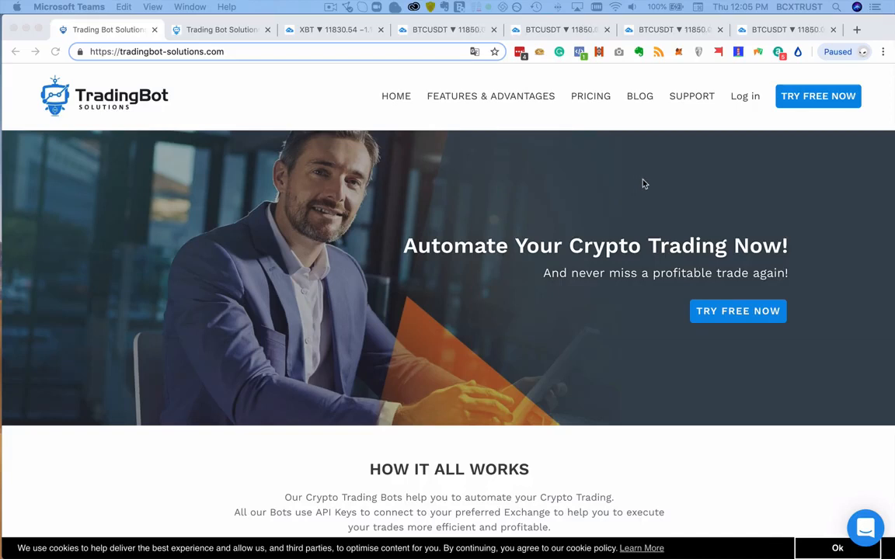
- Look over the homepage's How It All Works section, and open and close the support chat
{"action": "left_click", "coordinate": [643, 185]}
{"action": "scroll", "coordinate": [642, 184], "scroll_direction": "down", "scroll_amount": 2}
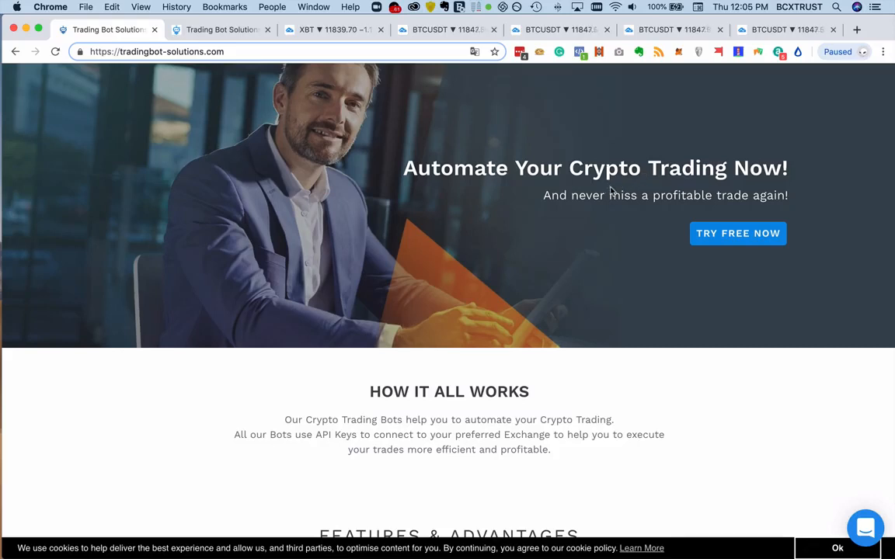
{"action": "scroll", "coordinate": [607, 204], "scroll_direction": "down", "scroll_amount": 2}
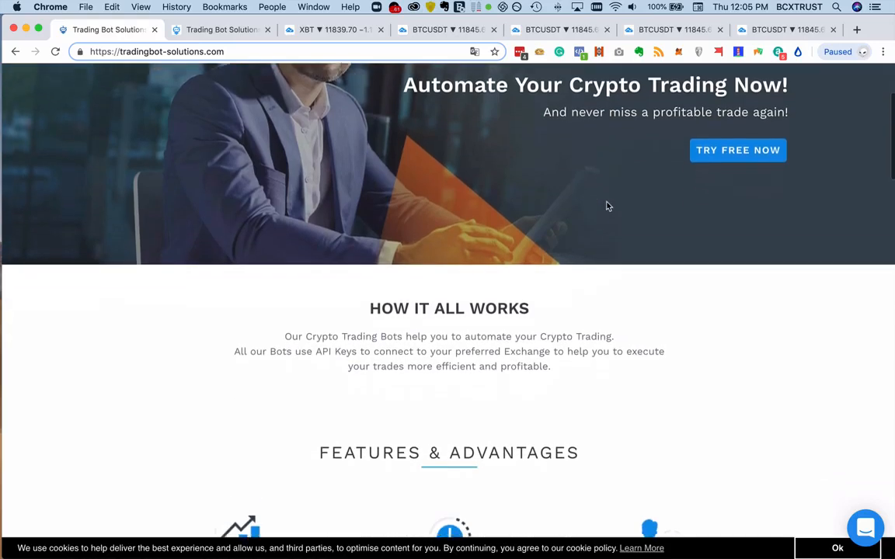
{"action": "scroll", "coordinate": [607, 206], "scroll_direction": "down", "scroll_amount": 2}
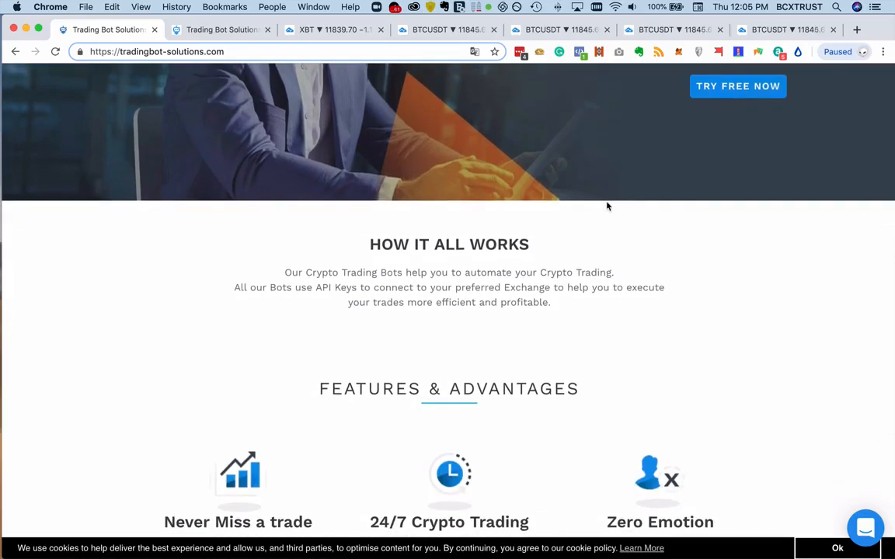
{"action": "scroll", "coordinate": [608, 206], "scroll_direction": "down", "scroll_amount": 2}
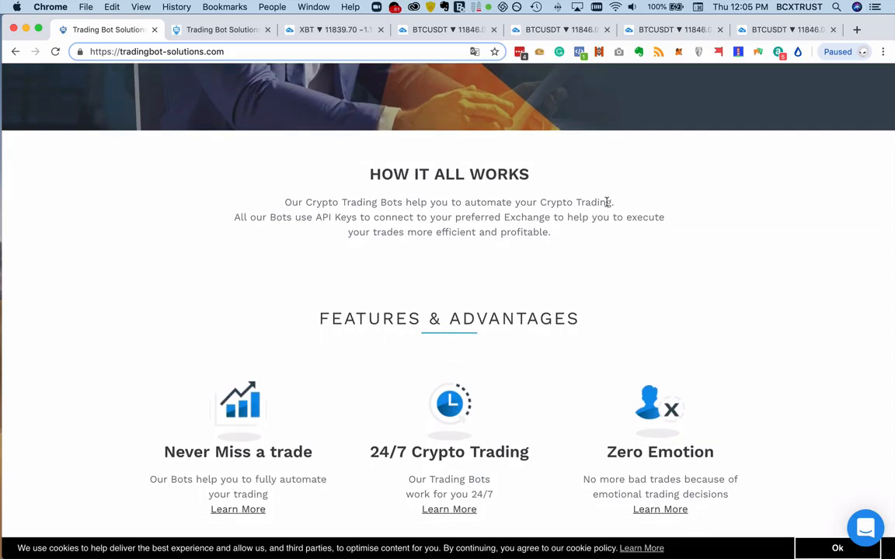
{"action": "left_click", "coordinate": [864, 526]}
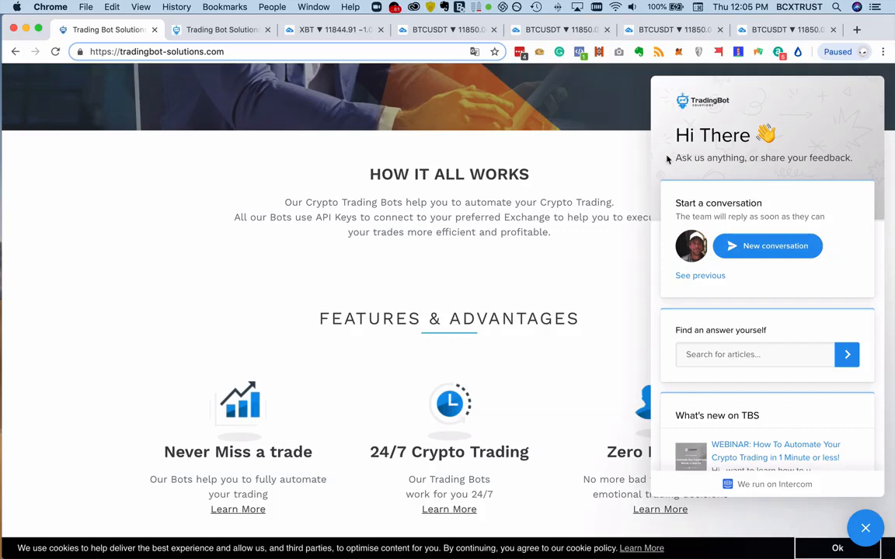
{"action": "left_click", "coordinate": [865, 525]}
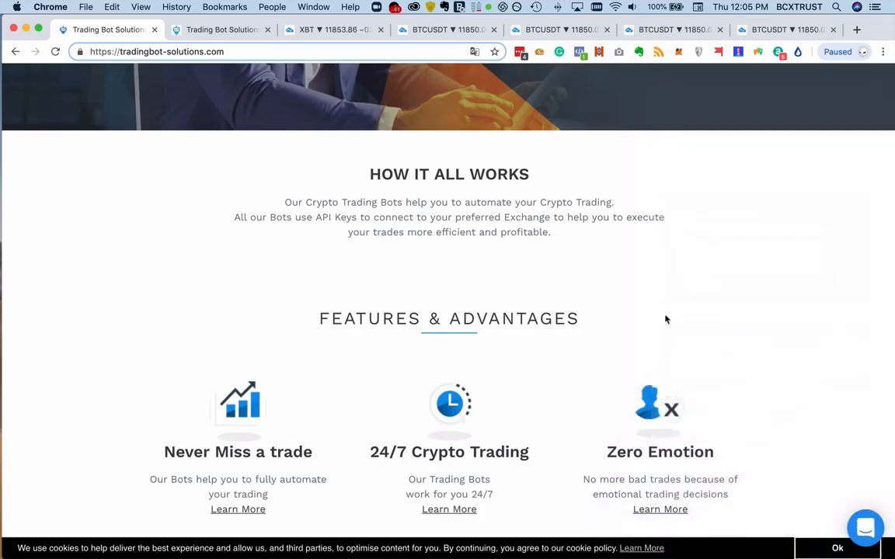
- Examine the Features & Advantages section, starting with the Never Miss a trade feature, and return to the page header
{"action": "scroll", "coordinate": [676, 315], "scroll_direction": "down", "scroll_amount": 3}
{"action": "scroll", "coordinate": [675, 315], "scroll_direction": "down", "scroll_amount": 1}
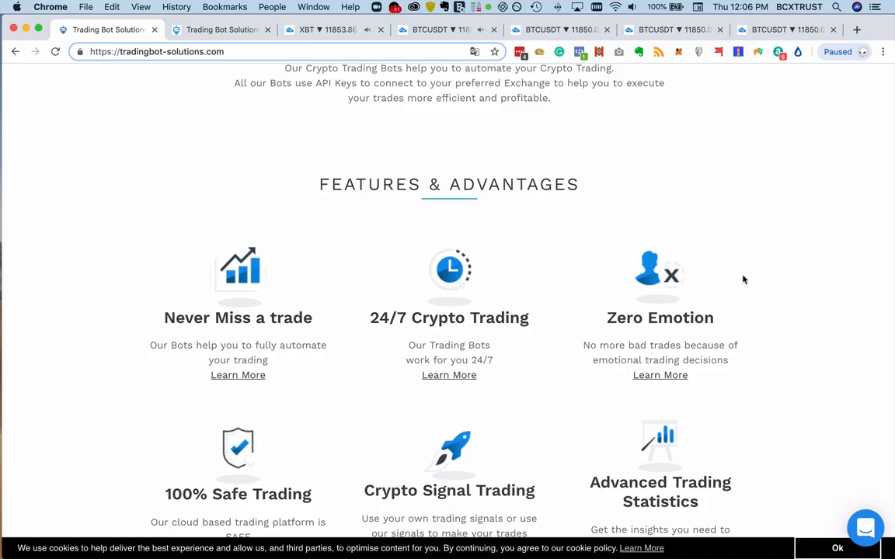
{"action": "scroll", "coordinate": [743, 280], "scroll_direction": "down", "scroll_amount": 3}
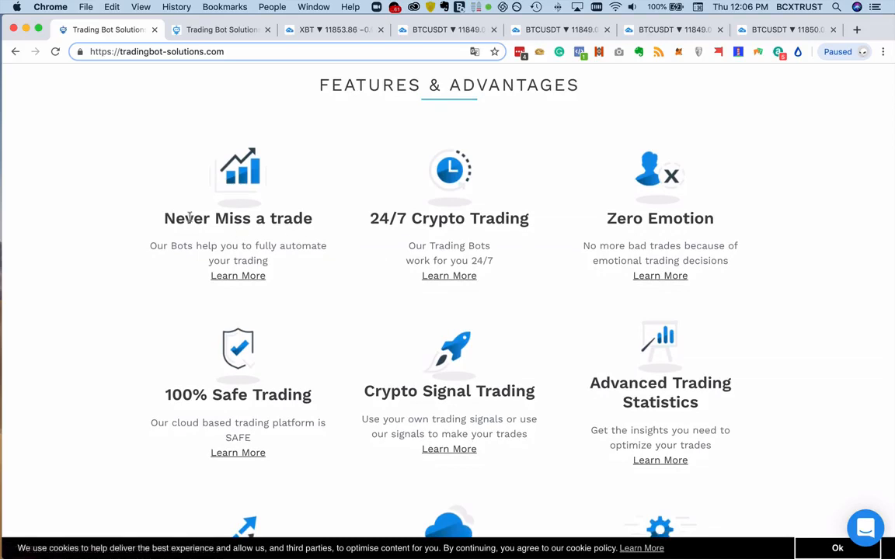
{"action": "left_click_drag", "start_coordinate": [175, 218], "coordinate": [273, 219]}
{"action": "left_click", "coordinate": [297, 204]}
{"action": "scroll", "coordinate": [339, 228], "scroll_direction": "up", "scroll_amount": 10}
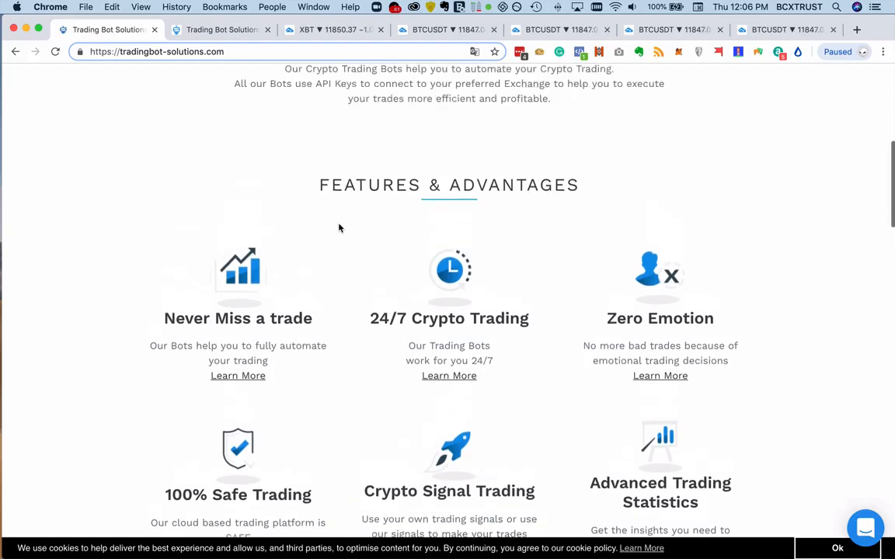
{"action": "scroll", "coordinate": [338, 227], "scroll_direction": "up", "scroll_amount": 2}
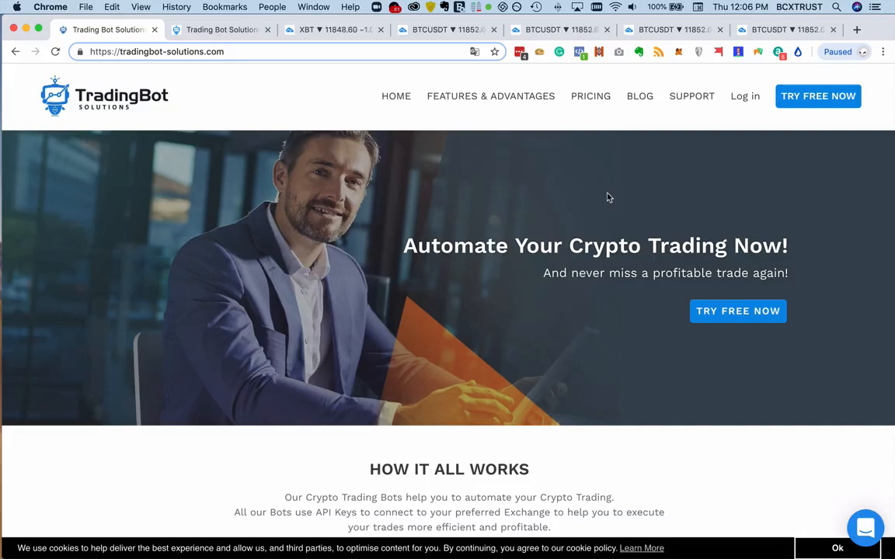
- Skim the homepage's Pricing and Exchange Partners sections
{"action": "scroll", "coordinate": [608, 198], "scroll_direction": "down", "scroll_amount": 5}
{"action": "scroll", "coordinate": [609, 198], "scroll_direction": "down", "scroll_amount": 15}
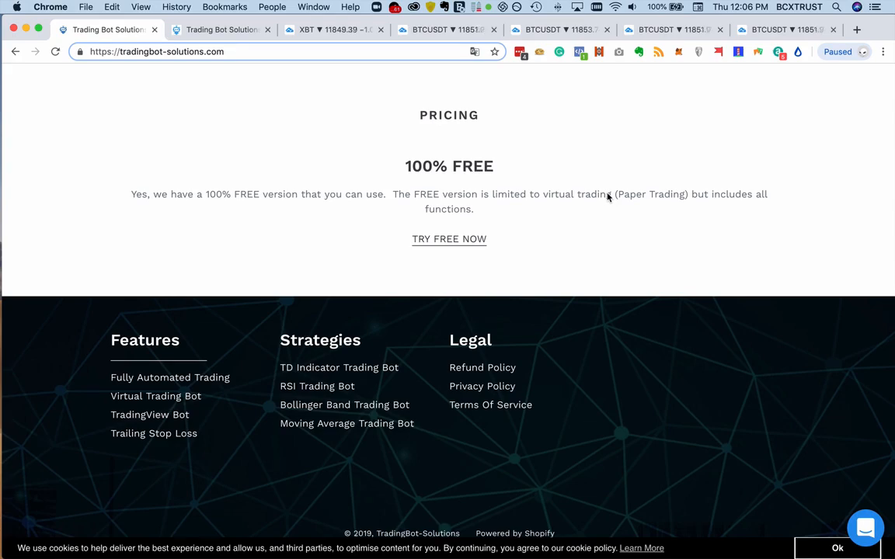
{"action": "scroll", "coordinate": [608, 198], "scroll_direction": "up", "scroll_amount": 1}
{"action": "scroll", "coordinate": [608, 197], "scroll_direction": "up", "scroll_amount": 20}
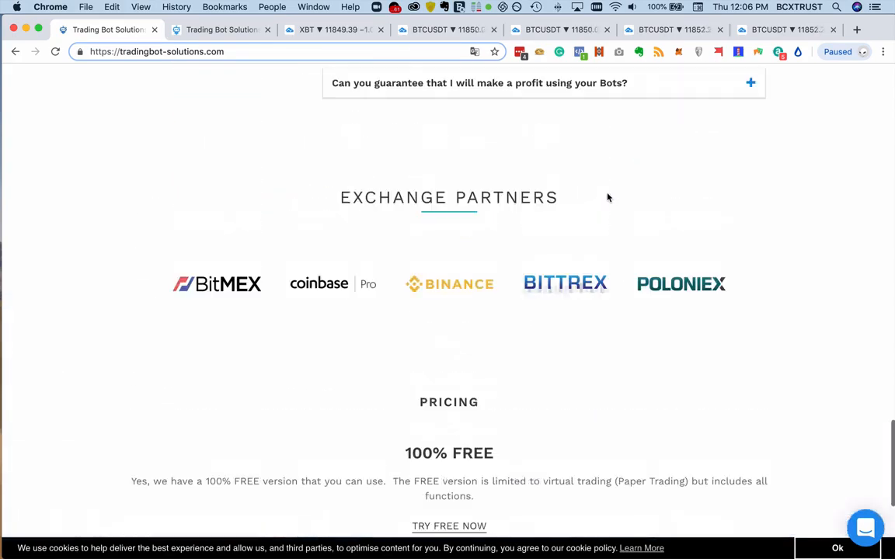
{"action": "scroll", "coordinate": [609, 198], "scroll_direction": "down", "scroll_amount": 10}
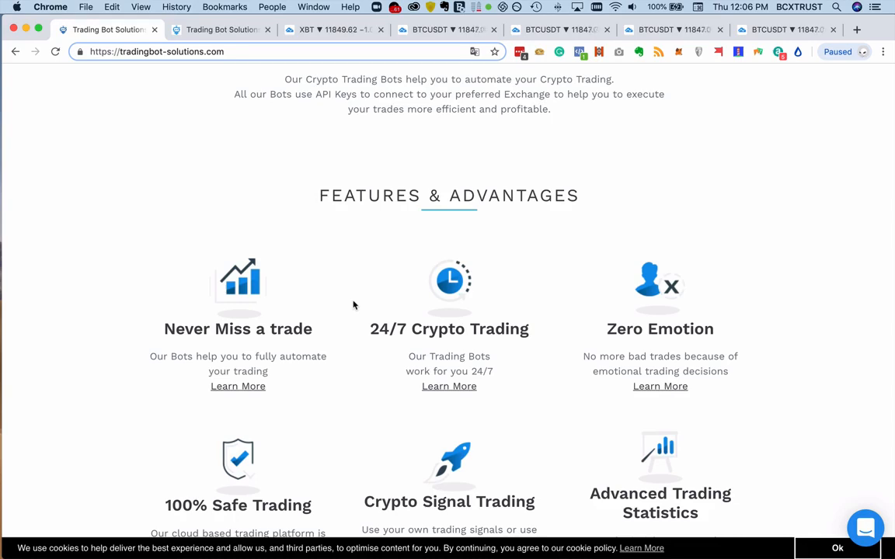
- Read the feature descriptions from 24/7 Crypto Trading through Crypto Signal Trading to Cloud Based Trading Solutions and Fast & Easy Setup
{"action": "scroll", "coordinate": [353, 304], "scroll_direction": "down", "scroll_amount": 2}
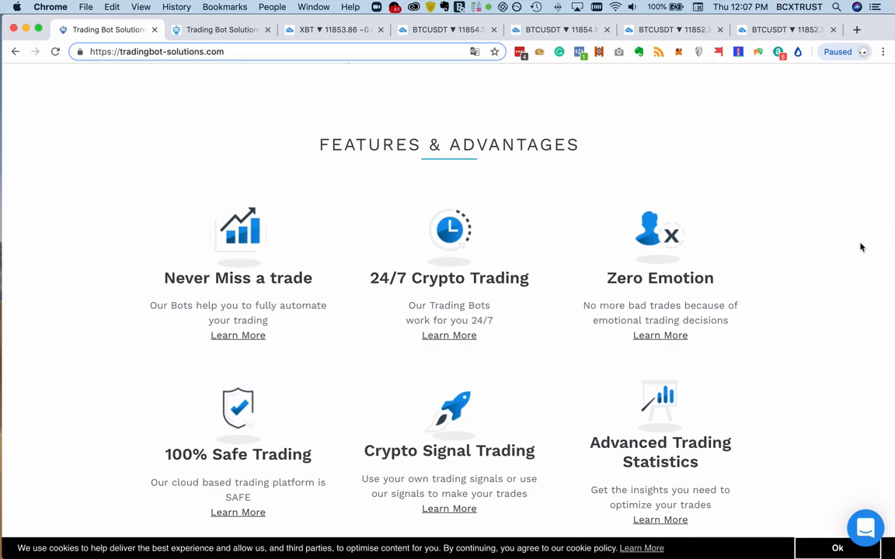
{"action": "scroll", "coordinate": [860, 247], "scroll_direction": "down", "scroll_amount": 2}
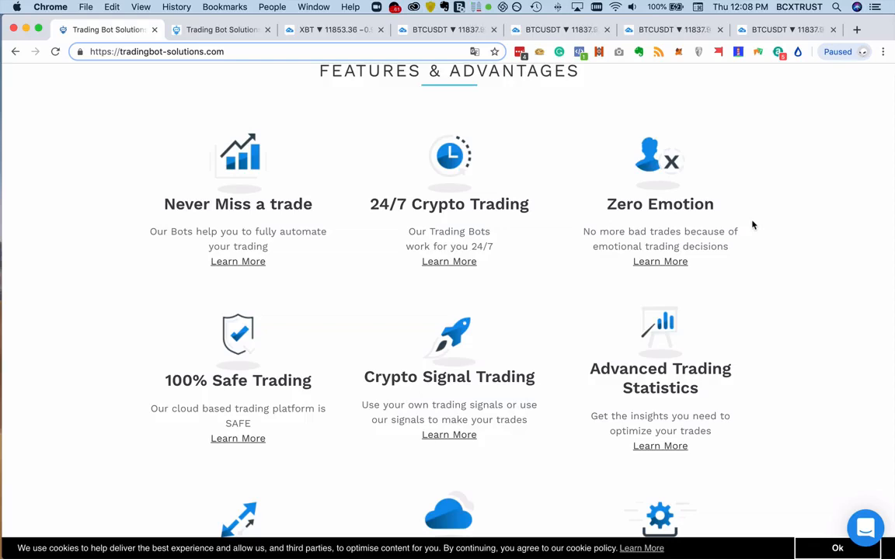
{"action": "scroll", "coordinate": [752, 225], "scroll_direction": "down", "scroll_amount": 3}
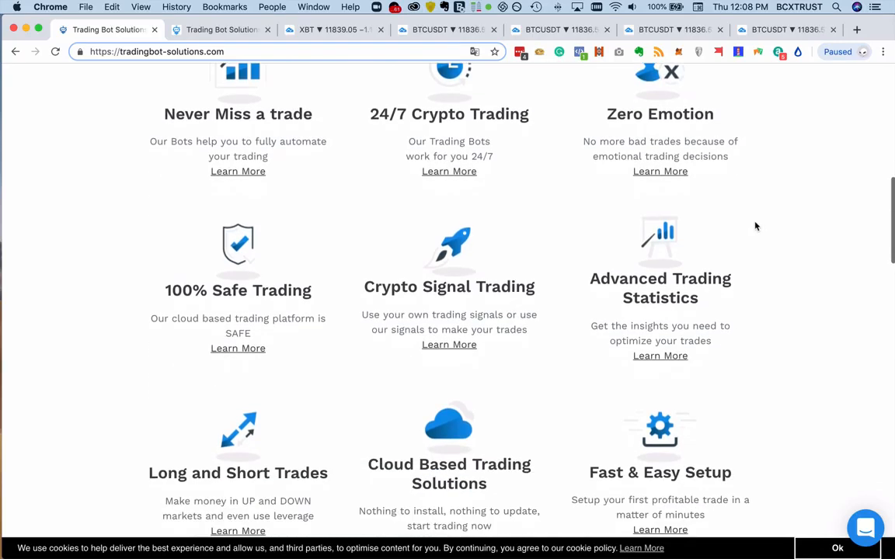
{"action": "scroll", "coordinate": [769, 251], "scroll_direction": "up", "scroll_amount": 1}
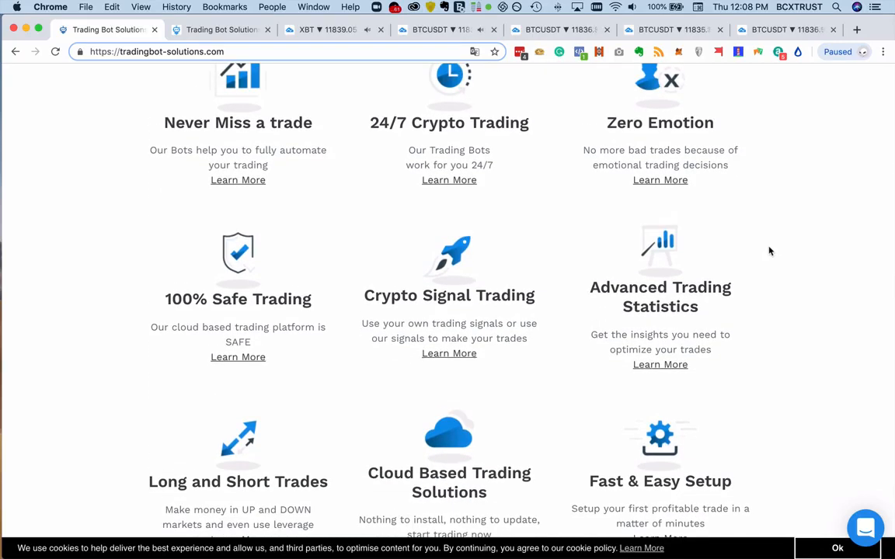
{"action": "scroll", "coordinate": [770, 249], "scroll_direction": "down", "scroll_amount": 3}
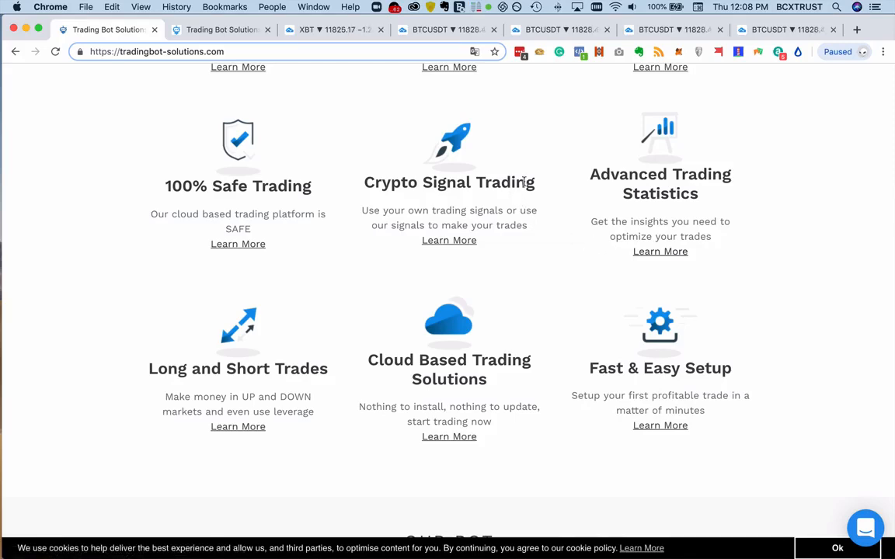
{"action": "left_click_drag", "start_coordinate": [531, 183], "coordinate": [441, 181]}
{"action": "scroll", "coordinate": [555, 225], "scroll_direction": "down", "scroll_amount": 1}
{"action": "left_click", "coordinate": [555, 225]}
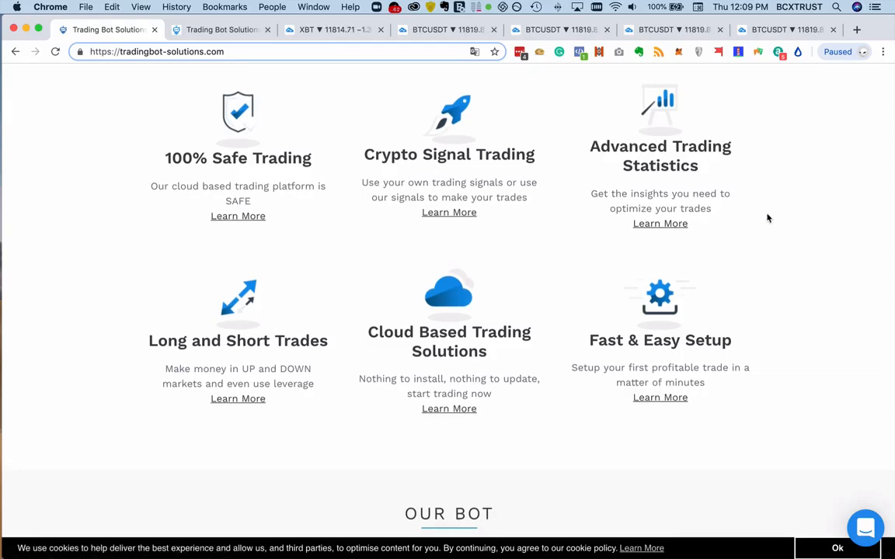
{"action": "scroll", "coordinate": [754, 233], "scroll_direction": "down", "scroll_amount": 3}
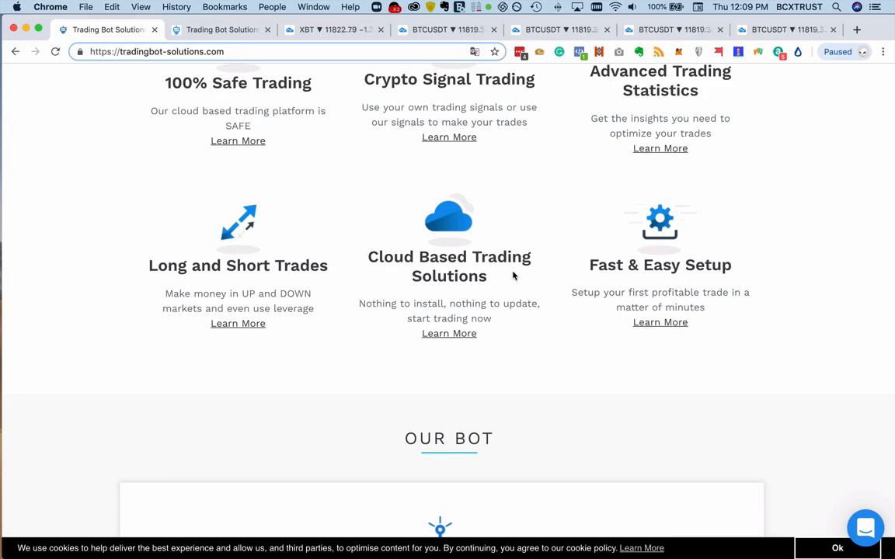
{"action": "scroll", "coordinate": [512, 276], "scroll_direction": "up", "scroll_amount": 15}
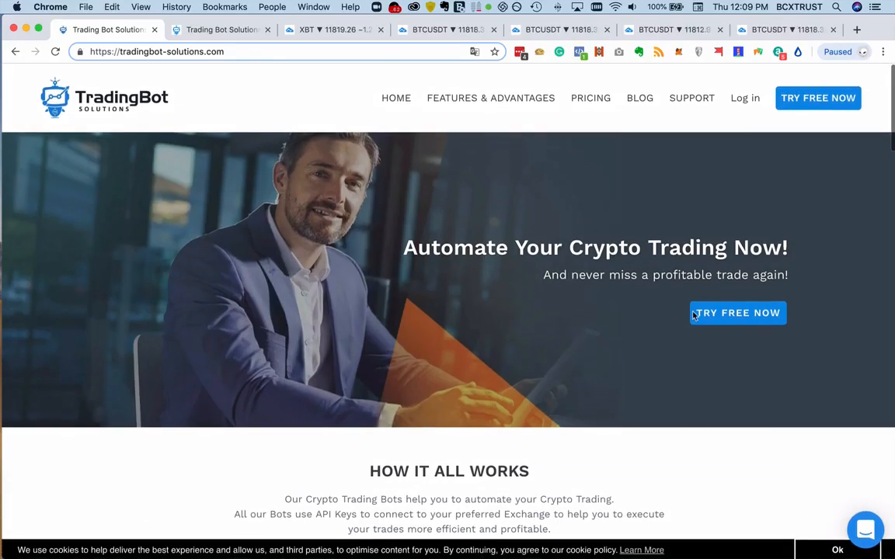
- Open the free account registration form from the homepage banner
{"action": "scroll", "coordinate": [753, 206], "scroll_direction": "down", "scroll_amount": 8}
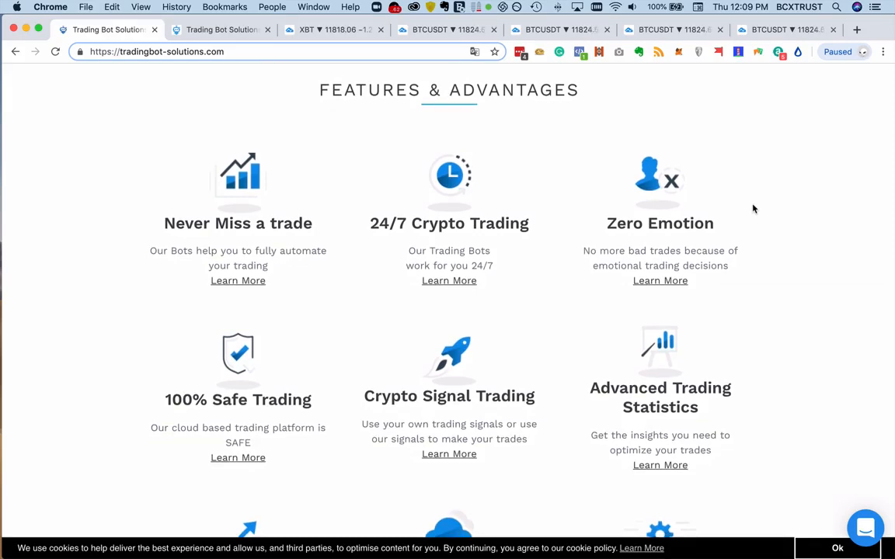
{"action": "scroll", "coordinate": [753, 208], "scroll_direction": "down", "scroll_amount": 5}
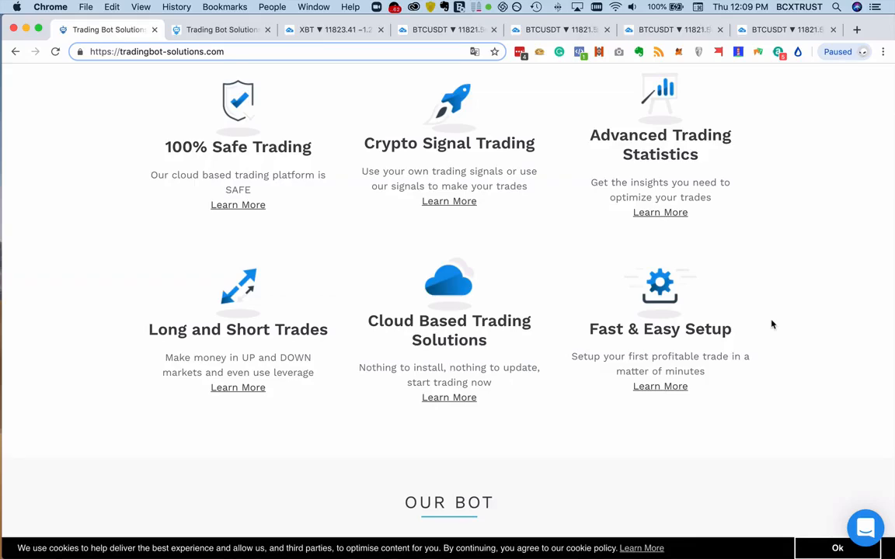
{"action": "scroll", "coordinate": [771, 324], "scroll_direction": "up", "scroll_amount": 15}
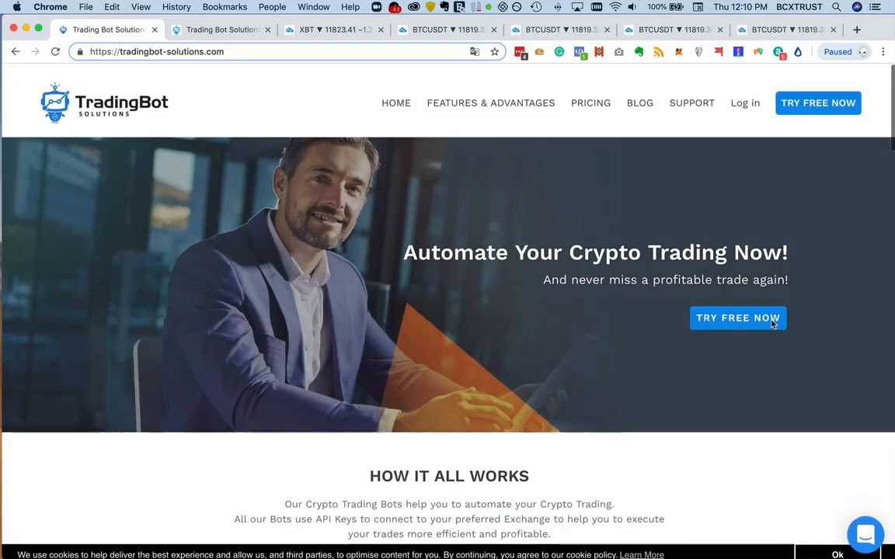
{"action": "left_click", "coordinate": [746, 313]}
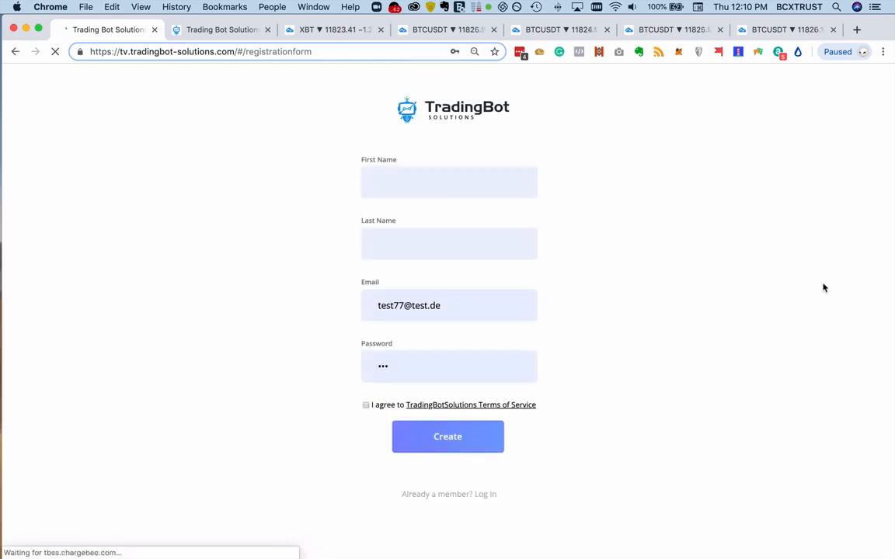
- Try out the registration form's First Name and Last Name fields and Terms of Service agreement, leaving the agreement unticked
{"action": "left_click", "coordinate": [451, 182]}
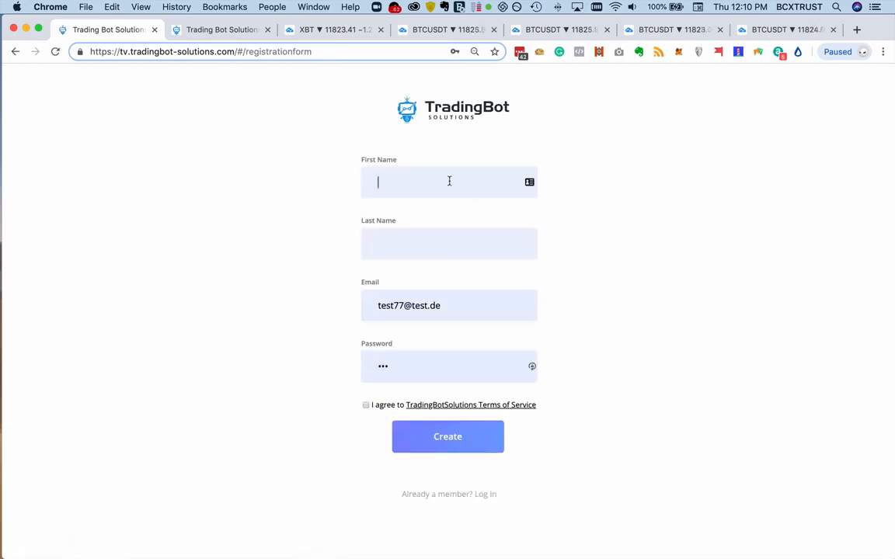
{"action": "left_click", "coordinate": [470, 249]}
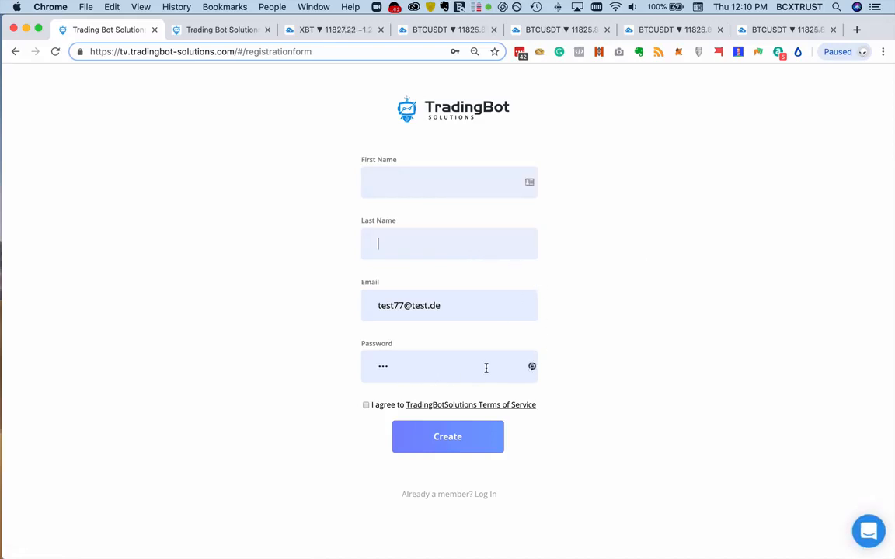
{"action": "left_click", "coordinate": [366, 405]}
{"action": "left_click_drag", "start_coordinate": [361, 410], "coordinate": [416, 425]}
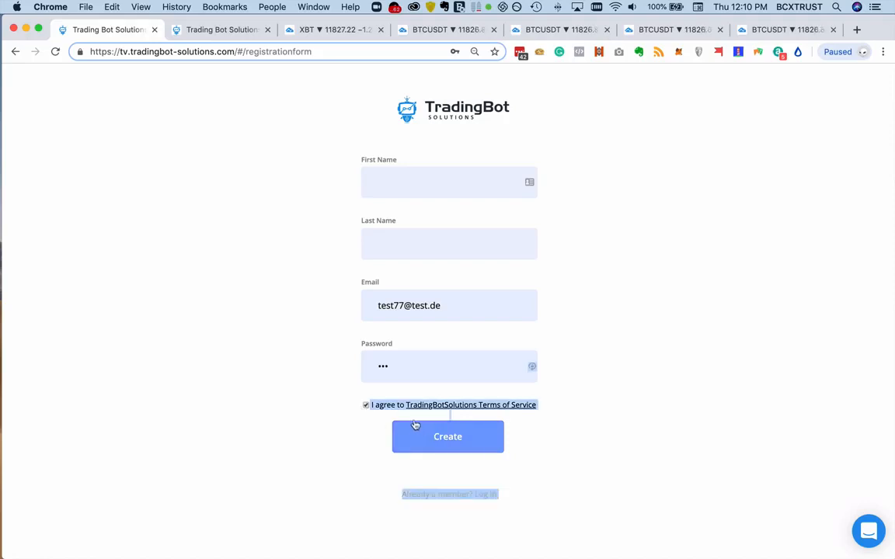
{"action": "left_click", "coordinate": [367, 407]}
{"action": "left_click", "coordinate": [210, 134]}
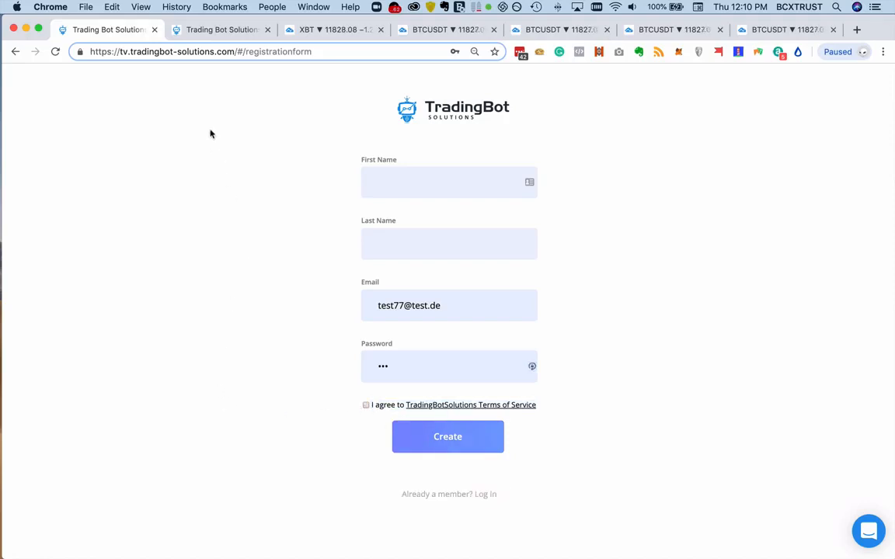
- Switch to the logged-in trading account and review the active trades on its Trade History page
{"action": "left_click", "coordinate": [220, 31]}
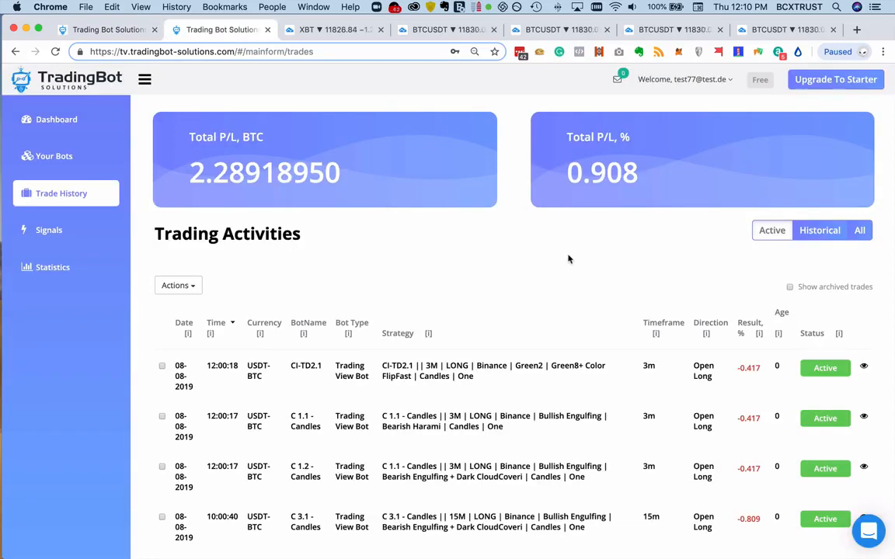
{"action": "scroll", "coordinate": [586, 267], "scroll_direction": "down", "scroll_amount": 4}
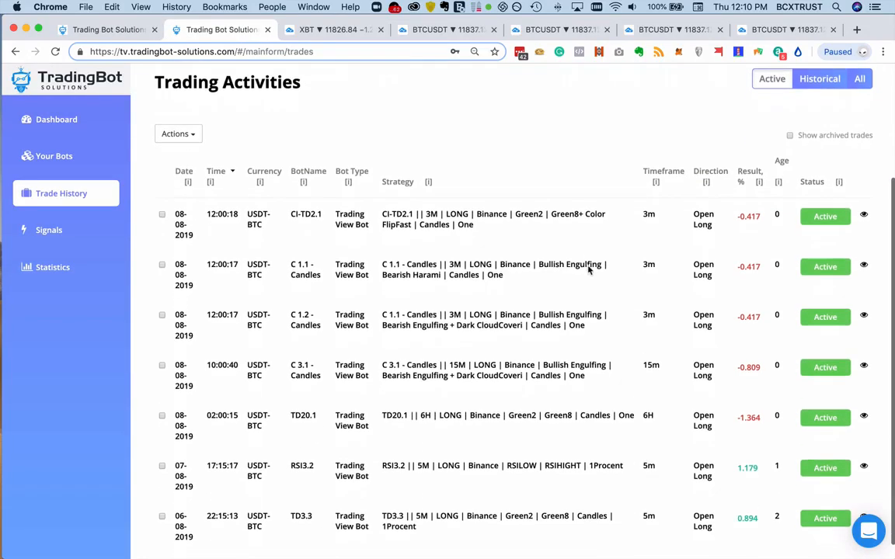
{"action": "scroll", "coordinate": [588, 269], "scroll_direction": "up", "scroll_amount": 4}
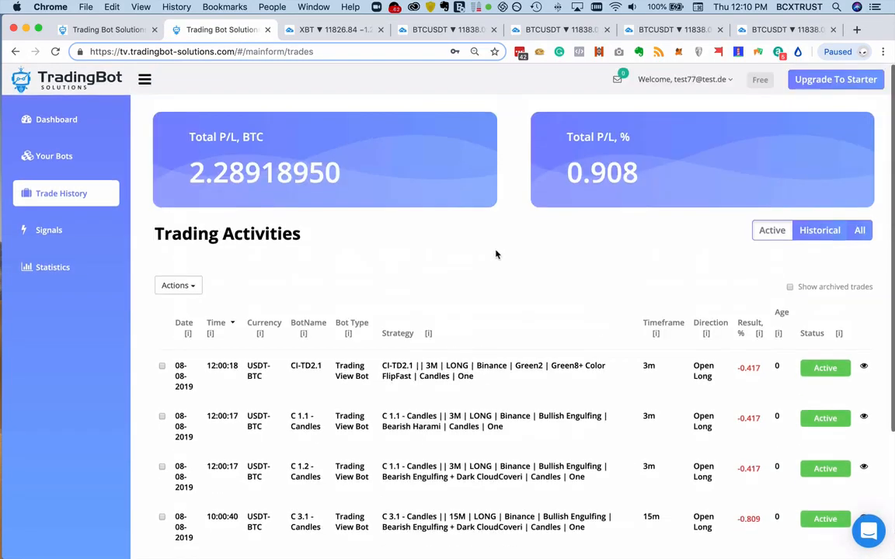
- Open the Helpcenter from the account's Dashboard and browse the Getting Started article collection
{"action": "left_click", "coordinate": [62, 118]}
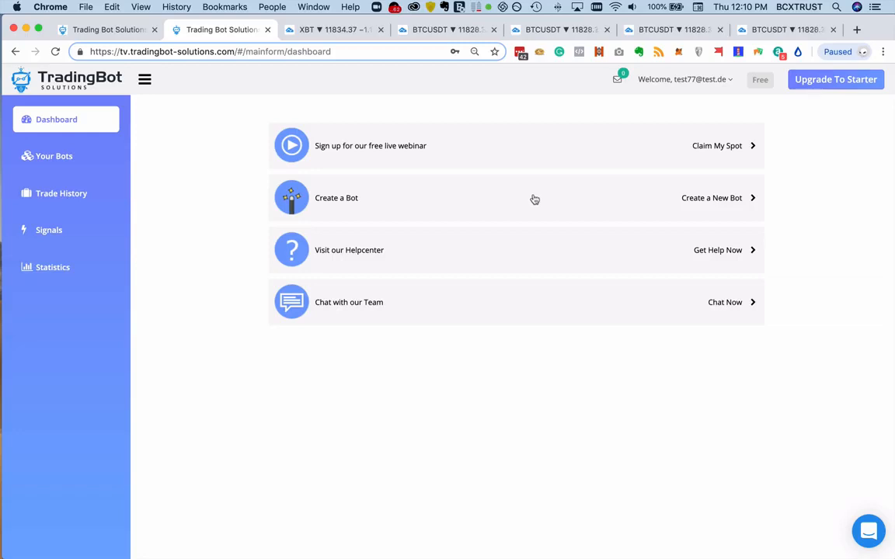
{"action": "left_click", "coordinate": [455, 252]}
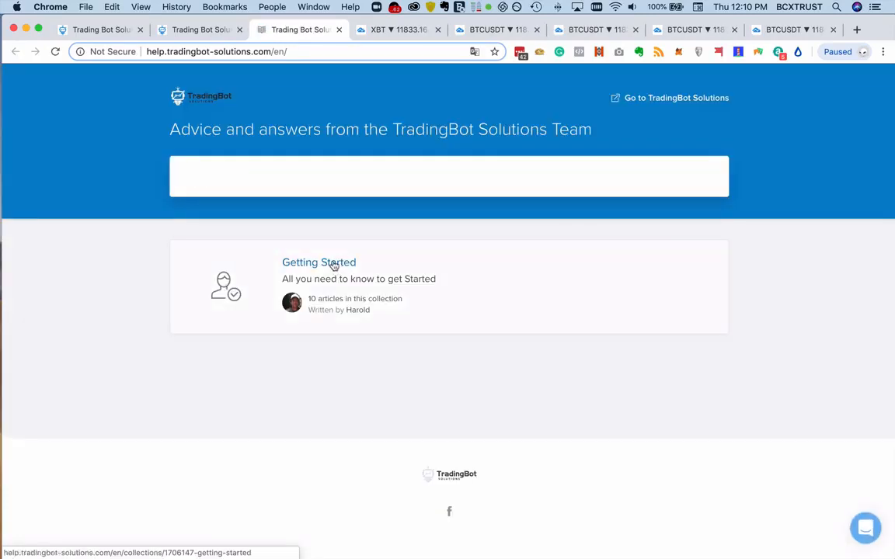
{"action": "left_click", "coordinate": [460, 266]}
{"action": "scroll", "coordinate": [459, 266], "scroll_direction": "down", "scroll_amount": 10}
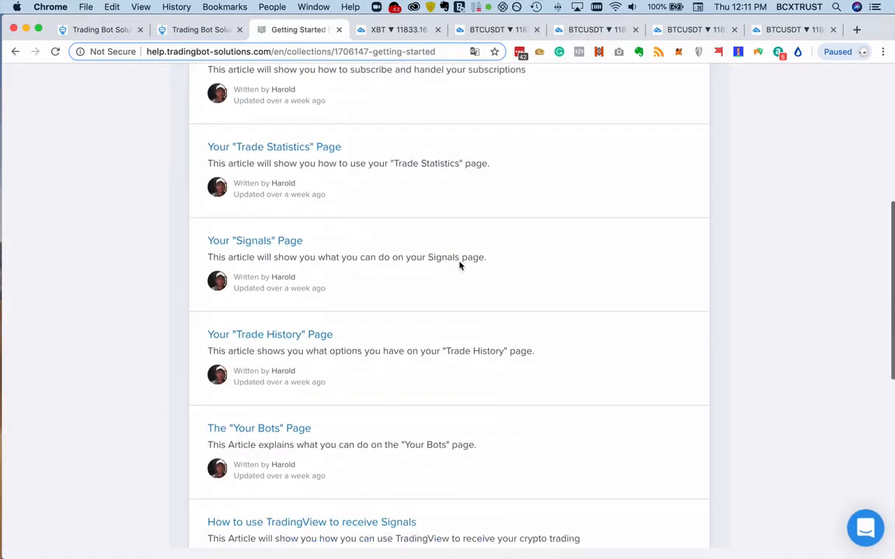
- Leave the Getting Started articles for the account dashboard, look through the support chat messenger and close it
{"action": "scroll", "coordinate": [459, 265], "scroll_direction": "down", "scroll_amount": 5}
{"action": "scroll", "coordinate": [459, 264], "scroll_direction": "up", "scroll_amount": 15}
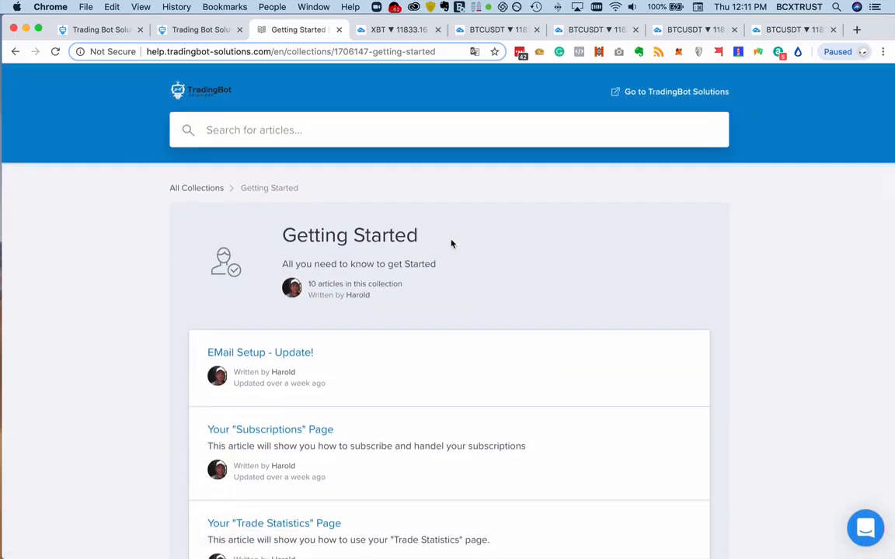
{"action": "left_click", "coordinate": [202, 29]}
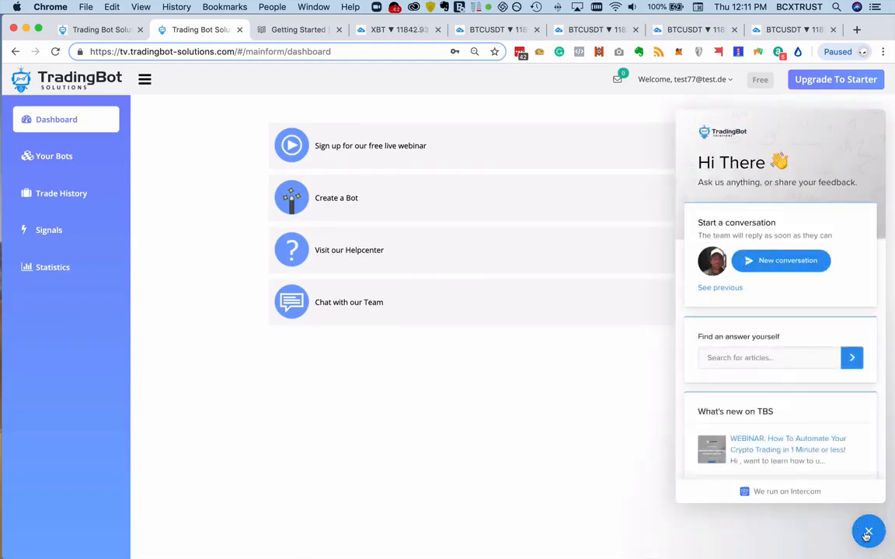
{"action": "scroll", "coordinate": [872, 380], "scroll_direction": "down", "scroll_amount": 3}
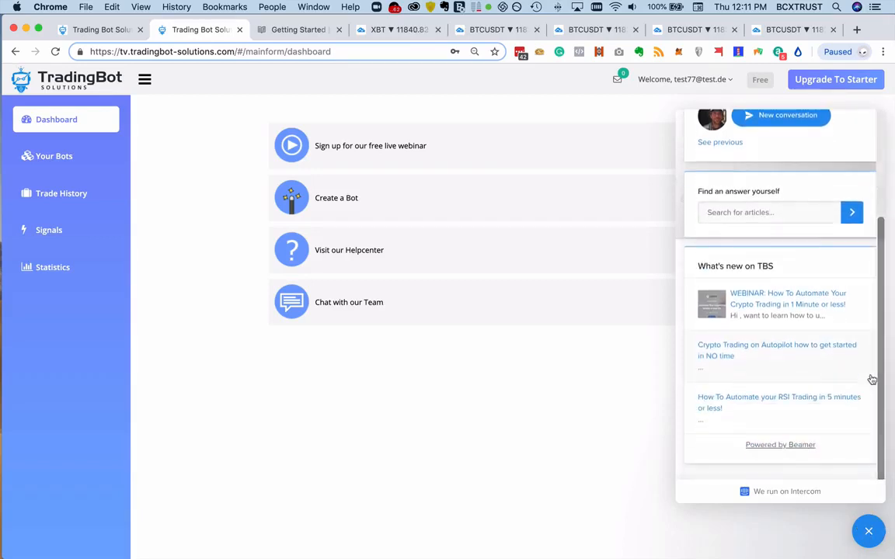
{"action": "scroll", "coordinate": [872, 379], "scroll_direction": "up", "scroll_amount": 3}
{"action": "left_click", "coordinate": [869, 531]}
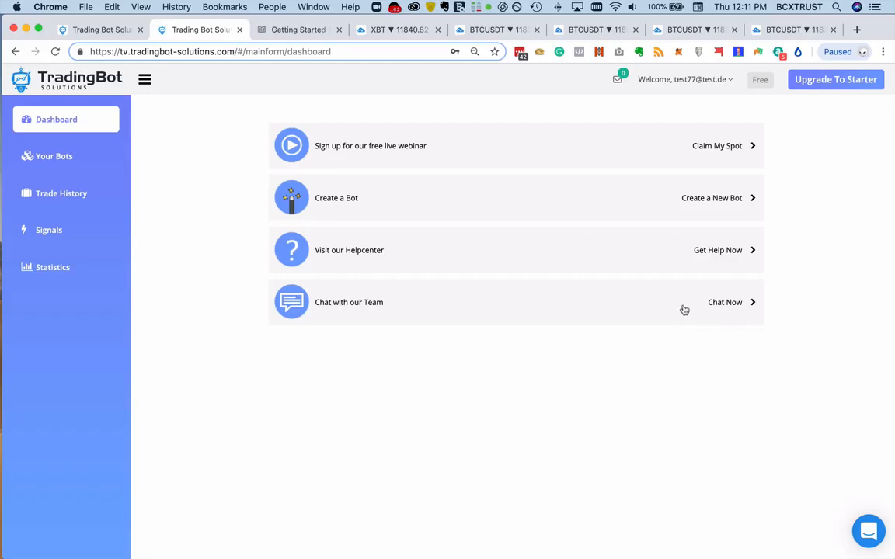
- Open the What's new on TBS feed, browse its webinar, video and TradingView alert posts, and close it
{"action": "left_click", "coordinate": [619, 84]}
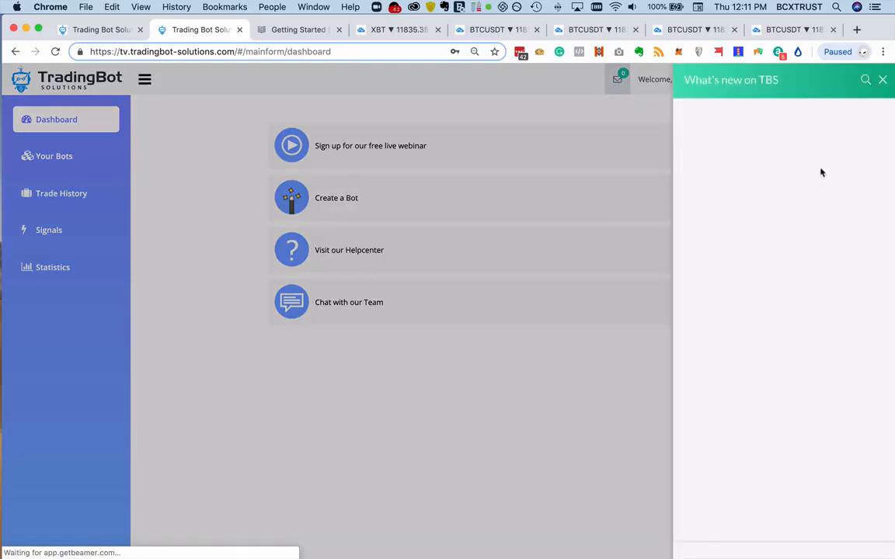
{"action": "scroll", "coordinate": [754, 165], "scroll_direction": "down", "scroll_amount": 3}
{"action": "scroll", "coordinate": [756, 167], "scroll_direction": "down", "scroll_amount": 2}
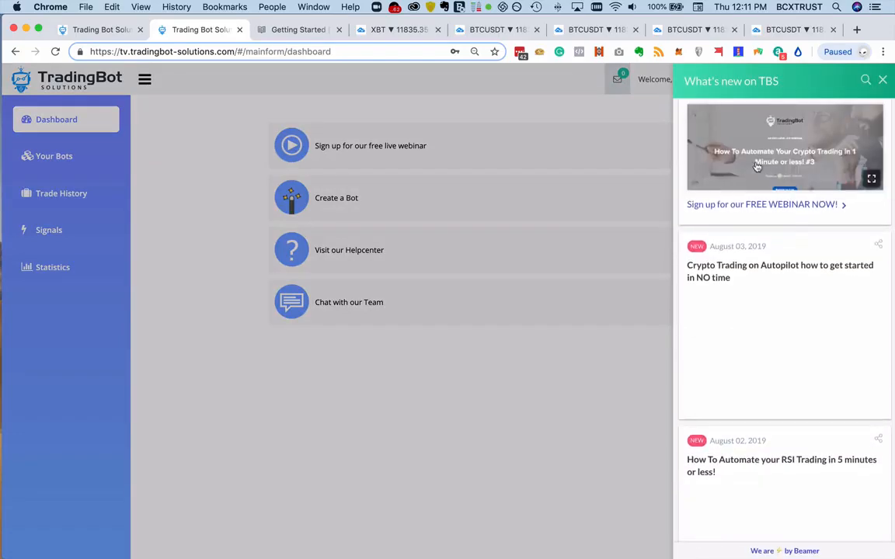
{"action": "scroll", "coordinate": [789, 236], "scroll_direction": "down", "scroll_amount": 2}
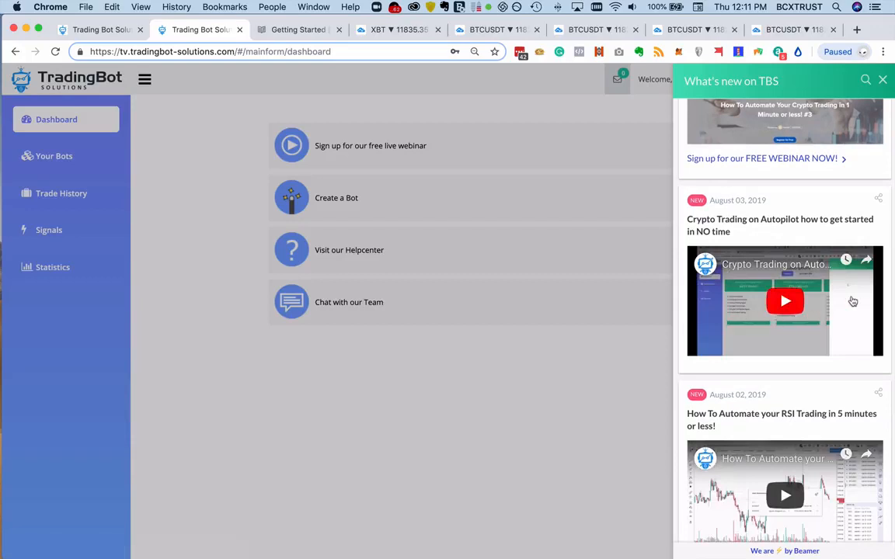
{"action": "scroll", "coordinate": [850, 300], "scroll_direction": "down", "scroll_amount": 2}
{"action": "scroll", "coordinate": [849, 298], "scroll_direction": "down", "scroll_amount": 2}
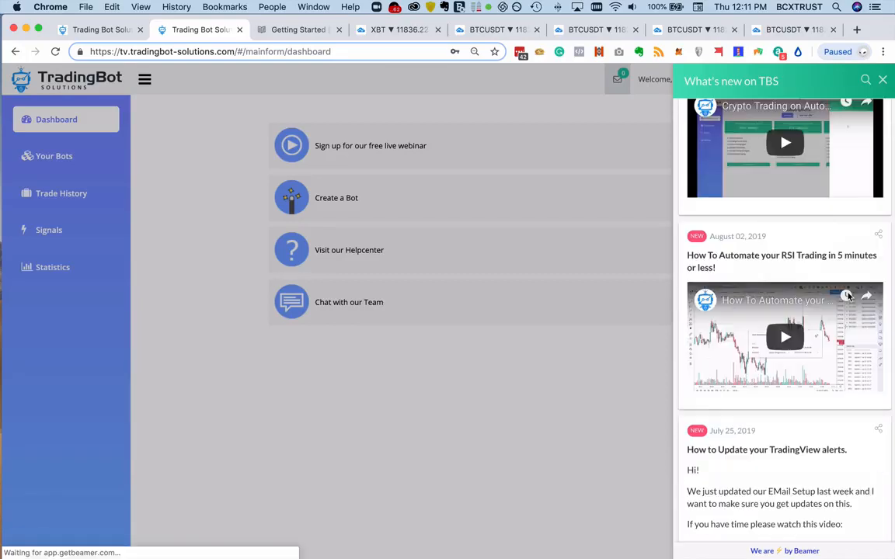
{"action": "scroll", "coordinate": [848, 297], "scroll_direction": "down", "scroll_amount": 8}
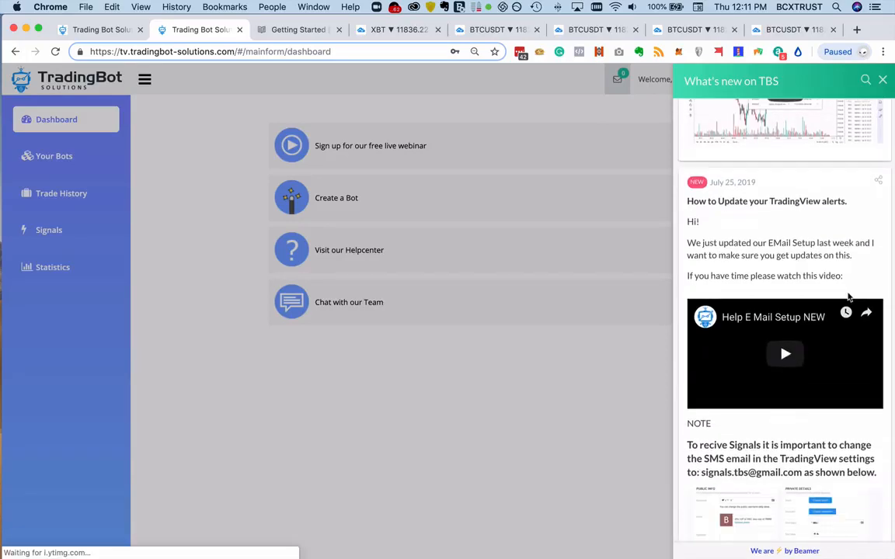
{"action": "scroll", "coordinate": [849, 297], "scroll_direction": "down", "scroll_amount": 6}
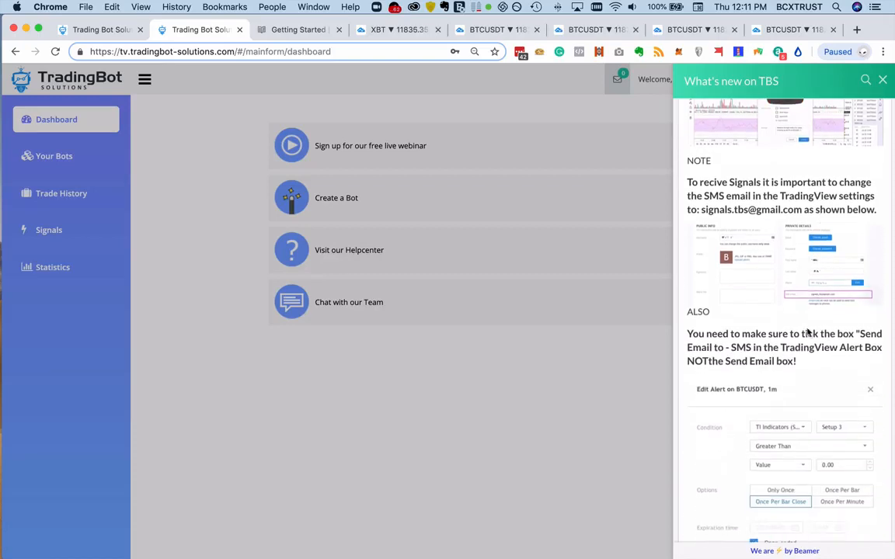
{"action": "left_click", "coordinate": [591, 423]}
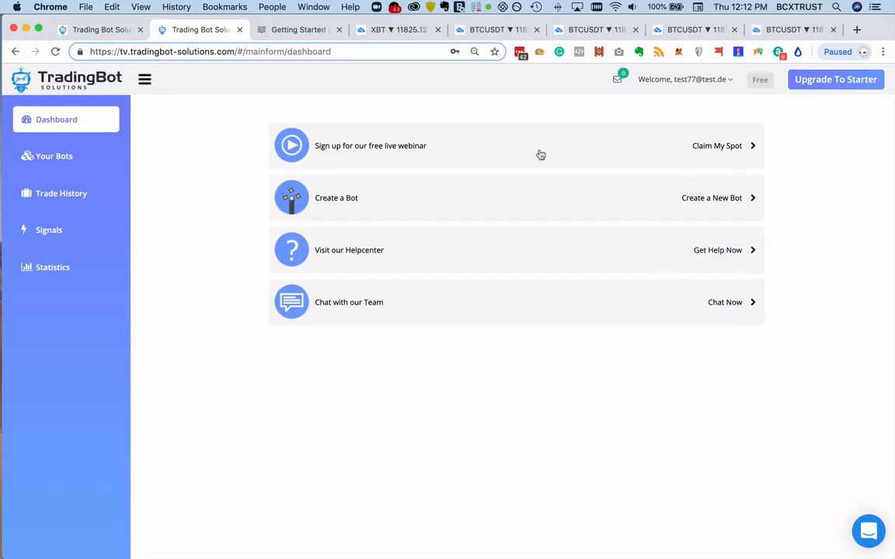
- Open the Your Bots page and look through the full list of trading bots and their status
{"action": "left_click", "coordinate": [66, 154]}
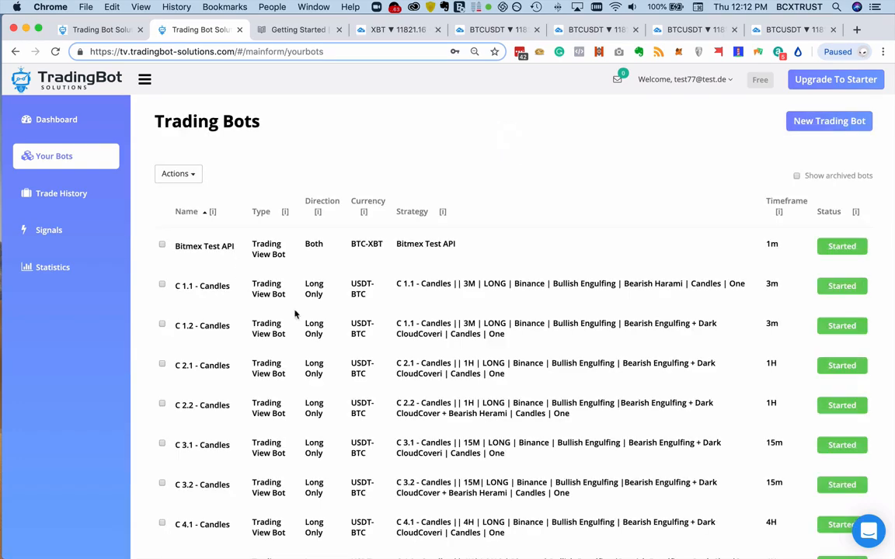
{"action": "scroll", "coordinate": [388, 305], "scroll_direction": "down", "scroll_amount": 5}
{"action": "scroll", "coordinate": [388, 306], "scroll_direction": "down", "scroll_amount": 20}
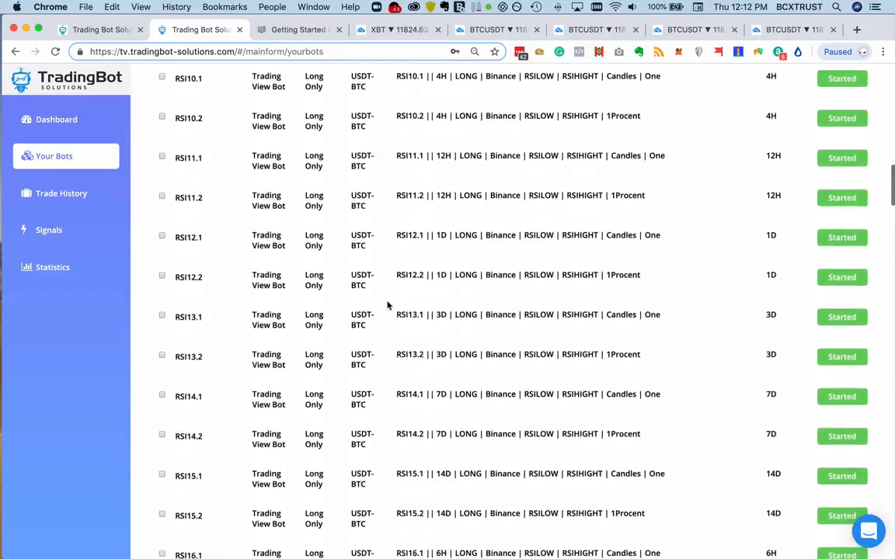
{"action": "scroll", "coordinate": [387, 305], "scroll_direction": "down", "scroll_amount": 20}
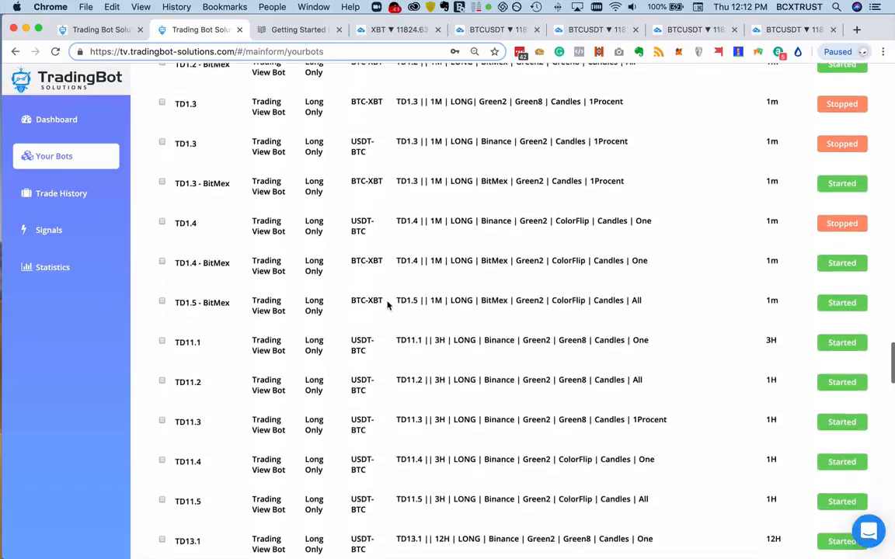
{"action": "scroll", "coordinate": [387, 305], "scroll_direction": "down", "scroll_amount": 20}
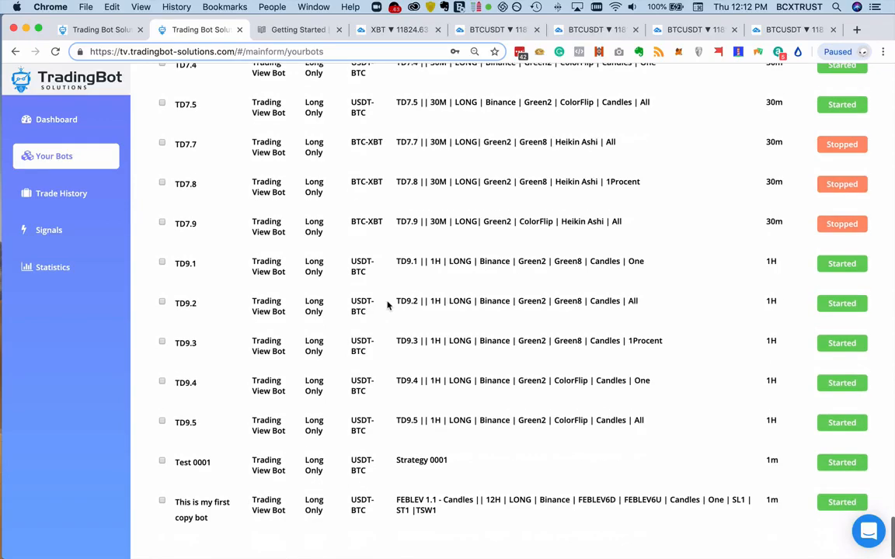
{"action": "scroll", "coordinate": [320, 289], "scroll_direction": "up", "scroll_amount": 10}
- Open the Trade History page and review the results of the active trades
{"action": "left_click", "coordinate": [62, 193]}
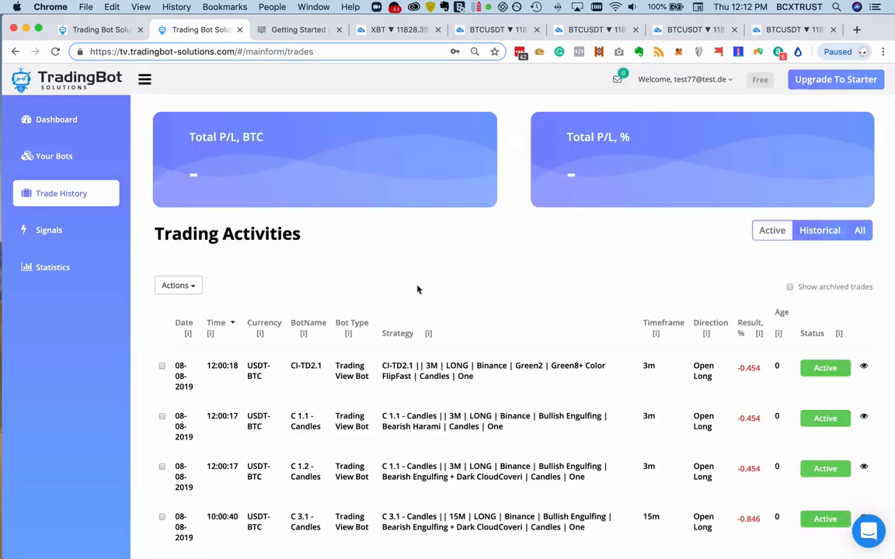
{"action": "scroll", "coordinate": [418, 289], "scroll_direction": "down", "scroll_amount": 5}
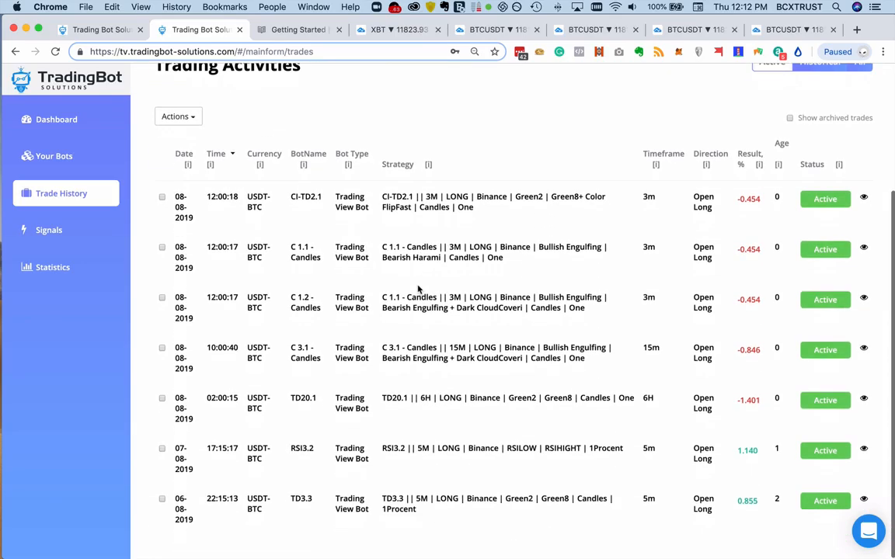
{"action": "scroll", "coordinate": [769, 483], "scroll_direction": "up", "scroll_amount": 2}
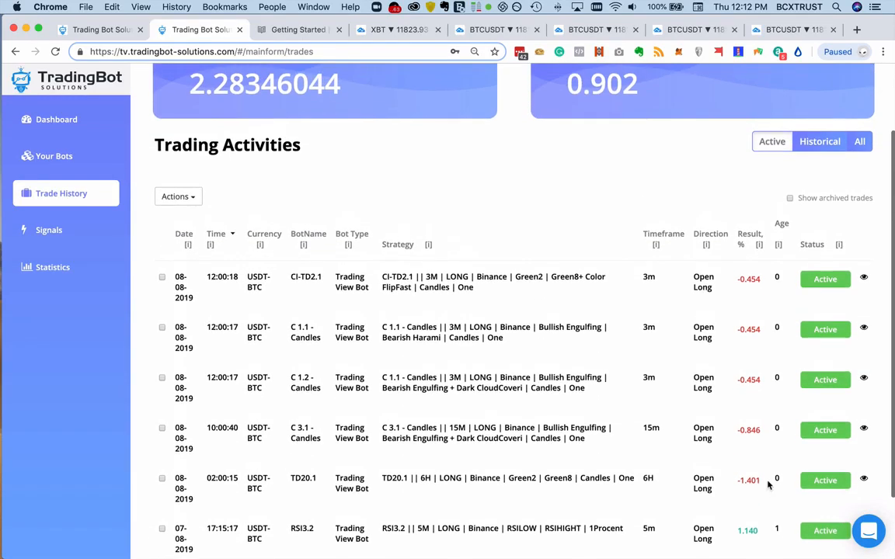
{"action": "scroll", "coordinate": [769, 484], "scroll_direction": "down", "scroll_amount": 2}
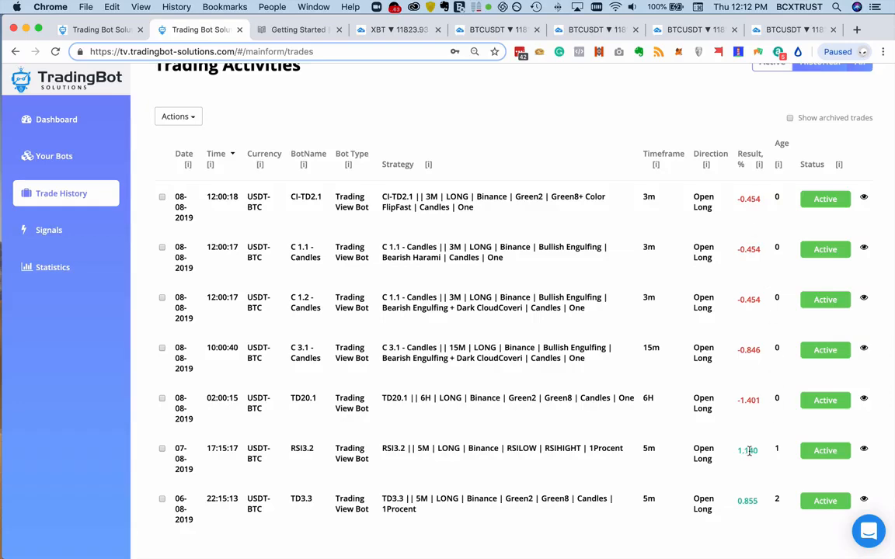
{"action": "scroll", "coordinate": [750, 451], "scroll_direction": "up", "scroll_amount": 2}
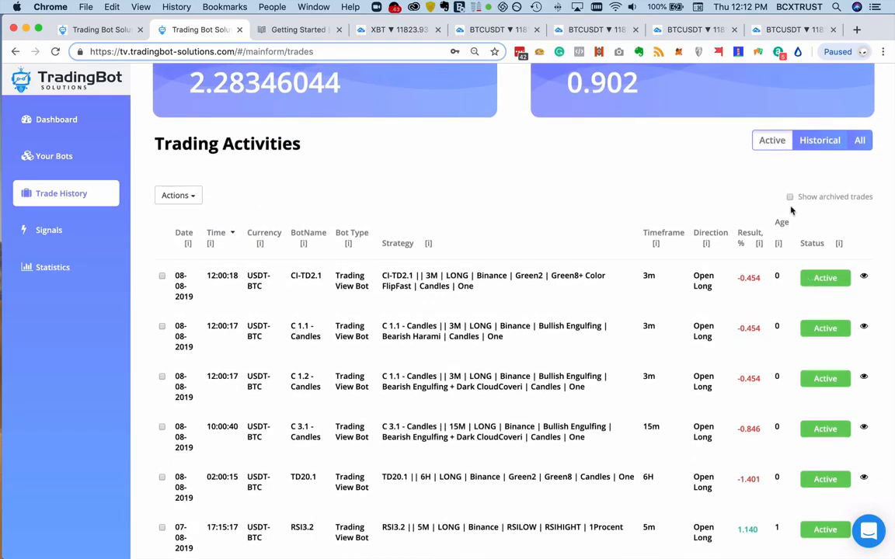
- Show all trades in Trading Activities and examine the results of the closed and active ones
{"action": "left_click", "coordinate": [822, 142]}
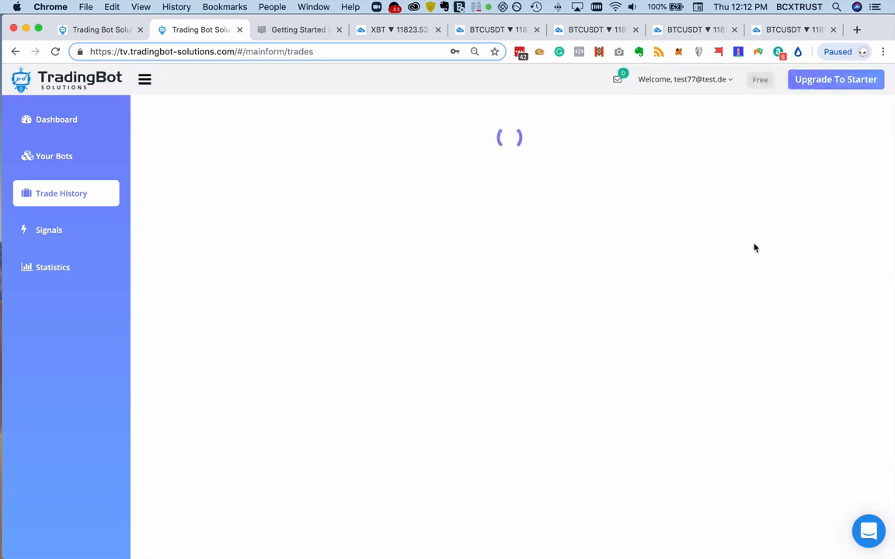
{"action": "scroll", "coordinate": [746, 237], "scroll_direction": "down", "scroll_amount": 5}
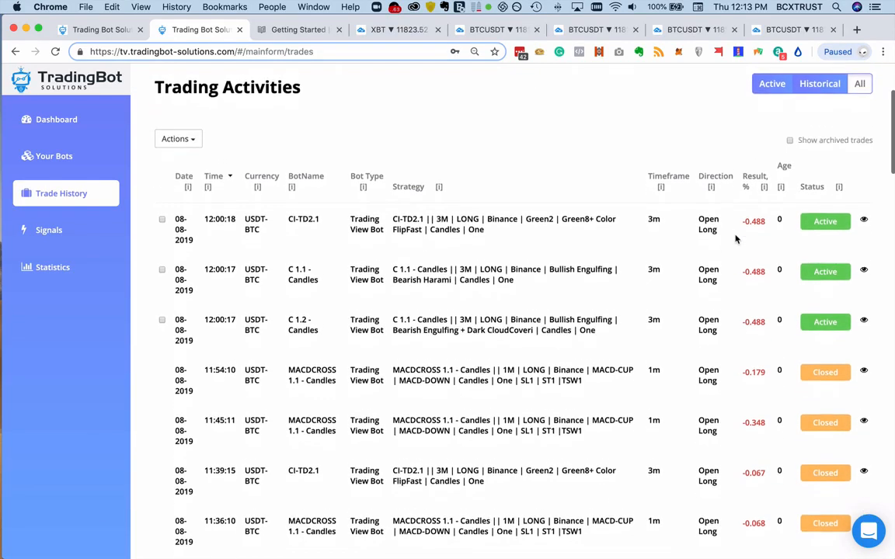
{"action": "scroll", "coordinate": [775, 289], "scroll_direction": "down", "scroll_amount": 10}
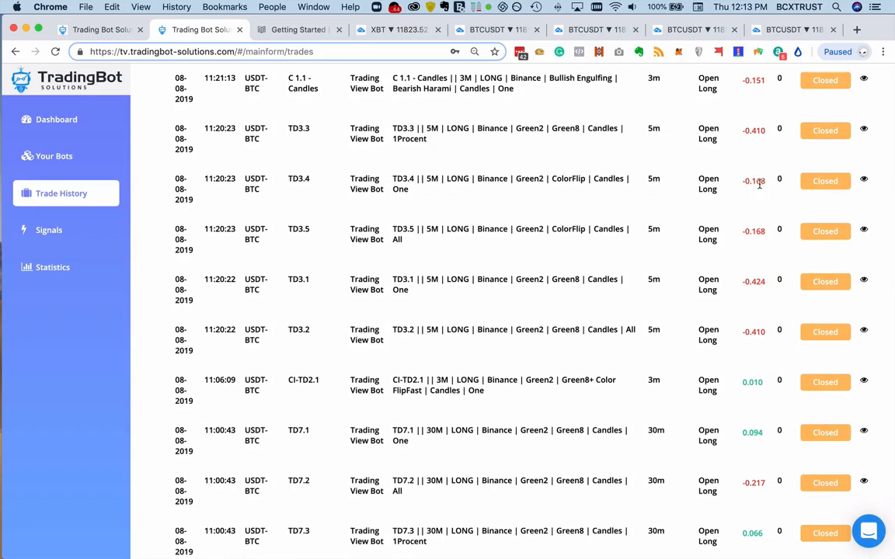
{"action": "scroll", "coordinate": [765, 257], "scroll_direction": "down", "scroll_amount": 4}
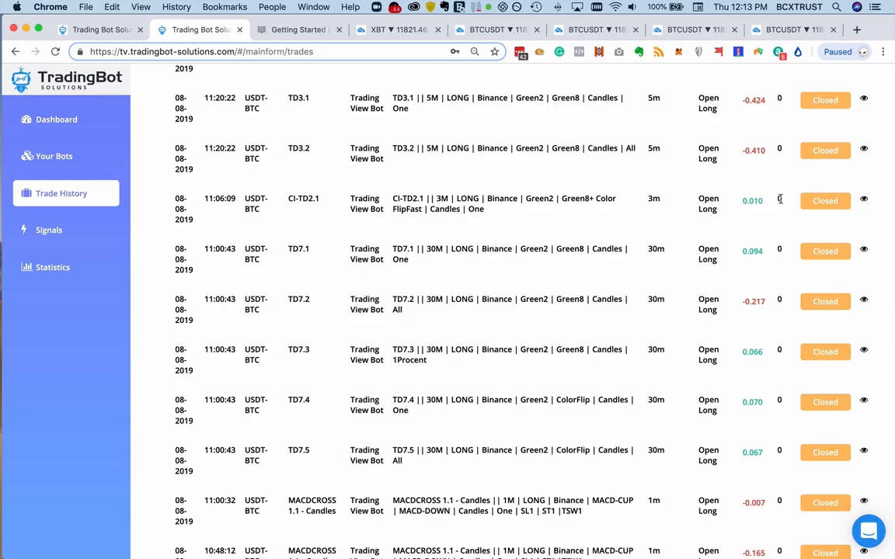
{"action": "scroll", "coordinate": [777, 249], "scroll_direction": "down", "scroll_amount": 9}
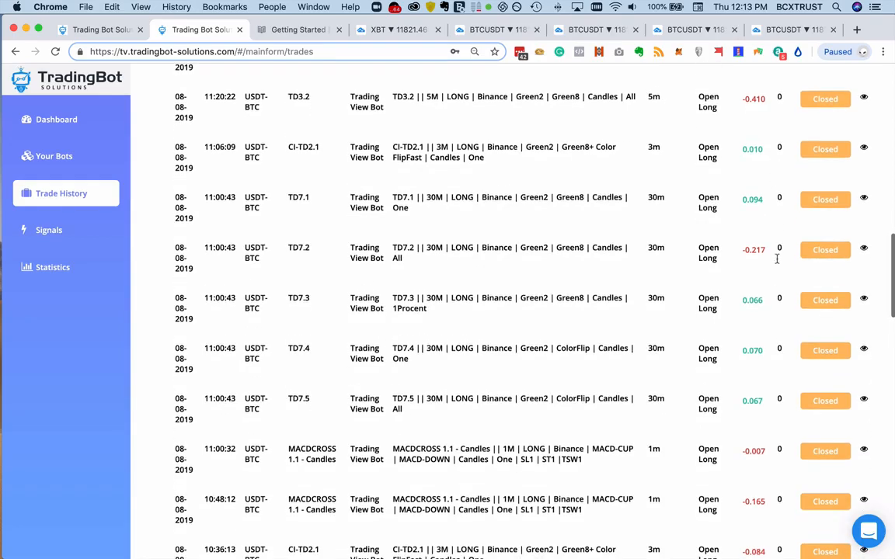
{"action": "scroll", "coordinate": [777, 292], "scroll_direction": "down", "scroll_amount": 2}
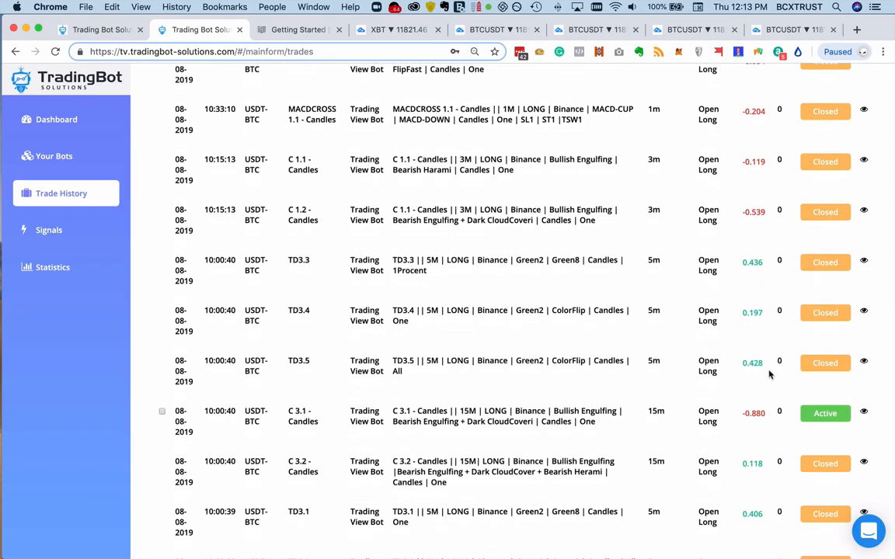
{"action": "scroll", "coordinate": [777, 311], "scroll_direction": "down", "scroll_amount": 7}
{"action": "scroll", "coordinate": [777, 330], "scroll_direction": "down", "scroll_amount": 1}
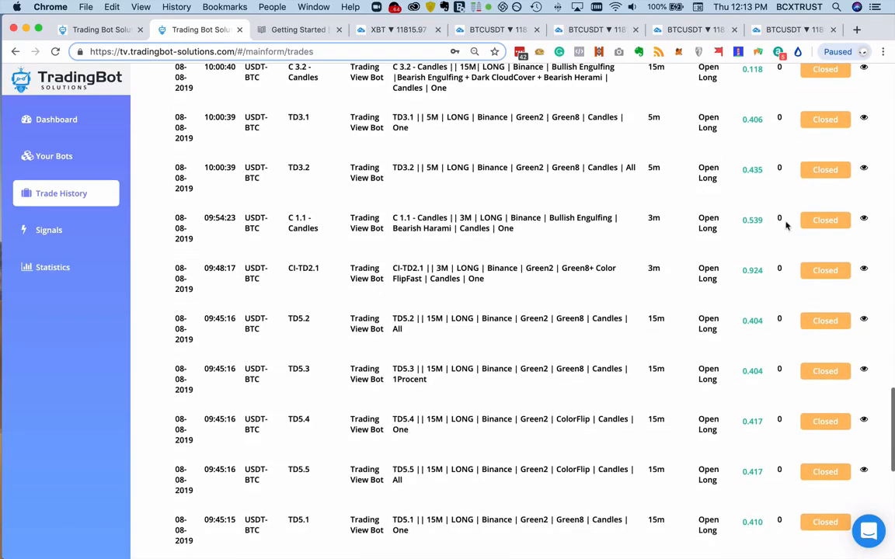
{"action": "scroll", "coordinate": [750, 490], "scroll_direction": "down", "scroll_amount": 9}
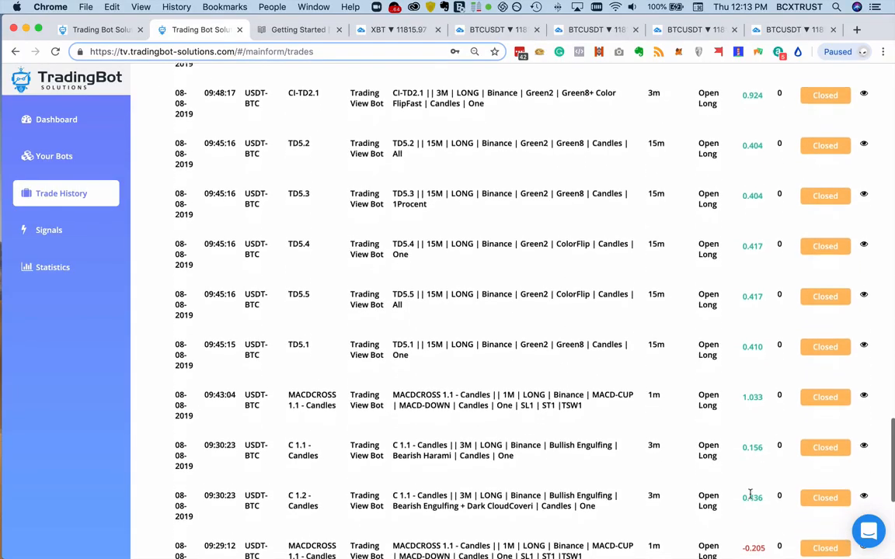
{"action": "scroll", "coordinate": [755, 455], "scroll_direction": "up", "scroll_amount": 20}
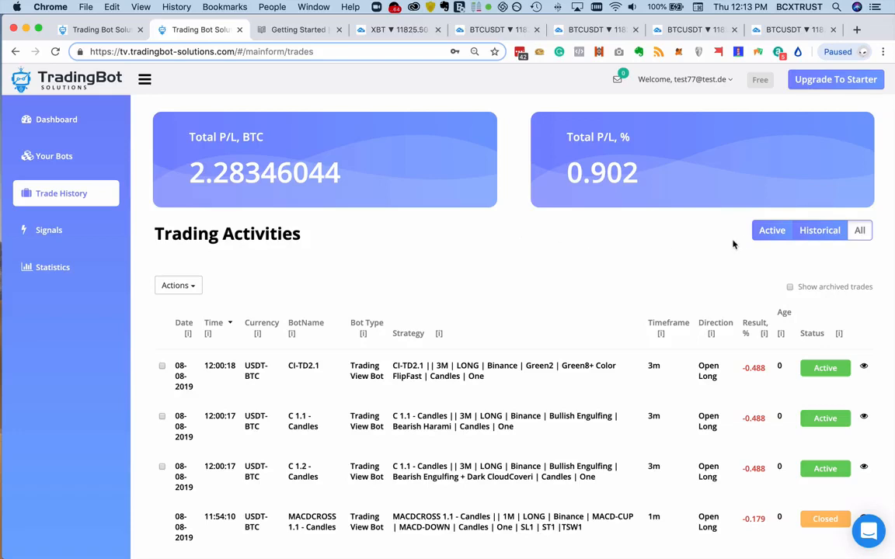
- Filter Trading Activities to active trades and open the details of the RSI3.2 bot's trade
{"action": "left_click", "coordinate": [763, 238]}
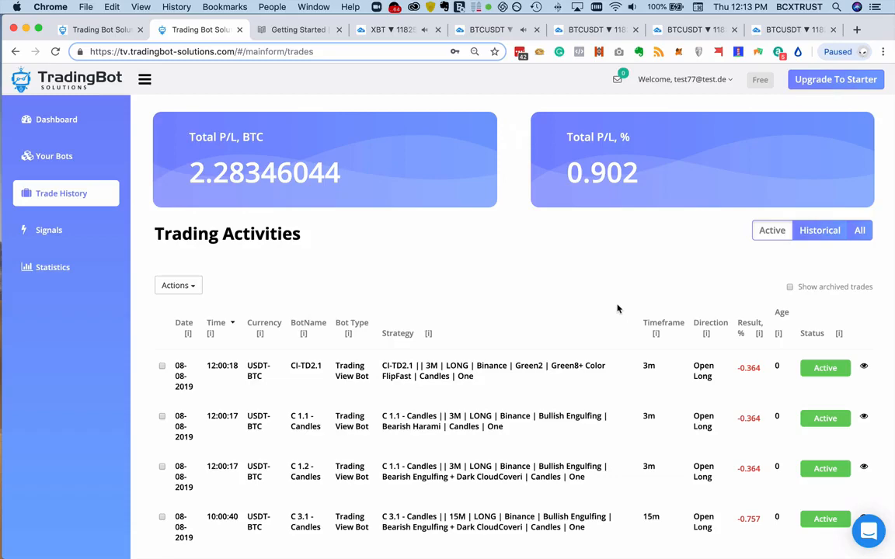
{"action": "scroll", "coordinate": [618, 309], "scroll_direction": "down", "scroll_amount": 5}
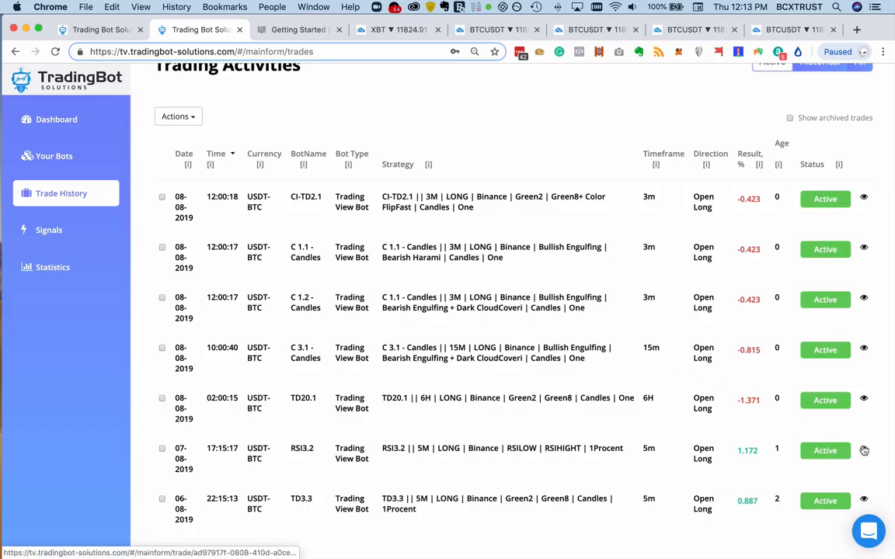
{"action": "left_click", "coordinate": [865, 450]}
{"action": "scroll", "coordinate": [818, 350], "scroll_direction": "up", "scroll_amount": 3}
{"action": "scroll", "coordinate": [818, 350], "scroll_direction": "up", "scroll_amount": 2}
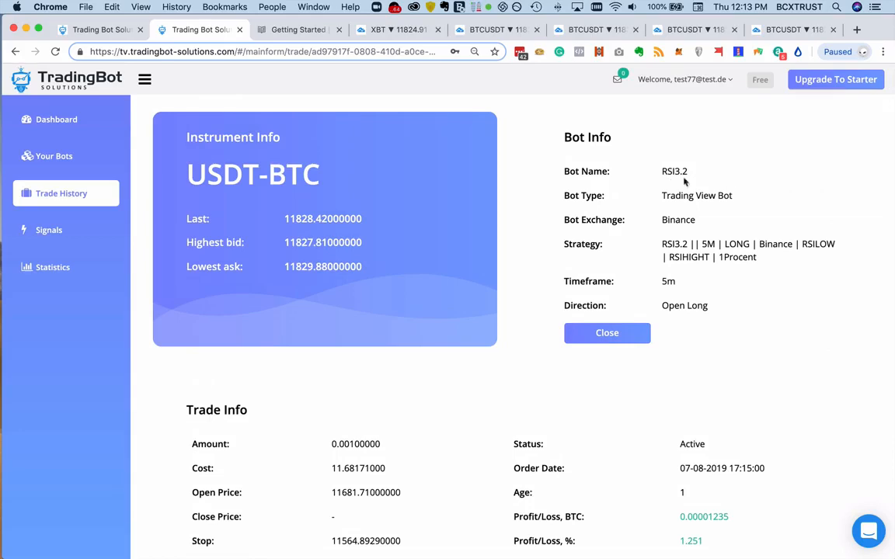
- Examine the RSI3.2 trade's bot name, exchange, timeframe and direction, as well as its Trade Info section
{"action": "left_click_drag", "start_coordinate": [664, 170], "coordinate": [729, 186]}
{"action": "left_click_drag", "start_coordinate": [664, 218], "coordinate": [735, 277]}
{"action": "scroll", "coordinate": [735, 278], "scroll_direction": "down", "scroll_amount": 2}
{"action": "left_click_drag", "start_coordinate": [666, 232], "coordinate": [760, 235]}
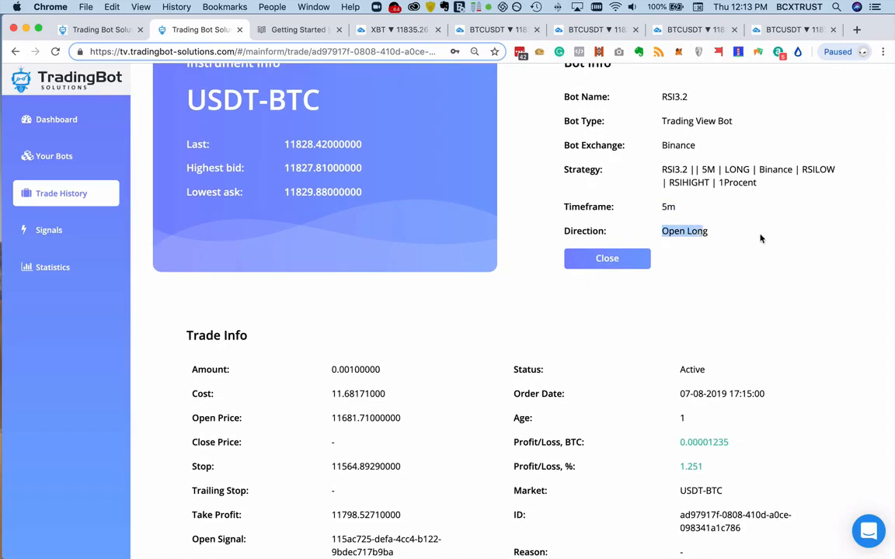
{"action": "left_click", "coordinate": [758, 236]}
{"action": "scroll", "coordinate": [751, 231], "scroll_direction": "down", "scroll_amount": 2}
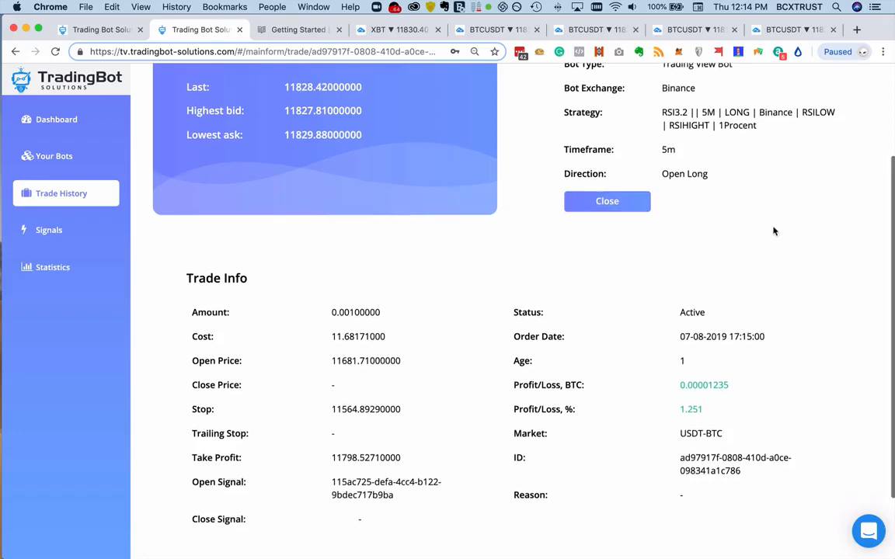
{"action": "scroll", "coordinate": [773, 230], "scroll_direction": "down", "scroll_amount": 3}
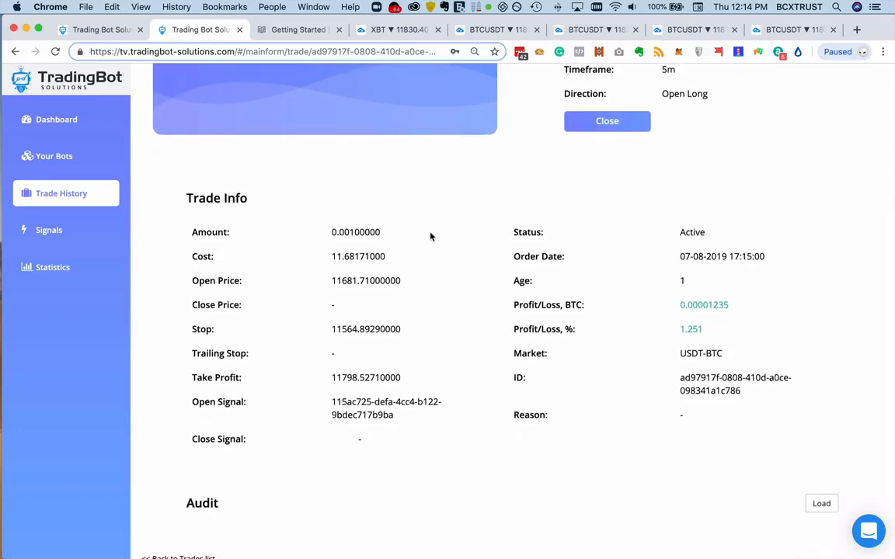
- Examine the amount, cost, open price and take-profit values in the RSI3.2 trade's Trade Info section
{"action": "scroll", "coordinate": [430, 236], "scroll_direction": "up", "scroll_amount": 4}
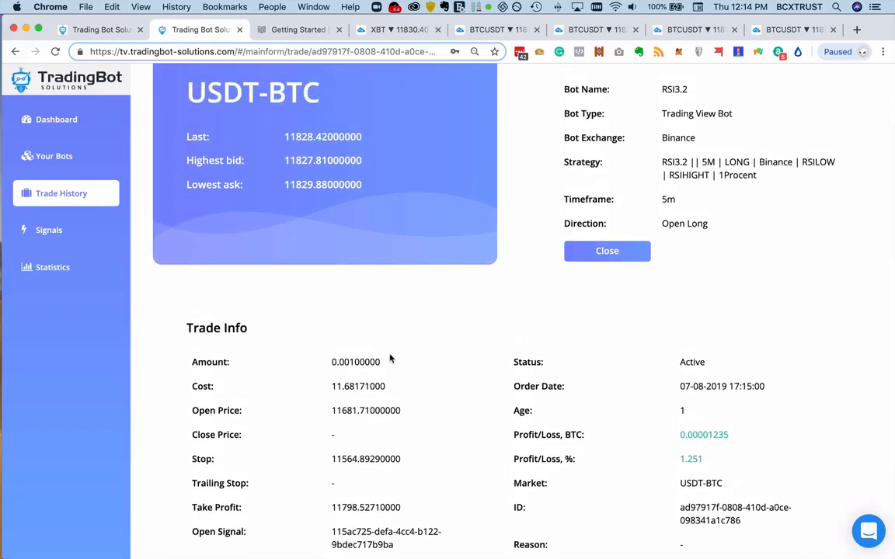
{"action": "left_click_drag", "start_coordinate": [383, 362], "coordinate": [323, 365]}
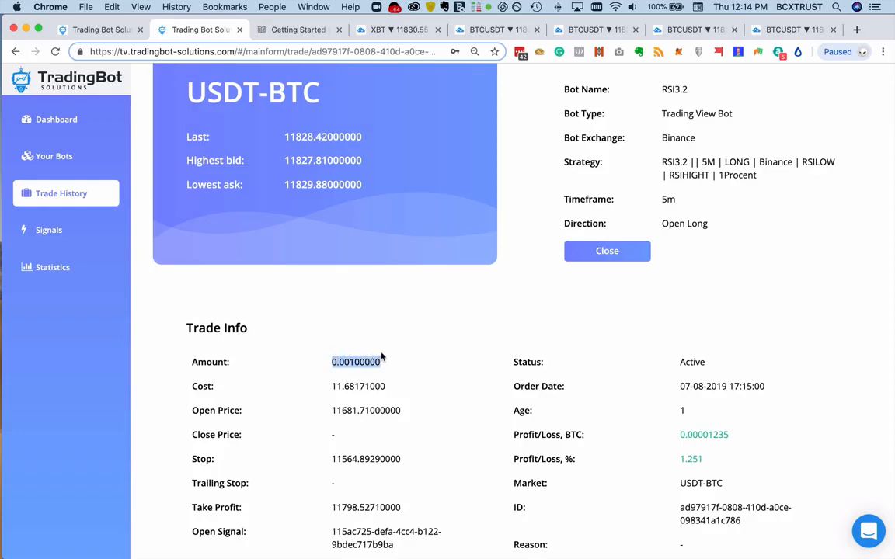
{"action": "scroll", "coordinate": [380, 357], "scroll_direction": "down", "scroll_amount": 1}
{"action": "left_click", "coordinate": [339, 344]}
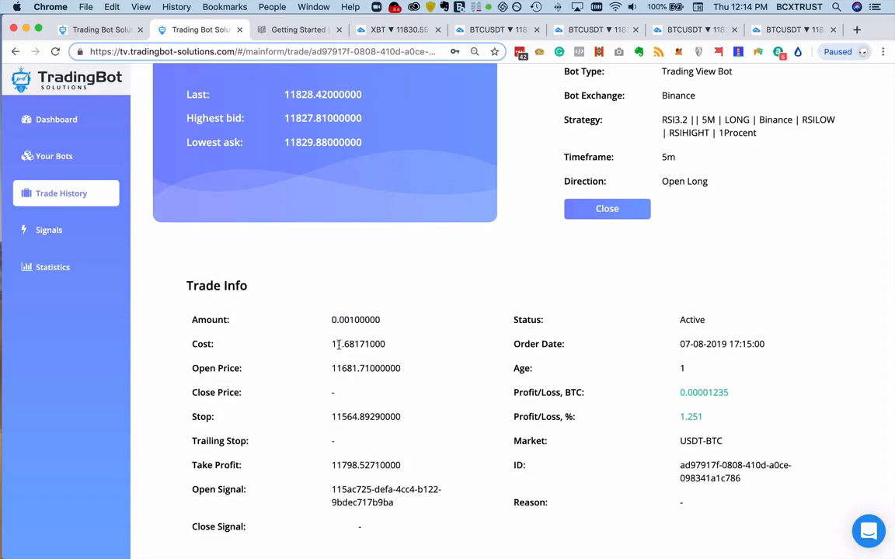
{"action": "left_click_drag", "start_coordinate": [336, 345], "coordinate": [343, 348]}
{"action": "left_click_drag", "start_coordinate": [359, 369], "coordinate": [340, 369]}
{"action": "scroll", "coordinate": [376, 379], "scroll_direction": "down", "scroll_amount": 3}
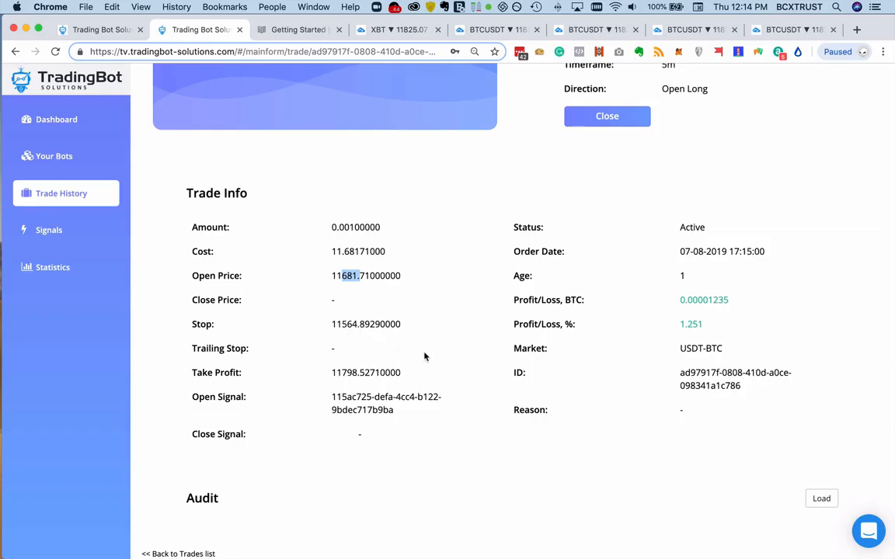
{"action": "left_click_drag", "start_coordinate": [342, 372], "coordinate": [331, 373]}
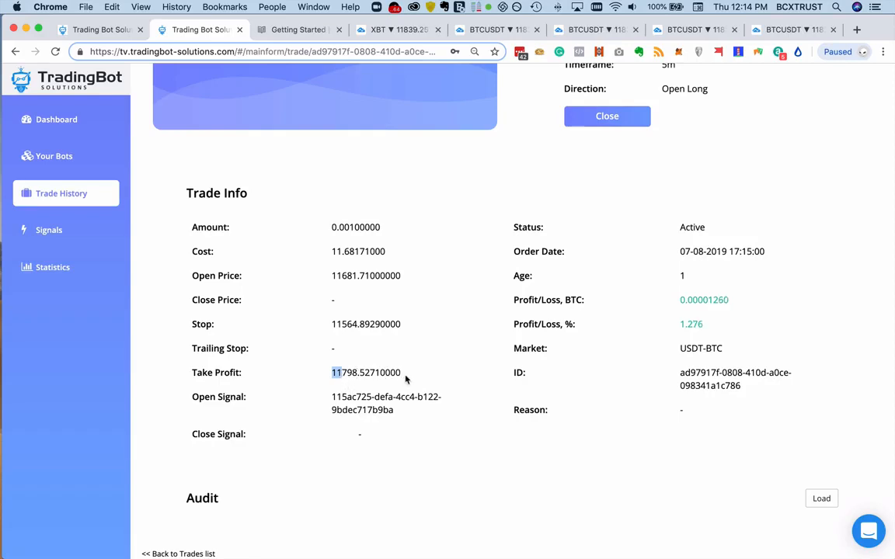
- Open the signal that started the RSI3.2 trade and review its Signal Info and Matching Bots
{"action": "left_click", "coordinate": [374, 399]}
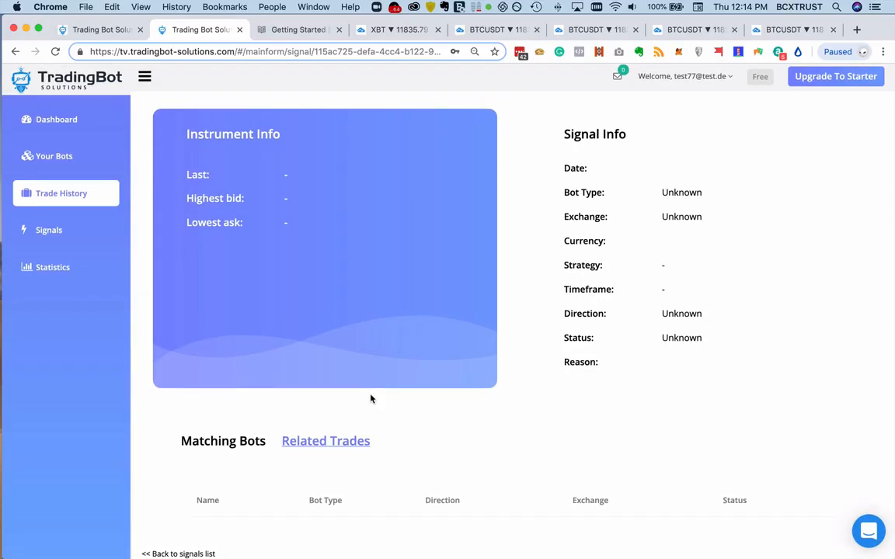
{"action": "scroll", "coordinate": [743, 279], "scroll_direction": "down", "scroll_amount": 5}
{"action": "scroll", "coordinate": [761, 336], "scroll_direction": "up", "scroll_amount": 1}
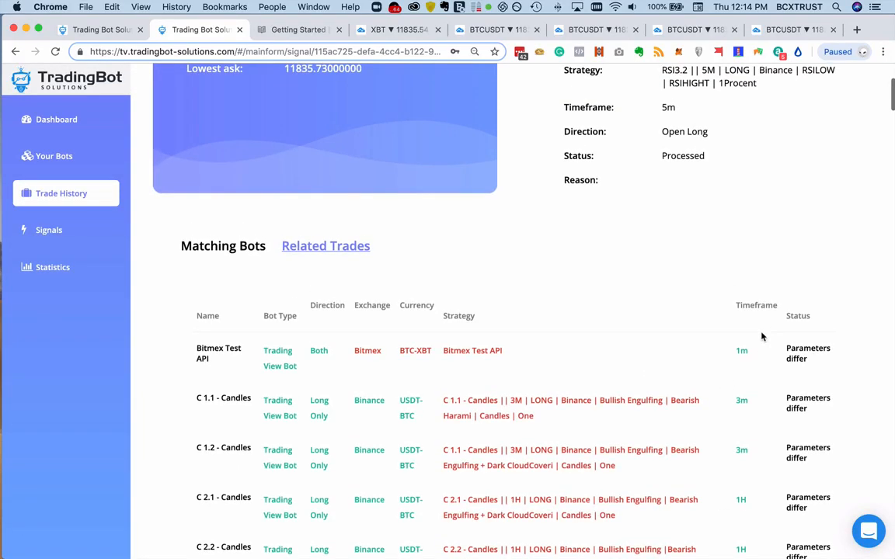
{"action": "scroll", "coordinate": [761, 336], "scroll_direction": "up", "scroll_amount": 5}
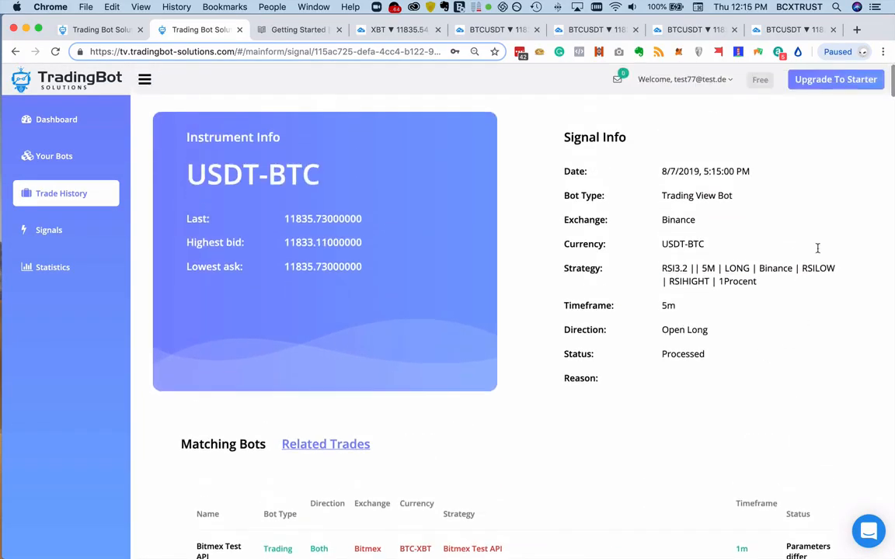
- Return to the RSI3.2 trade's details, load its audit records and look over the trade page
{"action": "left_click", "coordinate": [16, 52]}
{"action": "scroll", "coordinate": [697, 272], "scroll_direction": "down", "scroll_amount": 5}
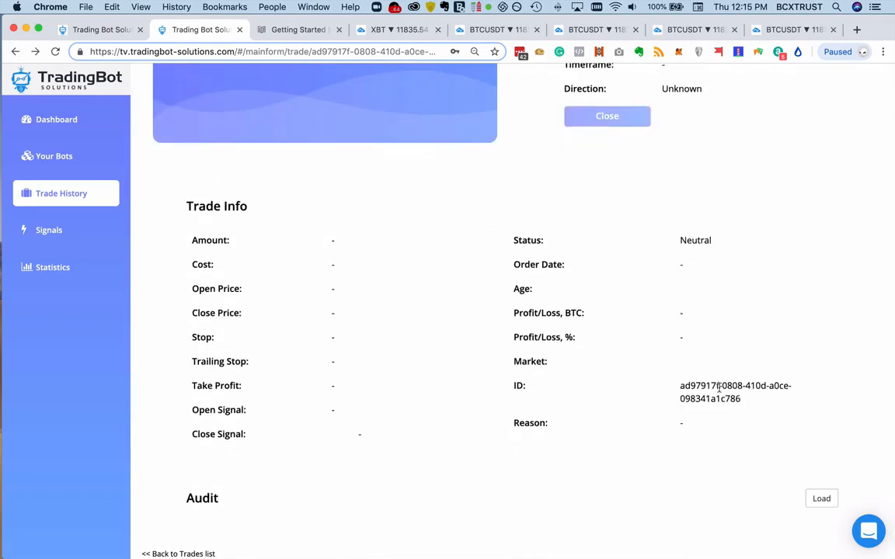
{"action": "scroll", "coordinate": [730, 386], "scroll_direction": "up", "scroll_amount": 5}
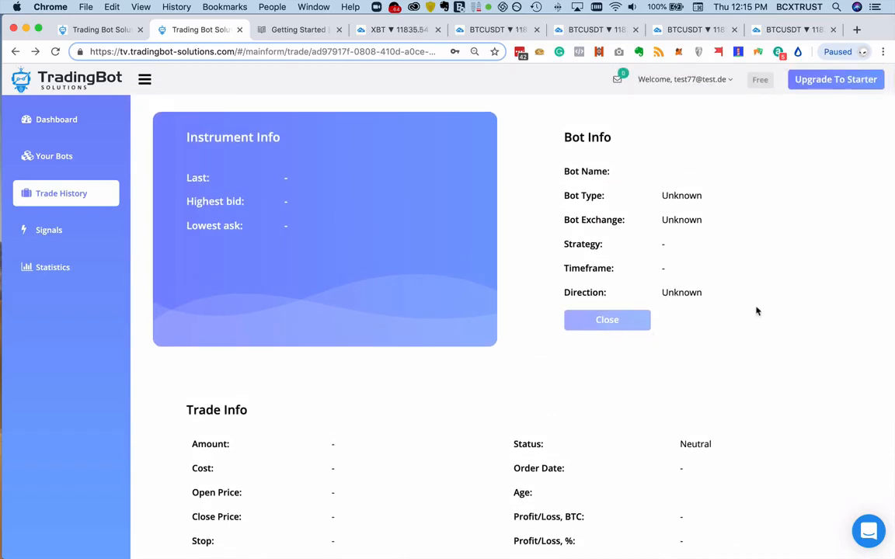
{"action": "scroll", "coordinate": [715, 340], "scroll_direction": "down", "scroll_amount": 5}
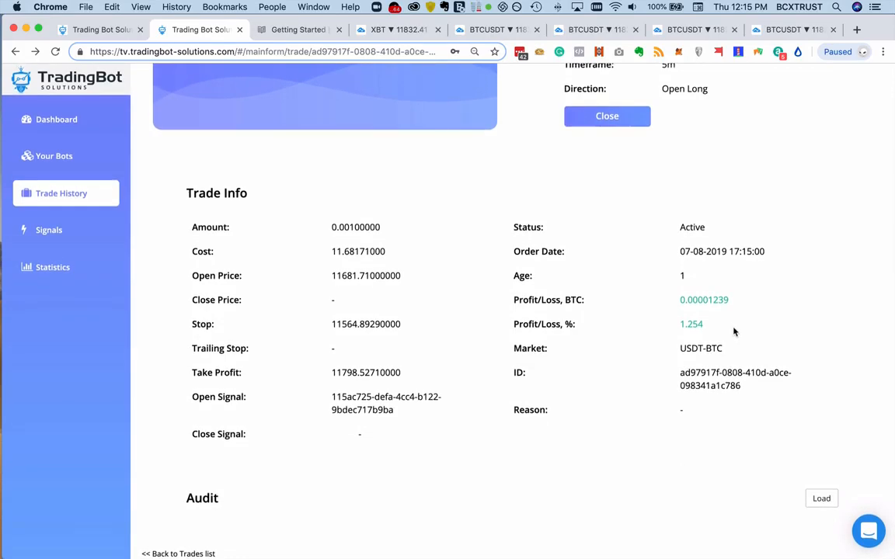
{"action": "left_click", "coordinate": [822, 498]}
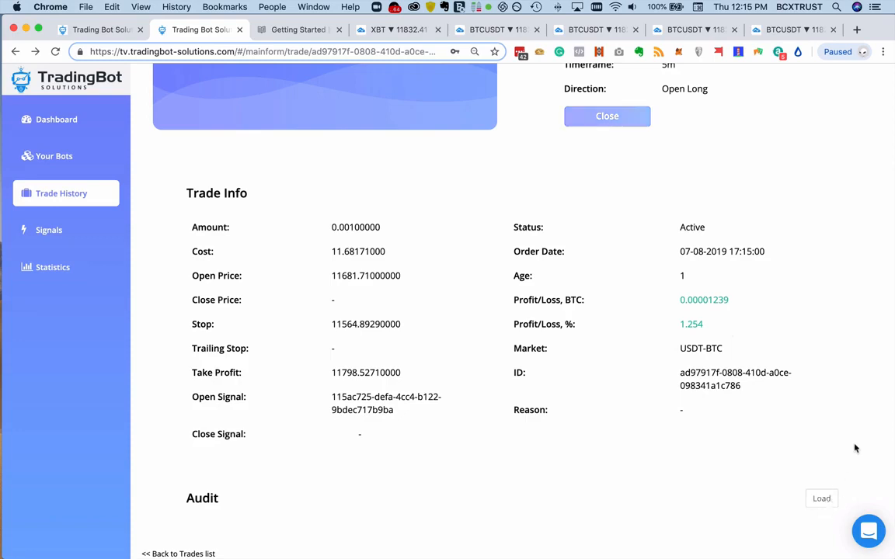
{"action": "scroll", "coordinate": [841, 483], "scroll_direction": "down", "scroll_amount": 1}
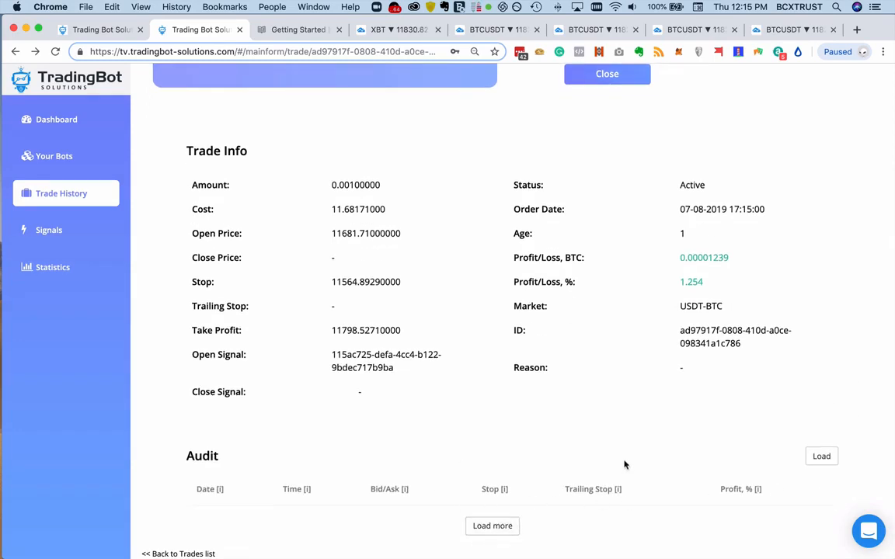
{"action": "scroll", "coordinate": [623, 464], "scroll_direction": "up", "scroll_amount": 5}
{"action": "scroll", "coordinate": [630, 455], "scroll_direction": "down", "scroll_amount": 3}
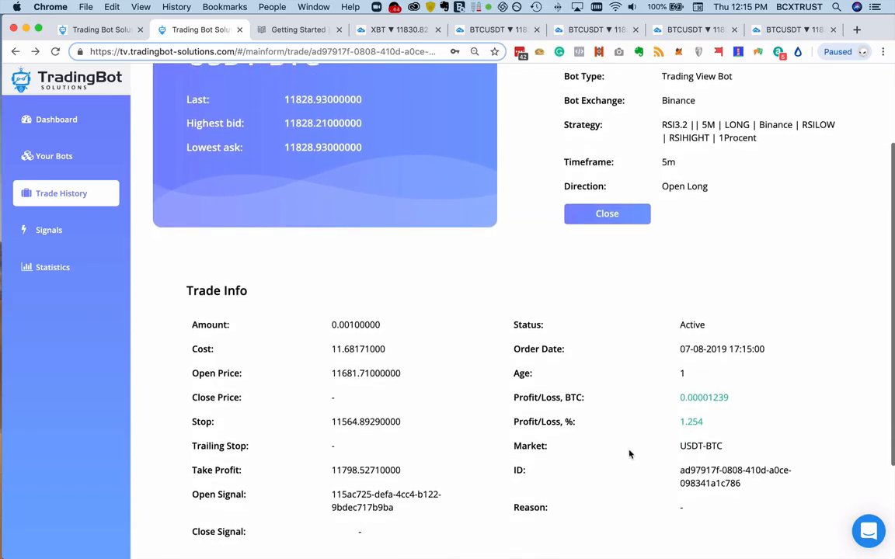
{"action": "scroll", "coordinate": [630, 455], "scroll_direction": "up", "scroll_amount": 3}
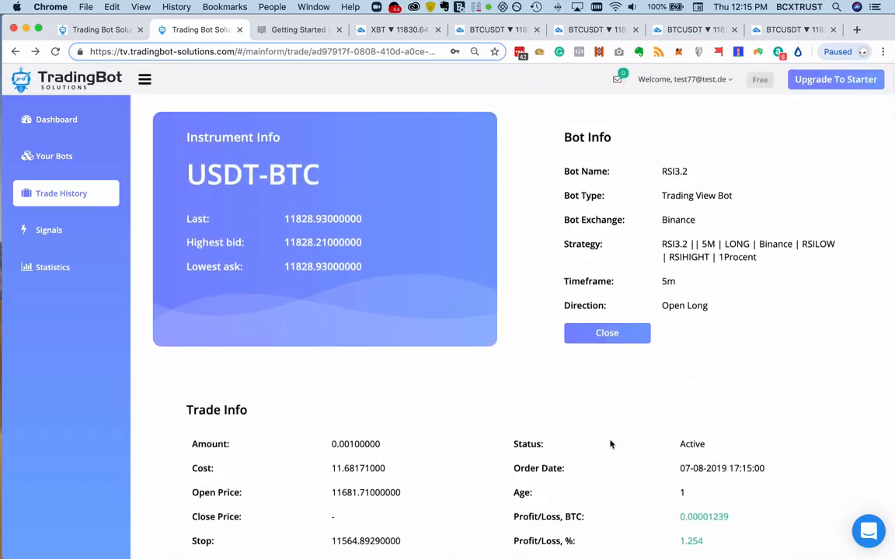
- Go back to the Trade History overview and review the list of active trades
{"action": "left_click", "coordinate": [88, 193]}
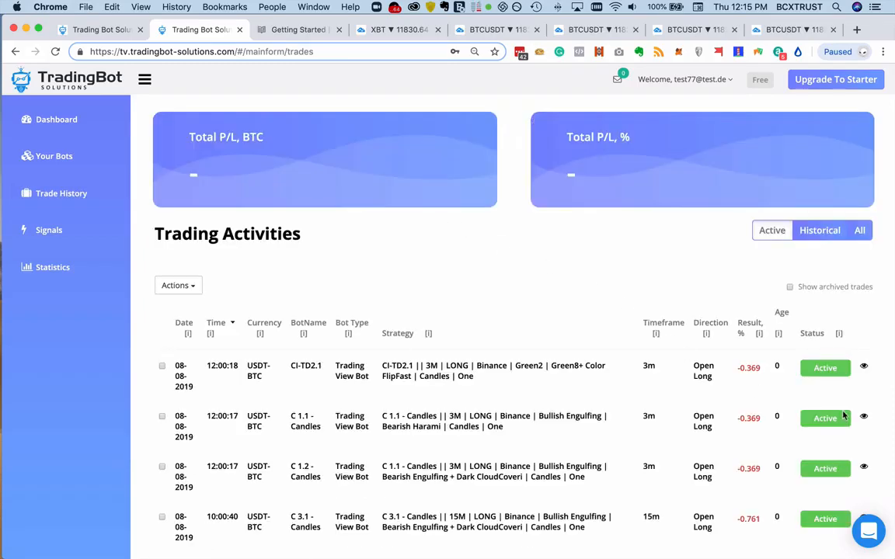
{"action": "scroll", "coordinate": [533, 396], "scroll_direction": "down", "scroll_amount": 4}
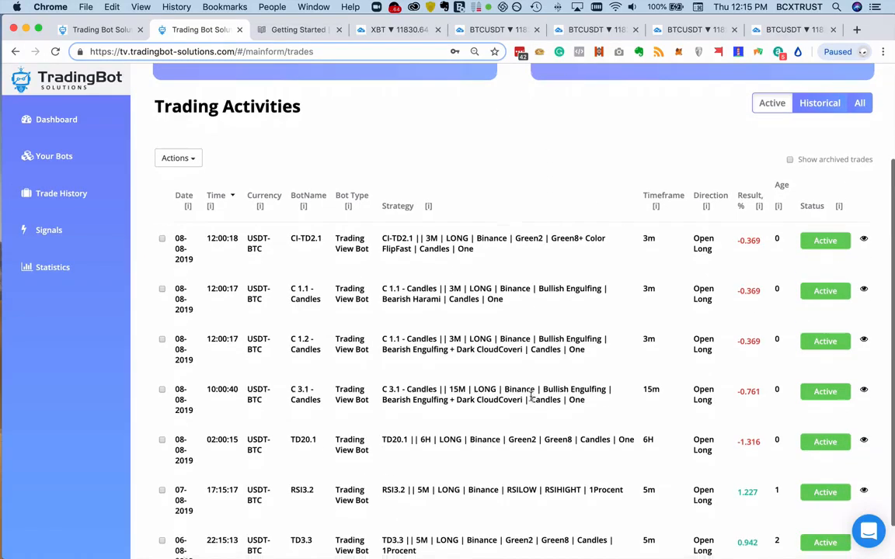
{"action": "scroll", "coordinate": [532, 396], "scroll_direction": "up", "scroll_amount": 4}
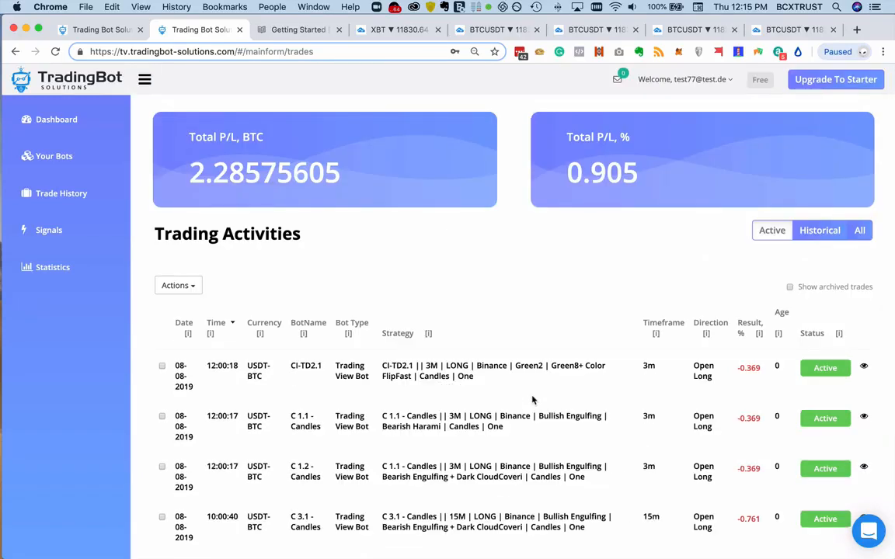
- Select all active trades in Trading Activities and check the bulk actions available for them
{"action": "left_click", "coordinate": [176, 285]}
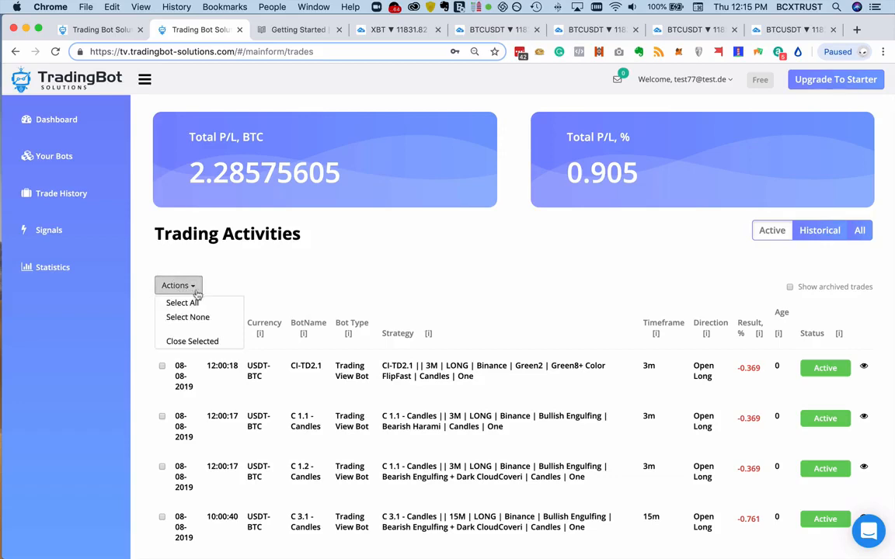
{"action": "left_click", "coordinate": [211, 304]}
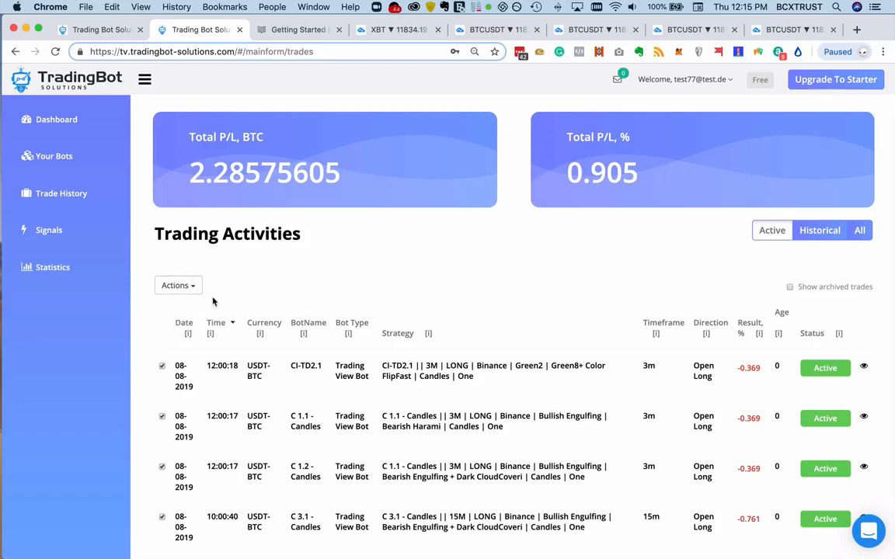
{"action": "left_click", "coordinate": [176, 285]}
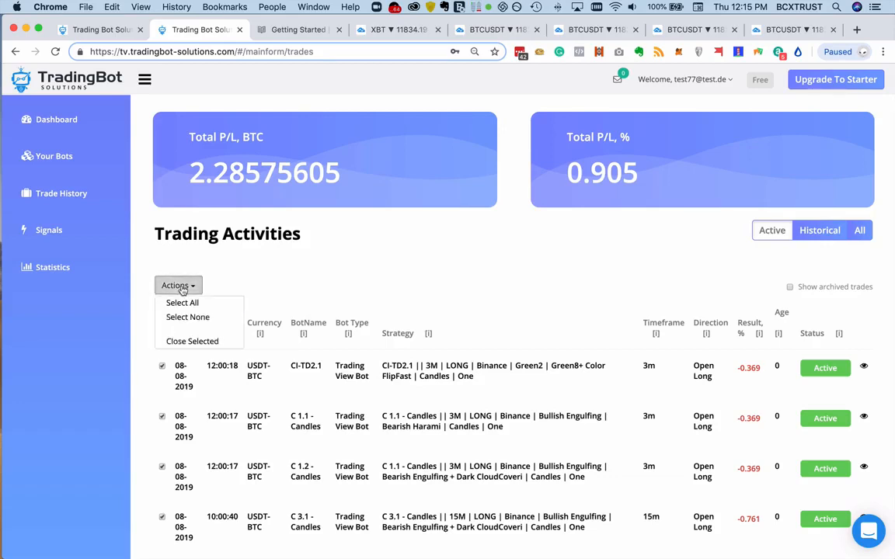
{"action": "left_click", "coordinate": [332, 265]}
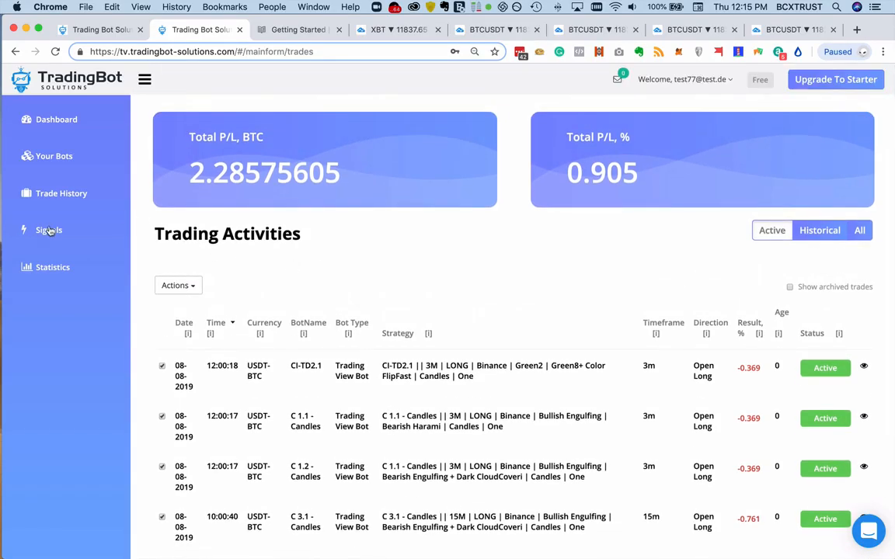
- Open the Signals page and examine the times, directions and statuses of the listed signals
{"action": "left_click", "coordinate": [48, 231]}
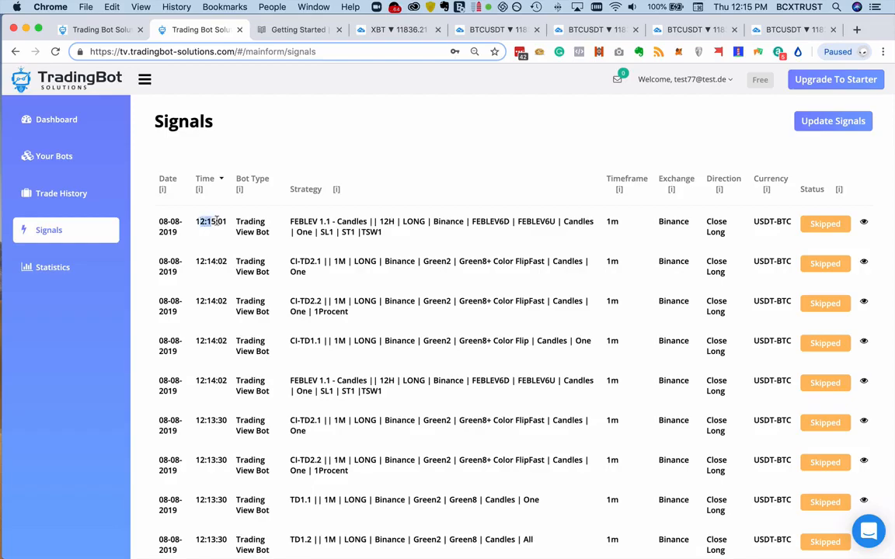
{"action": "left_click_drag", "start_coordinate": [196, 222], "coordinate": [234, 243]}
{"action": "scroll", "coordinate": [237, 243], "scroll_direction": "down", "scroll_amount": 5}
{"action": "scroll", "coordinate": [237, 244], "scroll_direction": "down", "scroll_amount": 6}
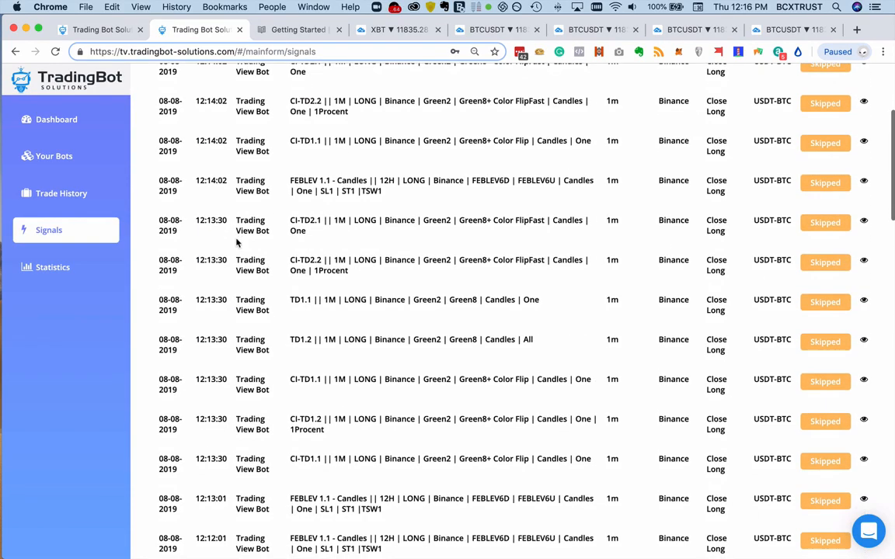
{"action": "scroll", "coordinate": [236, 243], "scroll_direction": "down", "scroll_amount": 10}
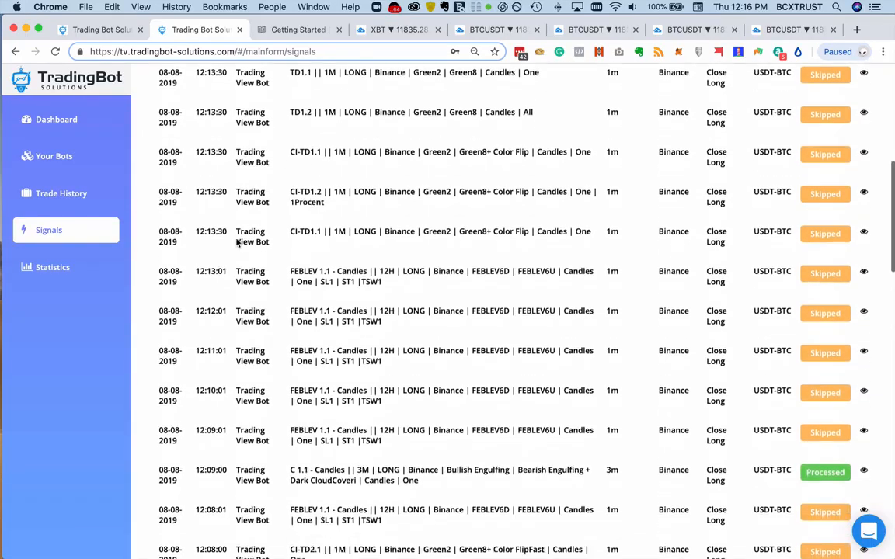
{"action": "scroll", "coordinate": [236, 239], "scroll_direction": "down", "scroll_amount": 1}
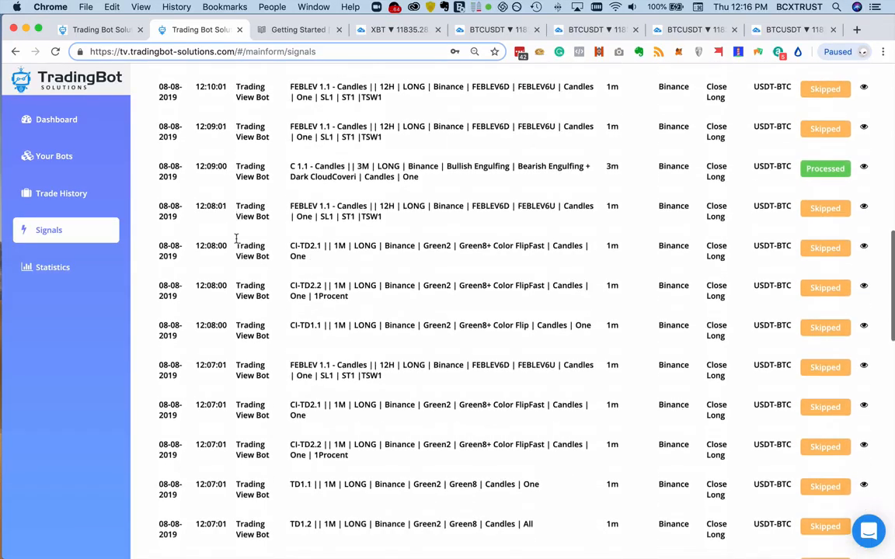
{"action": "scroll", "coordinate": [236, 240], "scroll_direction": "up", "scroll_amount": 20}
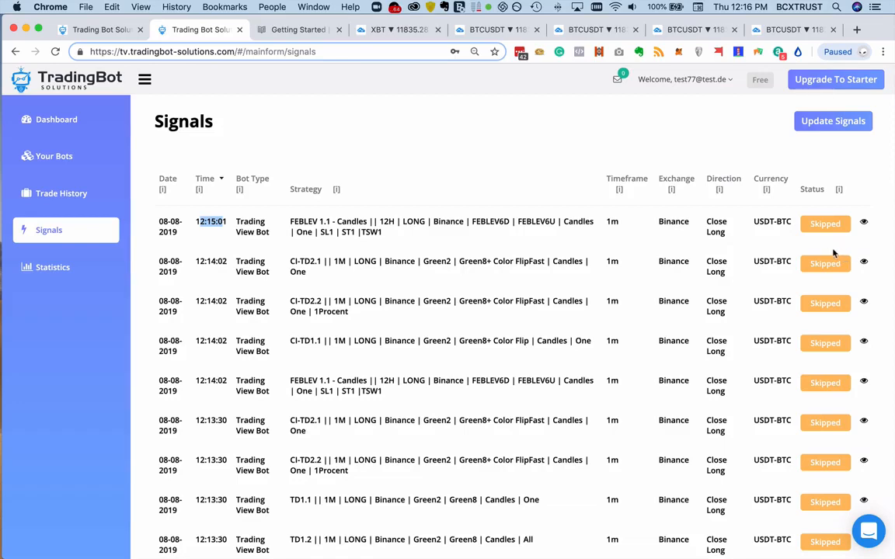
{"action": "left_click_drag", "start_coordinate": [727, 232], "coordinate": [706, 221]}
{"action": "left_click_drag", "start_coordinate": [724, 272], "coordinate": [710, 261]}
{"action": "left_click_drag", "start_coordinate": [726, 316], "coordinate": [715, 294]}
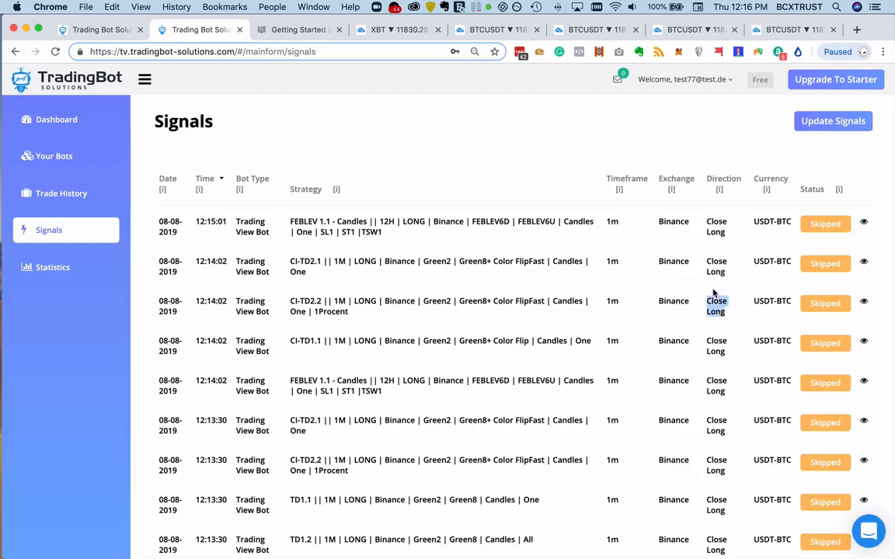
- Open the details of the skipped FEBLEV 1.1 signal from 12:15:01 and examine its reason and matching bots
{"action": "left_click", "coordinate": [863, 224]}
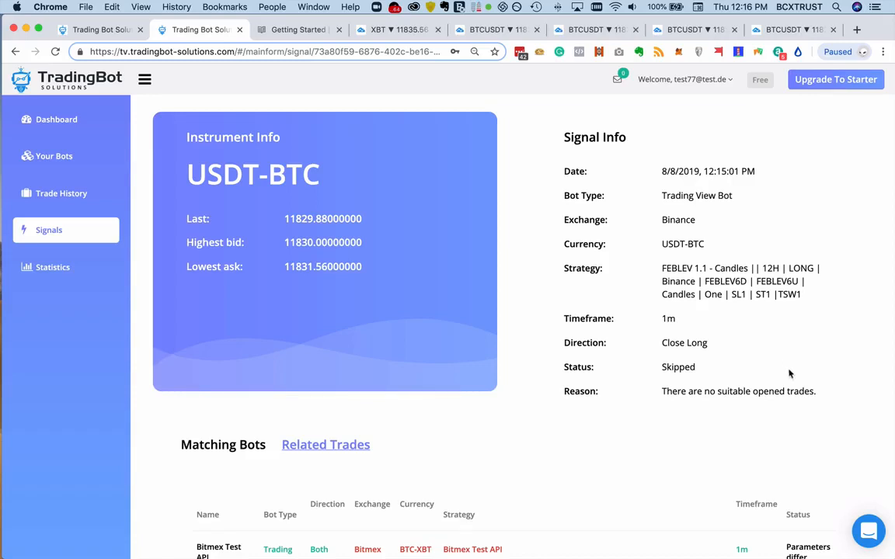
{"action": "left_click_drag", "start_coordinate": [816, 392], "coordinate": [662, 393]}
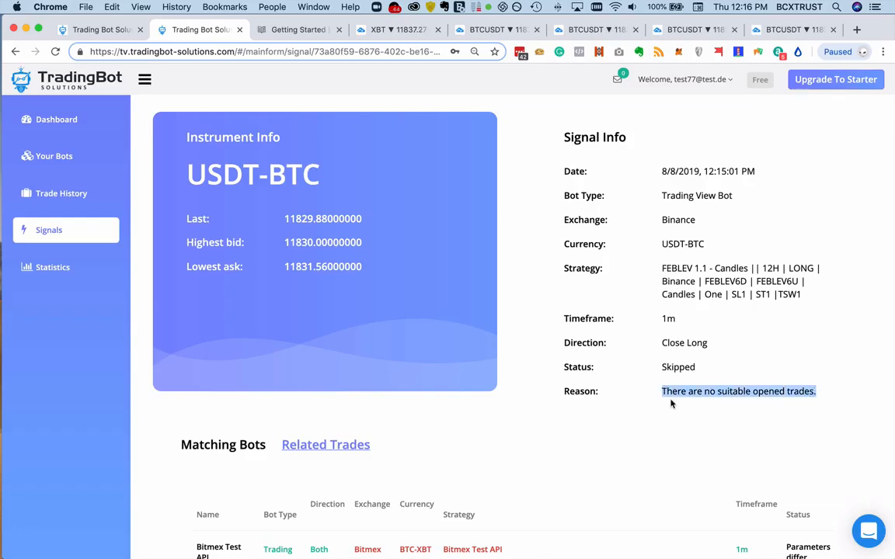
{"action": "scroll", "coordinate": [794, 404], "scroll_direction": "down", "scroll_amount": 1}
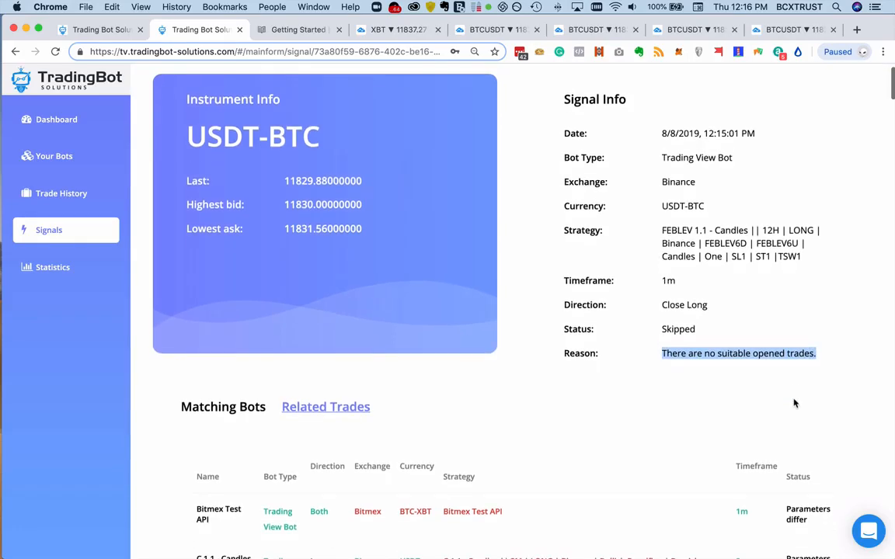
{"action": "scroll", "coordinate": [794, 403], "scroll_direction": "up", "scroll_amount": 1}
{"action": "scroll", "coordinate": [794, 404], "scroll_direction": "down", "scroll_amount": 4}
{"action": "scroll", "coordinate": [794, 404], "scroll_direction": "up", "scroll_amount": 4}
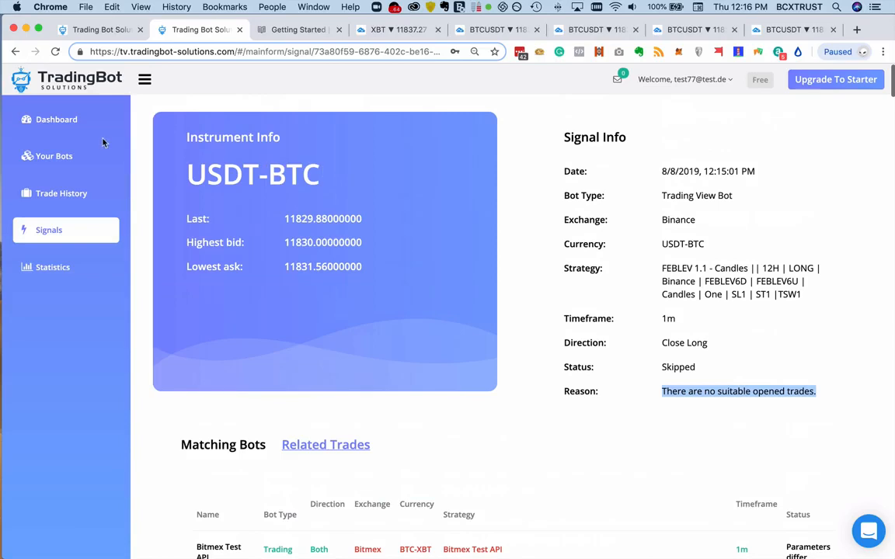
- Return to the Signals list and open the details of the processed MACDCROSS 1.1 signal from 12:16:01
{"action": "left_click", "coordinate": [15, 51]}
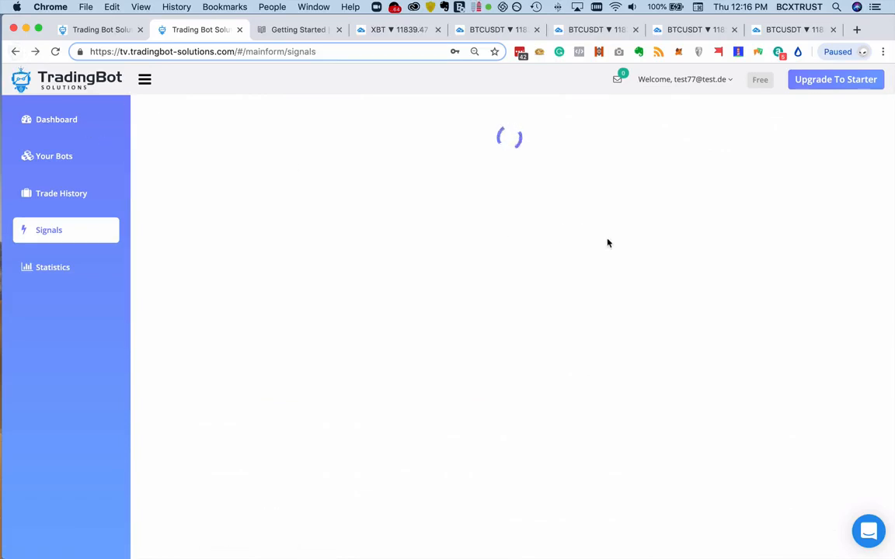
{"action": "left_click", "coordinate": [46, 230]}
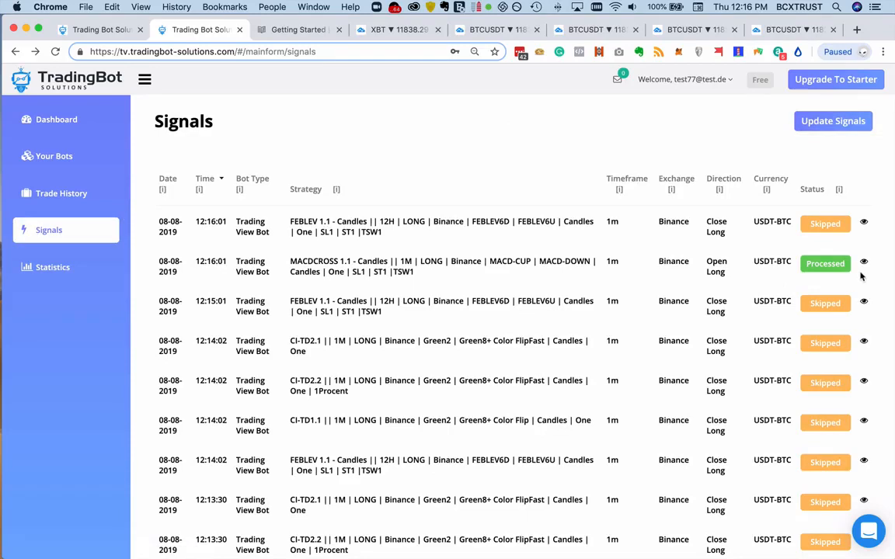
{"action": "double_click", "coordinate": [212, 262]}
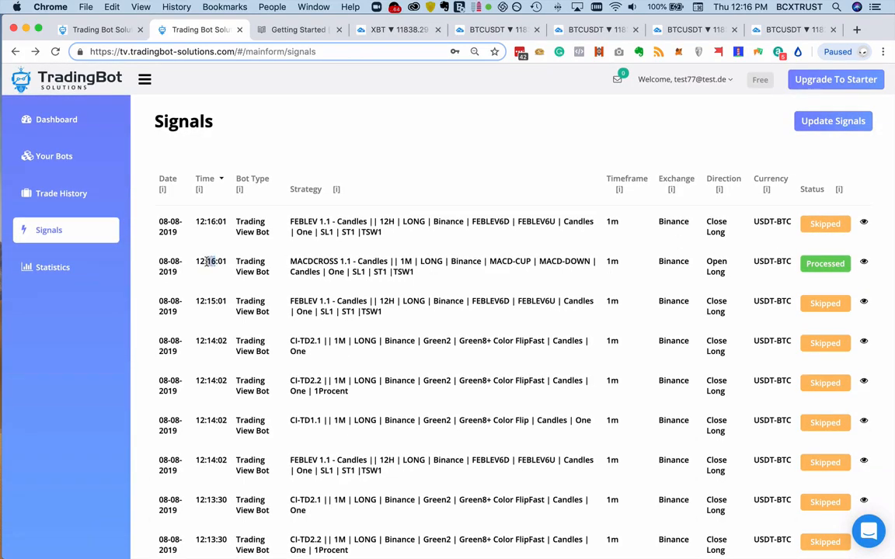
{"action": "left_click", "coordinate": [864, 263]}
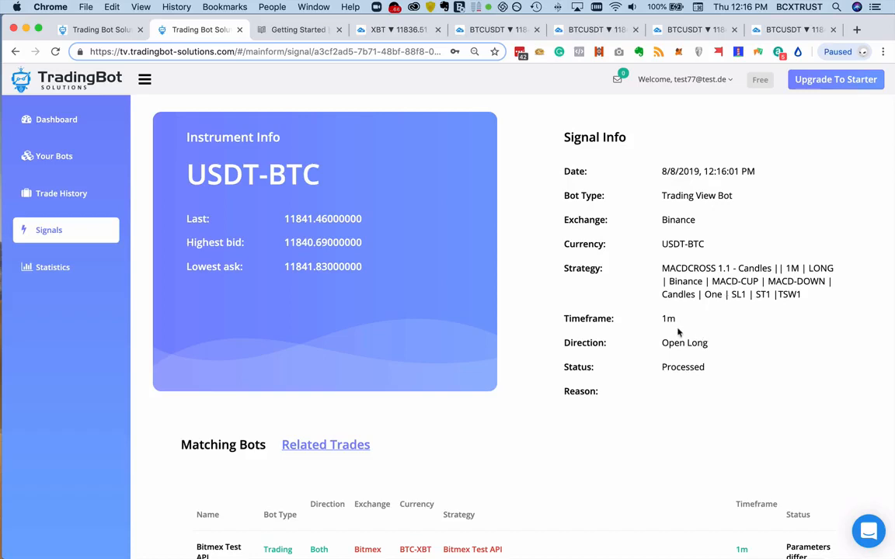
- Examine the bots matched against the processed MACDCROSS 1.1 signal and list its related trades
{"action": "scroll", "coordinate": [731, 352], "scroll_direction": "down", "scroll_amount": 5}
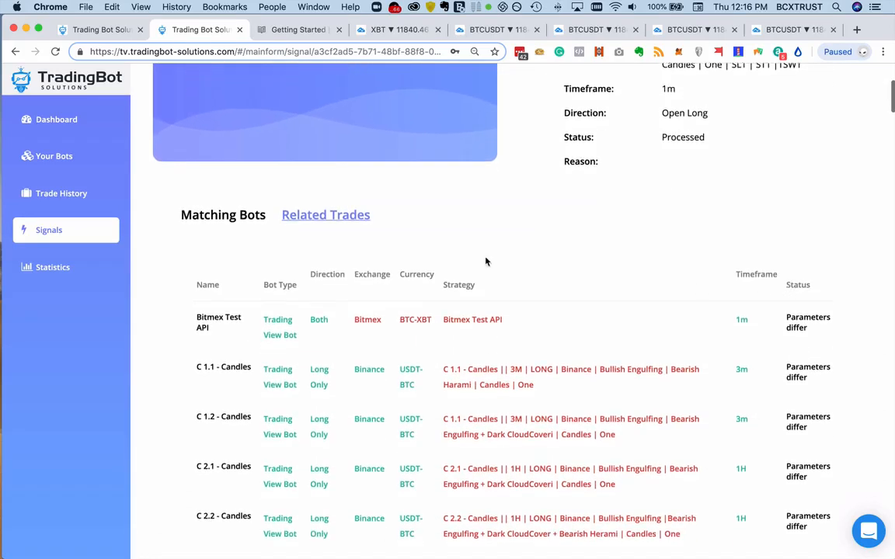
{"action": "left_click", "coordinate": [325, 215]}
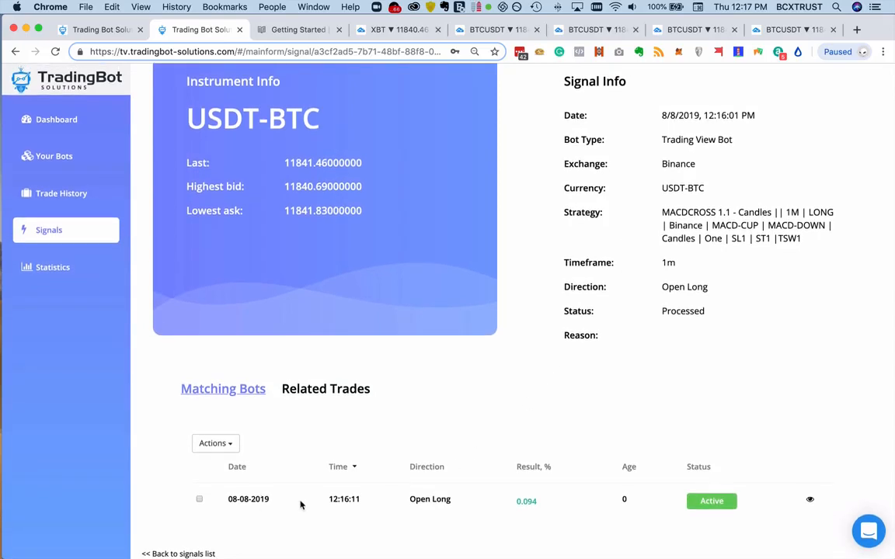
{"action": "left_click_drag", "start_coordinate": [365, 501], "coordinate": [327, 500]}
- Open the details of the related 12:16:11 Open Long trade and examine its trade info and bot info
{"action": "left_click", "coordinate": [810, 500]}
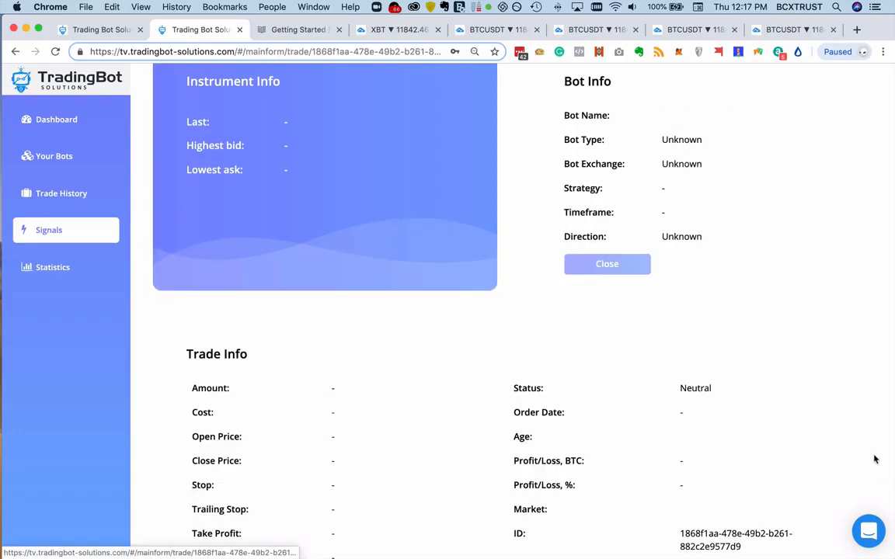
{"action": "scroll", "coordinate": [860, 442], "scroll_direction": "down", "scroll_amount": 5}
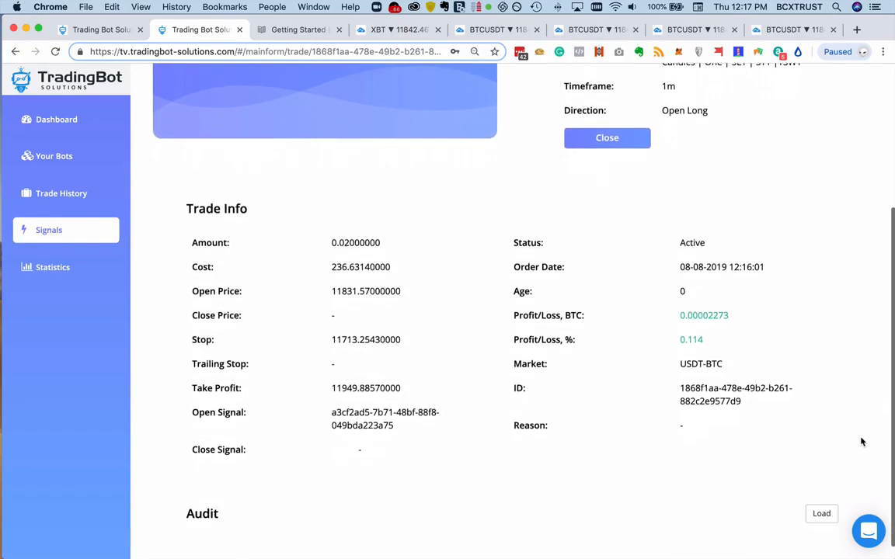
{"action": "scroll", "coordinate": [861, 442], "scroll_direction": "up", "scroll_amount": 6}
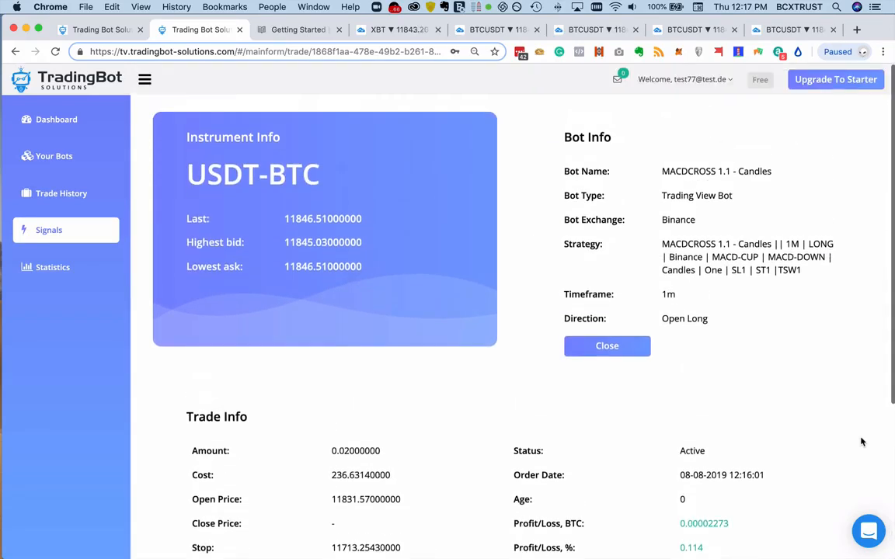
- Return to the Signals list and look through the strategies and statuses of the listed signals
{"action": "left_click", "coordinate": [74, 230]}
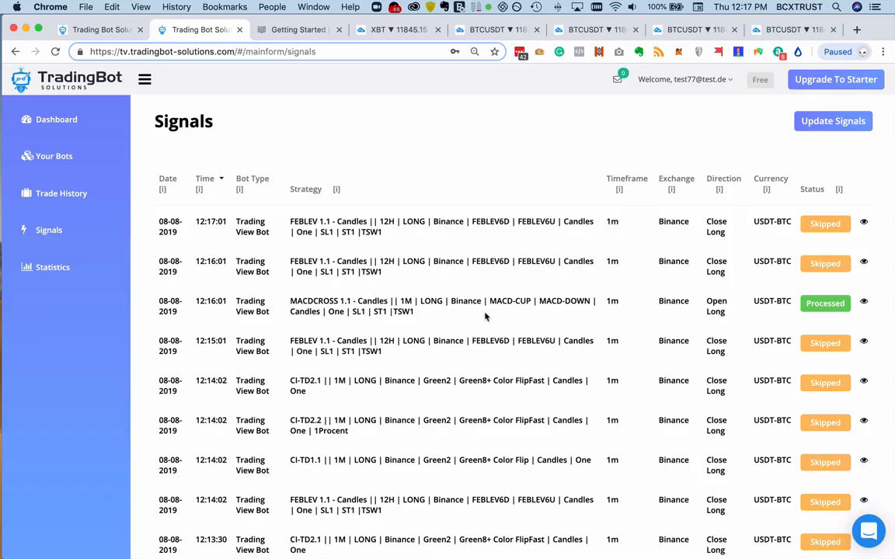
{"action": "scroll", "coordinate": [486, 312], "scroll_direction": "down", "scroll_amount": 2}
{"action": "scroll", "coordinate": [485, 312], "scroll_direction": "up", "scroll_amount": 2}
- Open the trading statistics, review the results of all bots and sort them by Result % in ascending order
{"action": "left_click", "coordinate": [70, 274]}
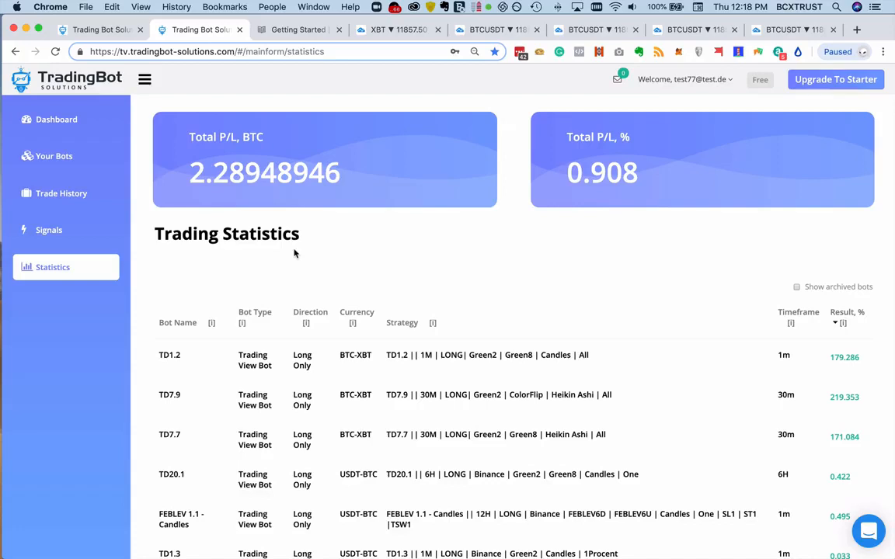
{"action": "scroll", "coordinate": [634, 319], "scroll_direction": "down", "scroll_amount": 3}
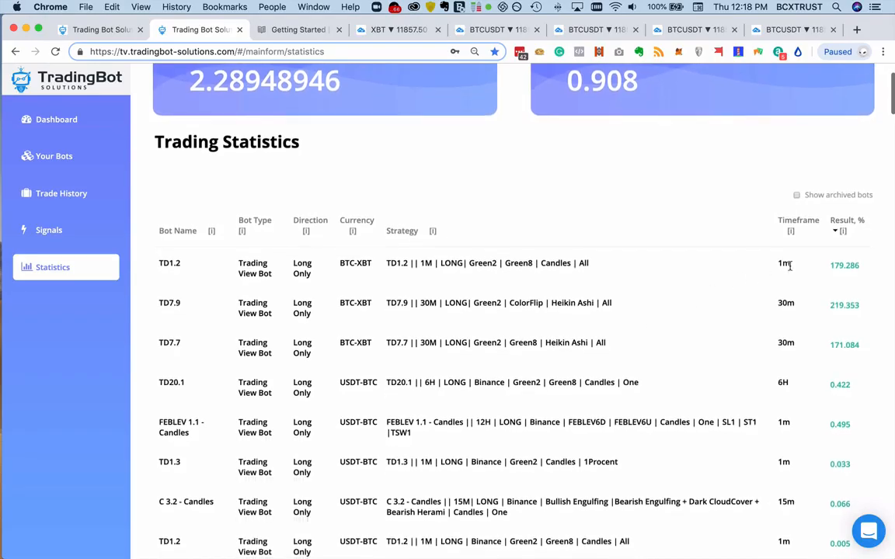
{"action": "scroll", "coordinate": [837, 301], "scroll_direction": "down", "scroll_amount": 10}
{"action": "scroll", "coordinate": [838, 301], "scroll_direction": "down", "scroll_amount": 20}
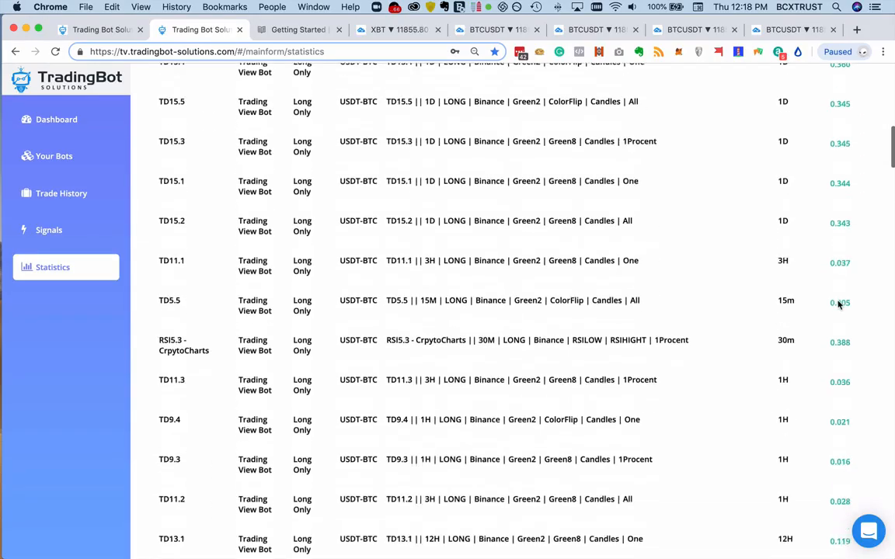
{"action": "scroll", "coordinate": [838, 305], "scroll_direction": "down", "scroll_amount": 20}
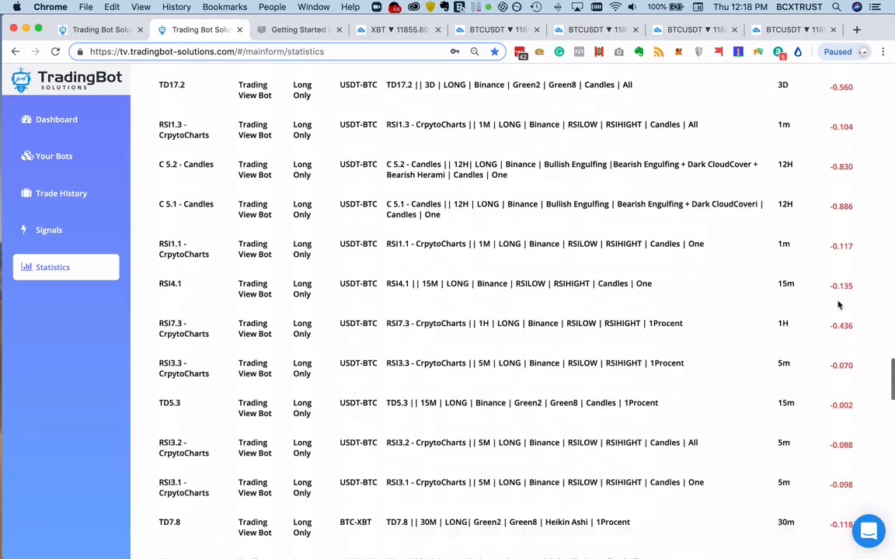
{"action": "scroll", "coordinate": [843, 322], "scroll_direction": "down", "scroll_amount": 5}
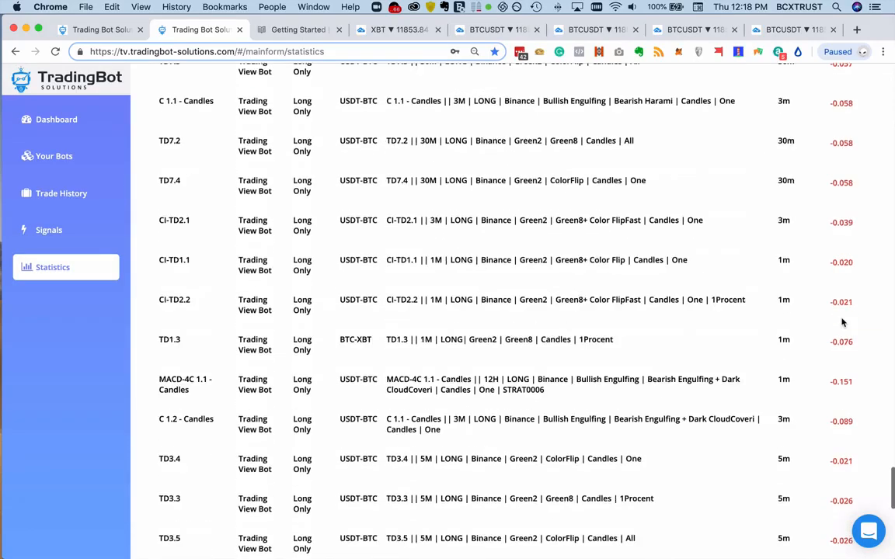
{"action": "scroll", "coordinate": [843, 322], "scroll_direction": "up", "scroll_amount": 20}
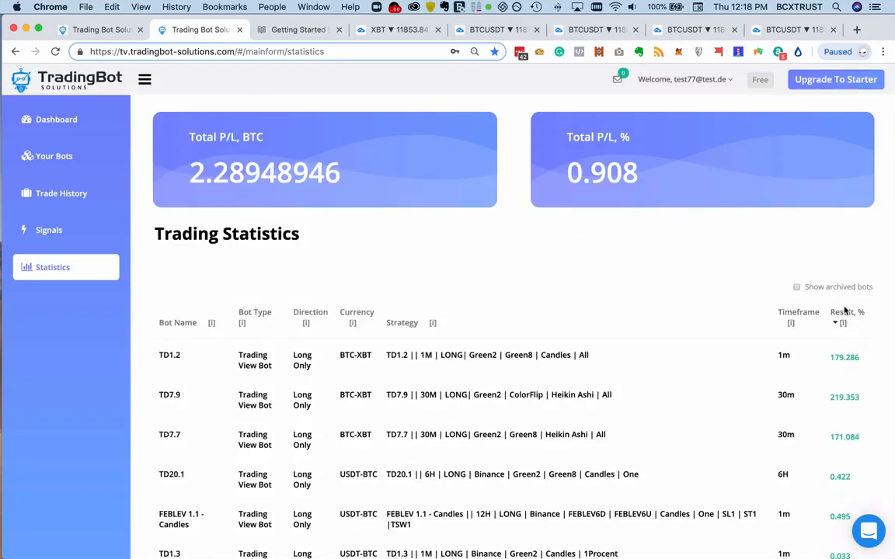
{"action": "left_click", "coordinate": [844, 314]}
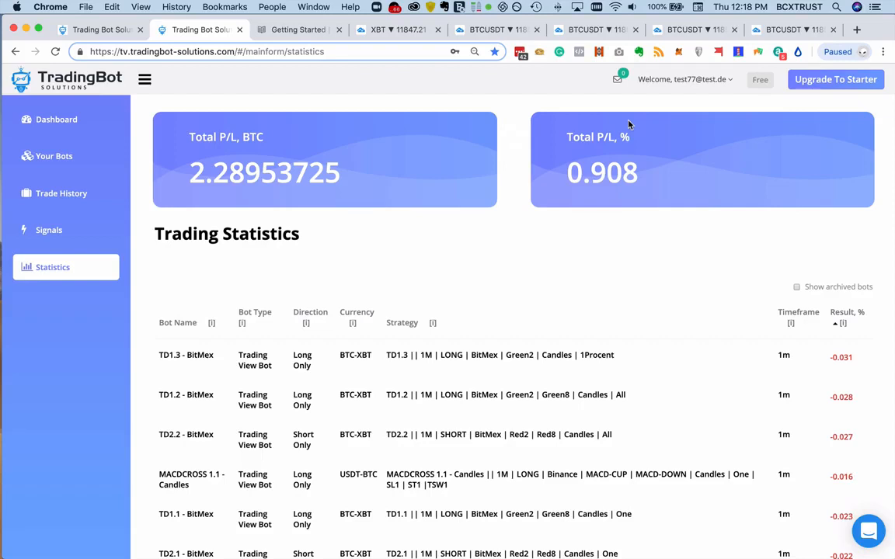
- Create a new connector from the account settings and name it "Binence Real Test***"
{"action": "left_click", "coordinate": [708, 80]}
{"action": "left_click", "coordinate": [676, 107]}
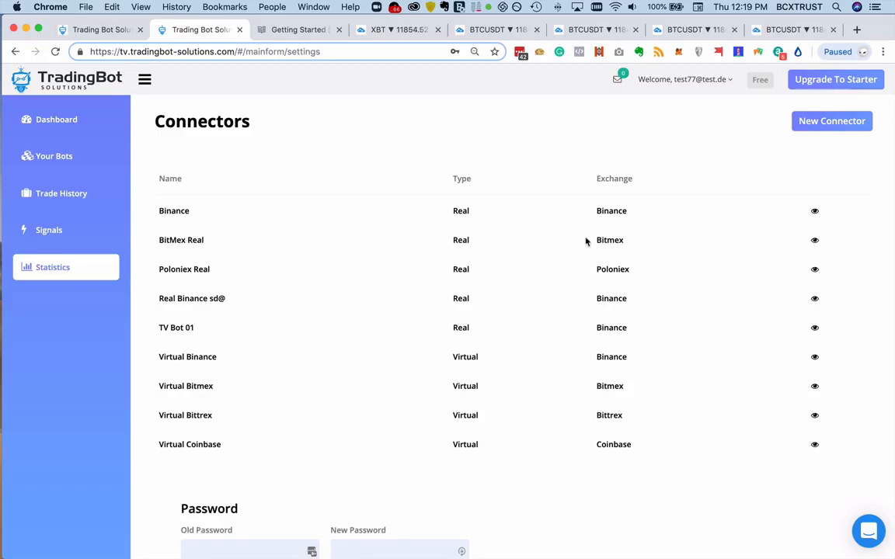
{"action": "left_click", "coordinate": [806, 121]}
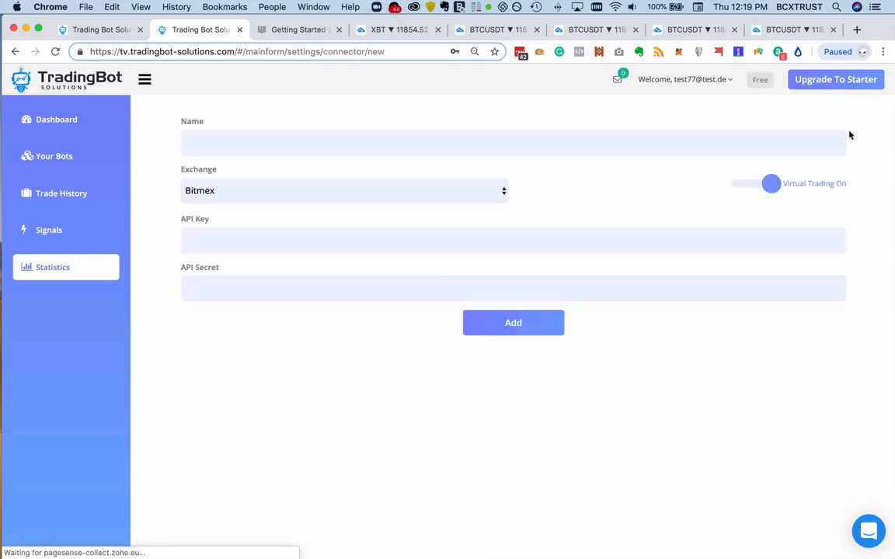
{"action": "left_click", "coordinate": [401, 137]}
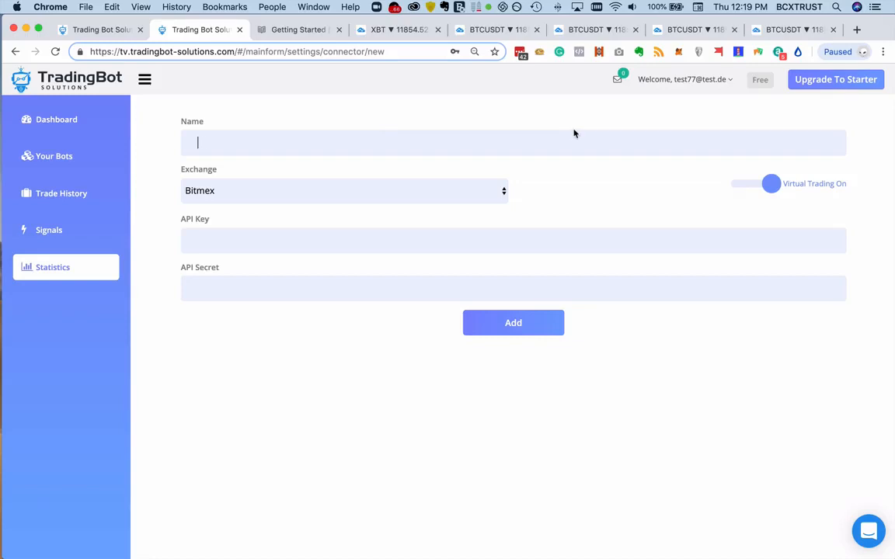
{"action": "type", "text": "Binence Real Test"}
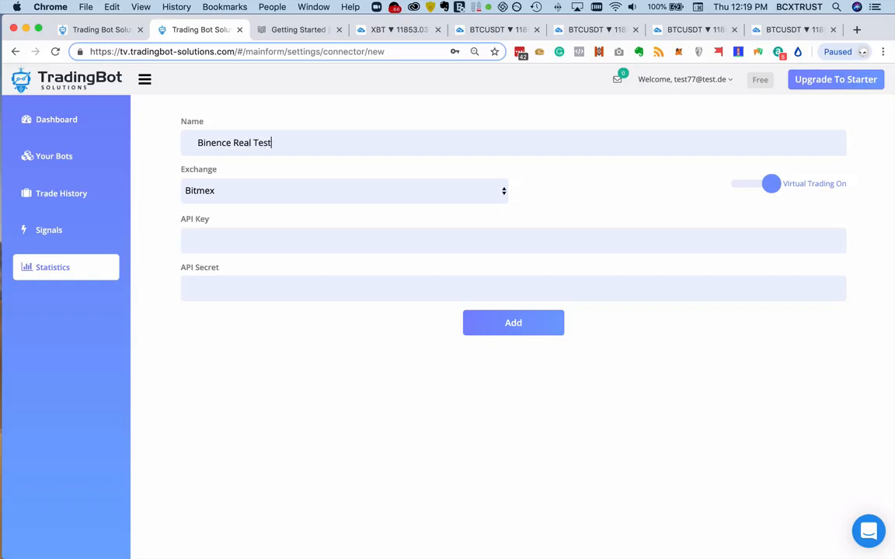
{"action": "type", "text": "***"}
- Switch the new connector to real trading and set its exchange to Binance
{"action": "left_click", "coordinate": [767, 184]}
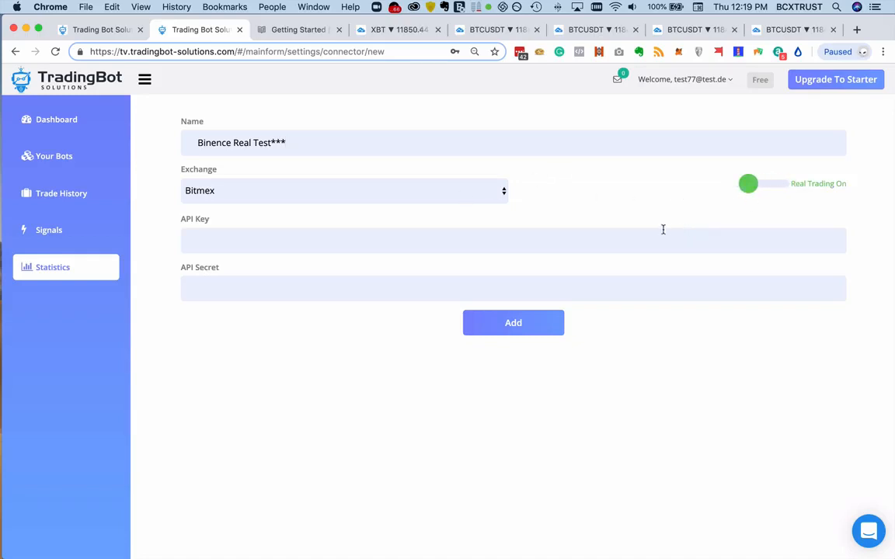
{"action": "left_click", "coordinate": [396, 197]}
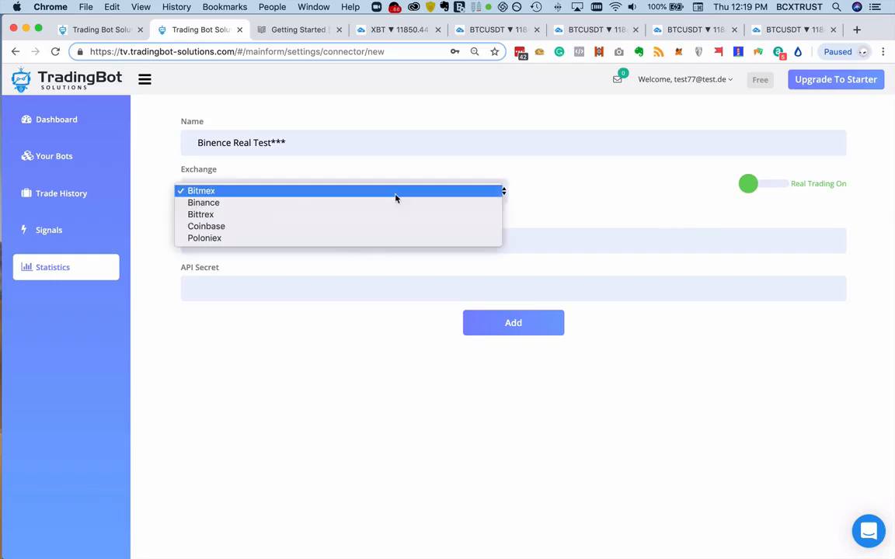
{"action": "left_click", "coordinate": [394, 203]}
- Enter the API key and API secret for the new connector and add it
{"action": "left_click", "coordinate": [305, 238]}
{"action": "type", "text": "sdfsaf"}
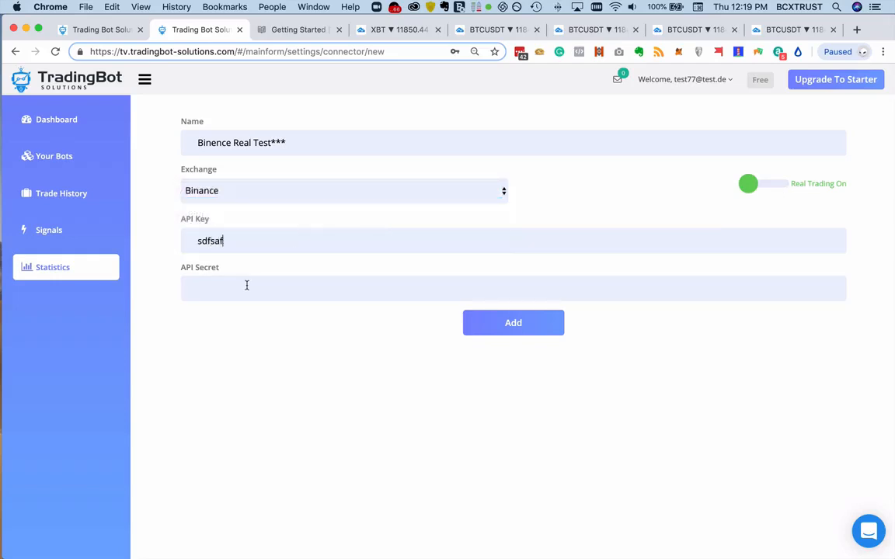
{"action": "left_click", "coordinate": [246, 287]}
{"action": "type", "text": "afdsaf"}
{"action": "left_click", "coordinate": [514, 327]}
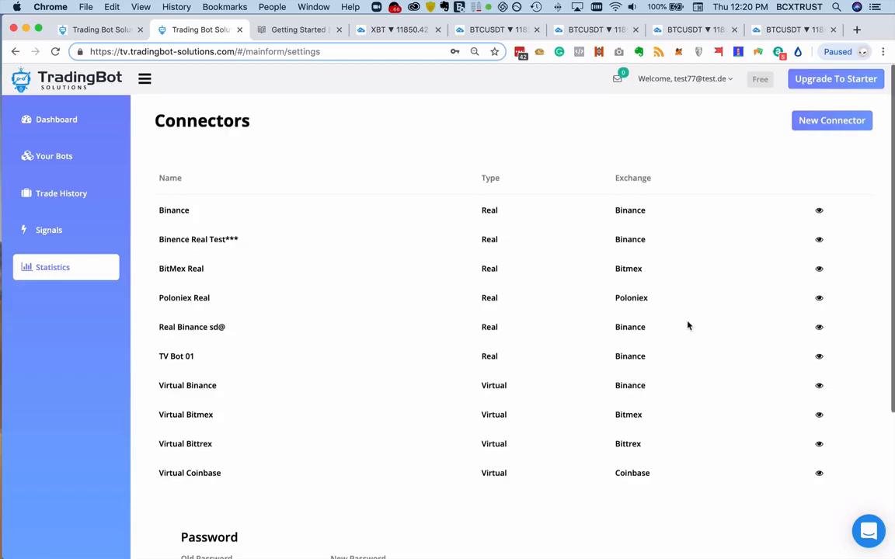
- Review the password and timezone settings below the connectors list
{"action": "scroll", "coordinate": [684, 334], "scroll_direction": "down", "scroll_amount": 5}
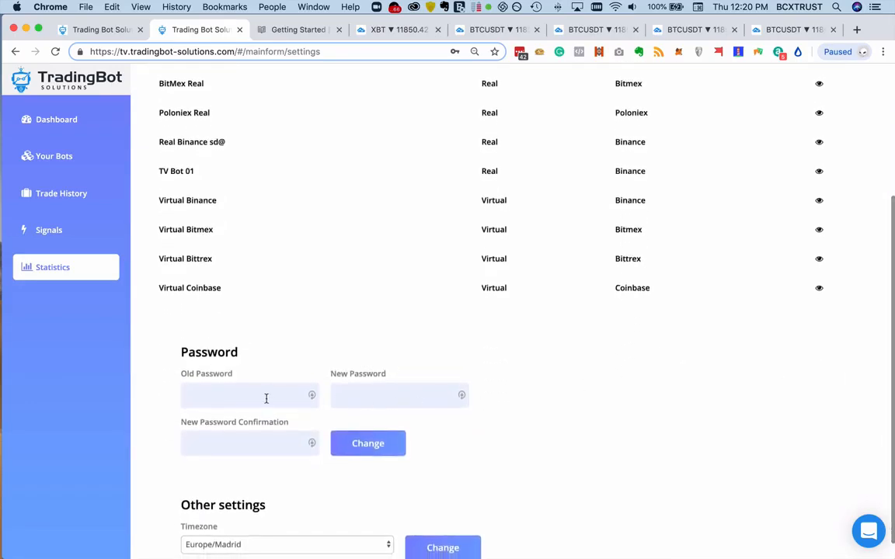
{"action": "scroll", "coordinate": [266, 398], "scroll_direction": "down", "scroll_amount": 1}
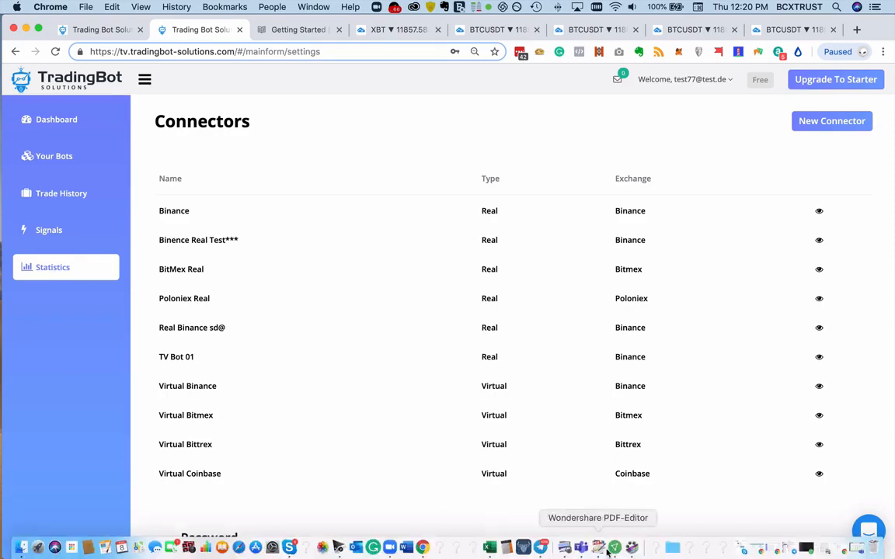
- Switch to Microsoft Teams and examine the bot parameters and strategy strings in the Binance sheet of Strategy-Doc.xlsx
{"action": "left_click", "coordinate": [583, 548]}
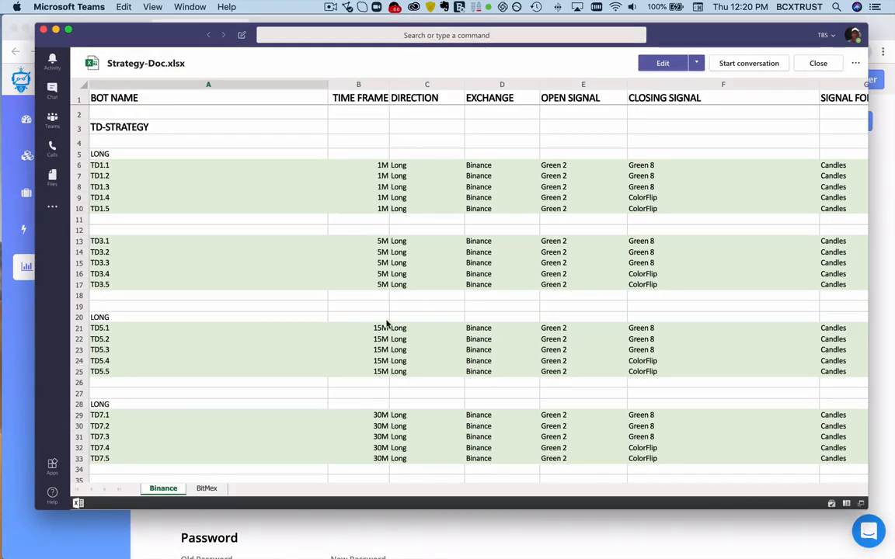
{"action": "scroll", "coordinate": [389, 319], "scroll_direction": "right", "scroll_amount": 2}
{"action": "scroll", "coordinate": [389, 320], "scroll_direction": "left", "scroll_amount": 2}
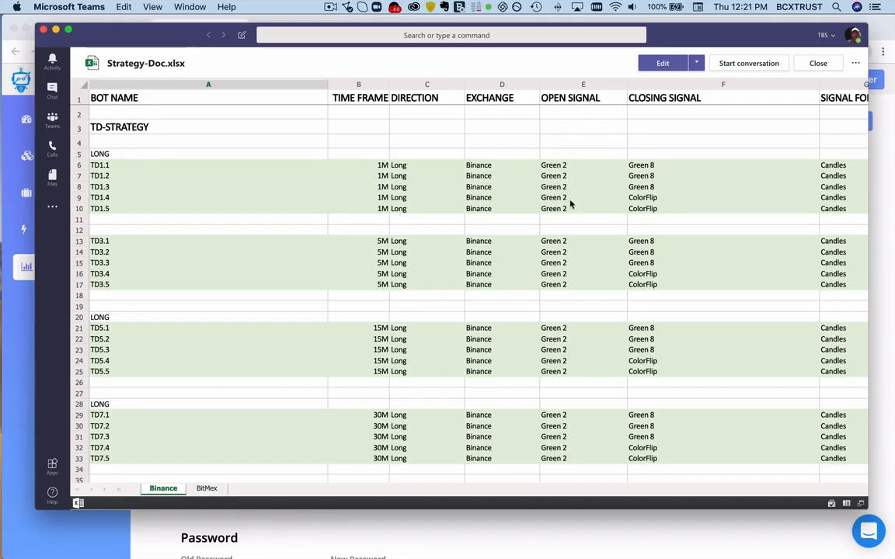
{"action": "scroll", "coordinate": [653, 200], "scroll_direction": "right", "scroll_amount": 5}
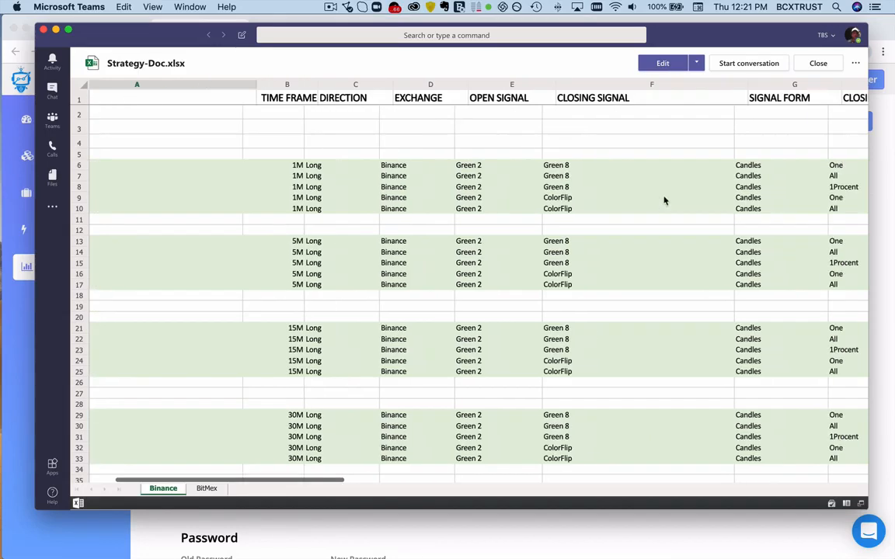
{"action": "scroll", "coordinate": [665, 199], "scroll_direction": "right", "scroll_amount": 1}
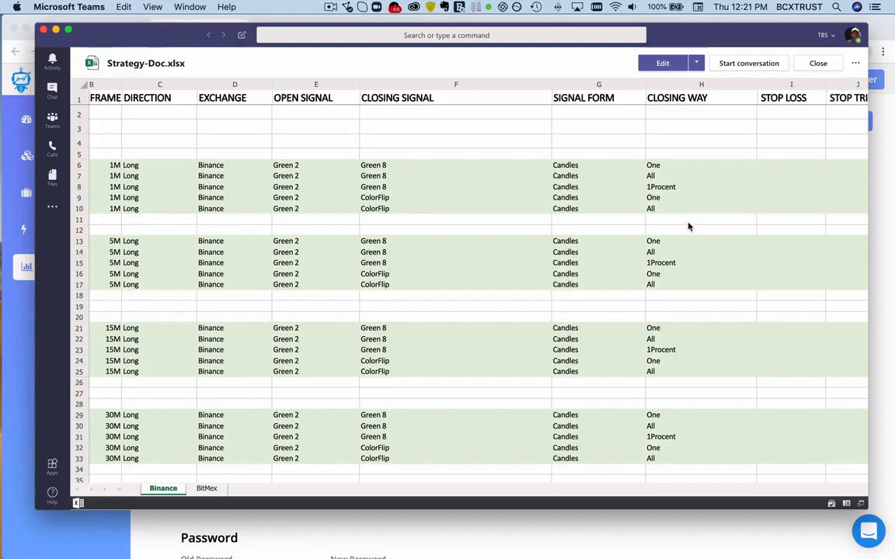
{"action": "scroll", "coordinate": [687, 227], "scroll_direction": "right", "scroll_amount": 10}
{"action": "scroll", "coordinate": [688, 226], "scroll_direction": "right", "scroll_amount": 5}
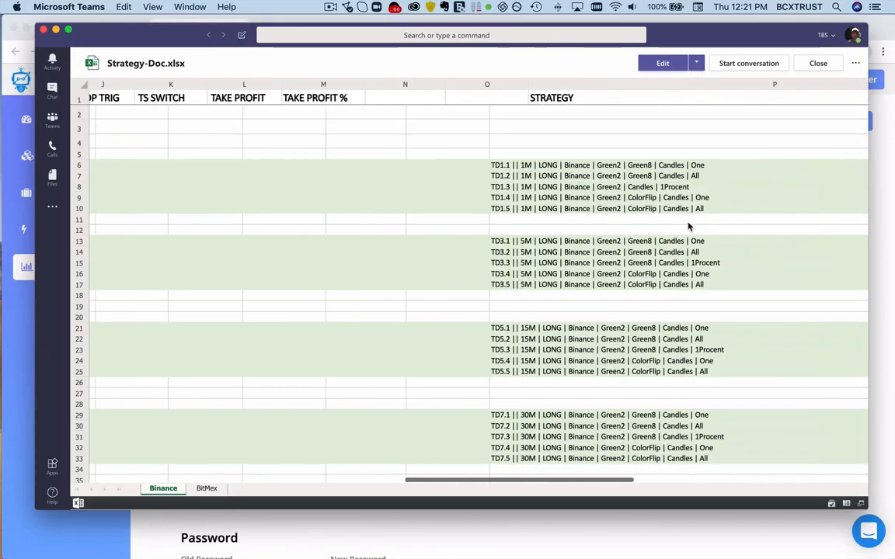
{"action": "scroll", "coordinate": [556, 226], "scroll_direction": "left", "scroll_amount": 15}
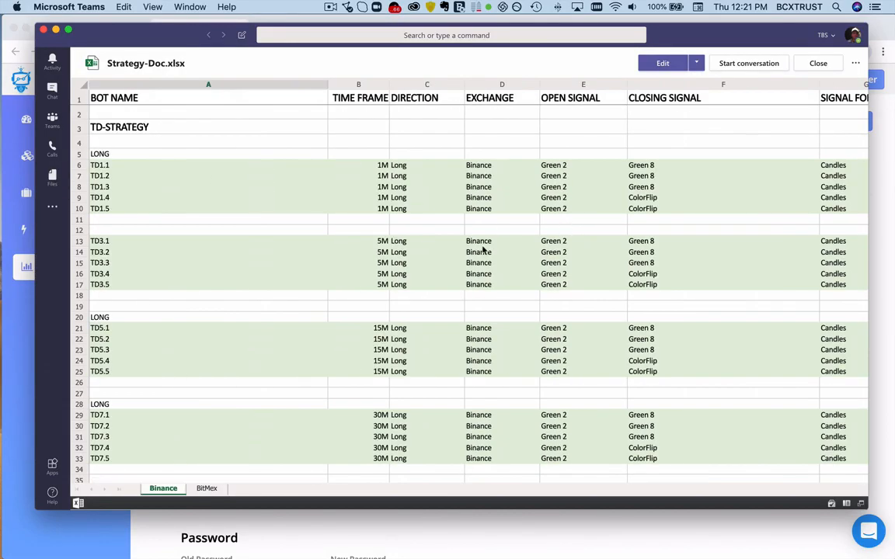
{"action": "scroll", "coordinate": [481, 249], "scroll_direction": "down", "scroll_amount": 15}
{"action": "scroll", "coordinate": [482, 250], "scroll_direction": "up", "scroll_amount": 1}
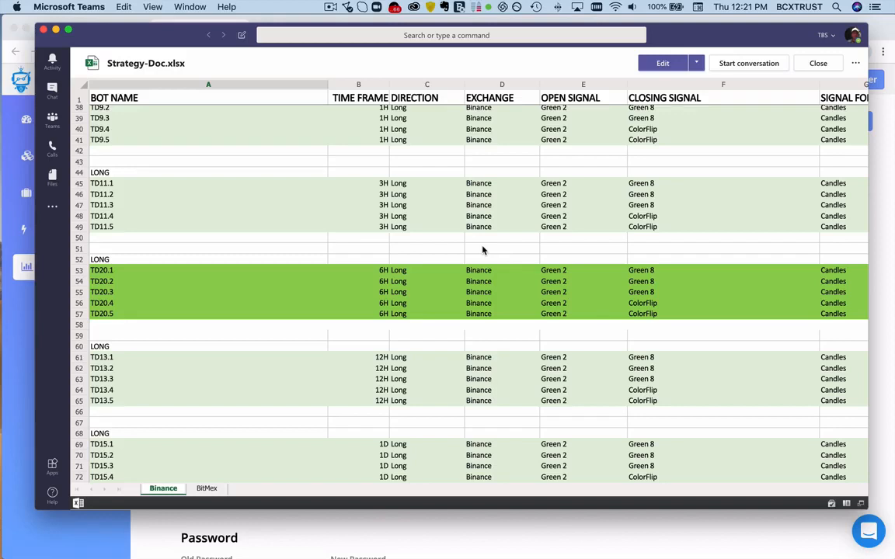
- Switch back to Chrome, view the saved chart layouts on the XBT TradingView chart and dismiss the layout list
{"action": "left_click", "coordinate": [573, 539]}
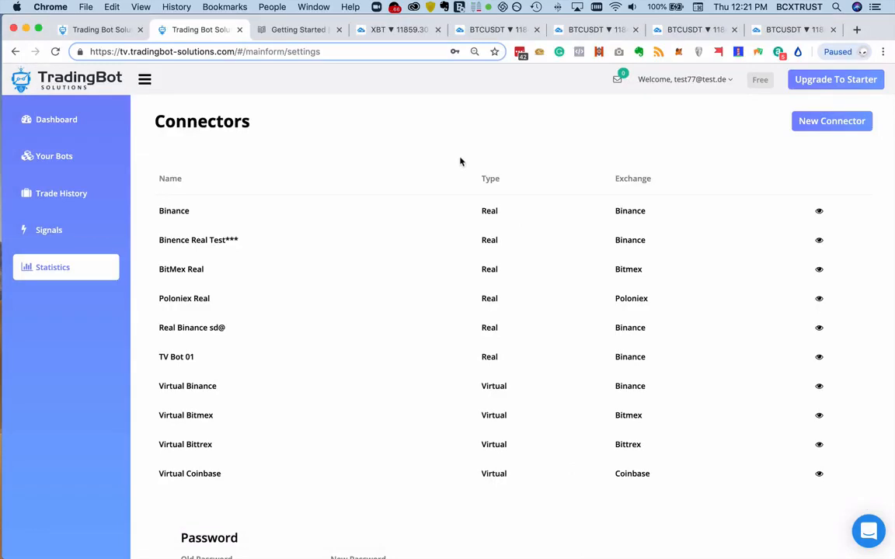
{"action": "left_click", "coordinate": [369, 30]}
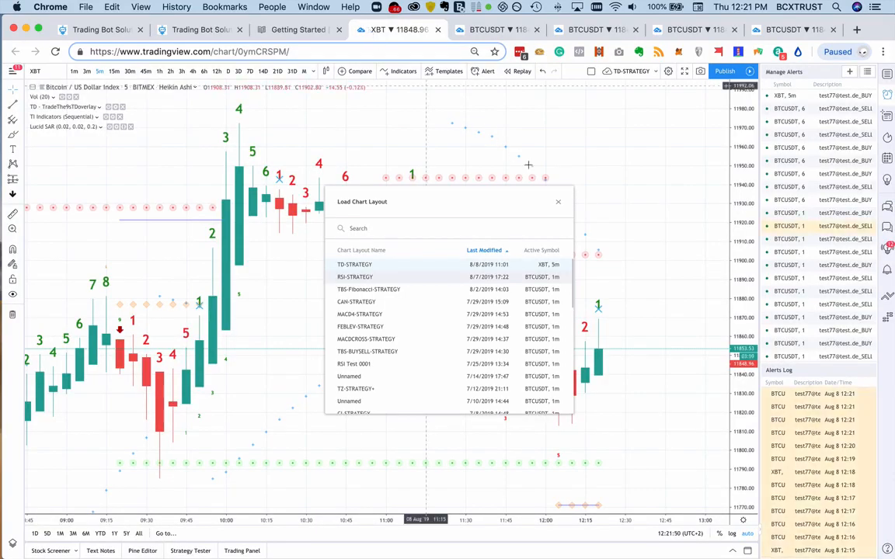
{"action": "left_click", "coordinate": [558, 204]}
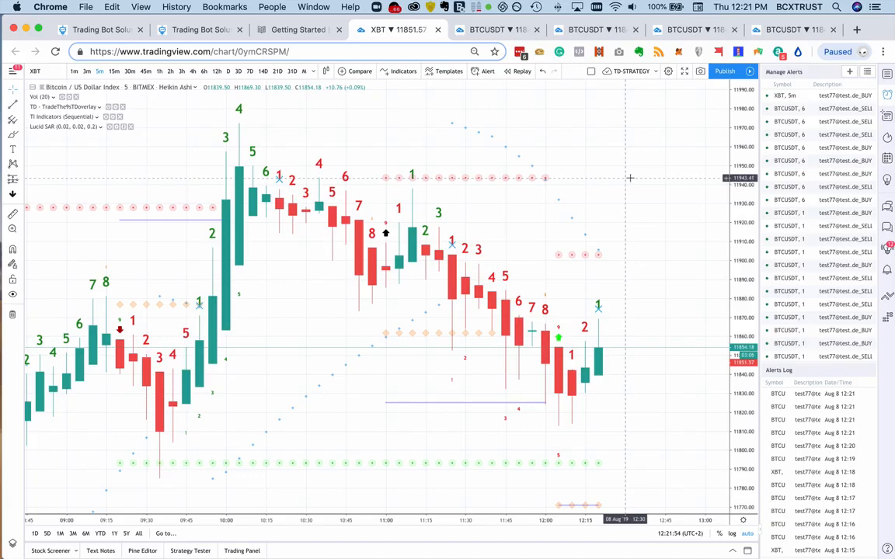
- View the TradingBot Solutions registration form and return to the Connectors page
{"action": "left_click", "coordinate": [93, 31]}
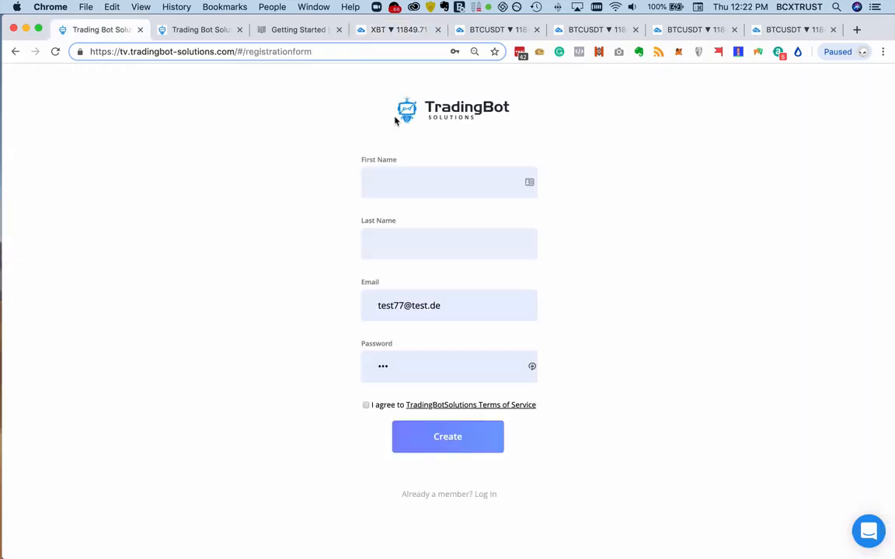
{"action": "left_click", "coordinate": [183, 31]}
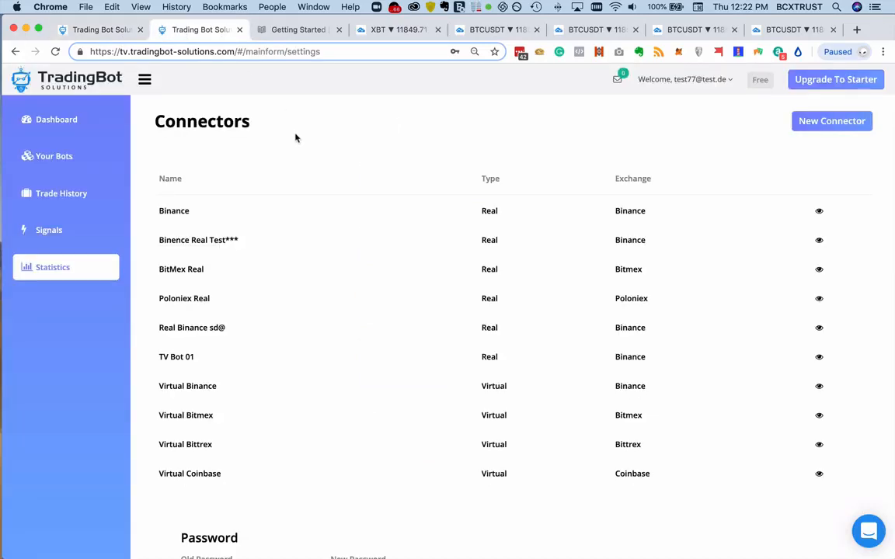
- Open the bot creation options from the dashboard and highlight the TradingView or Your Signals option
{"action": "left_click", "coordinate": [54, 119]}
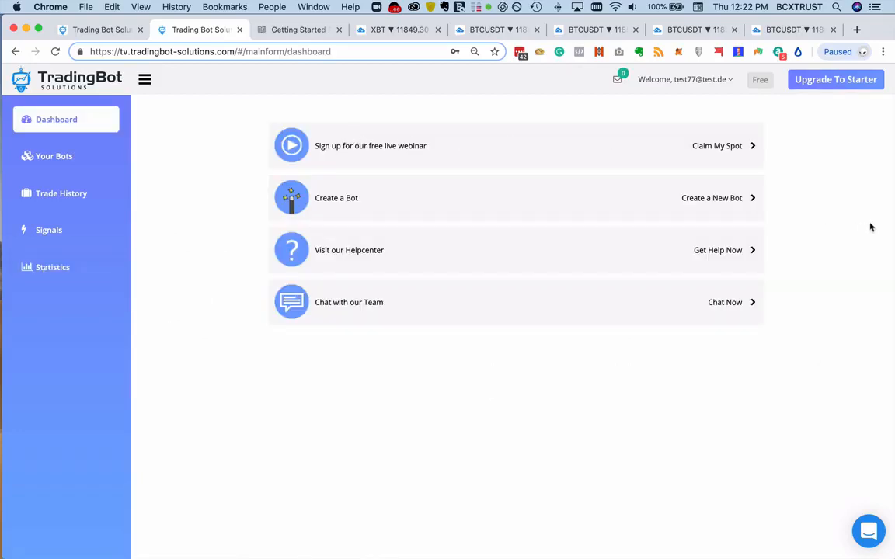
{"action": "left_click", "coordinate": [486, 204]}
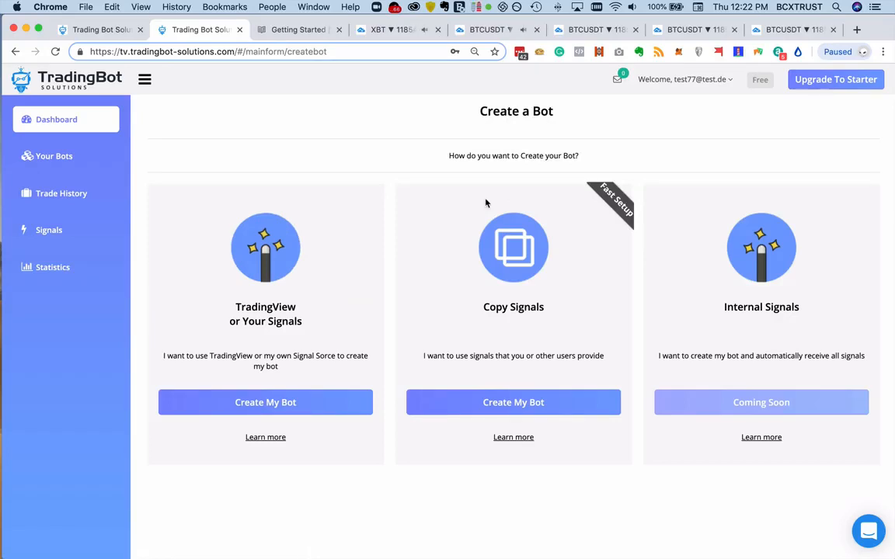
{"action": "left_click_drag", "start_coordinate": [304, 323], "coordinate": [233, 303]}
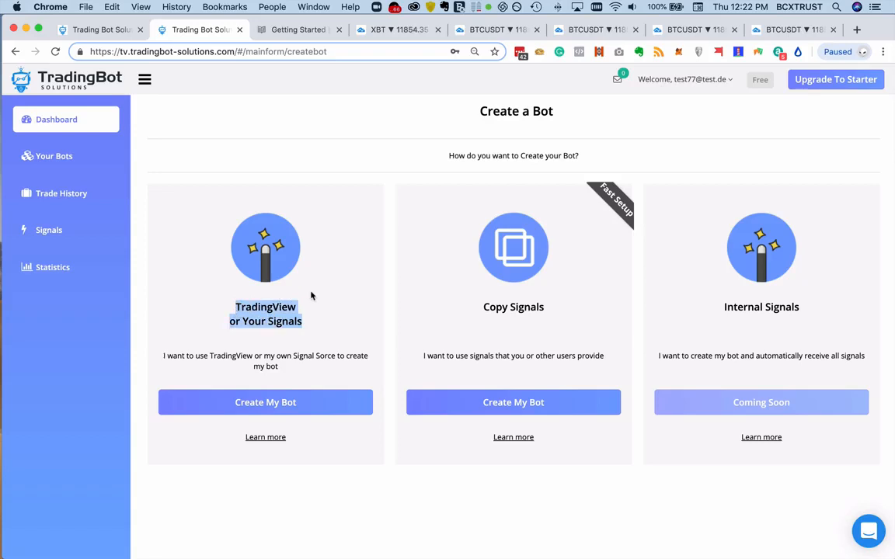
{"action": "left_click", "coordinate": [536, 285]}
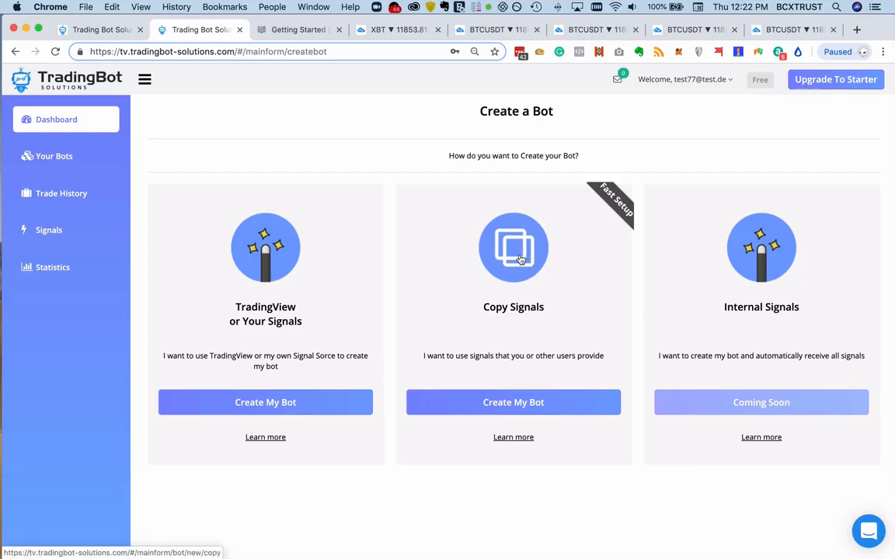
- Choose to create a bot from copied signals and select the Bitmex TD1.2 bot setup to copy
{"action": "left_click", "coordinate": [521, 259]}
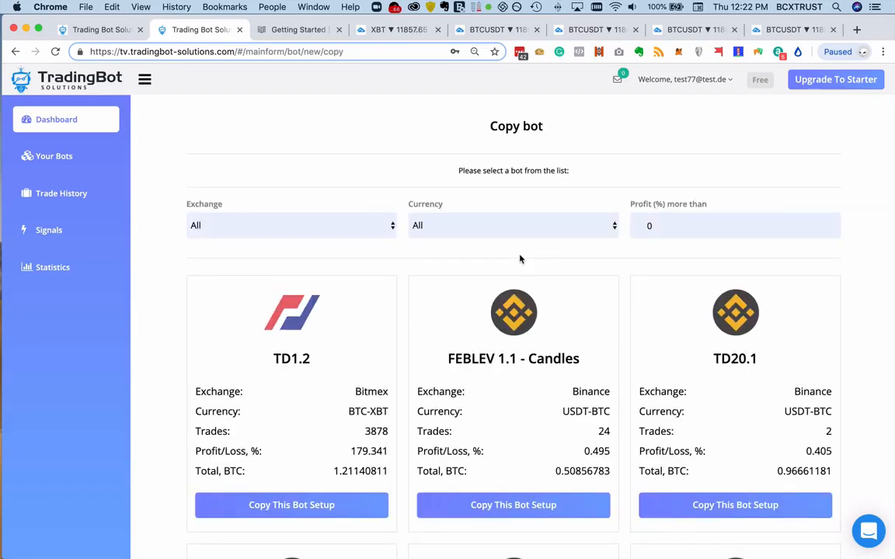
{"action": "scroll", "coordinate": [185, 349], "scroll_direction": "down", "scroll_amount": 3}
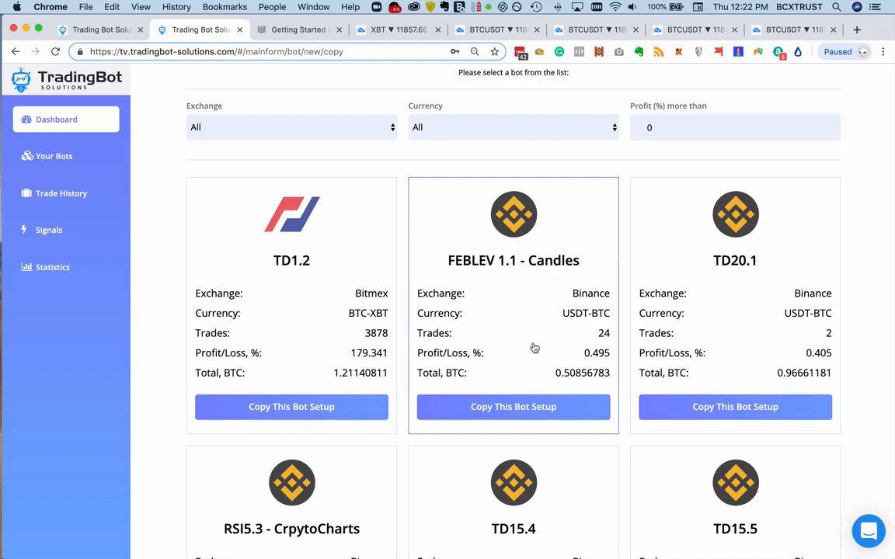
{"action": "scroll", "coordinate": [534, 348], "scroll_direction": "down", "scroll_amount": 3}
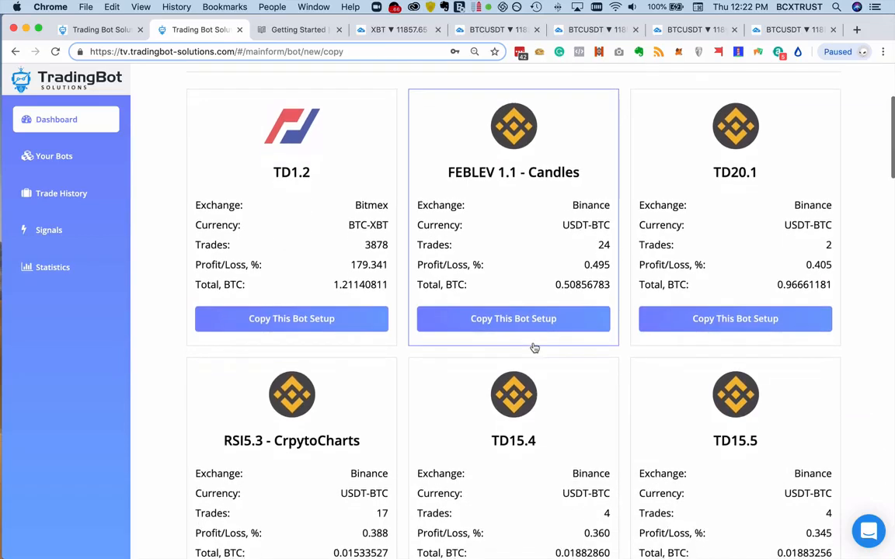
{"action": "left_click", "coordinate": [315, 322]}
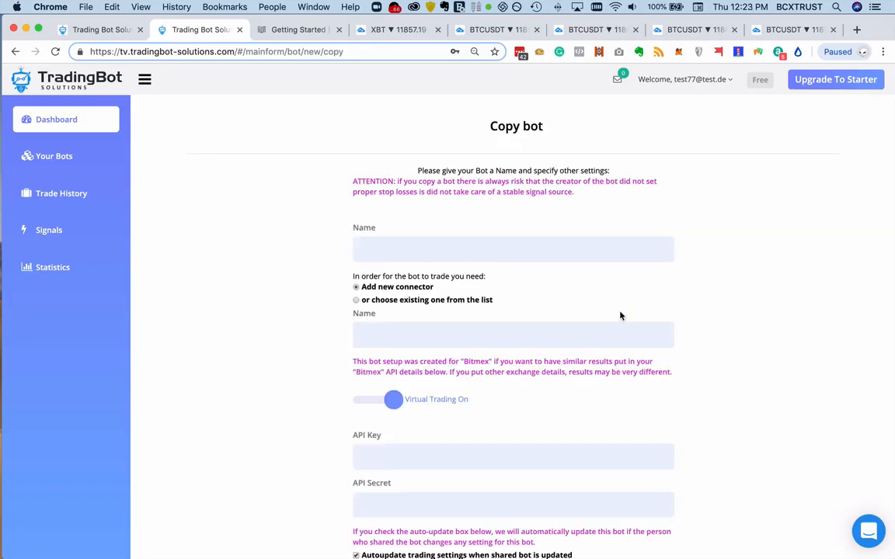
- Name the copied bot TEST Share Bot 01
{"action": "left_click", "coordinate": [426, 254]}
{"action": "type", "text": "test"}
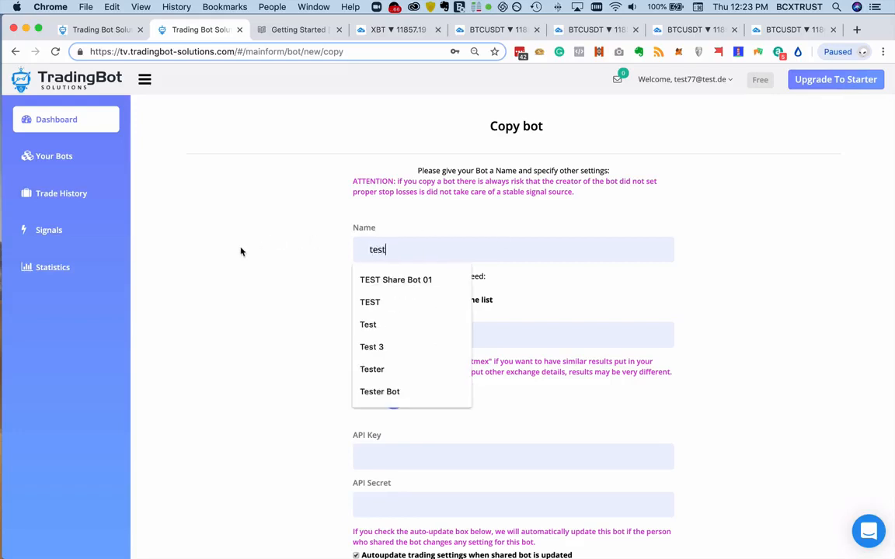
{"action": "left_click", "coordinate": [378, 281]}
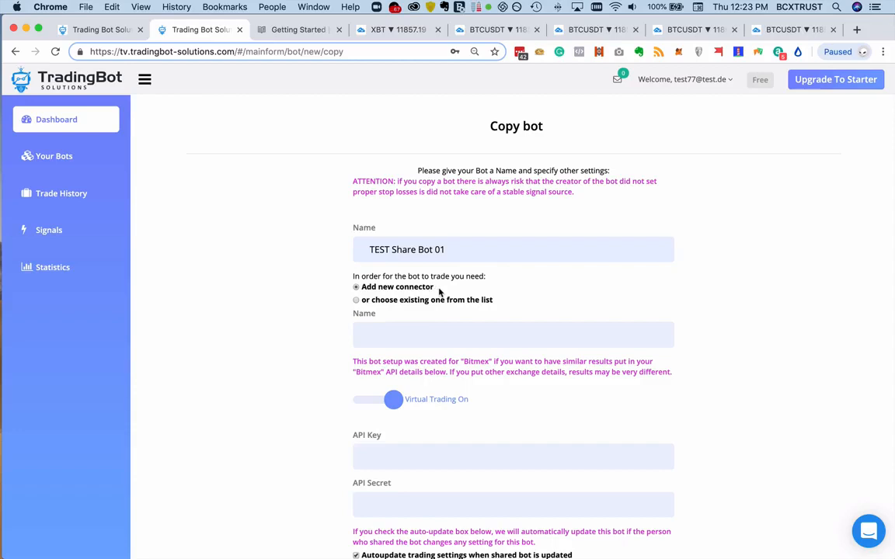
- Assign the existing Virtual Bitmex connector to the copied bot and create the bot
{"action": "left_click", "coordinate": [356, 300]}
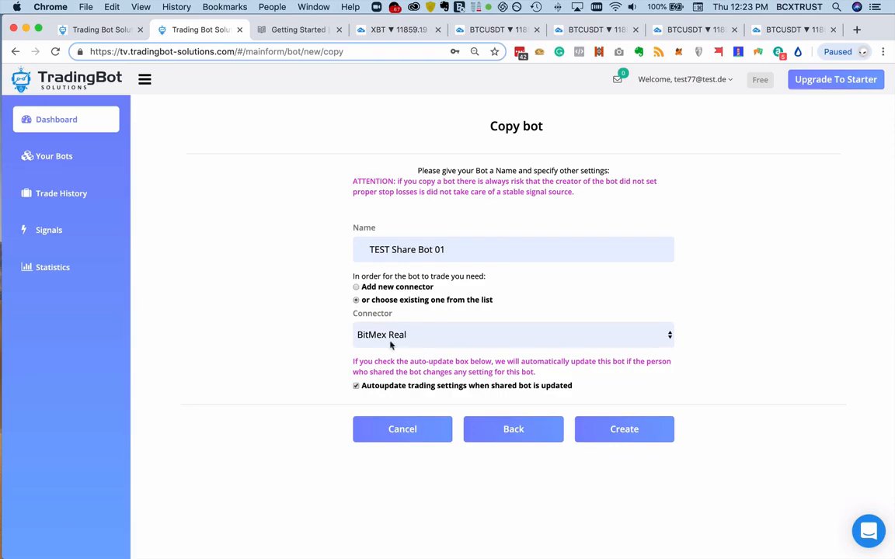
{"action": "left_click", "coordinate": [428, 339]}
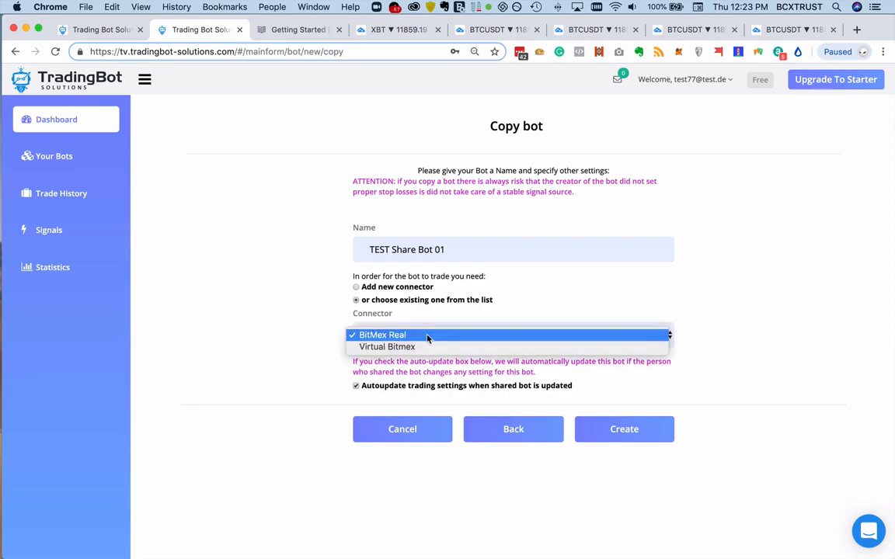
{"action": "left_click", "coordinate": [423, 346]}
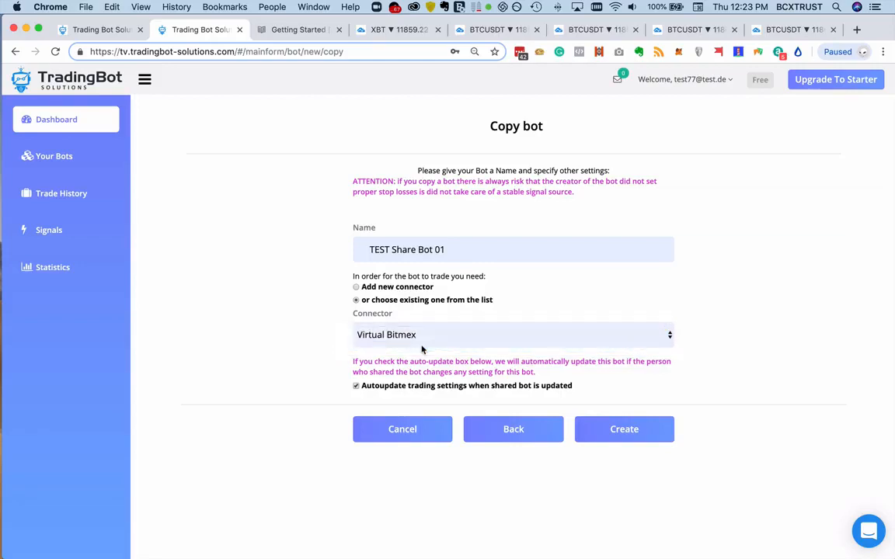
{"action": "left_click", "coordinate": [429, 342]}
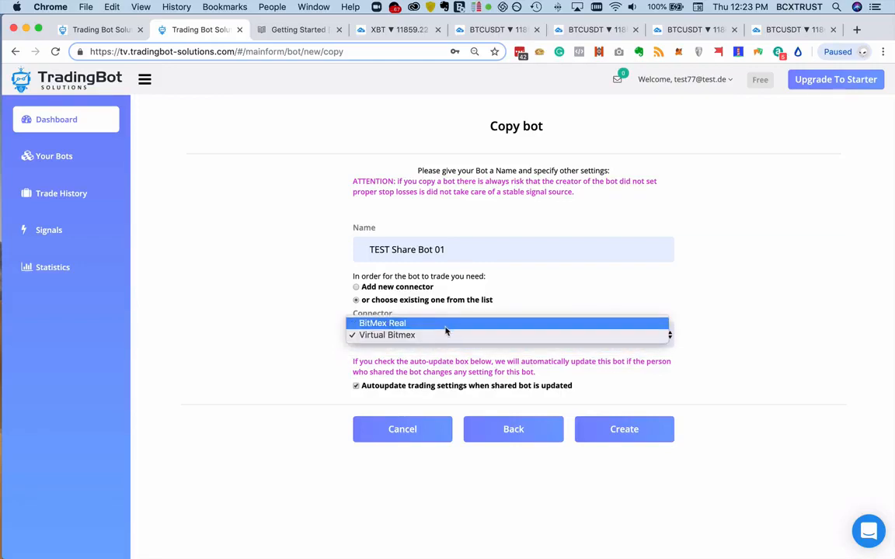
{"action": "left_click", "coordinate": [447, 324]}
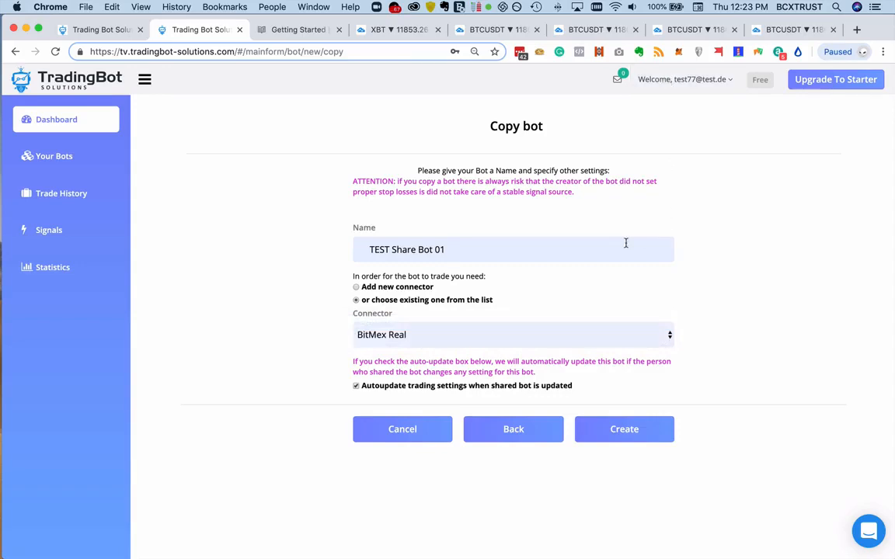
{"action": "left_click", "coordinate": [405, 336]}
{"action": "left_click", "coordinate": [412, 346]}
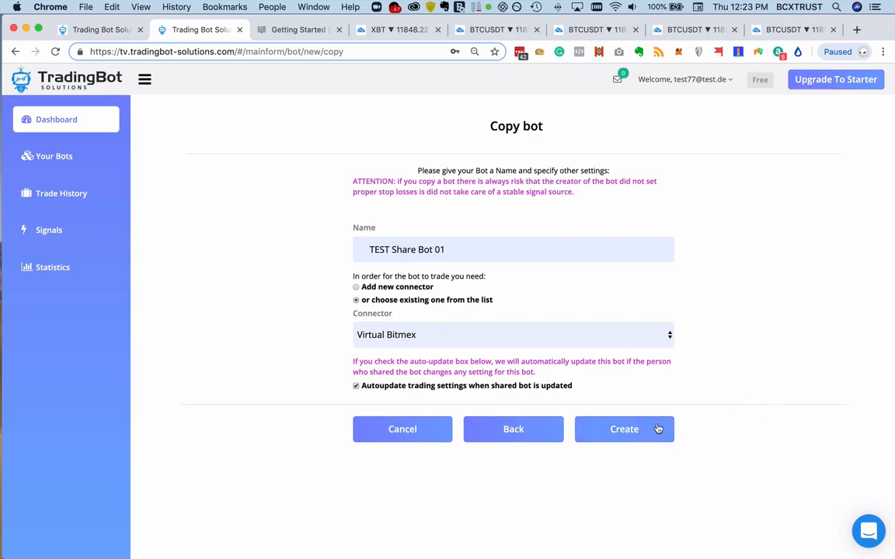
{"action": "left_click", "coordinate": [624, 429]}
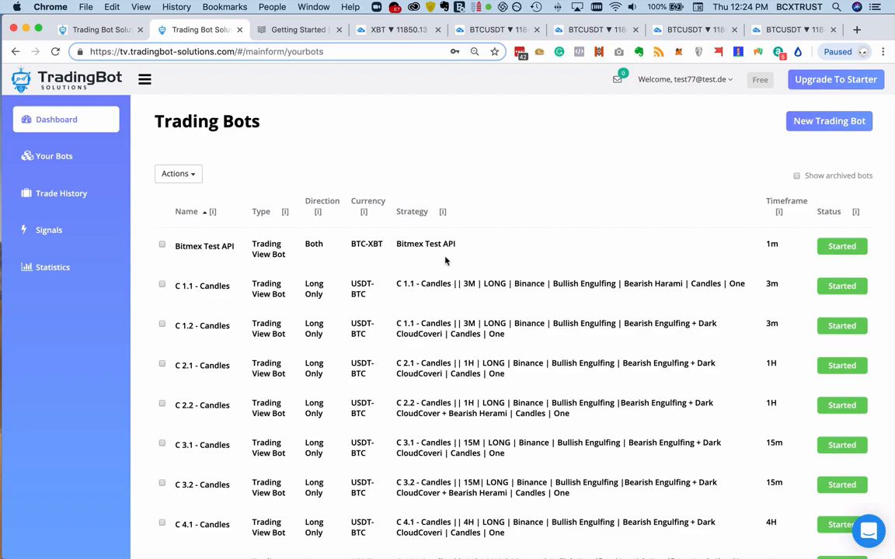
- Sort the trading bots by status and open TEST Share Bot 01 from the list
{"action": "scroll", "coordinate": [453, 257], "scroll_direction": "down", "scroll_amount": 10}
{"action": "scroll", "coordinate": [454, 257], "scroll_direction": "down", "scroll_amount": 20}
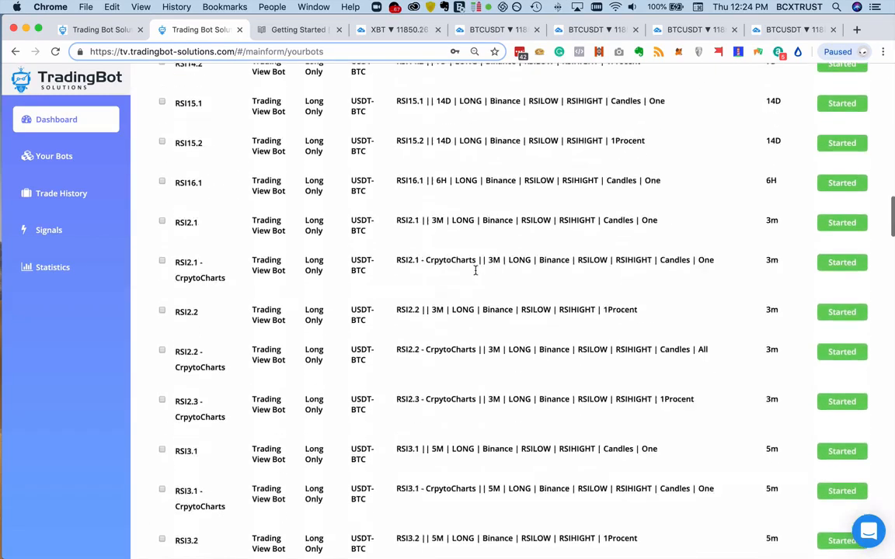
{"action": "scroll", "coordinate": [476, 273], "scroll_direction": "up", "scroll_amount": 20}
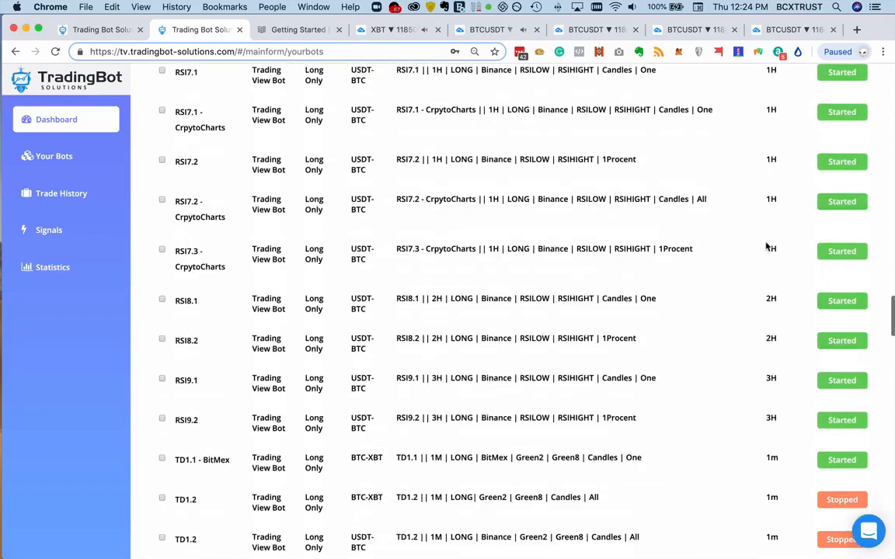
{"action": "scroll", "coordinate": [782, 247], "scroll_direction": "up", "scroll_amount": 5}
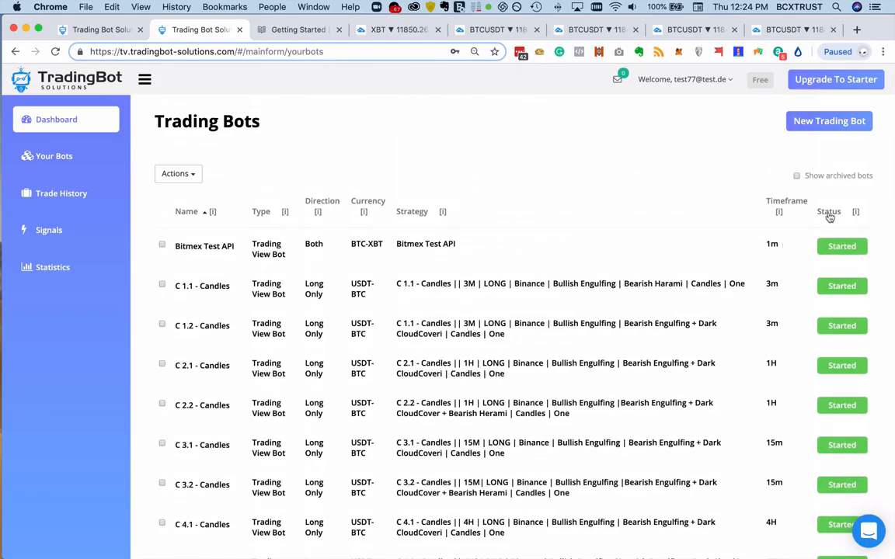
{"action": "left_click", "coordinate": [829, 215]}
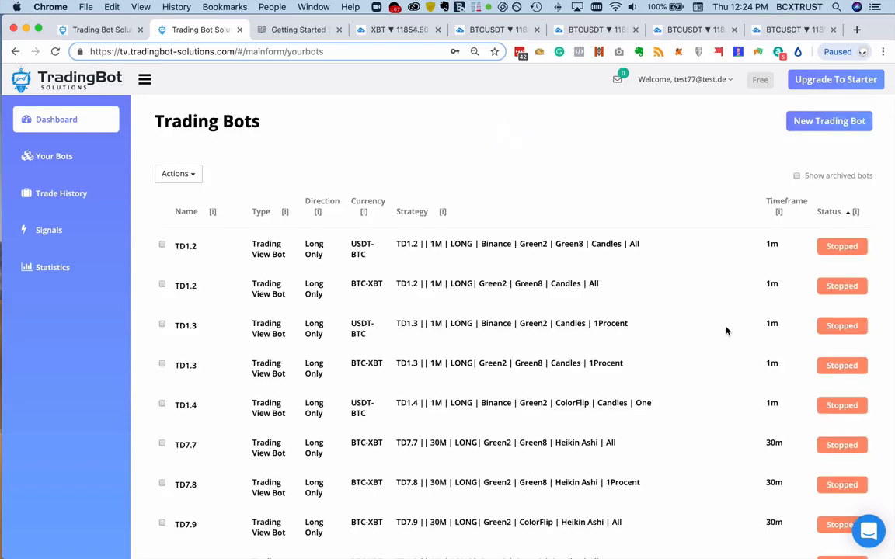
{"action": "scroll", "coordinate": [727, 331], "scroll_direction": "down", "scroll_amount": 5}
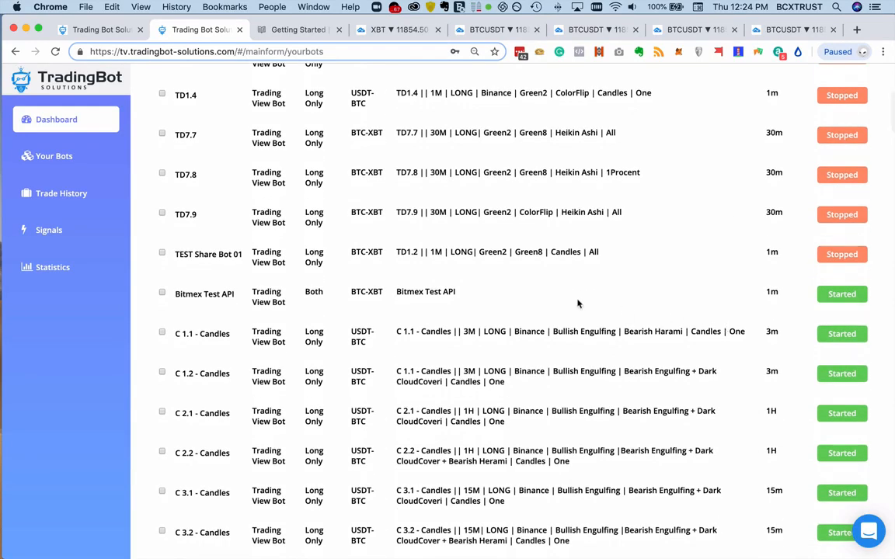
{"action": "left_click", "coordinate": [227, 261]}
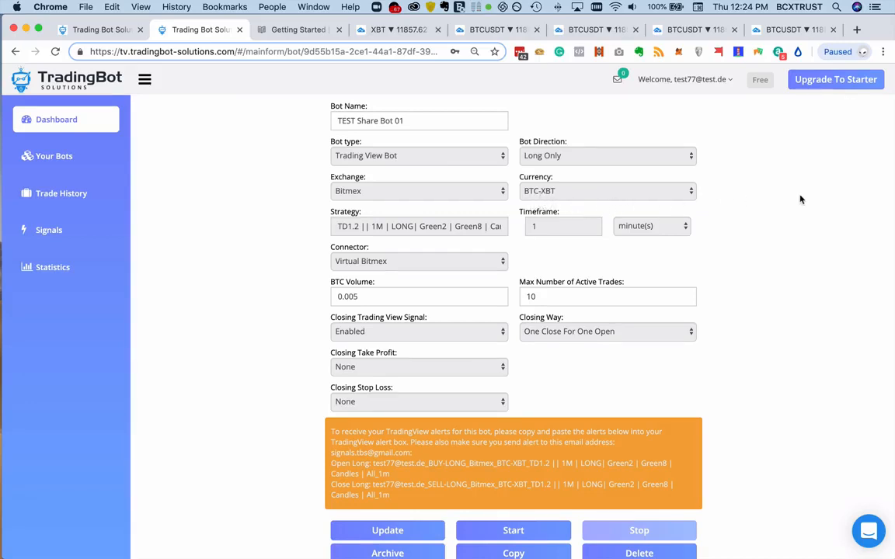
- Review the bot's settings, alert texts and related trades, and open a copy of its setup in a new bot form
{"action": "scroll", "coordinate": [800, 200], "scroll_direction": "down", "scroll_amount": 2}
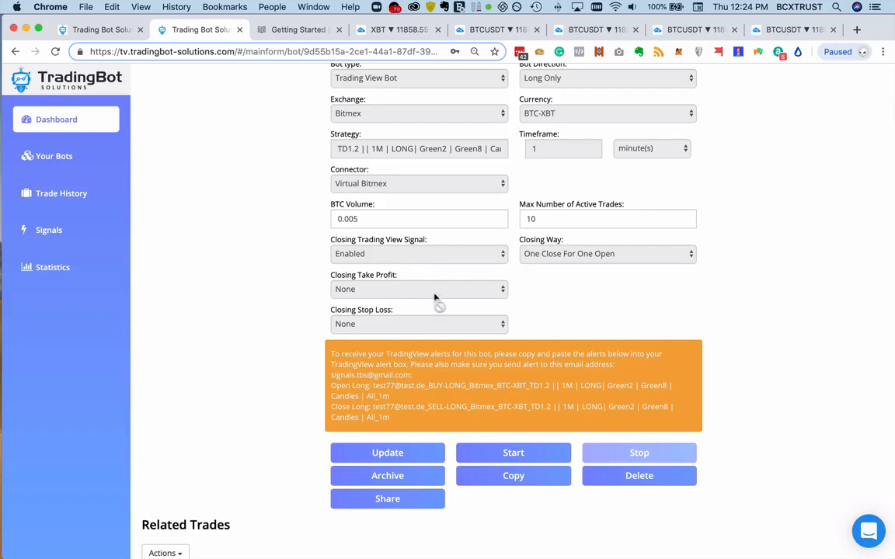
{"action": "scroll", "coordinate": [609, 291], "scroll_direction": "down", "scroll_amount": 1}
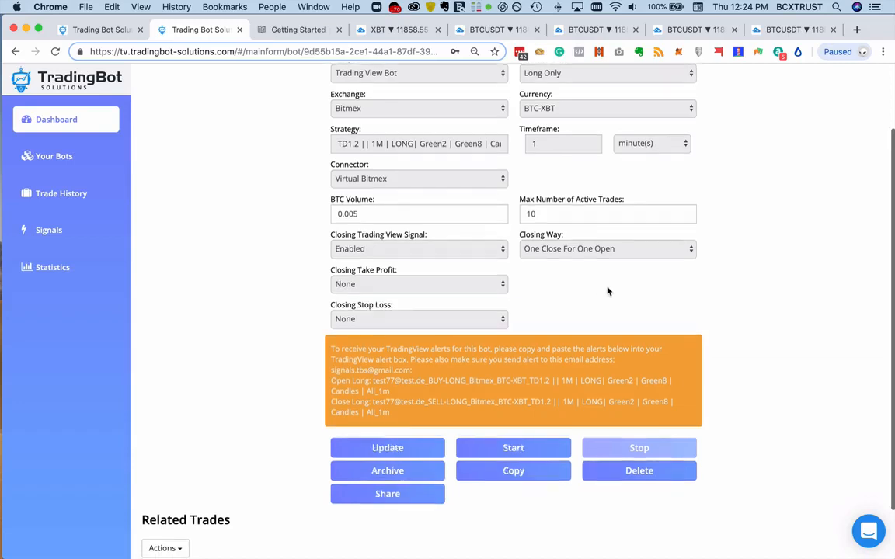
{"action": "scroll", "coordinate": [608, 291], "scroll_direction": "down", "scroll_amount": 3}
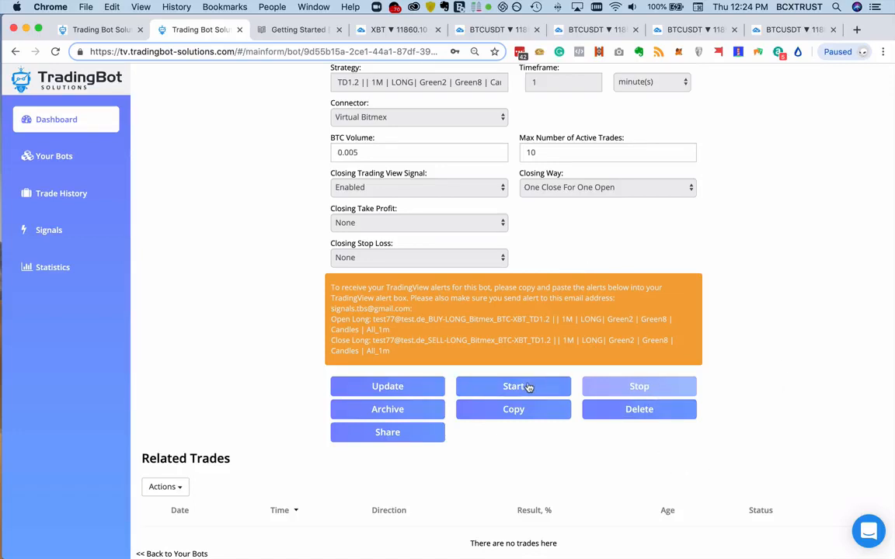
{"action": "scroll", "coordinate": [532, 385], "scroll_direction": "up", "scroll_amount": 4}
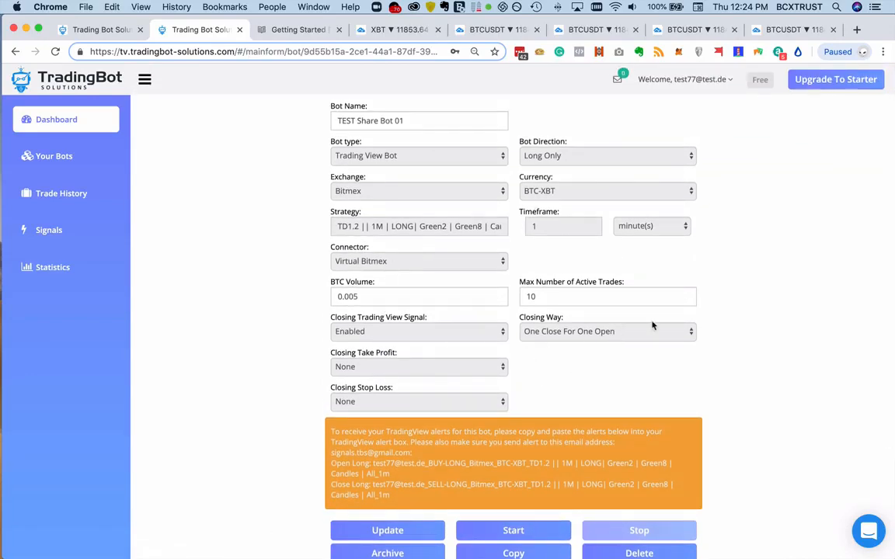
{"action": "scroll", "coordinate": [650, 325], "scroll_direction": "down", "scroll_amount": 4}
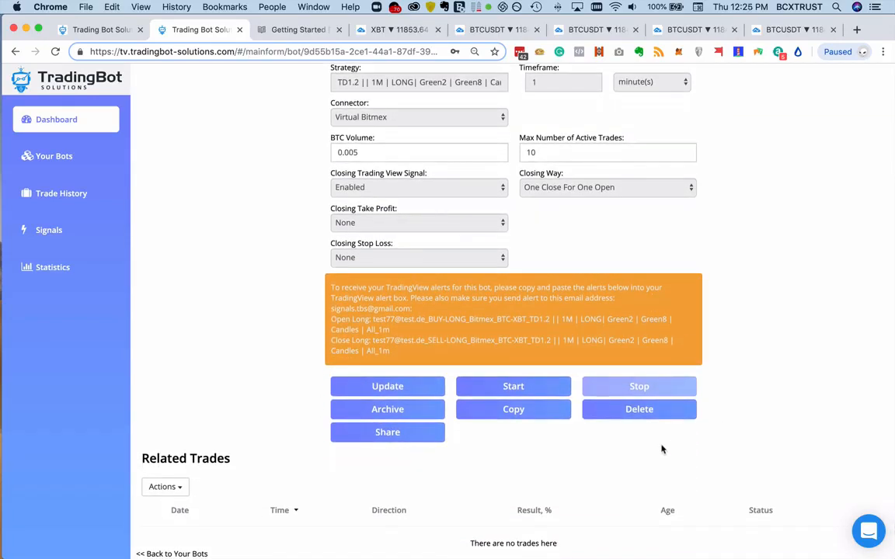
{"action": "left_click", "coordinate": [513, 415]}
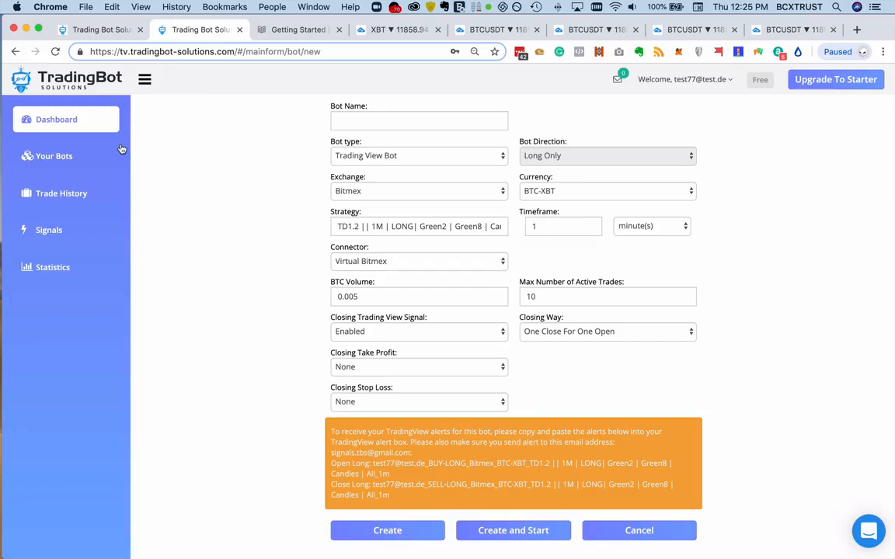
- Return to the bots list and start a new bot based on TradingView or own signals, using the single form setup
{"action": "left_click", "coordinate": [27, 154]}
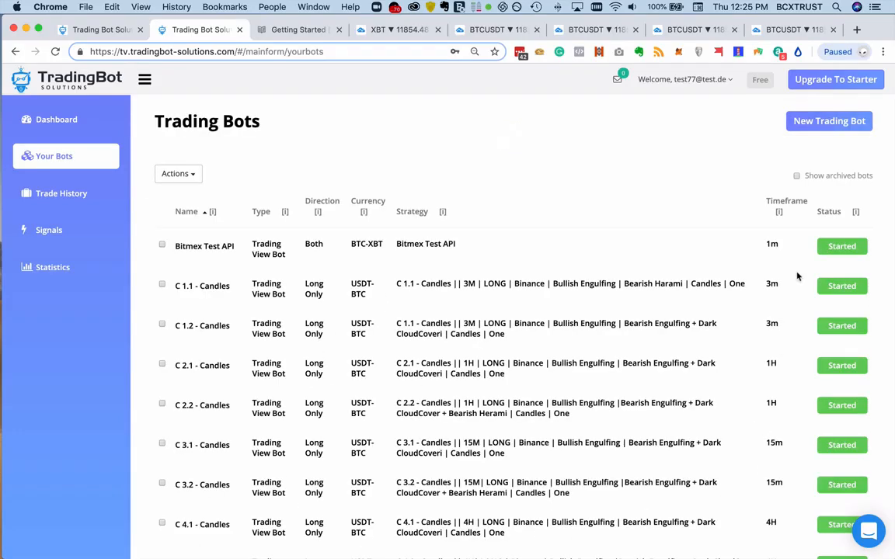
{"action": "left_click", "coordinate": [822, 126]}
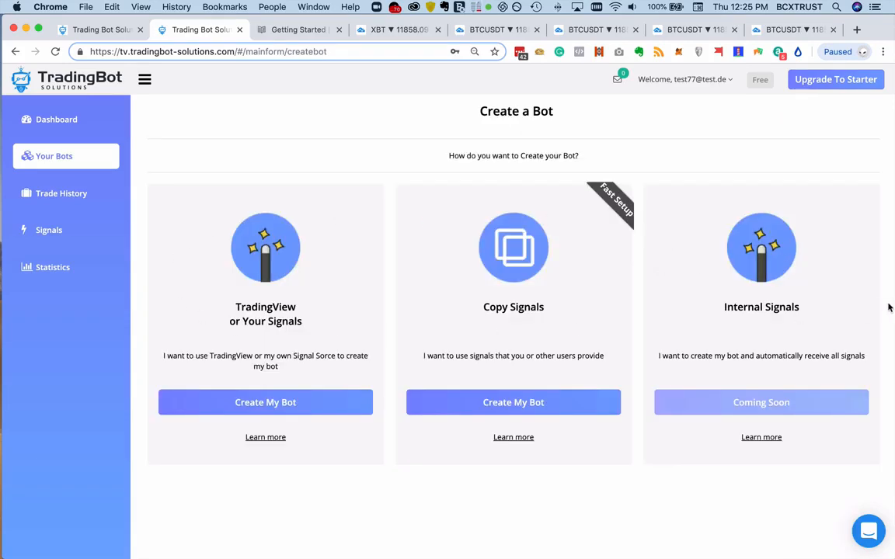
{"action": "triple_click", "coordinate": [735, 306]}
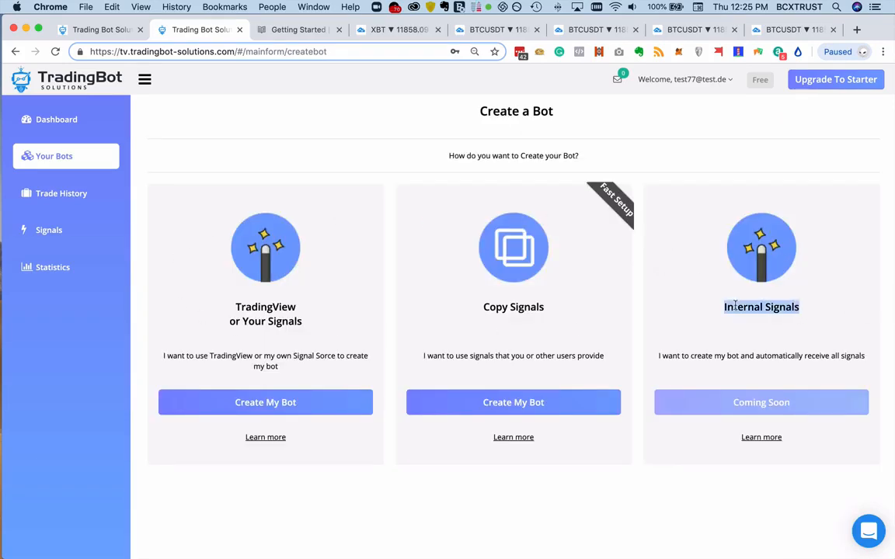
{"action": "left_click", "coordinate": [827, 296]}
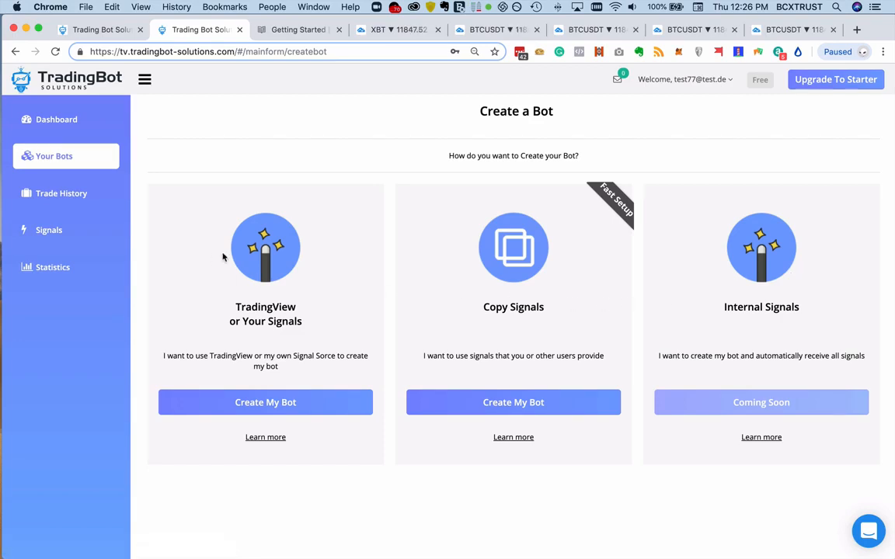
{"action": "left_click", "coordinate": [265, 402]}
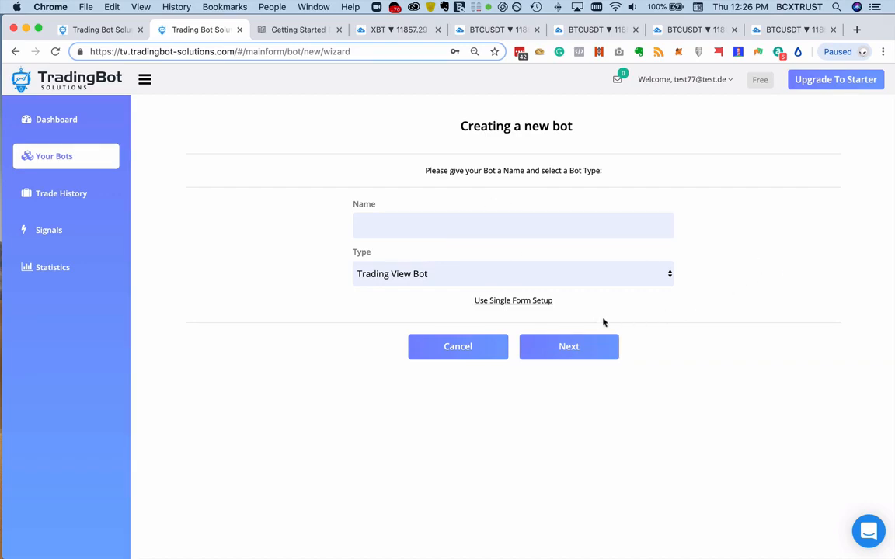
{"action": "left_click", "coordinate": [529, 301]}
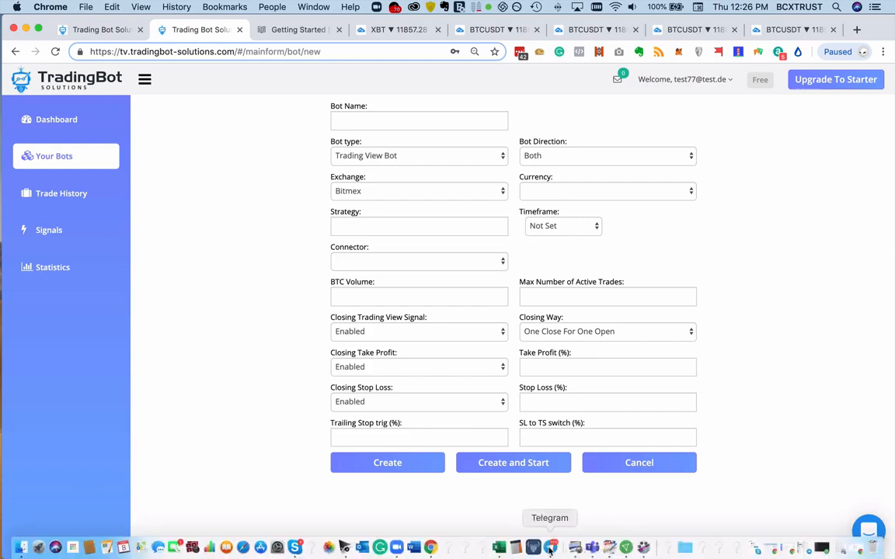
- Switch to Microsoft Teams, select the TD20.1 name cell in Strategy-Doc.xlsx, and shrink and move the window to uncover the bot form
{"action": "left_click", "coordinate": [592, 549]}
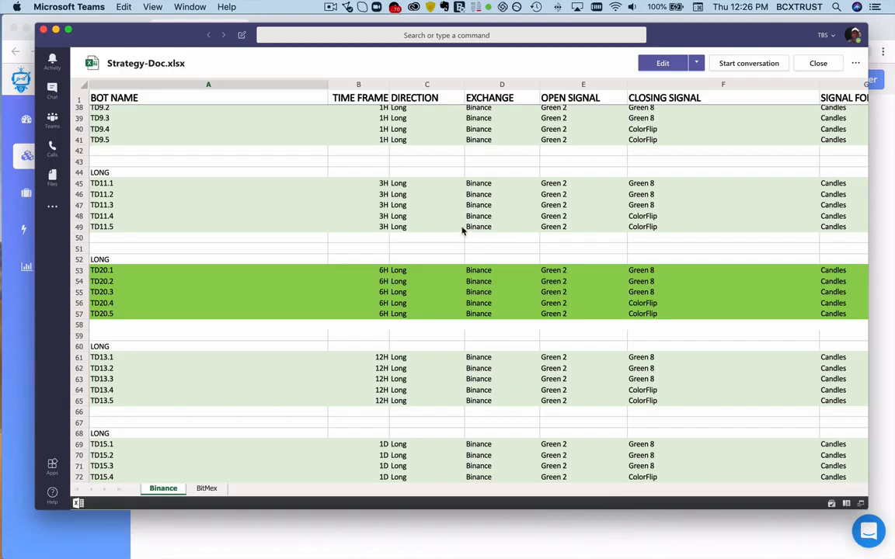
{"action": "left_click", "coordinate": [128, 272]}
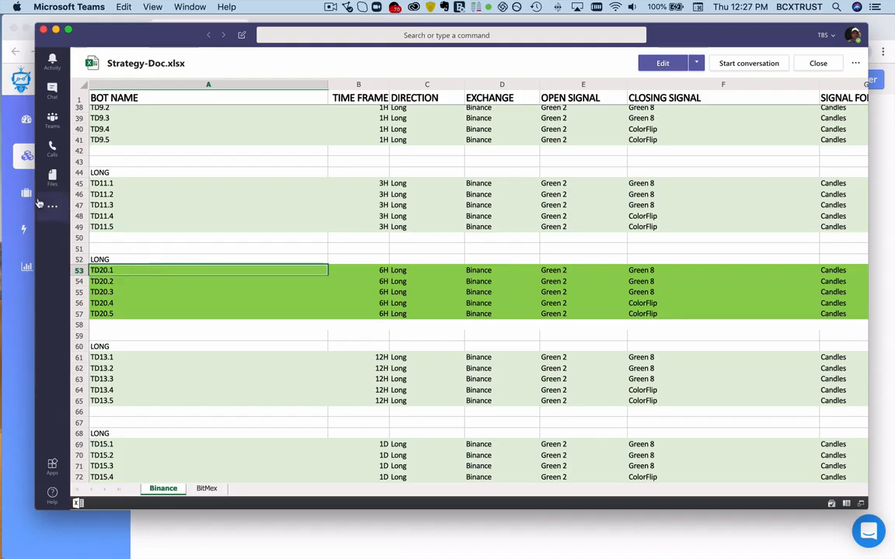
{"action": "left_click_drag", "start_coordinate": [35, 185], "coordinate": [381, 185]}
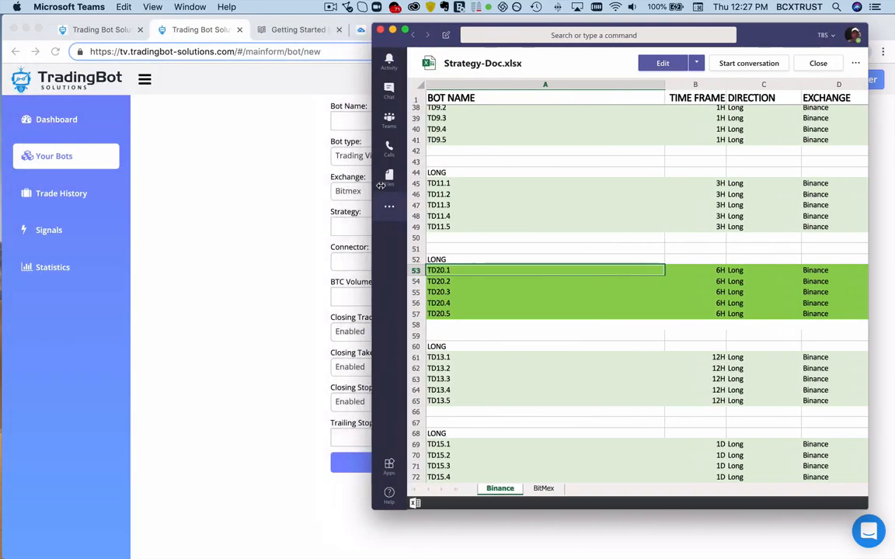
{"action": "left_click_drag", "start_coordinate": [766, 35], "coordinate": [819, 34]}
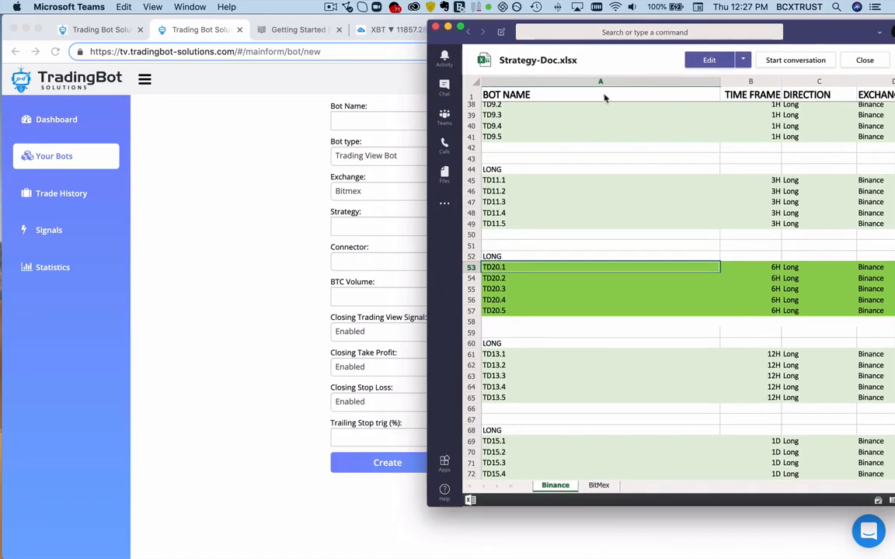
- Return to the new bot form in Chrome and name the bot TD7.9
{"action": "left_click", "coordinate": [369, 122]}
{"action": "left_click", "coordinate": [368, 121]}
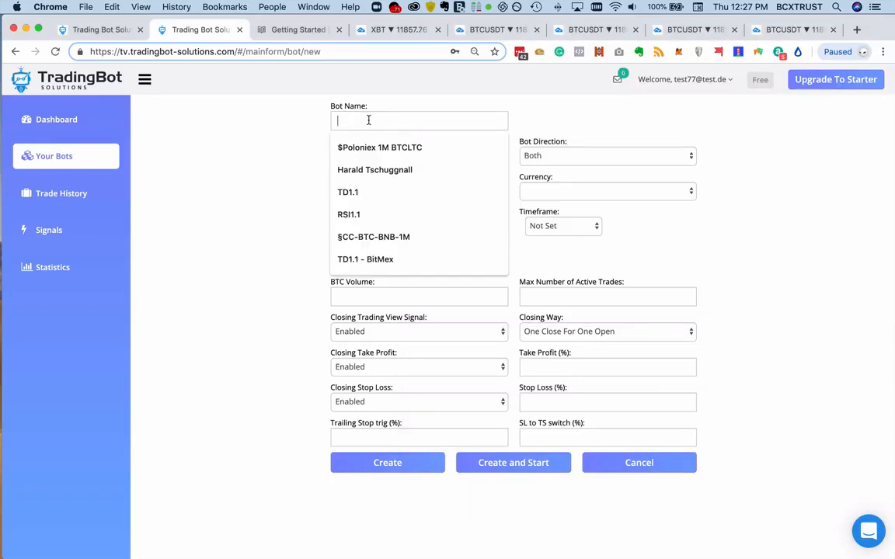
{"action": "type", "text": "TD7.9"}
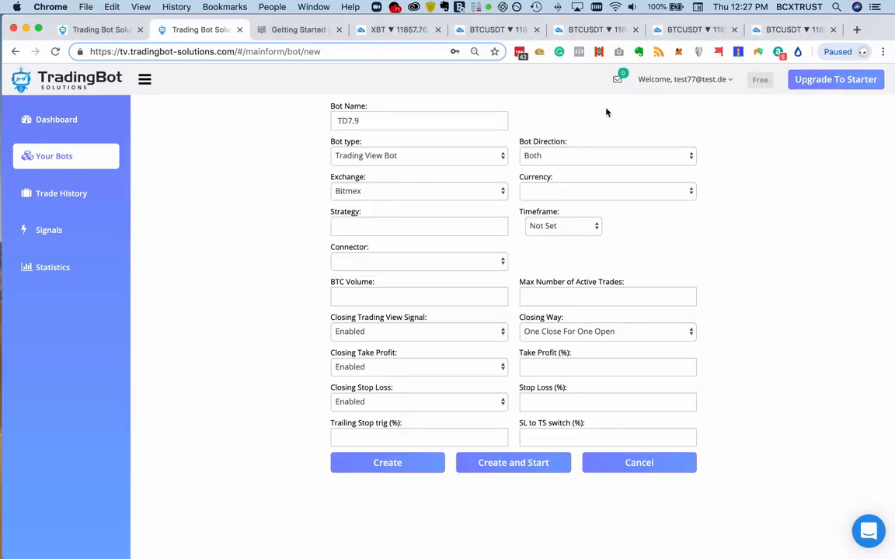
- Check the TD20.1 row of the strategy sheet in Microsoft Teams, then keep the Trading View Bot type and set the direction to Long Only
{"action": "mouse_move", "coordinate": [640, 557]}
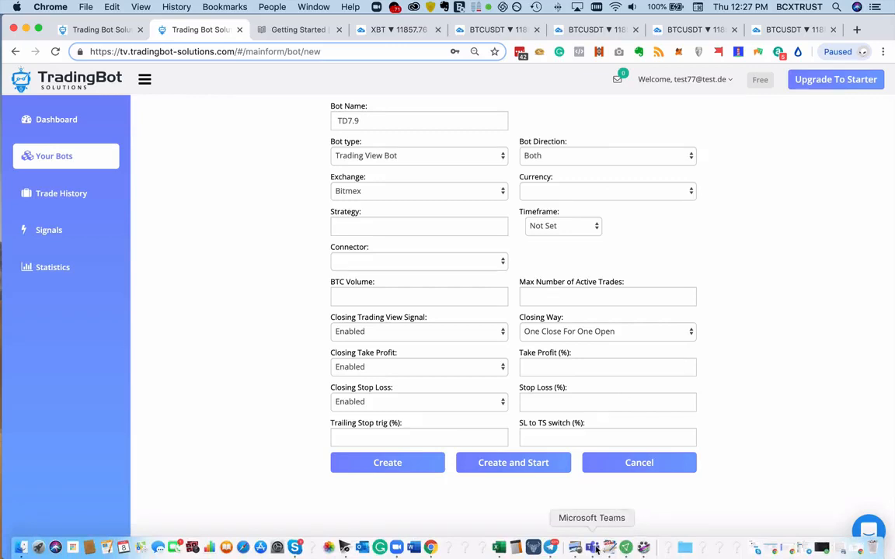
{"action": "left_click", "coordinate": [597, 549]}
{"action": "scroll", "coordinate": [630, 291], "scroll_direction": "right", "scroll_amount": 2}
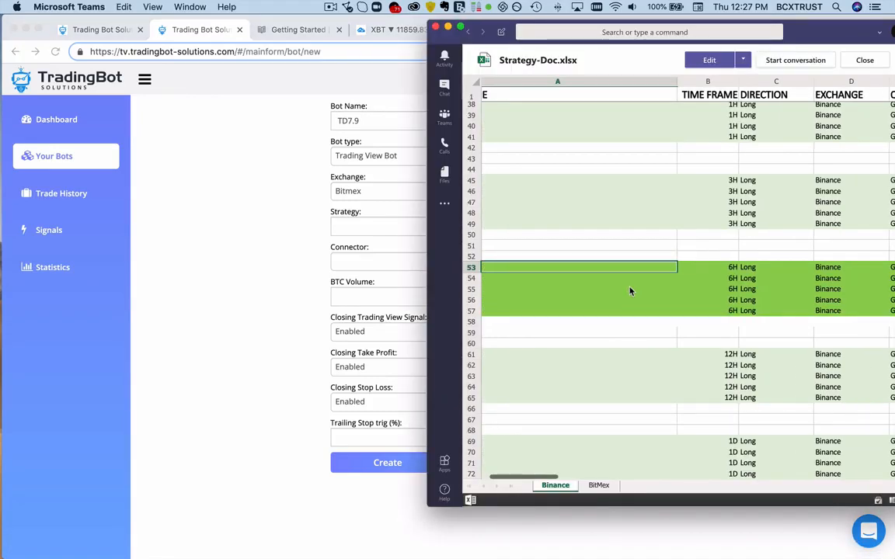
{"action": "scroll", "coordinate": [717, 270], "scroll_direction": "right", "scroll_amount": 1}
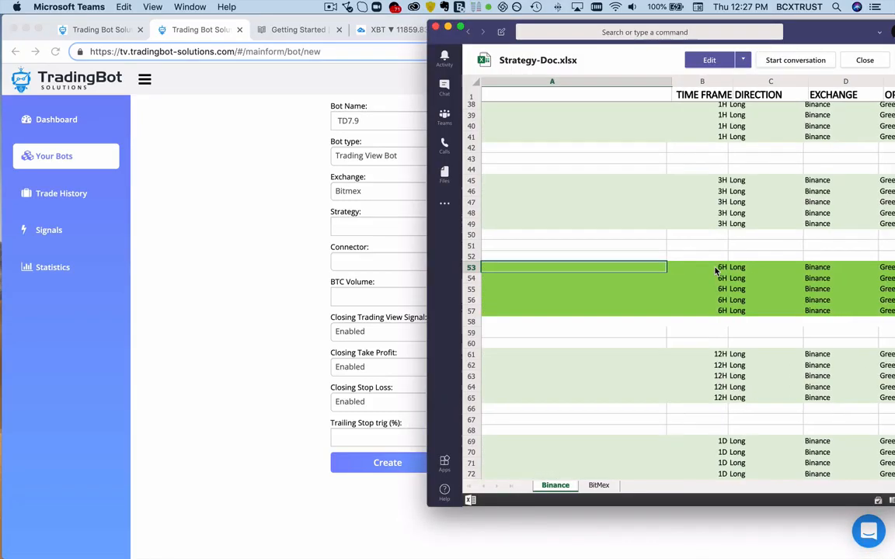
{"action": "scroll", "coordinate": [717, 270], "scroll_direction": "right", "scroll_amount": 2}
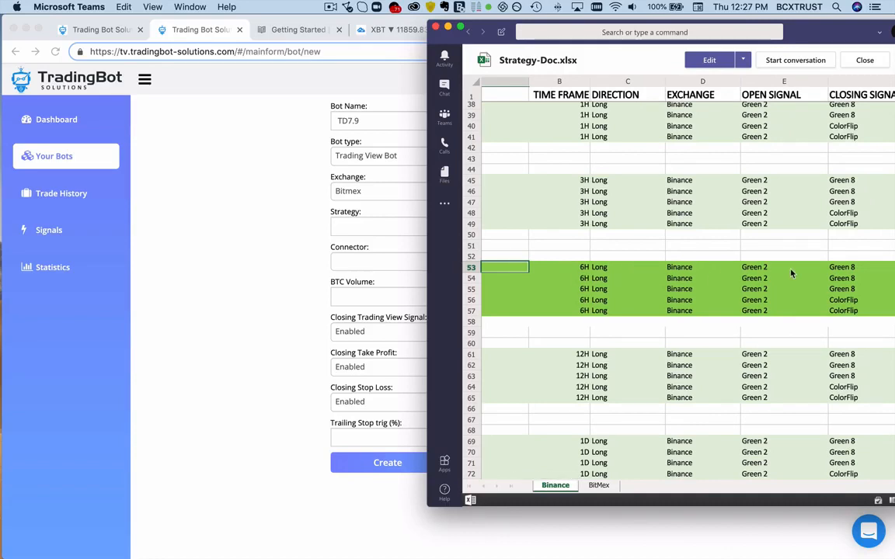
{"action": "left_click", "coordinate": [266, 220]}
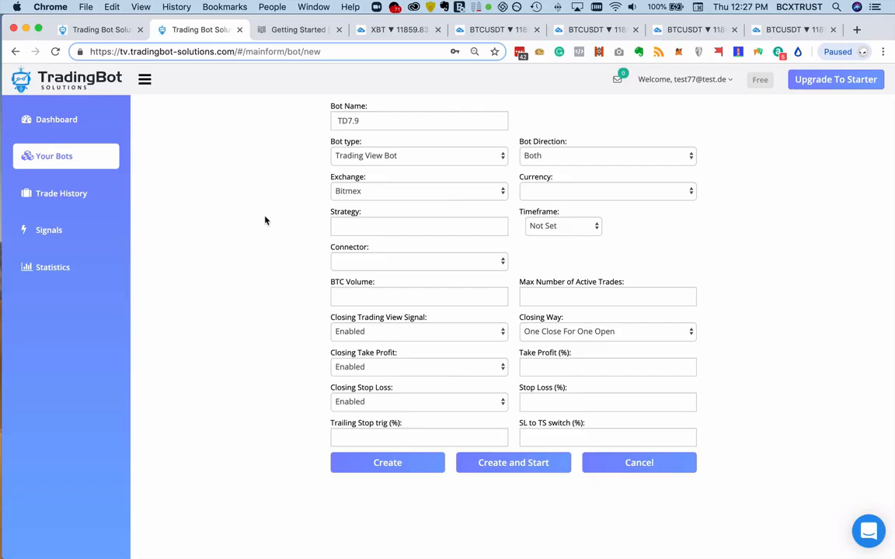
{"action": "left_click", "coordinate": [434, 154]}
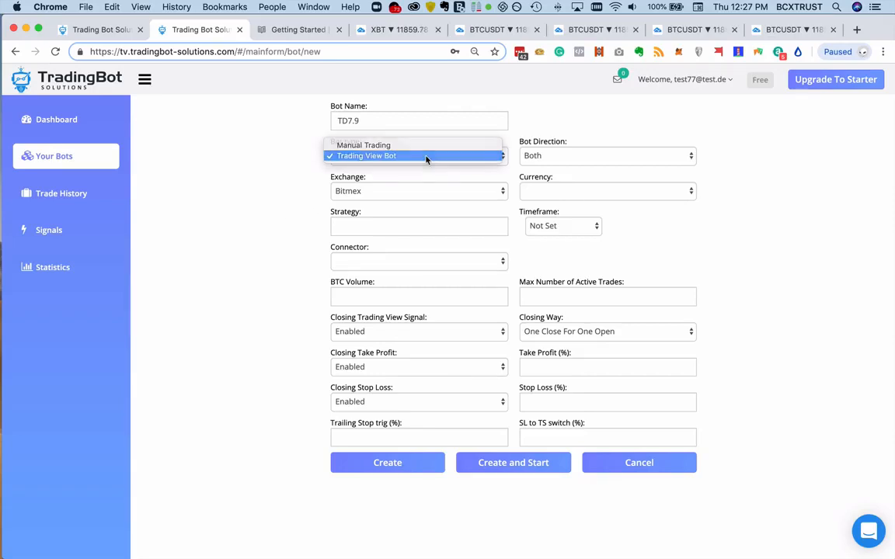
{"action": "left_click", "coordinate": [426, 156]}
{"action": "left_click", "coordinate": [580, 158]}
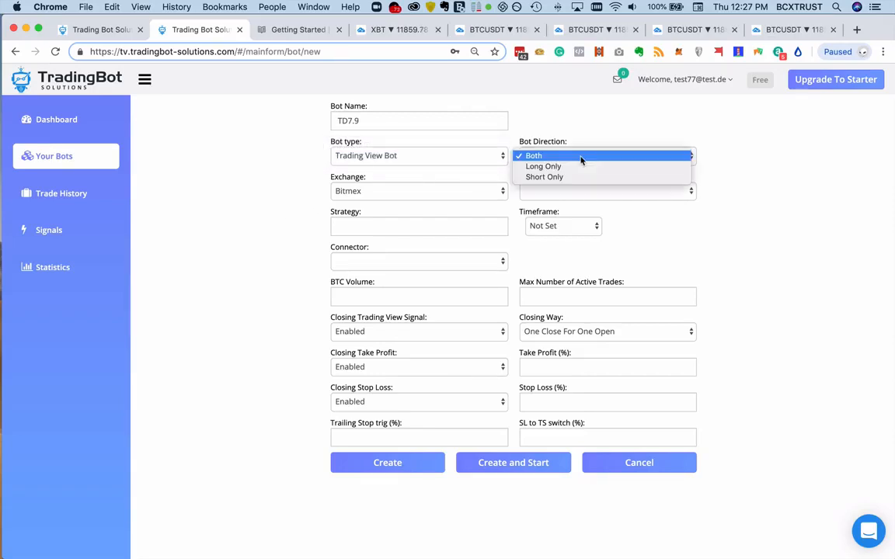
{"action": "left_click", "coordinate": [580, 174]}
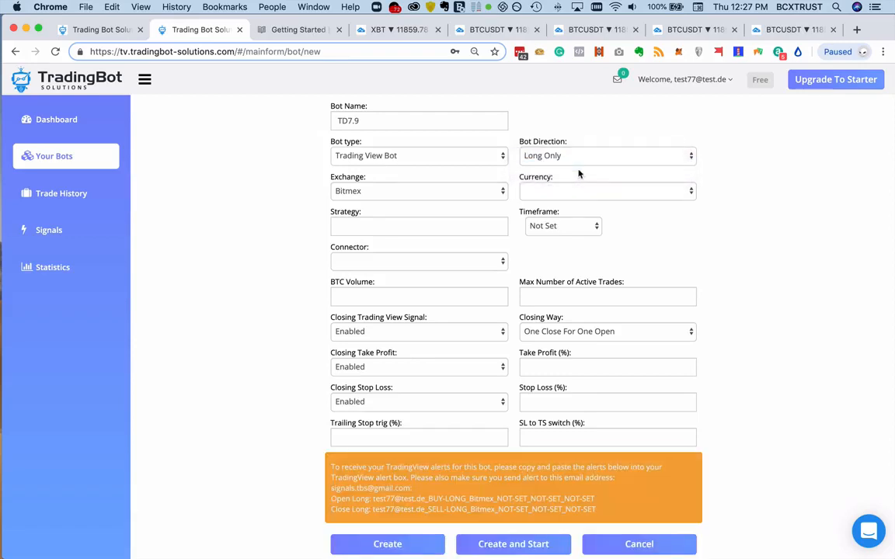
- Set the bot's exchange to Binance and its currency pair to USDT-BTC
{"action": "left_click", "coordinate": [443, 196]}
{"action": "left_click", "coordinate": [444, 203]}
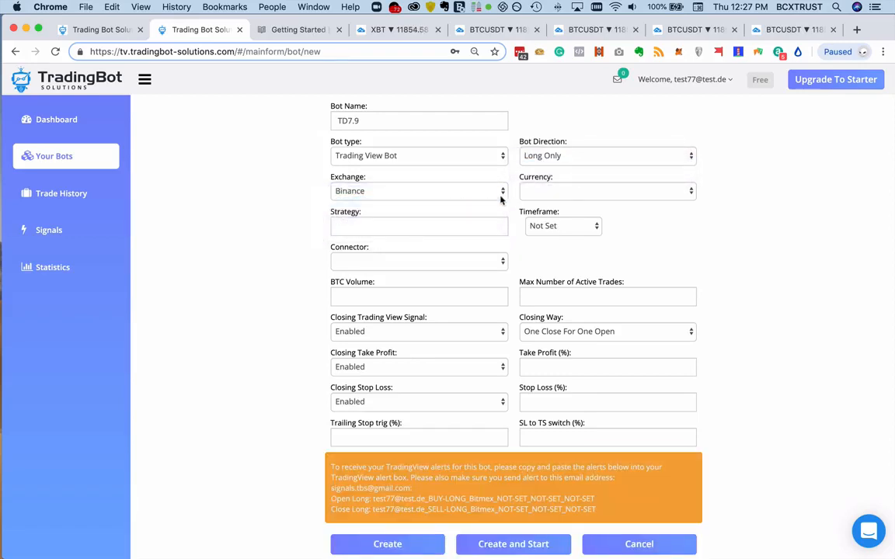
{"action": "left_click", "coordinate": [548, 192]}
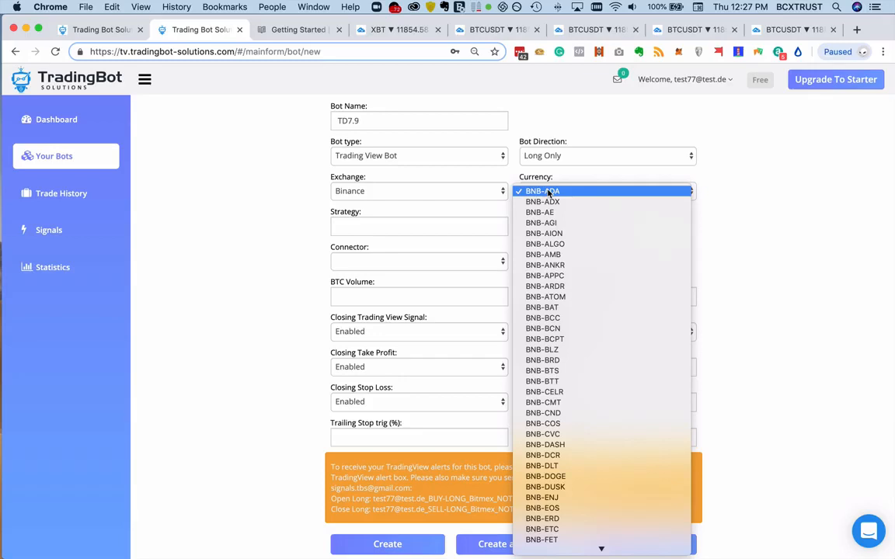
{"action": "scroll", "coordinate": [580, 242], "scroll_direction": "down", "scroll_amount": 15}
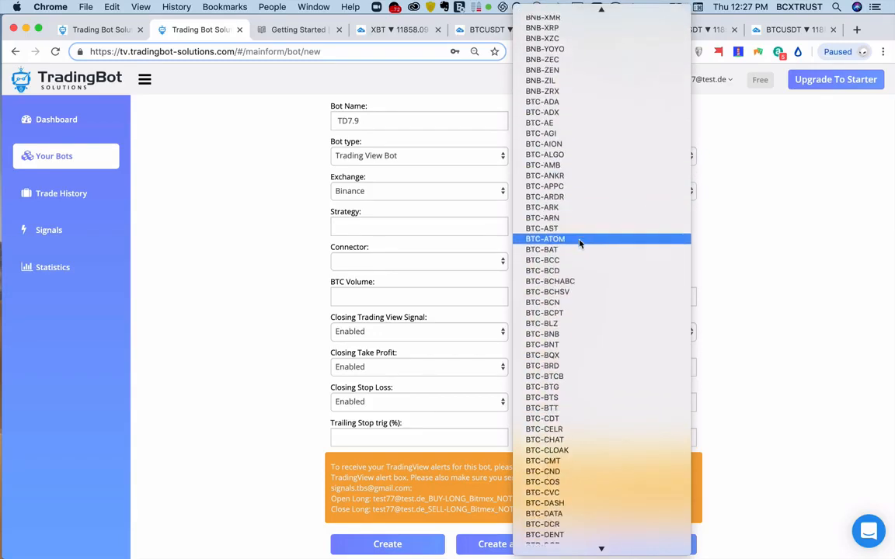
{"action": "scroll", "coordinate": [579, 243], "scroll_direction": "down", "scroll_amount": 20}
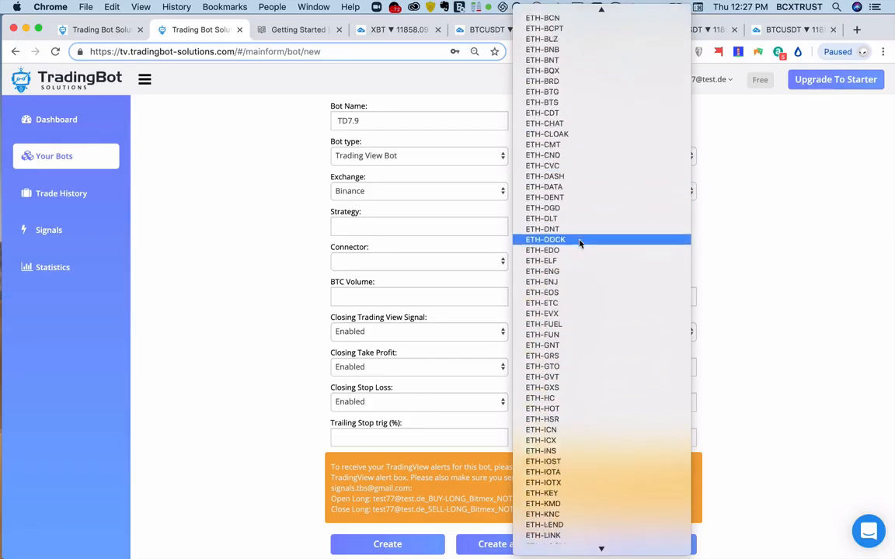
{"action": "scroll", "coordinate": [580, 243], "scroll_direction": "down", "scroll_amount": 20}
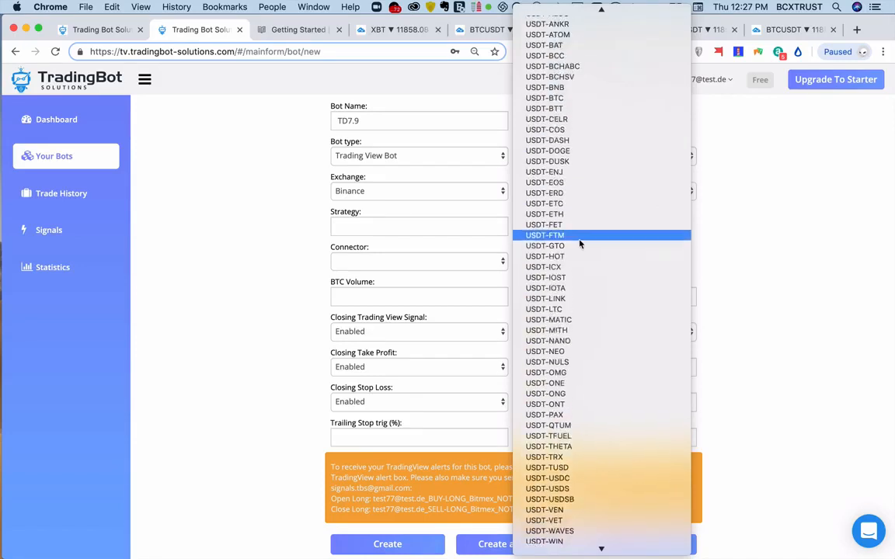
{"action": "scroll", "coordinate": [579, 243], "scroll_direction": "up", "scroll_amount": 1}
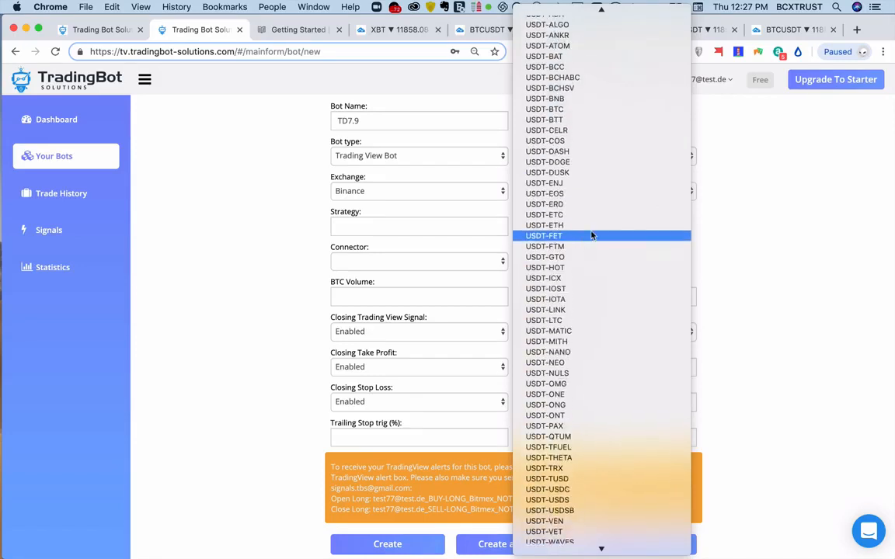
{"action": "left_click", "coordinate": [601, 114]}
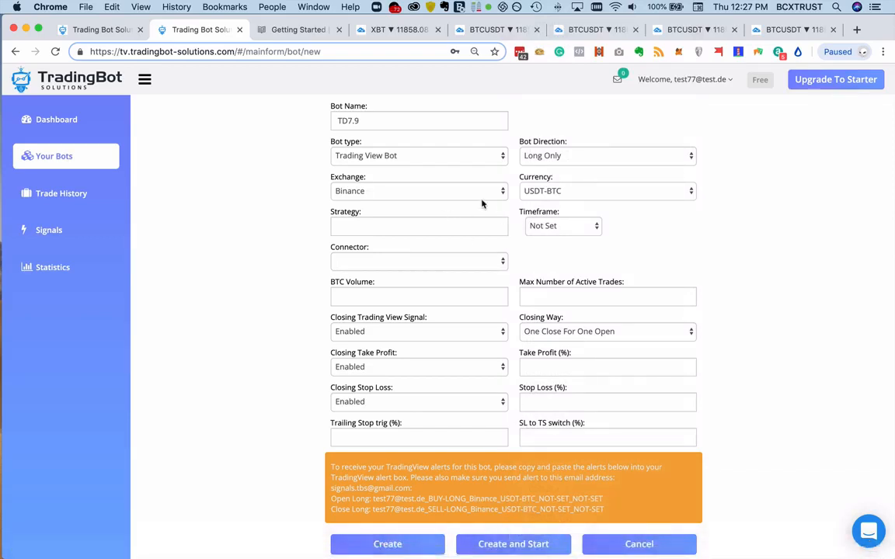
- Copy the TD20.1 strategy text from the sheet in Microsoft Teams into the bot's strategy field in Chrome
{"action": "mouse_move", "coordinate": [480, 554]}
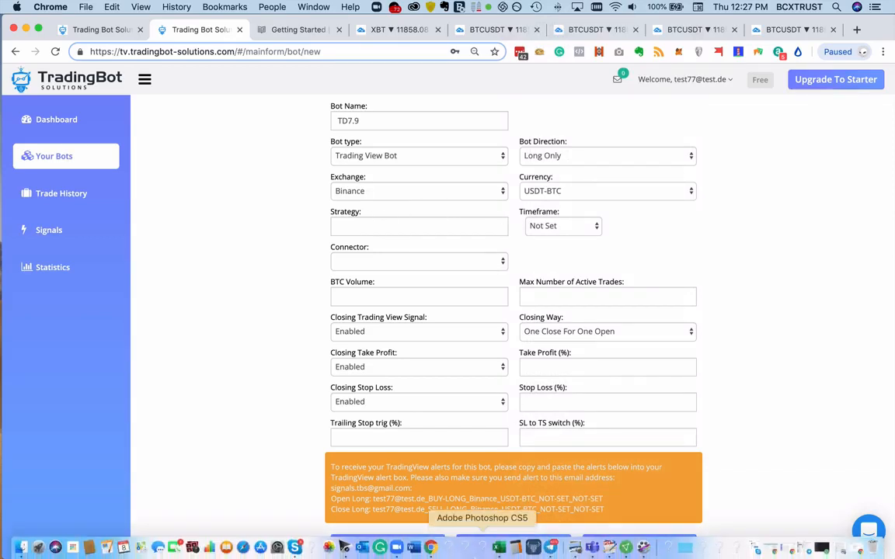
{"action": "left_click", "coordinate": [592, 549]}
{"action": "scroll", "coordinate": [703, 315], "scroll_direction": "right", "scroll_amount": 10}
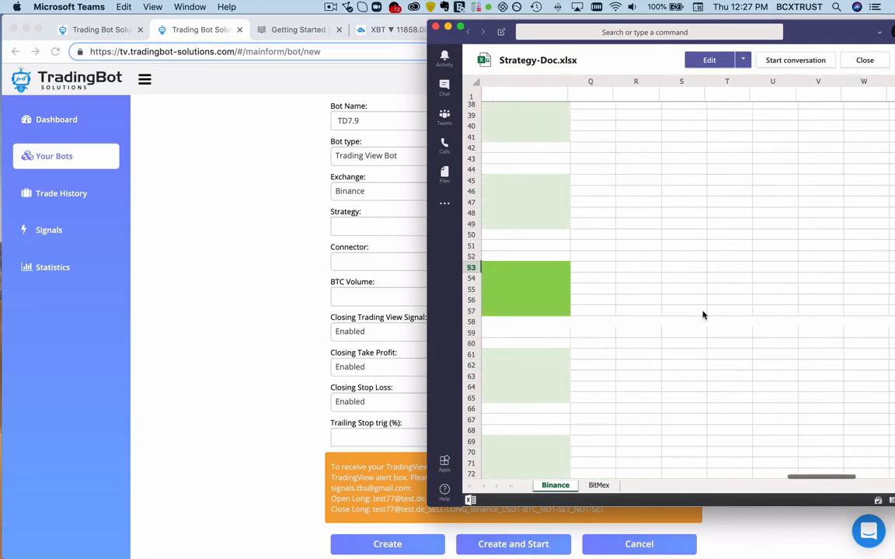
{"action": "scroll", "coordinate": [703, 315], "scroll_direction": "left", "scroll_amount": 10}
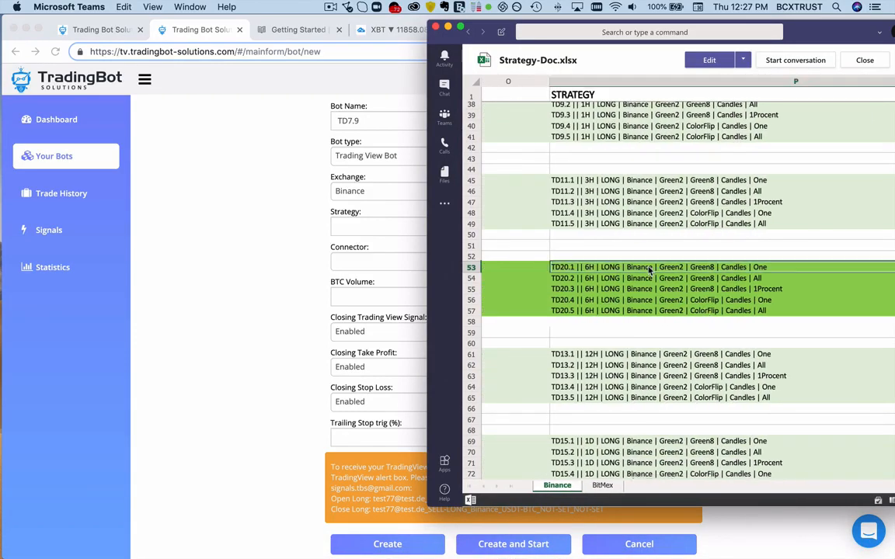
{"action": "left_click", "coordinate": [203, 219]}
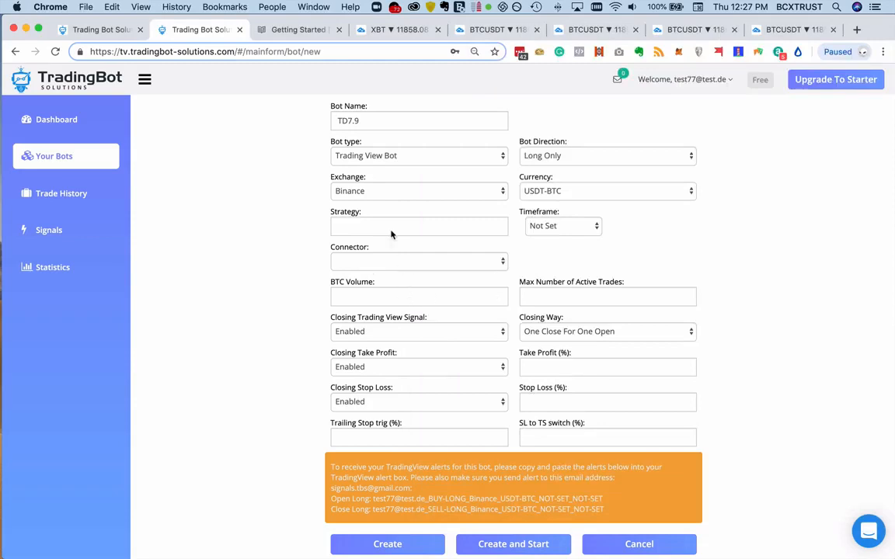
{"action": "left_click", "coordinate": [356, 225]}
{"action": "type", "text": "TD20.1 || 6H | LONG | Binance | Green2 | Green8 | Candles | One"}
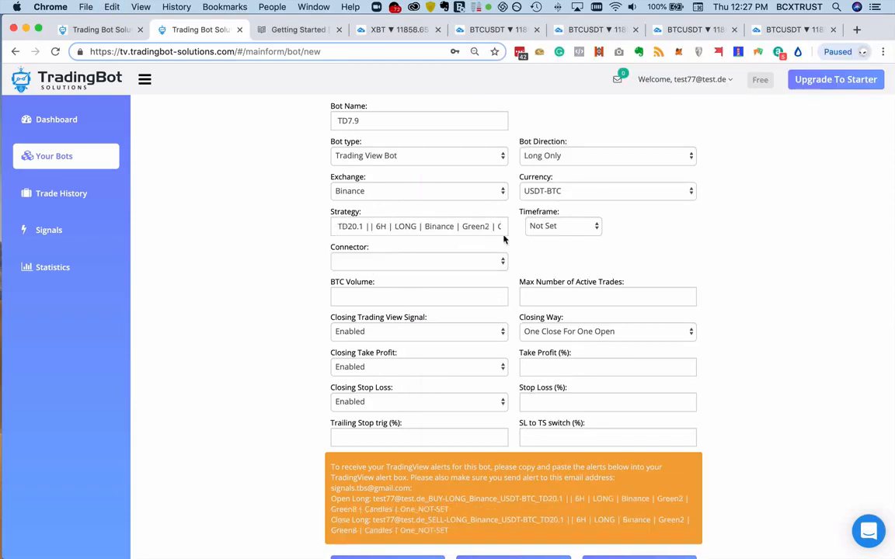
- Set the bot's timeframe to 6 hours
{"action": "left_click", "coordinate": [592, 226]}
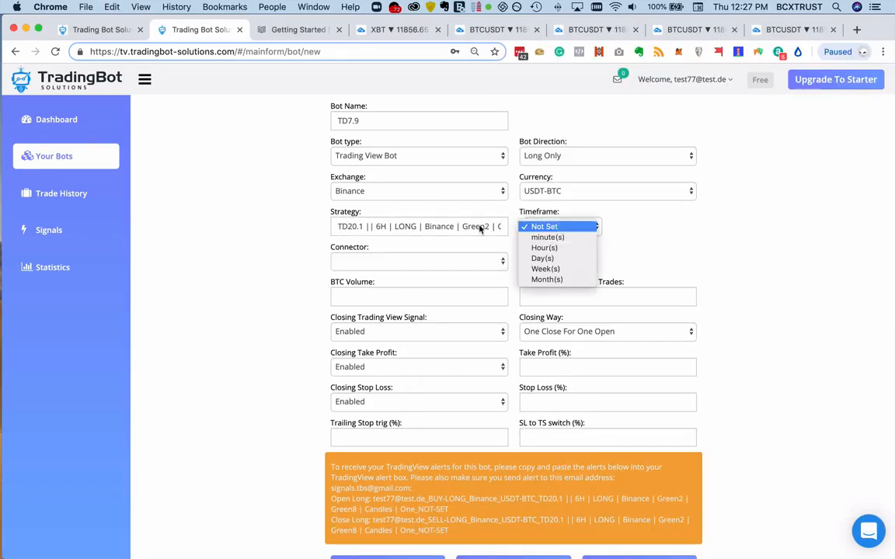
{"action": "left_click", "coordinate": [548, 248]}
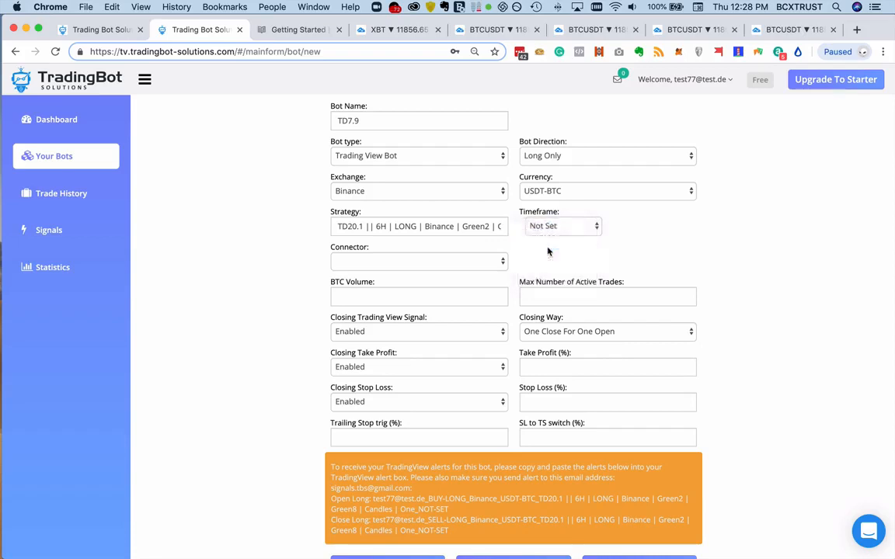
{"action": "left_click", "coordinate": [547, 226]}
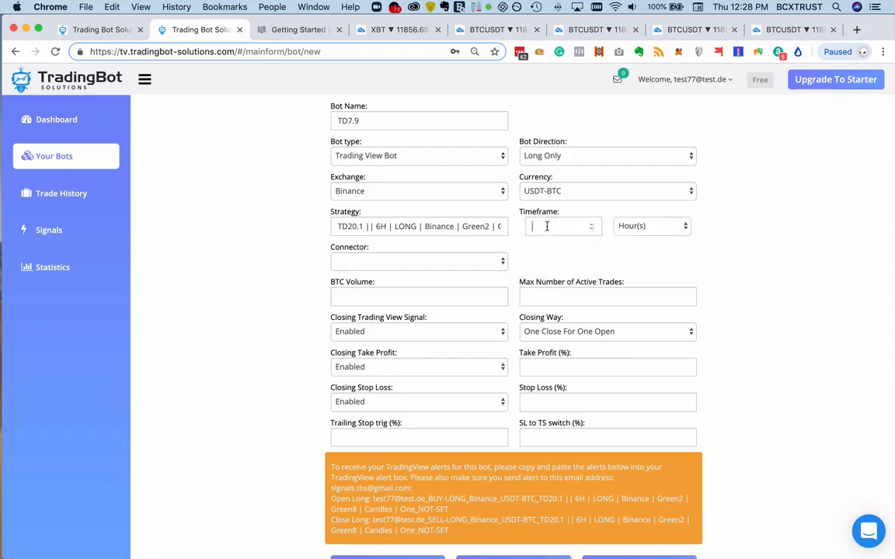
{"action": "type", "text": "6"}
{"action": "left_click", "coordinate": [651, 226]}
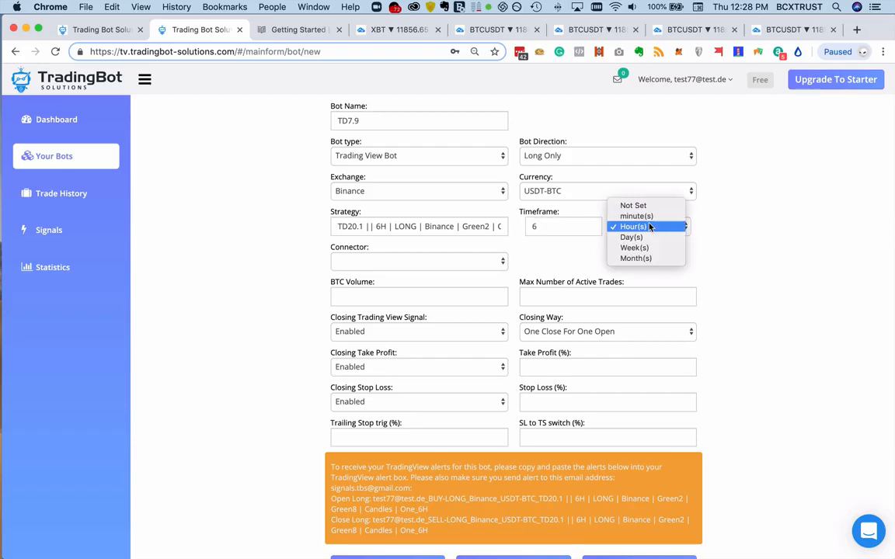
{"action": "left_click", "coordinate": [741, 231]}
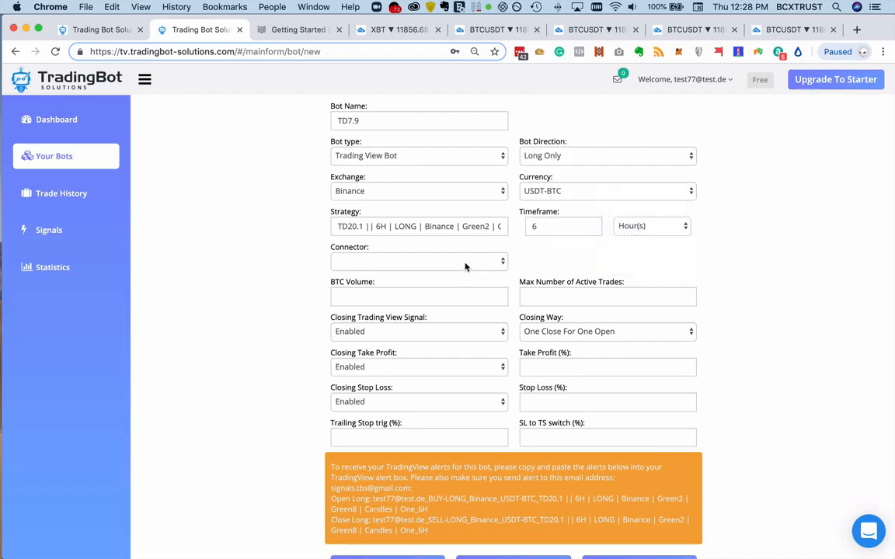
- Assign the Virtual Binance connector, with a BTC volume of 0.5 and a maximum of 4 active trades
{"action": "left_click", "coordinate": [466, 262]}
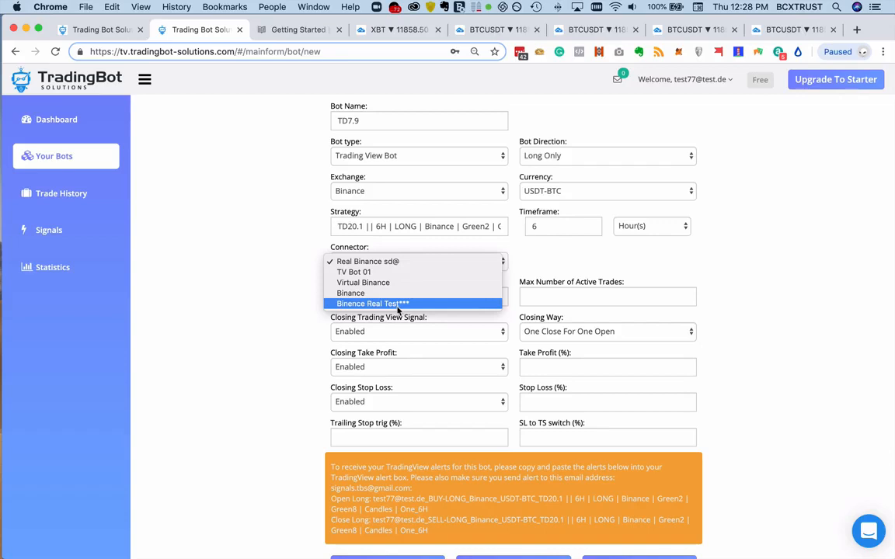
{"action": "left_click", "coordinate": [404, 284]}
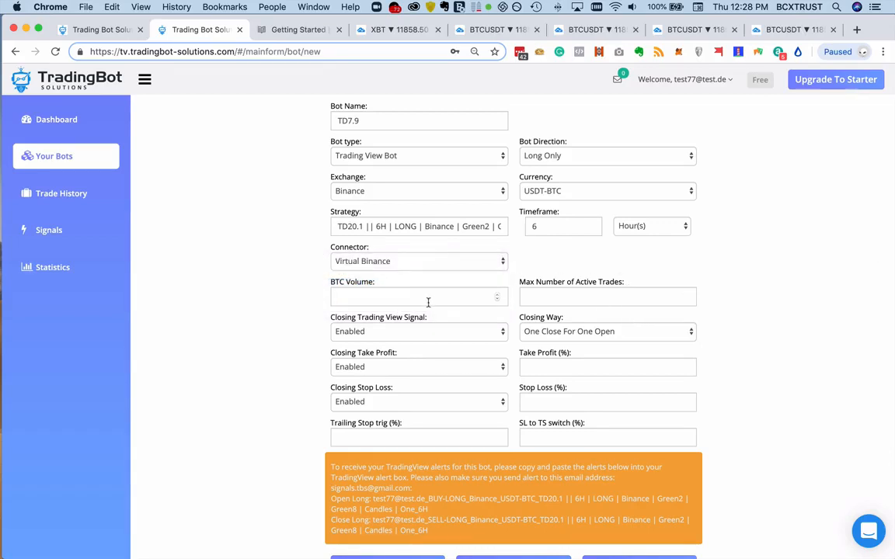
{"action": "left_click", "coordinate": [428, 298]}
{"action": "type", "text": "0.5"}
{"action": "left_click", "coordinate": [610, 296]}
{"action": "type", "text": "4"}
- Set the closing Trading View signal to None
{"action": "scroll", "coordinate": [816, 363], "scroll_direction": "down", "scroll_amount": 1}
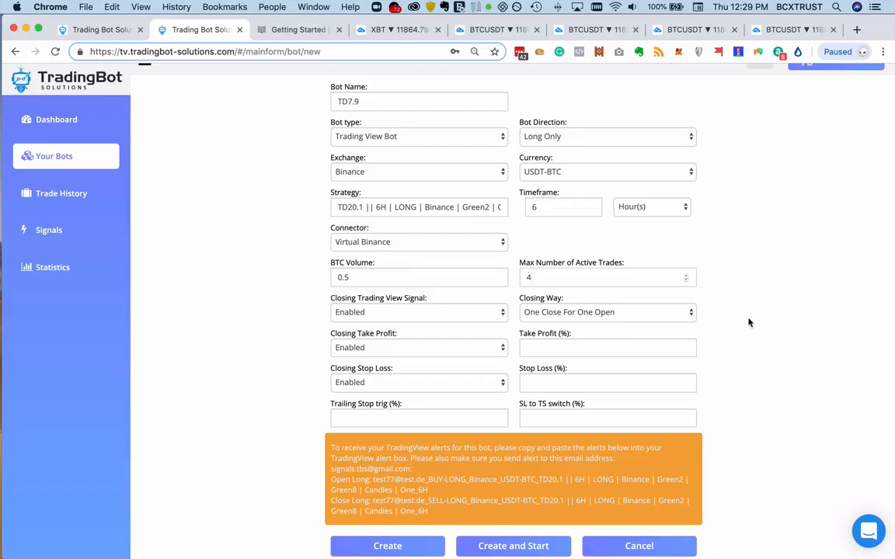
{"action": "left_click", "coordinate": [406, 313]}
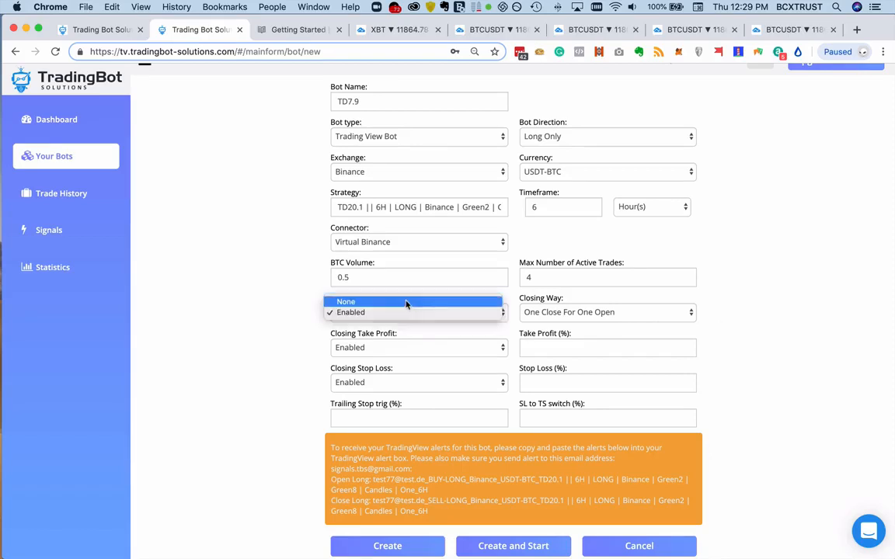
{"action": "left_click", "coordinate": [407, 301]}
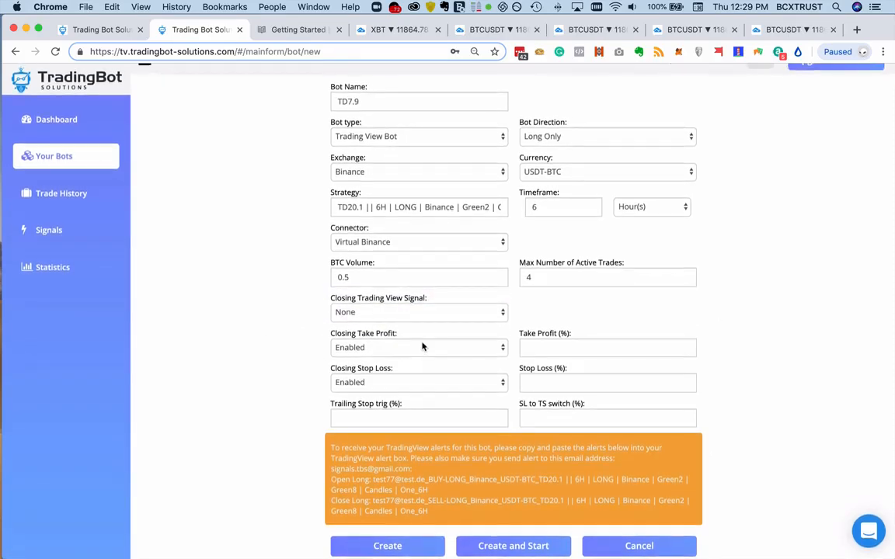
- Enable the closing Trading View signal and keep the closing way at One Close For One Open, checking it against the strategy text
{"action": "left_click", "coordinate": [426, 313]}
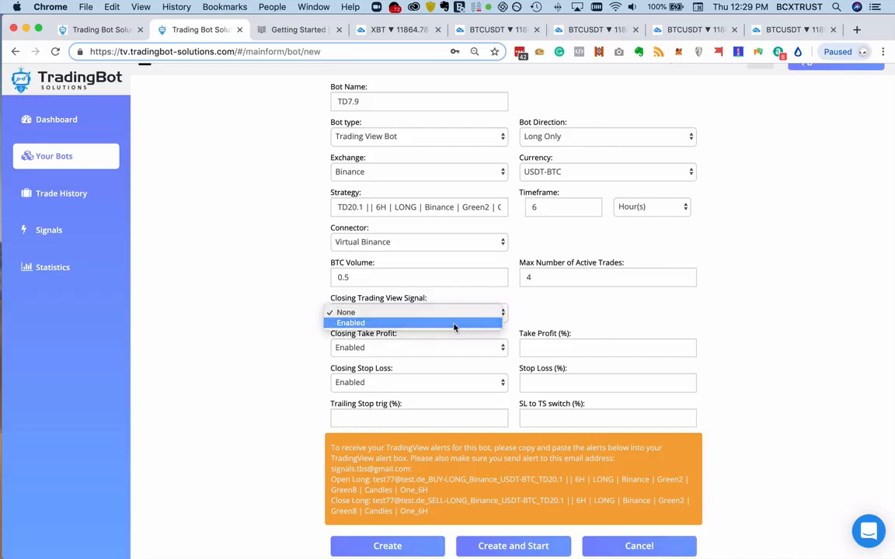
{"action": "left_click", "coordinate": [423, 321]}
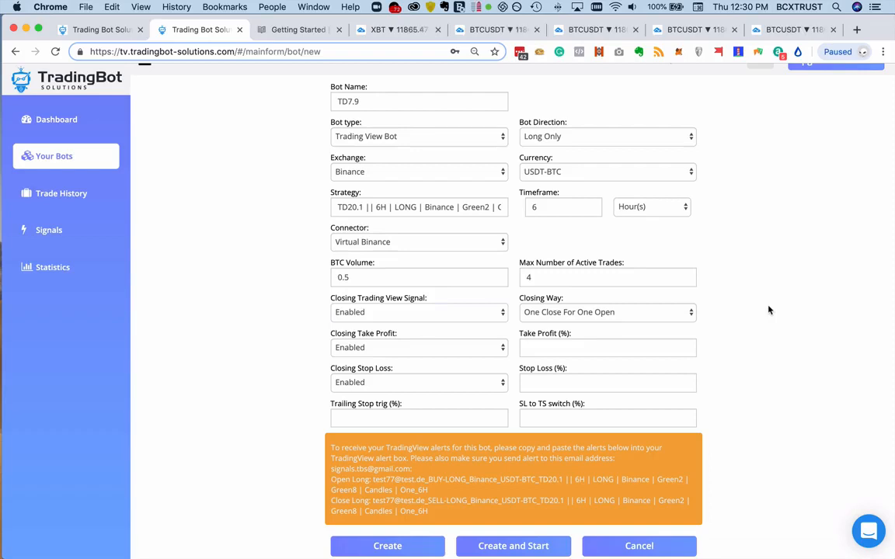
{"action": "left_click", "coordinate": [658, 313]}
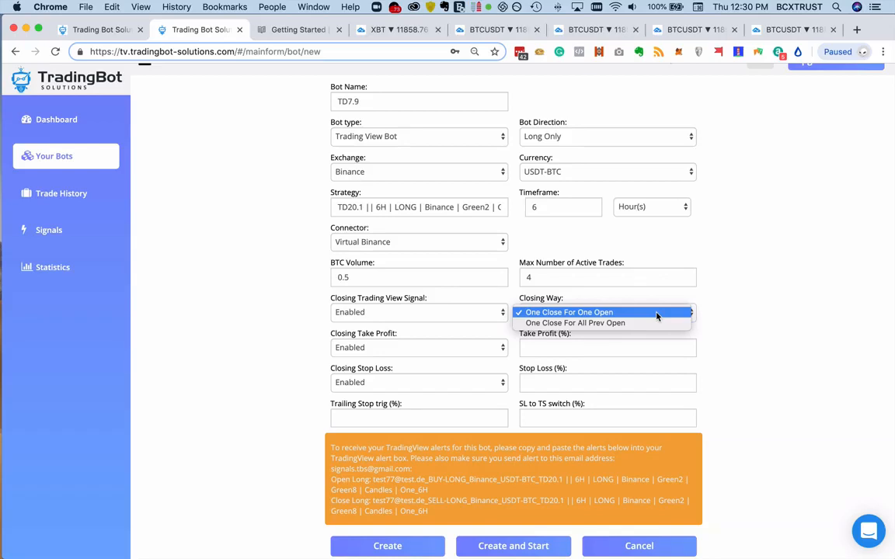
{"action": "left_click", "coordinate": [656, 314]}
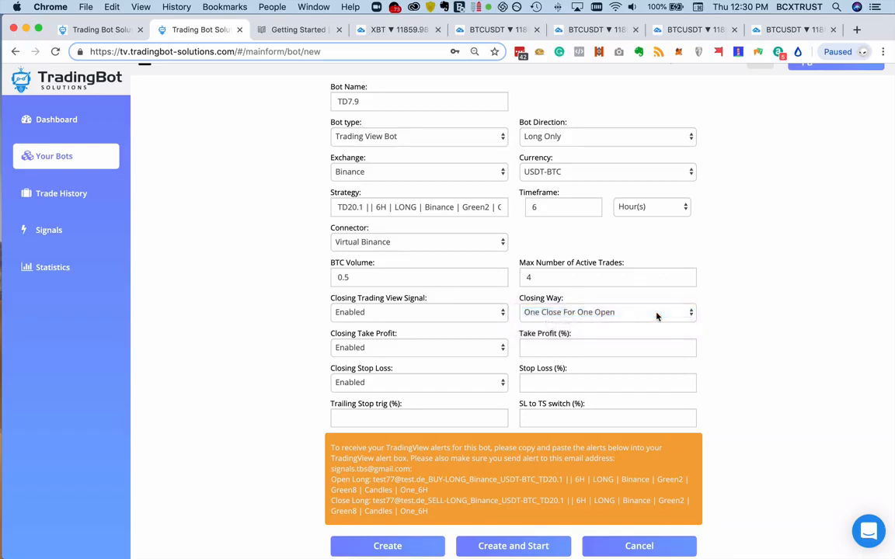
{"action": "scroll", "coordinate": [699, 319], "scroll_direction": "down", "scroll_amount": 1}
{"action": "left_click_drag", "start_coordinate": [425, 207], "coordinate": [496, 210]}
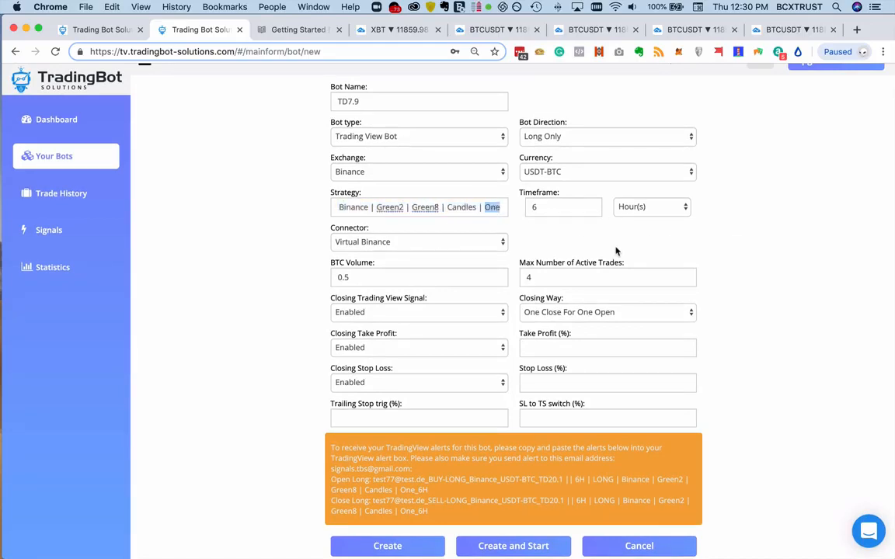
{"action": "left_click", "coordinate": [647, 219]}
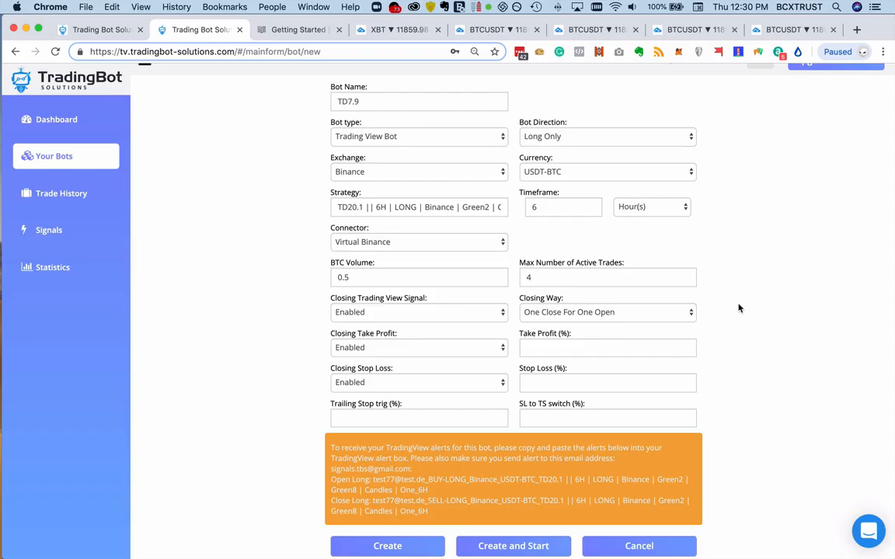
- Set the closing take profit to None and the stop loss to 6%
{"action": "left_click", "coordinate": [433, 346]}
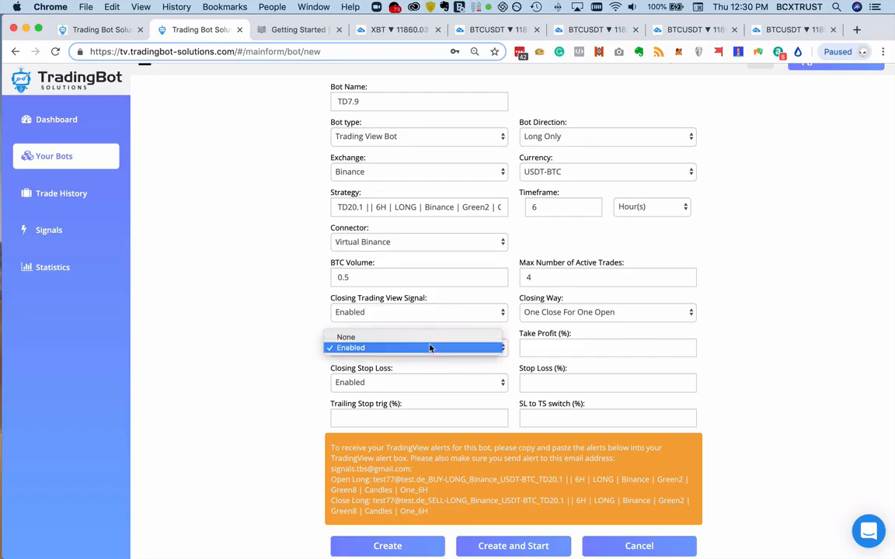
{"action": "left_click", "coordinate": [432, 340]}
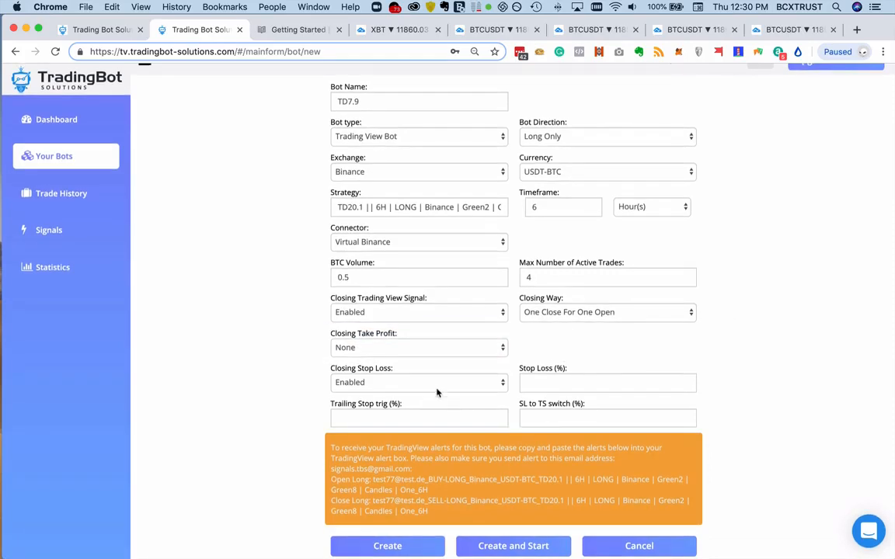
{"action": "left_click", "coordinate": [537, 380]}
{"action": "type", "text": "6"}
- Set both the trailing stop trigger and the SL to TS switch to 0.5%
{"action": "left_click", "coordinate": [360, 418]}
{"action": "type", "text": "0.5"}
{"action": "left_click", "coordinate": [599, 417]}
{"action": "type", "text": "0.5"}
{"action": "left_click_drag", "start_coordinate": [386, 418], "coordinate": [423, 403]}
{"action": "left_click", "coordinate": [493, 397]}
{"action": "left_click_drag", "start_coordinate": [363, 420], "coordinate": [337, 419]}
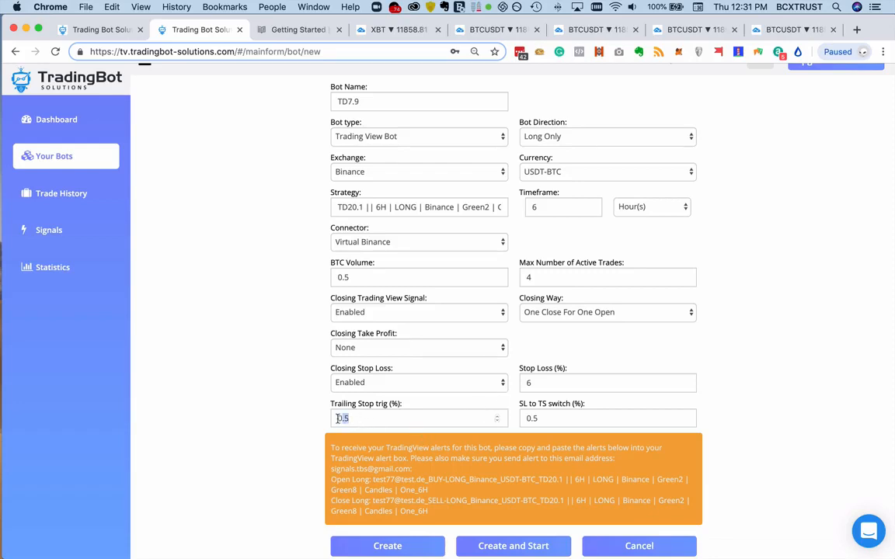
{"action": "double_click", "coordinate": [545, 419]}
- Highlight the alert email address in the bot's instructions and open the TradingView home page in a duplicate of the XBT chart tab
{"action": "left_click_drag", "start_coordinate": [412, 470], "coordinate": [330, 470]}
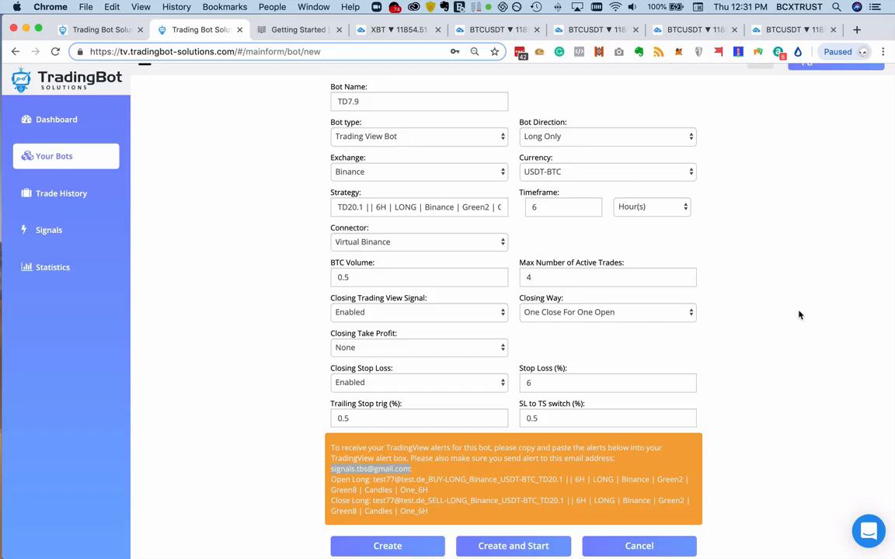
{"action": "left_click", "coordinate": [385, 30]}
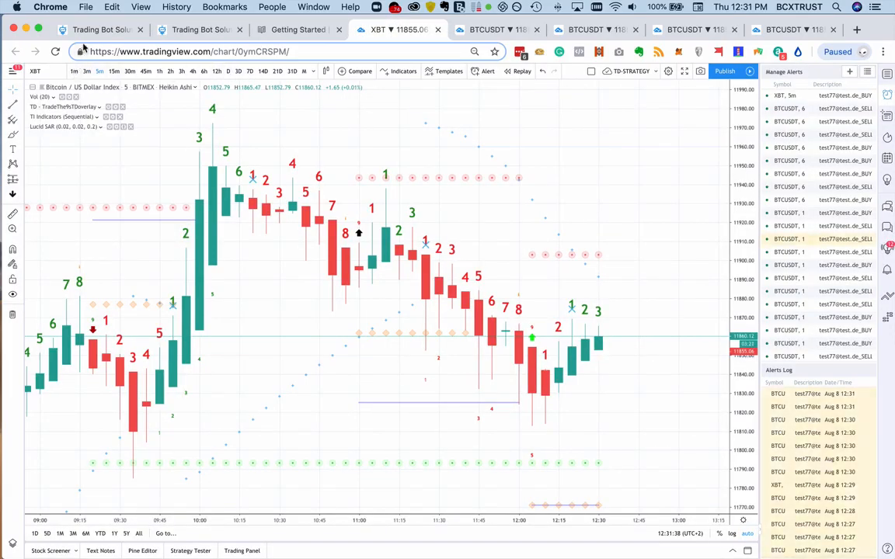
{"action": "right_click", "coordinate": [375, 31]}
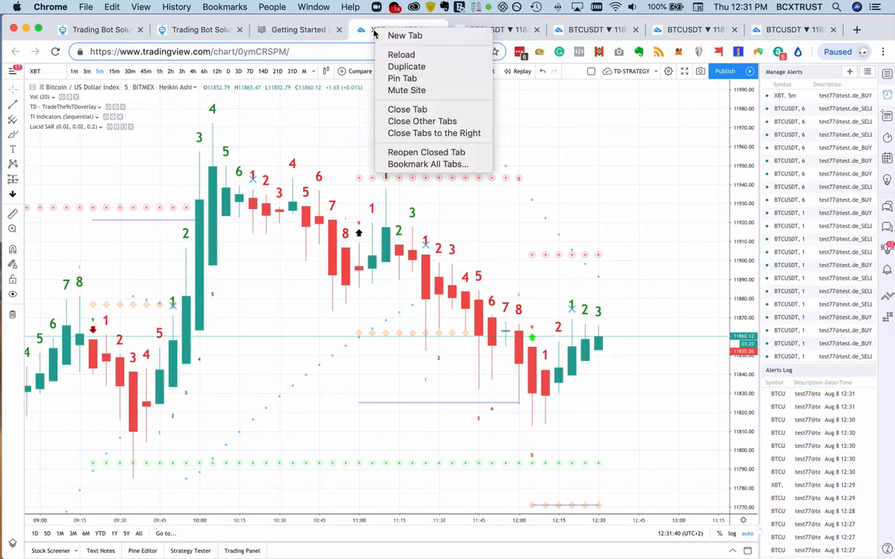
{"action": "left_click", "coordinate": [404, 67]}
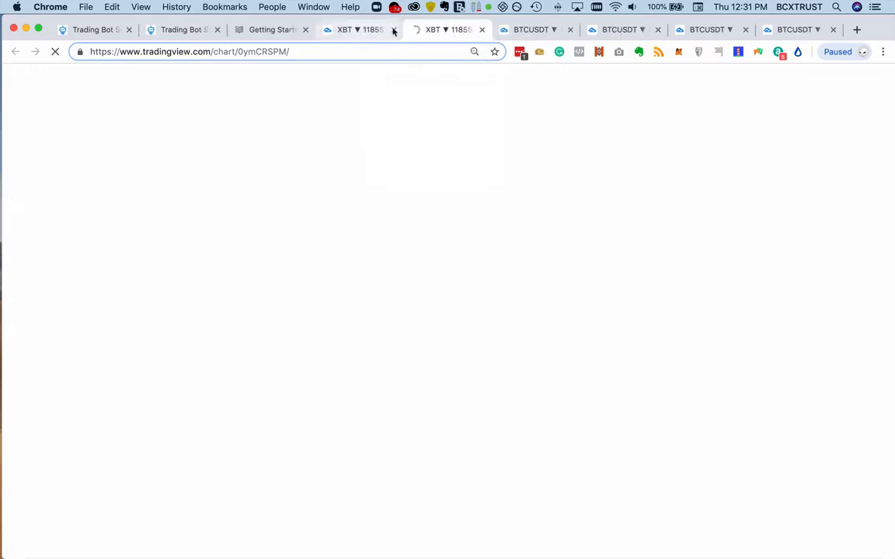
{"action": "left_click_drag", "start_coordinate": [440, 31], "coordinate": [352, 32]}
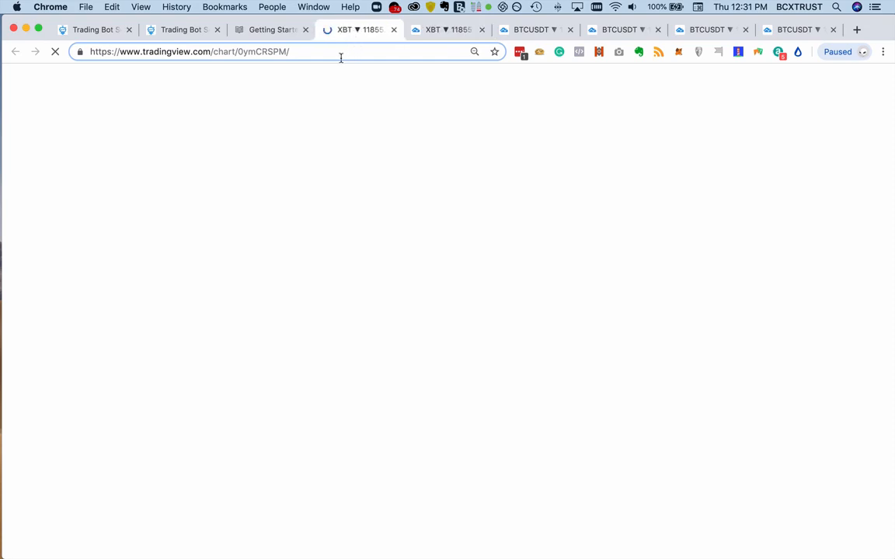
{"action": "left_click", "coordinate": [221, 50]}
{"action": "left_click", "coordinate": [210, 51]}
{"action": "left_click_drag", "start_coordinate": [210, 51], "coordinate": [291, 51]}
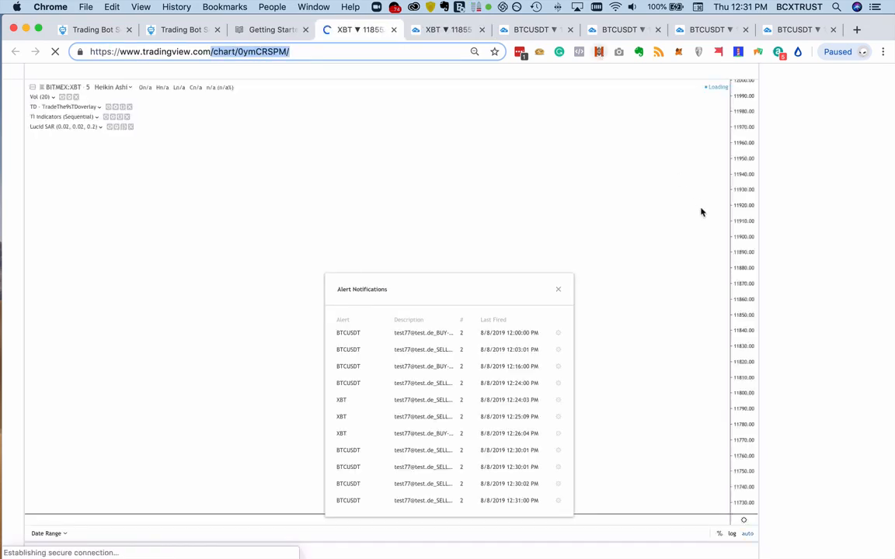
{"action": "key", "text": "BackSpace"}
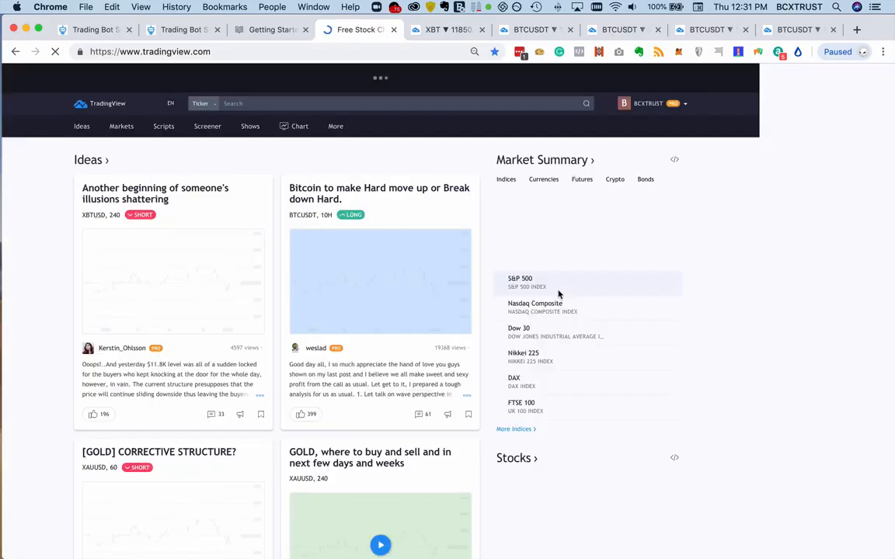
- Open the TradingView account's profile settings and go to the SMS email field in the private details
{"action": "left_click", "coordinate": [641, 110]}
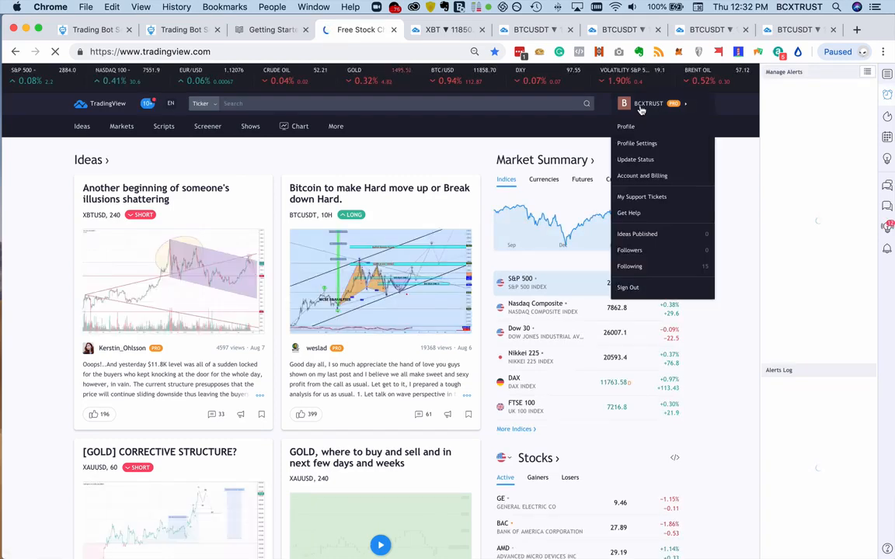
{"action": "left_click", "coordinate": [651, 148]}
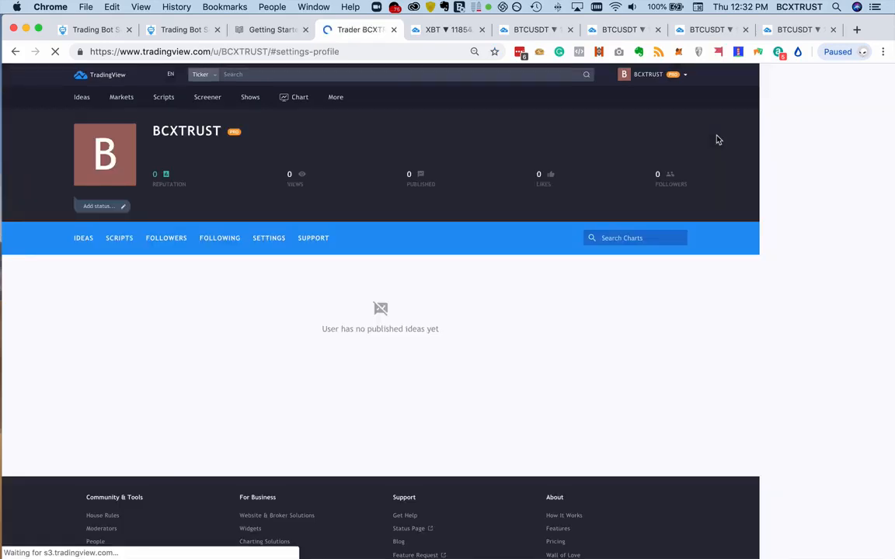
{"action": "scroll", "coordinate": [661, 295], "scroll_direction": "down", "scroll_amount": 3}
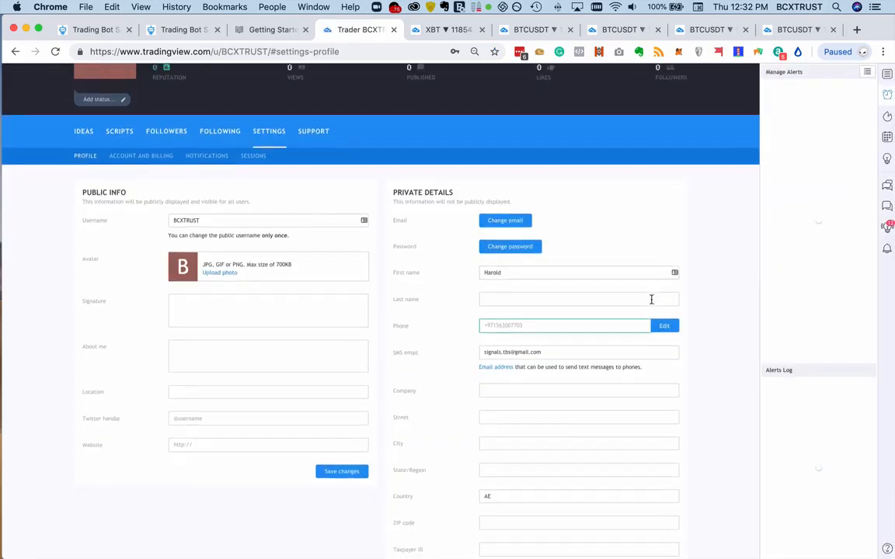
{"action": "left_click", "coordinate": [516, 270]}
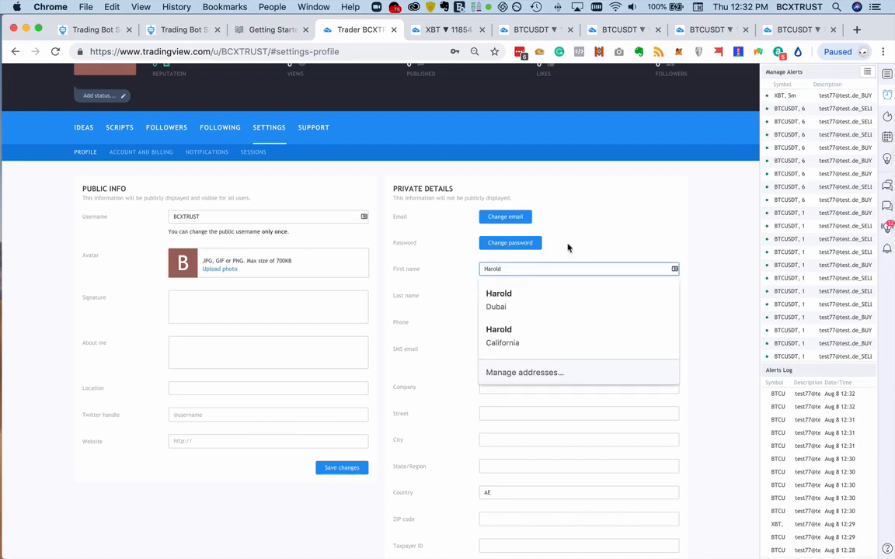
{"action": "scroll", "coordinate": [577, 243], "scroll_direction": "down", "scroll_amount": 3}
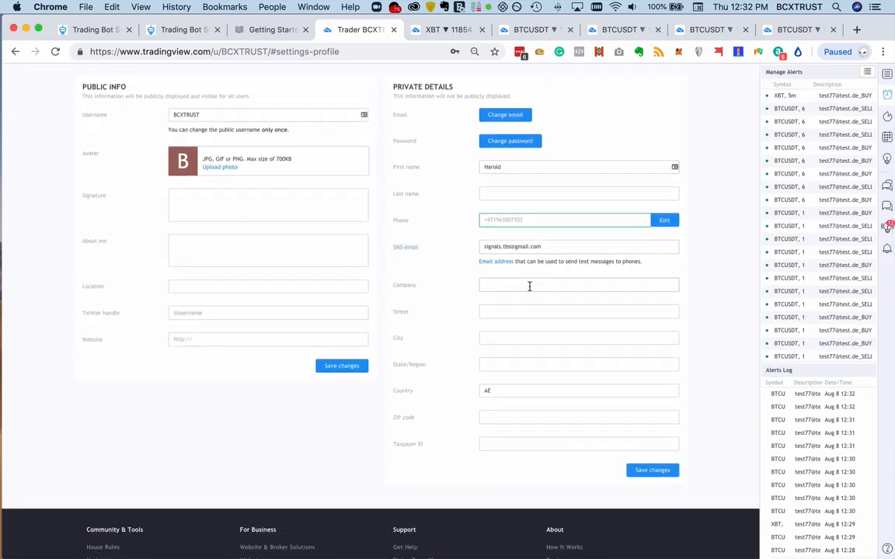
- Enlarge the page to examine the SMS email setting and save the private details
{"action": "key", "text": "super+plus"}
{"action": "key", "text": "super+plus"}
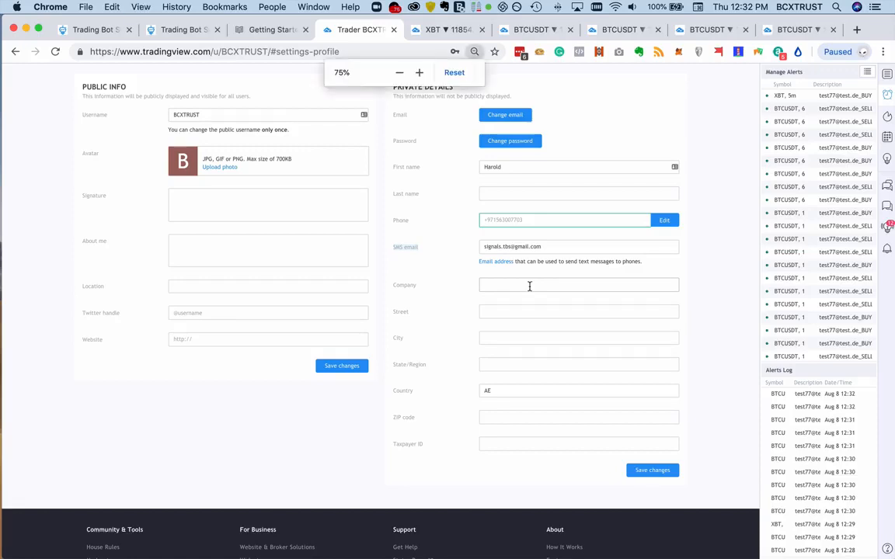
{"action": "key", "text": "super+plus"}
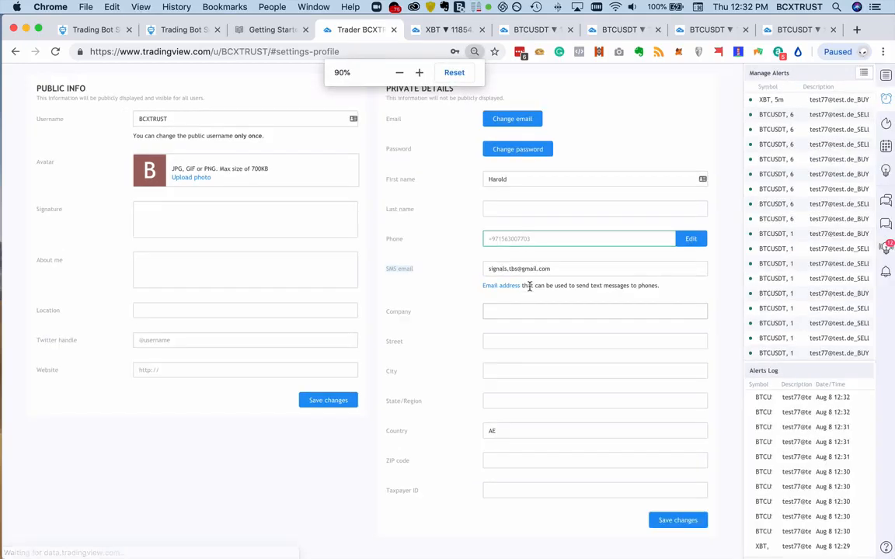
{"action": "key", "text": "super+plus"}
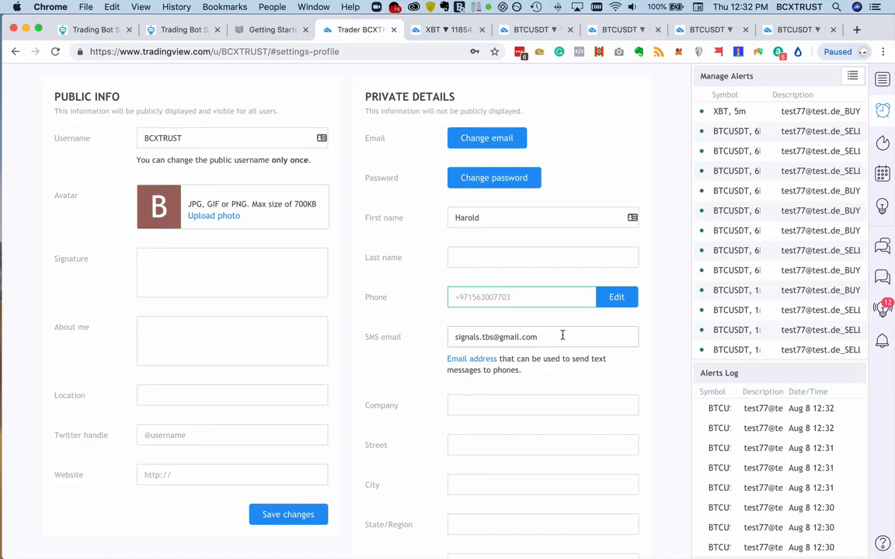
{"action": "scroll", "coordinate": [563, 334], "scroll_direction": "down", "scroll_amount": 5}
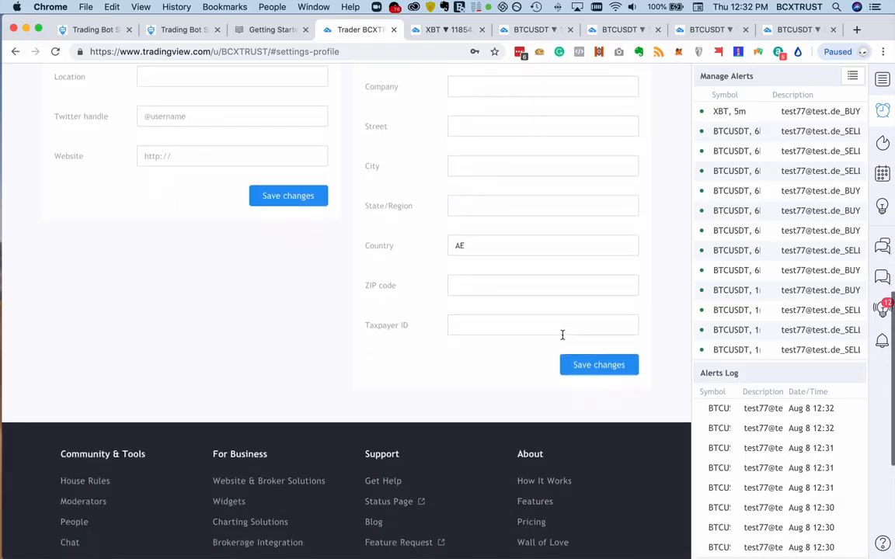
{"action": "left_click", "coordinate": [606, 346]}
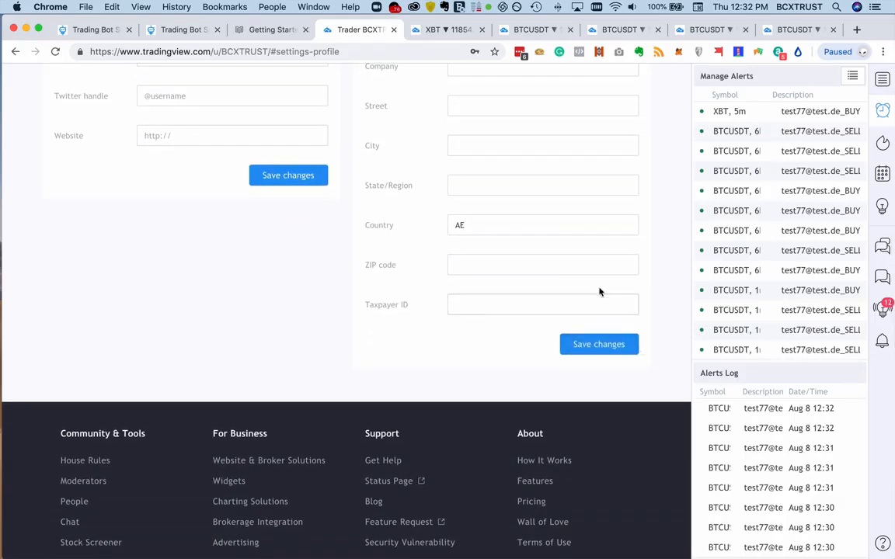
- Close the profile settings page and select the Open Long alert text in the new bot form's instructions
{"action": "left_click", "coordinate": [394, 29]}
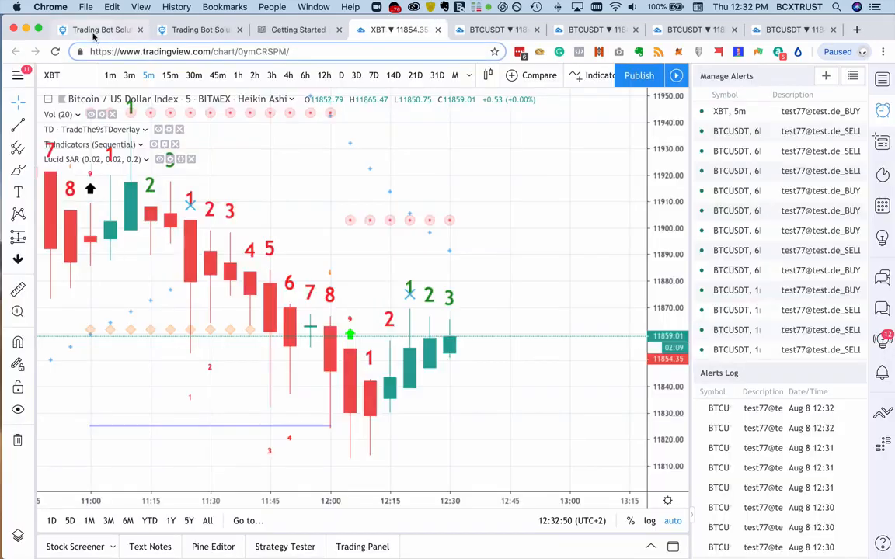
{"action": "left_click", "coordinate": [97, 30]}
{"action": "left_click", "coordinate": [198, 29]}
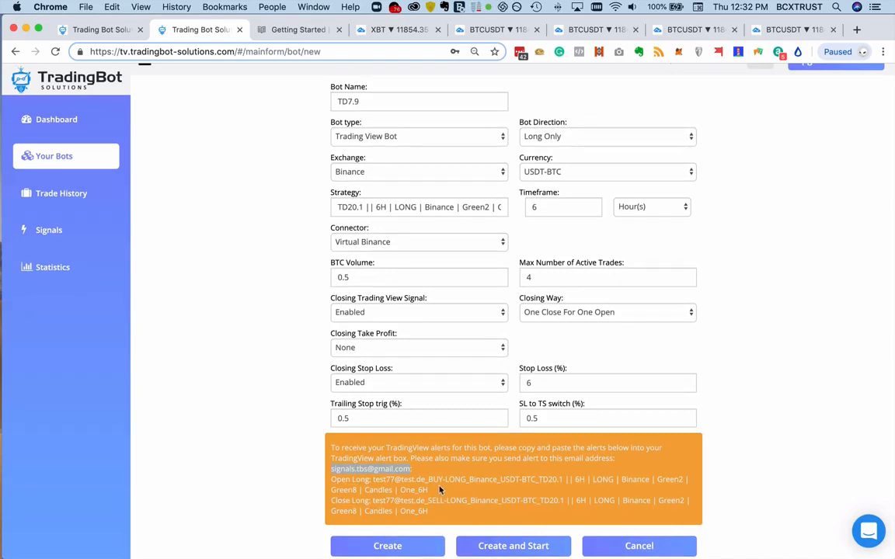
{"action": "left_click_drag", "start_coordinate": [440, 490], "coordinate": [331, 485]}
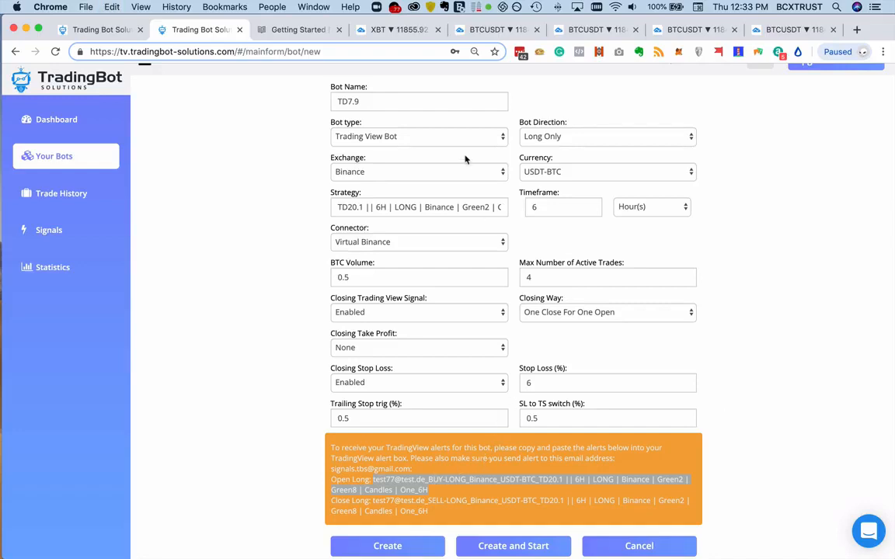
- Return to the TradingView XBT chart and reduce the page zoom so that more of the chart fits
{"action": "left_click", "coordinate": [397, 29]}
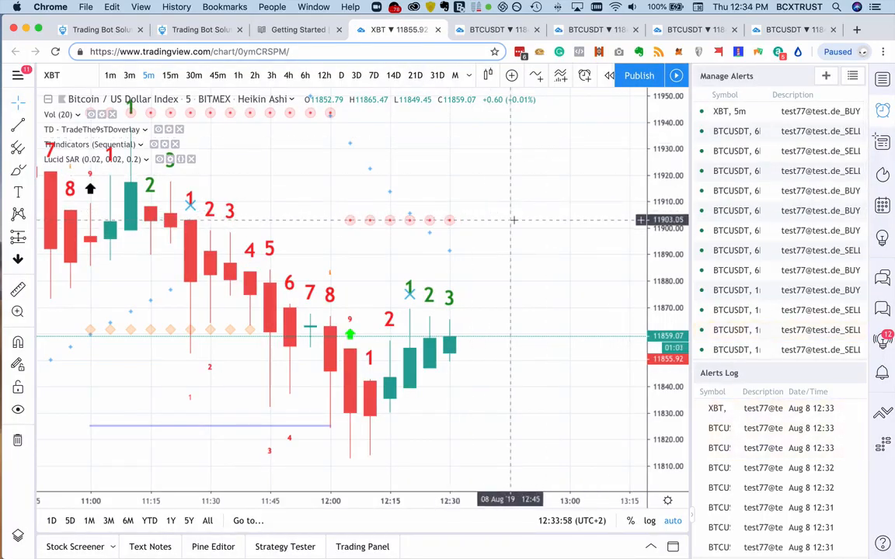
{"action": "key", "text": "super+minus"}
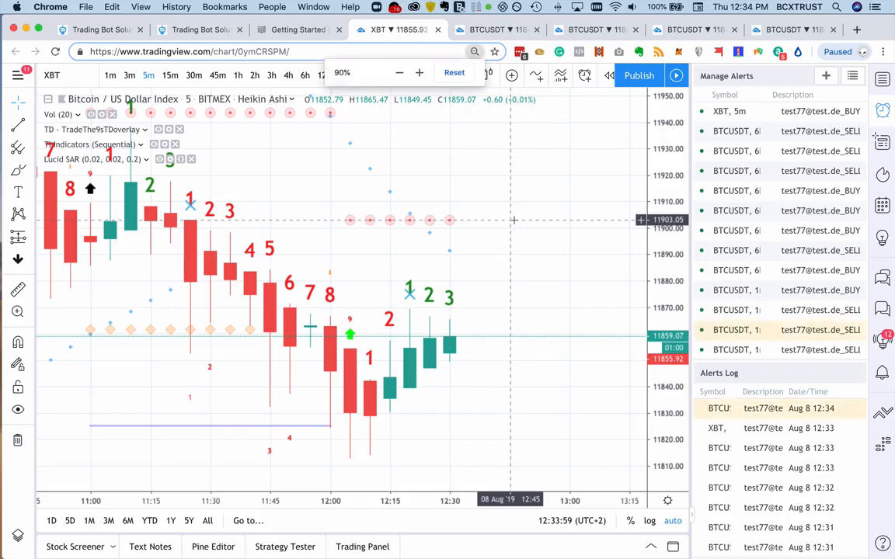
{"action": "key", "text": "super+minus"}
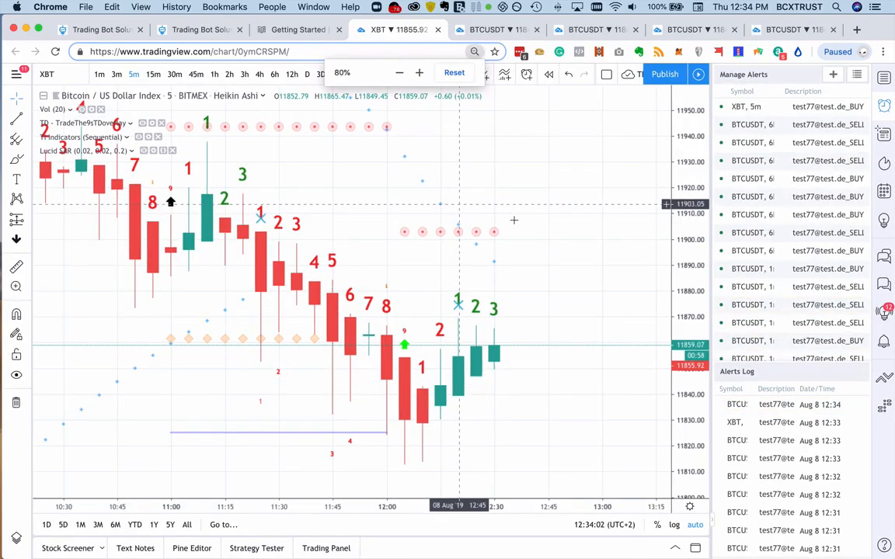
{"action": "key", "text": "super+minus"}
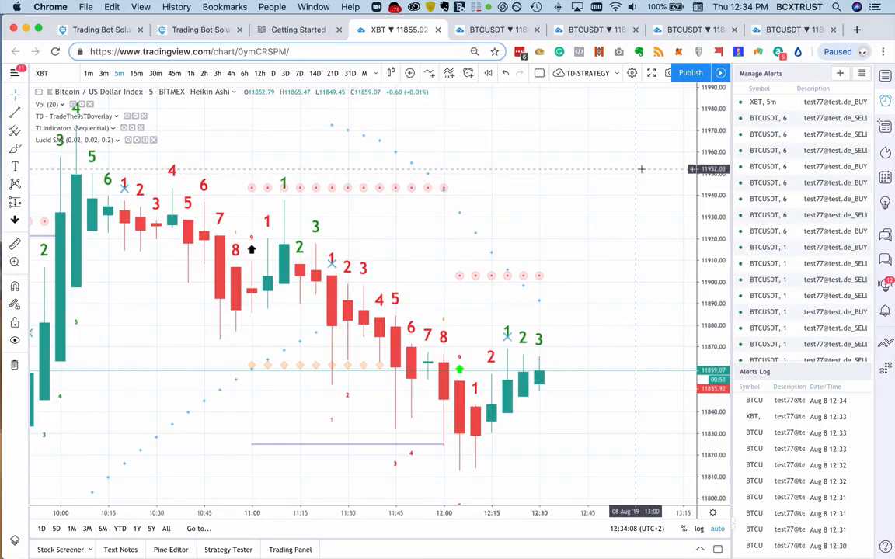
- Look back through the 5-minute Heikin Ashi XBT chart to the previous evening, examining the indicator counts and arrow signals, and return to the latest candles
{"action": "scroll", "coordinate": [574, 173], "scroll_direction": "left", "scroll_amount": 3}
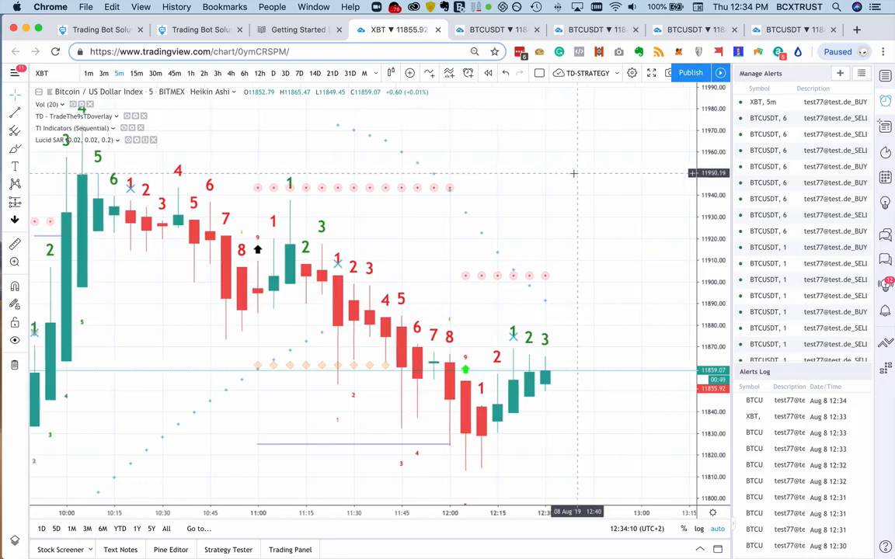
{"action": "scroll", "coordinate": [572, 173], "scroll_direction": "left", "scroll_amount": 5}
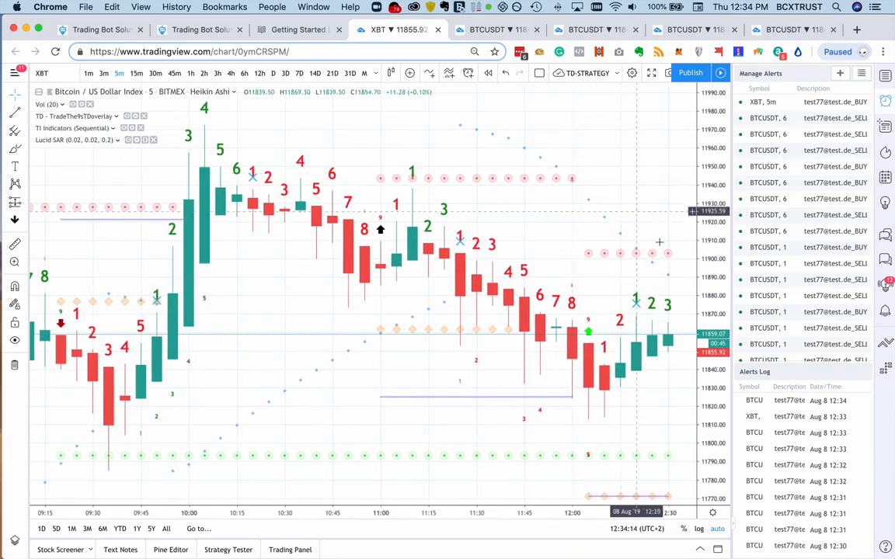
{"action": "left_click_drag", "start_coordinate": [707, 301], "coordinate": [705, 381]}
{"action": "scroll", "coordinate": [304, 216], "scroll_direction": "left", "scroll_amount": 15}
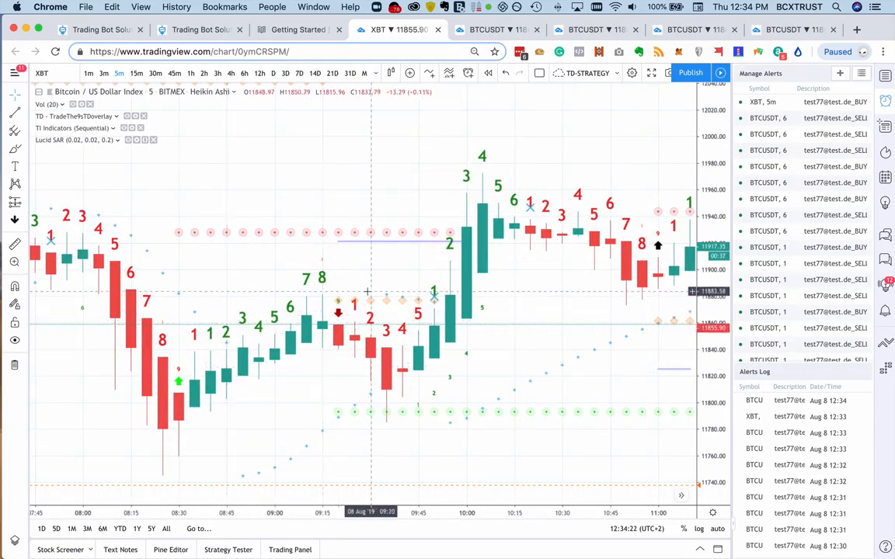
{"action": "scroll", "coordinate": [362, 305], "scroll_direction": "left", "scroll_amount": 15}
{"action": "scroll", "coordinate": [357, 298], "scroll_direction": "left", "scroll_amount": 15}
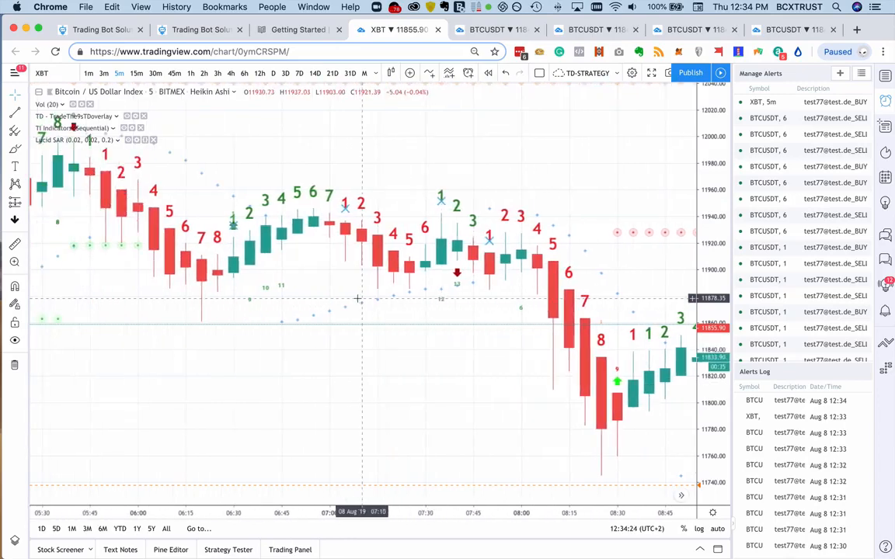
{"action": "scroll", "coordinate": [358, 299], "scroll_direction": "left", "scroll_amount": 4}
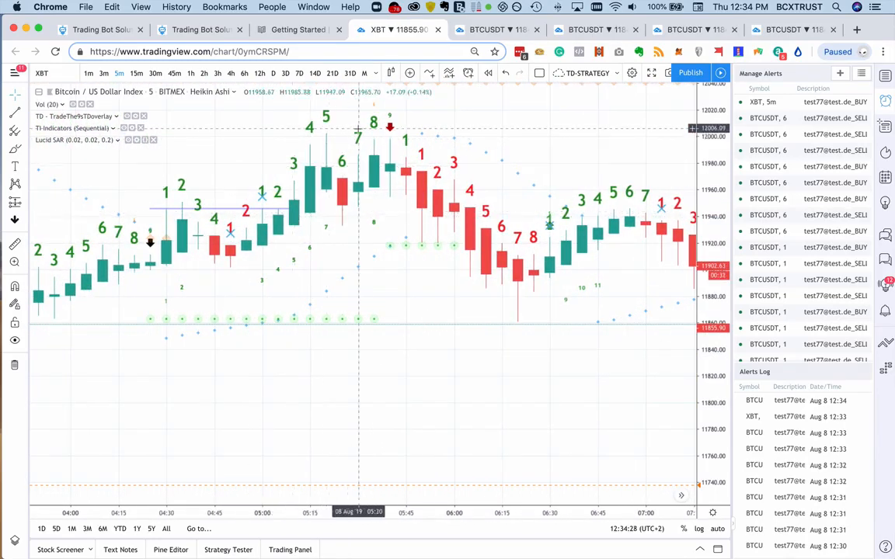
{"action": "scroll", "coordinate": [222, 264], "scroll_direction": "left", "scroll_amount": 7}
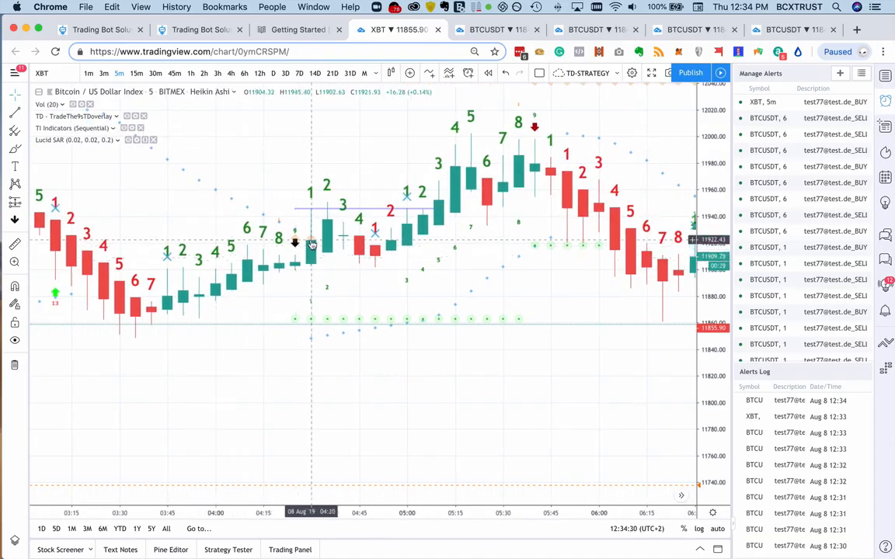
{"action": "scroll", "coordinate": [298, 215], "scroll_direction": "left", "scroll_amount": 8}
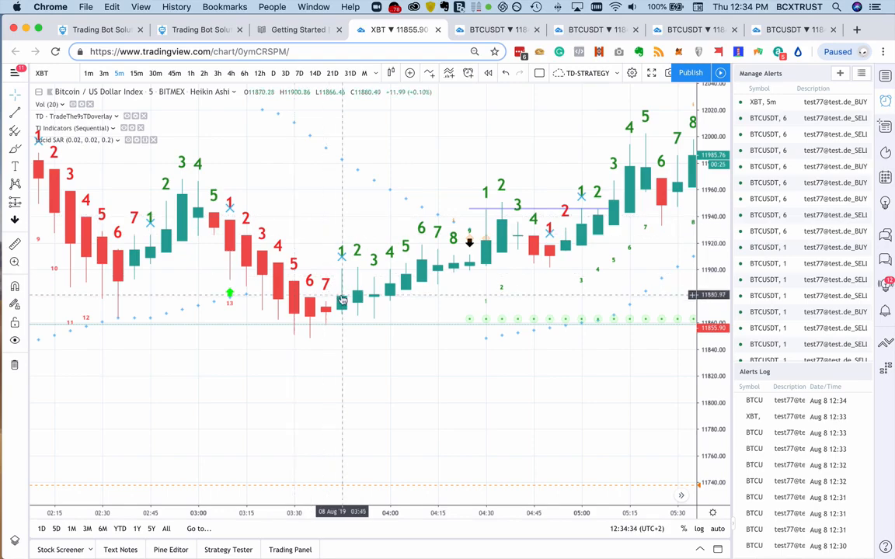
{"action": "scroll", "coordinate": [356, 272], "scroll_direction": "left", "scroll_amount": 12}
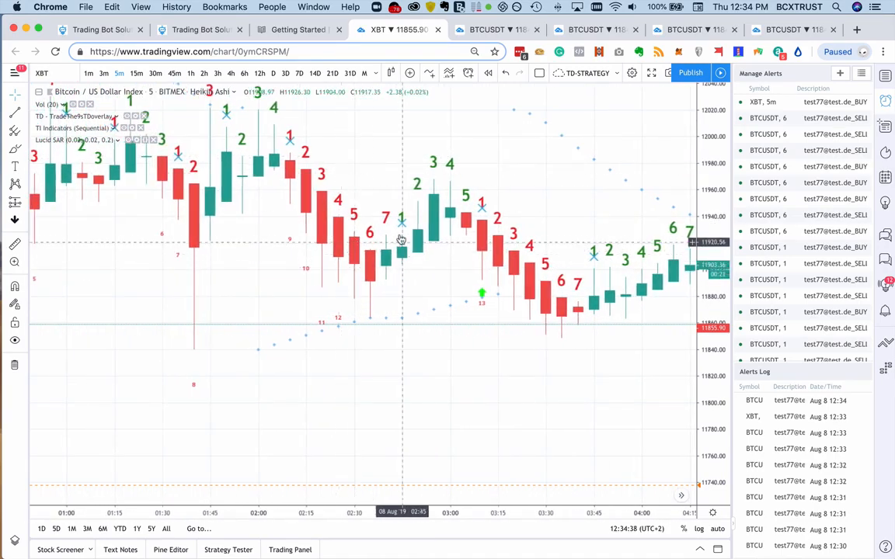
{"action": "scroll", "coordinate": [356, 205], "scroll_direction": "left", "scroll_amount": 12}
{"action": "scroll", "coordinate": [395, 242], "scroll_direction": "left", "scroll_amount": 9}
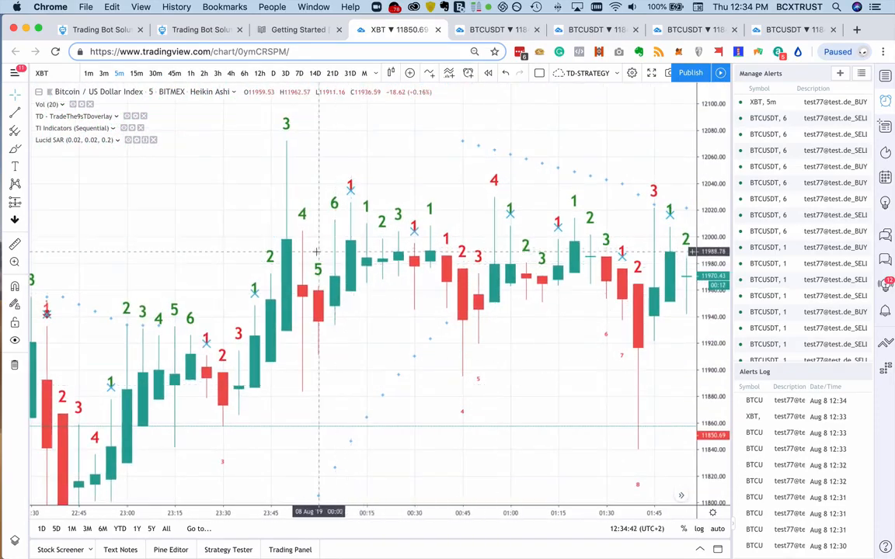
{"action": "scroll", "coordinate": [366, 242], "scroll_direction": "left", "scroll_amount": 15}
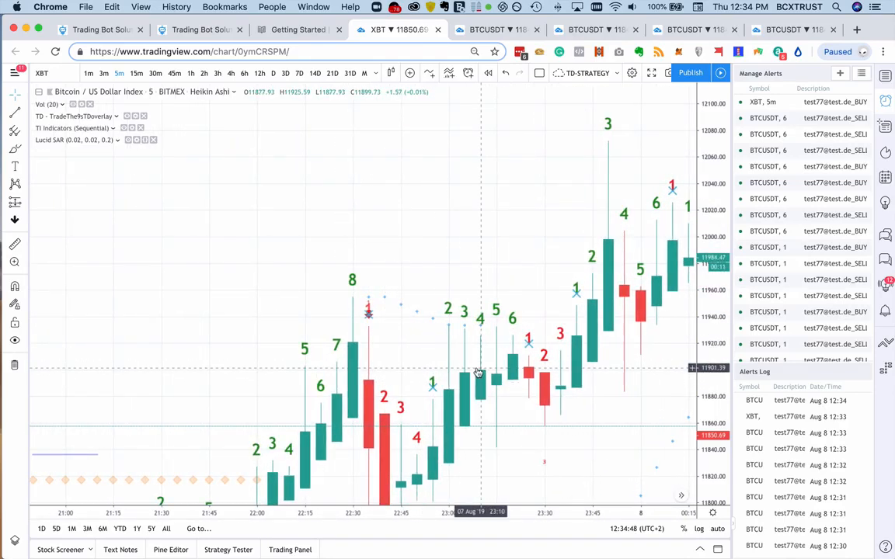
{"action": "scroll", "coordinate": [479, 374], "scroll_direction": "right", "scroll_amount": 20}
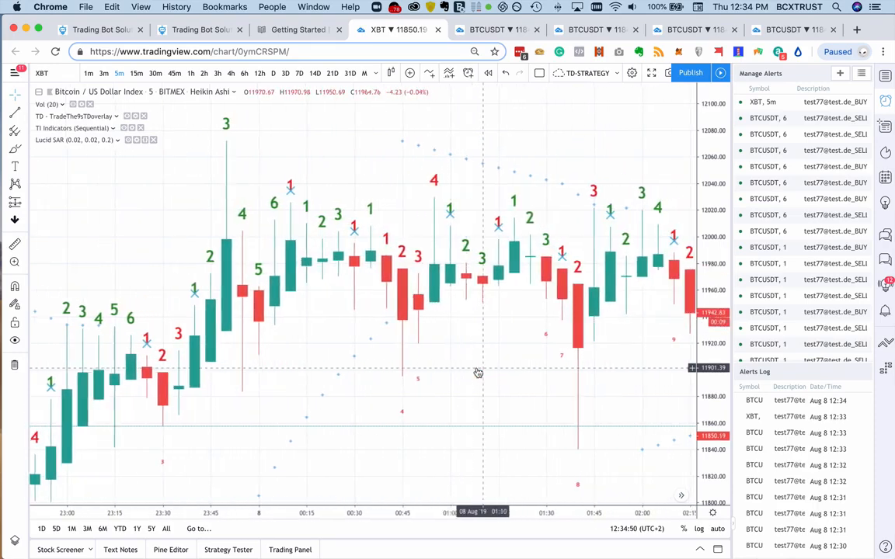
{"action": "scroll", "coordinate": [479, 374], "scroll_direction": "right", "scroll_amount": 20}
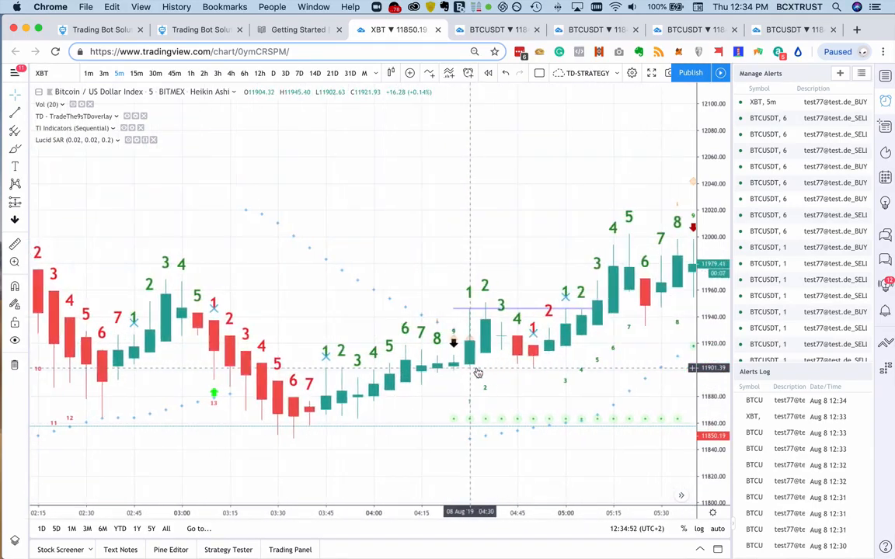
{"action": "scroll", "coordinate": [478, 374], "scroll_direction": "right", "scroll_amount": 20}
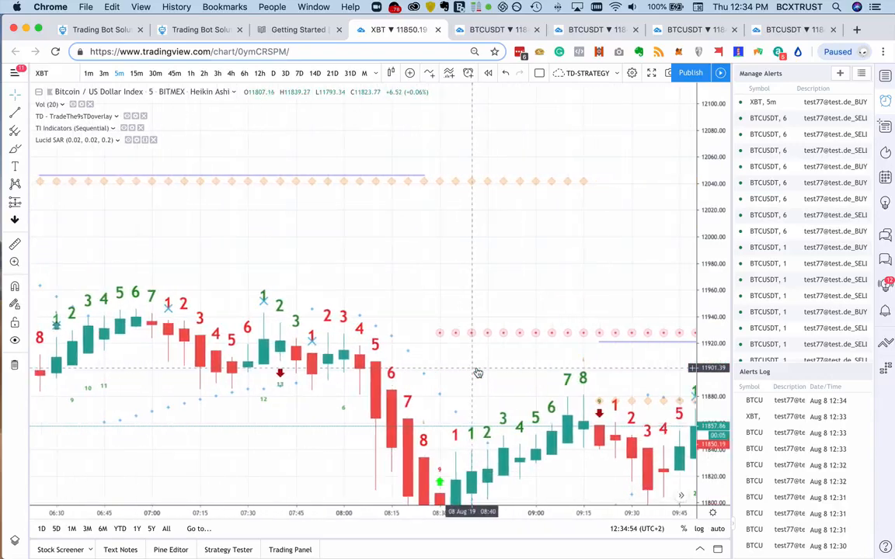
{"action": "scroll", "coordinate": [546, 397], "scroll_direction": "right", "scroll_amount": 20}
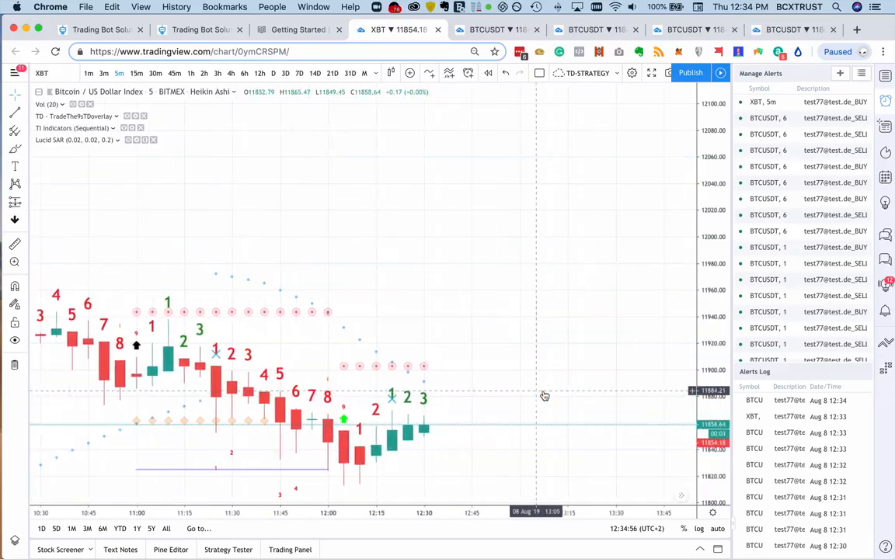
{"action": "left_click_drag", "start_coordinate": [504, 420], "coordinate": [565, 287]}
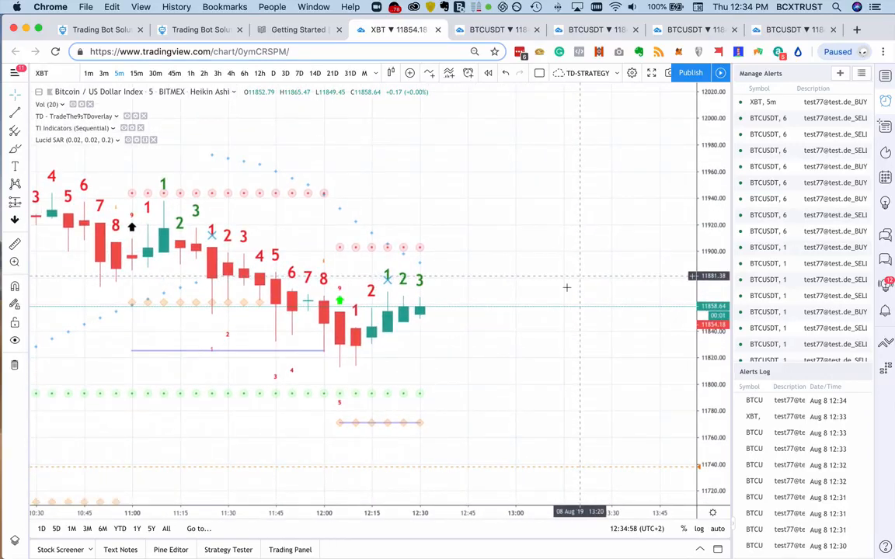
{"action": "scroll", "coordinate": [533, 330], "scroll_direction": "left", "scroll_amount": 6}
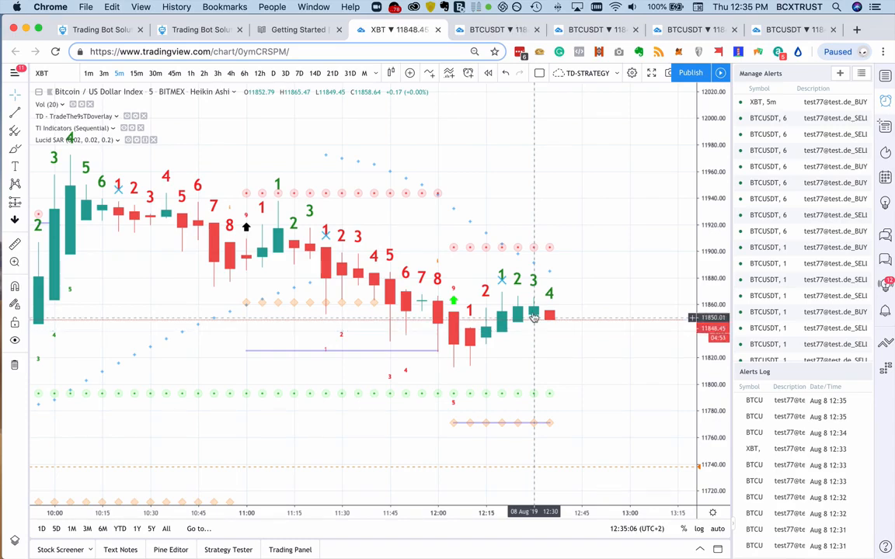
- Open a new alert on the Heikin Ashi XBT series to examine its conditions and options, and close it without creating it
{"action": "right_click", "coordinate": [518, 314]}
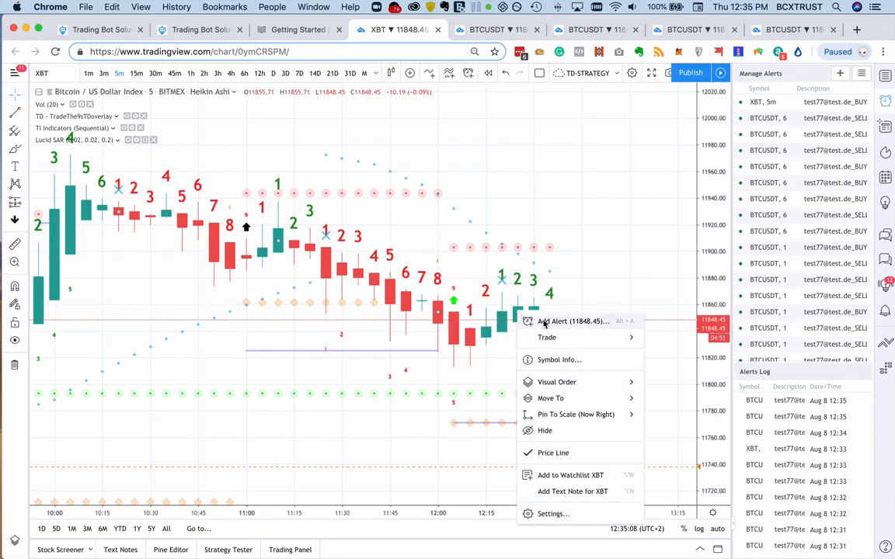
{"action": "left_click", "coordinate": [545, 323]}
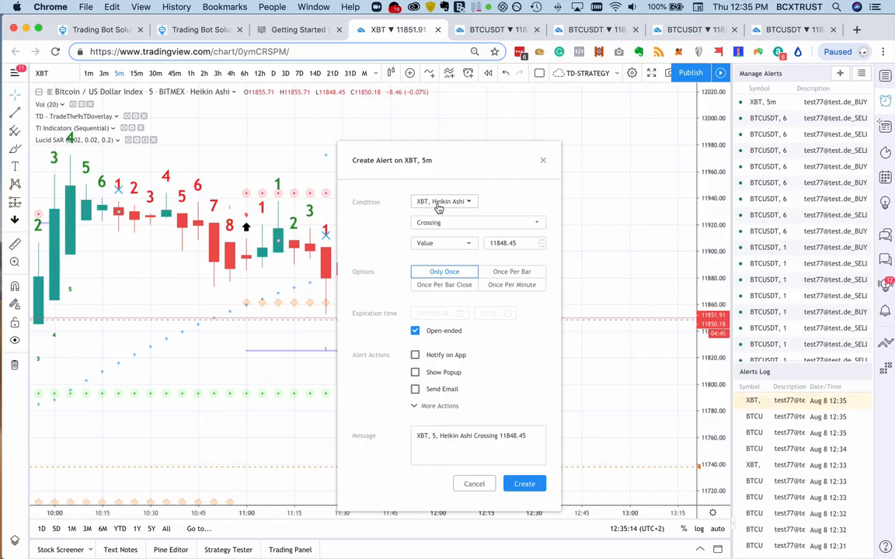
{"action": "left_click", "coordinate": [542, 162]}
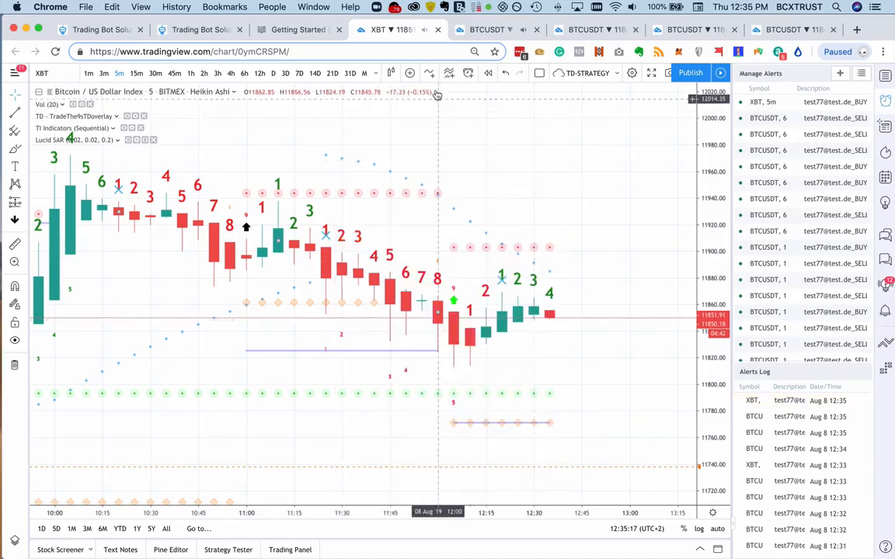
- Change the XBT chart style from Heikin Ashi to Candles
{"action": "left_click", "coordinate": [392, 73]}
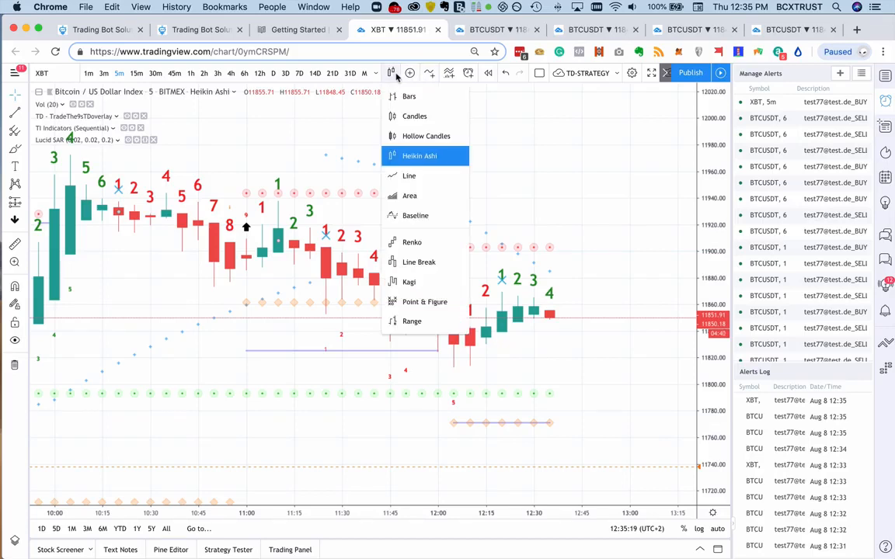
{"action": "left_click", "coordinate": [417, 116]}
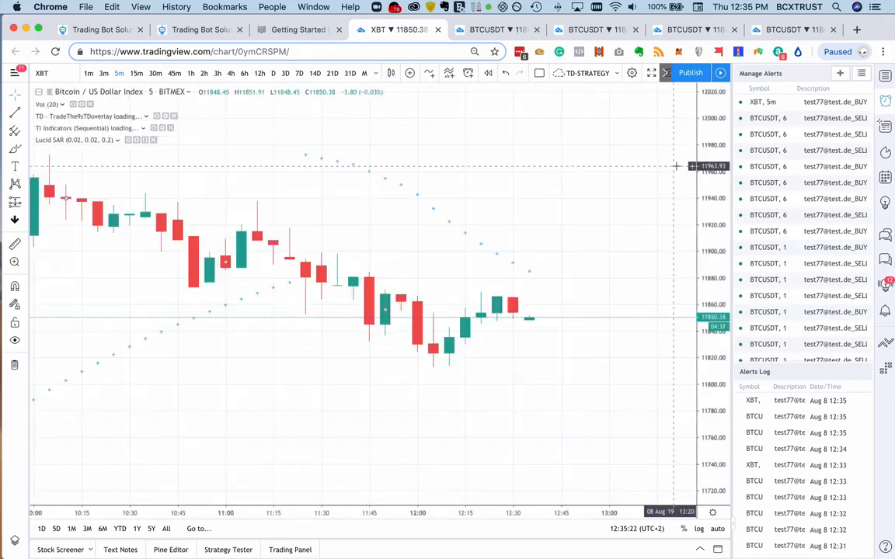
{"action": "scroll", "coordinate": [614, 215], "scroll_direction": "left", "scroll_amount": 2}
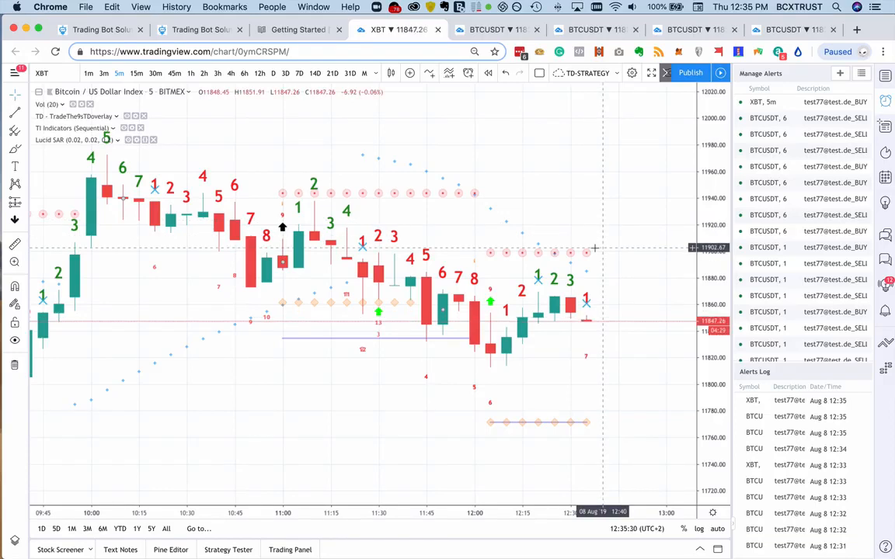
- Open a new alert on the regular XBT candles to examine its trigger options and alert actions, and cancel it
{"action": "right_click", "coordinate": [555, 309]}
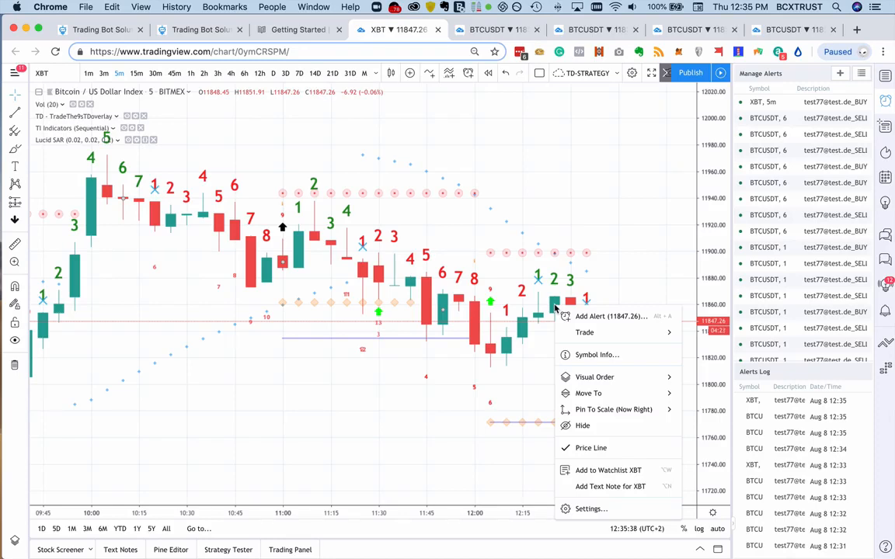
{"action": "left_click", "coordinate": [601, 319]}
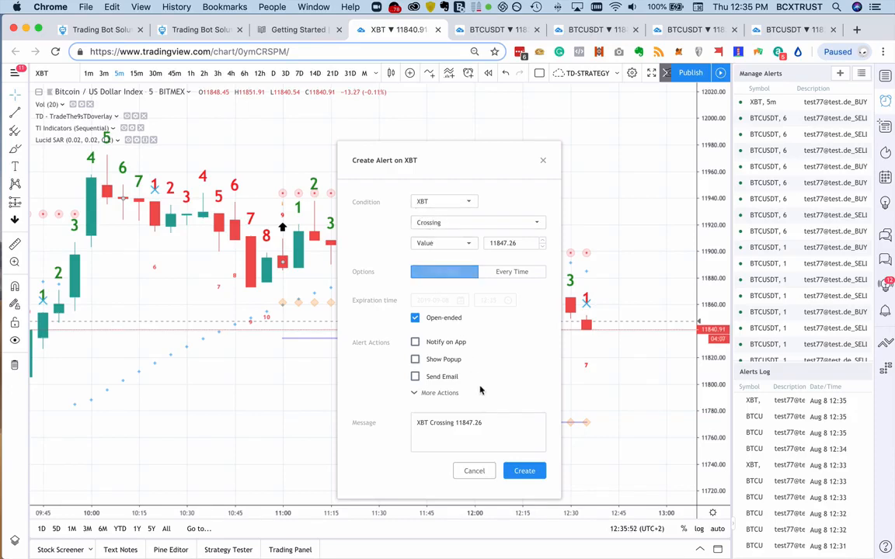
{"action": "left_click", "coordinate": [474, 471]}
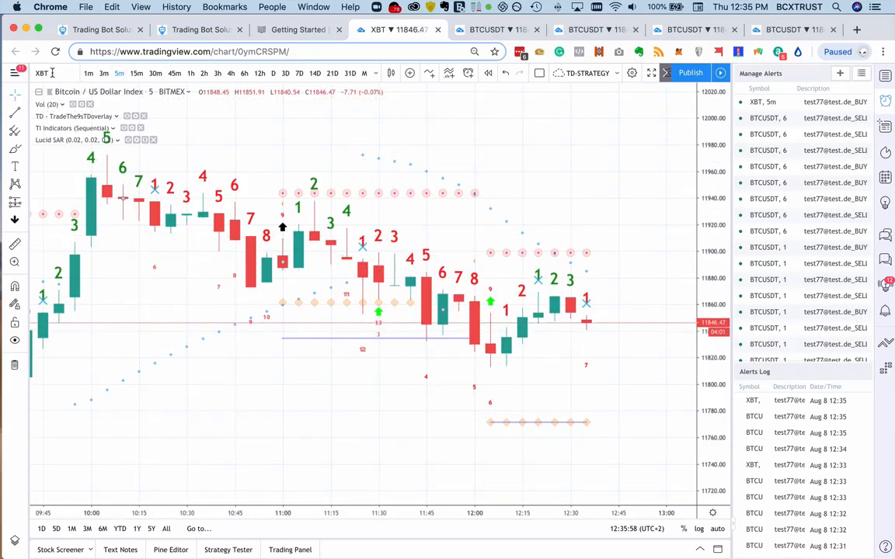
- Check the exchange and currency pair in the new bot form, and search the XBT chart's symbols for USDTB
{"action": "left_click", "coordinate": [175, 29]}
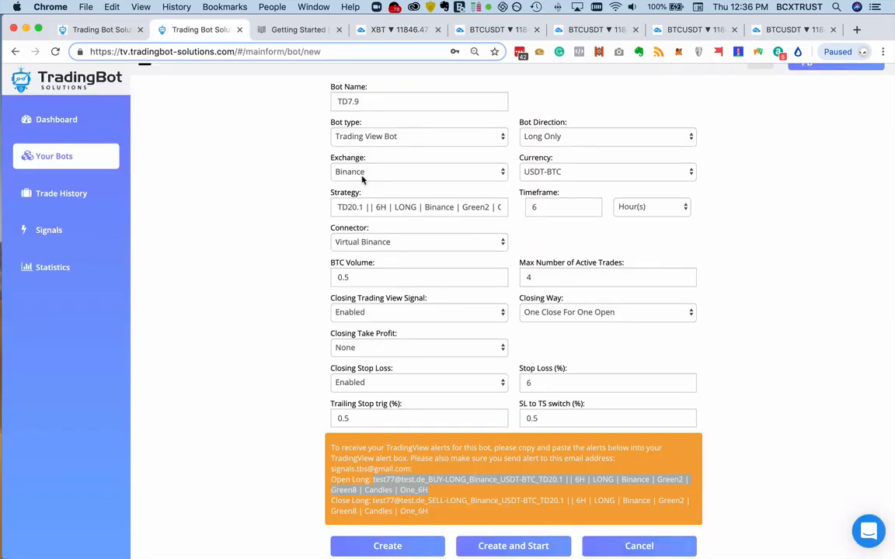
{"action": "left_click", "coordinate": [353, 29]}
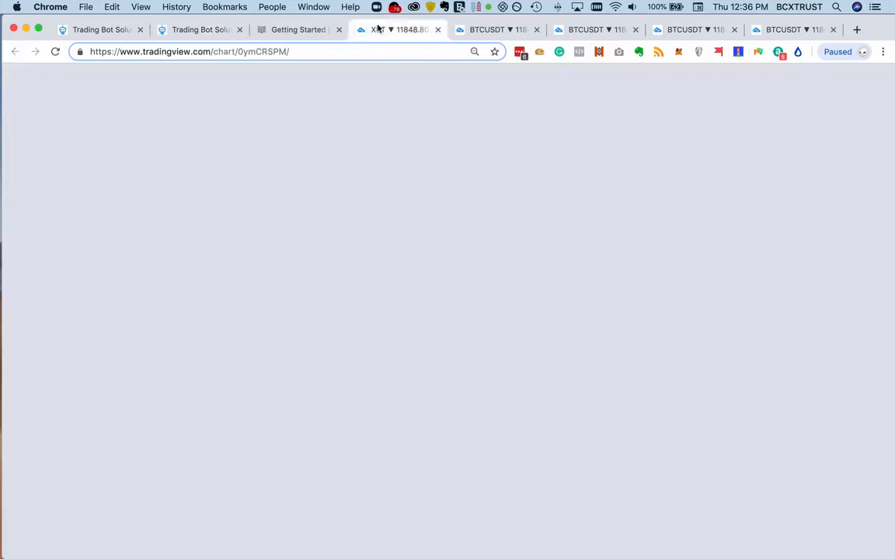
{"action": "left_click", "coordinate": [46, 73]}
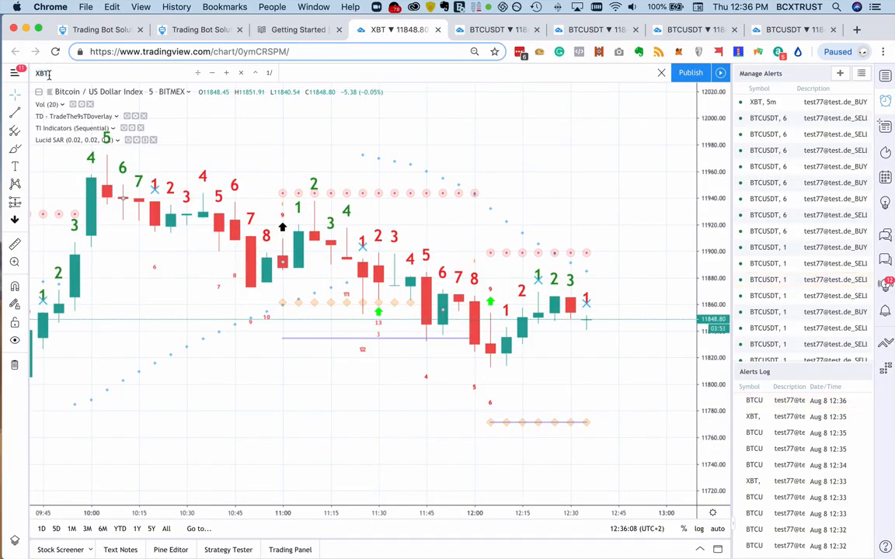
{"action": "type", "text": "USDT"}
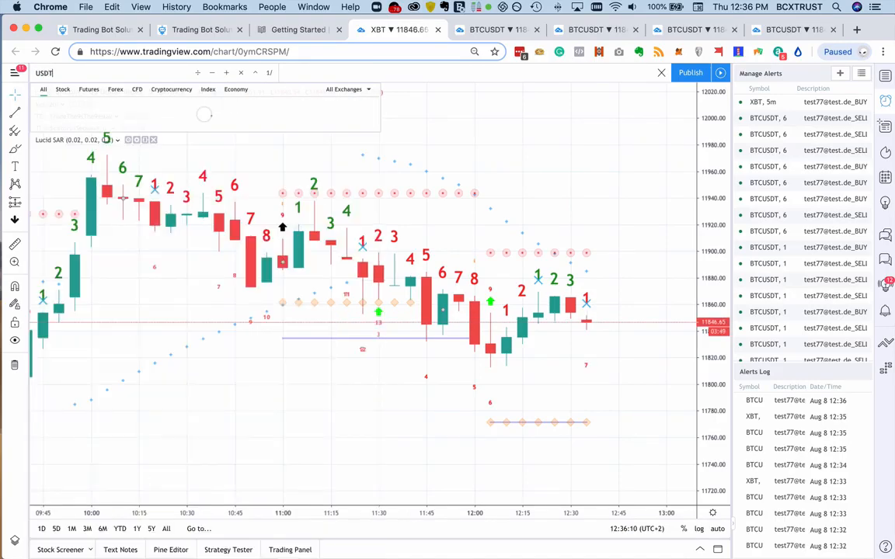
{"action": "type", "text": "B"}
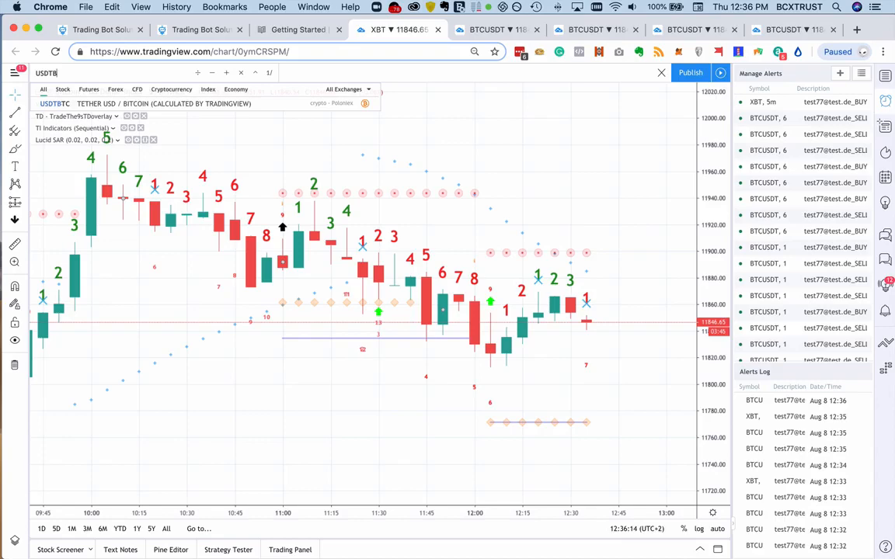
- Search the chart's symbols for BTCUSDT and load the Bitcoin / TetherUS pair from Binance
{"action": "key", "text": "BackSpace"}
{"action": "key", "text": "BackSpace"}
{"action": "key", "text": "BackSpace"}
{"action": "key", "text": "BackSpace"}
{"action": "key", "text": "BackSpace"}
{"action": "type", "text": "B"}
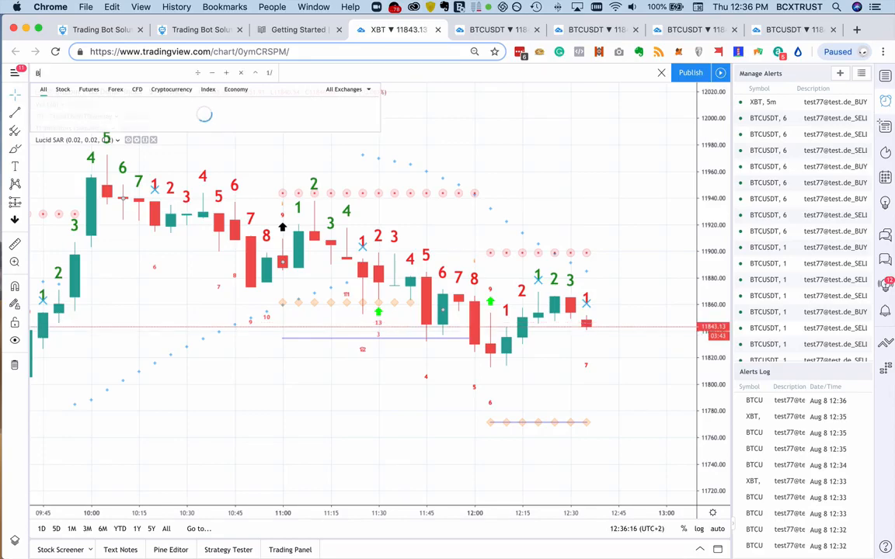
{"action": "type", "text": "TCUSDT"}
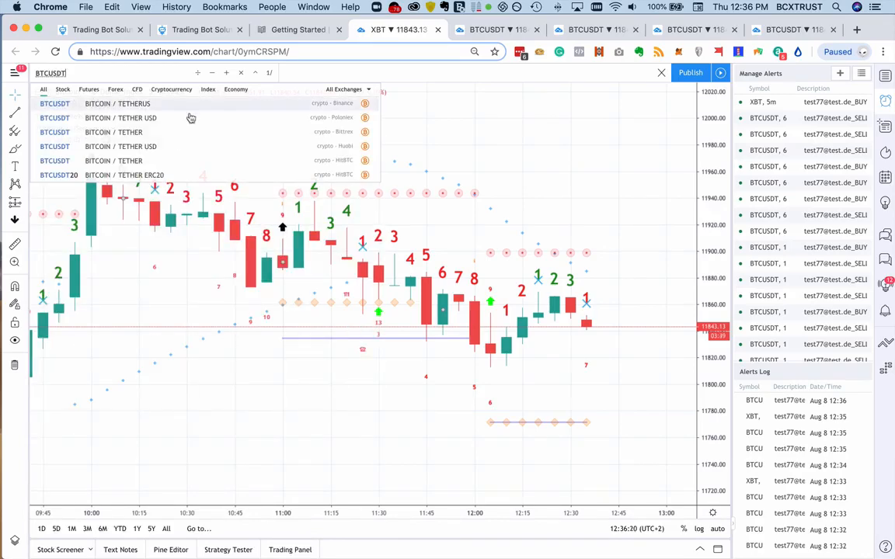
{"action": "left_click", "coordinate": [226, 109]}
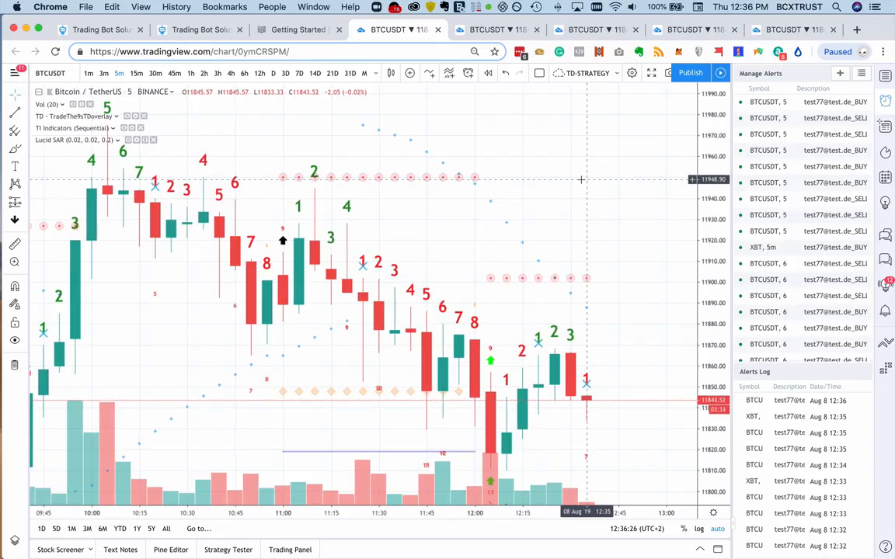
- Switch the Binance BTCUSDT chart to the 6-hour timeframe and examine the numbered candles of the latest move
{"action": "scroll", "coordinate": [581, 179], "scroll_direction": "left", "scroll_amount": 5}
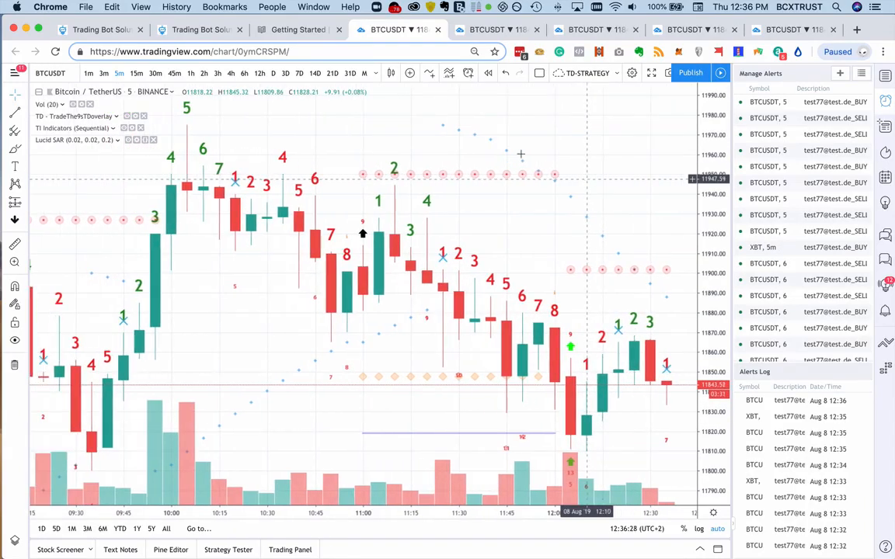
{"action": "left_click", "coordinate": [244, 74]}
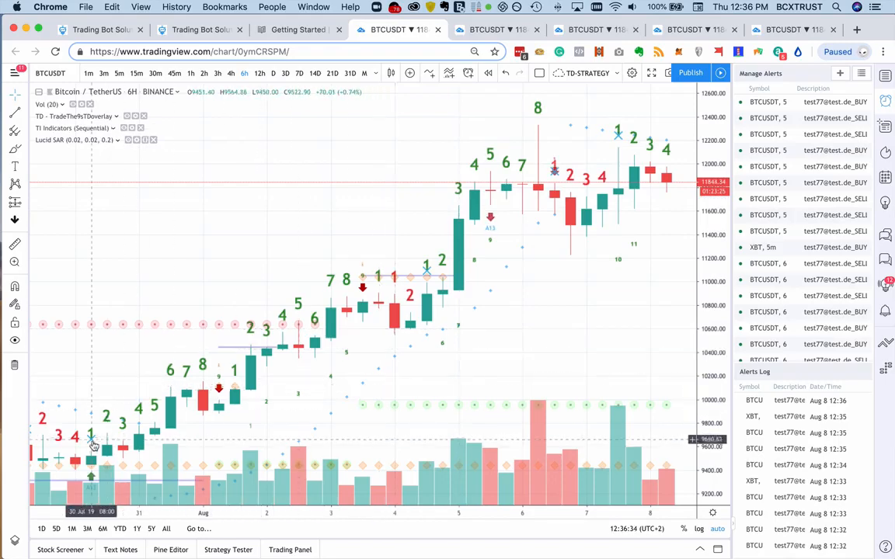
{"action": "scroll", "coordinate": [141, 444], "scroll_direction": "left", "scroll_amount": 2}
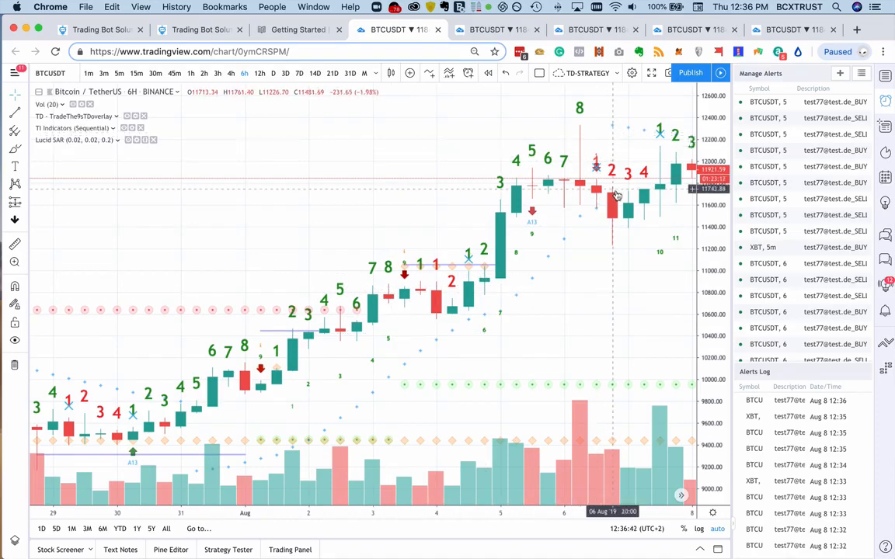
{"action": "scroll", "coordinate": [617, 183], "scroll_direction": "right", "scroll_amount": 2}
{"action": "scroll", "coordinate": [617, 195], "scroll_direction": "right", "scroll_amount": 8}
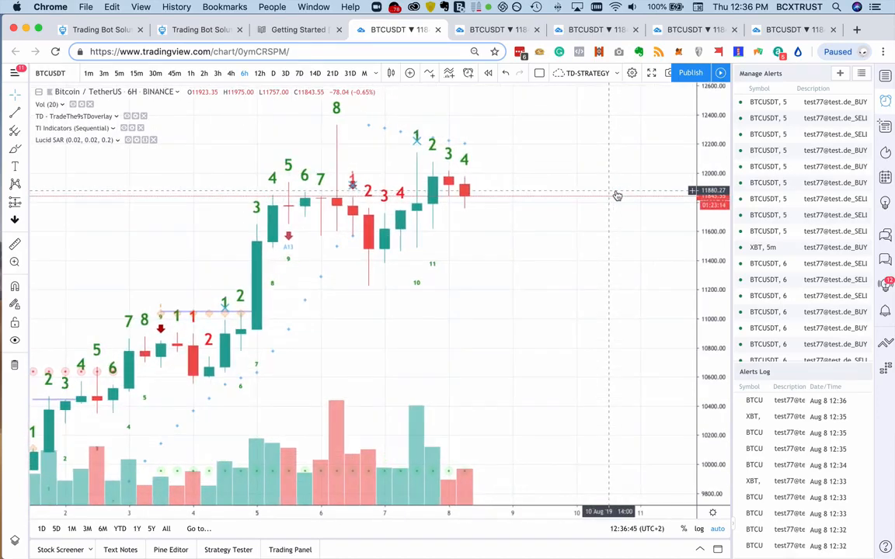
- Start a new alert on the BTCUSDT candles with TI Indicators (Sequential) and the green Setup 2 as its condition
{"action": "right_click", "coordinate": [434, 189]}
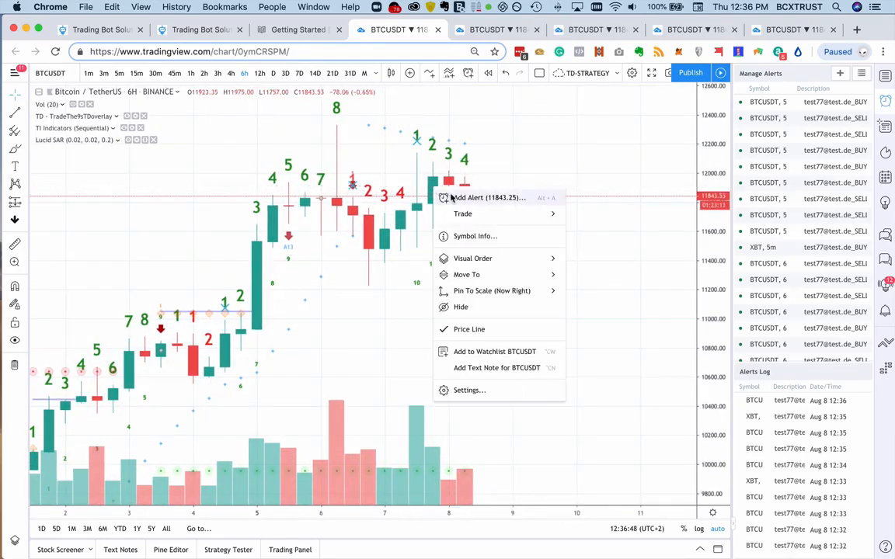
{"action": "left_click", "coordinate": [451, 198]}
{"action": "left_click", "coordinate": [419, 201]}
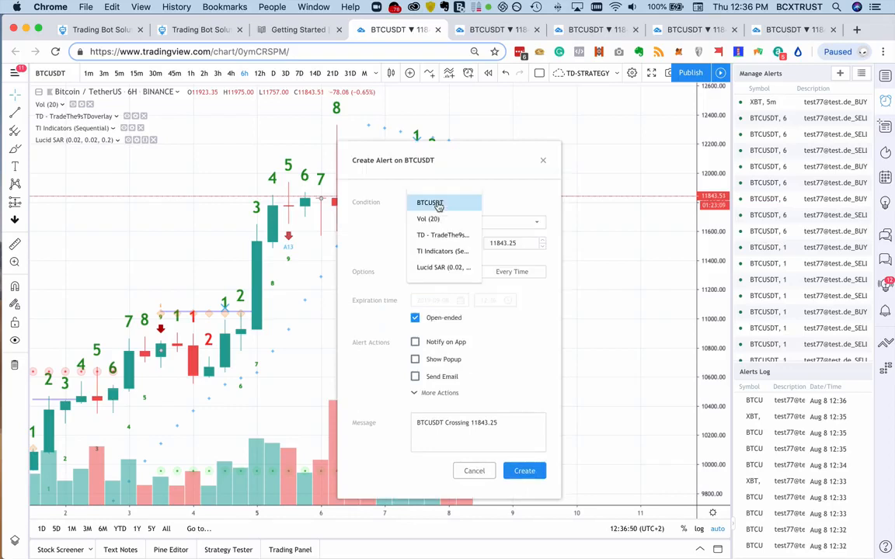
{"action": "left_click", "coordinate": [447, 251]}
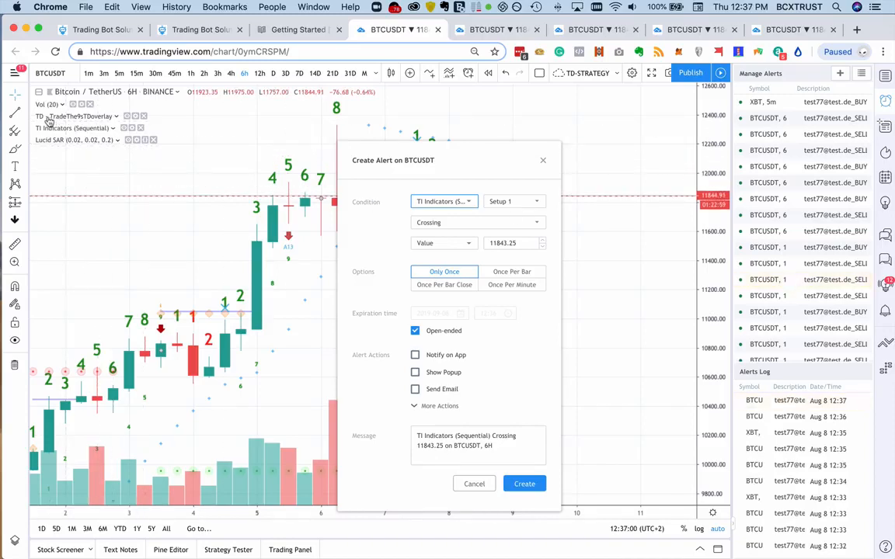
{"action": "left_click", "coordinate": [507, 201]}
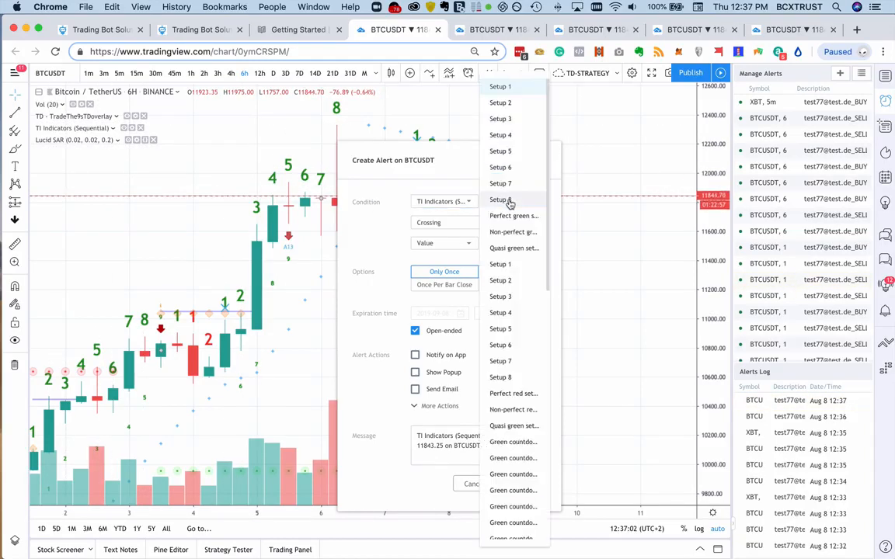
{"action": "left_click", "coordinate": [513, 102]}
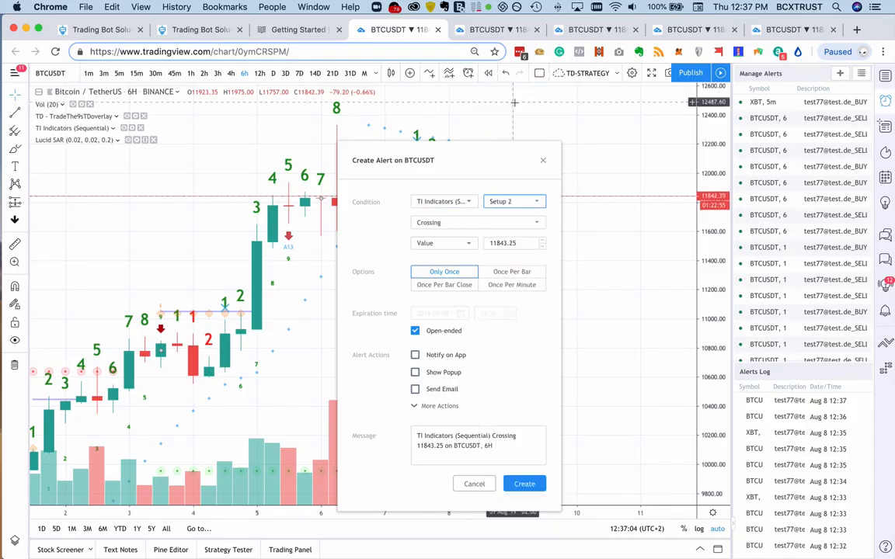
- Set the Setup 2 alert condition to Greater Than a value of 0
{"action": "left_click", "coordinate": [484, 224]}
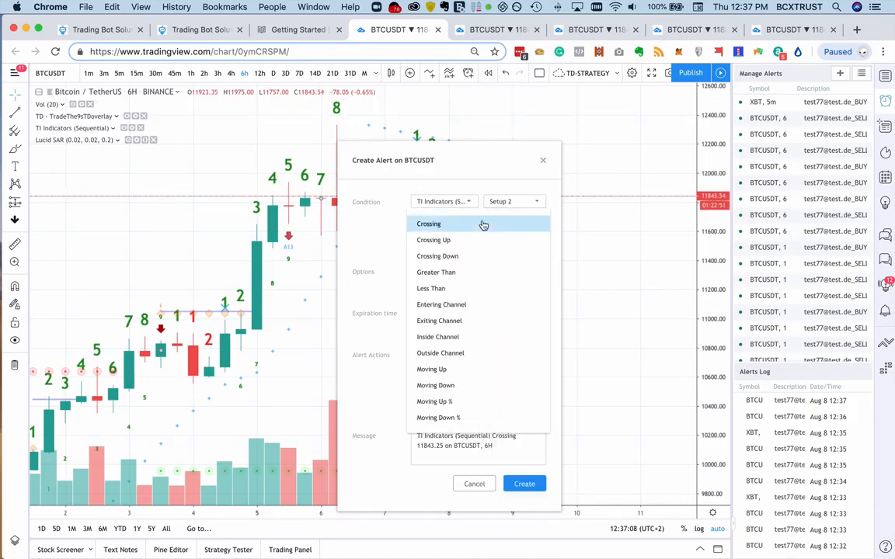
{"action": "left_click", "coordinate": [501, 272]}
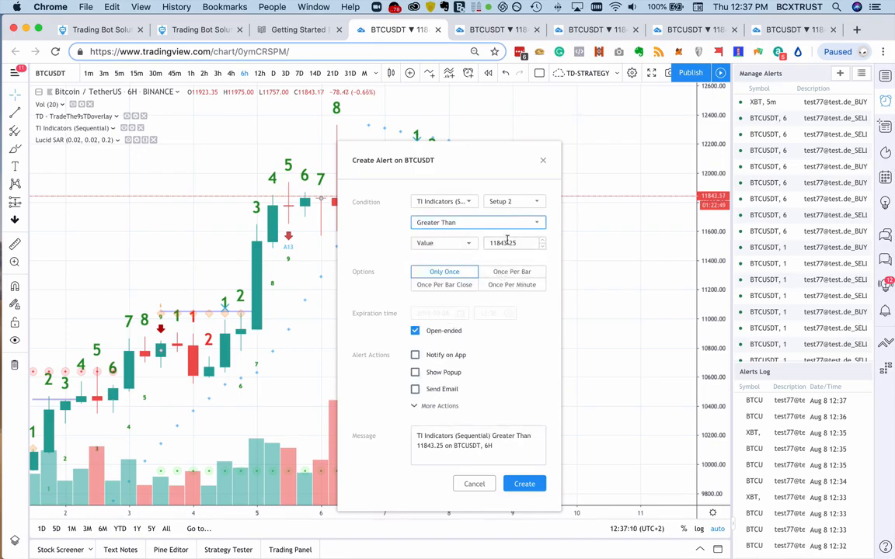
{"action": "left_click", "coordinate": [521, 243]}
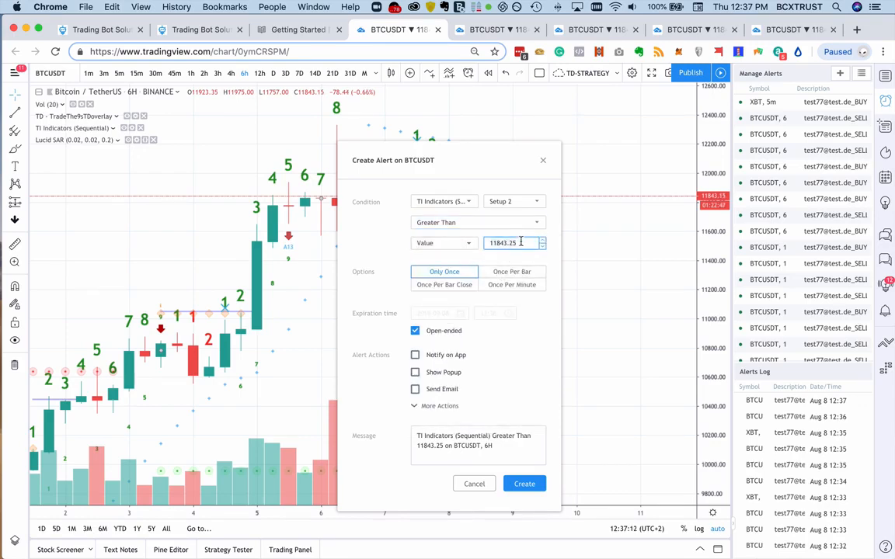
{"action": "key", "text": "super+a"}
{"action": "type", "text": "0"}
{"action": "left_click", "coordinate": [522, 339]}
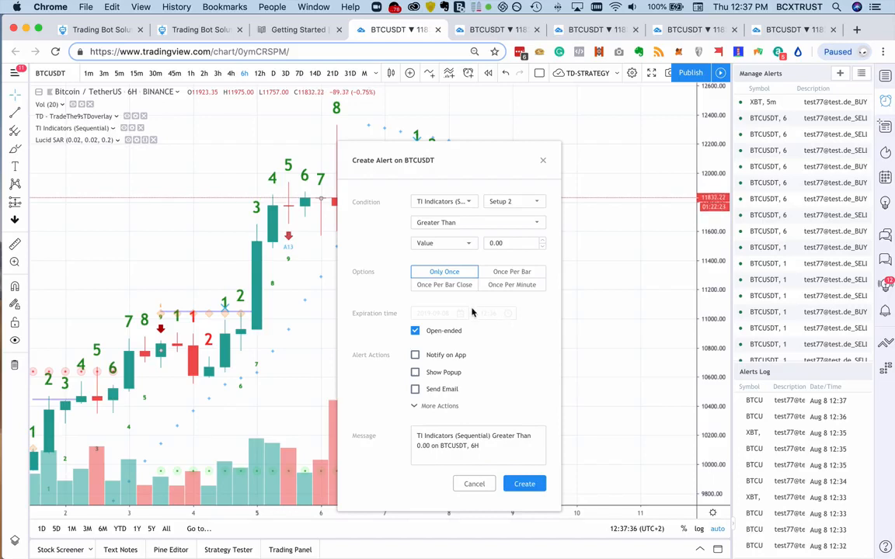
- Make the Setup 2 alert trigger Once Per Bar Close and turn off its Play Sound action
{"action": "left_click", "coordinate": [441, 287]}
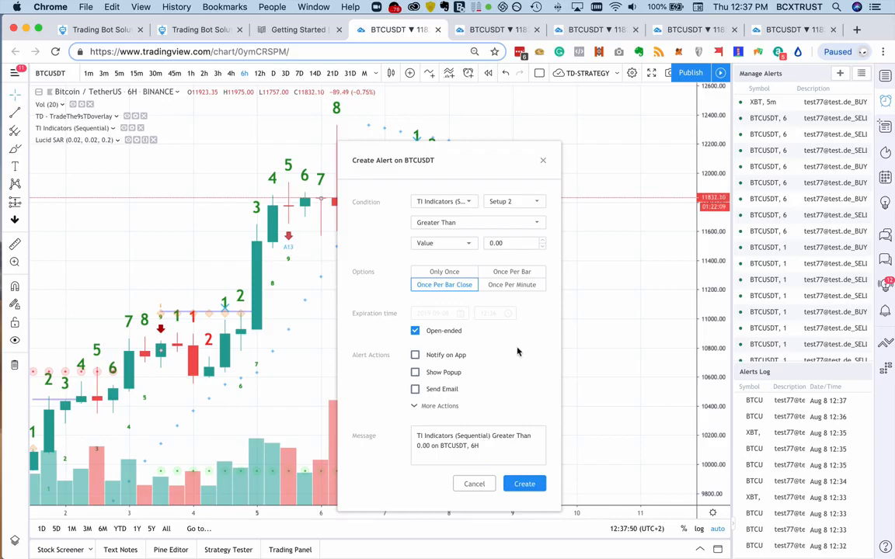
{"action": "left_click", "coordinate": [436, 406]}
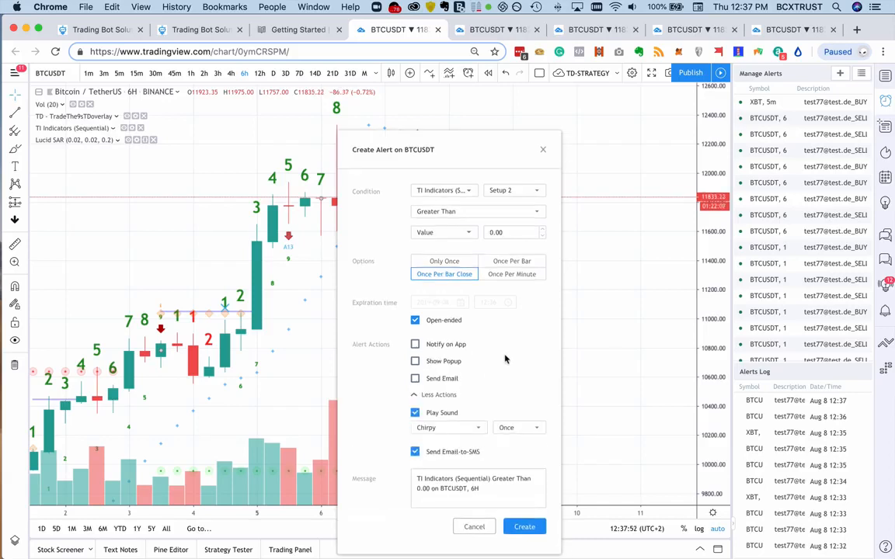
{"action": "left_click", "coordinate": [417, 413]}
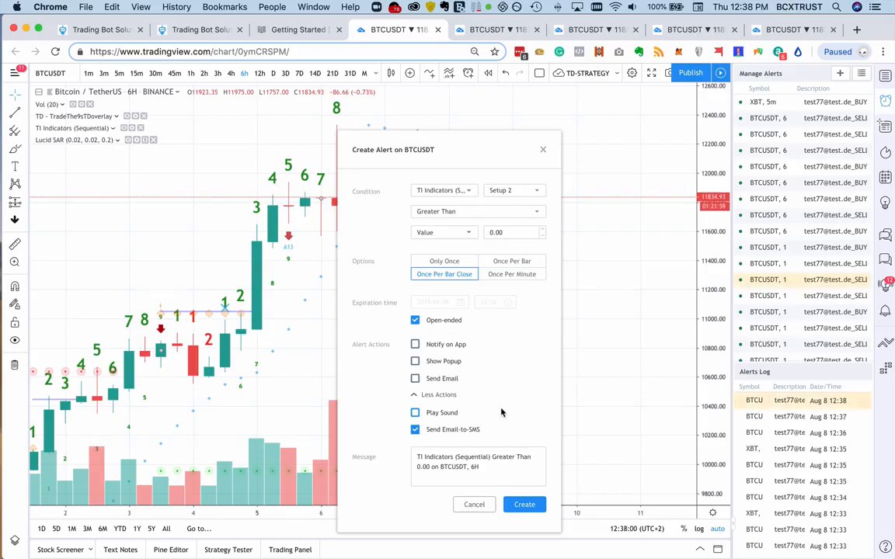
- Replace the alert message with the Open Long text from the new bot form and create the alert despite the repainting warning
{"action": "left_click", "coordinate": [495, 467]}
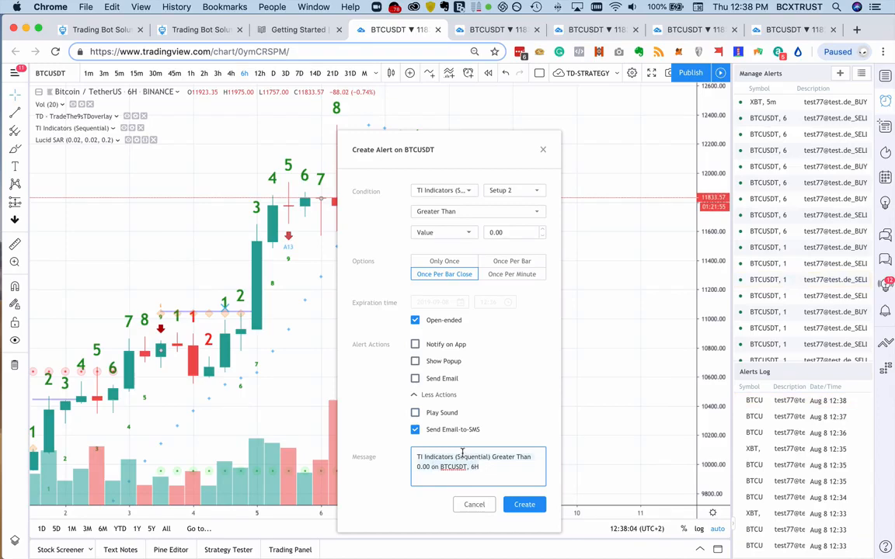
{"action": "left_click", "coordinate": [177, 30]}
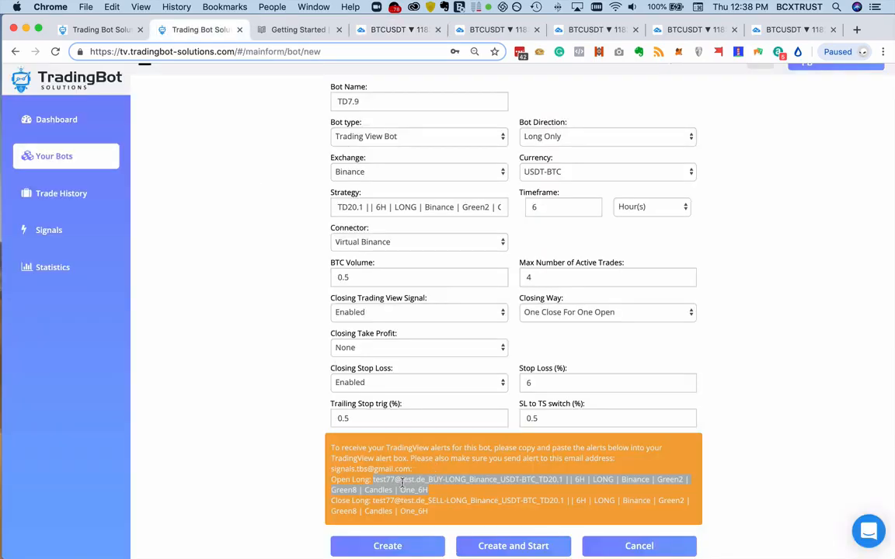
{"action": "left_click", "coordinate": [359, 31]}
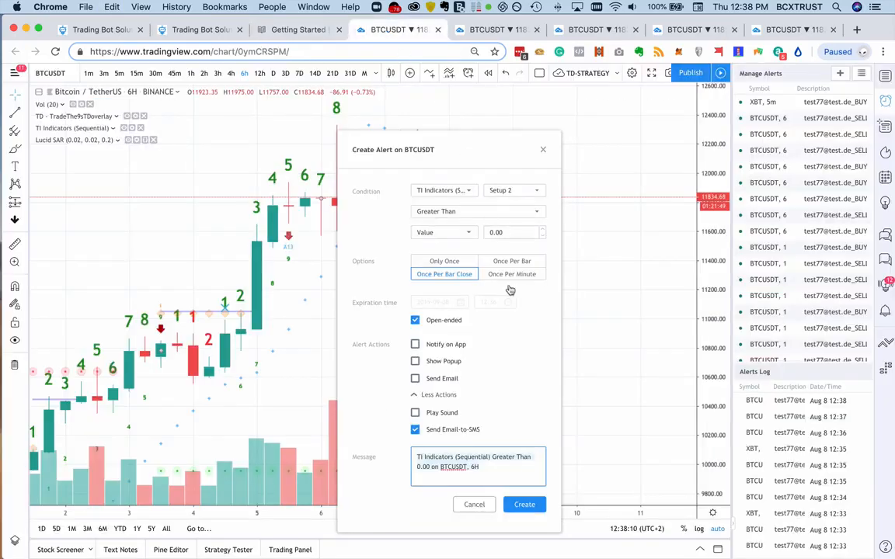
{"action": "key", "text": "super+a"}
{"action": "key", "text": "super+v"}
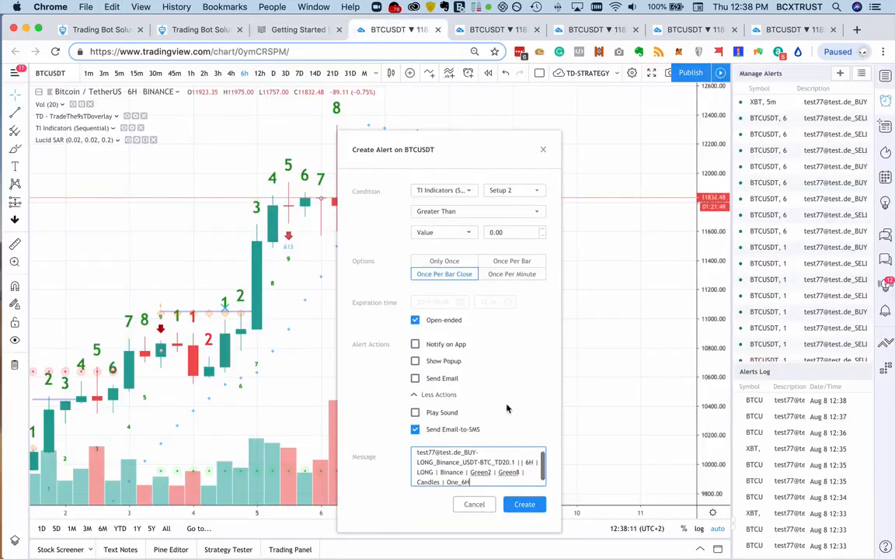
{"action": "left_click", "coordinate": [524, 506]}
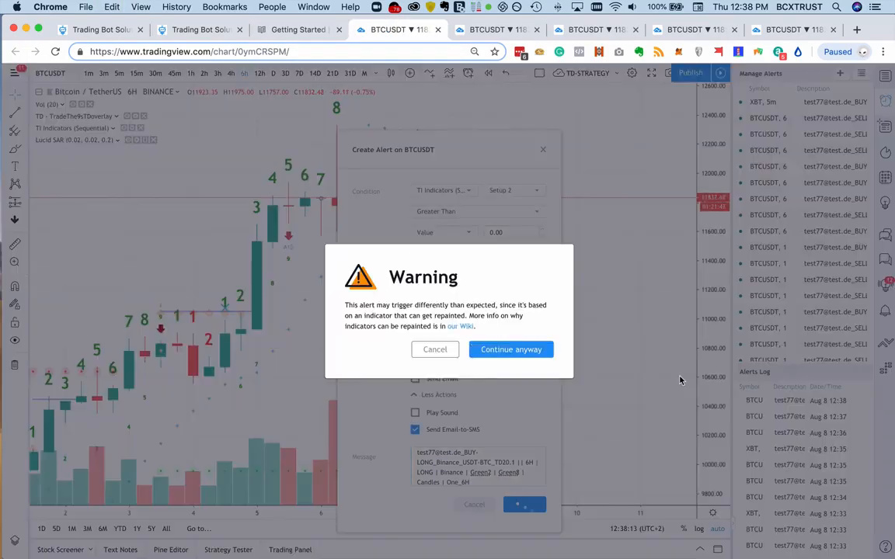
{"action": "left_click", "coordinate": [532, 349]}
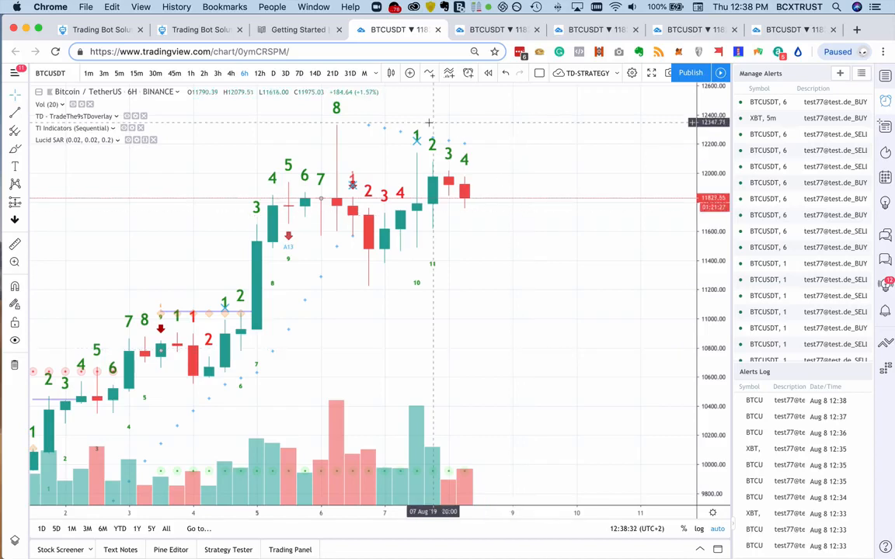
- Copy the Close Long alert text from the new bot form and return to the BTCUSDT chart
{"action": "left_click", "coordinate": [195, 29]}
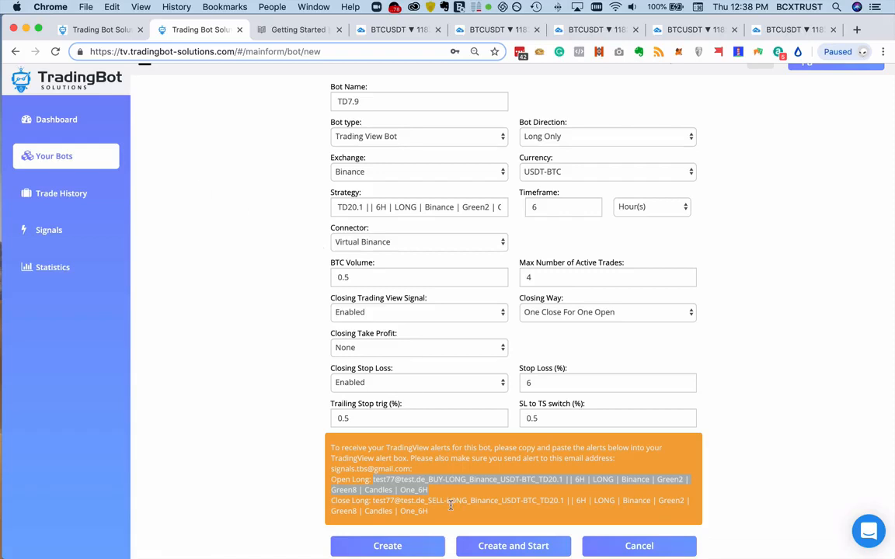
{"action": "left_click_drag", "start_coordinate": [430, 512], "coordinate": [373, 501]}
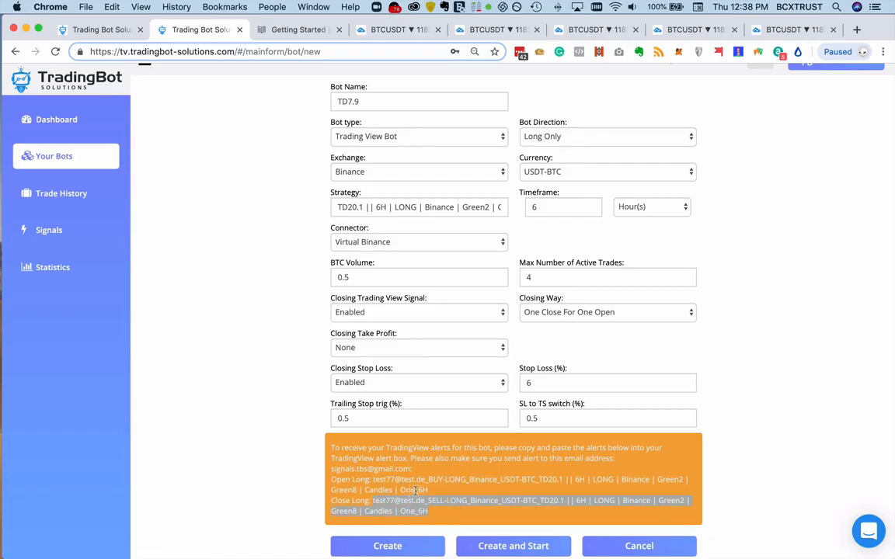
{"action": "left_click", "coordinate": [396, 29]}
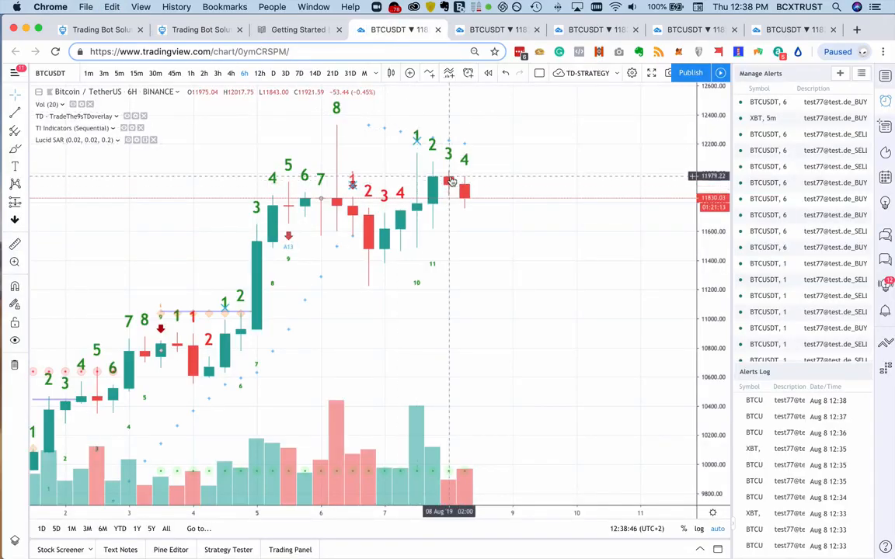
- Start a second BTCUSDT alert with TI Indicators (Sequential) and the green Setup 8 as its condition
{"action": "right_click", "coordinate": [450, 179]}
{"action": "left_click", "coordinate": [475, 186]}
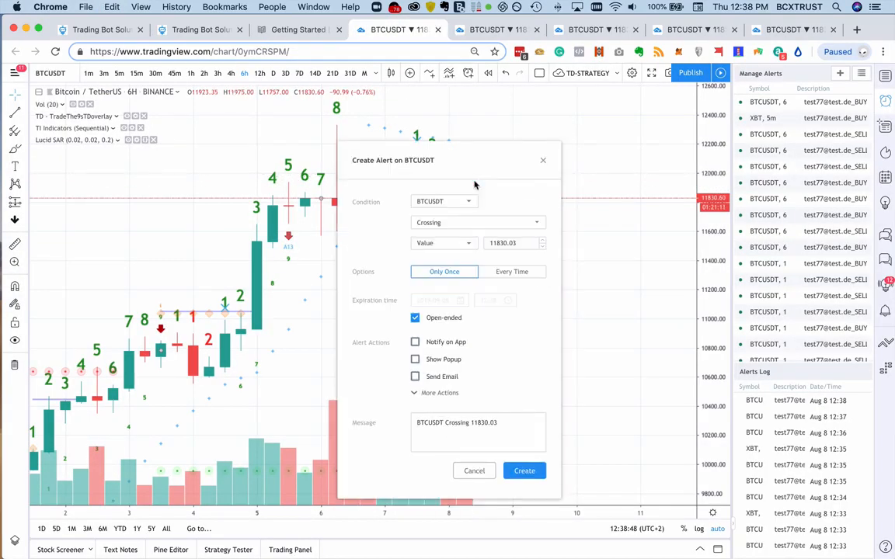
{"action": "left_click", "coordinate": [431, 202]}
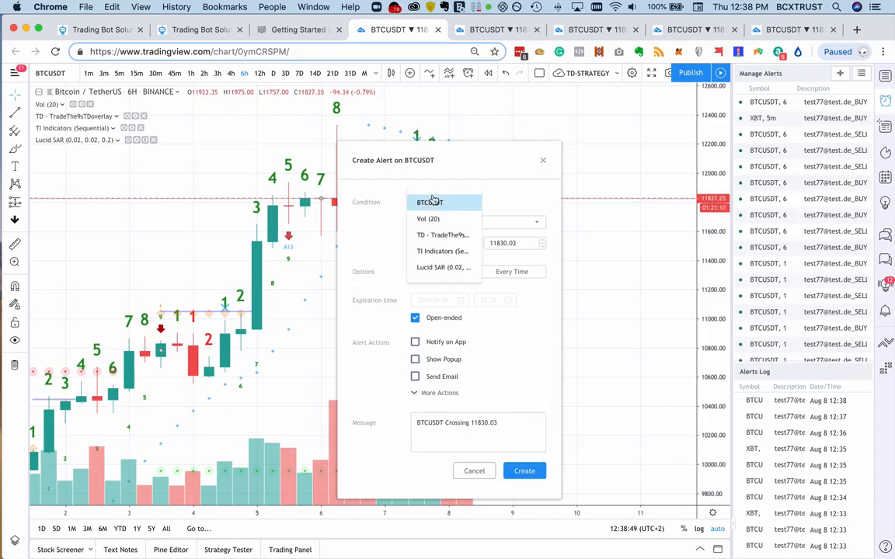
{"action": "left_click", "coordinate": [443, 251]}
{"action": "left_click", "coordinate": [512, 201]}
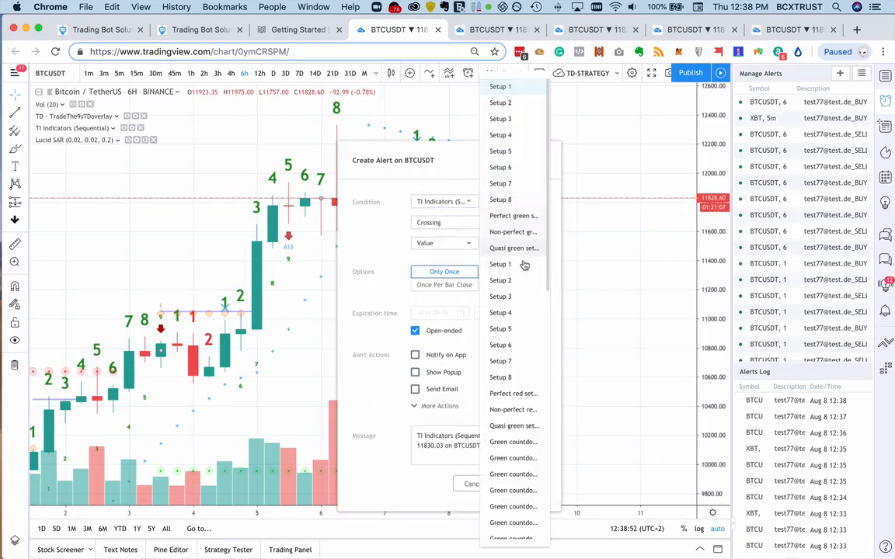
{"action": "left_click", "coordinate": [522, 201]}
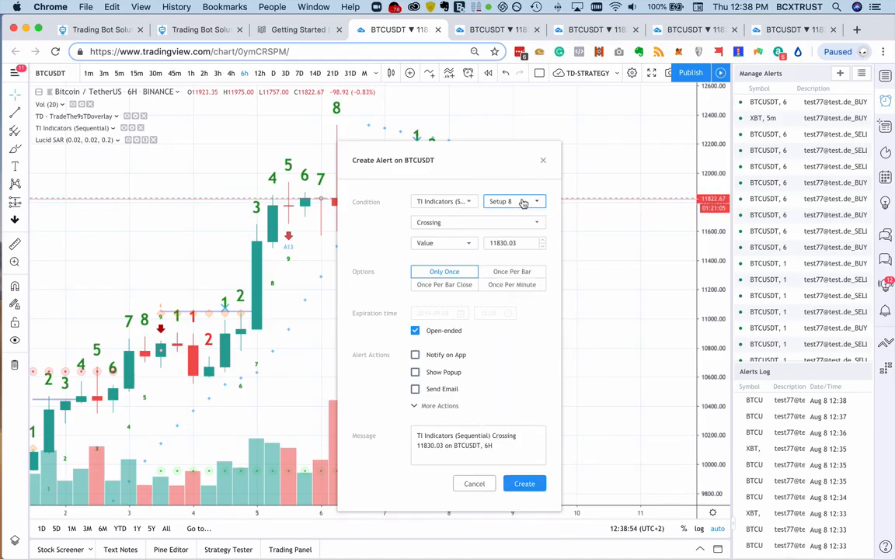
- Set the Setup 8 alert condition to Greater Than 0, triggering Once Per Bar Close
{"action": "left_click", "coordinate": [486, 224]}
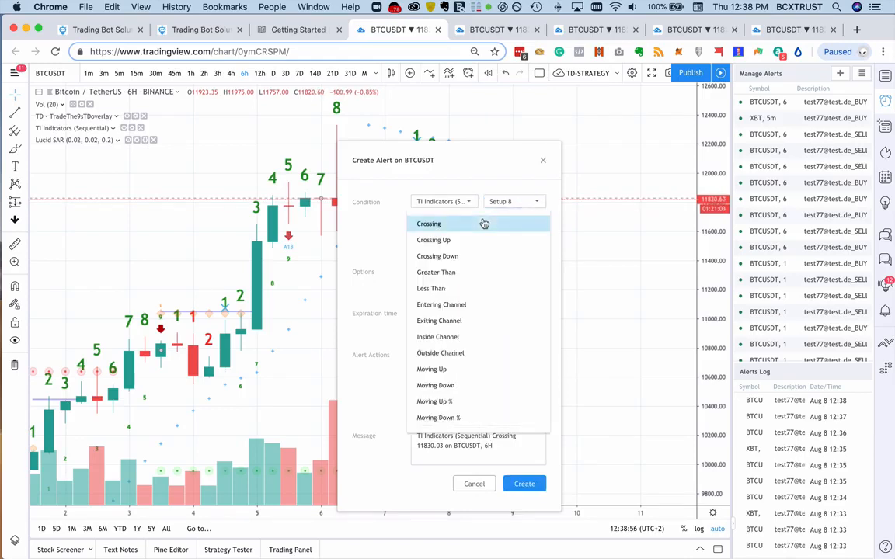
{"action": "left_click", "coordinate": [479, 272]}
{"action": "left_click", "coordinate": [519, 243]}
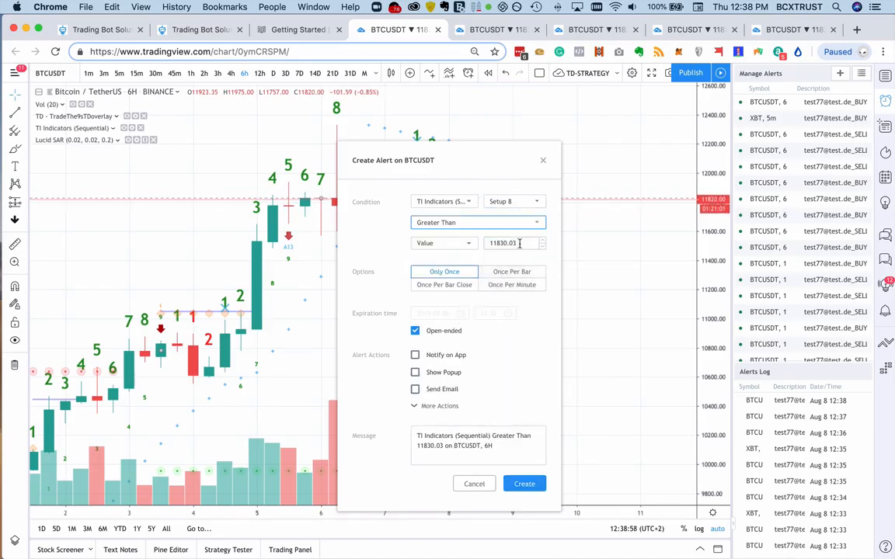
{"action": "double_click", "coordinate": [520, 243]}
{"action": "type", "text": "0"}
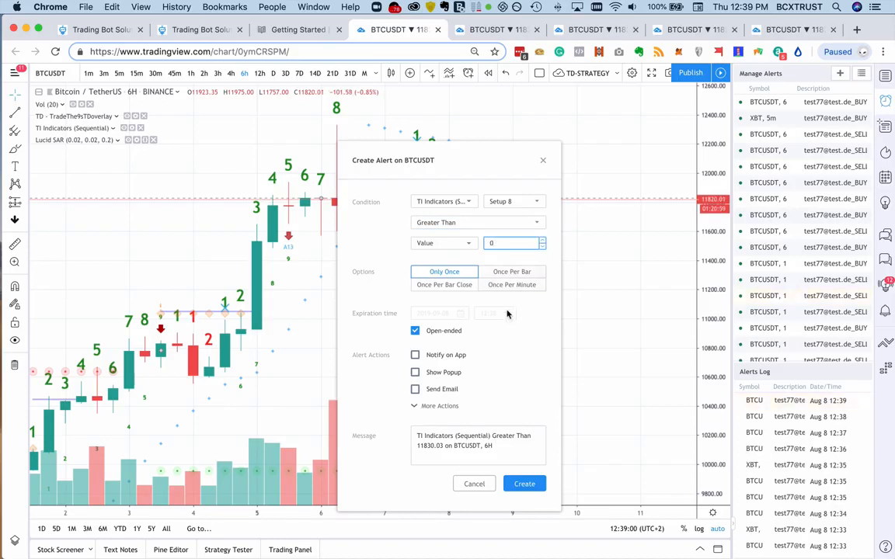
{"action": "left_click", "coordinate": [452, 293]}
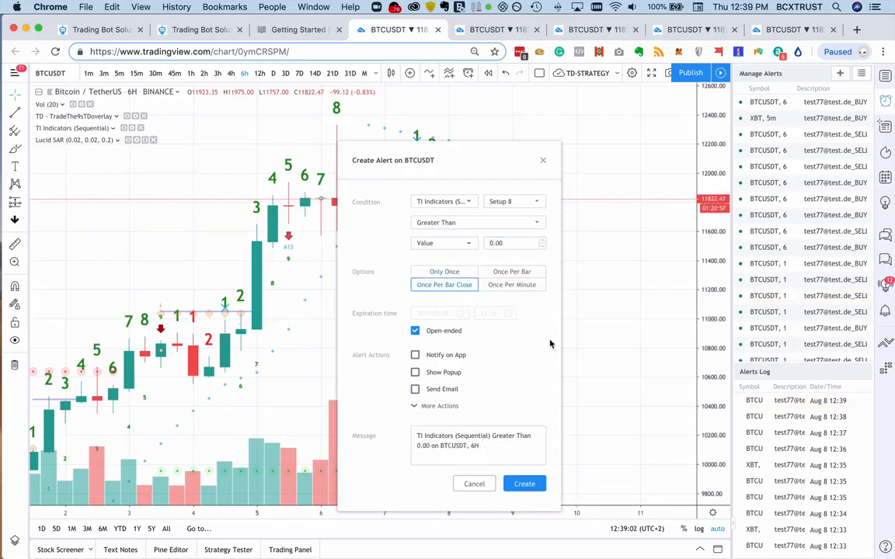
- Enable Send Email-to-SMS for the Setup 8 alert and leave Send Email disabled
{"action": "left_click", "coordinate": [420, 406]}
{"action": "left_click", "coordinate": [460, 440]}
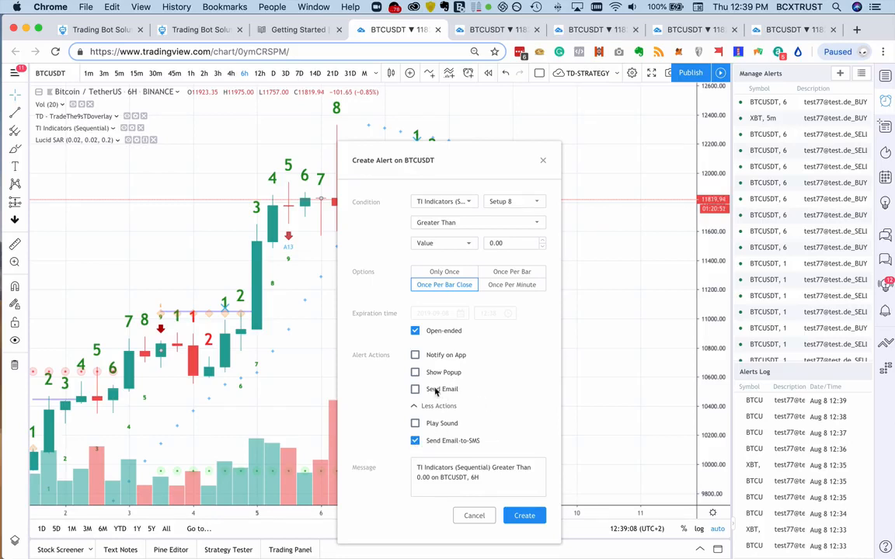
{"action": "left_click", "coordinate": [416, 389]}
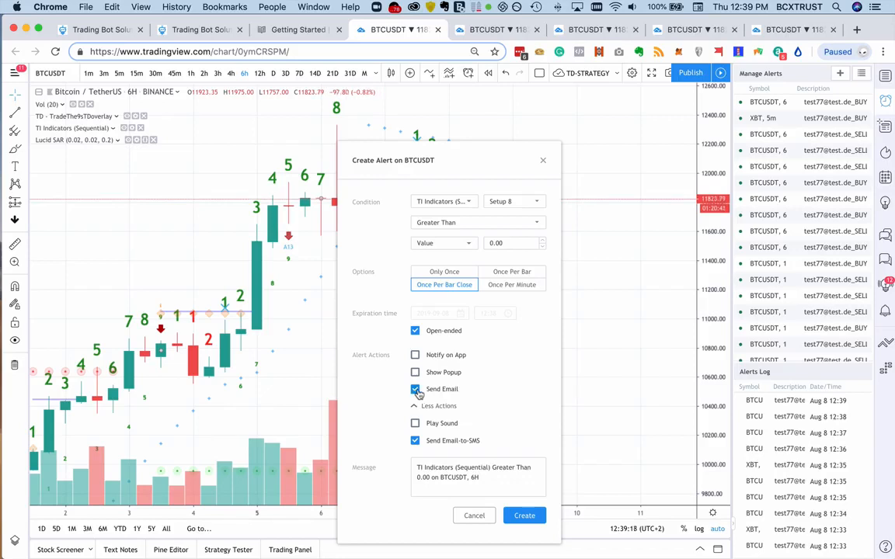
{"action": "left_click", "coordinate": [416, 390]}
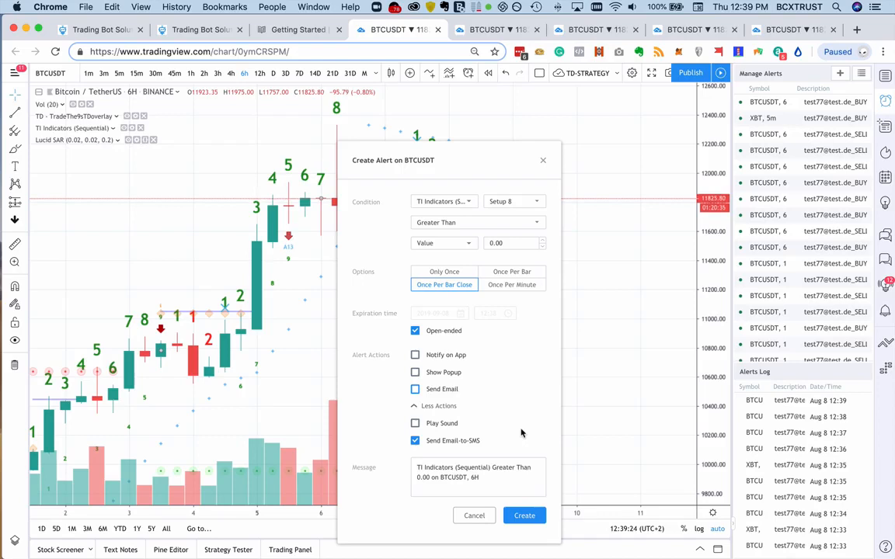
- Replace the Setup 8 alert message with the copied Close Long text and create the alert despite the repainting warning
{"action": "left_click", "coordinate": [501, 477]}
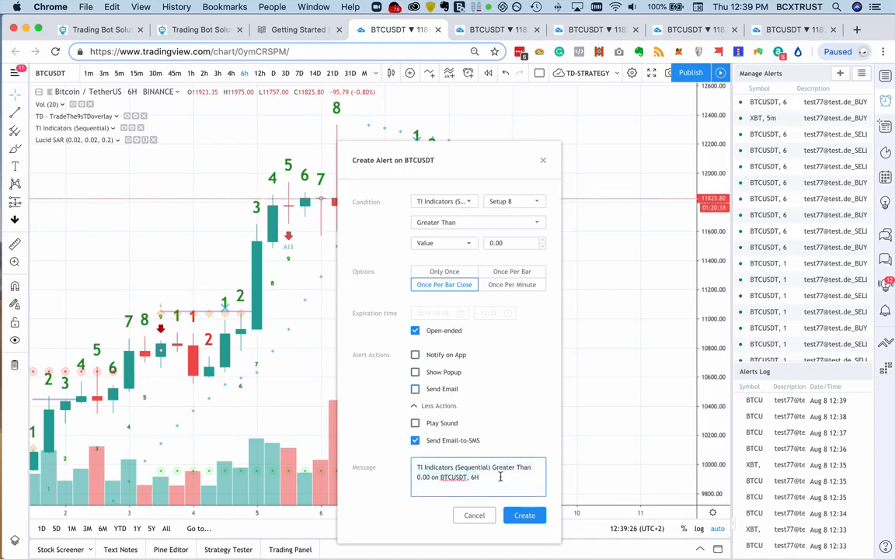
{"action": "key", "text": "super+a"}
{"action": "key", "text": "super+v"}
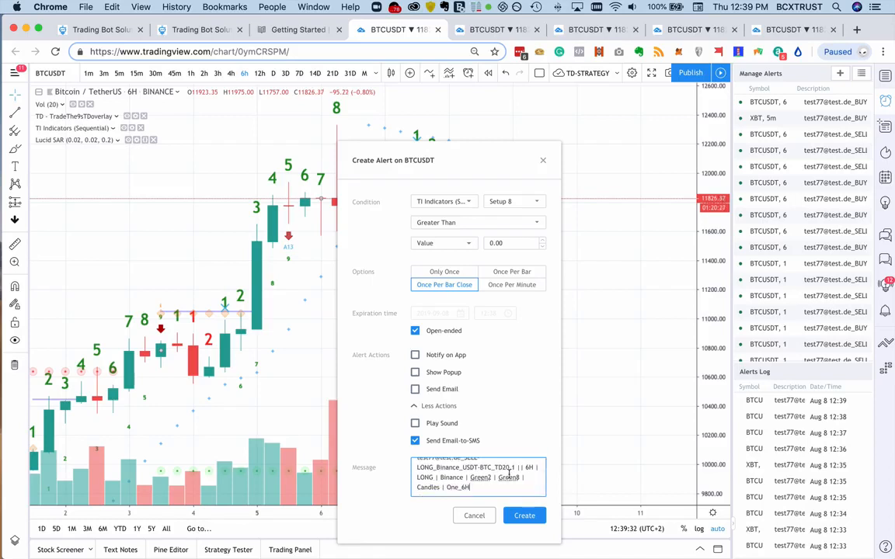
{"action": "left_click", "coordinate": [527, 516]}
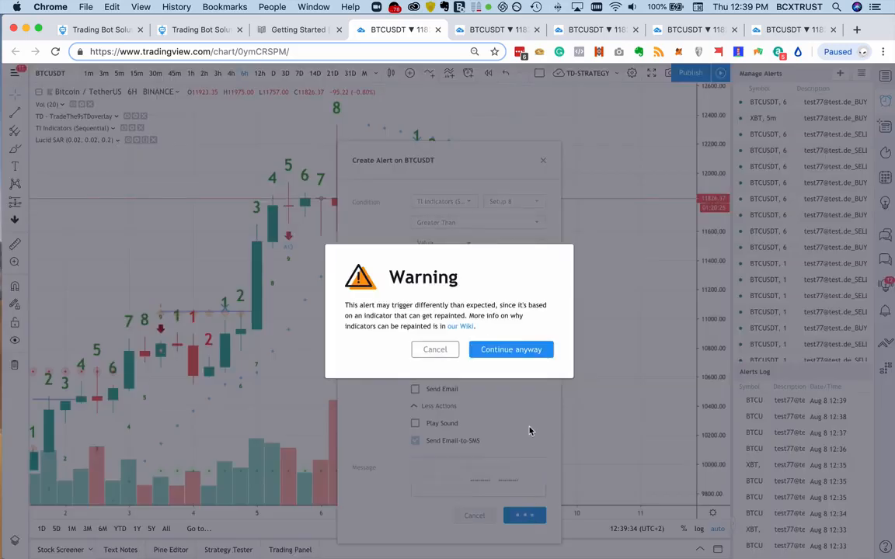
{"action": "left_click", "coordinate": [515, 351]}
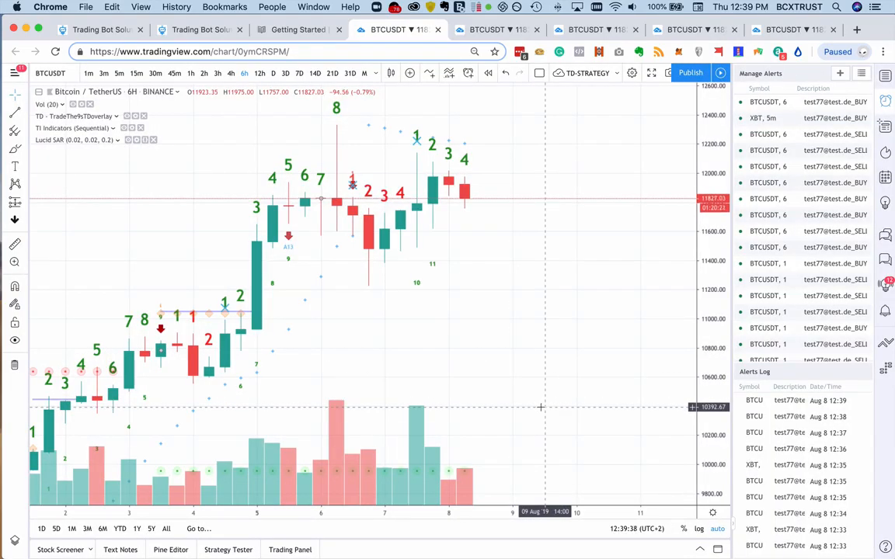
- Examine the setup counts and color flips on the 6-hour BTCUSDT chart back through July and June
{"action": "scroll", "coordinate": [472, 335], "scroll_direction": "left", "scroll_amount": 10}
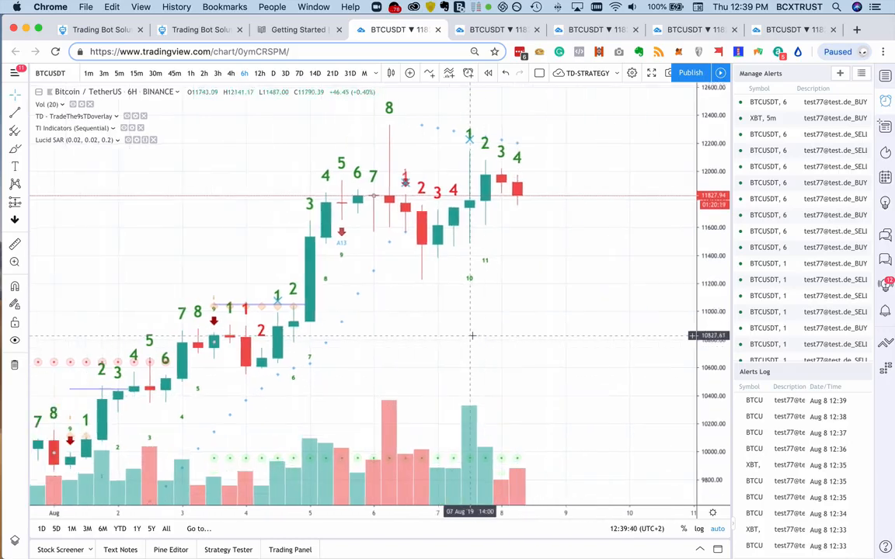
{"action": "scroll", "coordinate": [472, 336], "scroll_direction": "left", "scroll_amount": 10}
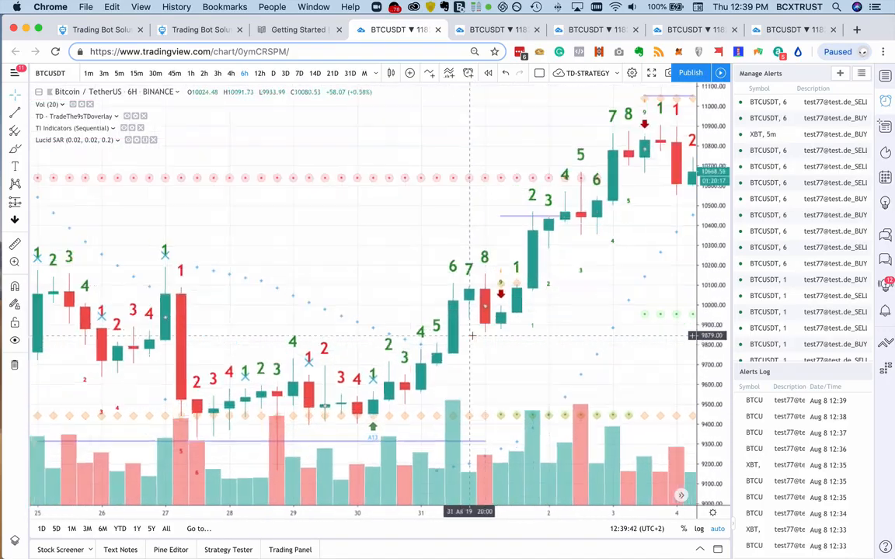
{"action": "scroll", "coordinate": [472, 336], "scroll_direction": "left", "scroll_amount": 10}
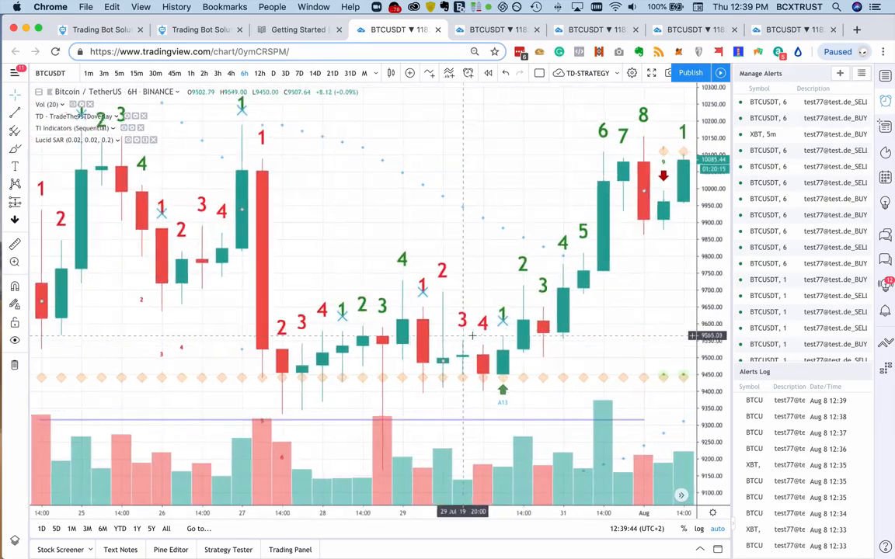
{"action": "scroll", "coordinate": [472, 336], "scroll_direction": "left", "scroll_amount": 10}
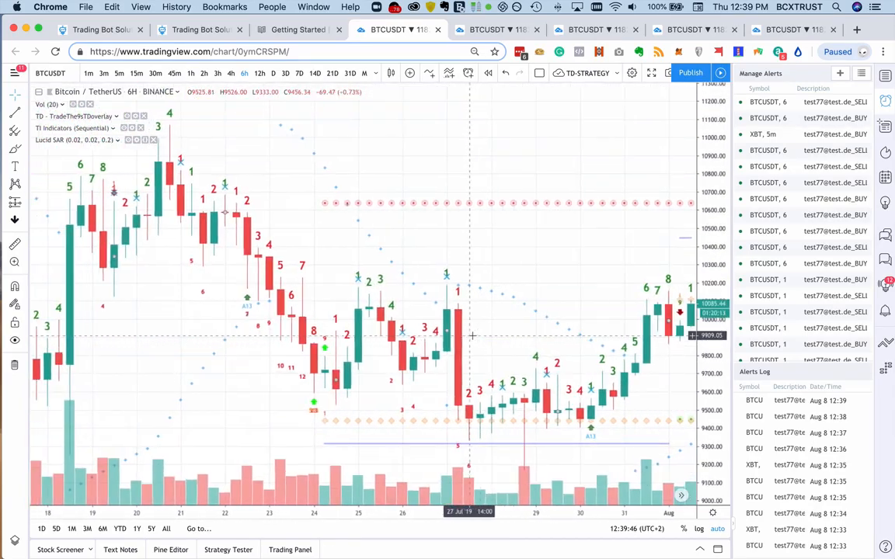
{"action": "scroll", "coordinate": [472, 336], "scroll_direction": "left", "scroll_amount": 10}
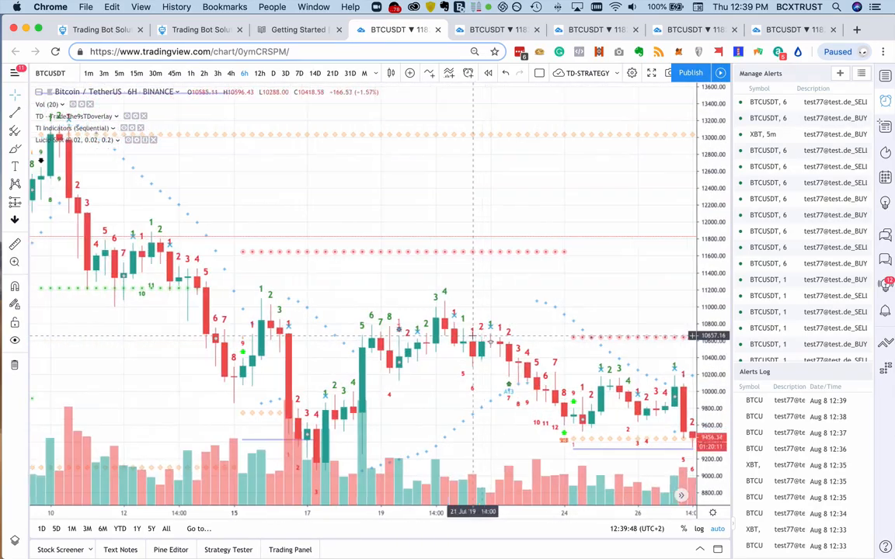
{"action": "scroll", "coordinate": [472, 336], "scroll_direction": "left", "scroll_amount": 10}
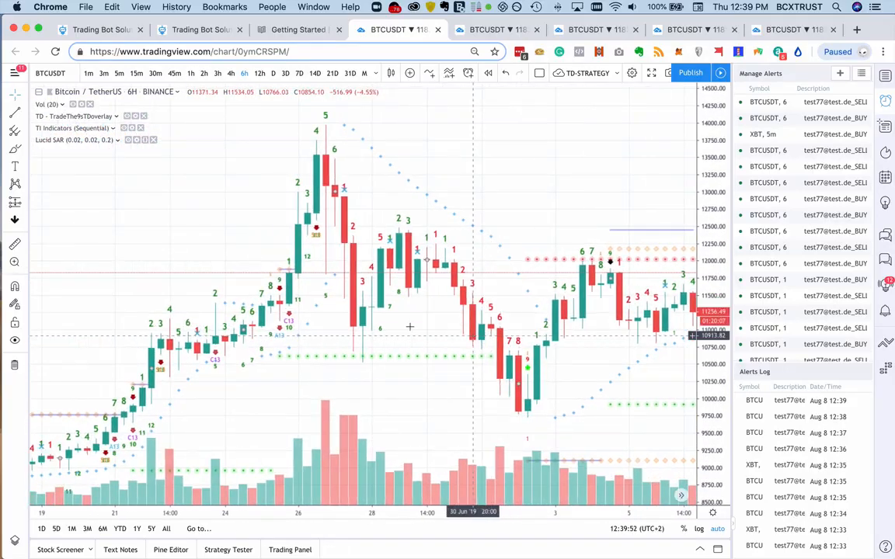
{"action": "scroll", "coordinate": [473, 335], "scroll_direction": "left", "scroll_amount": 5}
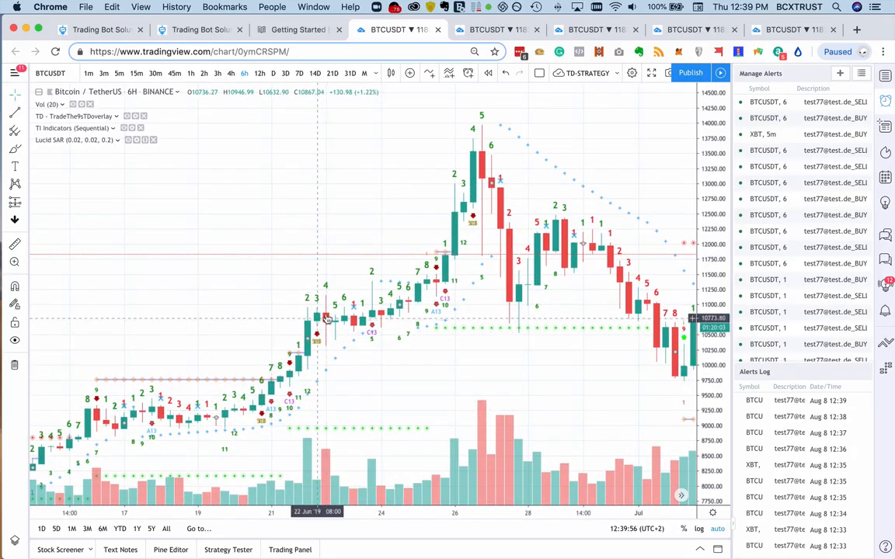
{"action": "scroll", "coordinate": [368, 354], "scroll_direction": "left", "scroll_amount": 8}
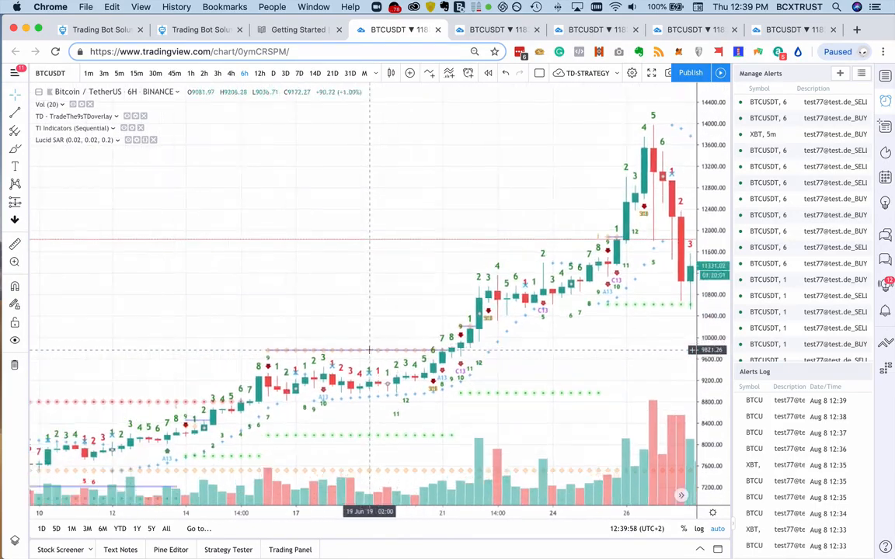
{"action": "scroll", "coordinate": [369, 351], "scroll_direction": "right", "scroll_amount": 8}
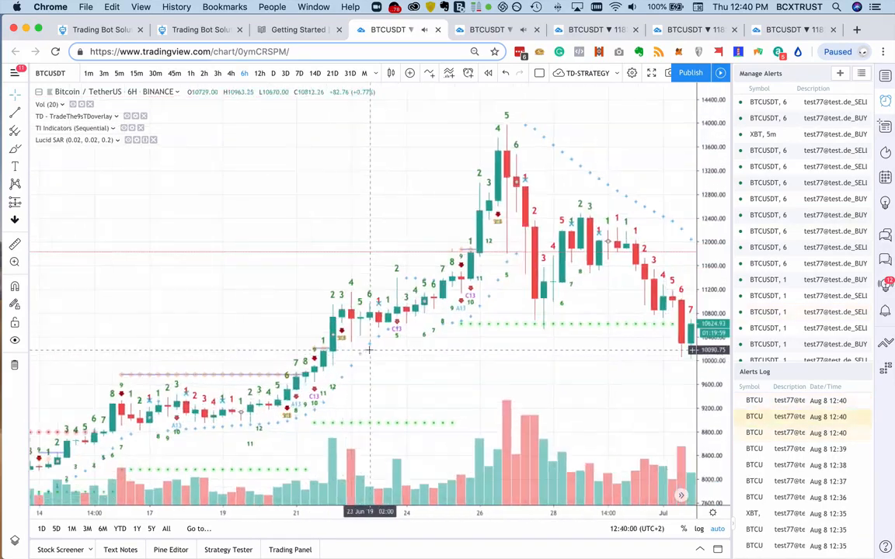
{"action": "scroll", "coordinate": [369, 351], "scroll_direction": "right", "scroll_amount": 6}
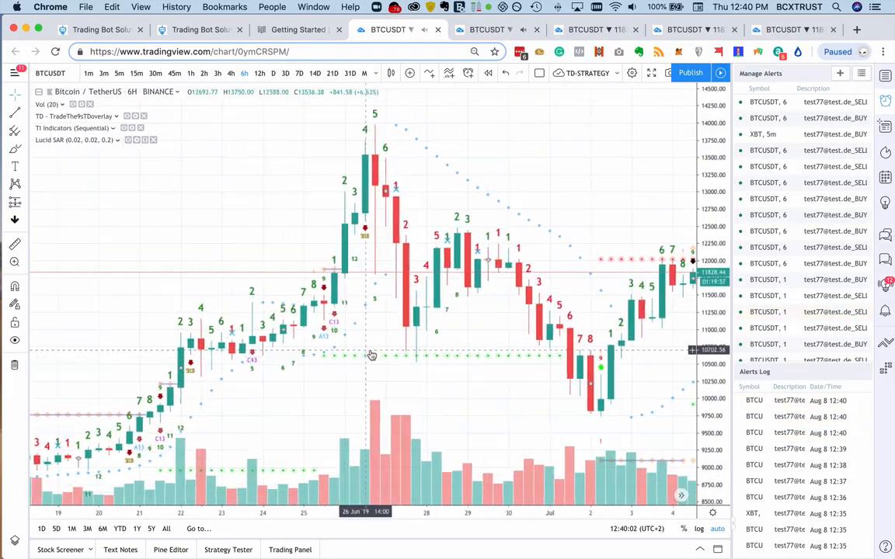
{"action": "scroll", "coordinate": [372, 355], "scroll_direction": "up", "scroll_amount": 3}
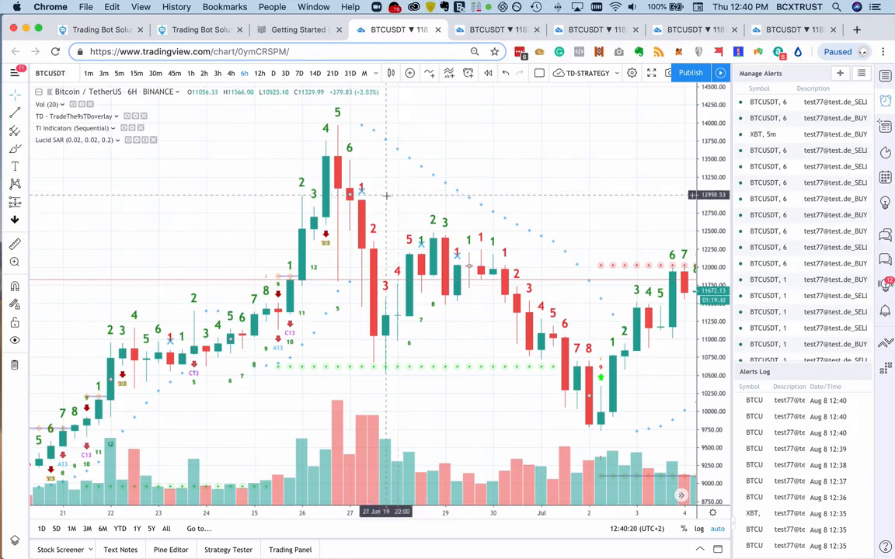
- Start another BTCUSDT alert with TD - TradeThe9sTDoverlay and Color Flip as its condition
{"action": "right_click", "coordinate": [363, 215]}
{"action": "left_click", "coordinate": [396, 224]}
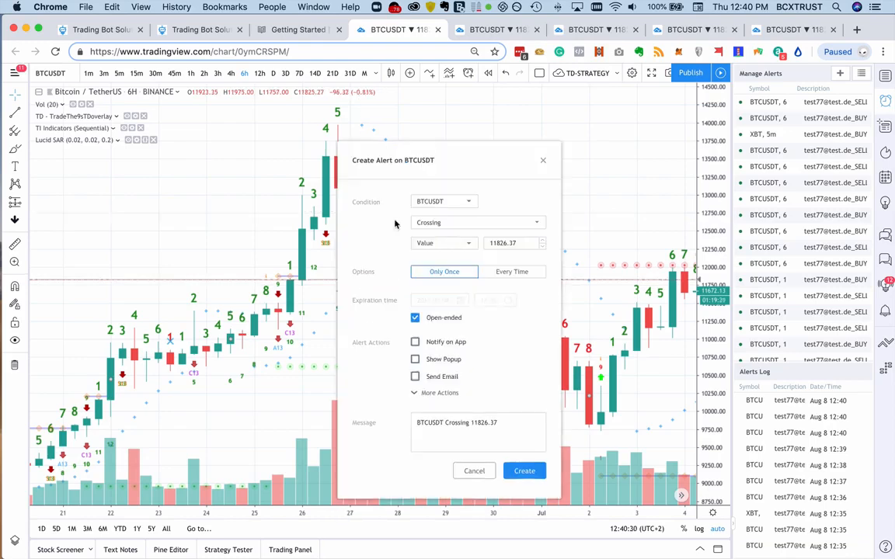
{"action": "left_click", "coordinate": [447, 203]}
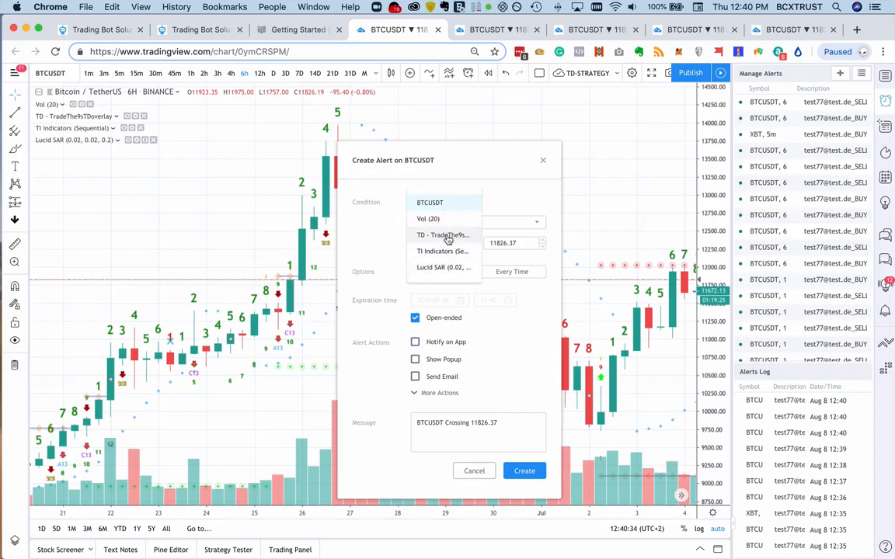
{"action": "left_click", "coordinate": [448, 237]}
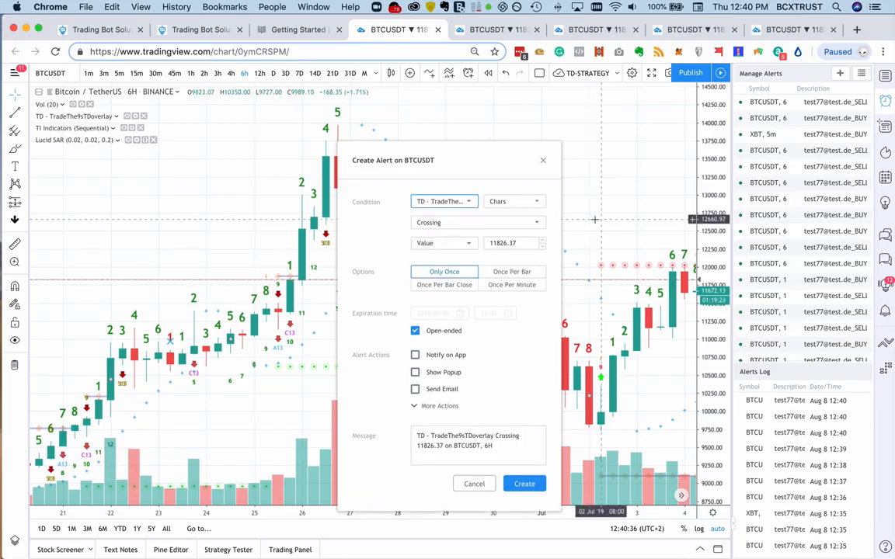
{"action": "left_click", "coordinate": [515, 202]}
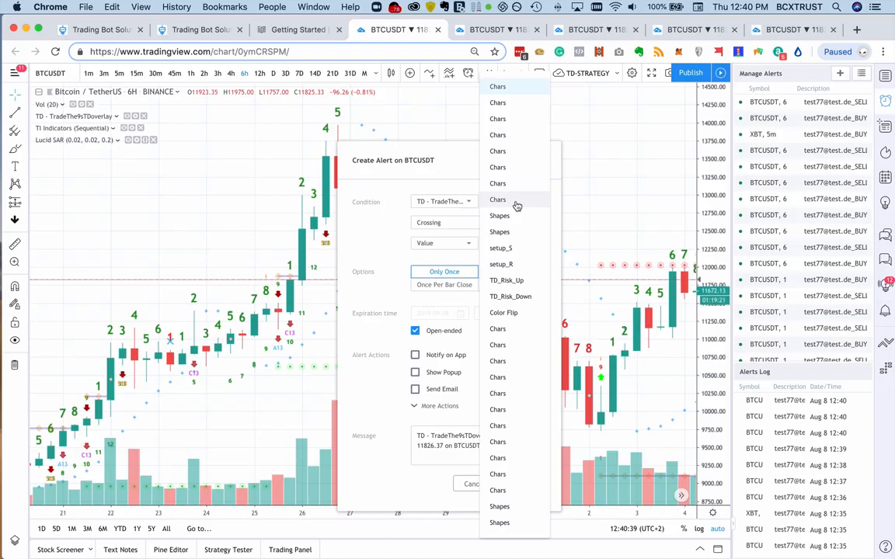
{"action": "left_click", "coordinate": [517, 312]}
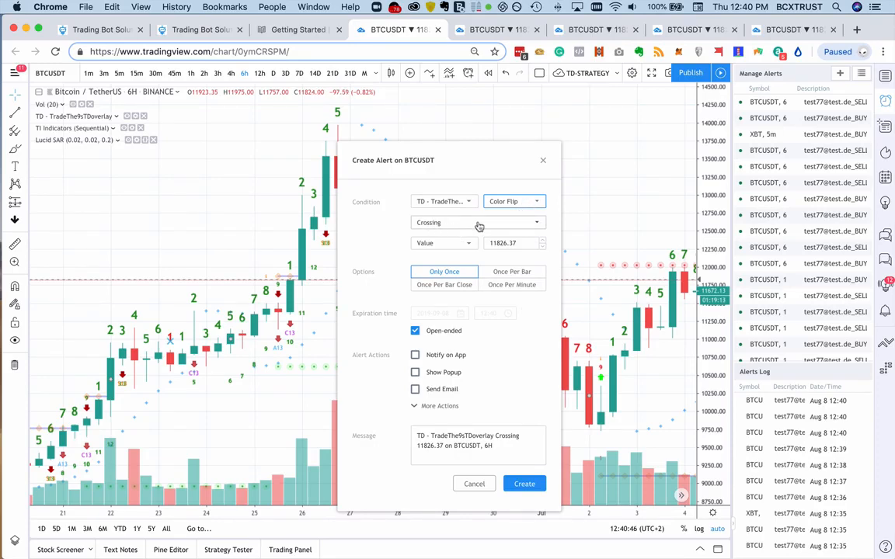
- Set the Color Flip alert's crossing value to 0 and its trigger frequency to Once Per Minute
{"action": "left_click", "coordinate": [524, 244]}
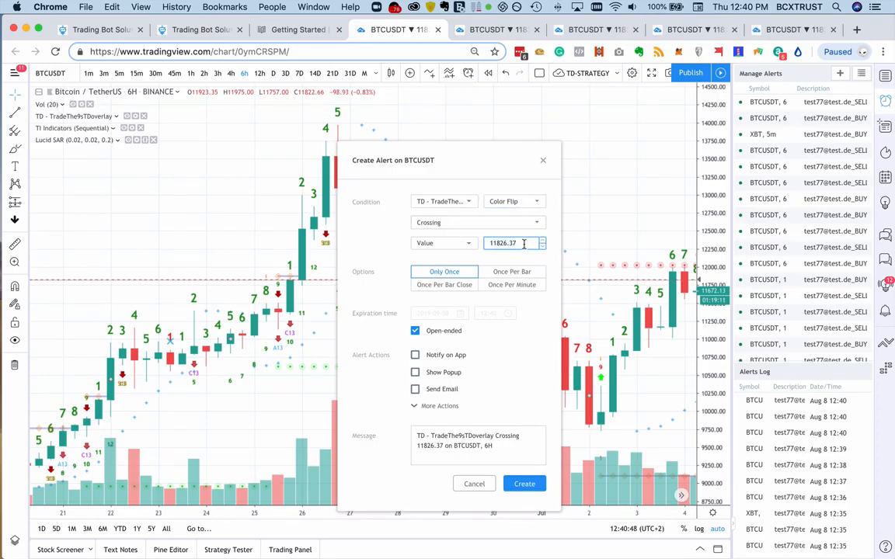
{"action": "key", "text": "super+a"}
{"action": "type", "text": "0"}
{"action": "left_click", "coordinate": [518, 358]}
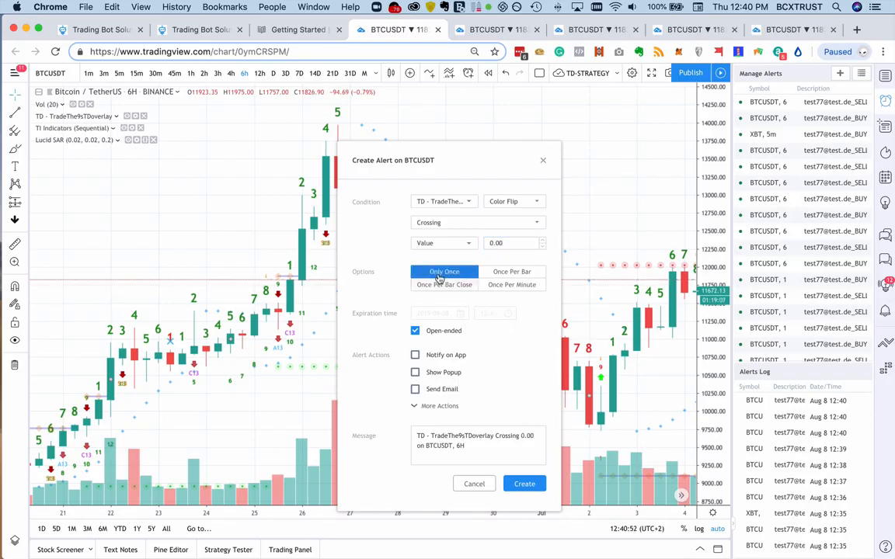
{"action": "left_click", "coordinate": [527, 286]}
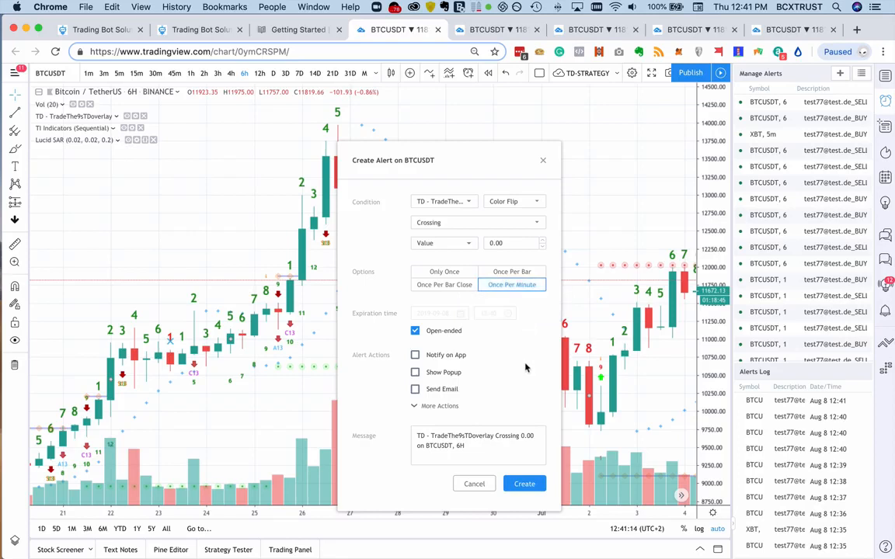
- Replace the Color Flip alert message with the Close Long text, enable Send Email-to-SMS, and create the alert despite the repainting warning
{"action": "left_click", "coordinate": [468, 456]}
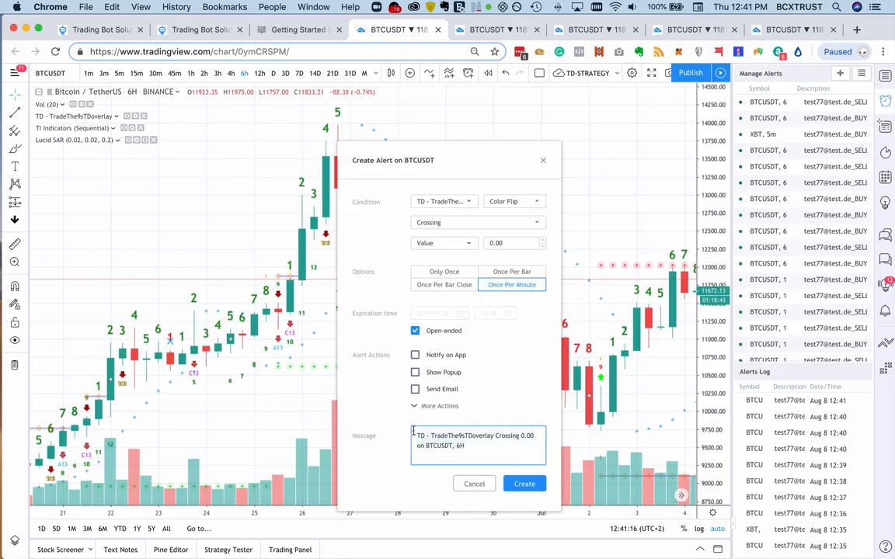
{"action": "key", "text": "super+a"}
{"action": "key", "text": "super+v"}
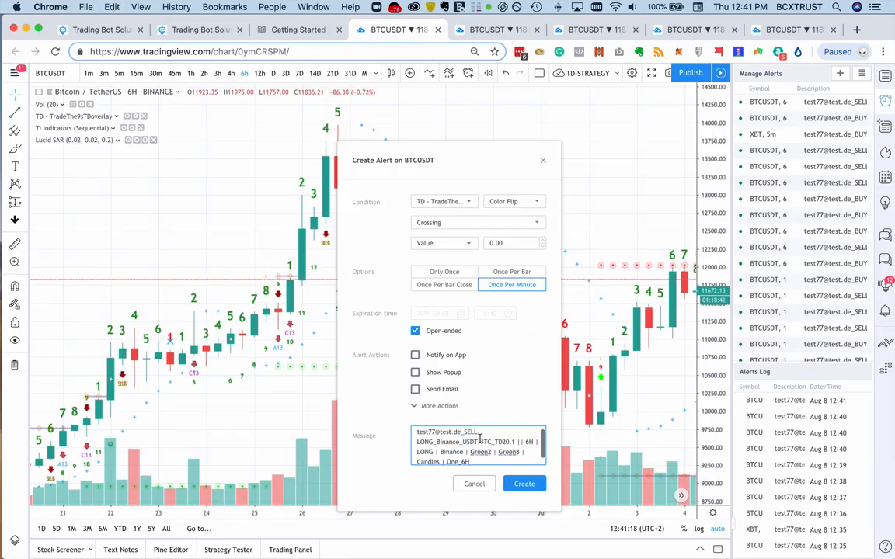
{"action": "left_click", "coordinate": [418, 407]}
{"action": "left_click", "coordinate": [452, 440]}
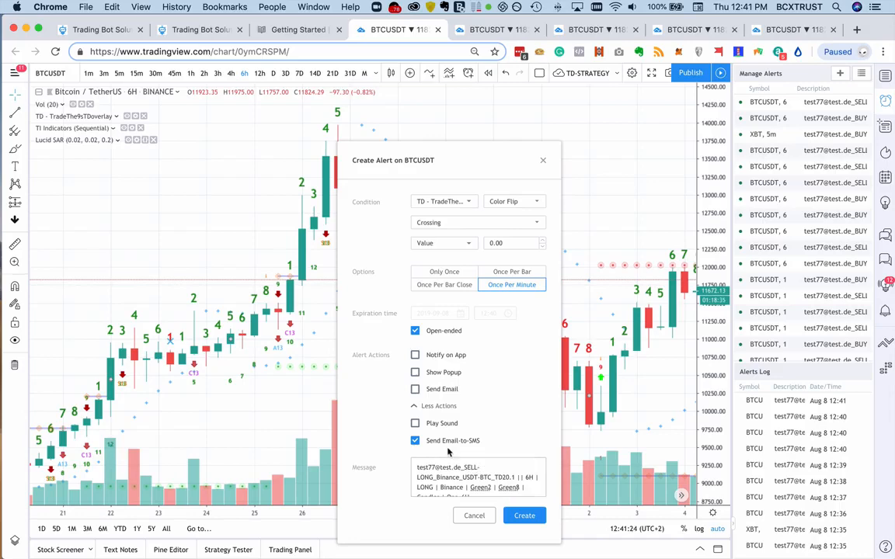
{"action": "left_click", "coordinate": [524, 515]}
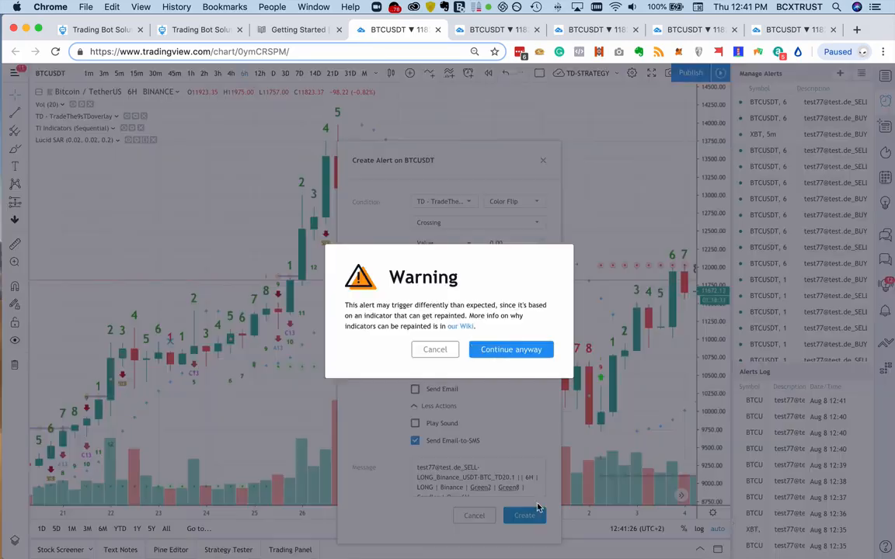
{"action": "left_click", "coordinate": [532, 353]}
- Examine the color flips and green 8 candles on the BTCUSDT chart from late June to mid-July
{"action": "scroll", "coordinate": [499, 359], "scroll_direction": "up", "scroll_amount": 2}
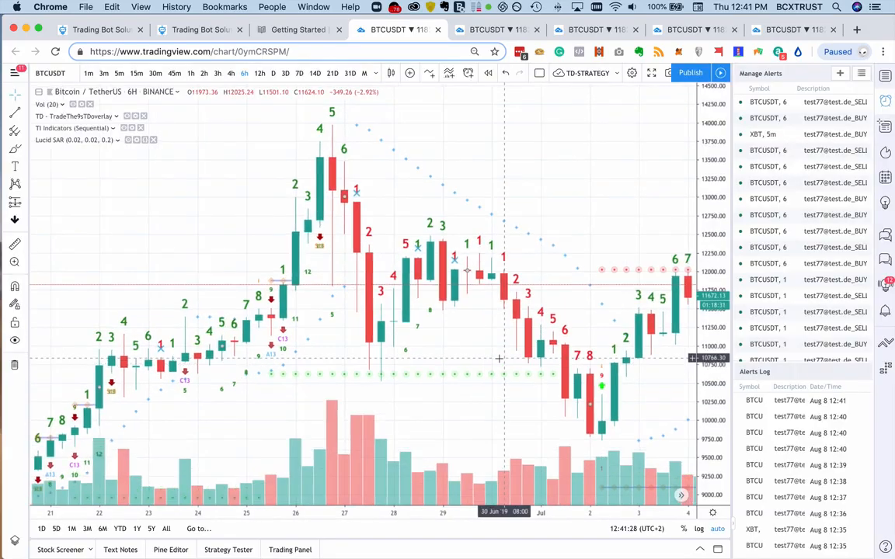
{"action": "scroll", "coordinate": [499, 358], "scroll_direction": "left", "scroll_amount": 2}
{"action": "scroll", "coordinate": [499, 359], "scroll_direction": "left", "scroll_amount": 3}
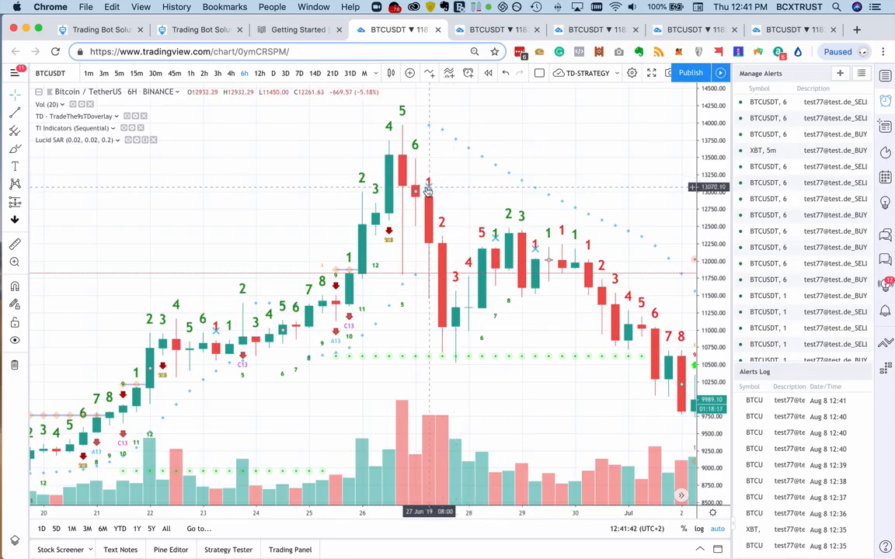
{"action": "scroll", "coordinate": [427, 190], "scroll_direction": "right", "scroll_amount": 10}
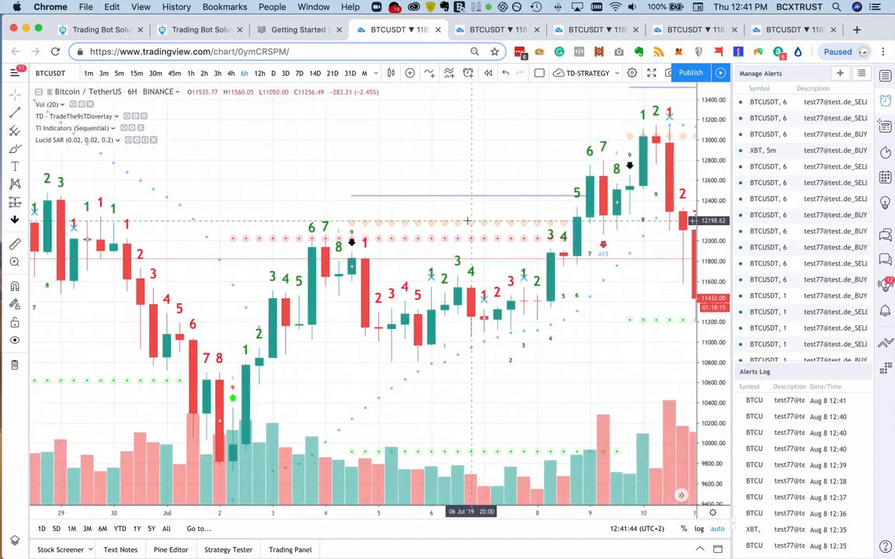
{"action": "scroll", "coordinate": [468, 223], "scroll_direction": "right", "scroll_amount": 5}
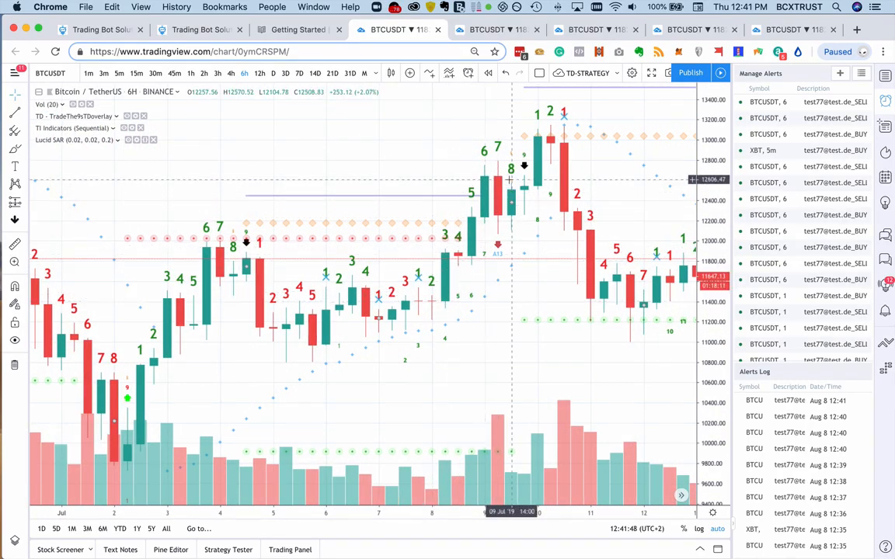
{"action": "scroll", "coordinate": [510, 179], "scroll_direction": "right", "scroll_amount": 15}
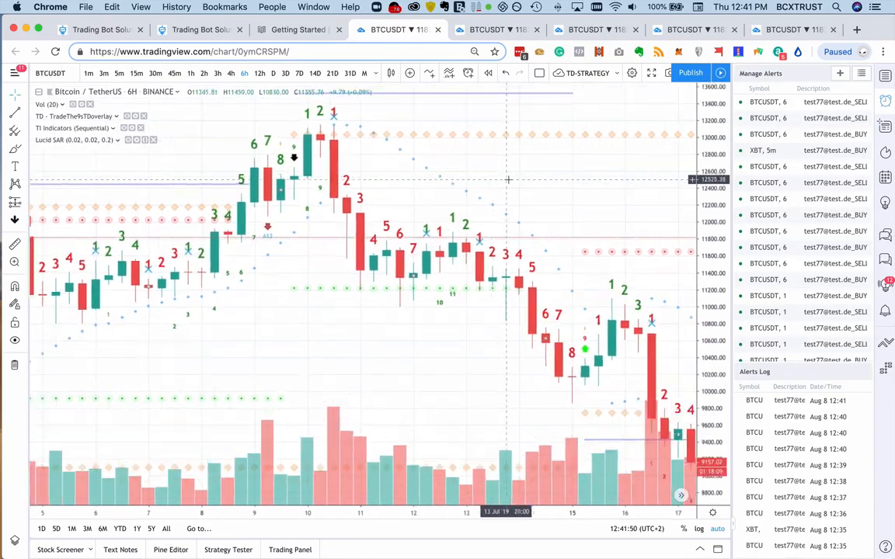
- Examine the color flips and TD count signals on the BTCUSDT 6-hour chart from mid-July through 8 August
{"action": "scroll", "coordinate": [509, 180], "scroll_direction": "right", "scroll_amount": 6}
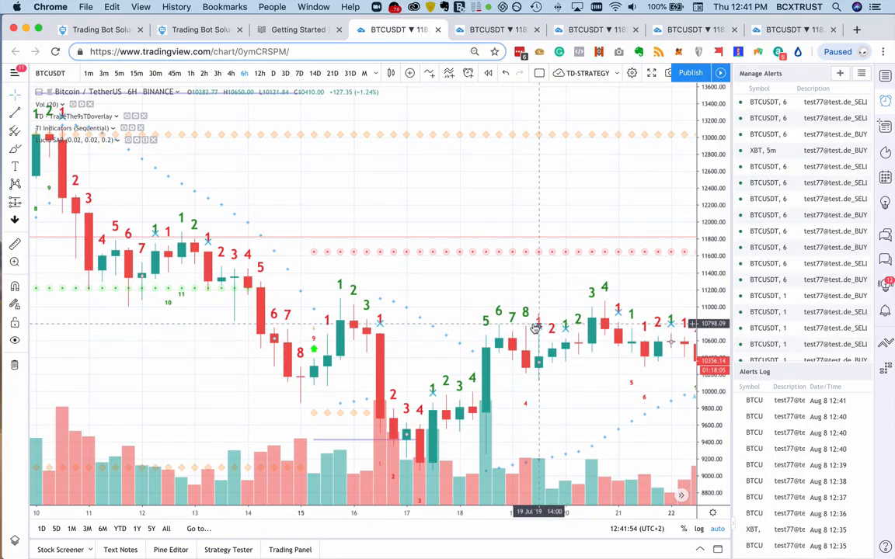
{"action": "scroll", "coordinate": [535, 329], "scroll_direction": "left", "scroll_amount": 1}
{"action": "scroll", "coordinate": [535, 329], "scroll_direction": "right", "scroll_amount": 16}
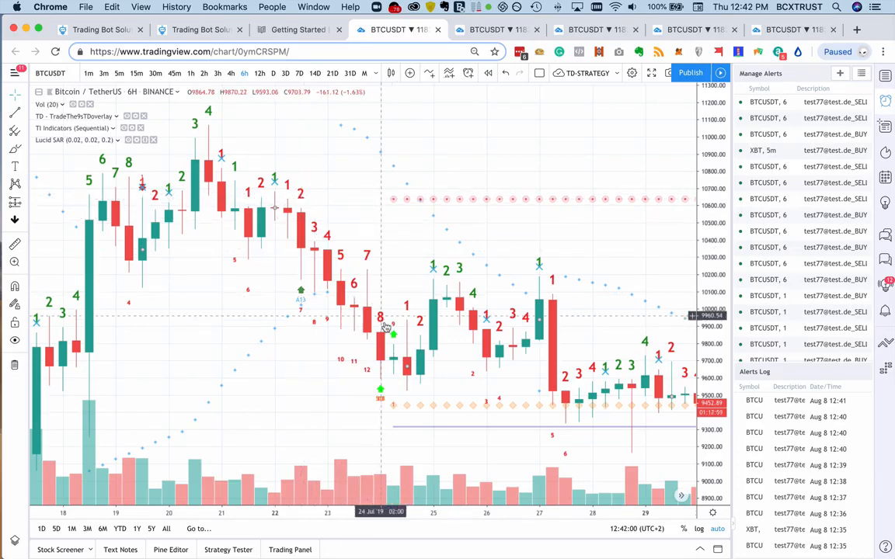
{"action": "scroll", "coordinate": [381, 323], "scroll_direction": "right", "scroll_amount": 4}
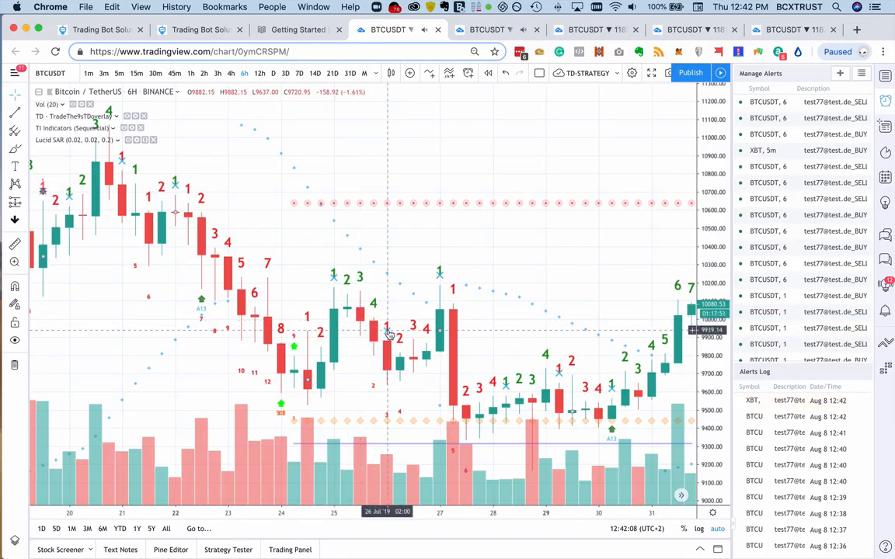
{"action": "scroll", "coordinate": [388, 342], "scroll_direction": "right", "scroll_amount": 8}
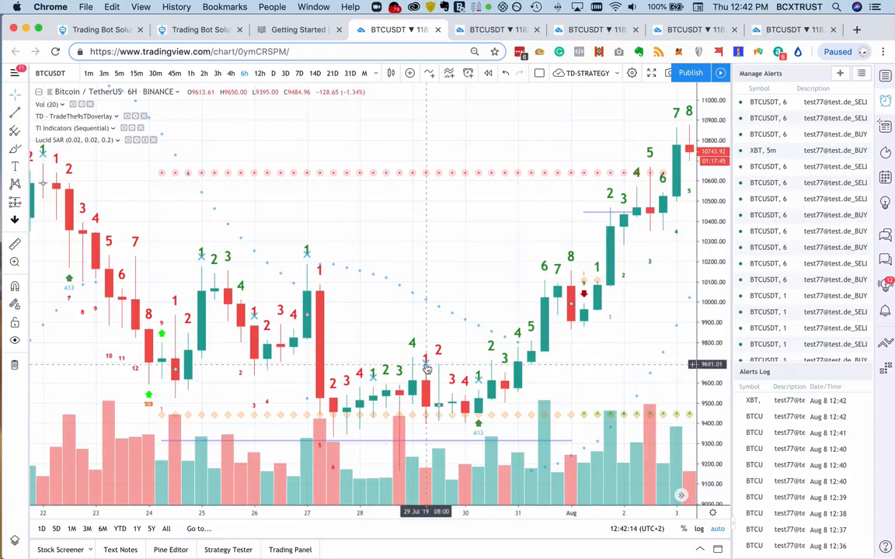
{"action": "scroll", "coordinate": [428, 400], "scroll_direction": "right", "scroll_amount": 6}
{"action": "scroll", "coordinate": [429, 405], "scroll_direction": "right", "scroll_amount": 1}
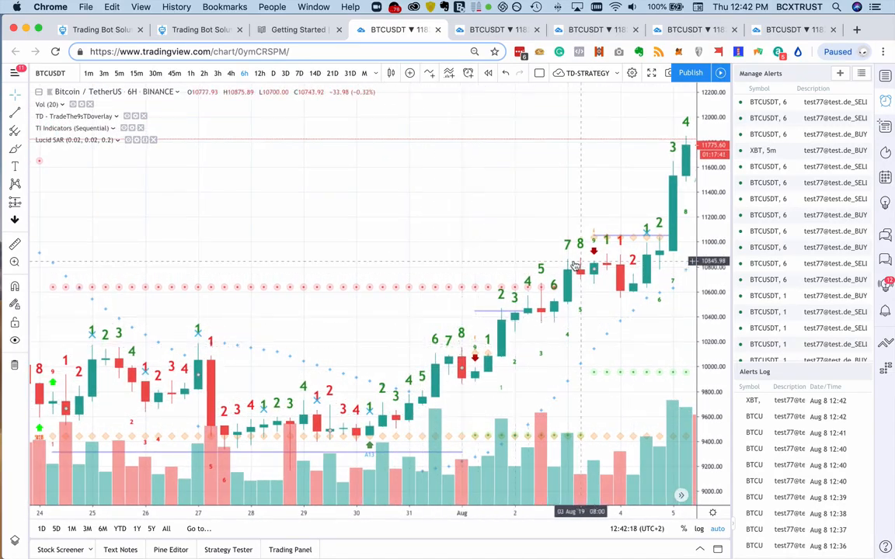
{"action": "scroll", "coordinate": [653, 244], "scroll_direction": "right", "scroll_amount": 1}
{"action": "scroll", "coordinate": [653, 244], "scroll_direction": "right", "scroll_amount": 15}
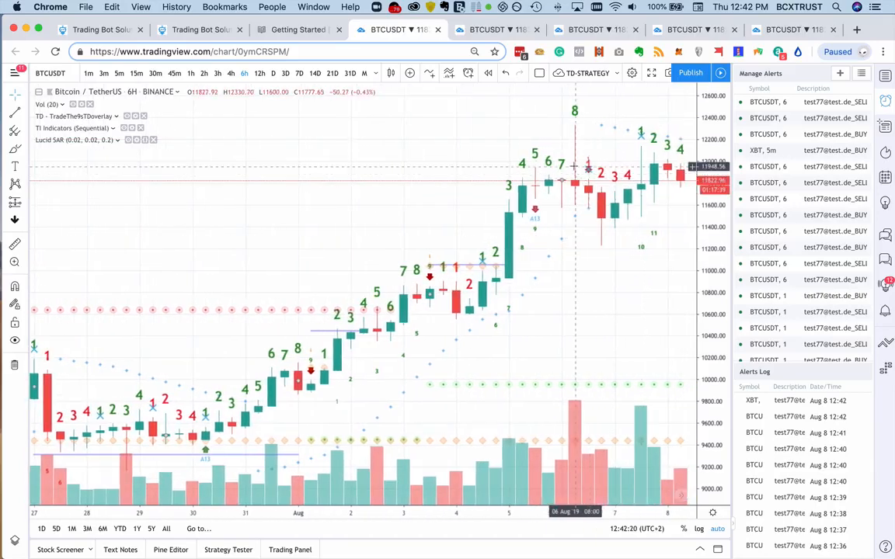
{"action": "scroll", "coordinate": [544, 209], "scroll_direction": "right", "scroll_amount": 2}
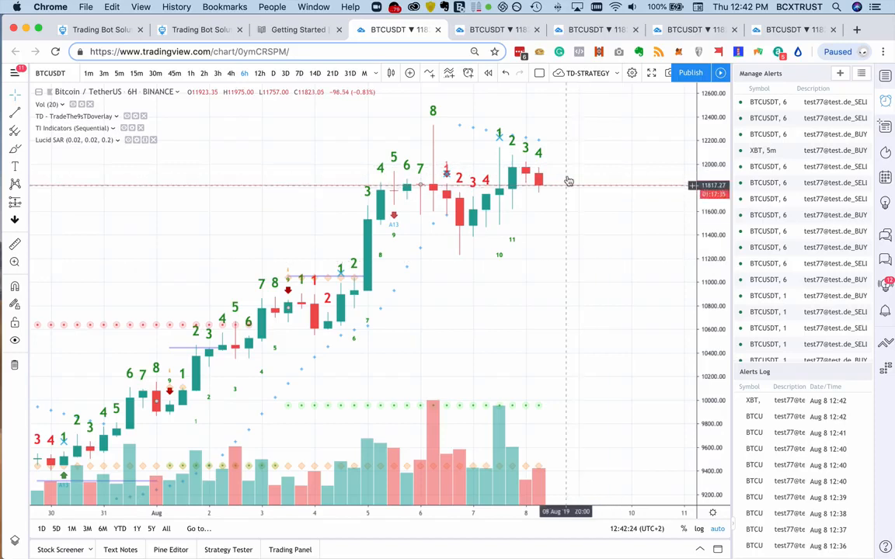
{"action": "scroll", "coordinate": [552, 260], "scroll_direction": "left", "scroll_amount": 2}
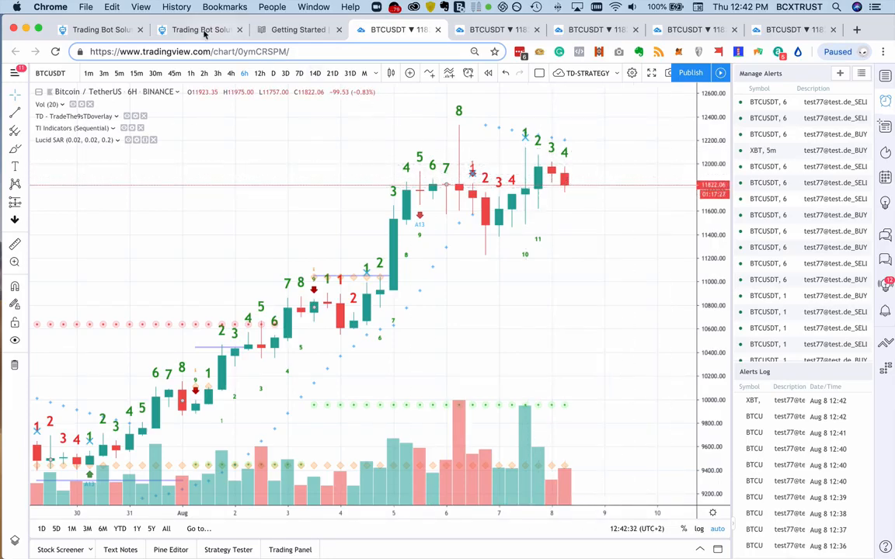
- Switch to the TradingBot Solutions form and create and start the TD7.9 bot with its prepared settings
{"action": "left_click", "coordinate": [180, 31]}
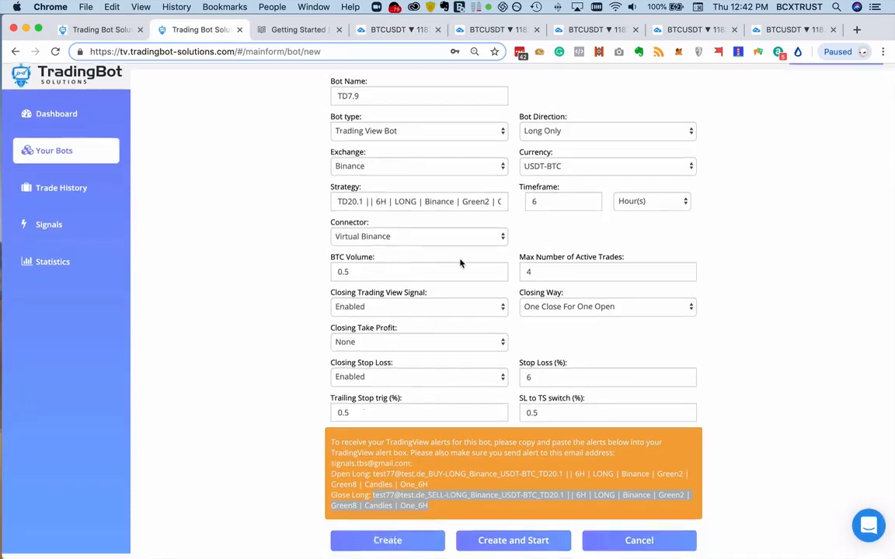
{"action": "scroll", "coordinate": [774, 394], "scroll_direction": "up", "scroll_amount": 1}
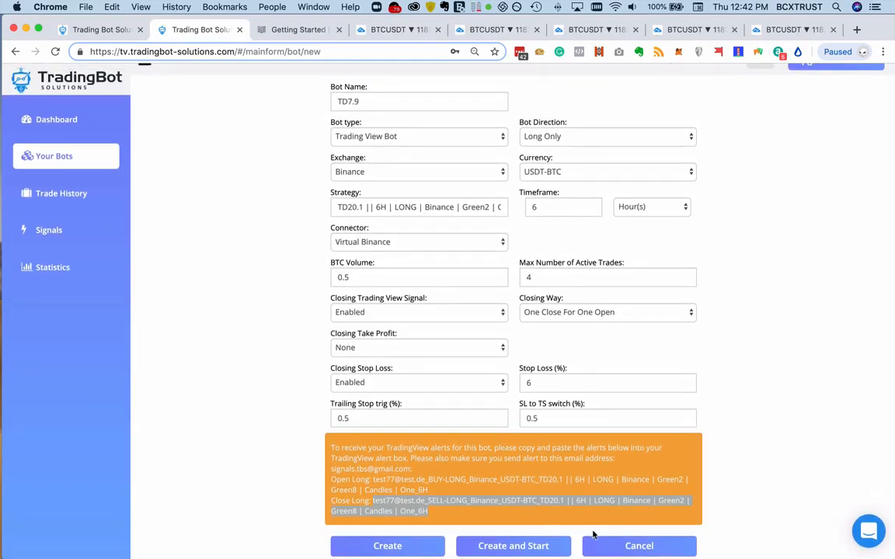
{"action": "left_click", "coordinate": [515, 545]}
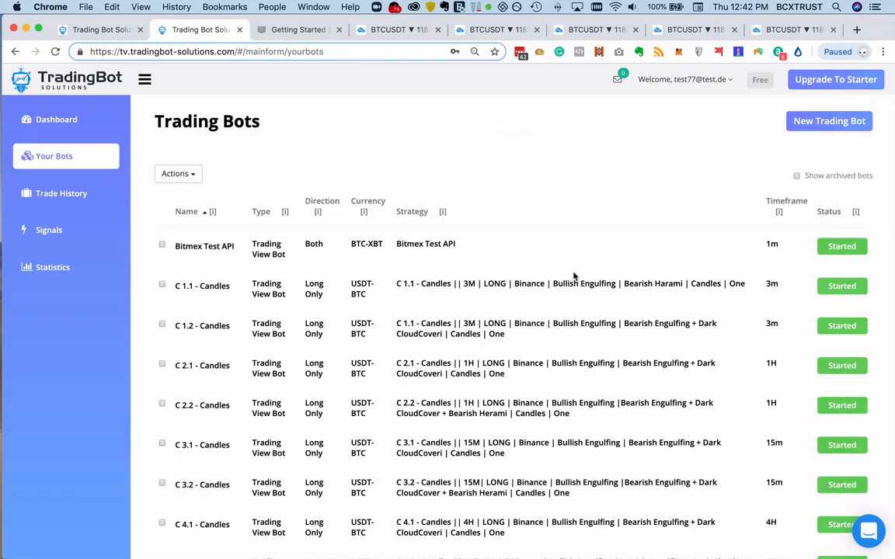
- Browse the Trading Bots list, and copy the bot name TD20.1 from Strategy-Doc.xlsx in Microsoft Teams
{"action": "scroll", "coordinate": [573, 275], "scroll_direction": "down", "scroll_amount": 1}
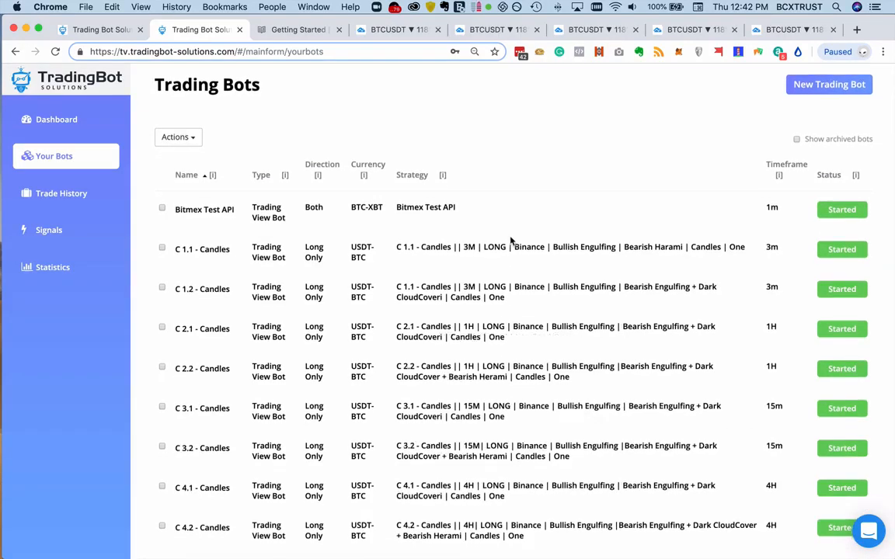
{"action": "scroll", "coordinate": [511, 241], "scroll_direction": "down", "scroll_amount": 10}
{"action": "scroll", "coordinate": [510, 241], "scroll_direction": "down", "scroll_amount": 15}
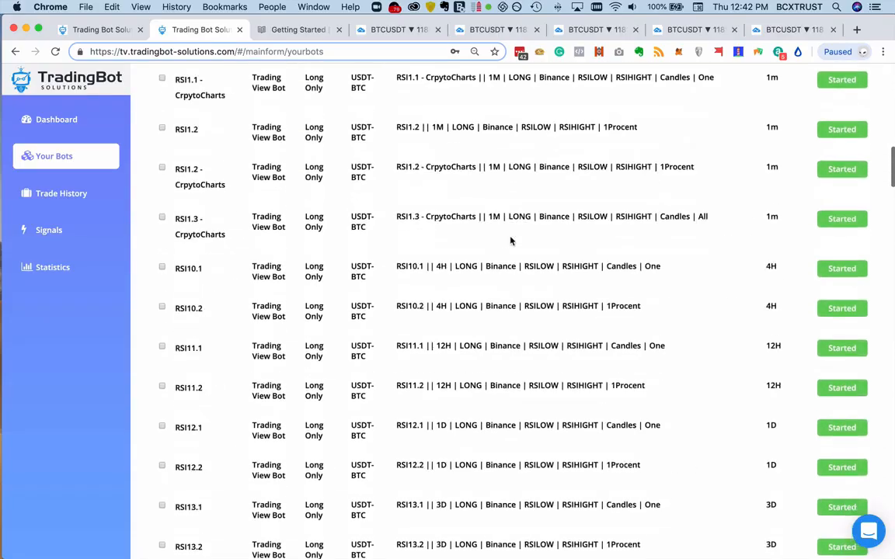
{"action": "scroll", "coordinate": [511, 241], "scroll_direction": "up", "scroll_amount": 20}
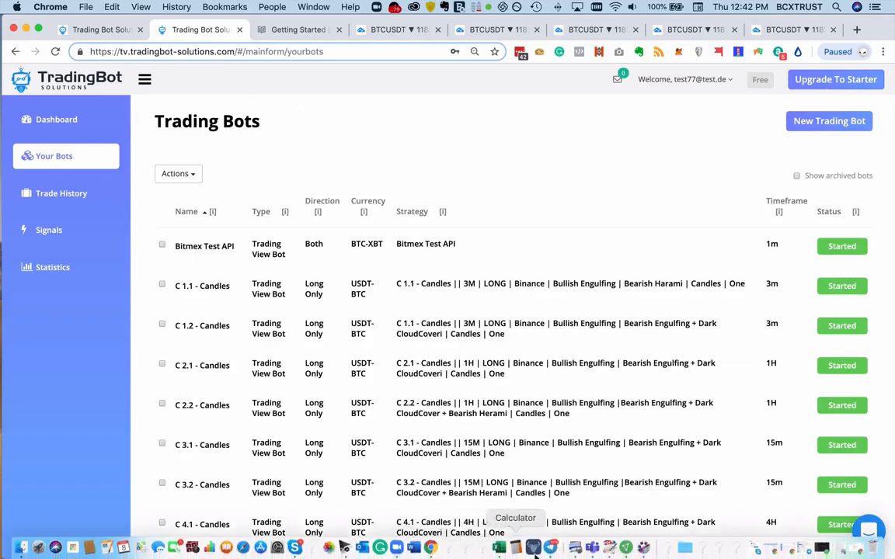
{"action": "left_click", "coordinate": [593, 544]}
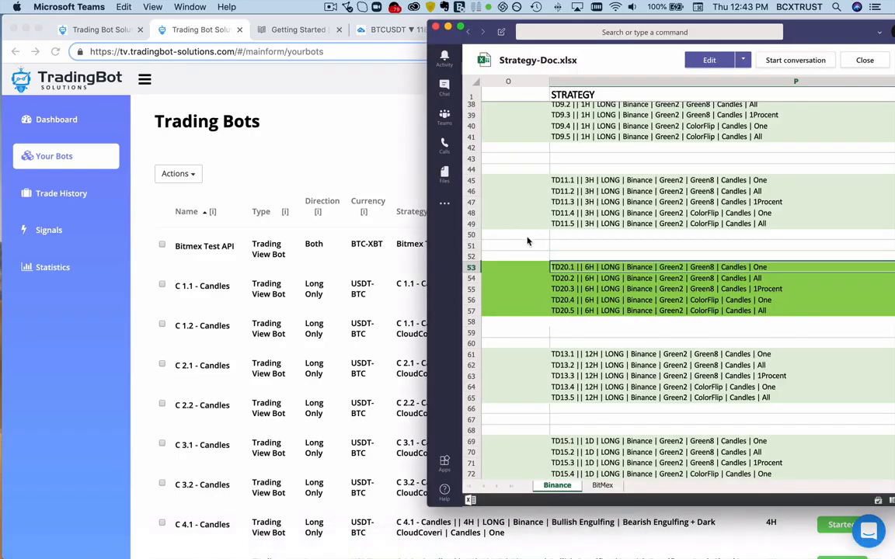
{"action": "scroll", "coordinate": [530, 240], "scroll_direction": "left", "scroll_amount": 15}
{"action": "left_click", "coordinate": [525, 268]}
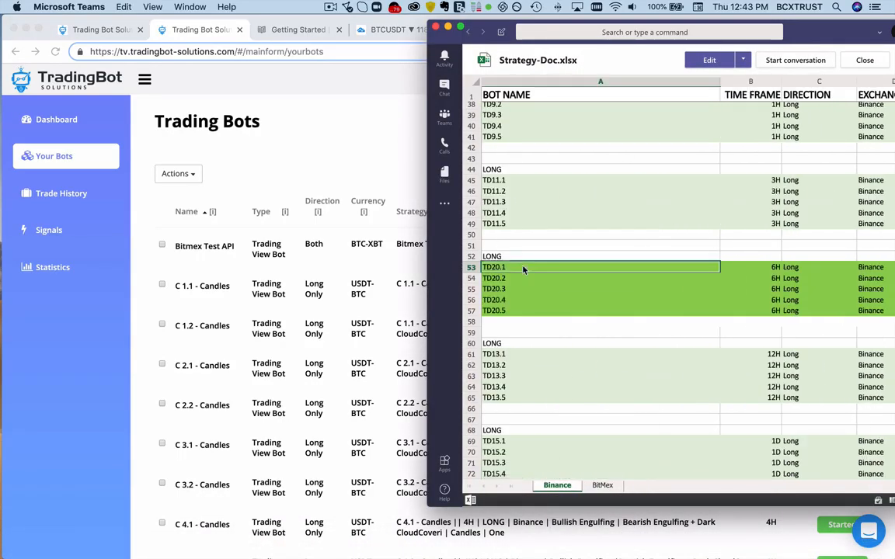
{"action": "key", "text": "super+c"}
- Return to Chrome, find TD20.1 in the Trading Bots list with the copied name, and open that bot's settings
{"action": "left_click", "coordinate": [253, 153]}
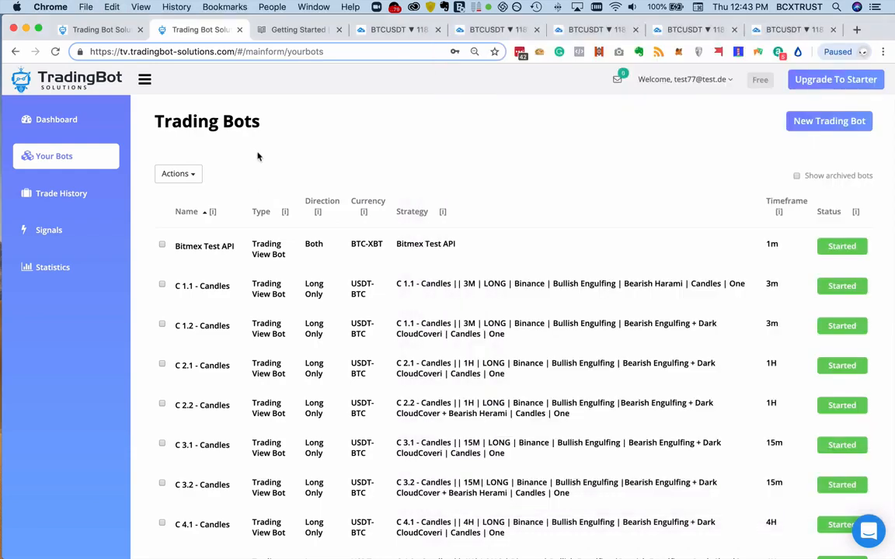
{"action": "key", "text": "super+f"}
{"action": "key", "text": "super+v"}
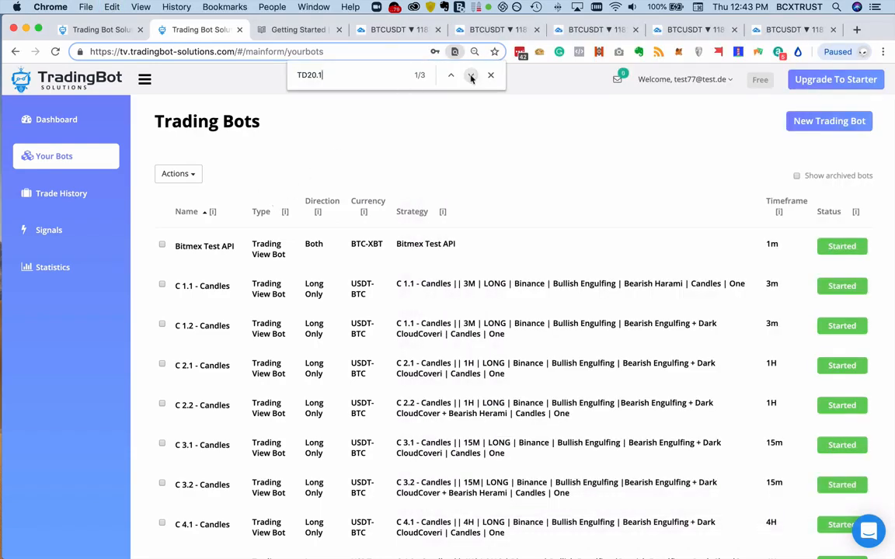
{"action": "left_click", "coordinate": [471, 75]}
{"action": "left_click", "coordinate": [188, 312]}
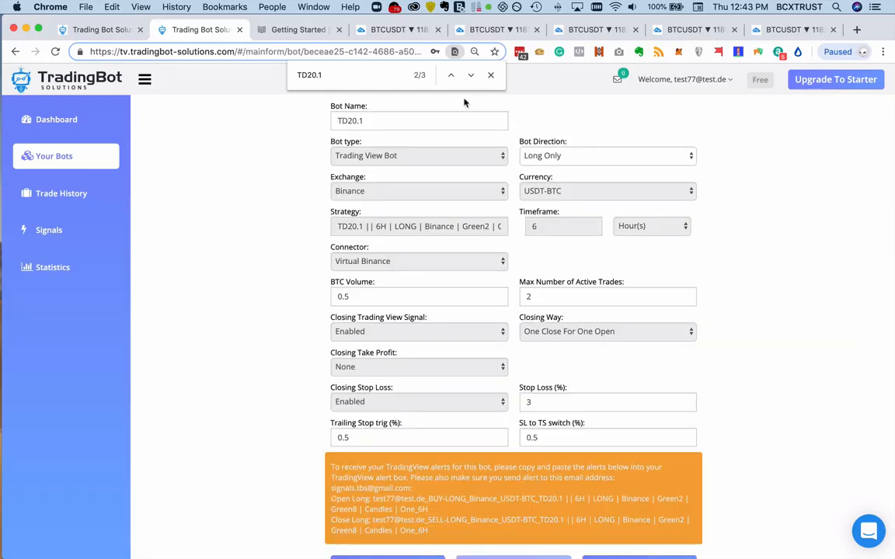
{"action": "left_click", "coordinate": [492, 75]}
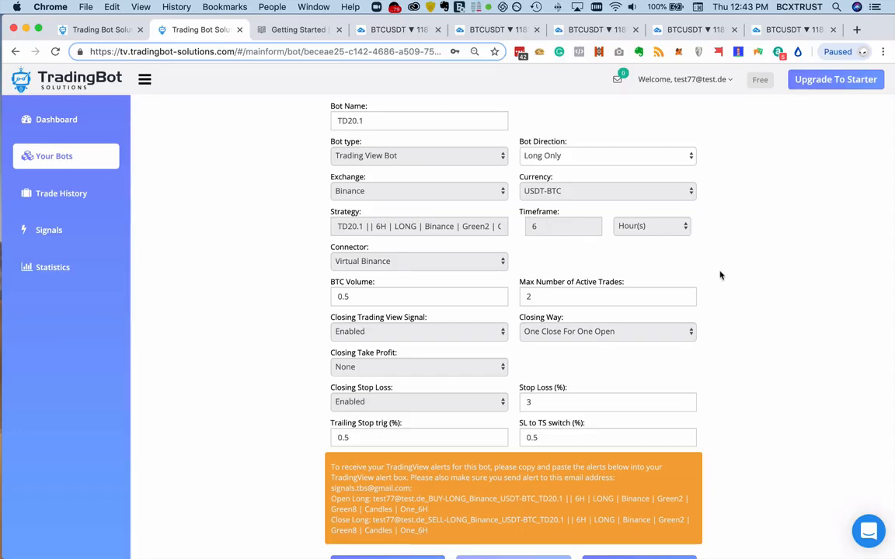
- Review the TD20.1 bot's settings and related trades, and copy the bot into a new bot form
{"action": "scroll", "coordinate": [746, 327], "scroll_direction": "down", "scroll_amount": 1}
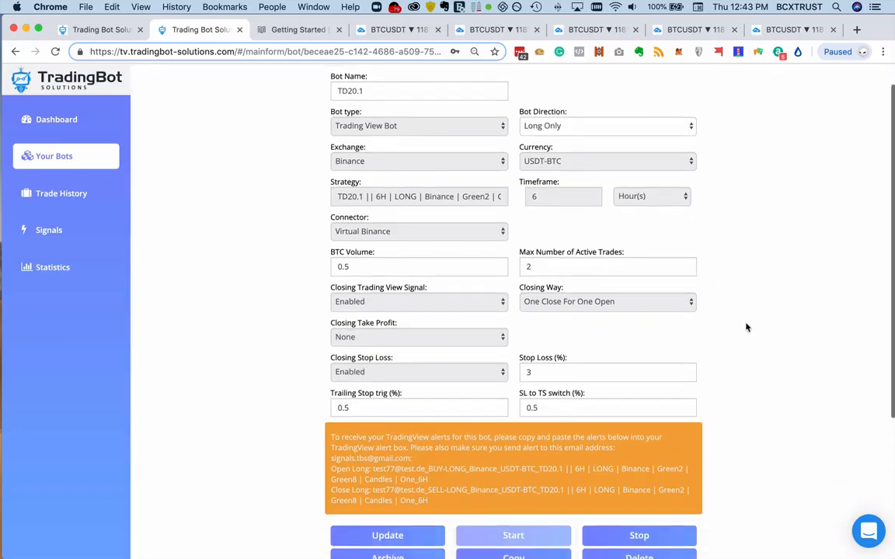
{"action": "scroll", "coordinate": [752, 322], "scroll_direction": "up", "scroll_amount": 1}
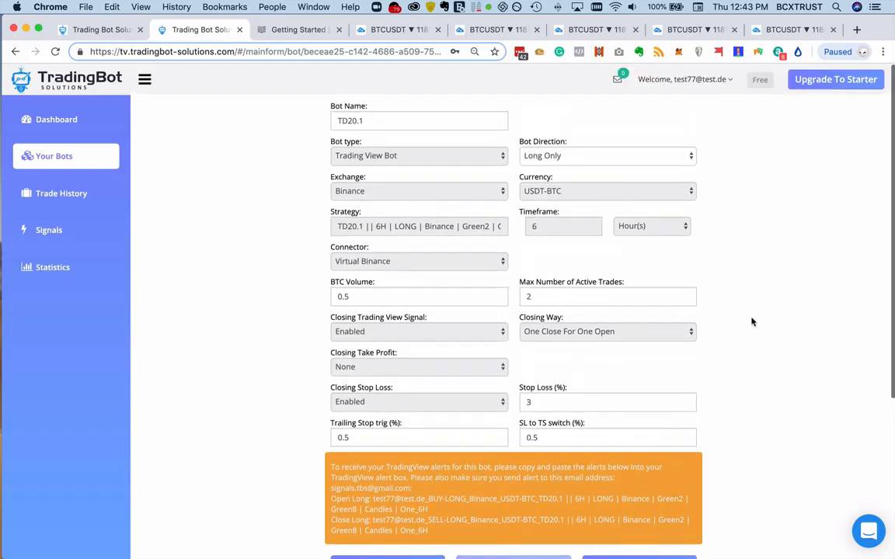
{"action": "scroll", "coordinate": [752, 321], "scroll_direction": "down", "scroll_amount": 6}
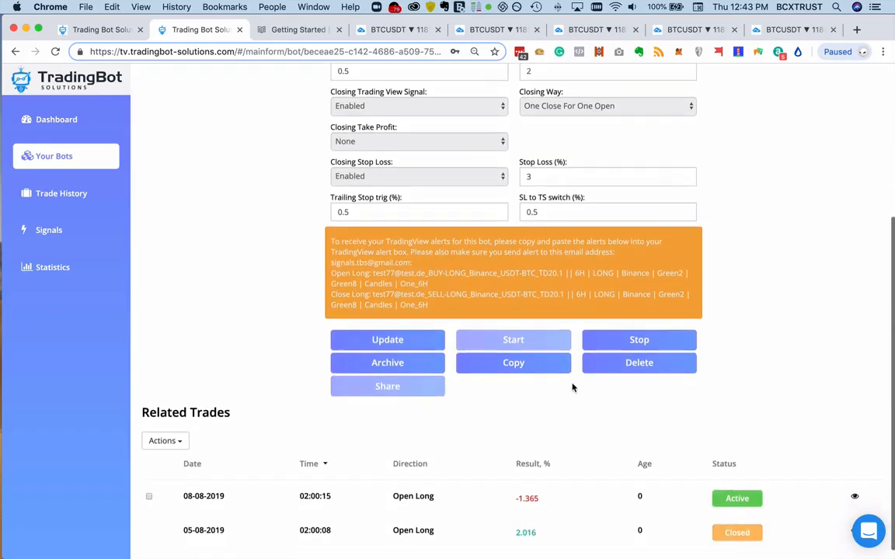
{"action": "left_click", "coordinate": [529, 368]}
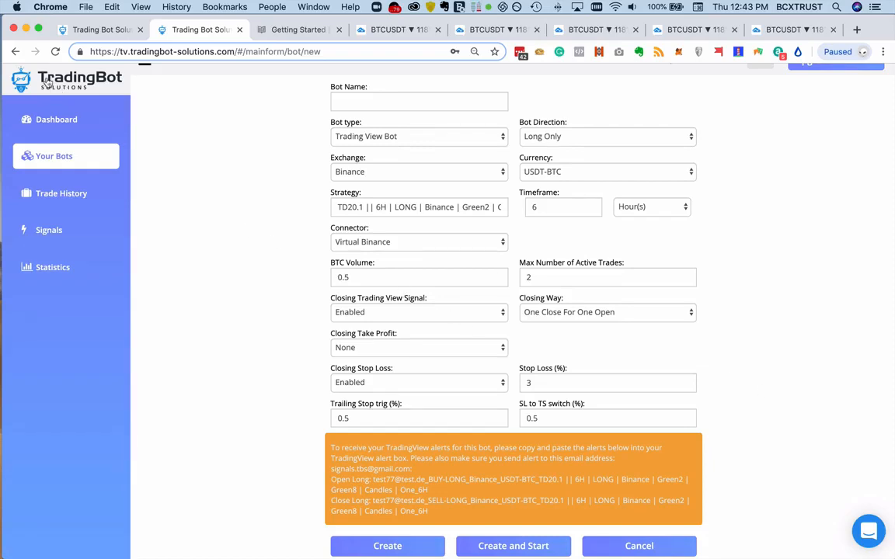
- Leave the copied bot form without creating it and open the Trade History page
{"action": "left_click", "coordinate": [11, 52]}
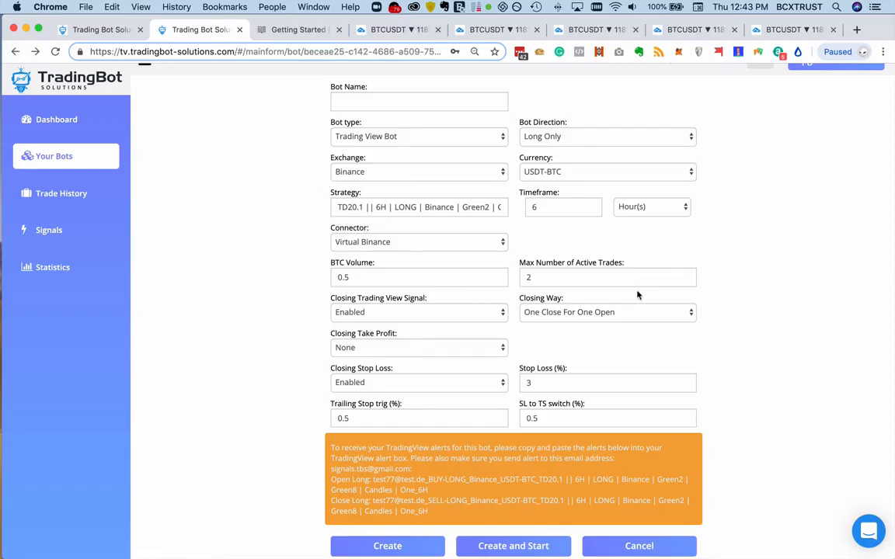
{"action": "left_click", "coordinate": [85, 156]}
{"action": "left_click", "coordinate": [70, 194]}
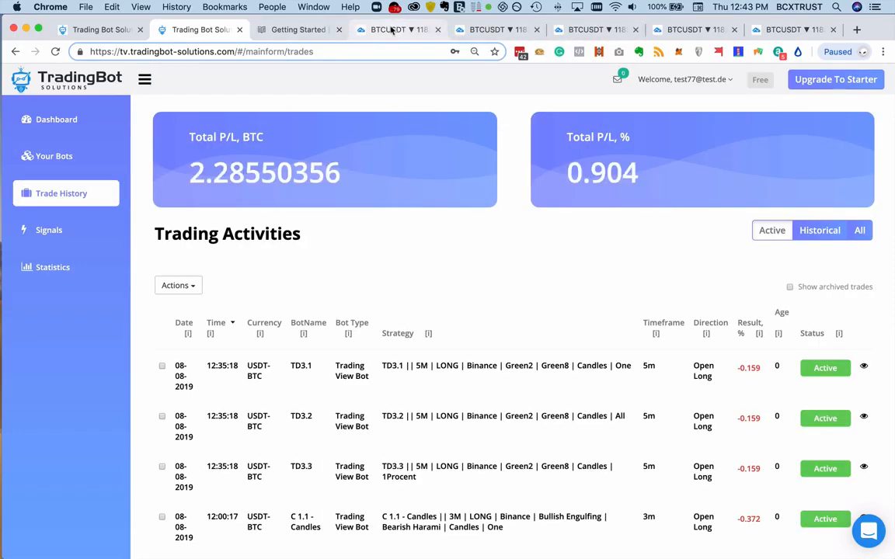
- Switch to the TradingView BTCUSDT chart and delete the three 6-hour BTCUSDT alerts listed above the XBT alert
{"action": "left_click", "coordinate": [393, 29]}
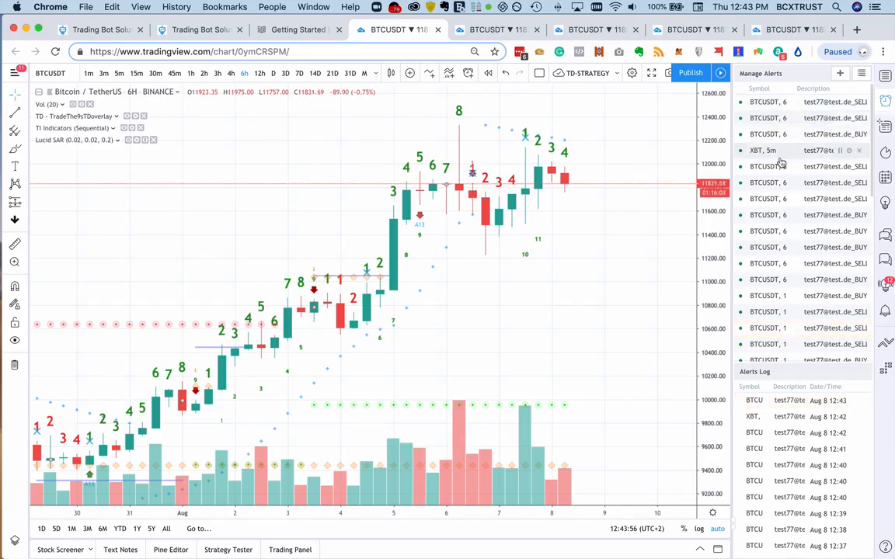
{"action": "left_click", "coordinate": [858, 102]}
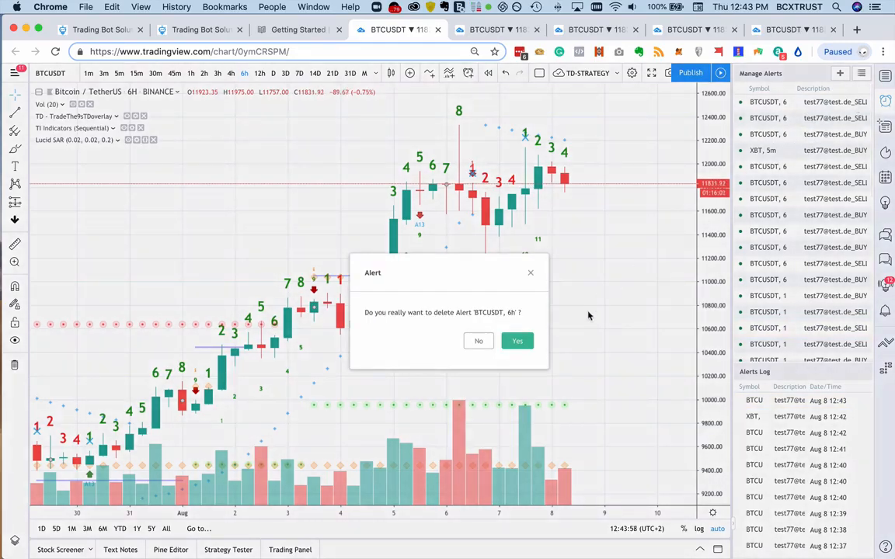
{"action": "left_click", "coordinate": [518, 341]}
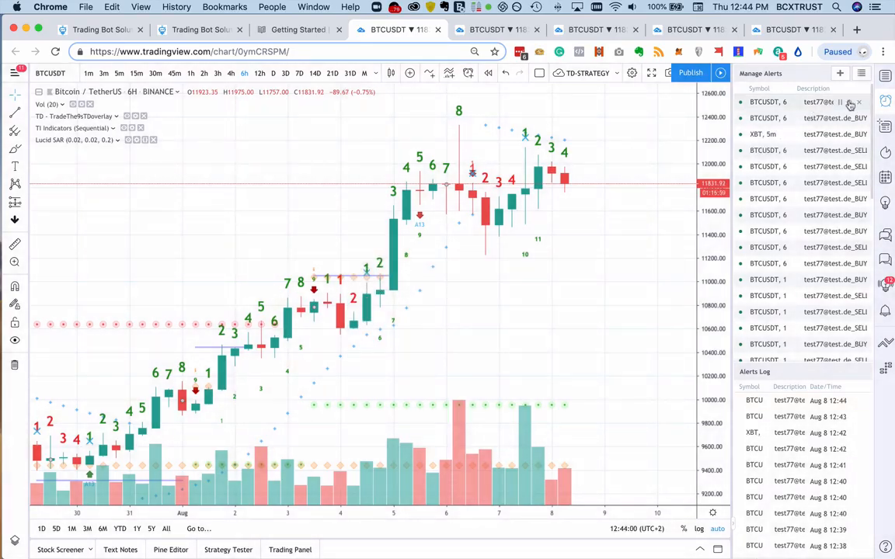
{"action": "left_click", "coordinate": [859, 102]}
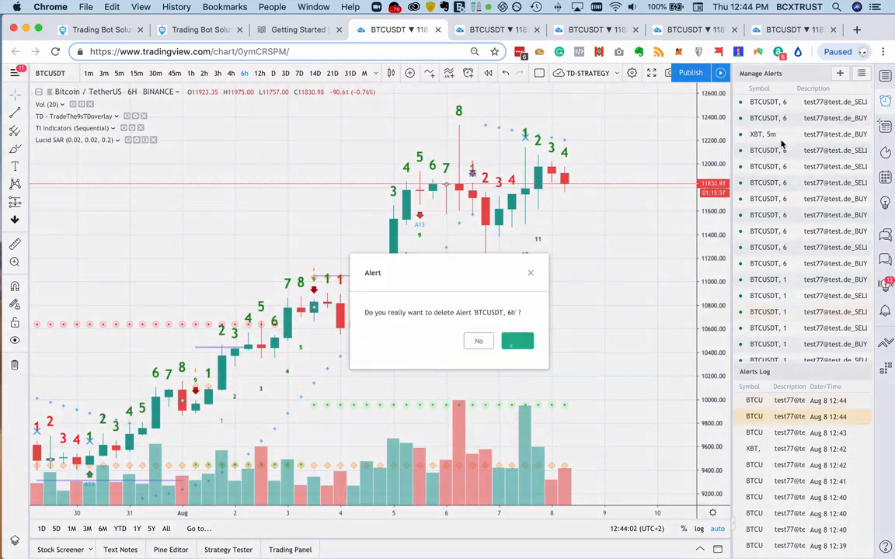
{"action": "key", "text": "Return"}
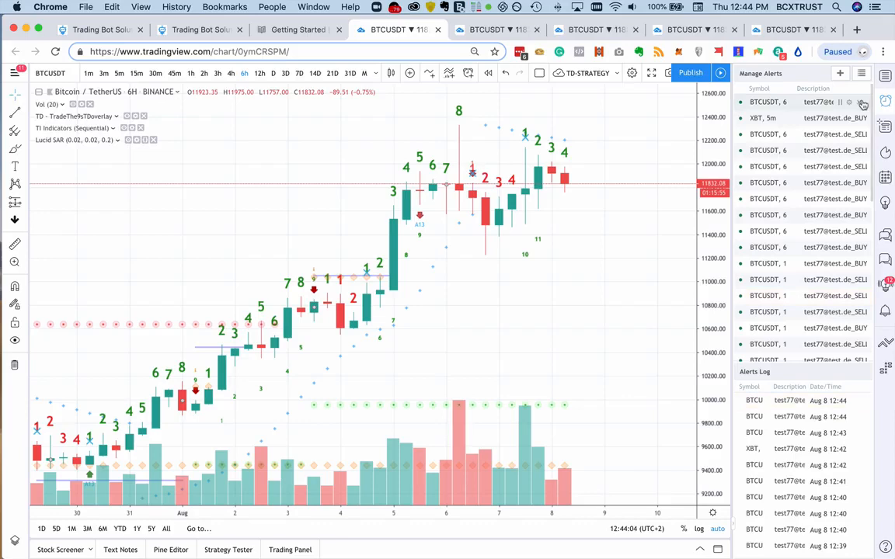
{"action": "left_click", "coordinate": [859, 102]}
{"action": "key", "text": "Return"}
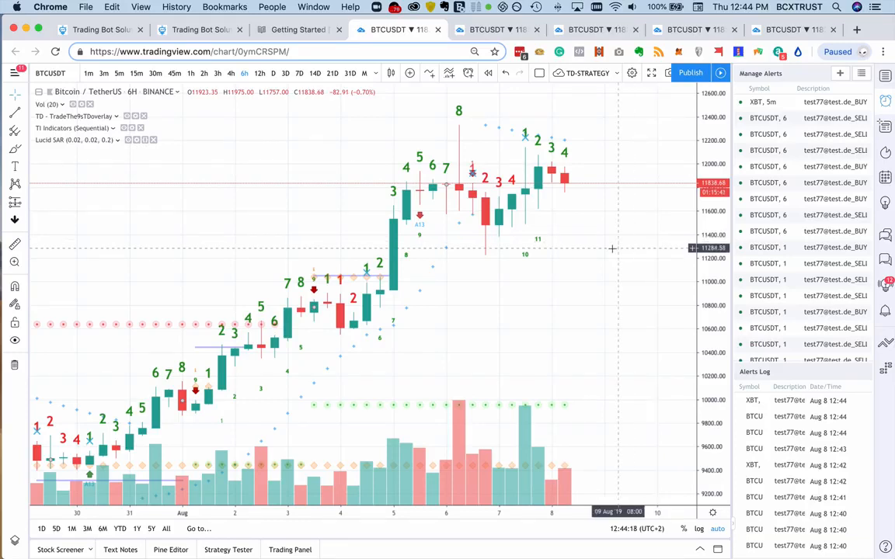
- Switch to Strategy-Doc.xlsx in Microsoft Teams and move its window fully into view over the chart
{"action": "mouse_move", "coordinate": [564, 547]}
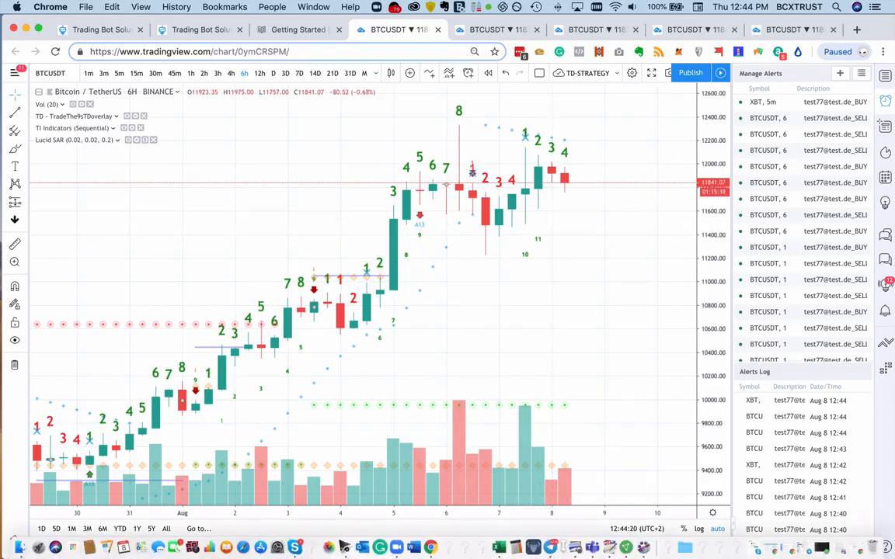
{"action": "left_click", "coordinate": [598, 547]}
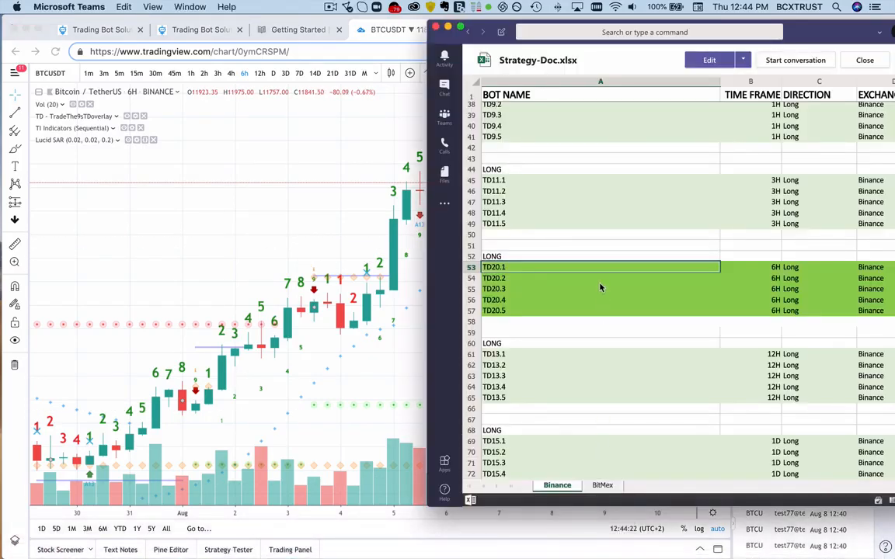
{"action": "left_click_drag", "start_coordinate": [845, 26], "coordinate": [728, 39]}
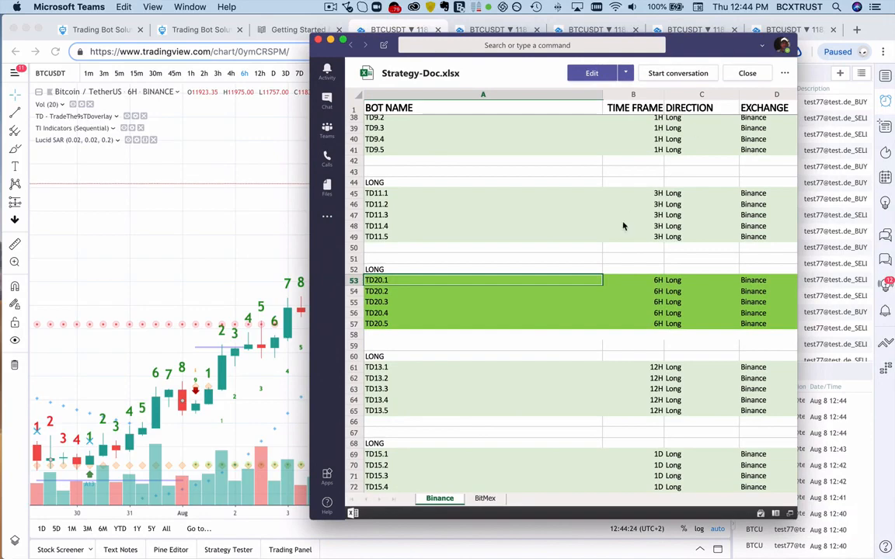
- Find the 6H RSI16 rows on the Binance sheet, review their signals, and select the RSI16.2 bot name
{"action": "scroll", "coordinate": [623, 226], "scroll_direction": "down", "scroll_amount": 10}
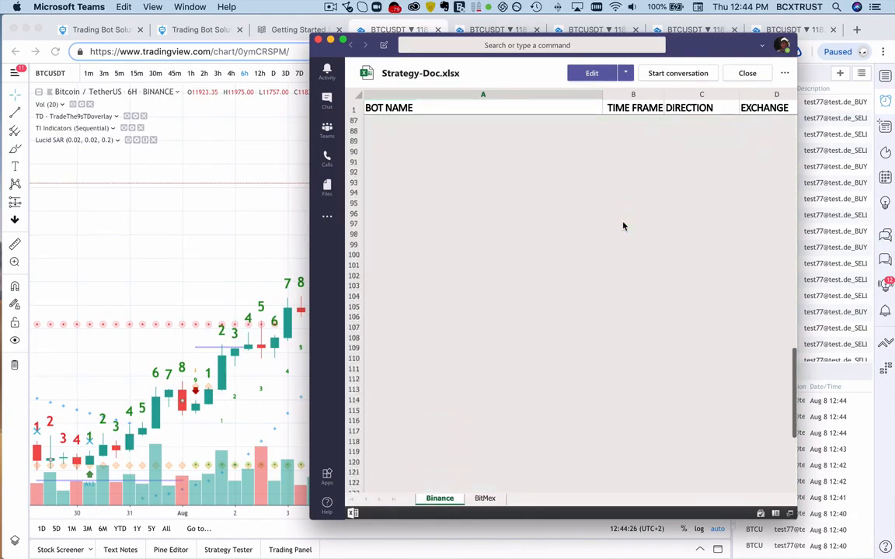
{"action": "scroll", "coordinate": [623, 226], "scroll_direction": "up", "scroll_amount": 5}
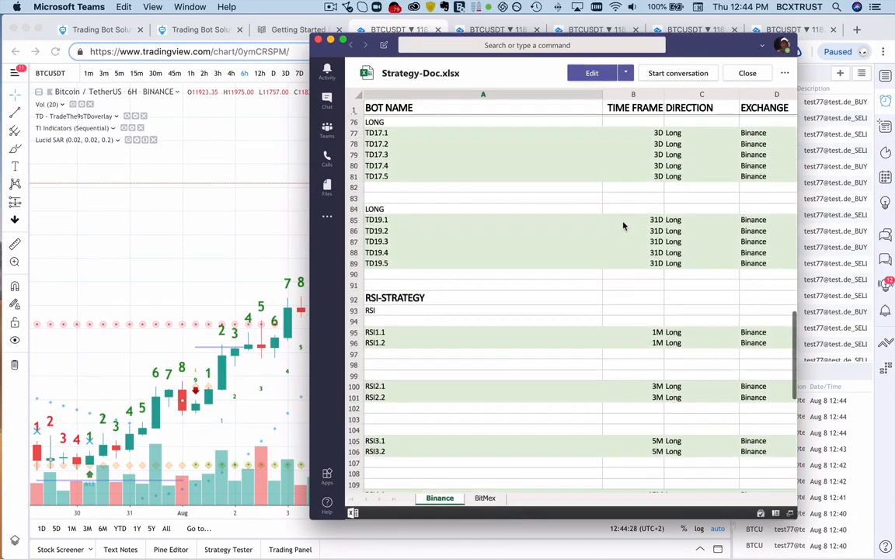
{"action": "scroll", "coordinate": [623, 226], "scroll_direction": "down", "scroll_amount": 8}
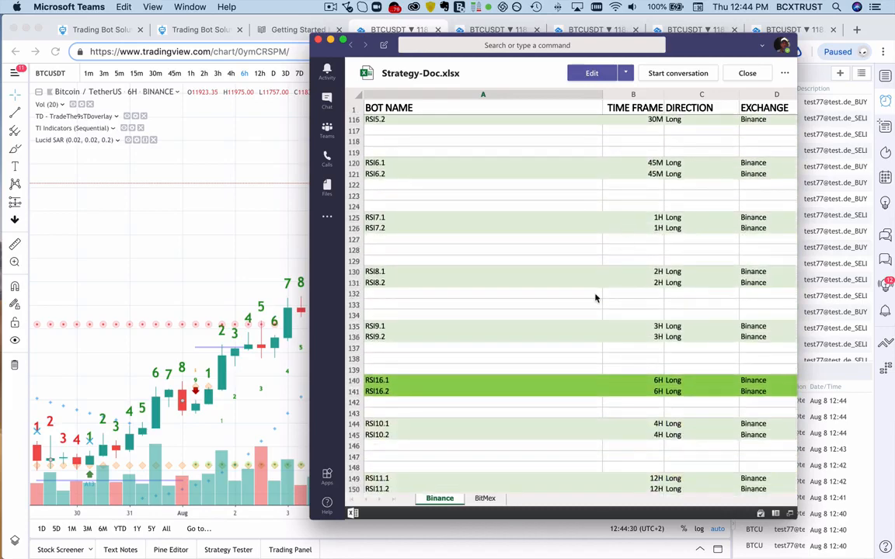
{"action": "left_click", "coordinate": [436, 377]}
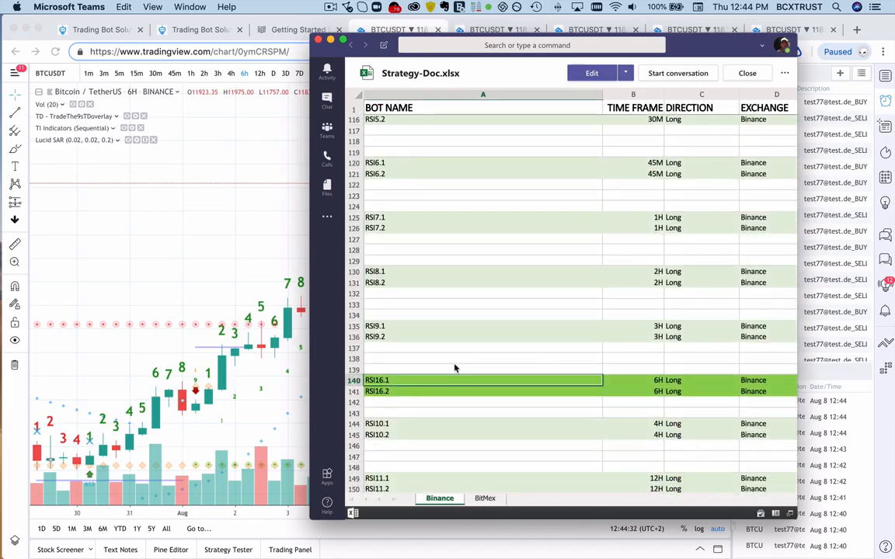
{"action": "scroll", "coordinate": [479, 389], "scroll_direction": "right", "scroll_amount": 10}
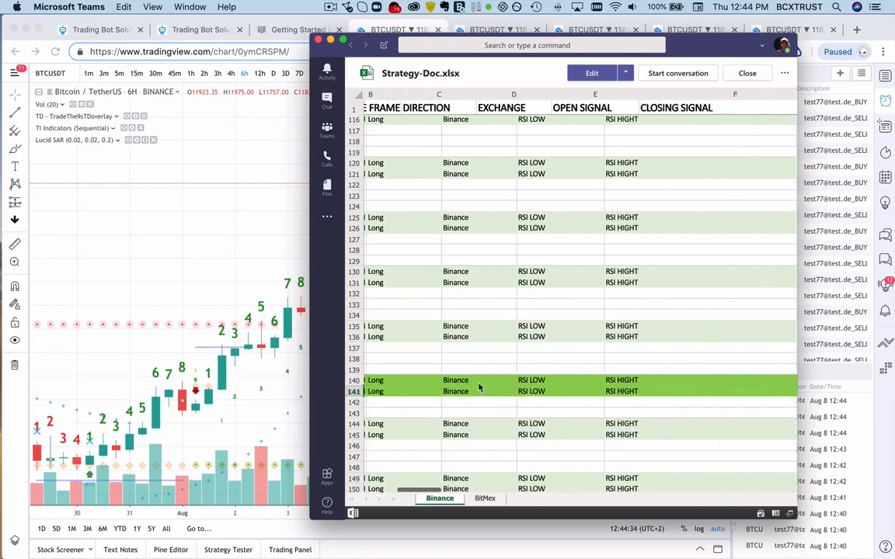
{"action": "scroll", "coordinate": [479, 387], "scroll_direction": "left", "scroll_amount": 10}
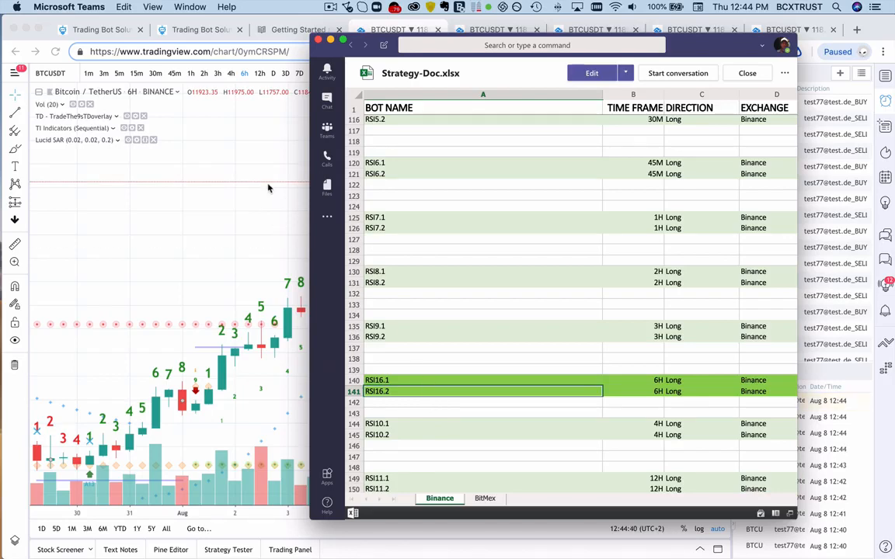
- Switch to TradingBot Solutions in Chrome and start a new TradingView bot with the single form setup
{"action": "left_click", "coordinate": [200, 30]}
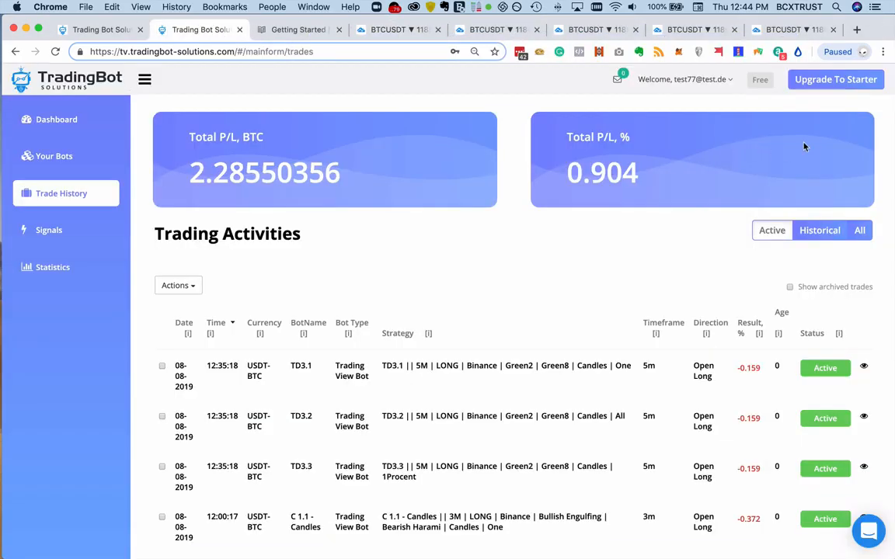
{"action": "left_click", "coordinate": [62, 156]}
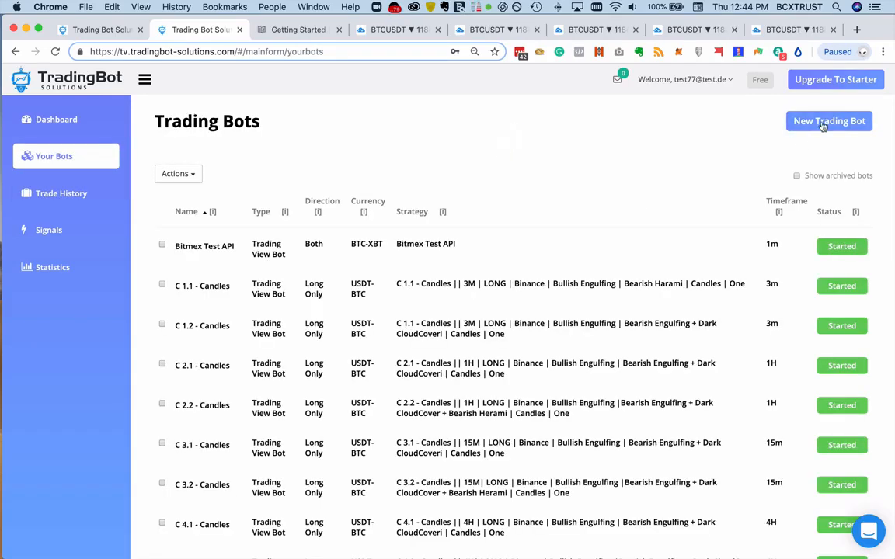
{"action": "left_click", "coordinate": [821, 122]}
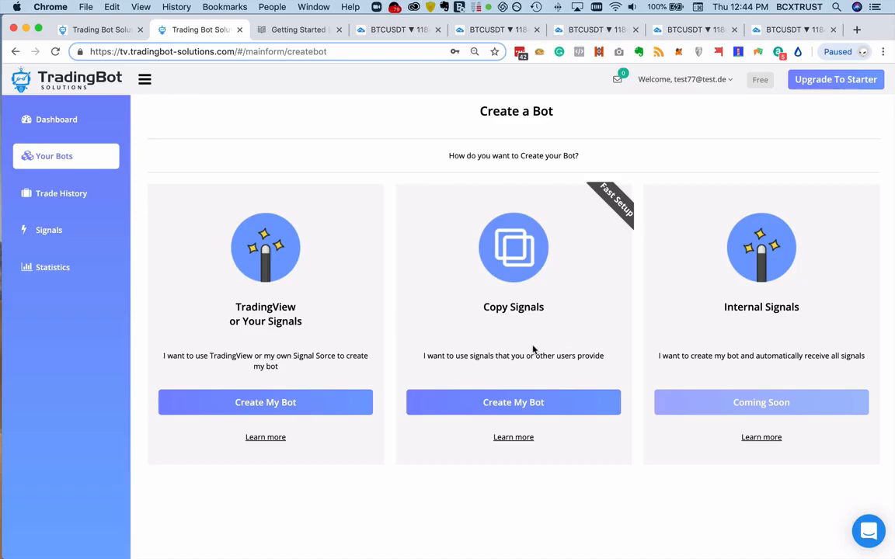
{"action": "left_click", "coordinate": [52, 161]}
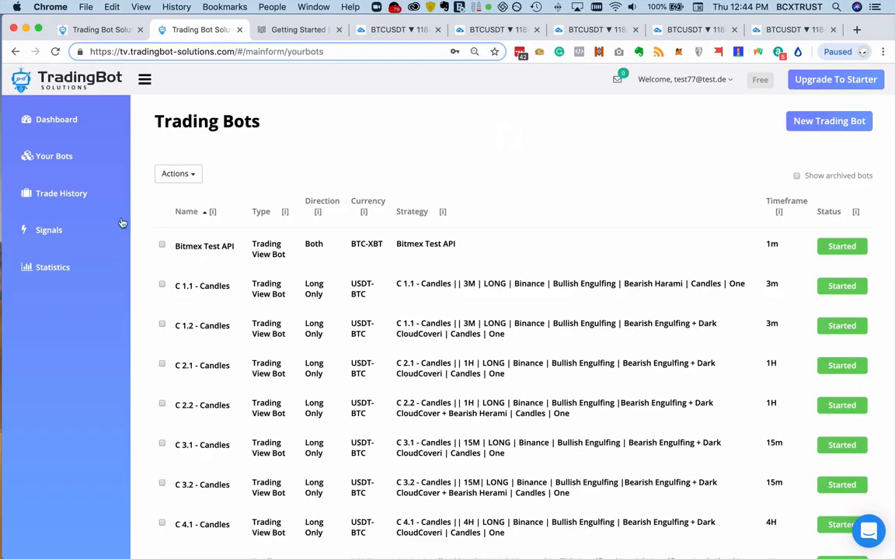
{"action": "left_click", "coordinate": [824, 121]}
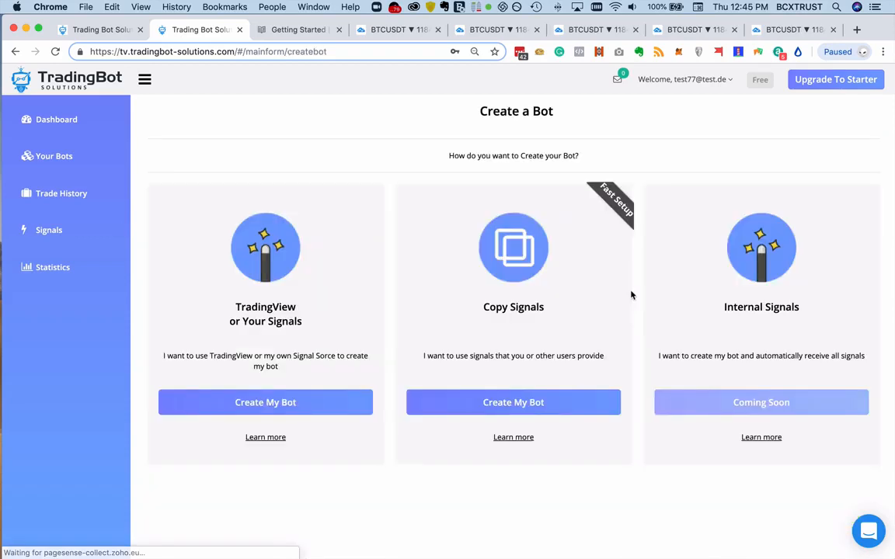
{"action": "left_click", "coordinate": [357, 401]}
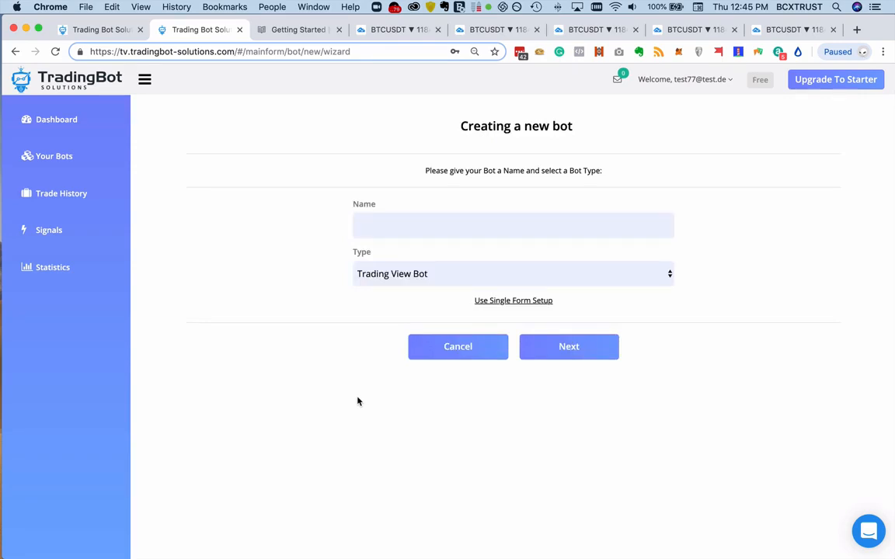
{"action": "left_click", "coordinate": [523, 301]}
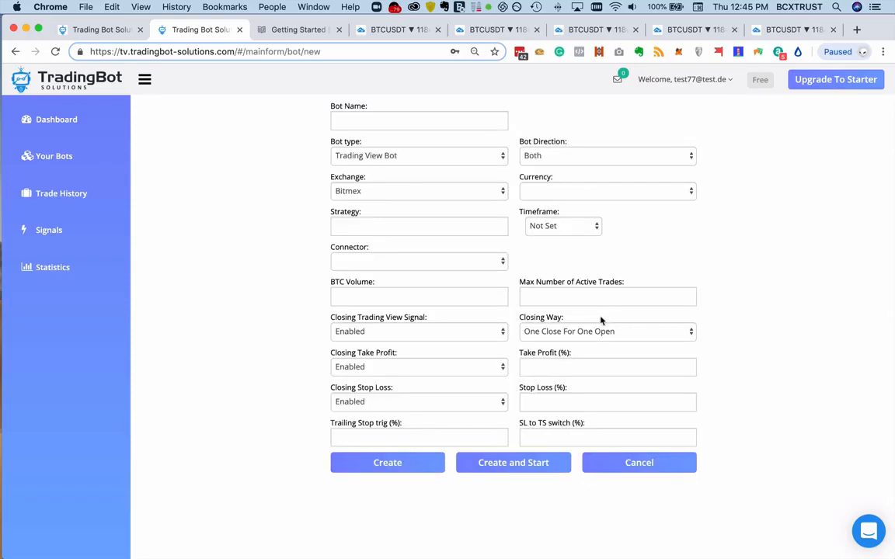
- Name the bot RSI16.2, set its direction to Long Only, and choose Binance as the exchange
{"action": "left_click", "coordinate": [350, 120]}
{"action": "type", "text": "RSI16.2"}
{"action": "left_click", "coordinate": [577, 157]}
{"action": "left_click", "coordinate": [584, 166]}
{"action": "left_click", "coordinate": [485, 193]}
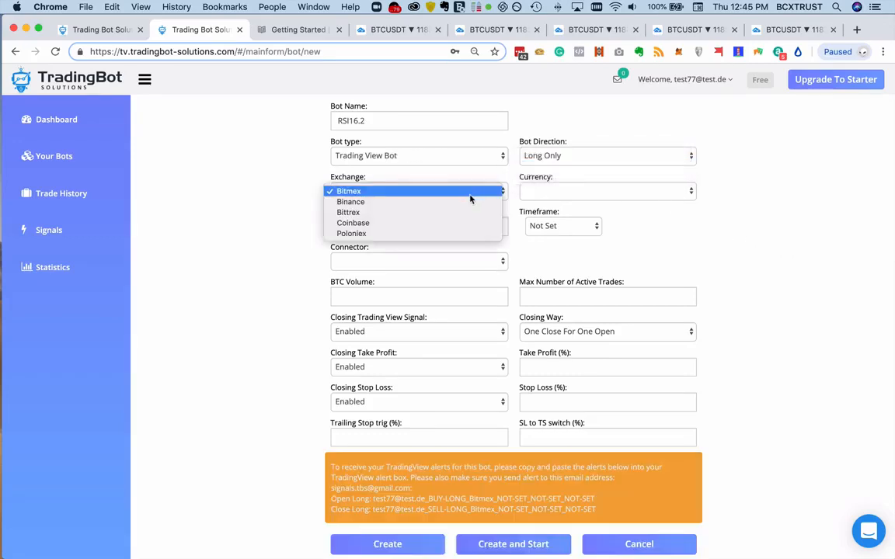
{"action": "left_click", "coordinate": [469, 202]}
- Set the bot's currency pair to USDC-BTC
{"action": "left_click", "coordinate": [571, 191]}
{"action": "scroll", "coordinate": [606, 280], "scroll_direction": "down", "scroll_amount": 15}
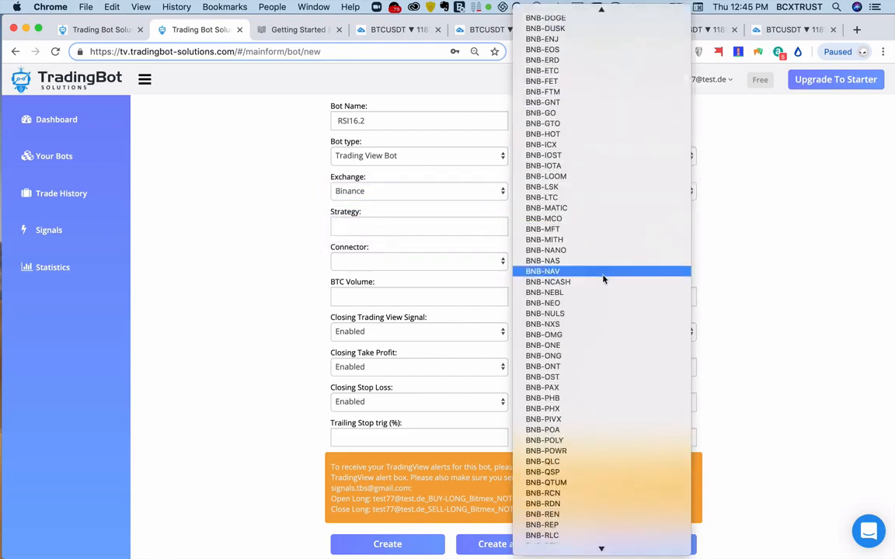
{"action": "scroll", "coordinate": [605, 288], "scroll_direction": "down", "scroll_amount": 15}
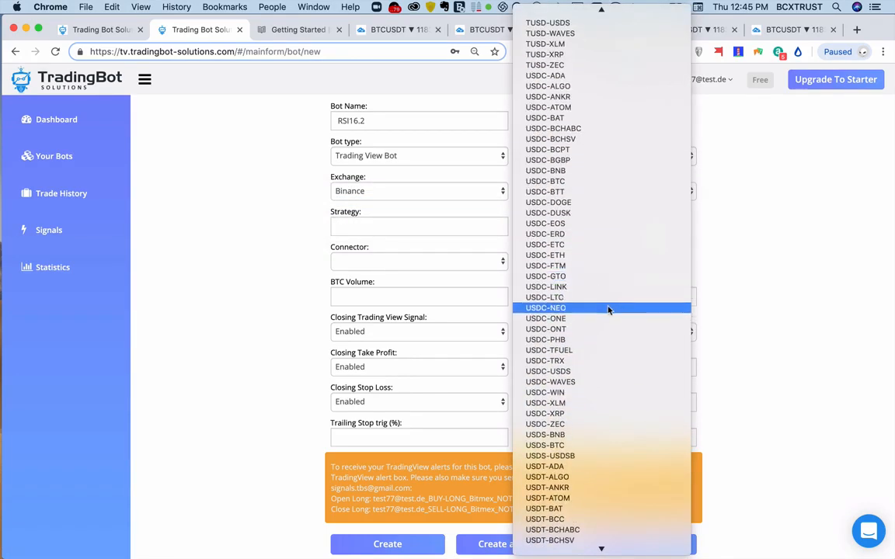
{"action": "left_click", "coordinate": [609, 181]}
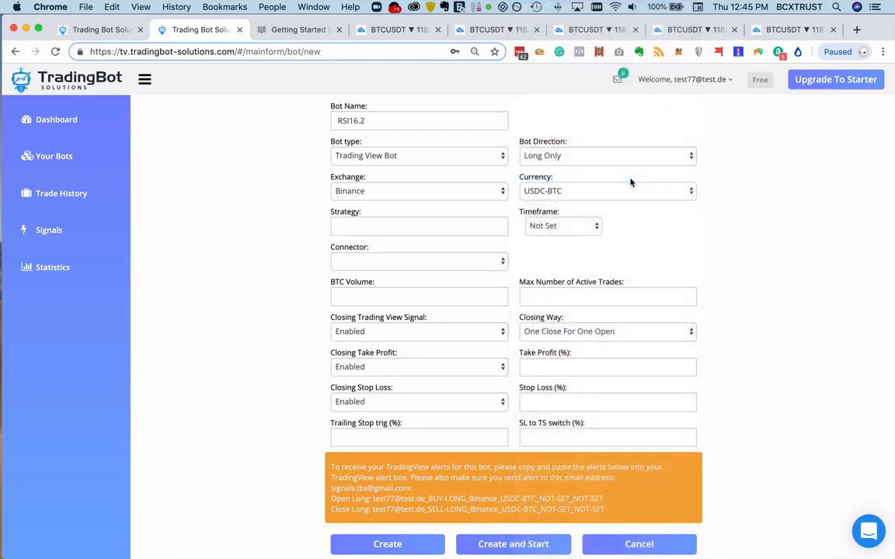
{"action": "left_click", "coordinate": [603, 193]}
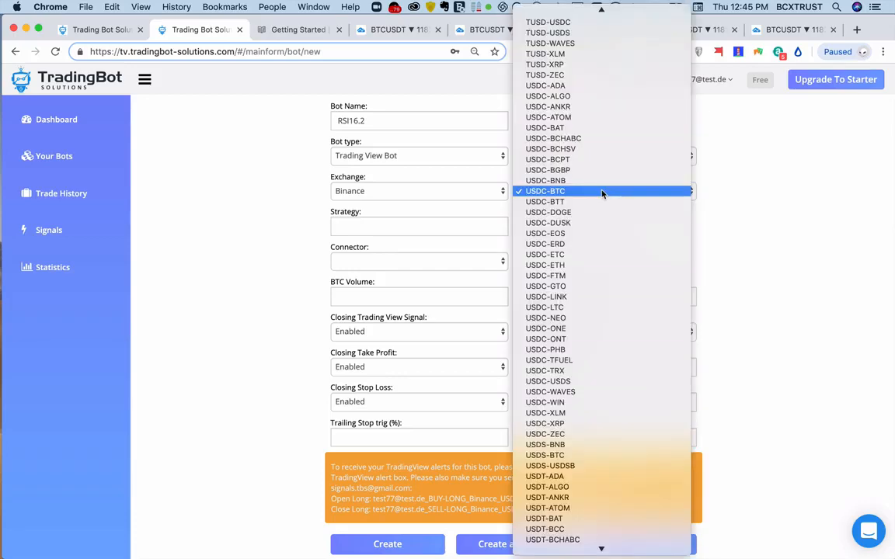
{"action": "scroll", "coordinate": [603, 194], "scroll_direction": "up", "scroll_amount": 20}
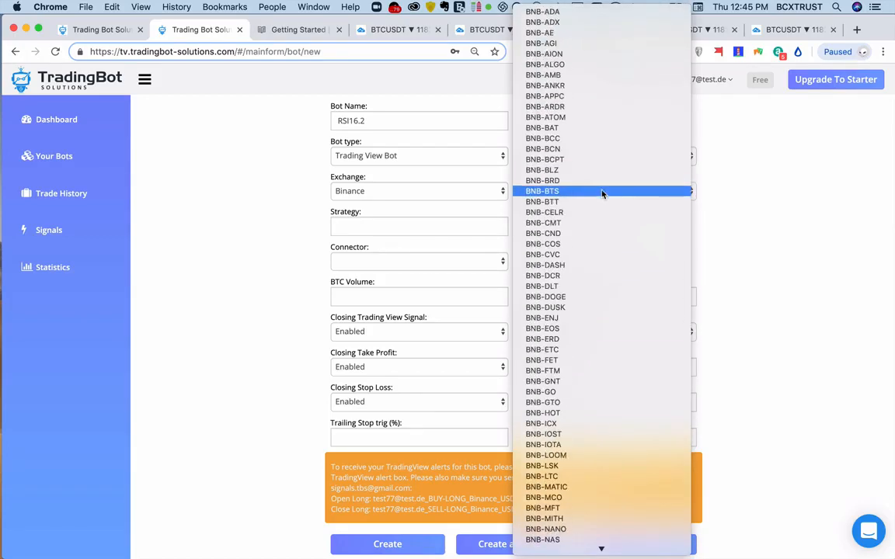
{"action": "scroll", "coordinate": [602, 193], "scroll_direction": "down", "scroll_amount": 20}
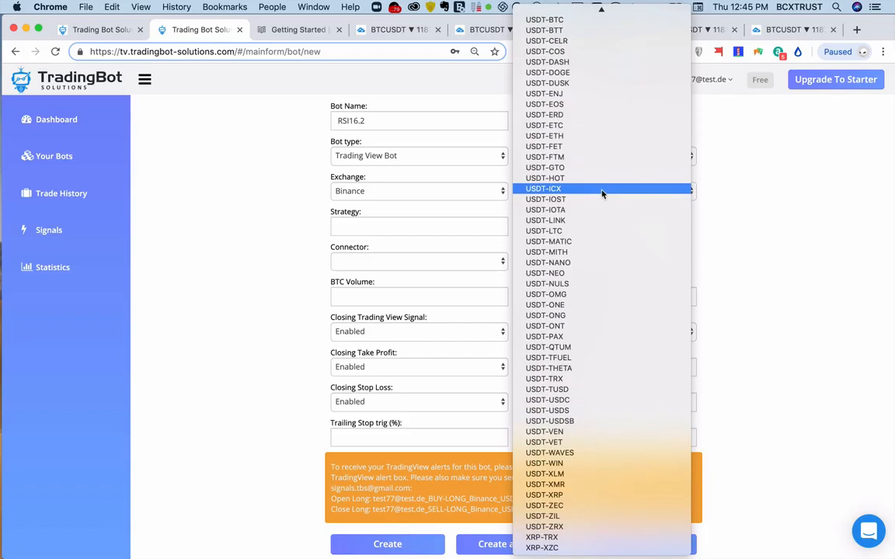
{"action": "left_click", "coordinate": [735, 212]}
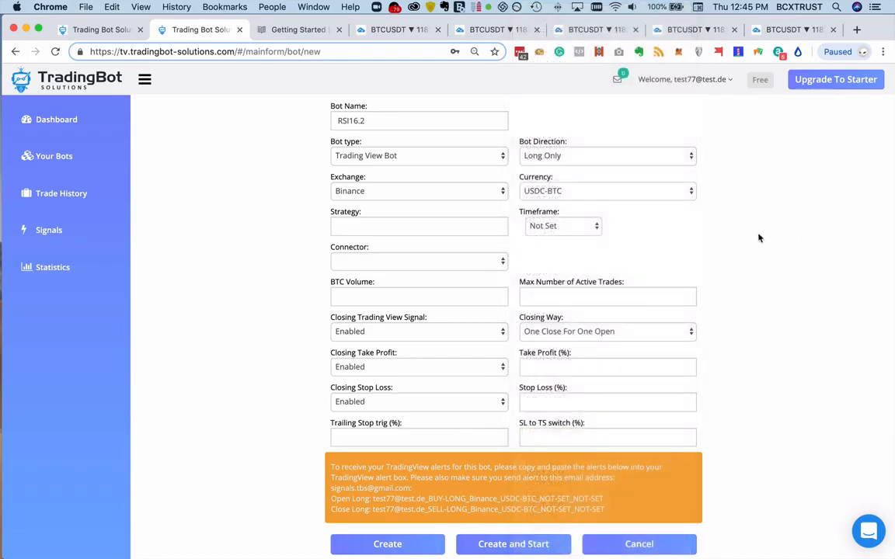
- Copy the RSI16.2 strategy text from Strategy-Doc.xlsx in Microsoft Teams into the bot form's Strategy field in Chrome
{"action": "mouse_move", "coordinate": [435, 548]}
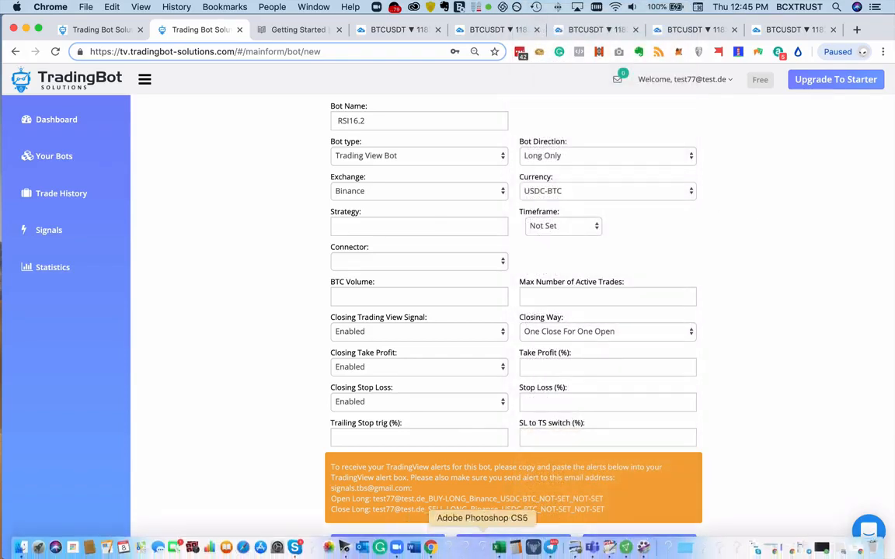
{"action": "left_click", "coordinate": [591, 549]}
{"action": "scroll", "coordinate": [575, 342], "scroll_direction": "right", "scroll_amount": 10}
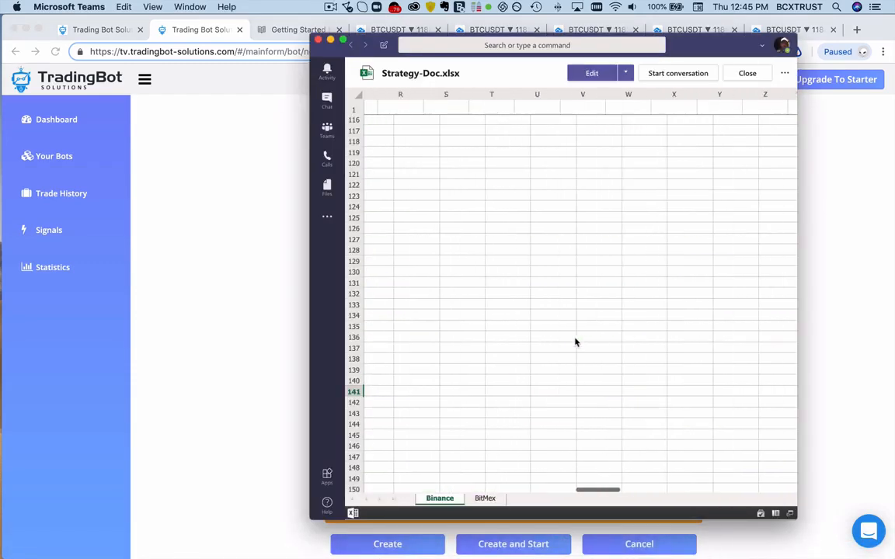
{"action": "scroll", "coordinate": [575, 341], "scroll_direction": "left", "scroll_amount": 10}
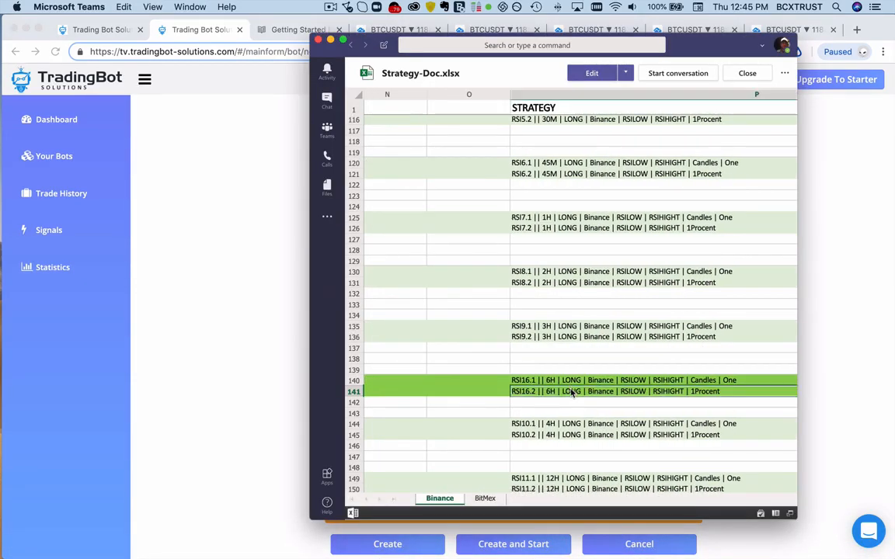
{"action": "left_click", "coordinate": [211, 287]}
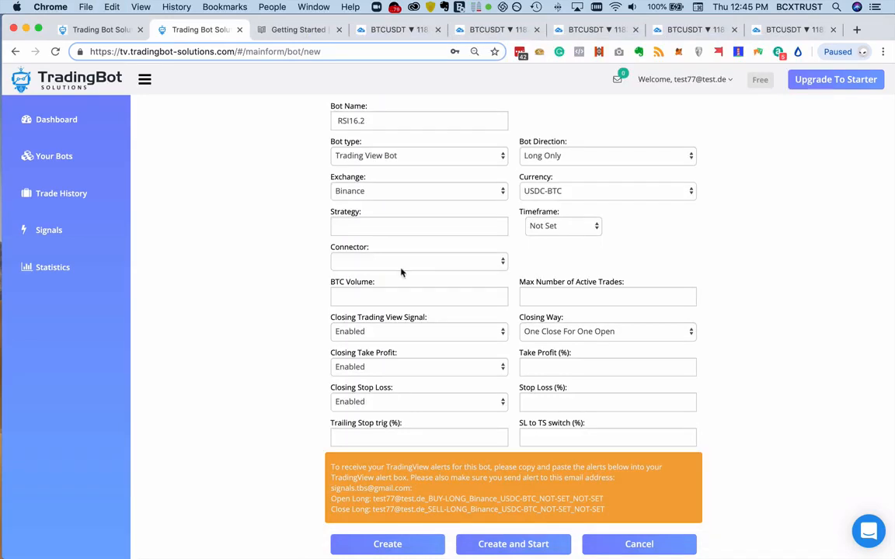
{"action": "left_click", "coordinate": [373, 227]}
{"action": "type", "text": "RSI16.2 || 6H | LONG | Binance | RSILOW | RSIHIGHT | 1Procent"}
{"action": "left_click", "coordinate": [259, 223]}
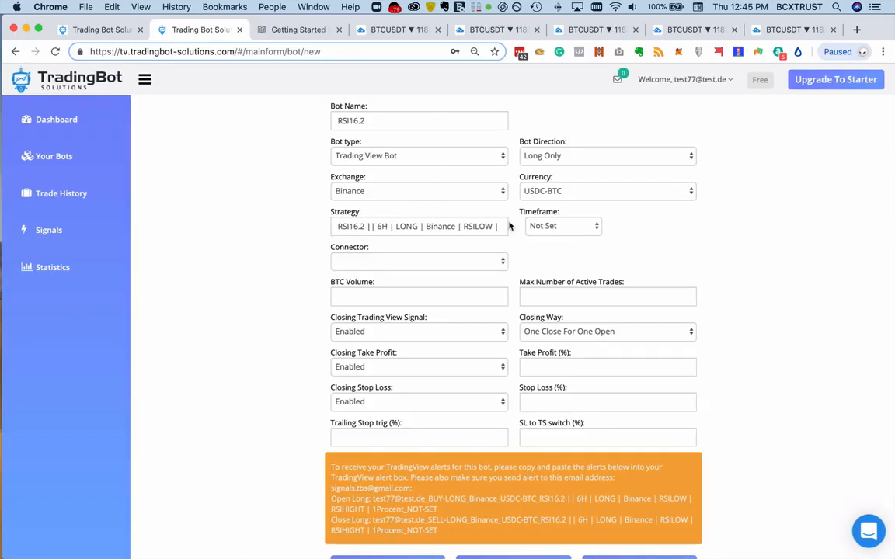
- Set the bot's timeframe to 6 hours and its connector to Virtual Binance
{"action": "left_click", "coordinate": [551, 228]}
{"action": "left_click", "coordinate": [557, 247]}
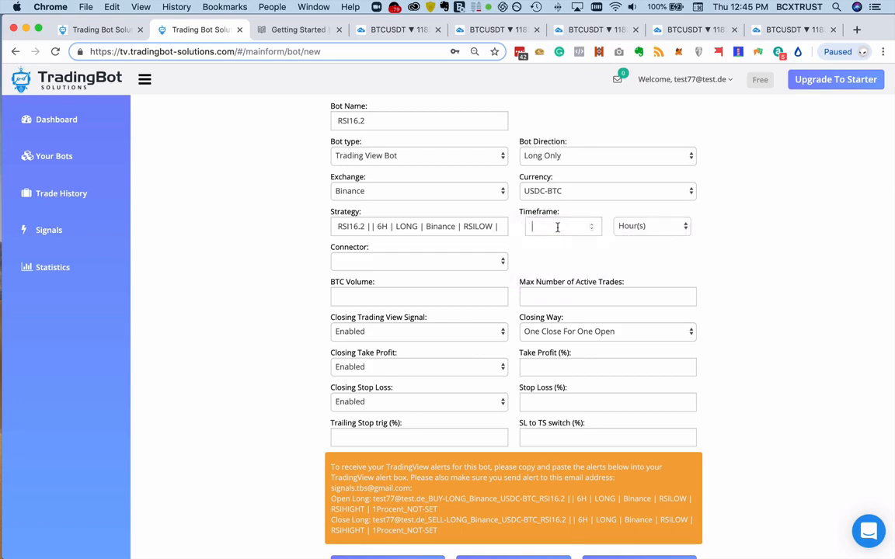
{"action": "left_click", "coordinate": [557, 228]}
{"action": "type", "text": "6"}
{"action": "left_click", "coordinate": [450, 263]}
{"action": "left_click", "coordinate": [451, 283]}
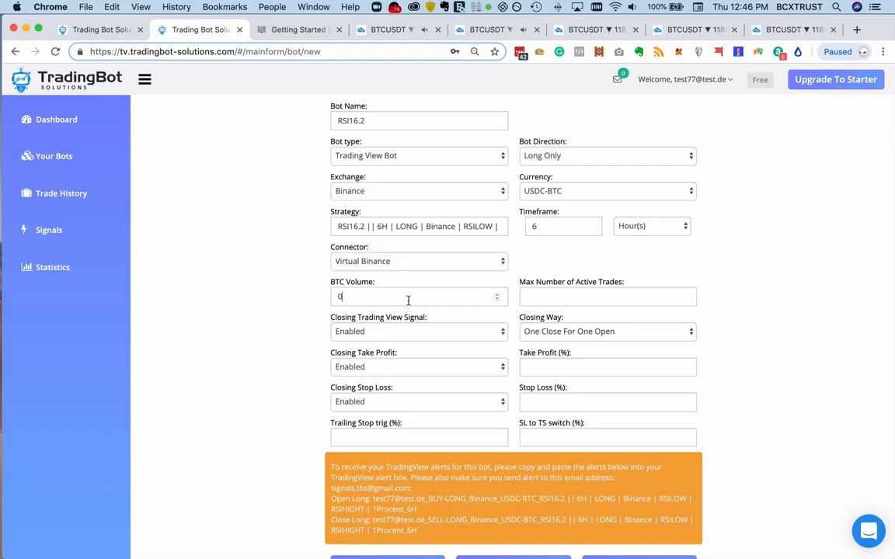
- Set the BTC volume to 0.5 and the maximum number of active trades to 4, and dismiss the licence notice
{"action": "type", "text": "0.5"}
{"action": "left_click", "coordinate": [575, 293]}
{"action": "type", "text": "4"}
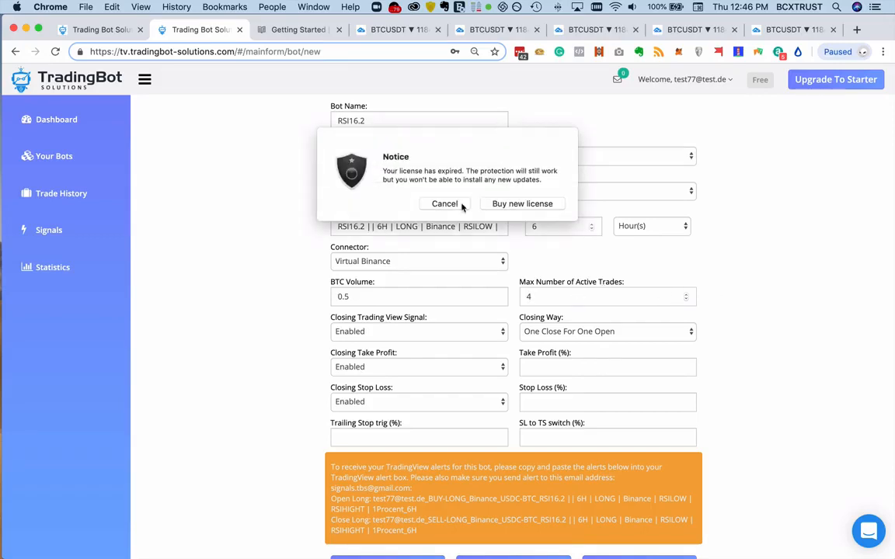
{"action": "left_click", "coordinate": [432, 205]}
- Check the RSI16.2 strategy entry in Strategy-Doc.xlsx in Microsoft Teams, and return to the bot form in Chrome
{"action": "scroll", "coordinate": [769, 287], "scroll_direction": "down", "scroll_amount": 1}
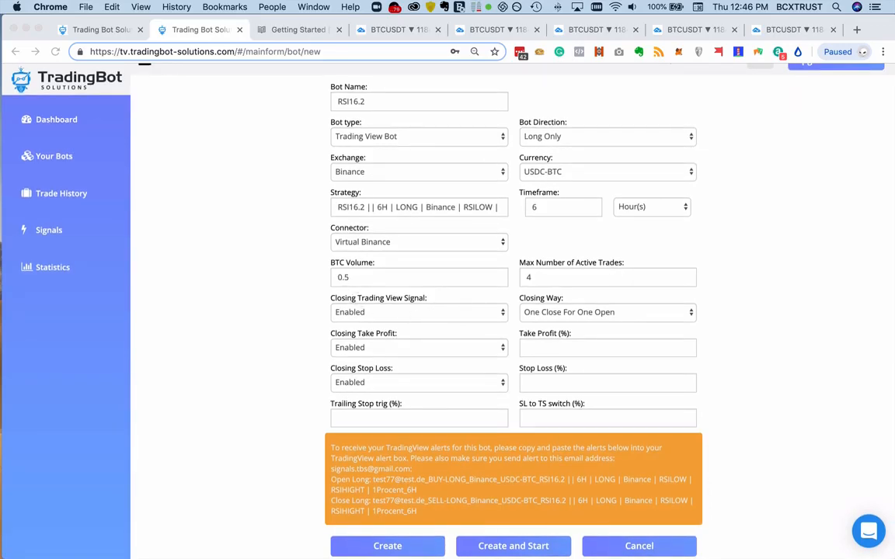
{"action": "mouse_move", "coordinate": [597, 552]}
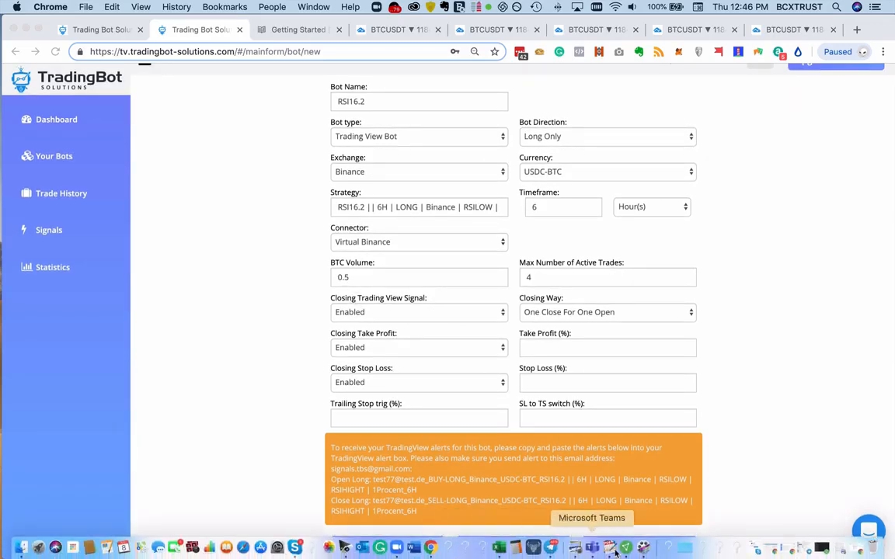
{"action": "left_click", "coordinate": [499, 547]}
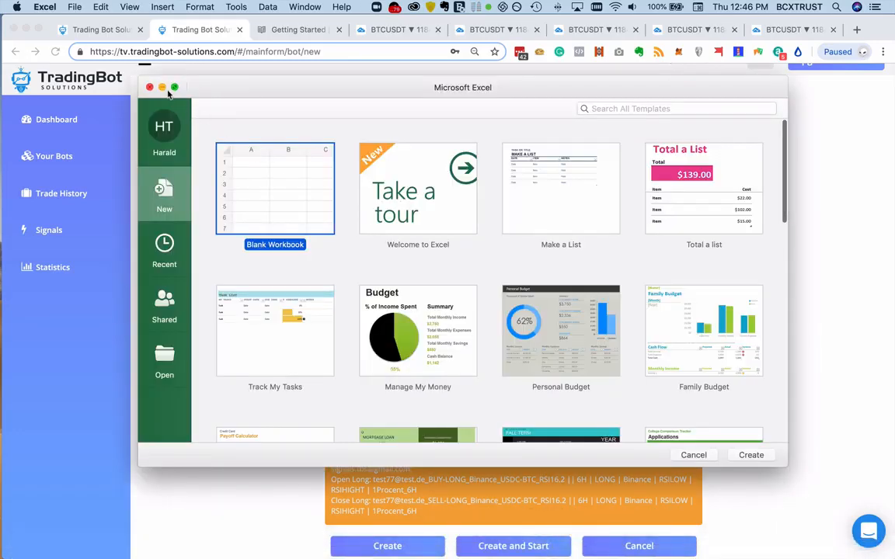
{"action": "left_click", "coordinate": [150, 87]}
{"action": "mouse_move", "coordinate": [614, 552]}
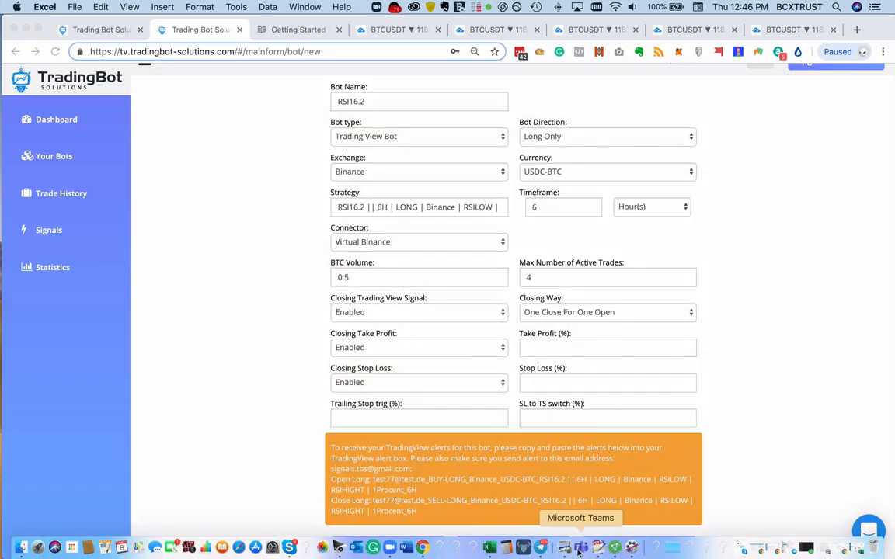
{"action": "left_click", "coordinate": [579, 548]}
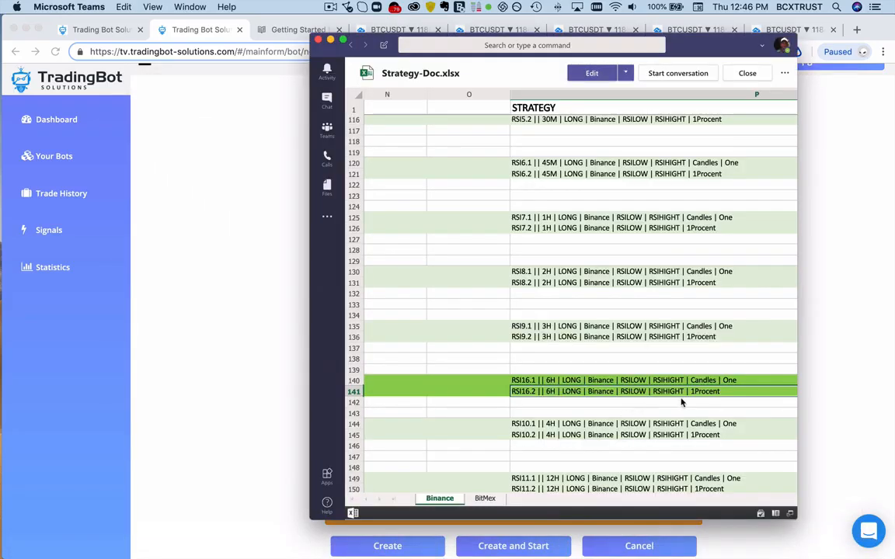
{"action": "left_click", "coordinate": [230, 351]}
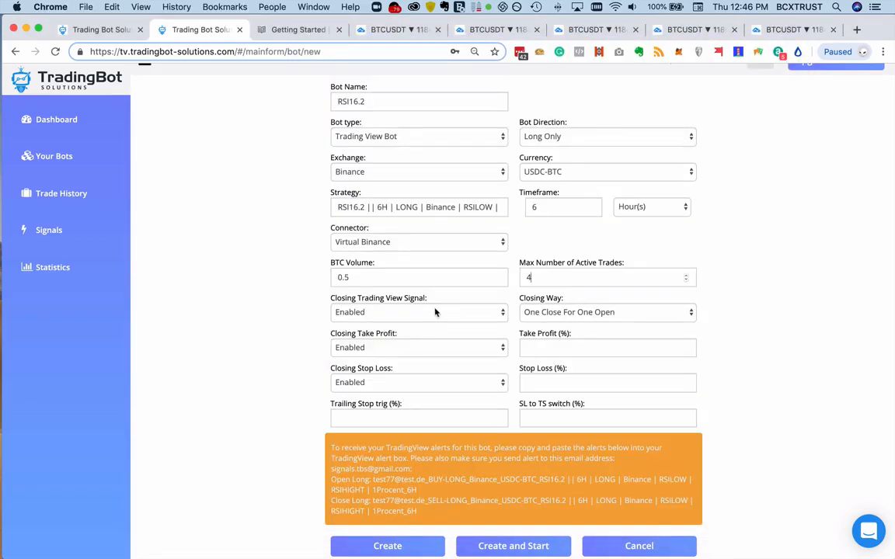
- Check the Closing Way options, keeping One Close For One Open, and set the bot's take profit to 4%
{"action": "left_click", "coordinate": [558, 313]}
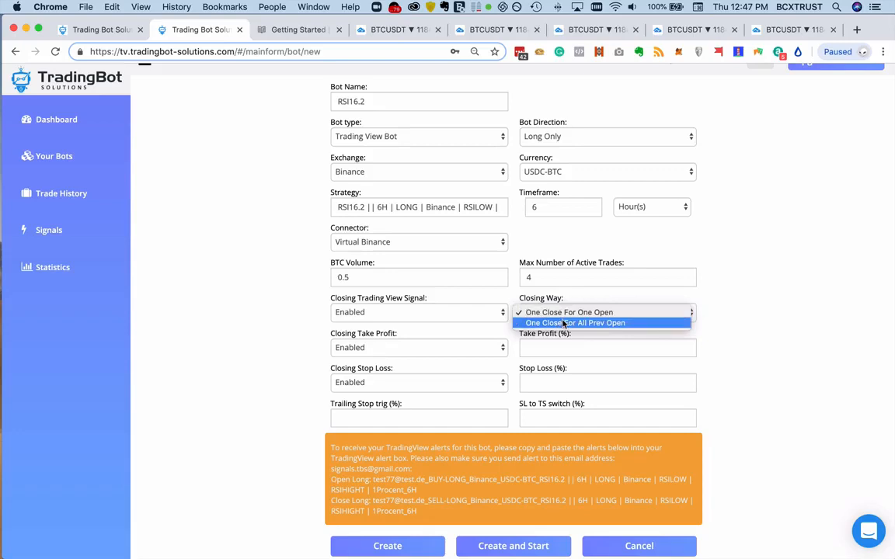
{"action": "left_click", "coordinate": [814, 344]}
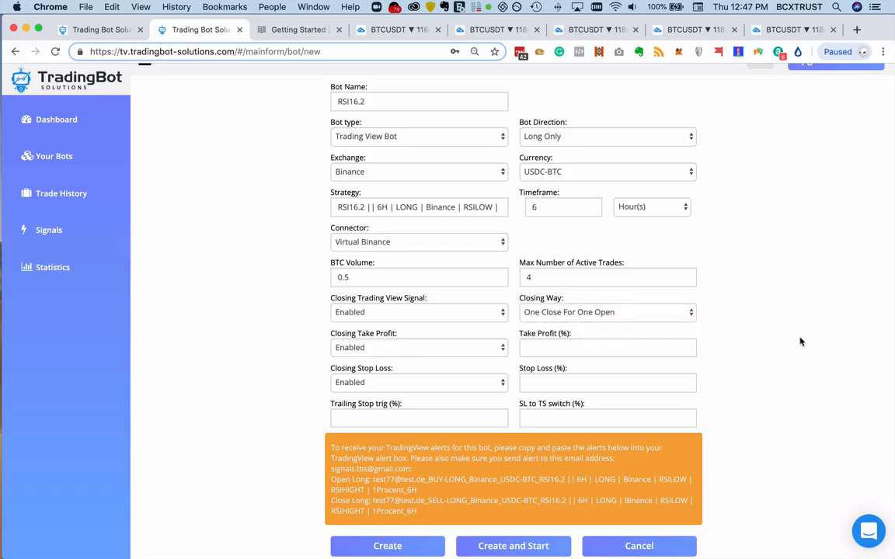
{"action": "left_click", "coordinate": [462, 355]}
{"action": "left_click", "coordinate": [462, 352]}
{"action": "left_click", "coordinate": [599, 348]}
{"action": "type", "text": "1"}
{"action": "left_click", "coordinate": [748, 341]}
{"action": "left_click", "coordinate": [525, 347]}
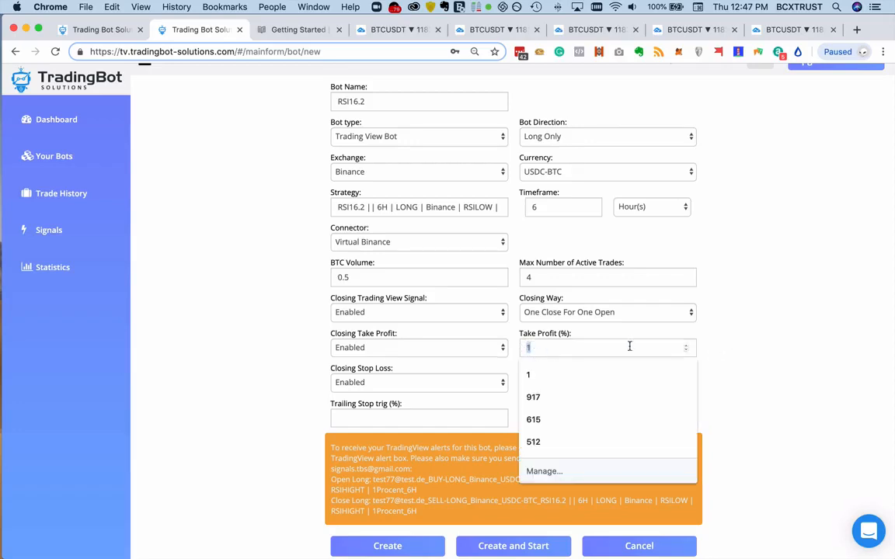
{"action": "type", "text": "4"}
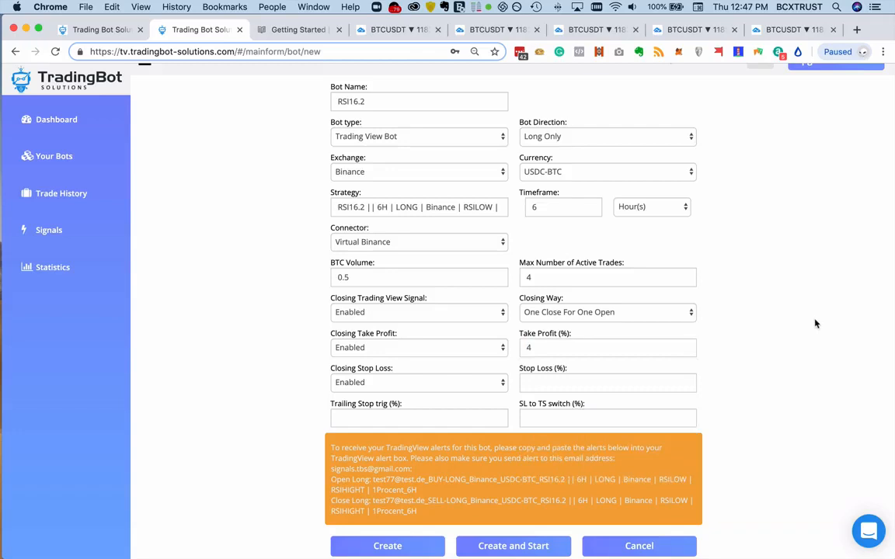
- Change the ending of the bot's strategy text from 1Procent to 4Procent
{"action": "left_click_drag", "start_coordinate": [440, 207], "coordinate": [584, 210]}
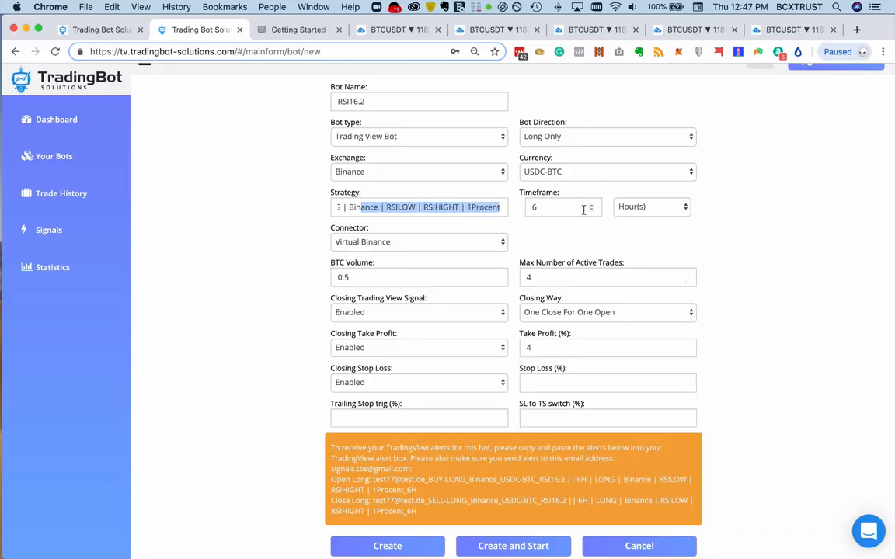
{"action": "left_click", "coordinate": [472, 208]}
{"action": "key", "text": "BackSpace"}
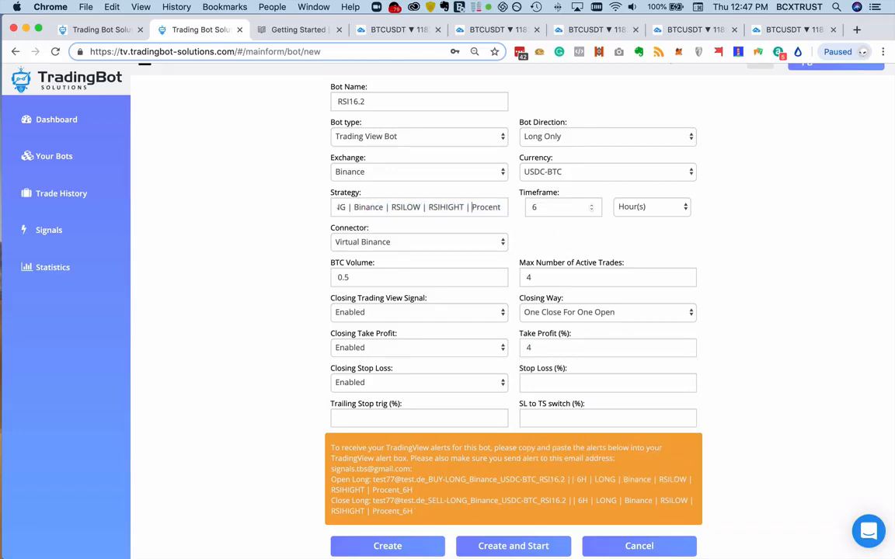
{"action": "type", "text": "4"}
{"action": "left_click", "coordinate": [814, 263]}
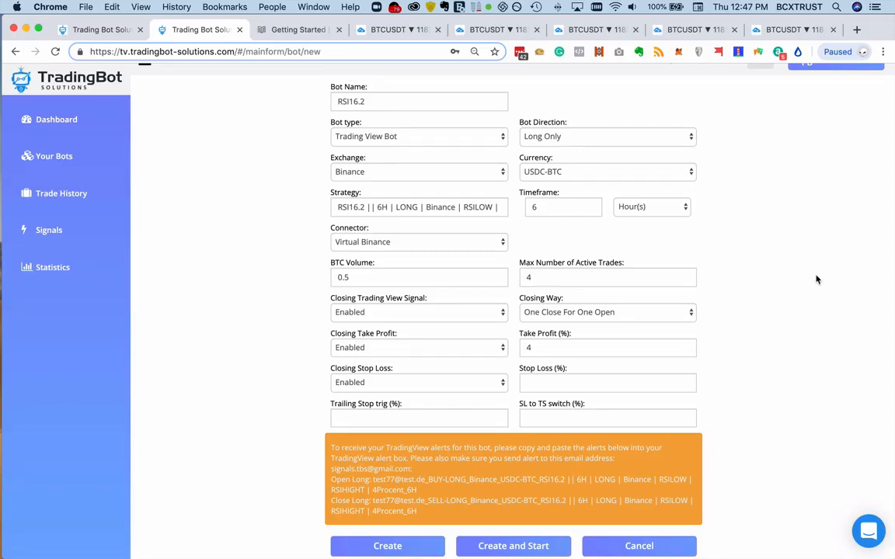
- Set the stop loss to 3%, the trailing stop trigger to 0.5% and the SL to TS switch to 0.5%
{"action": "left_click", "coordinate": [621, 380]}
{"action": "type", "text": "3"}
{"action": "left_click", "coordinate": [424, 421]}
{"action": "type", "text": "0.5"}
{"action": "left_click", "coordinate": [550, 419]}
{"action": "type", "text": "0"}
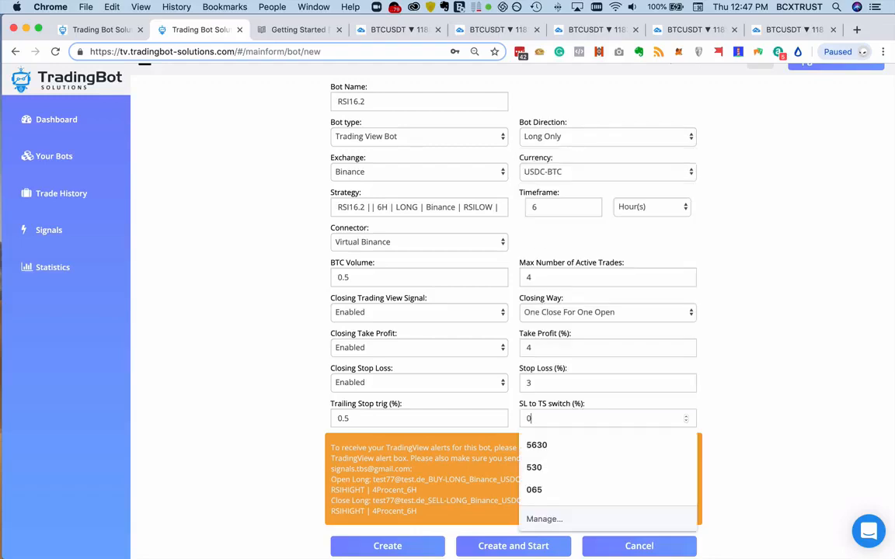
{"action": "type", "text": ".5"}
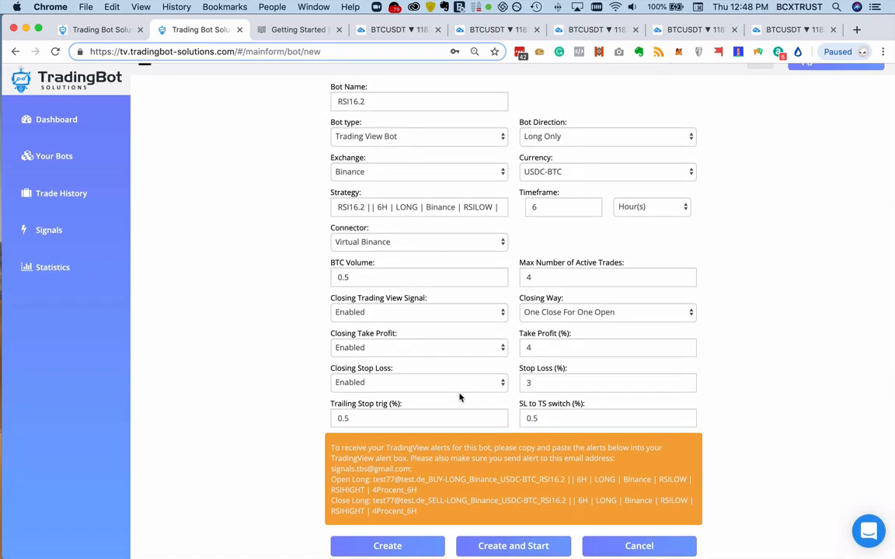
- Copy the Open Long alert message for the RSI16.2 bot
{"action": "left_click_drag", "start_coordinate": [402, 487], "coordinate": [373, 484]}
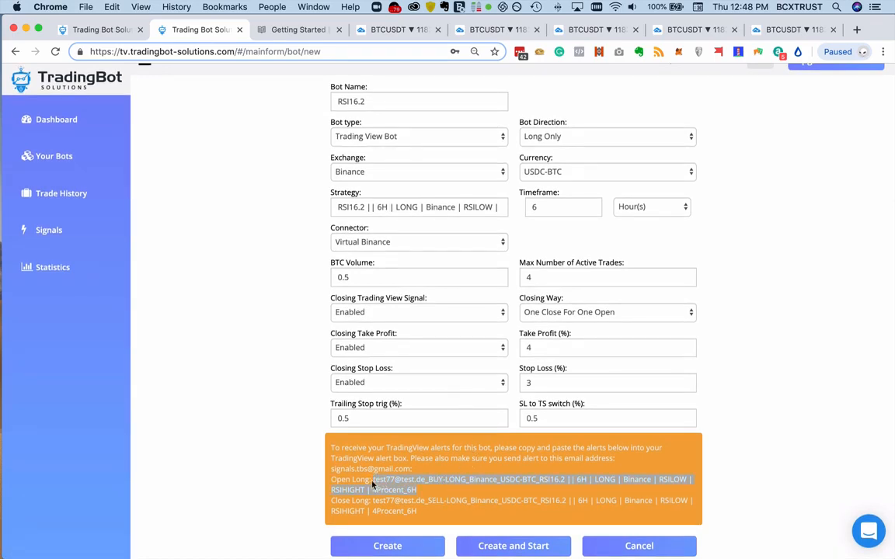
{"action": "right_click", "coordinate": [409, 483]}
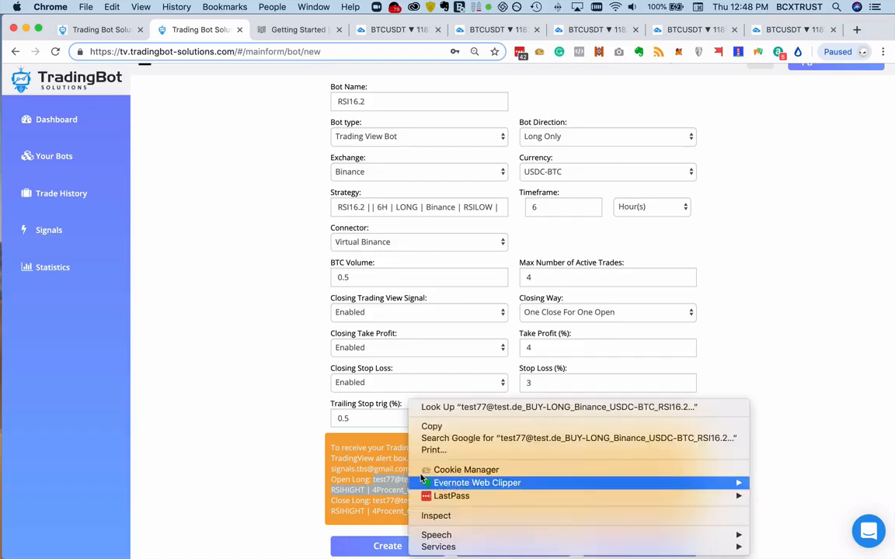
{"action": "left_click", "coordinate": [436, 425]}
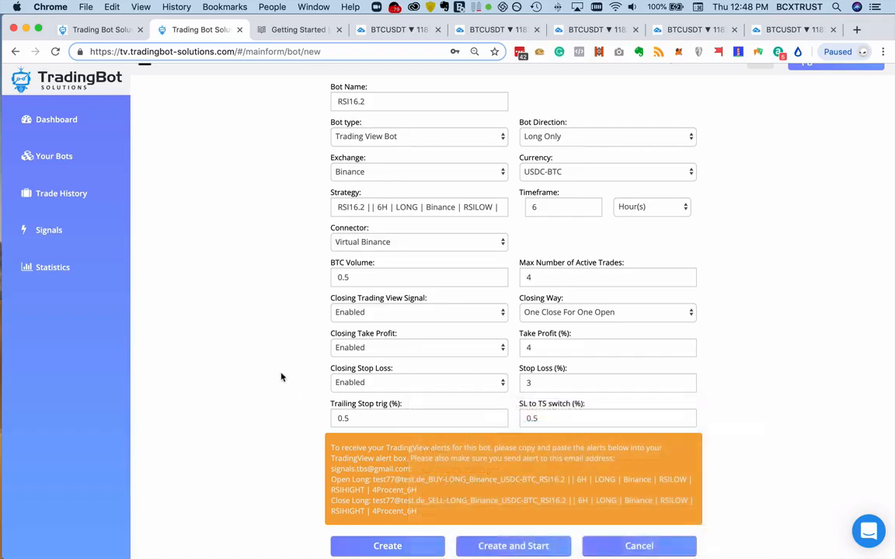
- Switch to the RSI-STRATEGY chart in TradingView, dismiss the Load Chart Layout dialog and set the BTCUSDT interval to 6 hours
{"action": "left_click", "coordinate": [384, 31]}
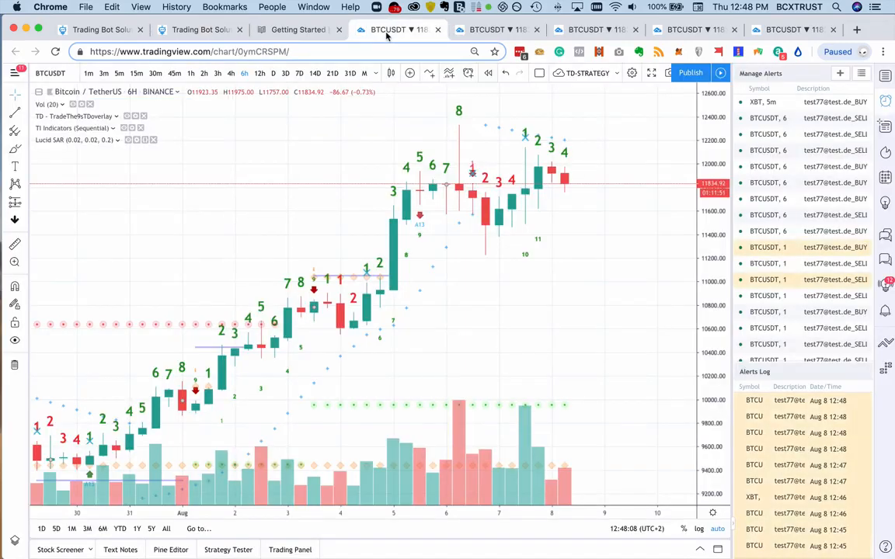
{"action": "left_click", "coordinate": [487, 30]}
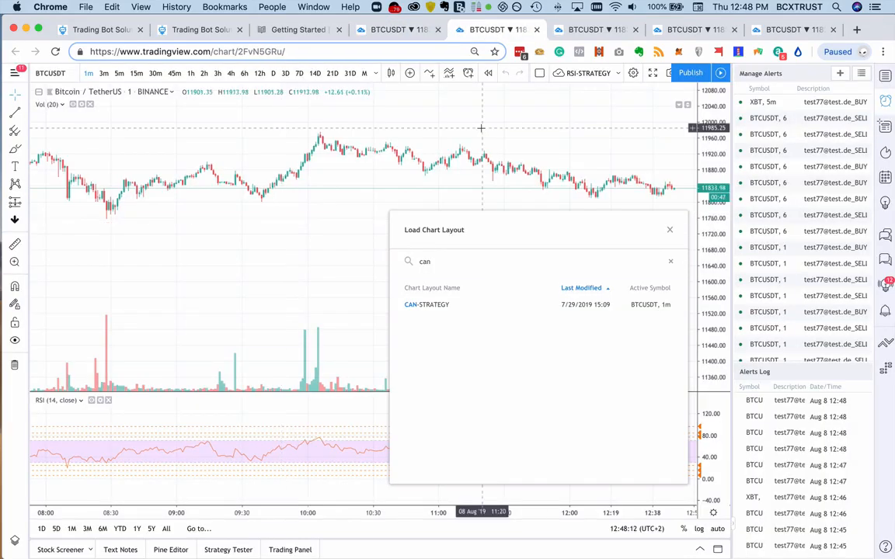
{"action": "left_click", "coordinate": [670, 230]}
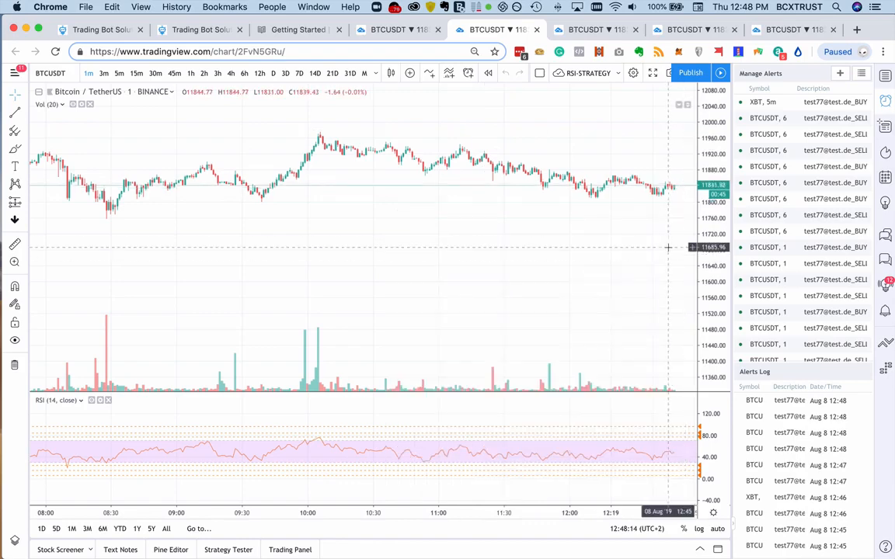
{"action": "left_click_drag", "start_coordinate": [643, 261], "coordinate": [513, 295]}
{"action": "left_click_drag", "start_coordinate": [718, 314], "coordinate": [716, 256]}
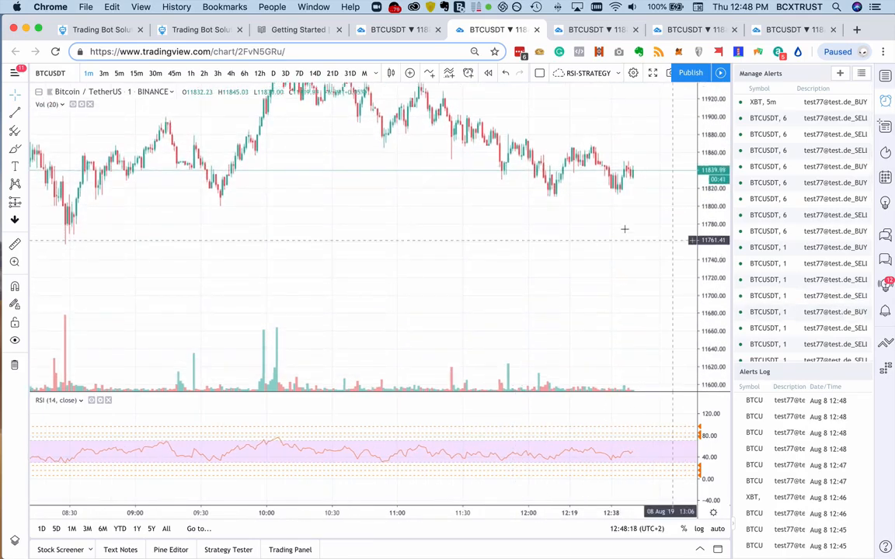
{"action": "left_click_drag", "start_coordinate": [596, 265], "coordinate": [597, 326]}
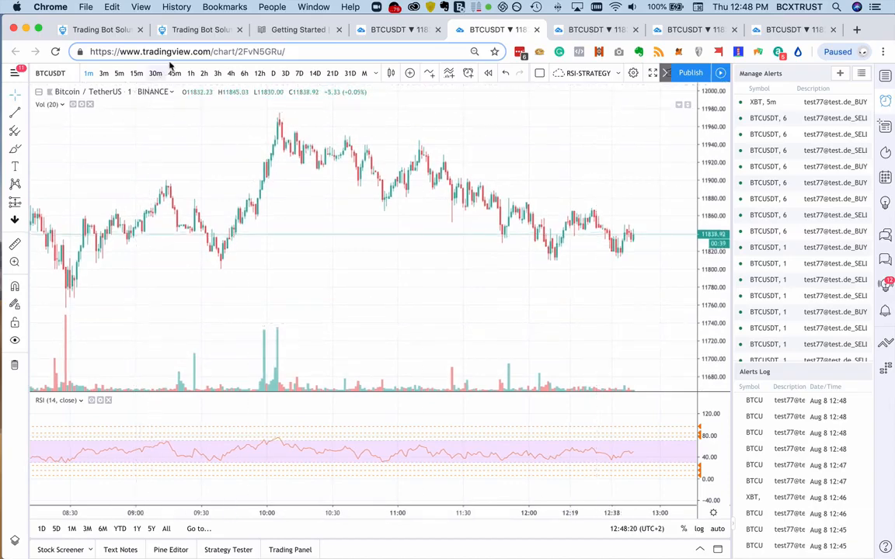
{"action": "left_click", "coordinate": [245, 73]}
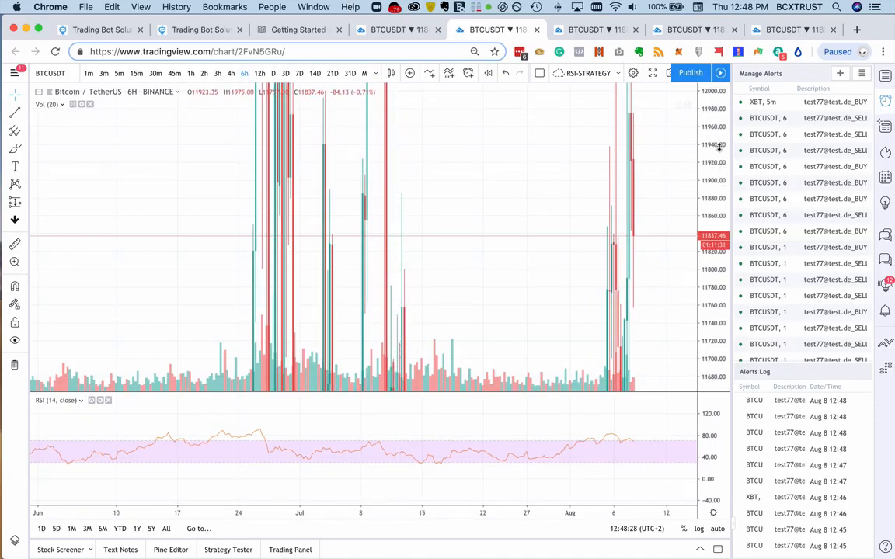
- Fit the 6-hour candles to the price pane, enlarge the RSI pane and examine the recent RSI curve
{"action": "left_click_drag", "start_coordinate": [719, 146], "coordinate": [717, 293]}
{"action": "left_click_drag", "start_coordinate": [716, 185], "coordinate": [711, 317]}
{"action": "scroll", "coordinate": [624, 274], "scroll_direction": "up", "scroll_amount": 2}
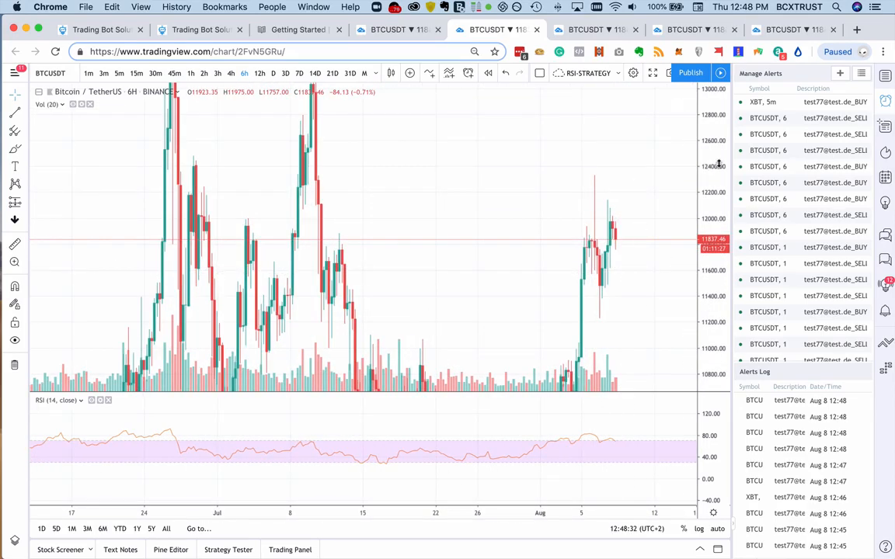
{"action": "left_click_drag", "start_coordinate": [718, 156], "coordinate": [721, 356]}
{"action": "left_click_drag", "start_coordinate": [591, 304], "coordinate": [599, 262]}
{"action": "left_click_drag", "start_coordinate": [704, 304], "coordinate": [709, 265]}
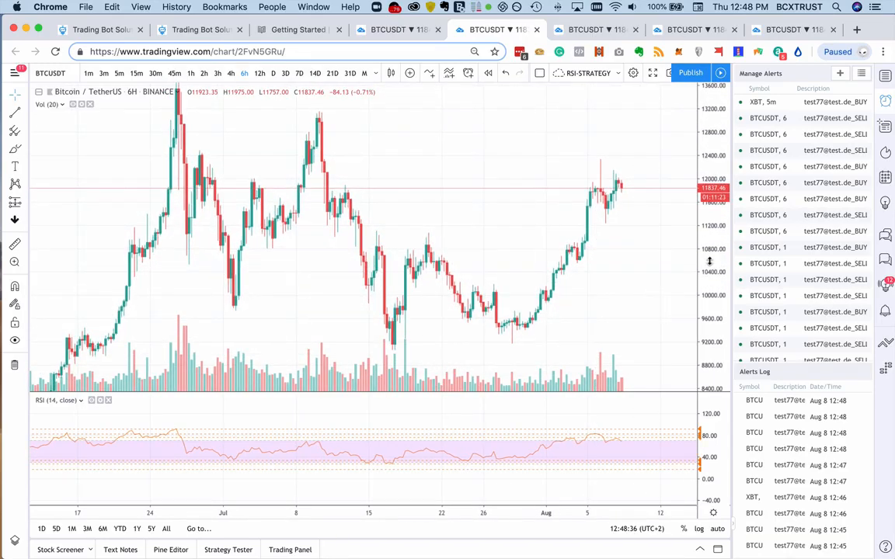
{"action": "left_click_drag", "start_coordinate": [663, 392], "coordinate": [655, 266]}
{"action": "scroll", "coordinate": [673, 376], "scroll_direction": "up", "scroll_amount": 3}
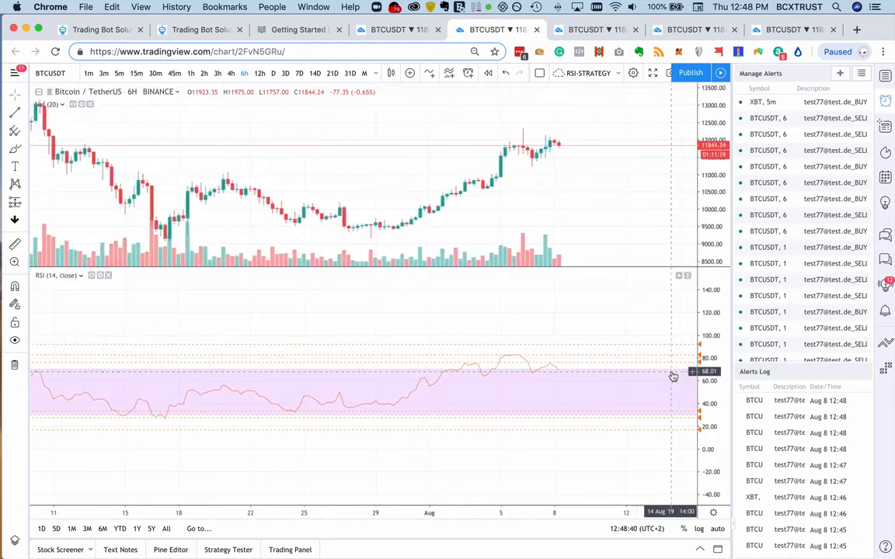
{"action": "scroll", "coordinate": [673, 377], "scroll_direction": "up", "scroll_amount": 4}
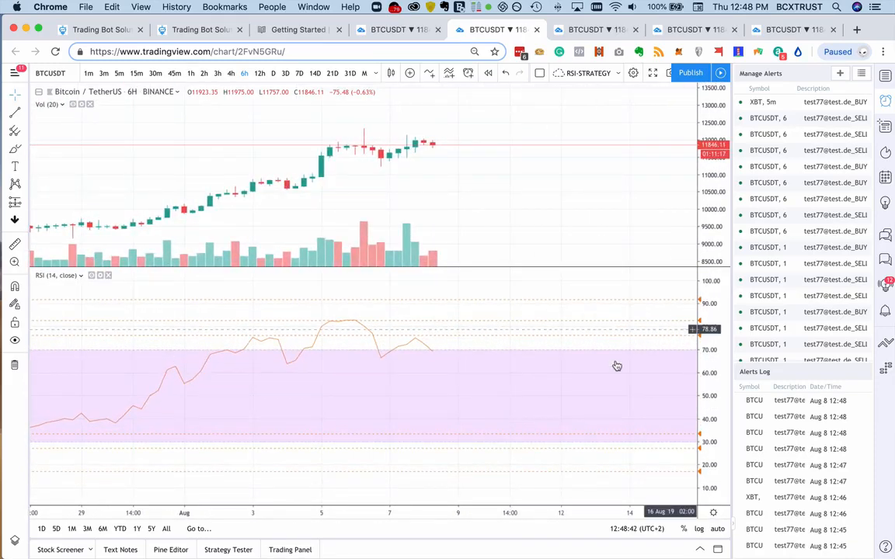
{"action": "scroll", "coordinate": [531, 375], "scroll_direction": "left", "scroll_amount": 6}
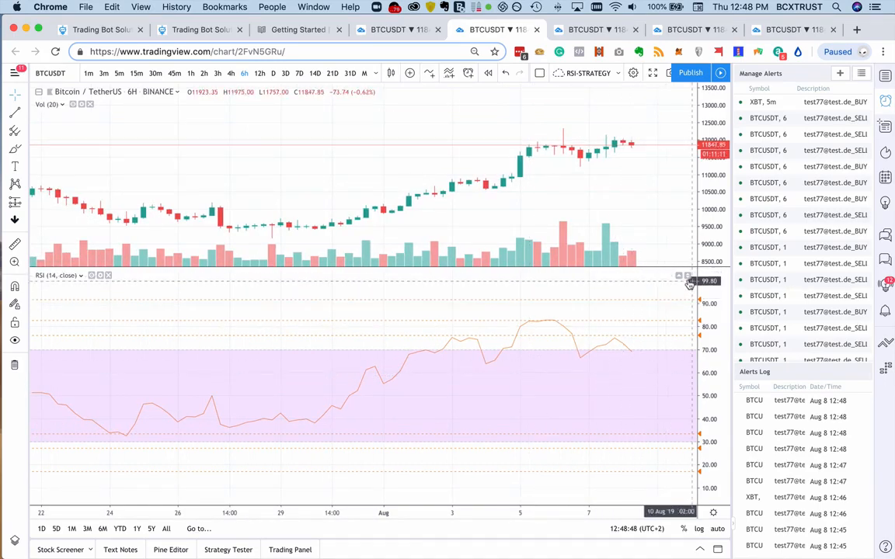
- Remove the RSI indicator from the chart and add the built-in Relative Strength Index again
{"action": "left_click", "coordinate": [108, 275]}
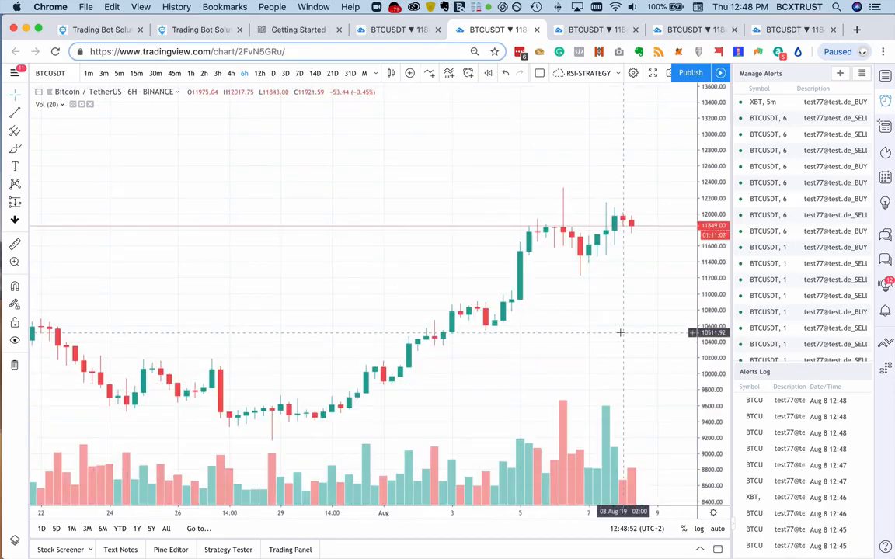
{"action": "left_click", "coordinate": [430, 73]}
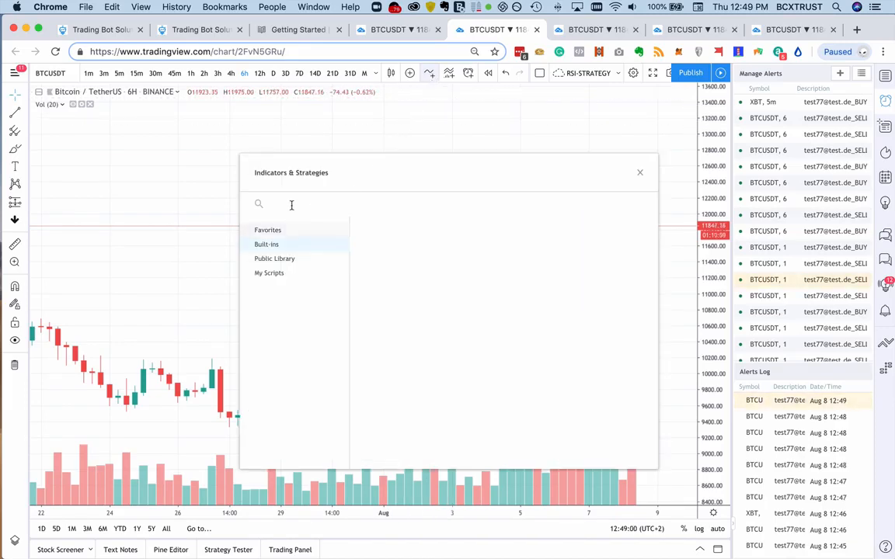
{"action": "type", "text": "rsi"}
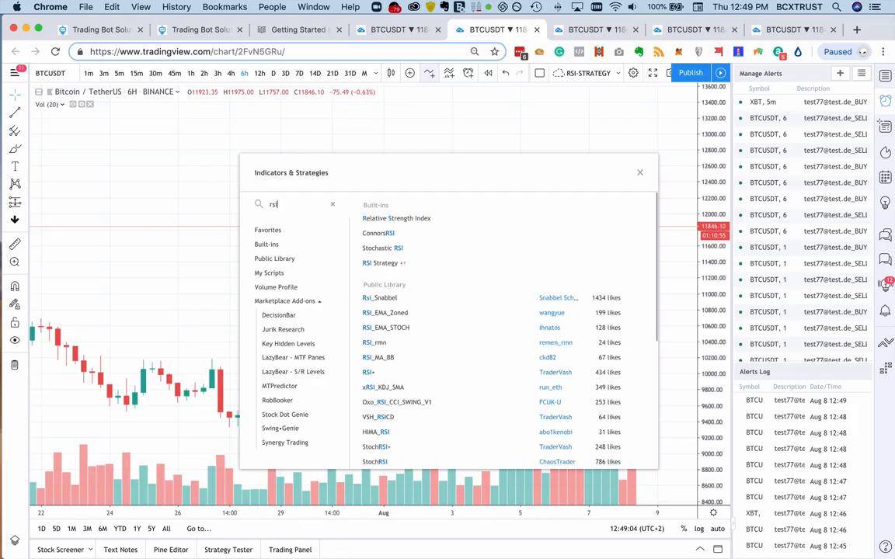
{"action": "left_click", "coordinate": [423, 220]}
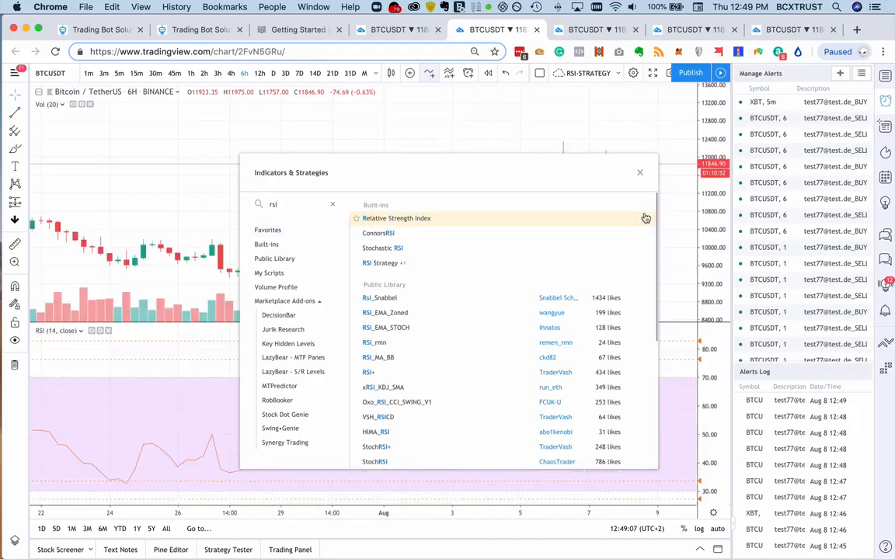
{"action": "left_click", "coordinate": [636, 172]}
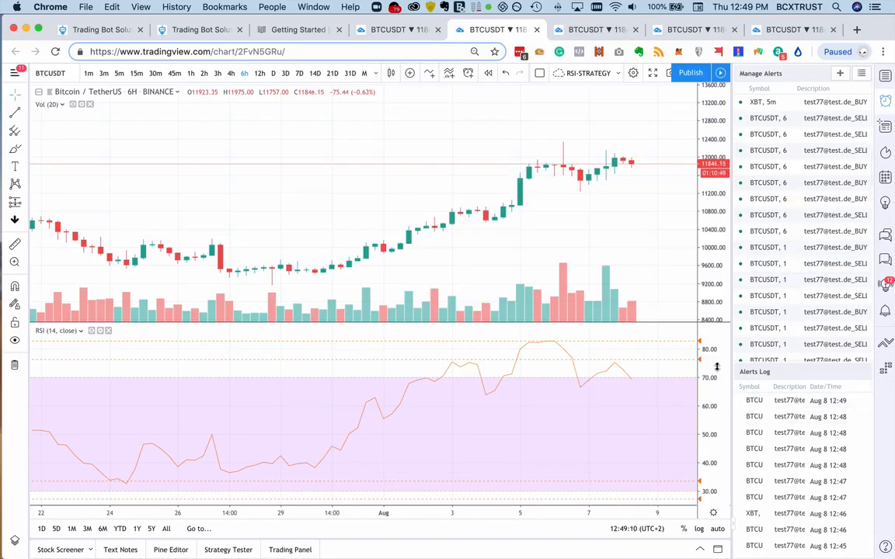
- Rescale the RSI pane and examine the RSI's past highs and lows against its band and the dashed alert levels
{"action": "left_click_drag", "start_coordinate": [717, 367], "coordinate": [719, 416]}
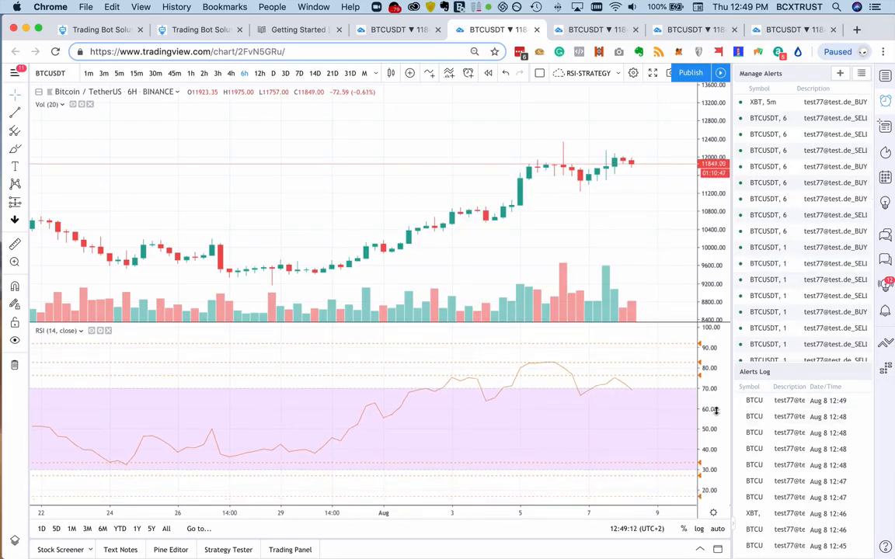
{"action": "left_click_drag", "start_coordinate": [708, 435], "coordinate": [703, 425]}
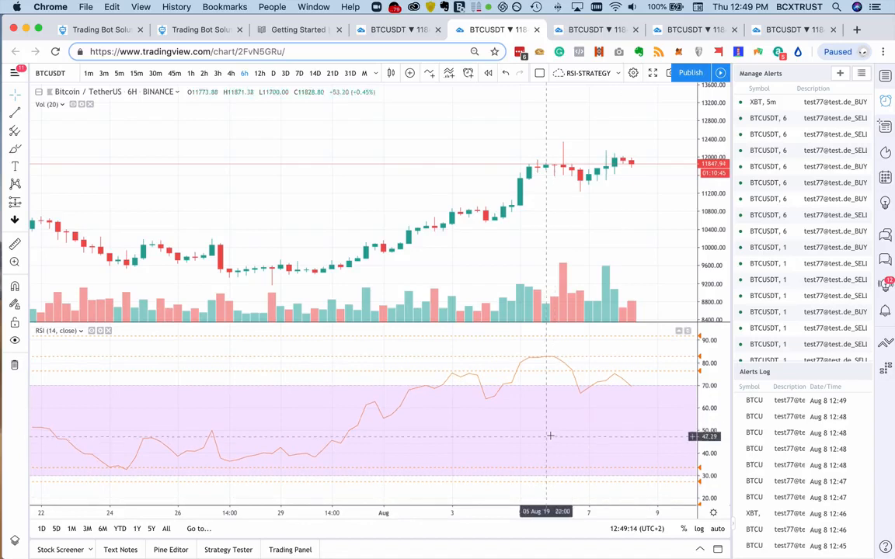
{"action": "scroll", "coordinate": [550, 436], "scroll_direction": "left", "scroll_amount": 3}
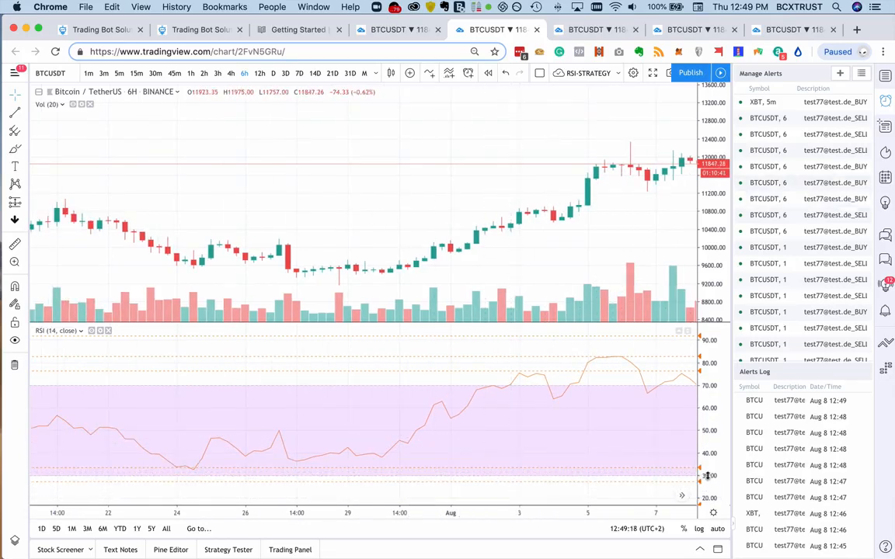
{"action": "left_click_drag", "start_coordinate": [708, 475], "coordinate": [714, 495]}
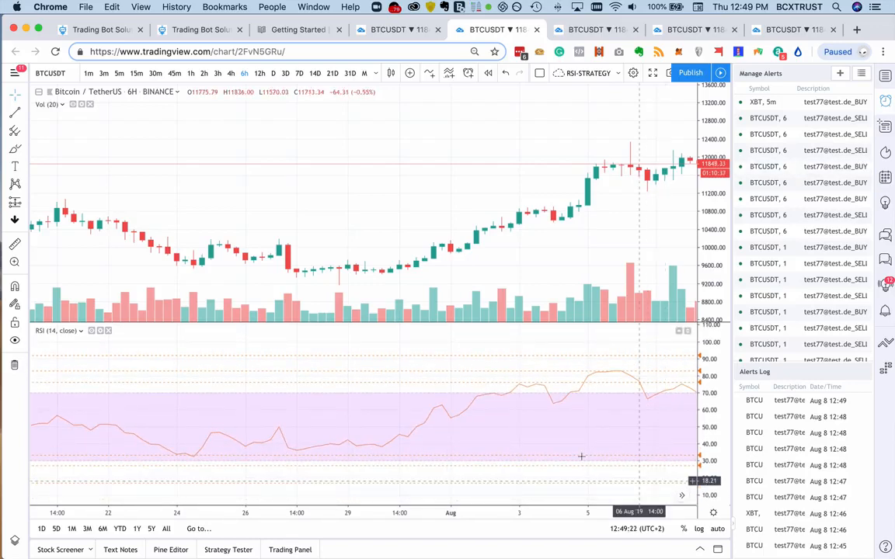
{"action": "scroll", "coordinate": [446, 402], "scroll_direction": "left", "scroll_amount": 10}
{"action": "scroll", "coordinate": [447, 402], "scroll_direction": "left", "scroll_amount": 10}
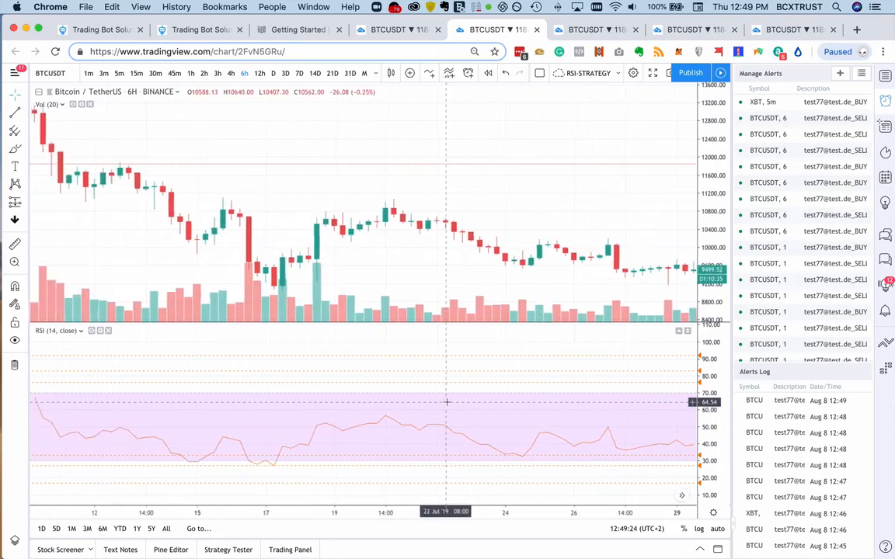
{"action": "scroll", "coordinate": [447, 401], "scroll_direction": "left", "scroll_amount": 10}
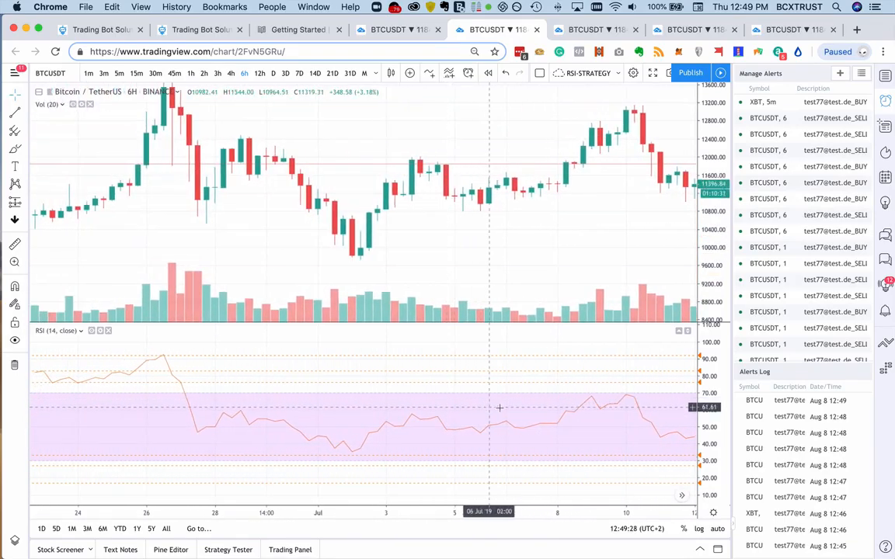
{"action": "scroll", "coordinate": [550, 408], "scroll_direction": "right", "scroll_amount": 10}
{"action": "scroll", "coordinate": [552, 408], "scroll_direction": "right", "scroll_amount": 3}
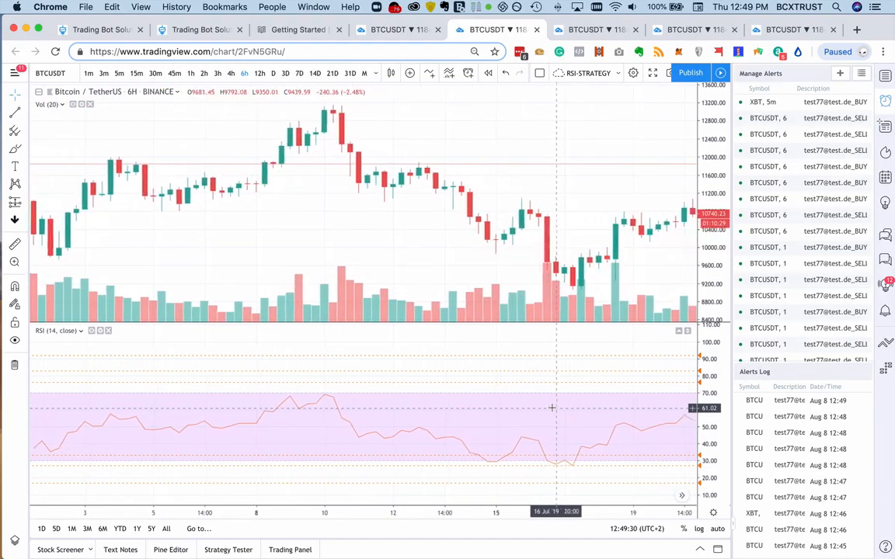
{"action": "scroll", "coordinate": [552, 407], "scroll_direction": "left", "scroll_amount": 10}
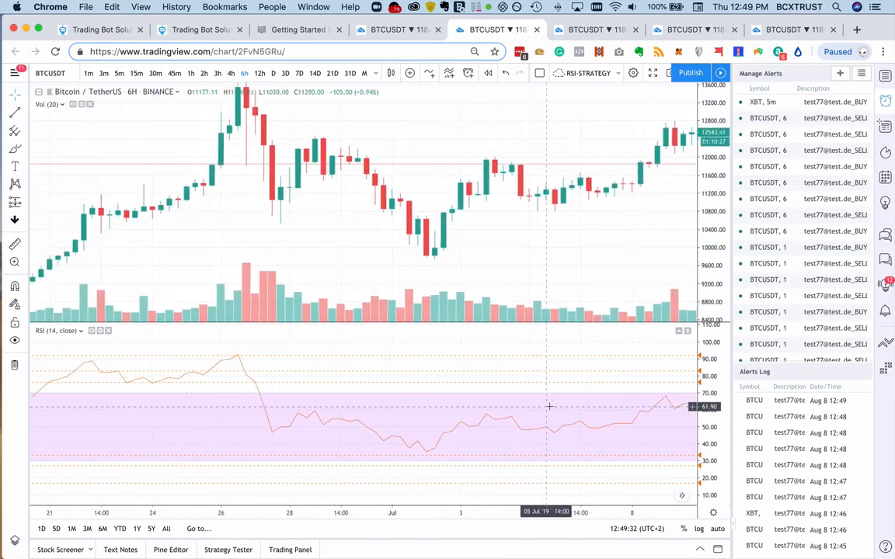
- Examine the 6-hour RSI curve from mid-June to August against its band and the dashed alert levels
{"action": "scroll", "coordinate": [554, 405], "scroll_direction": "left", "scroll_amount": 7}
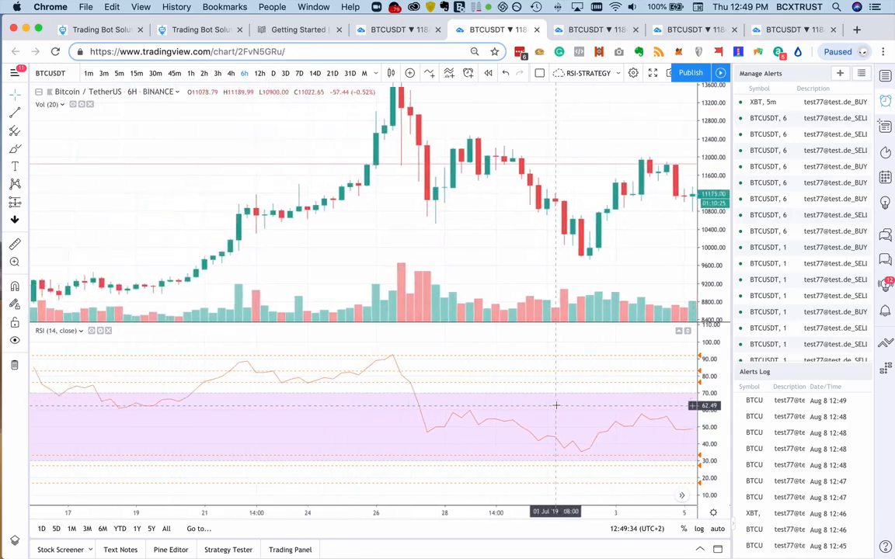
{"action": "scroll", "coordinate": [554, 405], "scroll_direction": "right", "scroll_amount": 9}
{"action": "scroll", "coordinate": [553, 404], "scroll_direction": "right", "scroll_amount": 10}
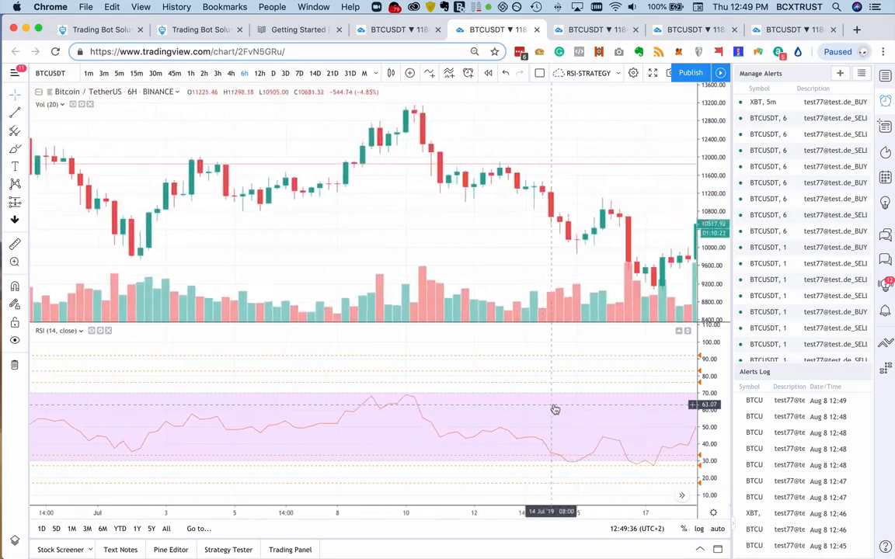
{"action": "scroll", "coordinate": [554, 409], "scroll_direction": "right", "scroll_amount": 10}
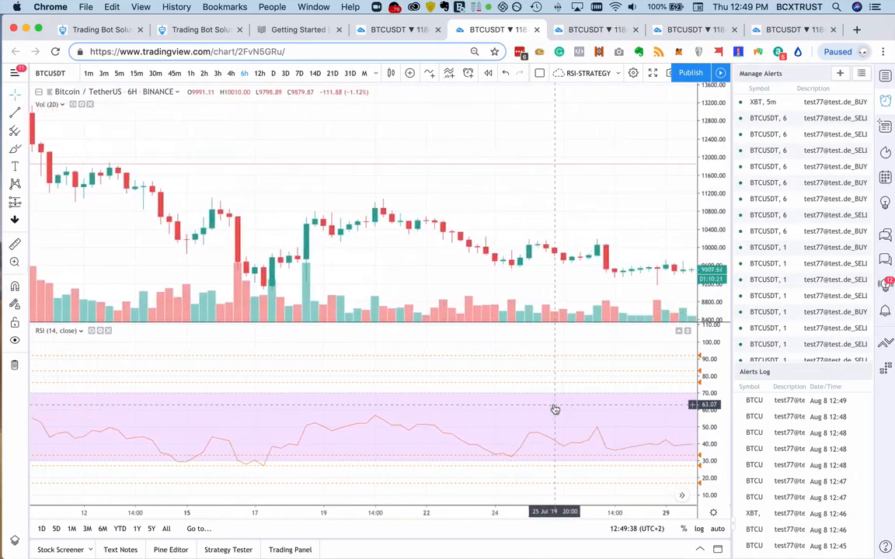
{"action": "scroll", "coordinate": [555, 409], "scroll_direction": "right", "scroll_amount": 3}
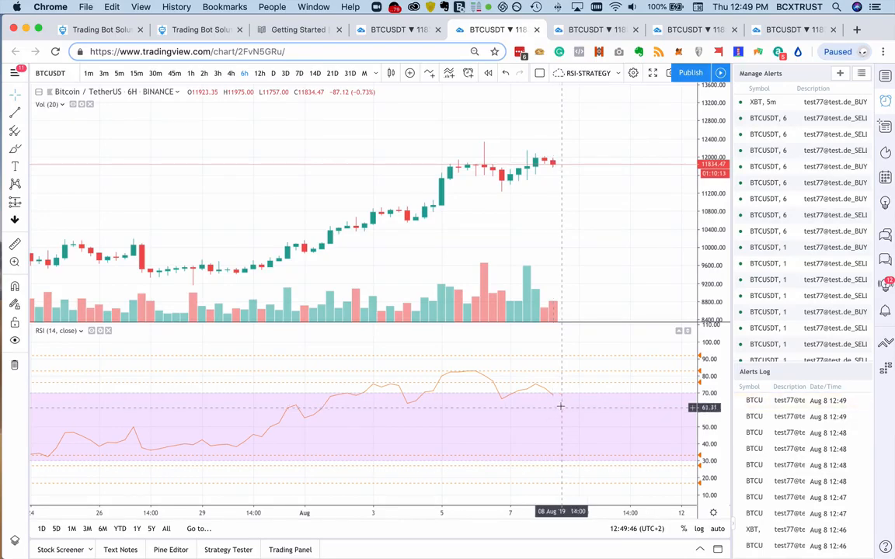
{"action": "scroll", "coordinate": [561, 407], "scroll_direction": "left", "scroll_amount": 3}
{"action": "scroll", "coordinate": [566, 405], "scroll_direction": "left", "scroll_amount": 5}
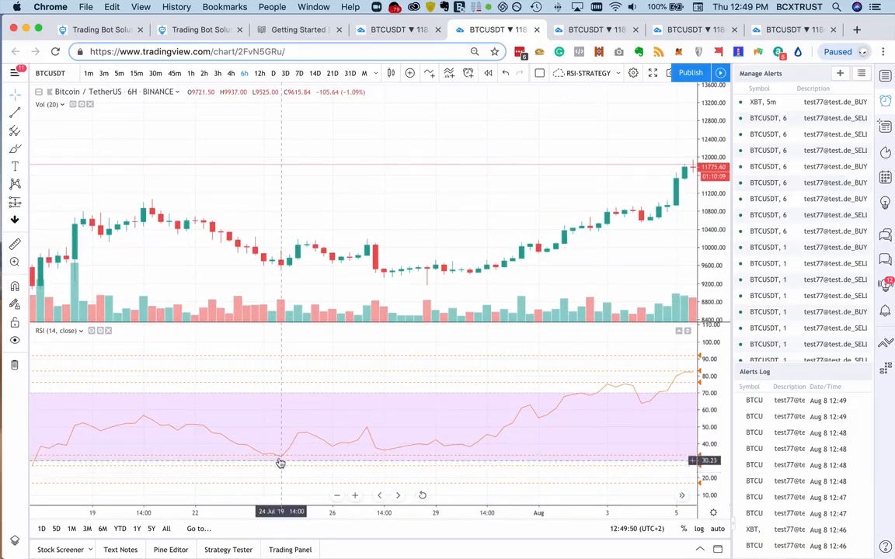
{"action": "scroll", "coordinate": [466, 419], "scroll_direction": "right", "scroll_amount": 3}
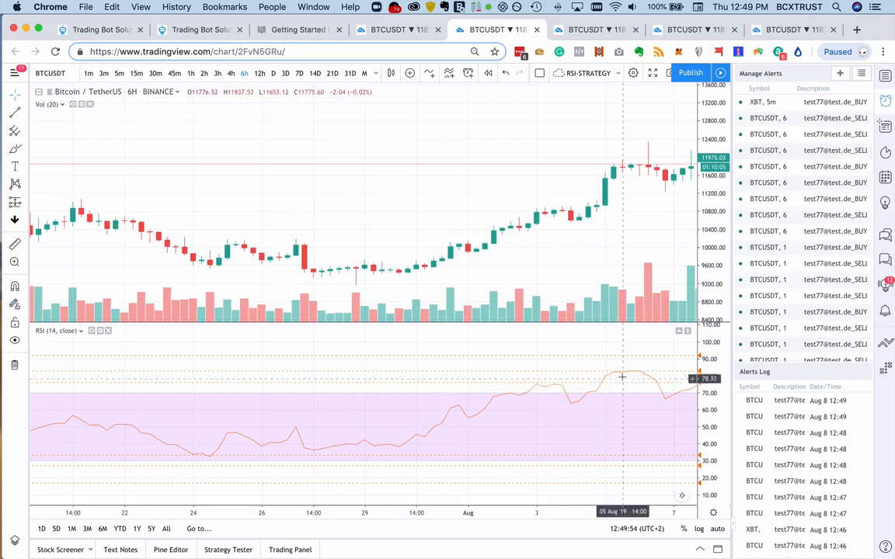
{"action": "scroll", "coordinate": [625, 376], "scroll_direction": "right", "scroll_amount": 3}
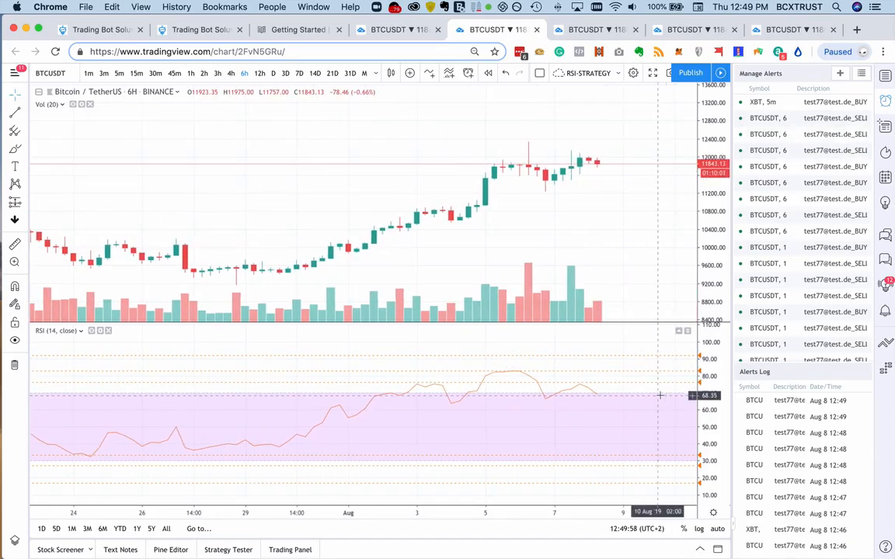
{"action": "scroll", "coordinate": [662, 400], "scroll_direction": "right", "scroll_amount": 3}
{"action": "scroll", "coordinate": [661, 400], "scroll_direction": "right", "scroll_amount": 3}
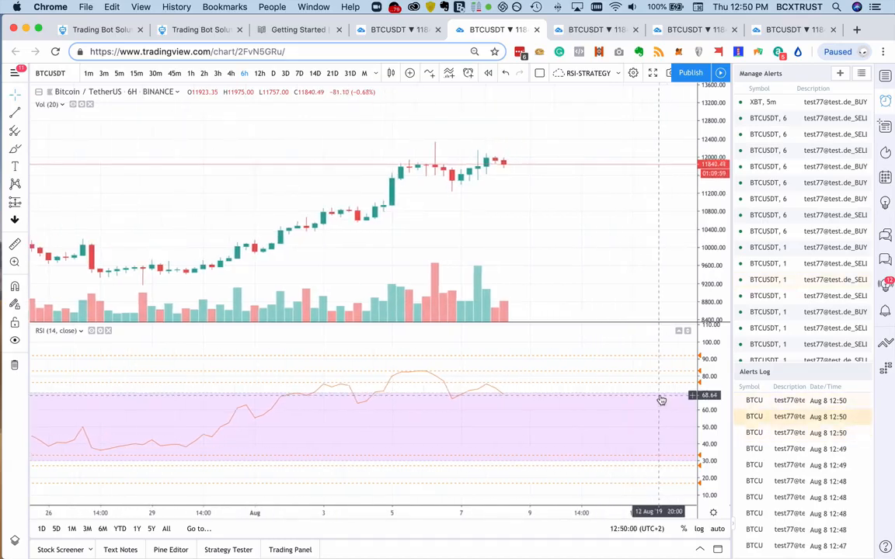
- Try to append the BUY-LONG_Binance_USDC-BTC_RSI16.2 message after a comma to the 16.74 RSI alert's message, undo the addition and cancel editing
{"action": "scroll", "coordinate": [600, 424], "scroll_direction": "left", "scroll_amount": 10}
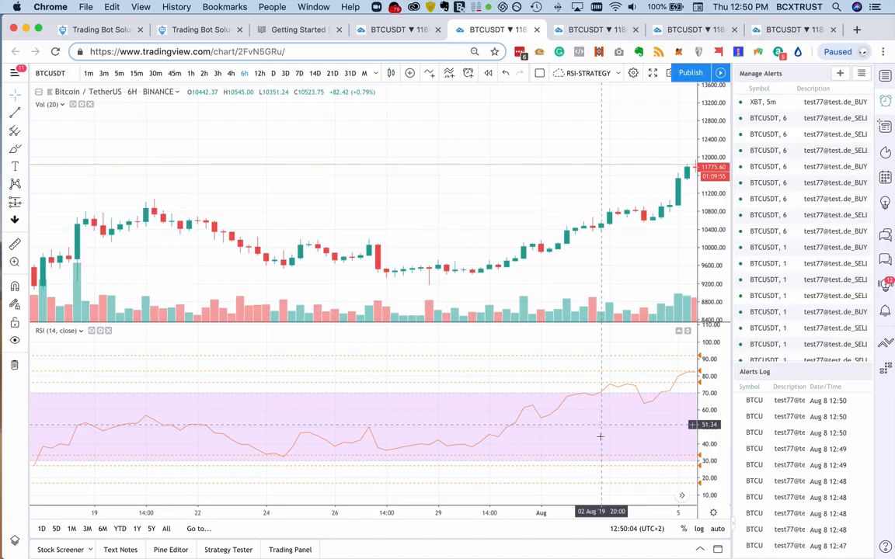
{"action": "double_click", "coordinate": [608, 484]}
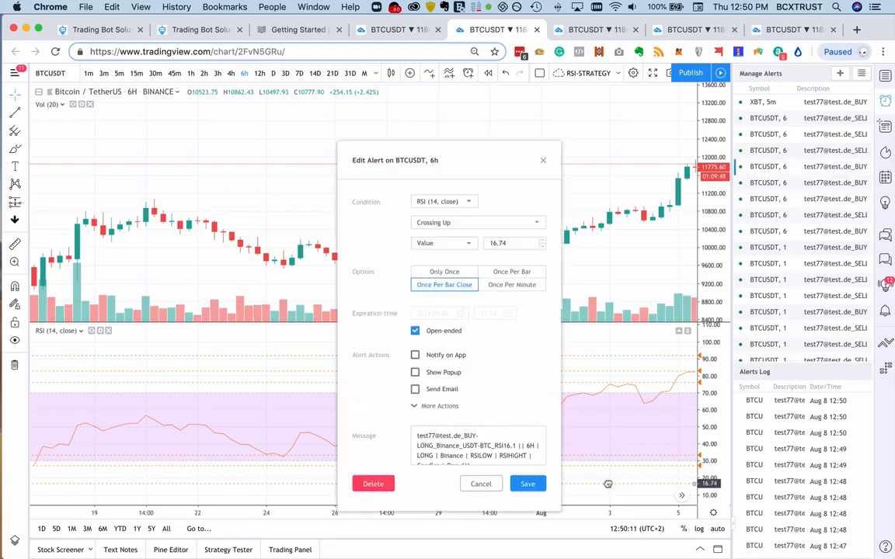
{"action": "scroll", "coordinate": [517, 453], "scroll_direction": "down", "scroll_amount": 1}
{"action": "left_click", "coordinate": [495, 455]}
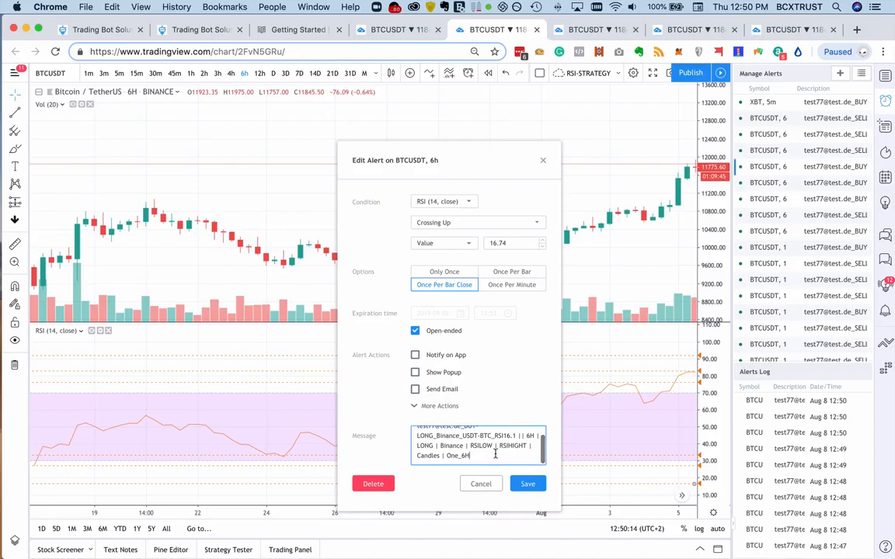
{"action": "type", "text": ","}
{"action": "key", "text": "super+v"}
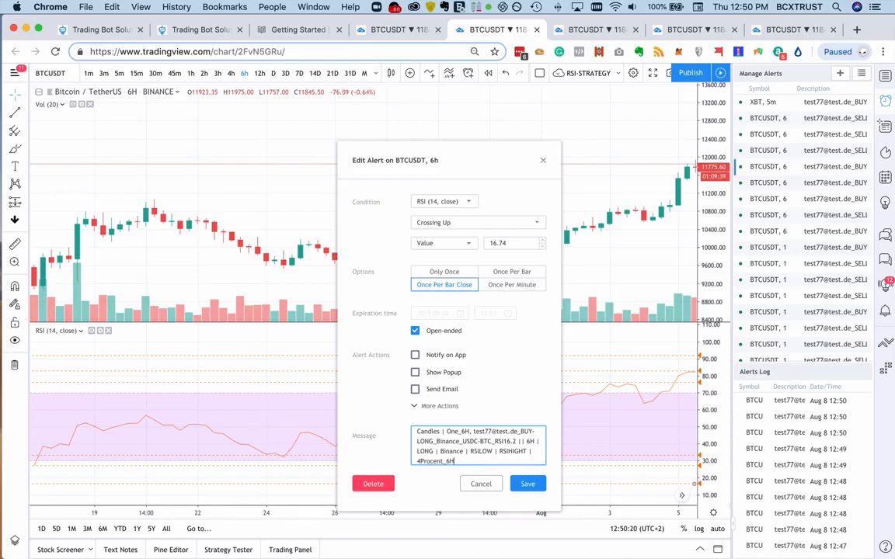
{"action": "key", "text": "super+z"}
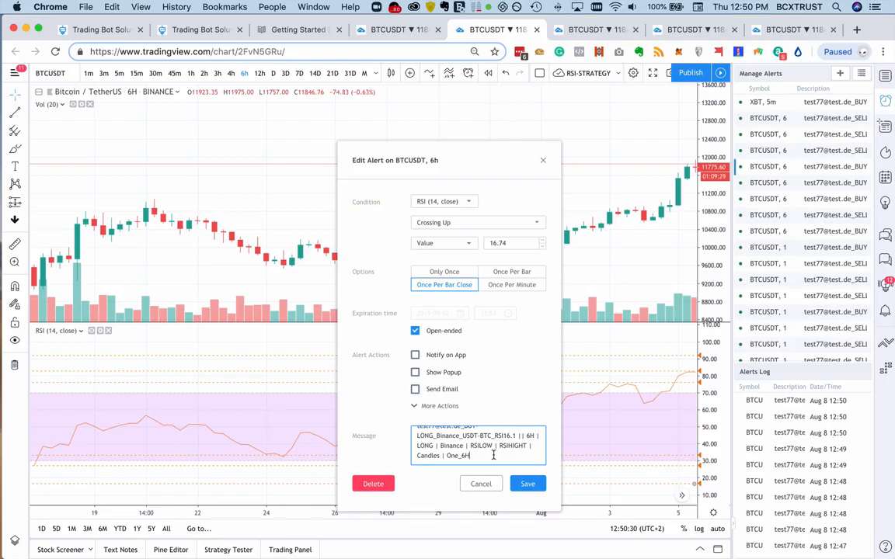
{"action": "left_click", "coordinate": [481, 485]}
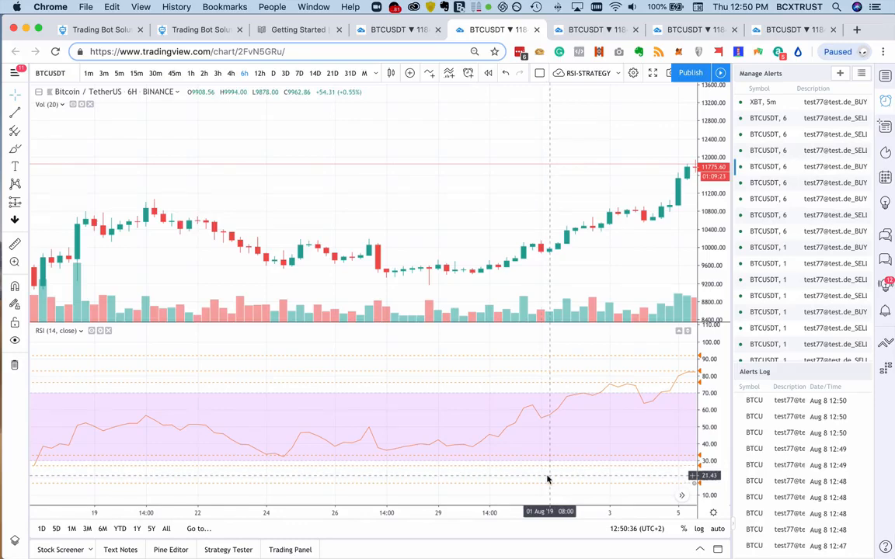
- Start a new alert on the RSI at 37.85 with the condition Crossing Up, triggered Once Per Bar Close
{"action": "scroll", "coordinate": [546, 476], "scroll_direction": "left", "scroll_amount": 10}
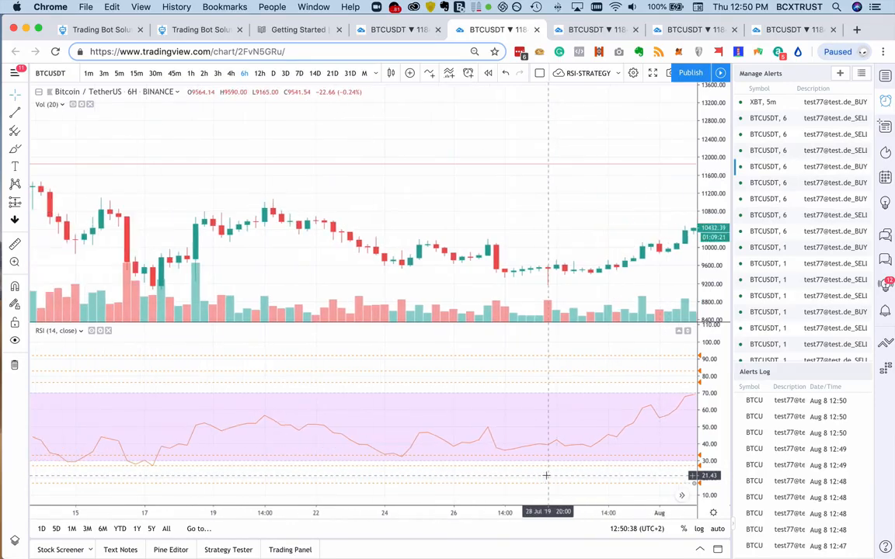
{"action": "scroll", "coordinate": [543, 474], "scroll_direction": "left", "scroll_amount": 10}
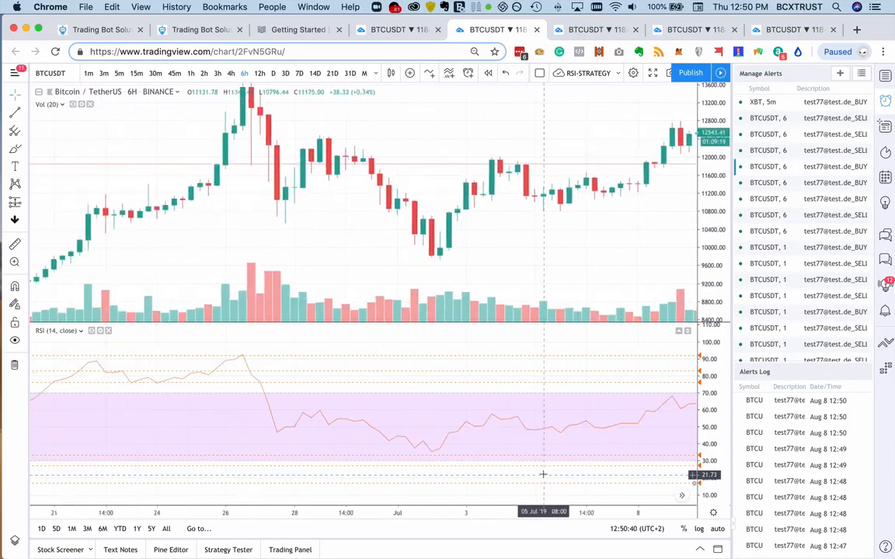
{"action": "scroll", "coordinate": [539, 473], "scroll_direction": "right", "scroll_amount": 5}
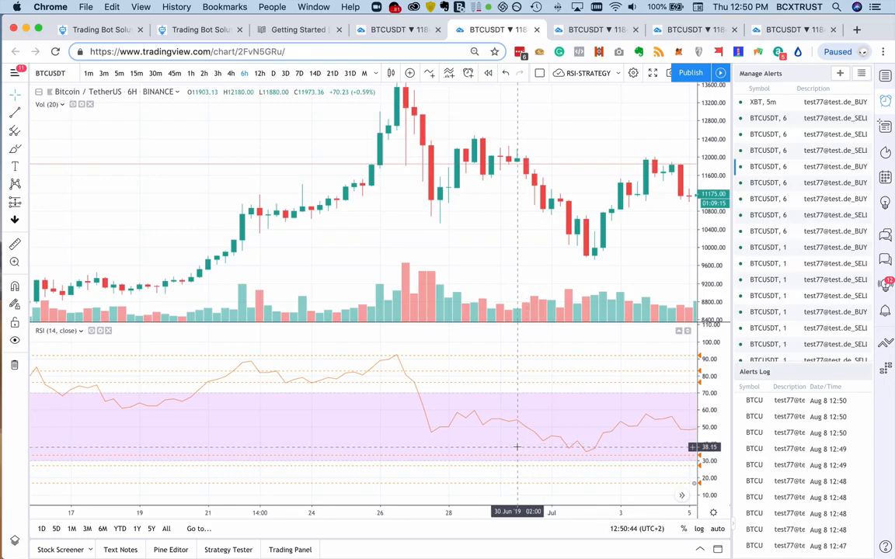
{"action": "right_click", "coordinate": [339, 448]}
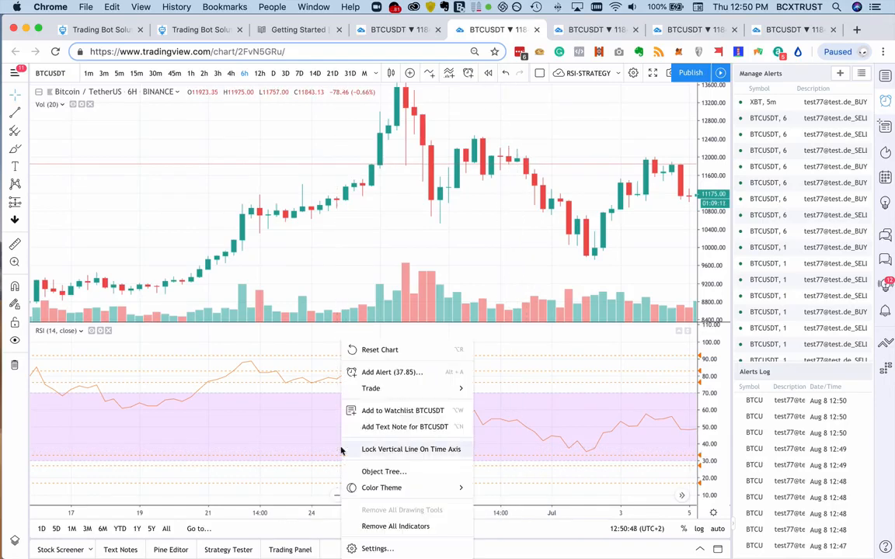
{"action": "left_click", "coordinate": [392, 373]}
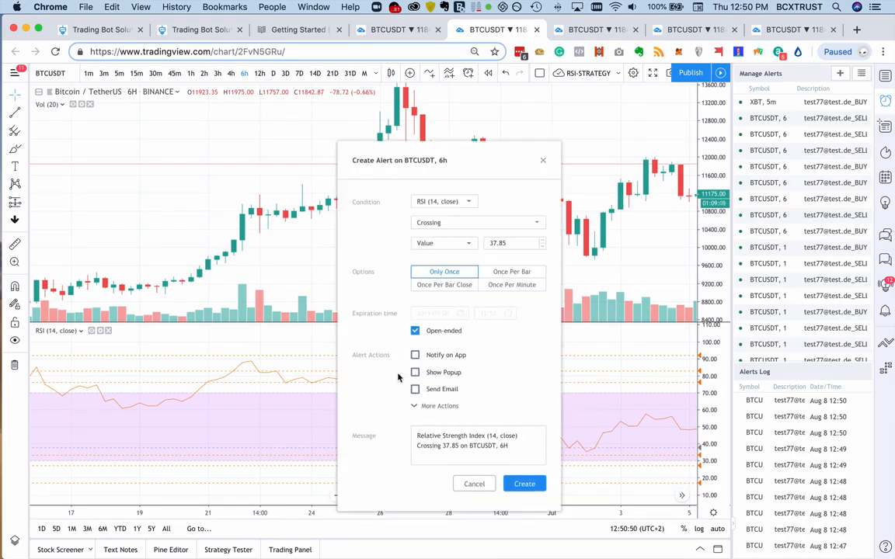
{"action": "left_click", "coordinate": [463, 224]}
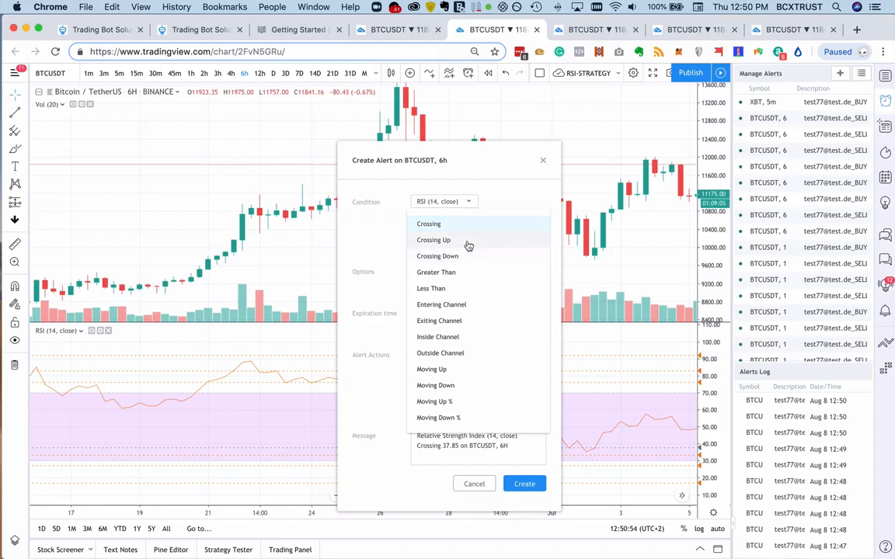
{"action": "left_click", "coordinate": [469, 243]}
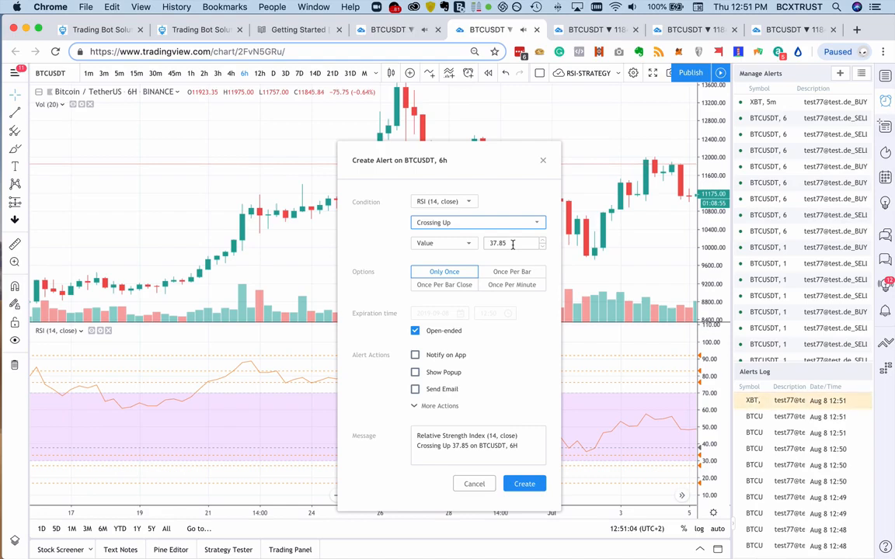
{"action": "left_click", "coordinate": [440, 284]}
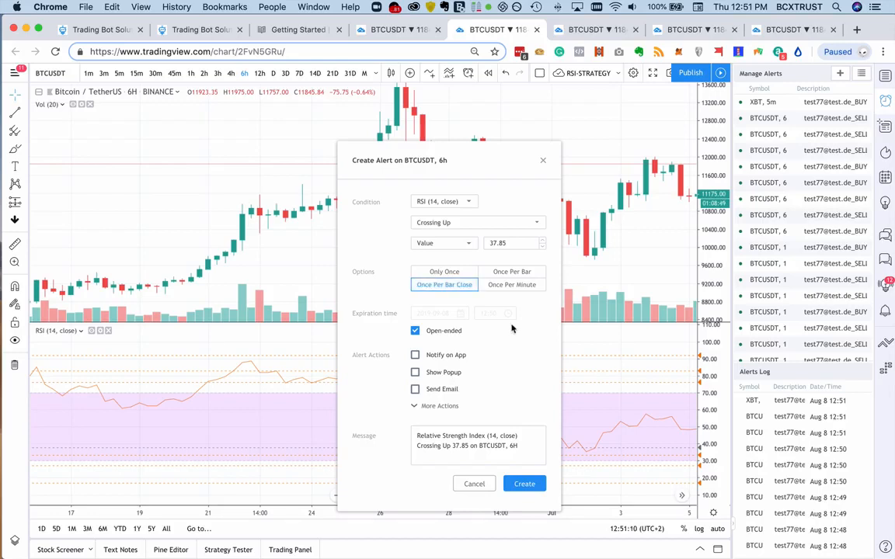
- Replace the alert message with the copied BUY-LONG_Binance_USDC-BTC_RSI16.2 4Procent_6H text, check the Send Email-to-SMS option and create the alert
{"action": "left_click", "coordinate": [417, 408]}
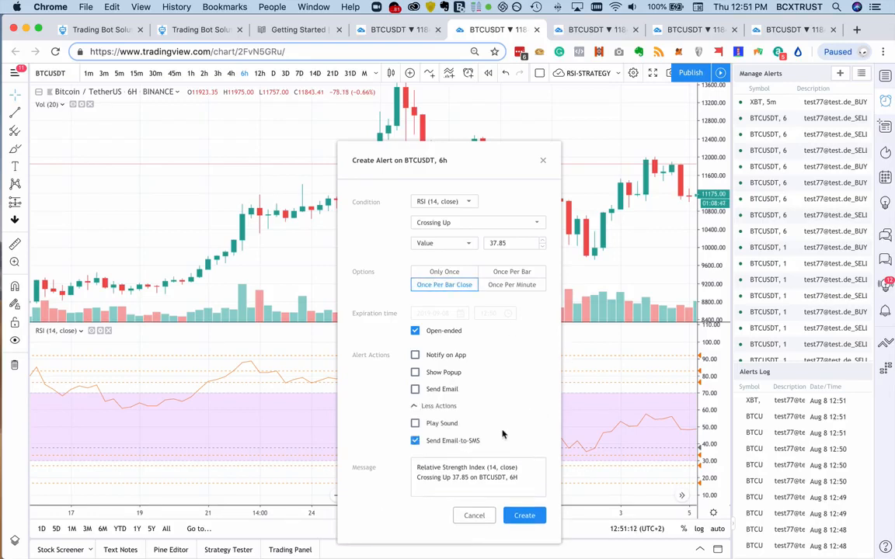
{"action": "left_click_drag", "start_coordinate": [518, 470], "coordinate": [407, 468]}
{"action": "key", "text": "super+a"}
{"action": "key", "text": "super+v"}
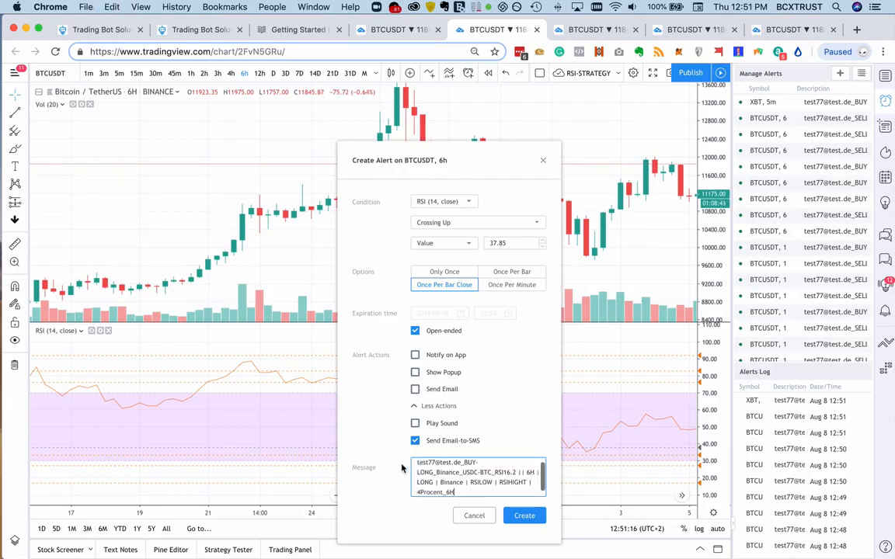
{"action": "left_click", "coordinate": [525, 516]}
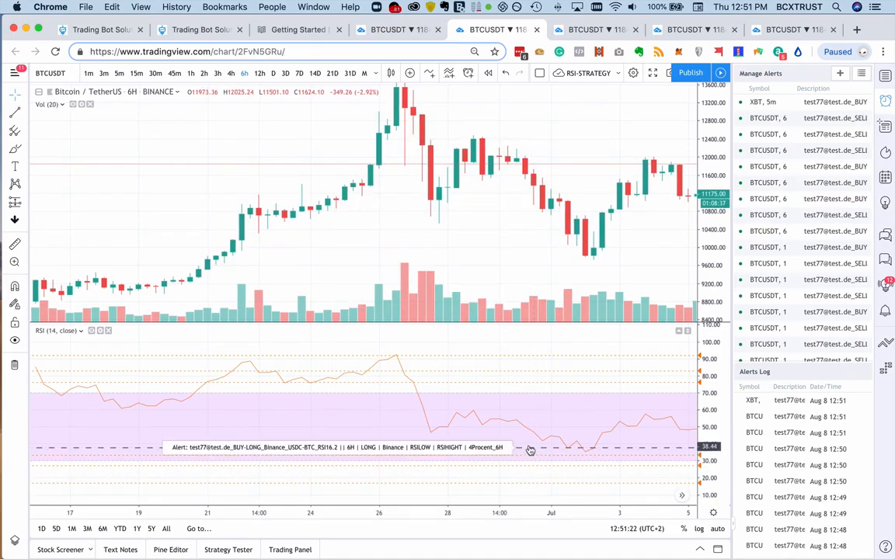
- Raise the RSI16.2 buy-long alert line to 48.12 in the RSI pane and save the alert
{"action": "scroll", "coordinate": [472, 464], "scroll_direction": "left", "scroll_amount": 10}
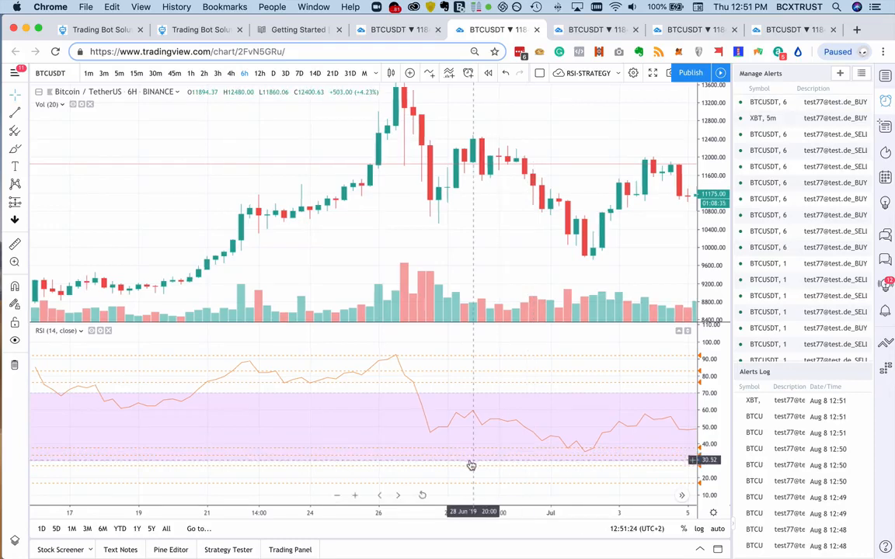
{"action": "scroll", "coordinate": [472, 464], "scroll_direction": "right", "scroll_amount": 15}
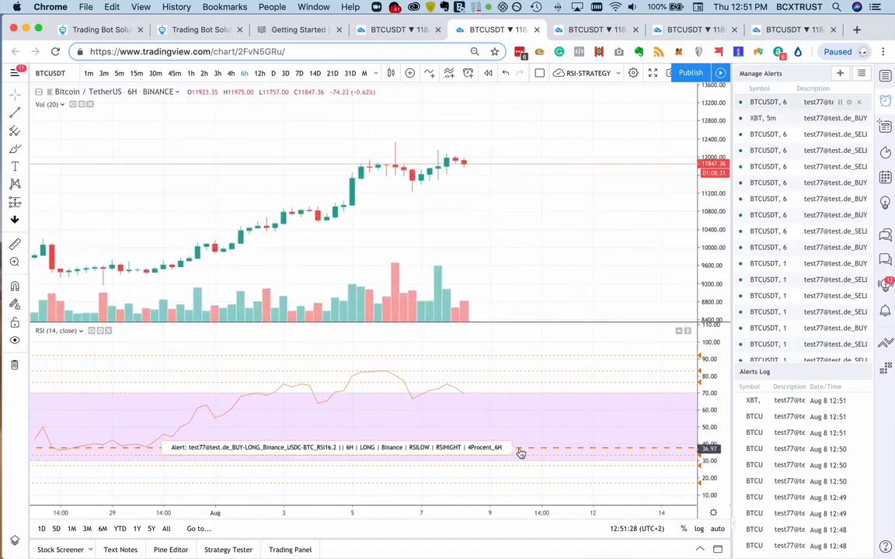
{"action": "mouse_move", "coordinate": [519, 451]}
{"action": "left_mouse_down"}
{"action": "mouse_move", "coordinate": [519, 471]}
{"action": "mouse_move", "coordinate": [518, 431]}
{"action": "left_mouse_up"}
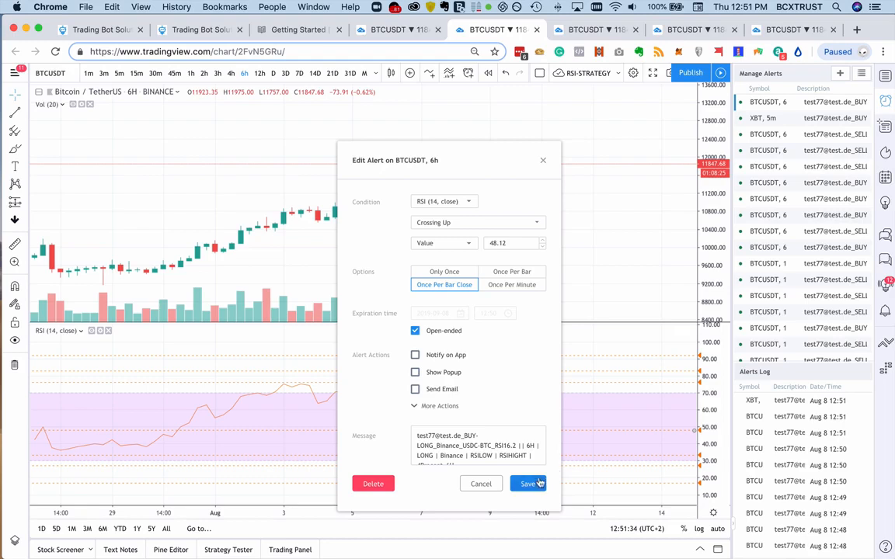
{"action": "left_click", "coordinate": [528, 484]}
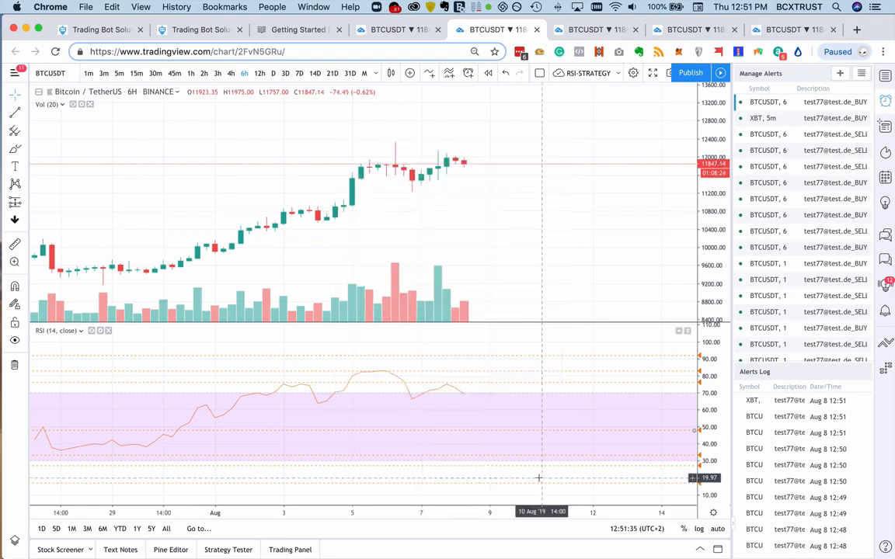
- Delete the RSI16.2 buy-long alert at 48.12 and confirm the deletion
{"action": "double_click", "coordinate": [575, 432]}
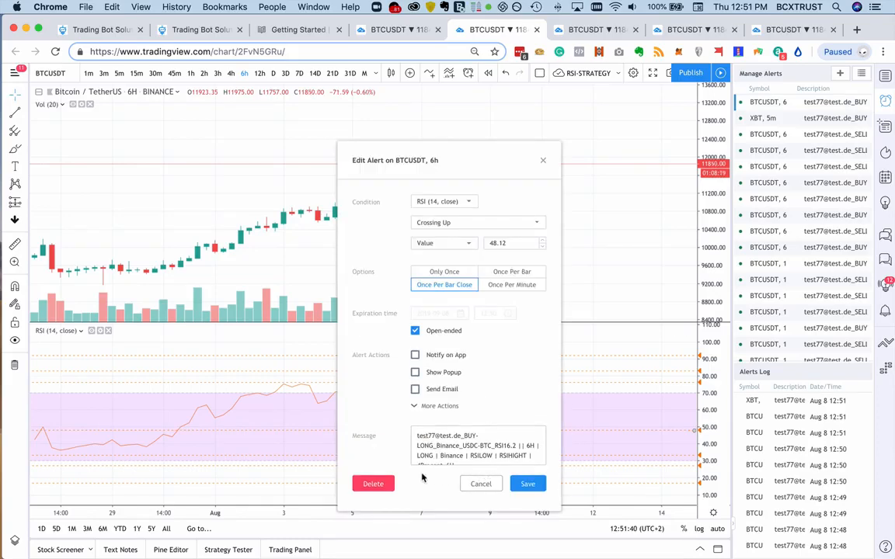
{"action": "left_click", "coordinate": [377, 484]}
{"action": "left_click", "coordinate": [519, 341]}
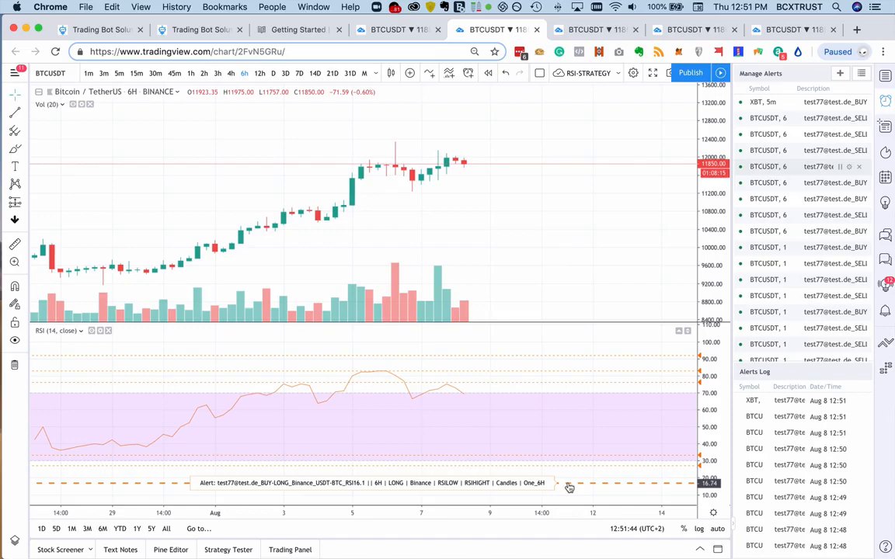
- Examine the past BTCUSDT six-hour RSI swings against the buy-long alert levels below 30 and the sell alert levels above 70
{"action": "scroll", "coordinate": [569, 487], "scroll_direction": "left", "scroll_amount": 15}
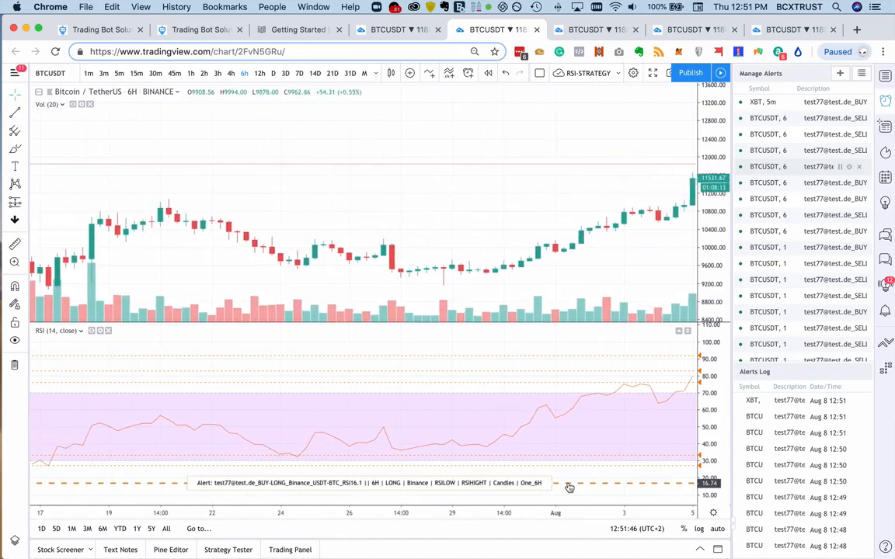
{"action": "scroll", "coordinate": [569, 487], "scroll_direction": "left", "scroll_amount": 10}
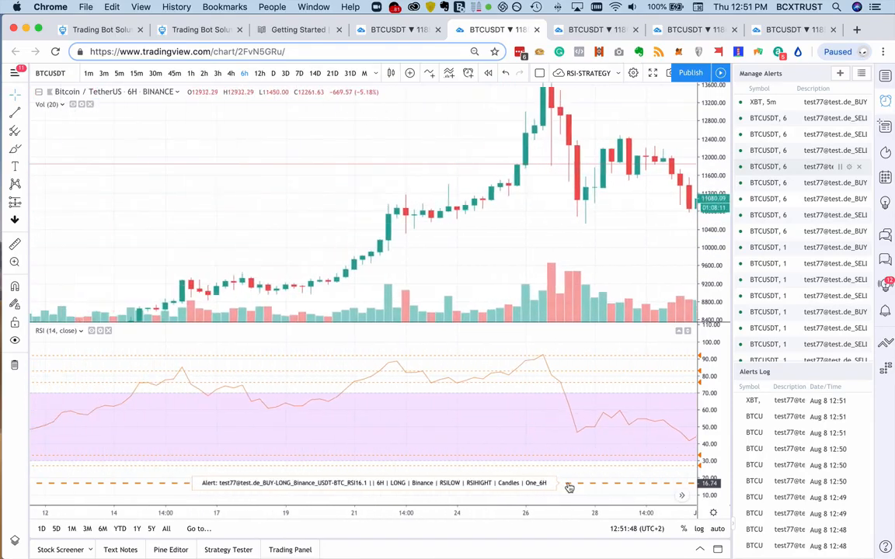
{"action": "scroll", "coordinate": [569, 487], "scroll_direction": "left", "scroll_amount": 15}
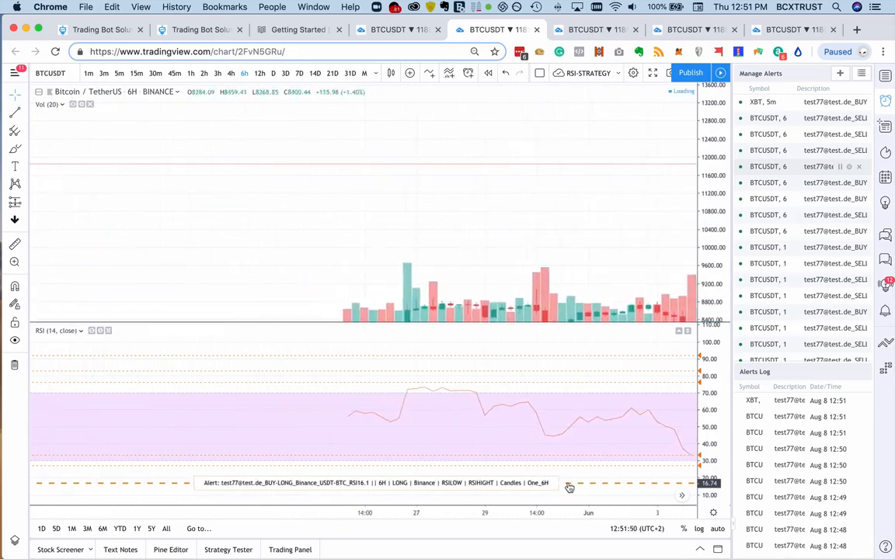
{"action": "scroll", "coordinate": [570, 487], "scroll_direction": "left", "scroll_amount": 15}
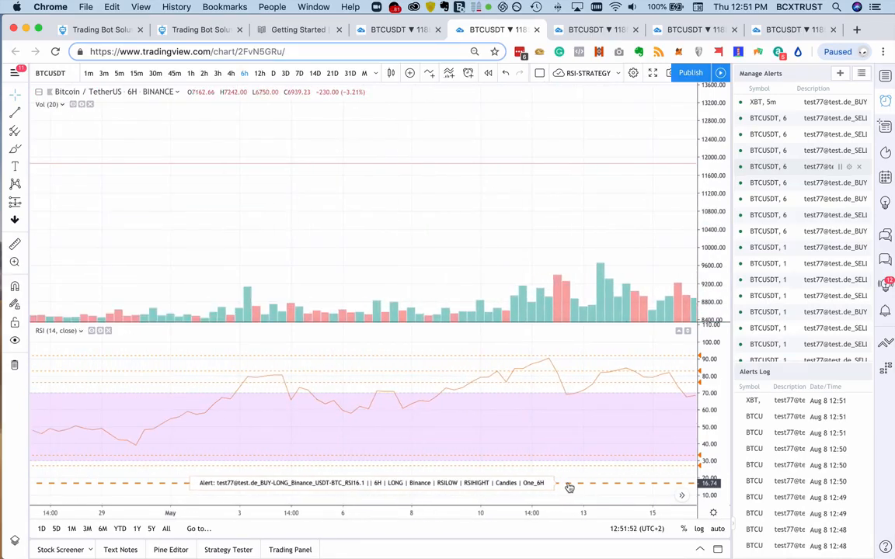
{"action": "scroll", "coordinate": [569, 488], "scroll_direction": "left", "scroll_amount": 15}
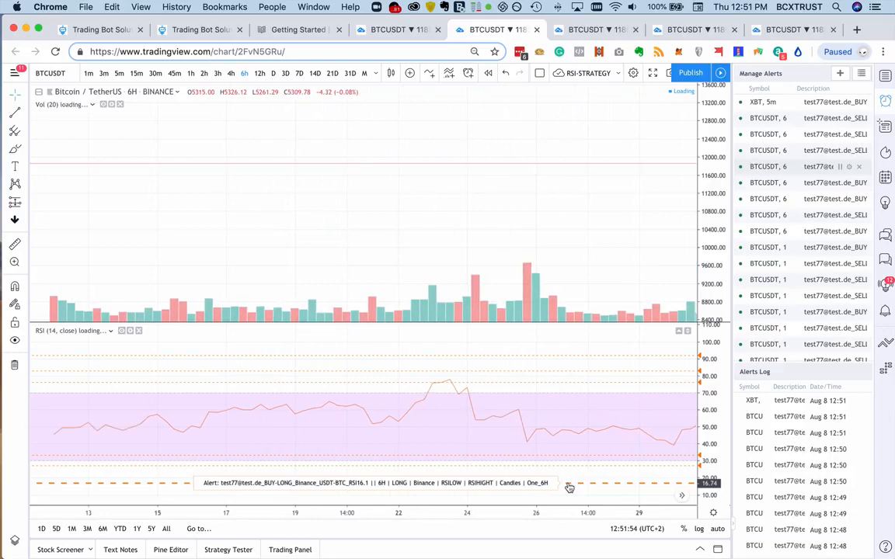
{"action": "scroll", "coordinate": [570, 487], "scroll_direction": "left", "scroll_amount": 5}
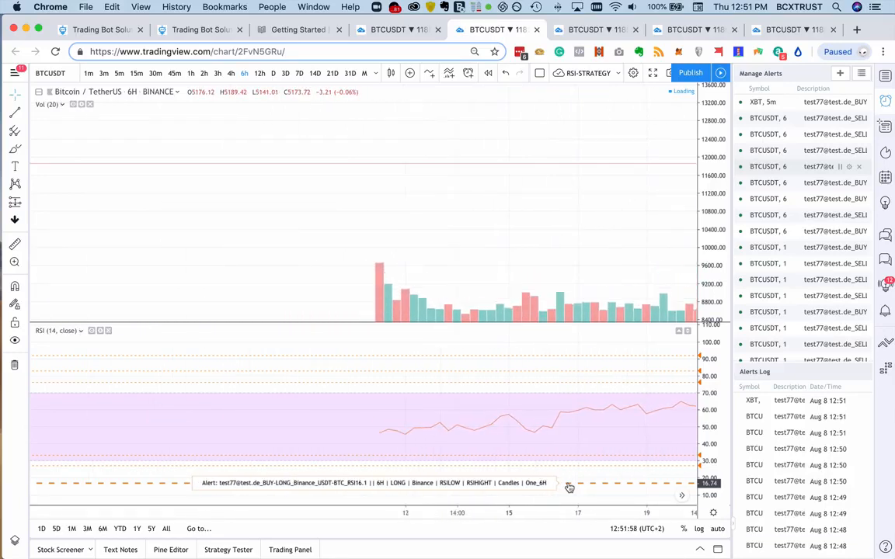
{"action": "scroll", "coordinate": [569, 487], "scroll_direction": "left", "scroll_amount": 15}
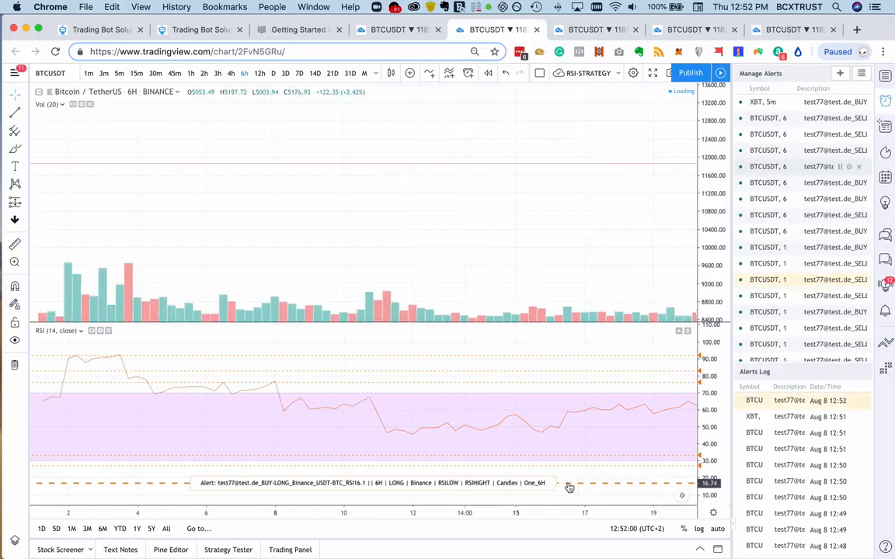
{"action": "scroll", "coordinate": [570, 487], "scroll_direction": "left", "scroll_amount": 15}
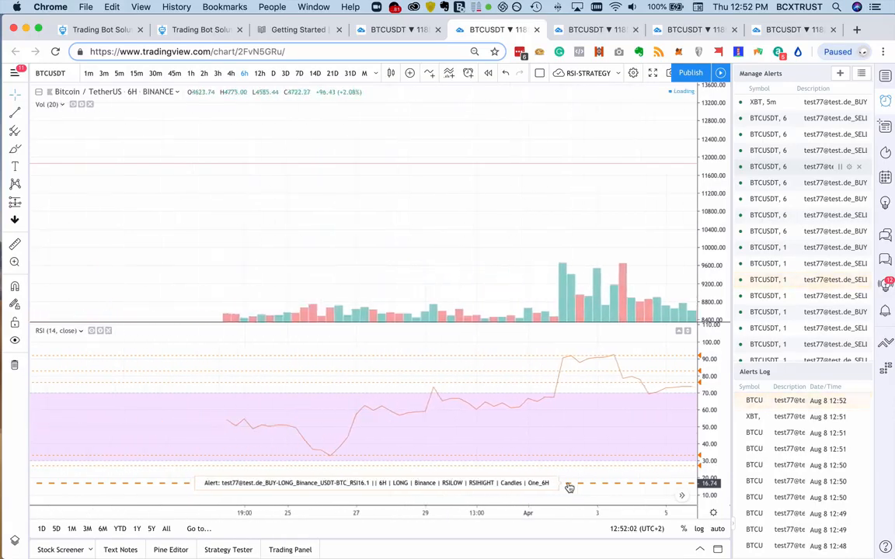
{"action": "scroll", "coordinate": [570, 487], "scroll_direction": "left", "scroll_amount": 15}
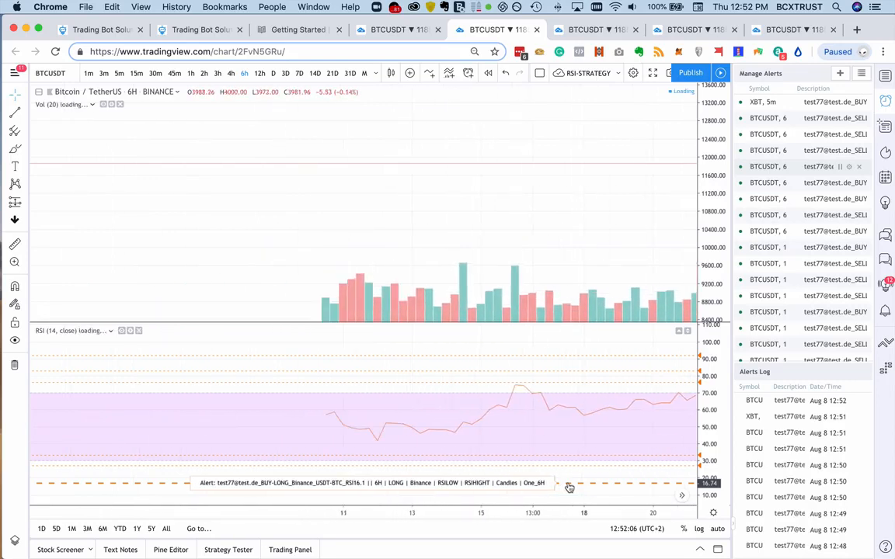
{"action": "scroll", "coordinate": [569, 488], "scroll_direction": "left", "scroll_amount": 15}
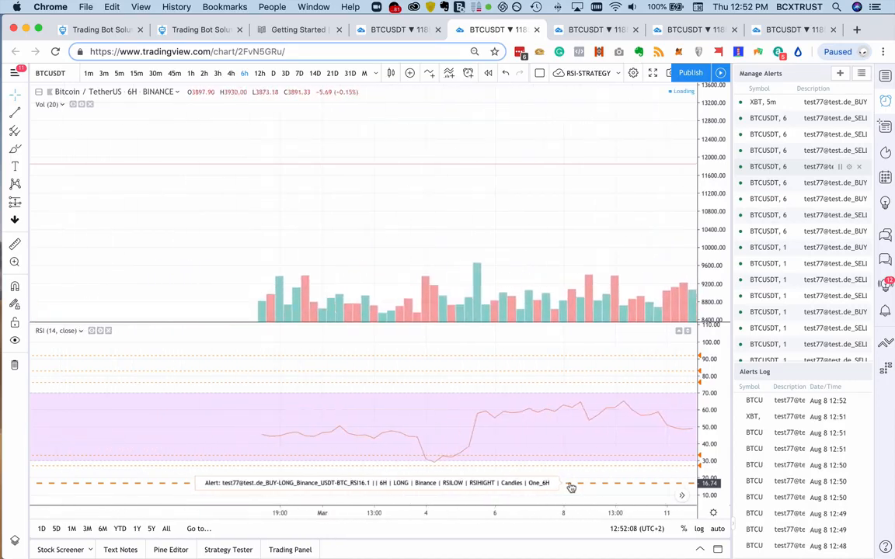
{"action": "scroll", "coordinate": [569, 487], "scroll_direction": "left", "scroll_amount": 5}
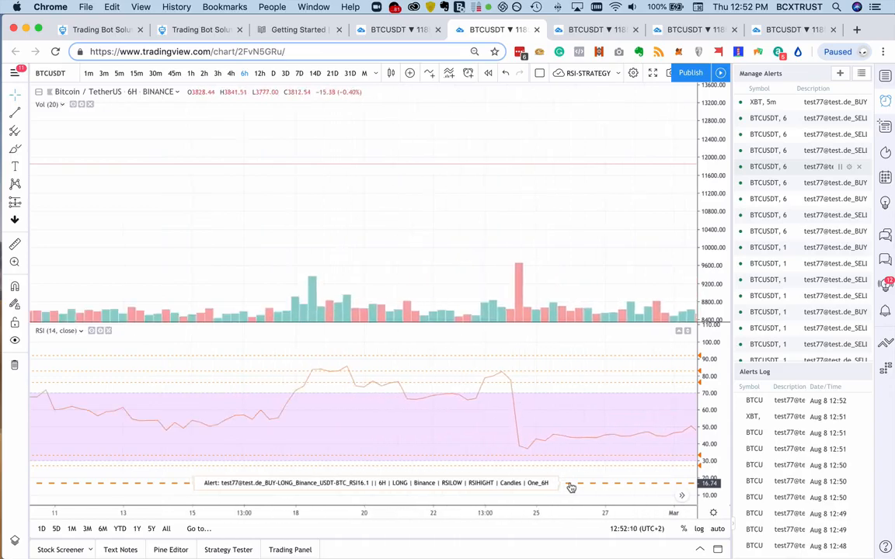
{"action": "scroll", "coordinate": [569, 486], "scroll_direction": "right", "scroll_amount": 20}
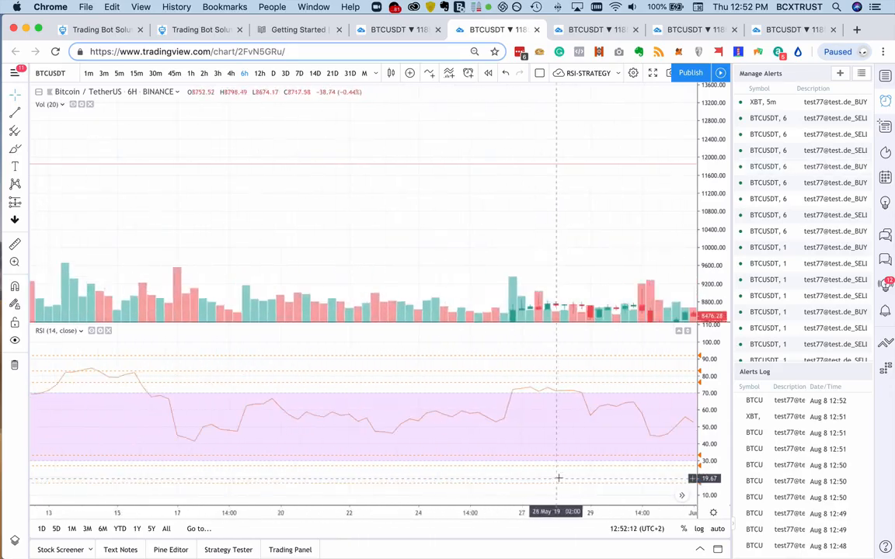
{"action": "scroll", "coordinate": [559, 478], "scroll_direction": "right", "scroll_amount": 20}
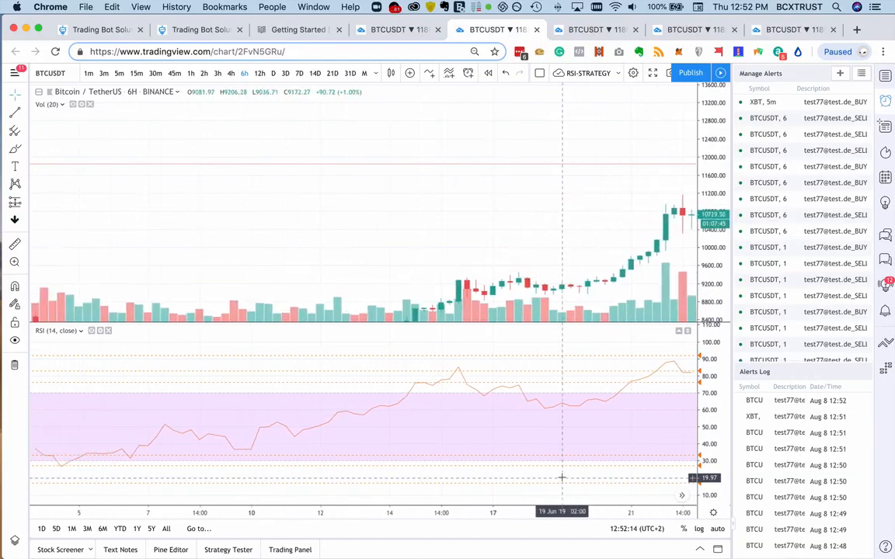
{"action": "scroll", "coordinate": [562, 478], "scroll_direction": "left", "scroll_amount": 10}
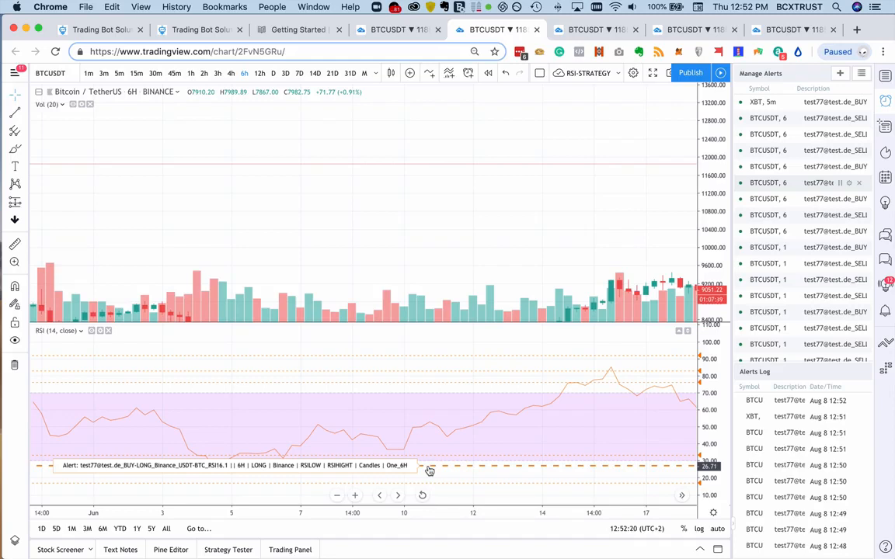
{"action": "left_click_drag", "start_coordinate": [429, 469], "coordinate": [451, 464]}
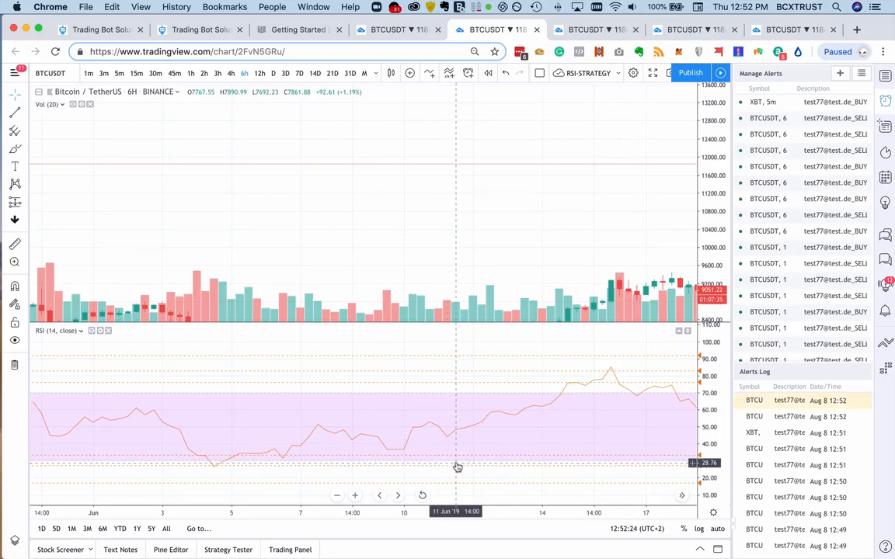
- Review the RSI16.2 bot's settings and alert texts in TradingBot Solutions and return to the six-hour BTCUSDT chart in TradingView
{"action": "left_click", "coordinate": [182, 30]}
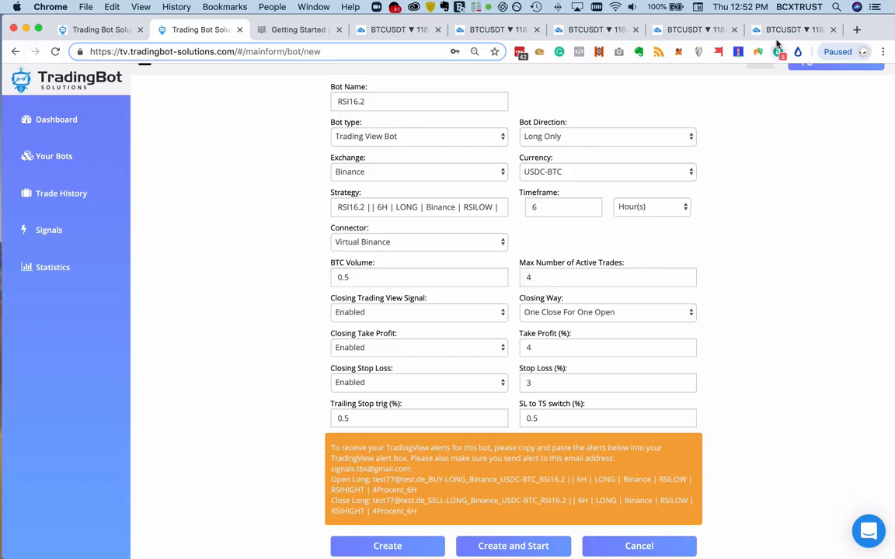
{"action": "left_click", "coordinate": [488, 30]}
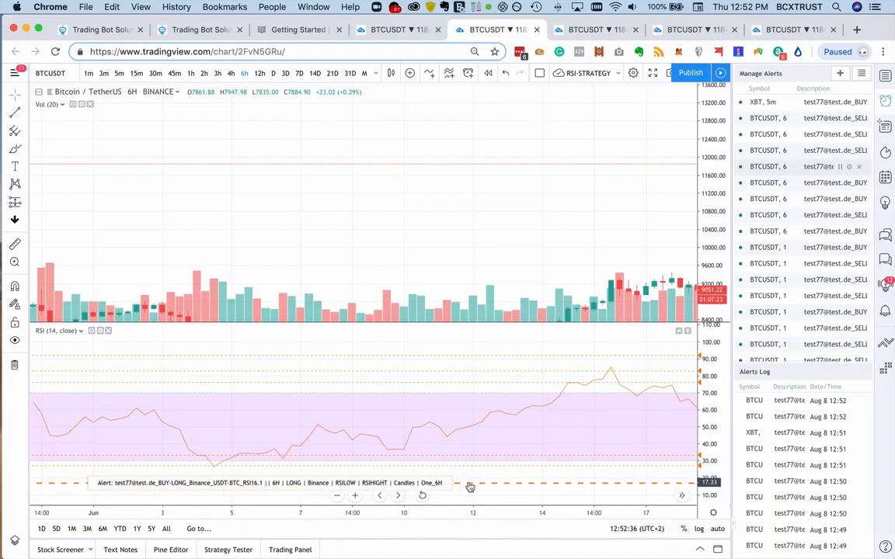
{"action": "left_click_drag", "start_coordinate": [469, 487], "coordinate": [517, 459]}
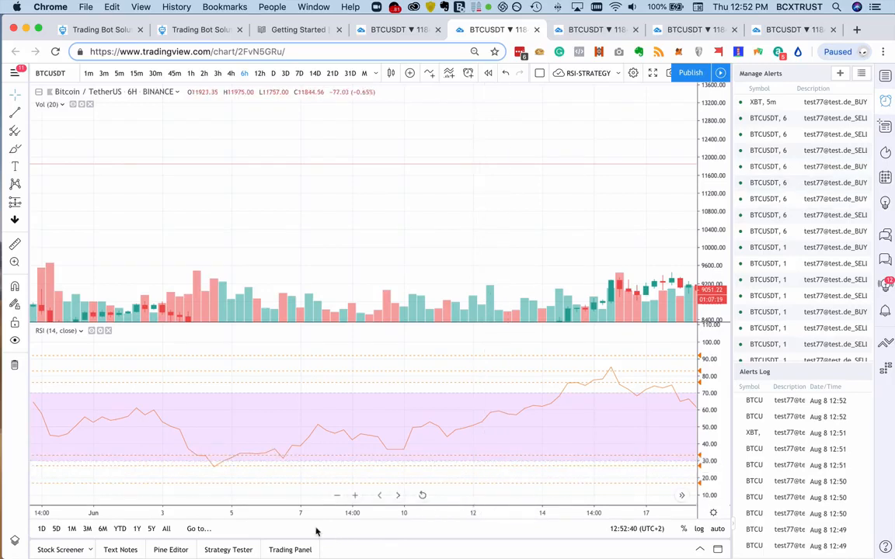
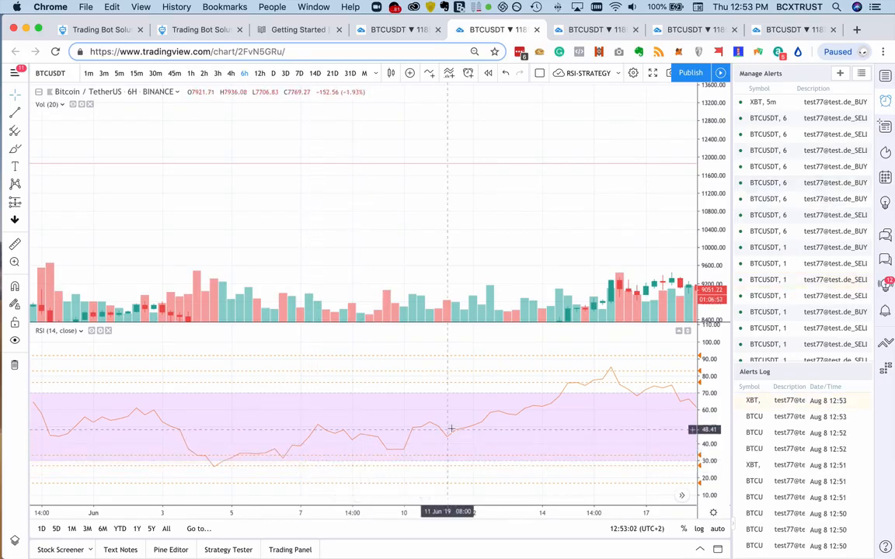
- Examine the six-hour BTCUSDT RSI from early June to mid-July 2019 against the RSI16.1 sell-long and buy-long alert lines
{"action": "scroll", "coordinate": [450, 428], "scroll_direction": "right", "scroll_amount": 5}
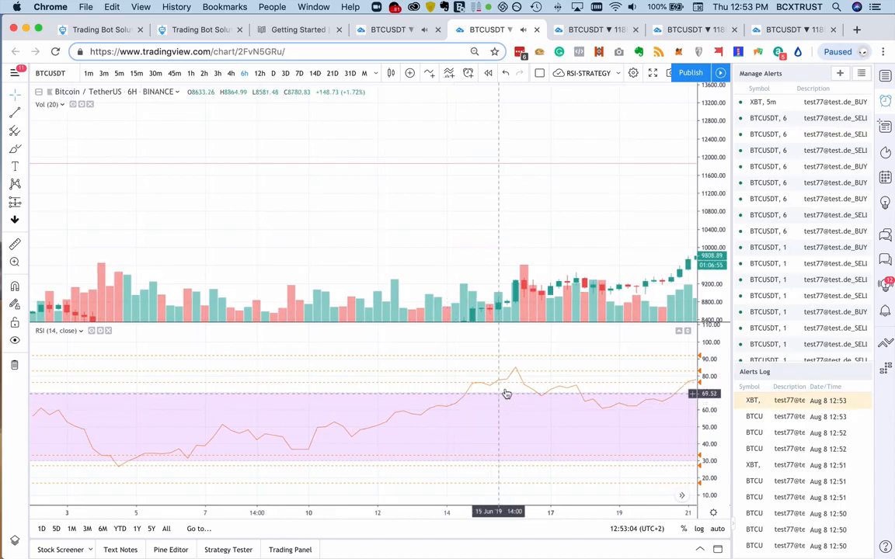
{"action": "left_click_drag", "start_coordinate": [514, 386], "coordinate": [518, 376]}
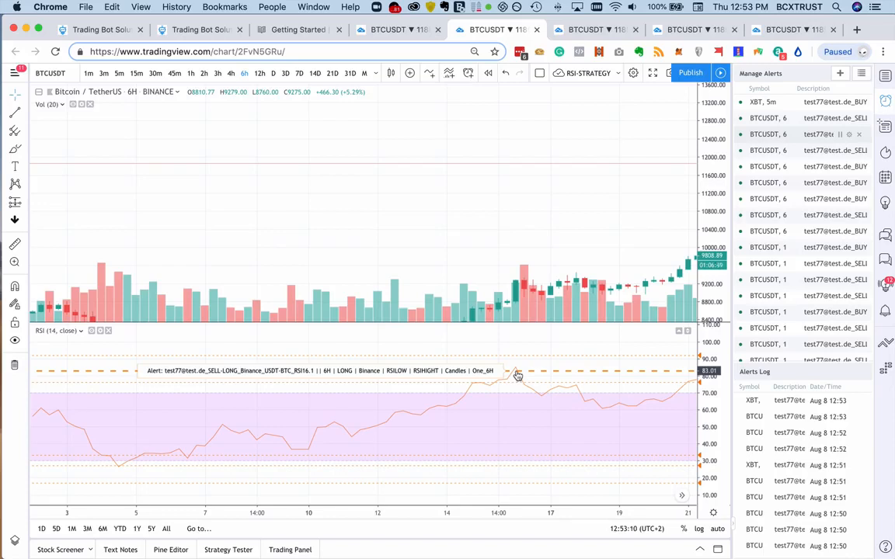
{"action": "scroll", "coordinate": [517, 376], "scroll_direction": "right", "scroll_amount": 5}
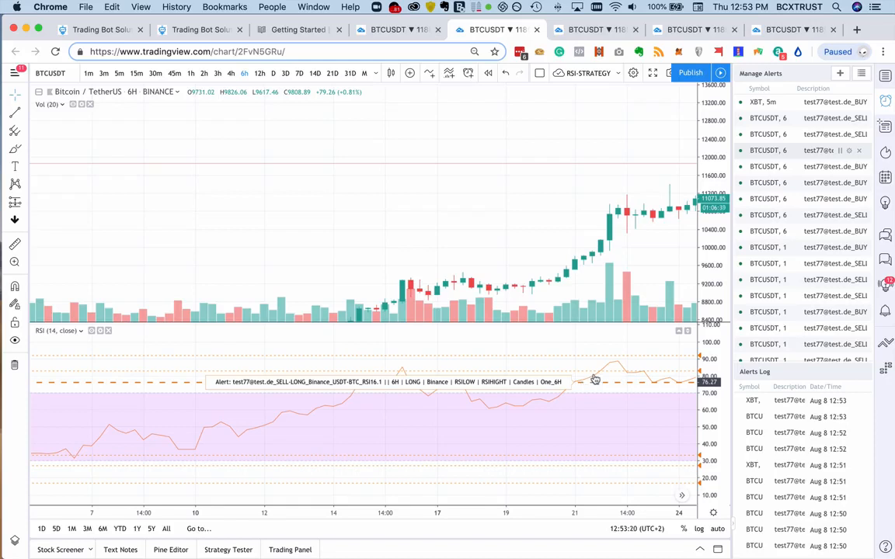
{"action": "scroll", "coordinate": [603, 376], "scroll_direction": "right", "scroll_amount": 5}
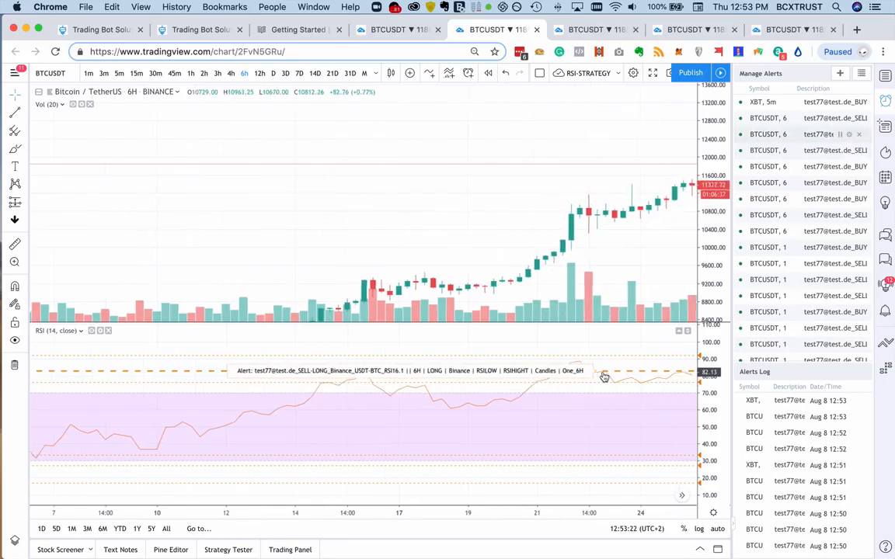
{"action": "scroll", "coordinate": [601, 376], "scroll_direction": "right", "scroll_amount": 3}
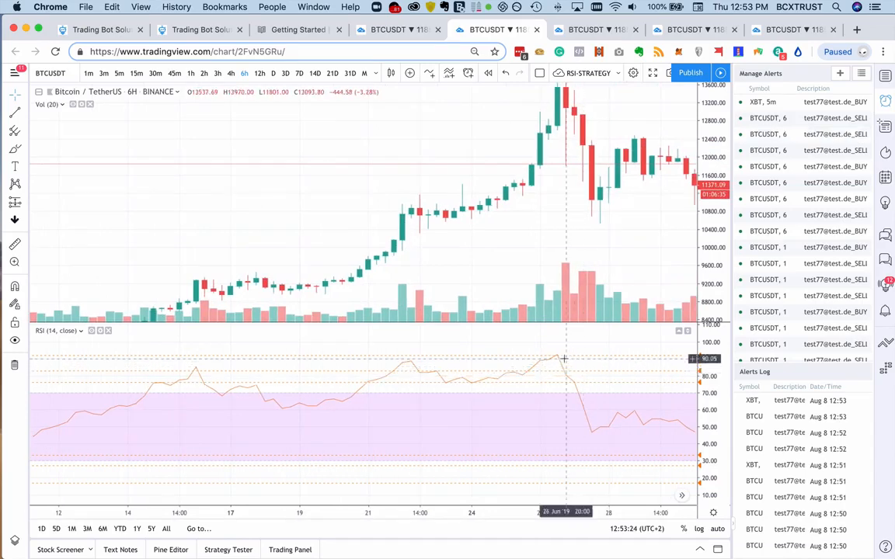
{"action": "scroll", "coordinate": [610, 439], "scroll_direction": "right", "scroll_amount": 4}
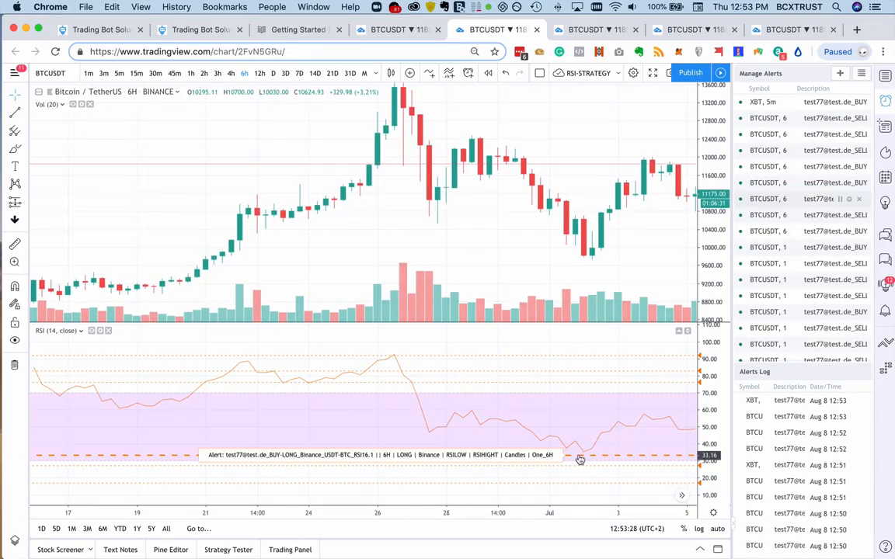
{"action": "scroll", "coordinate": [595, 460], "scroll_direction": "right", "scroll_amount": 2}
{"action": "scroll", "coordinate": [595, 460], "scroll_direction": "right", "scroll_amount": 5}
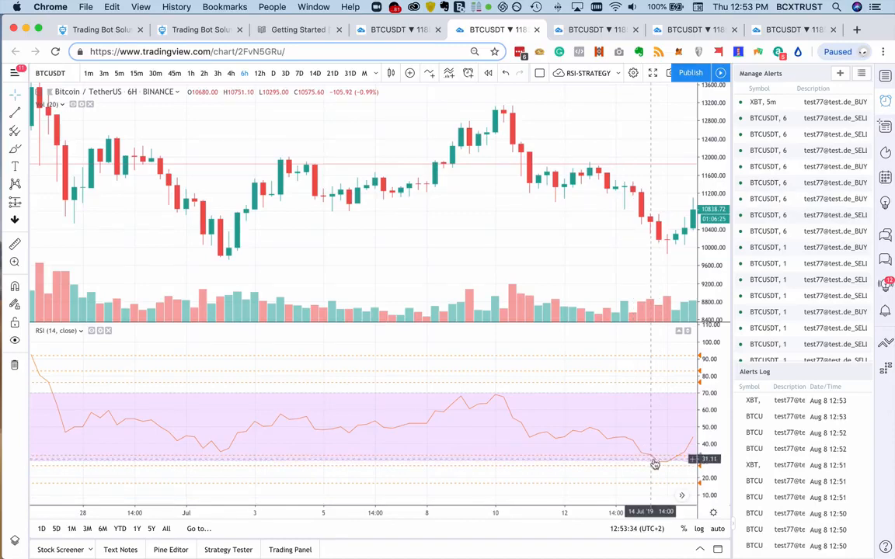
- Examine the RSI dips of mid and late July and the early August peaks against the RSI16.1 alert lines
{"action": "scroll", "coordinate": [668, 467], "scroll_direction": "right", "scroll_amount": 3}
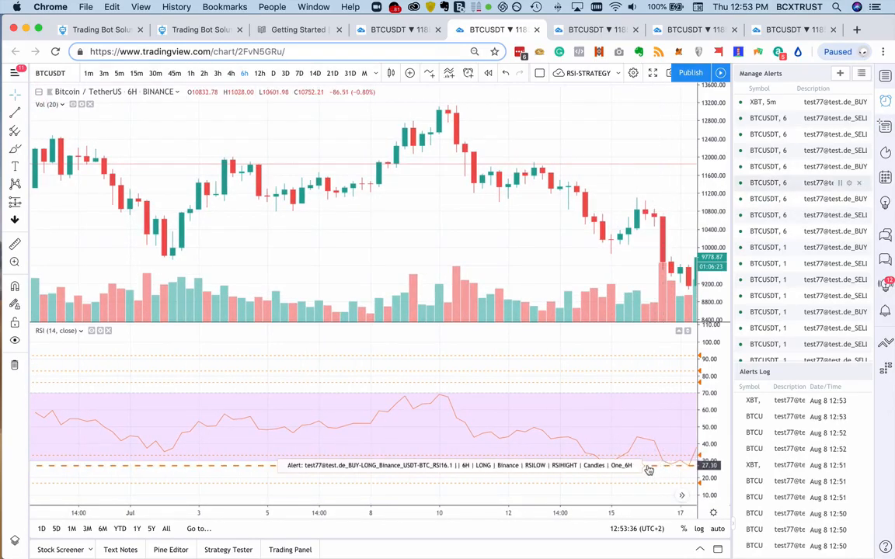
{"action": "left_click_drag", "start_coordinate": [608, 471], "coordinate": [623, 460]}
{"action": "scroll", "coordinate": [623, 460], "scroll_direction": "right", "scroll_amount": 5}
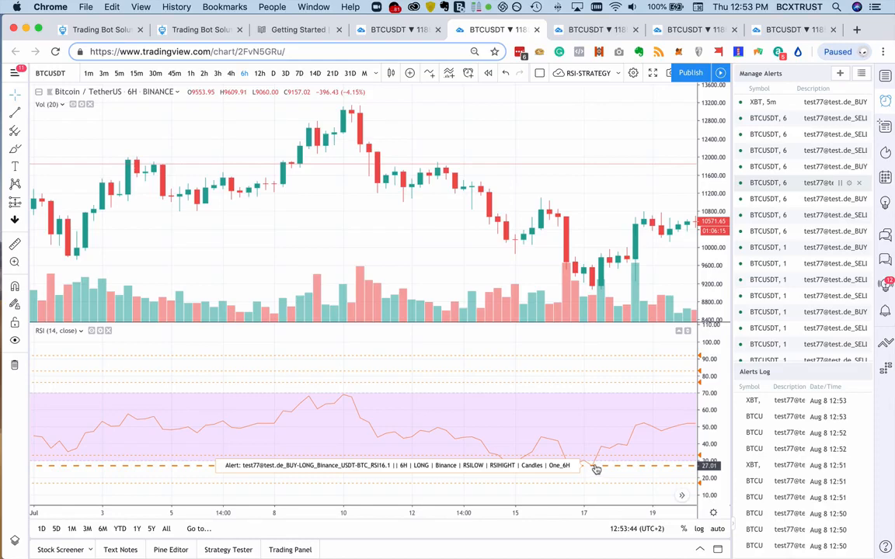
{"action": "left_click_drag", "start_coordinate": [596, 469], "coordinate": [599, 459]}
{"action": "scroll", "coordinate": [601, 452], "scroll_direction": "right", "scroll_amount": 12}
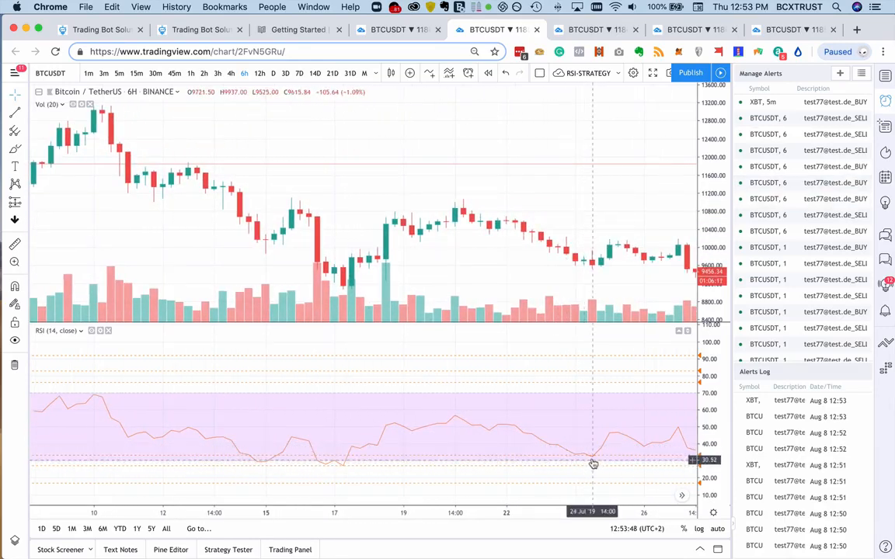
{"action": "scroll", "coordinate": [592, 460], "scroll_direction": "right", "scroll_amount": 7}
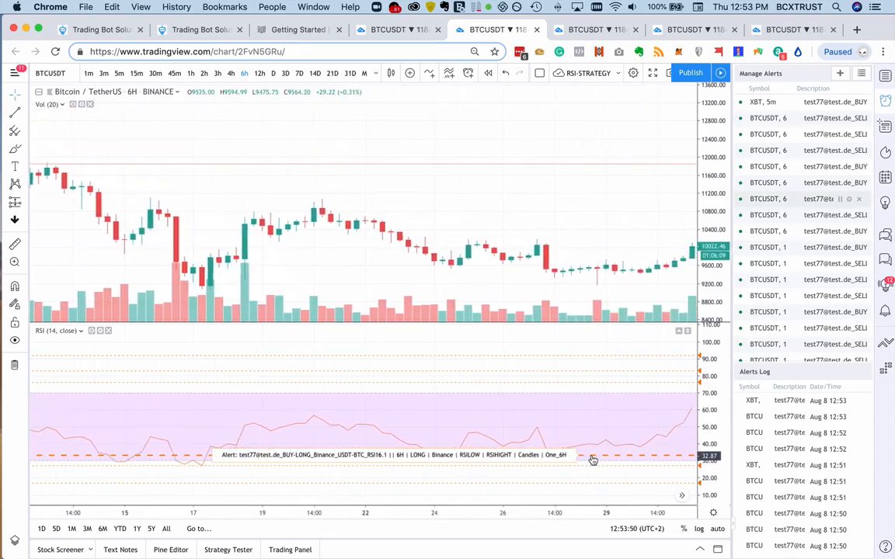
{"action": "scroll", "coordinate": [590, 444], "scroll_direction": "right", "scroll_amount": 8}
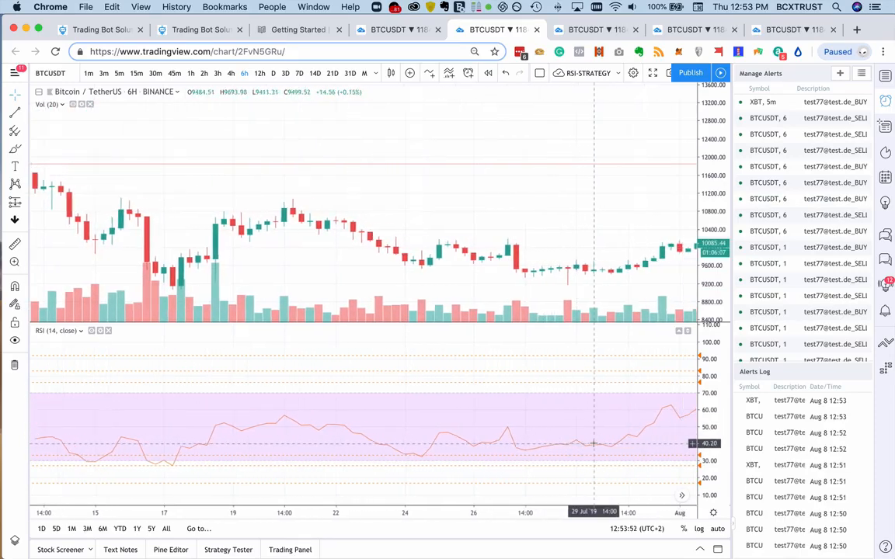
{"action": "scroll", "coordinate": [595, 444], "scroll_direction": "right", "scroll_amount": 5}
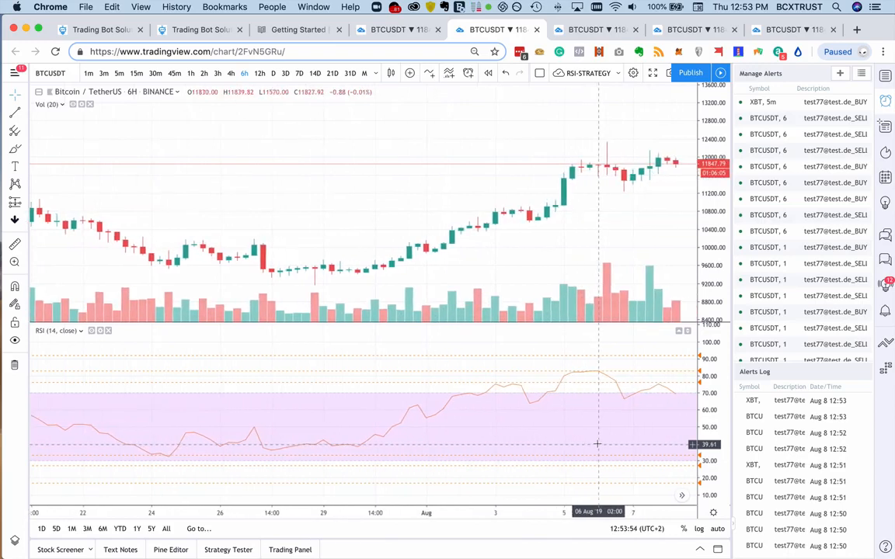
{"action": "mouse_move", "coordinate": [568, 385]}
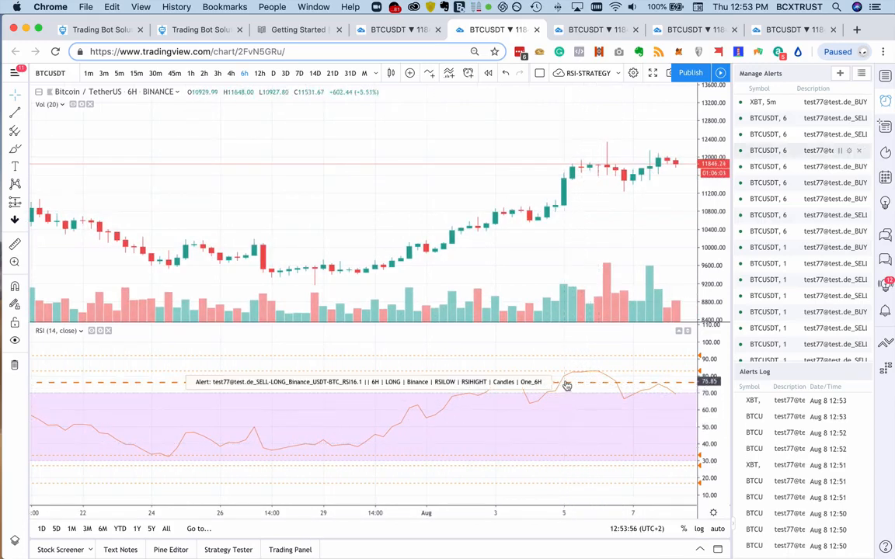
{"action": "left_click_drag", "start_coordinate": [568, 386], "coordinate": [601, 374]}
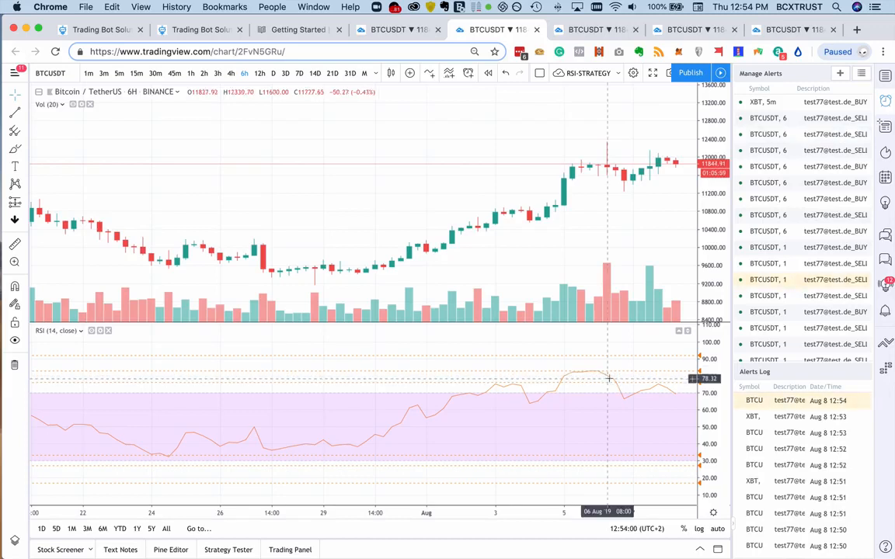
{"action": "scroll", "coordinate": [633, 394], "scroll_direction": "right", "scroll_amount": 5}
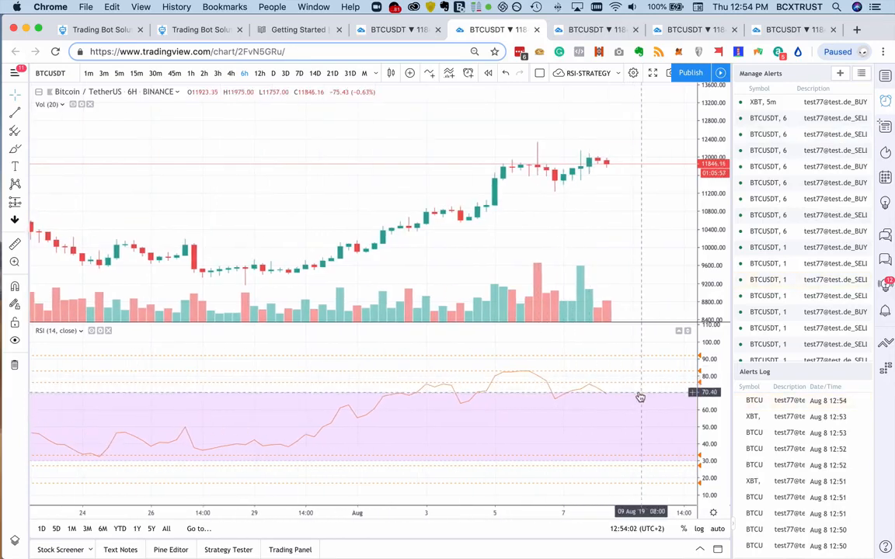
{"action": "scroll", "coordinate": [640, 397], "scroll_direction": "right", "scroll_amount": 3}
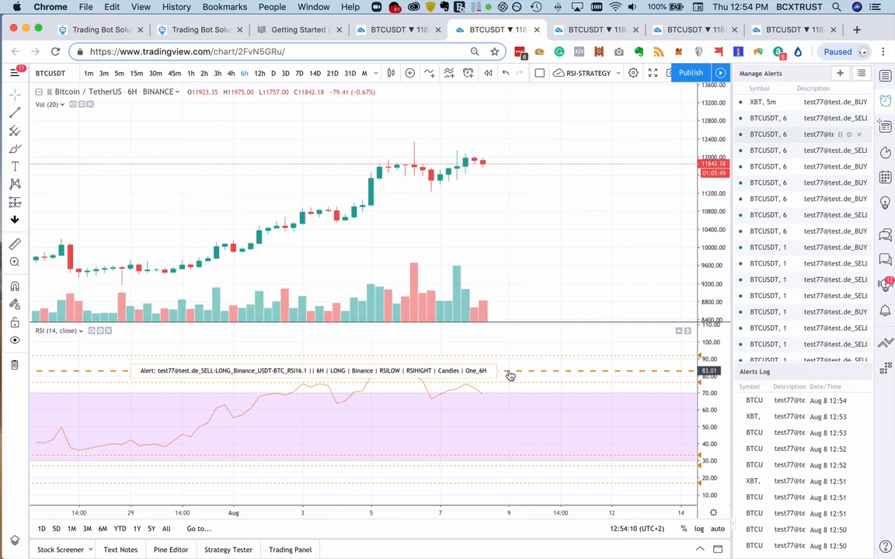
- Go back through the RSI history to early June and compare the early-June low and mid-June rise with the RSI16.1 alert lines
{"action": "scroll", "coordinate": [510, 376], "scroll_direction": "left", "scroll_amount": 15}
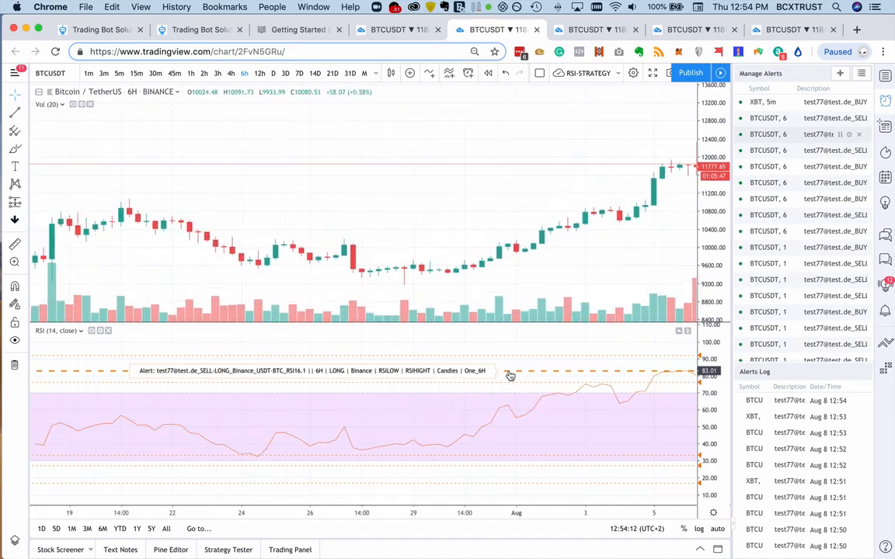
{"action": "scroll", "coordinate": [509, 376], "scroll_direction": "left", "scroll_amount": 15}
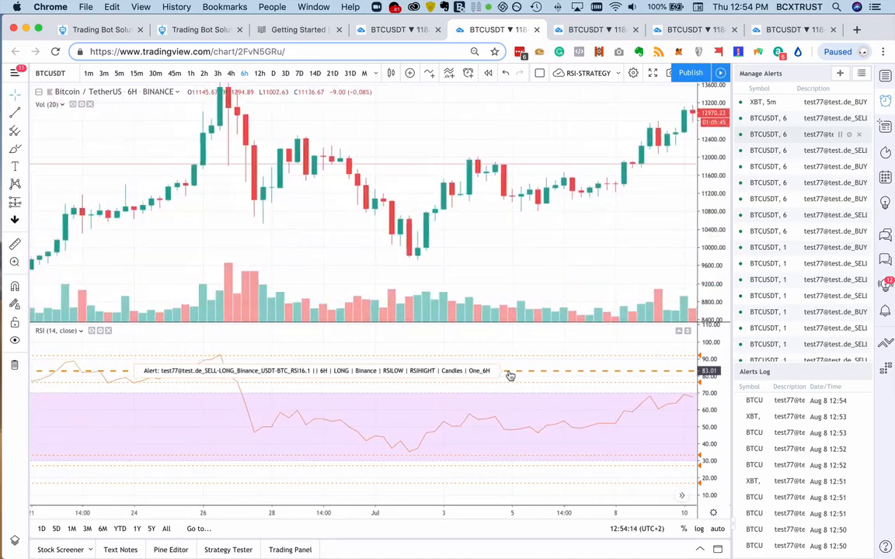
{"action": "scroll", "coordinate": [257, 408], "scroll_direction": "left", "scroll_amount": 5}
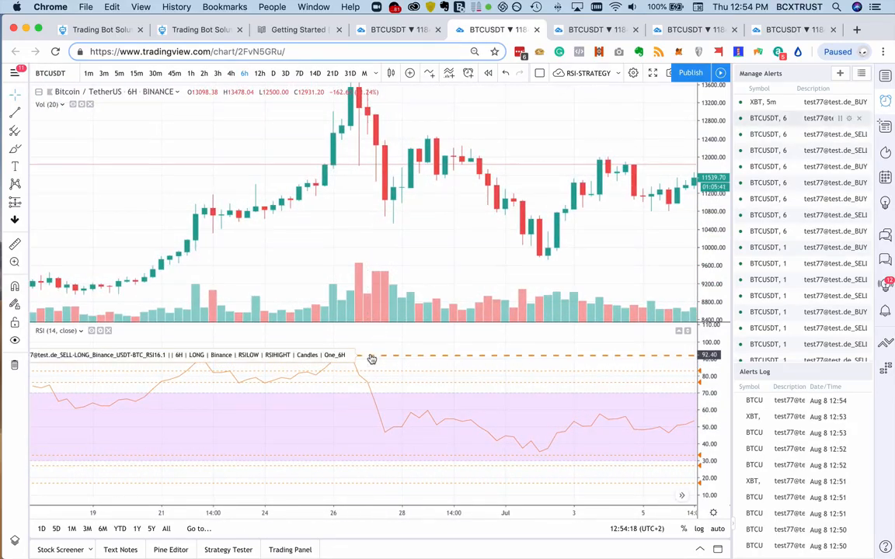
{"action": "scroll", "coordinate": [373, 359], "scroll_direction": "left", "scroll_amount": 15}
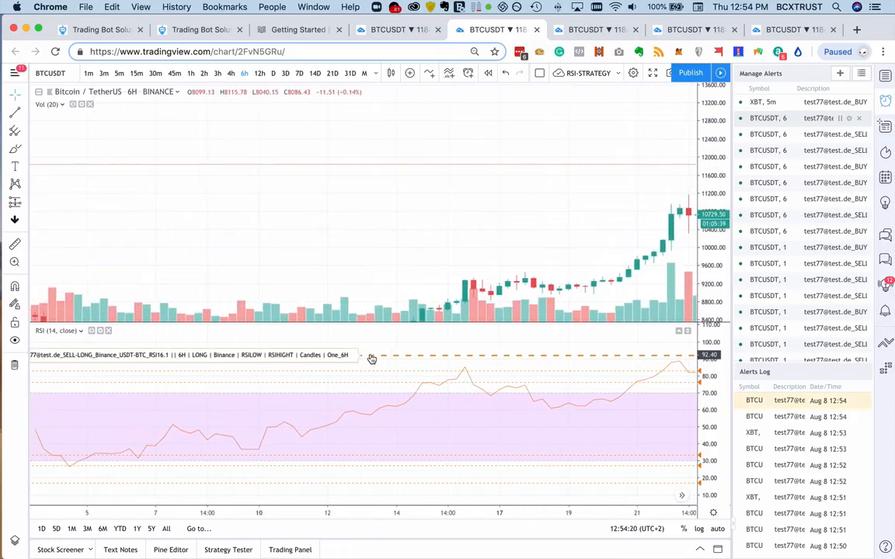
{"action": "scroll", "coordinate": [373, 359], "scroll_direction": "left", "scroll_amount": 10}
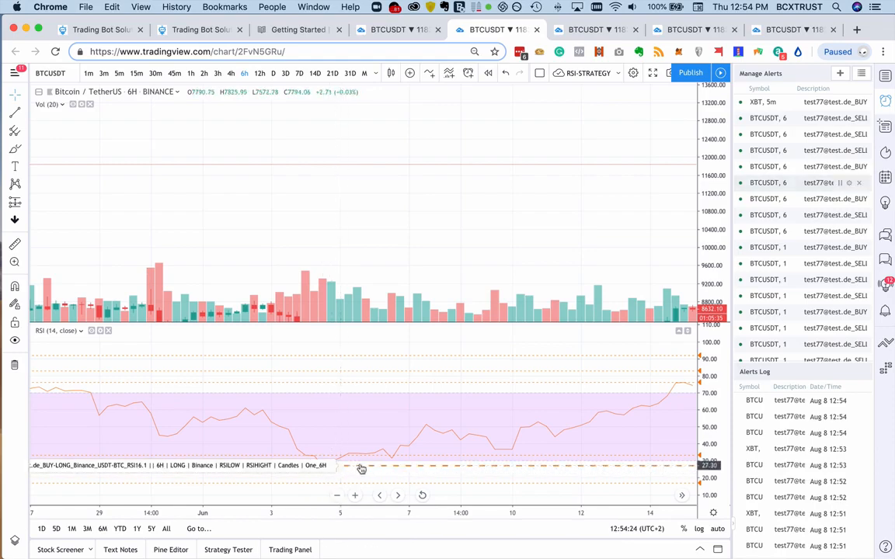
{"action": "left_click_drag", "start_coordinate": [393, 461], "coordinate": [503, 388]}
{"action": "scroll", "coordinate": [422, 447], "scroll_direction": "right", "scroll_amount": 5}
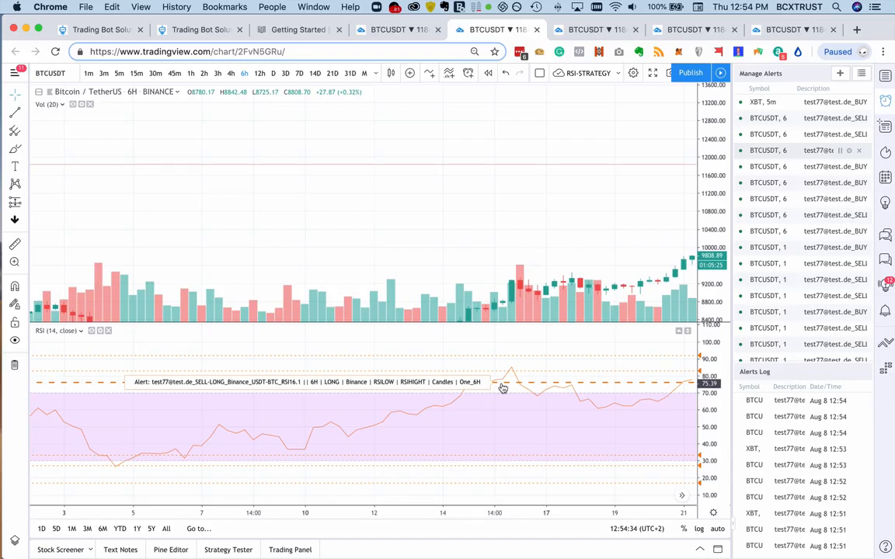
{"action": "mouse_move", "coordinate": [503, 388]}
{"action": "left_mouse_down"}
{"action": "mouse_move", "coordinate": [492, 347]}
{"action": "mouse_move", "coordinate": [493, 385]}
{"action": "left_mouse_up"}
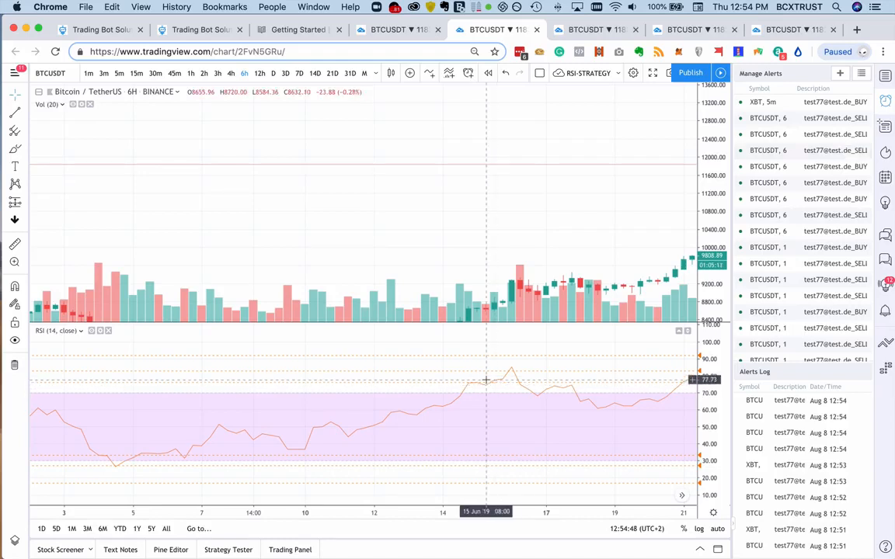
- Trace the RSI from the late-June peaks to the July lows, comparing where the sell-long and buy-long alert lines are crossed
{"action": "scroll", "coordinate": [488, 380], "scroll_direction": "right", "scroll_amount": 5}
{"action": "scroll", "coordinate": [505, 389], "scroll_direction": "right", "scroll_amount": 2}
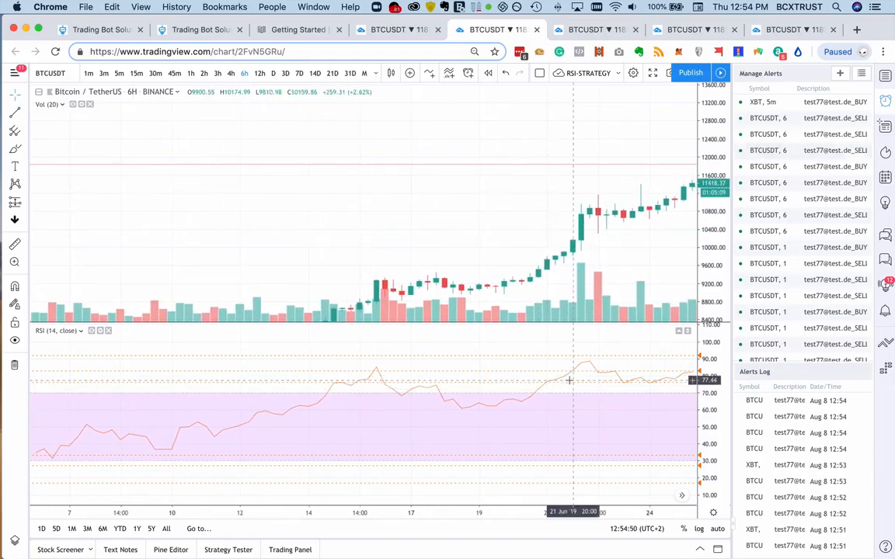
{"action": "scroll", "coordinate": [583, 365], "scroll_direction": "right", "scroll_amount": 5}
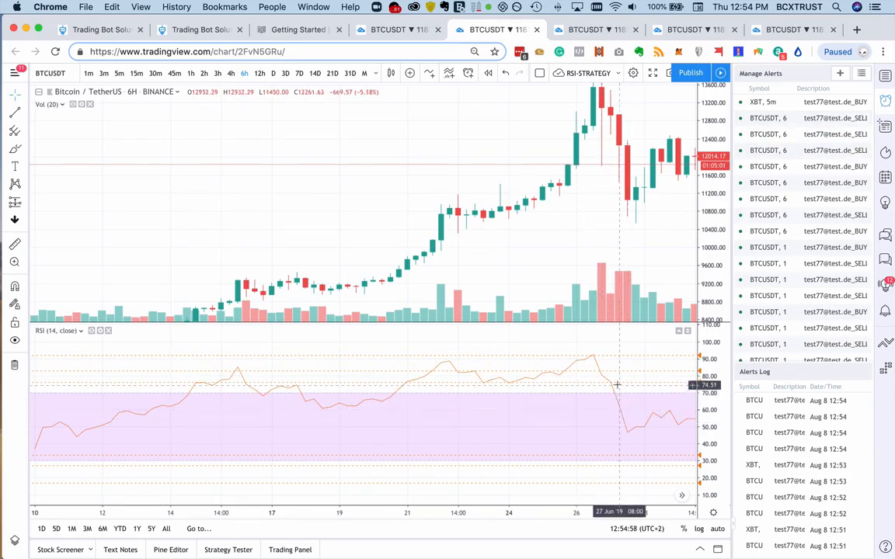
{"action": "scroll", "coordinate": [617, 384], "scroll_direction": "right", "scroll_amount": 10}
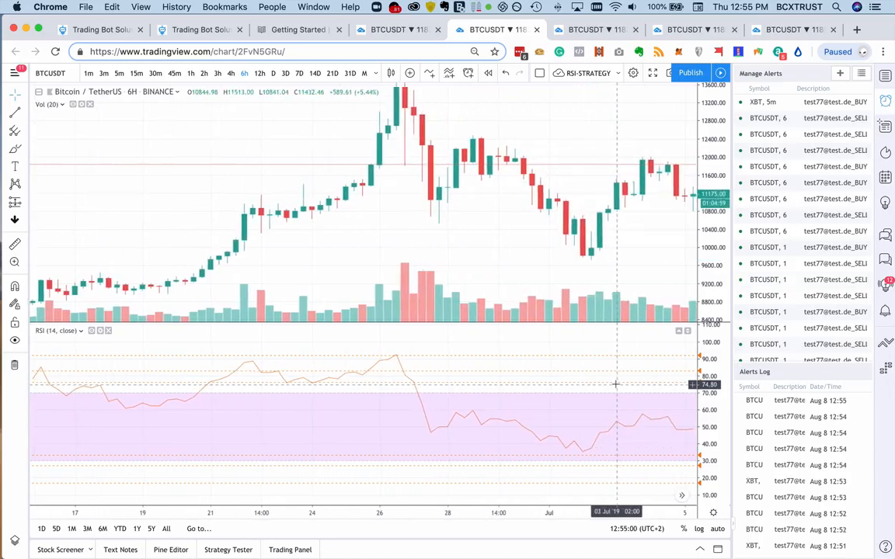
{"action": "scroll", "coordinate": [557, 396], "scroll_direction": "right", "scroll_amount": 6}
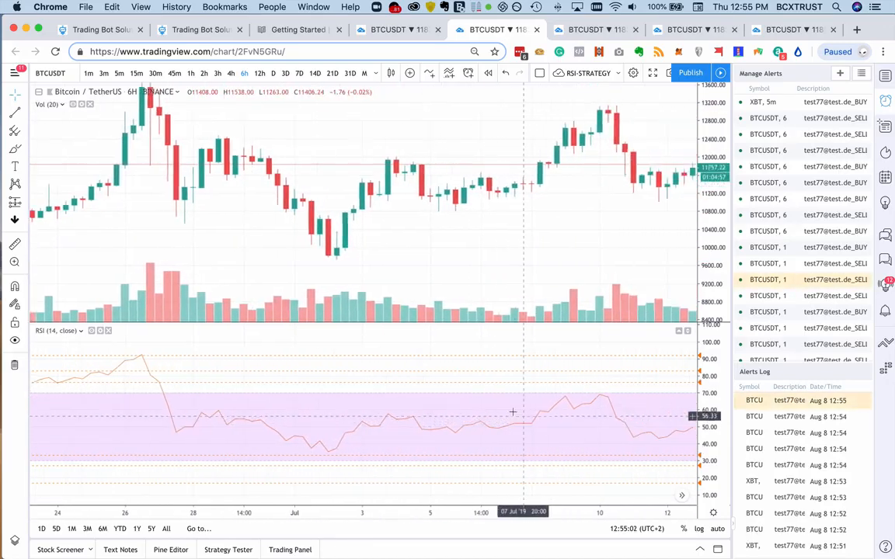
{"action": "scroll", "coordinate": [487, 403], "scroll_direction": "right", "scroll_amount": 6}
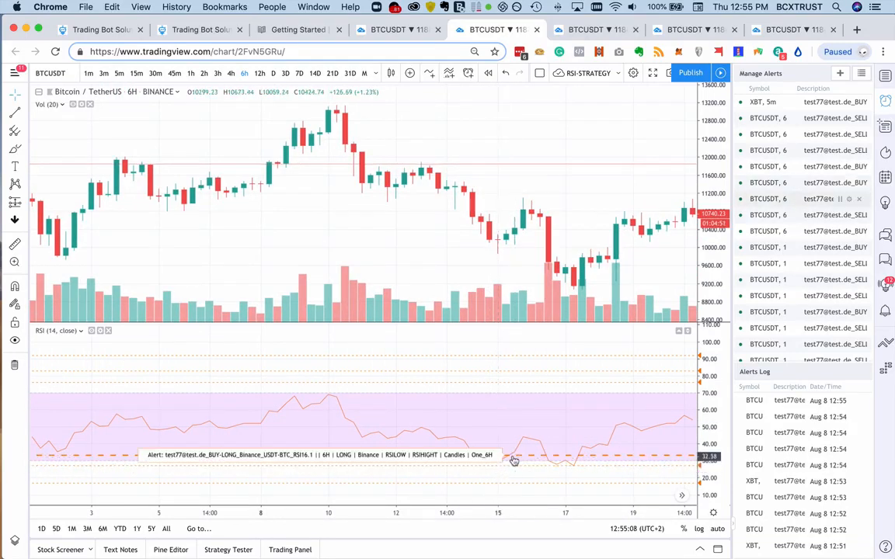
{"action": "left_click_drag", "start_coordinate": [534, 457], "coordinate": [602, 451]}
{"action": "scroll", "coordinate": [601, 452], "scroll_direction": "right", "scroll_amount": 10}
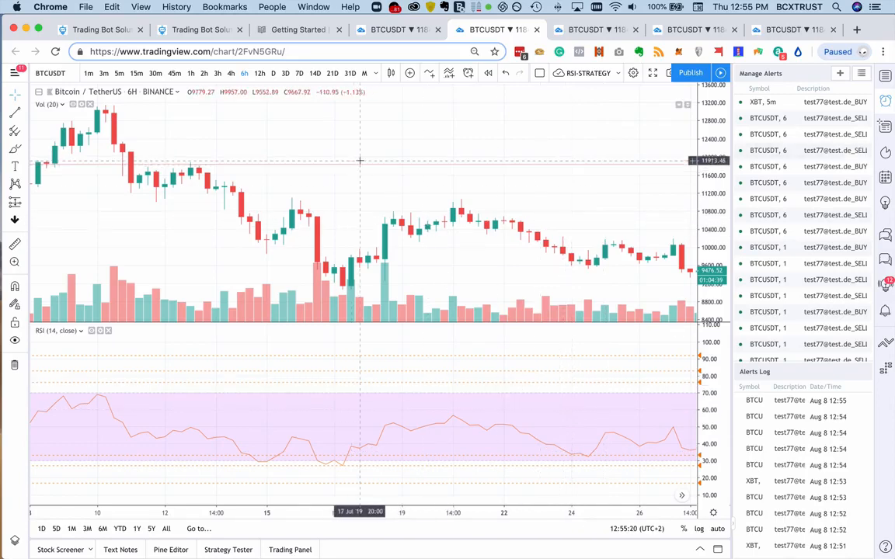
- Switch to TradingBot Solutions and cancel the new RSI16.2 bot without creating it
{"action": "left_click", "coordinate": [186, 31]}
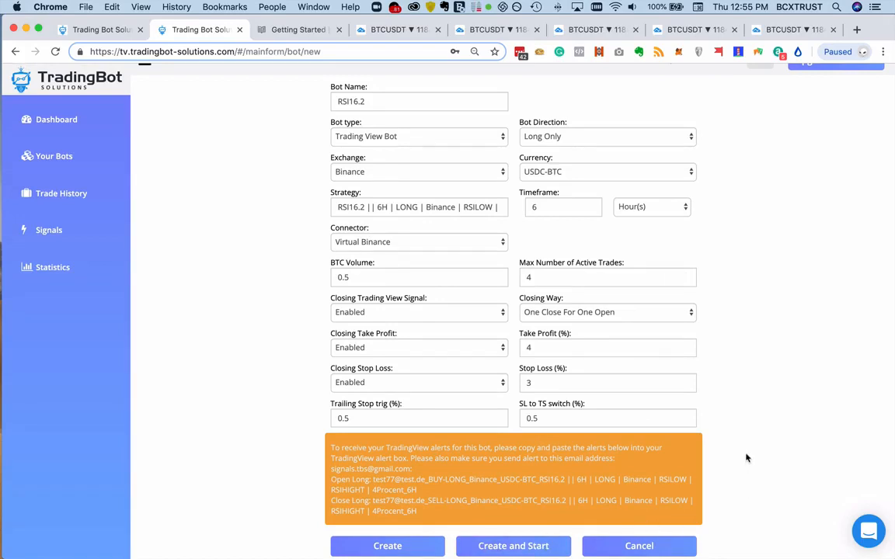
{"action": "left_click", "coordinate": [635, 545]}
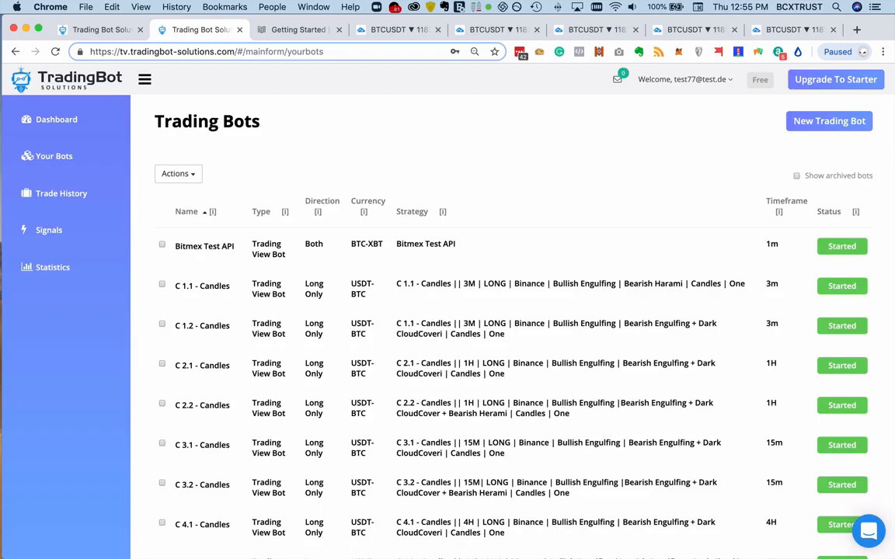
- Switch to Microsoft Teams and view the bot name, time frame and direction columns of the Binance sheet in Strategy-Doc.xlsx
{"action": "mouse_move", "coordinate": [581, 550]}
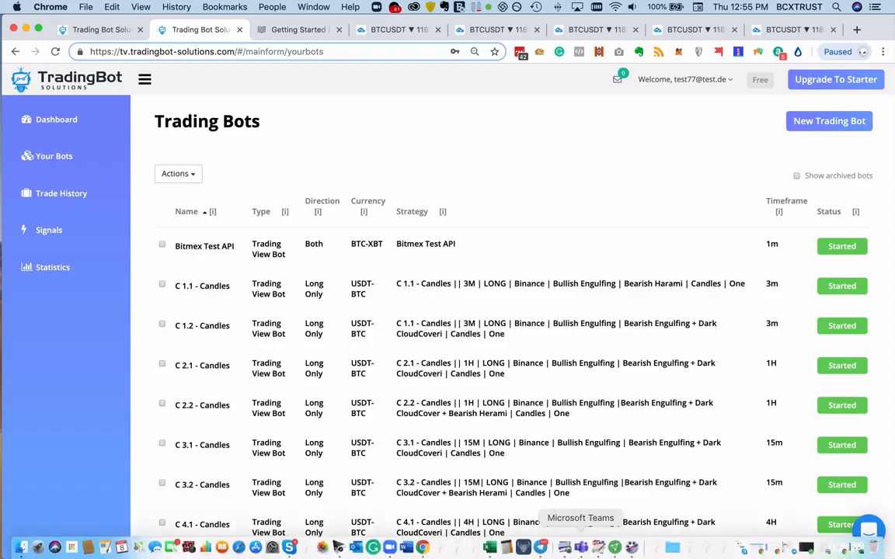
{"action": "left_click", "coordinate": [581, 550]}
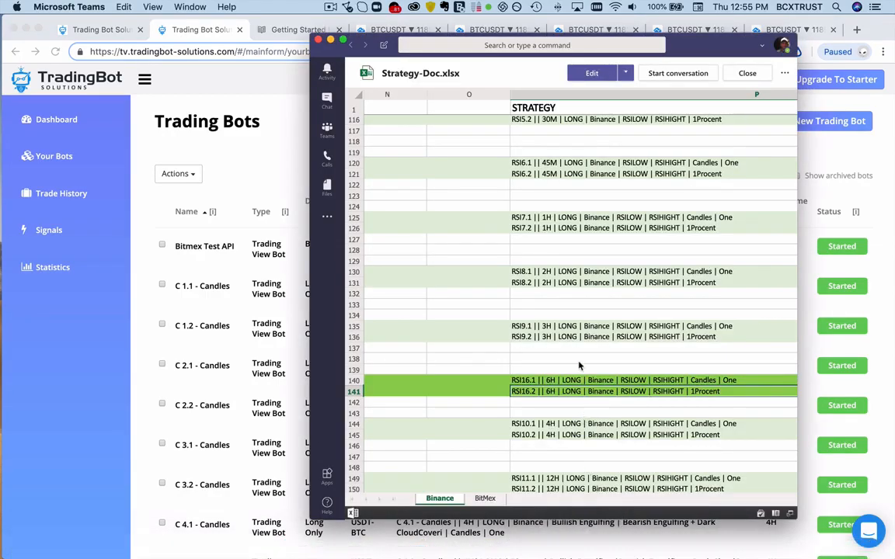
{"action": "scroll", "coordinate": [581, 335], "scroll_direction": "left", "scroll_amount": 15}
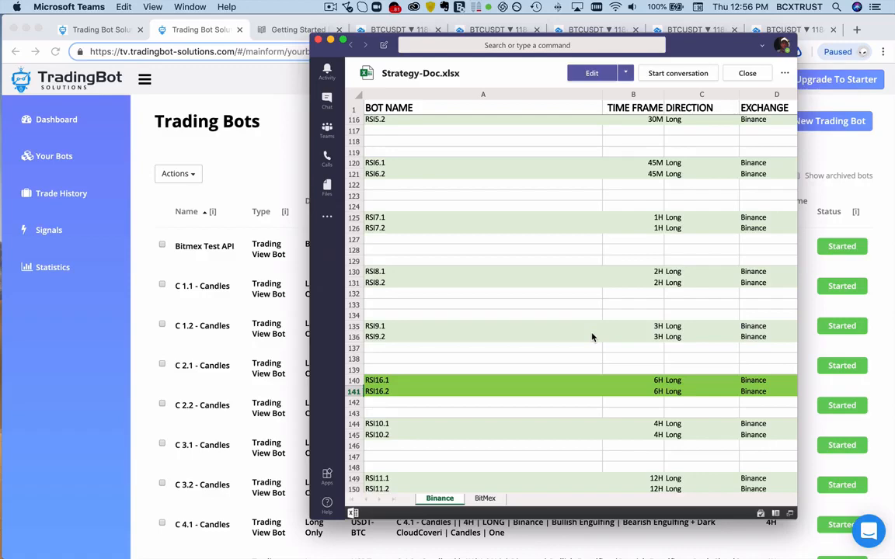
- Examine the RSICC-STRATEGY and CI-STRATEGY bot rows of the Binance sheet, including their open and closing signals
{"action": "scroll", "coordinate": [591, 336], "scroll_direction": "down", "scroll_amount": 15}
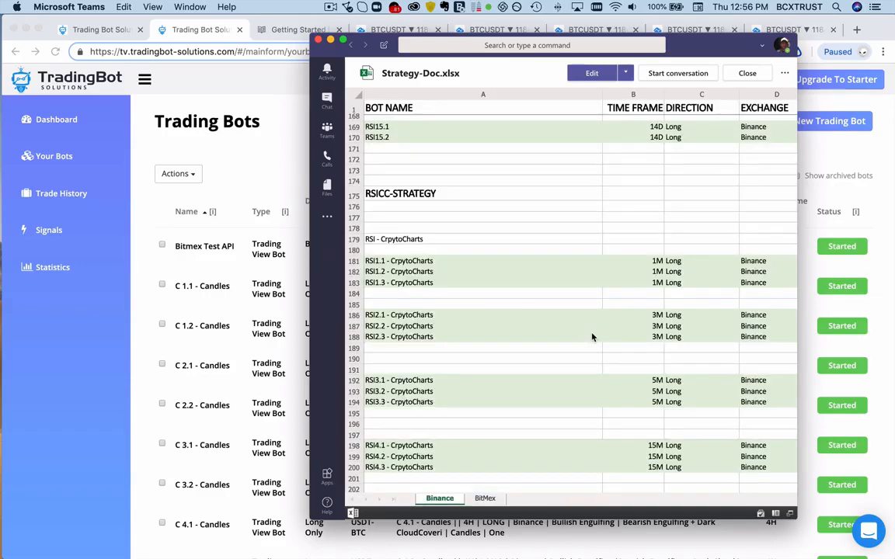
{"action": "scroll", "coordinate": [592, 336], "scroll_direction": "down", "scroll_amount": 8}
{"action": "scroll", "coordinate": [591, 336], "scroll_direction": "down", "scroll_amount": 8}
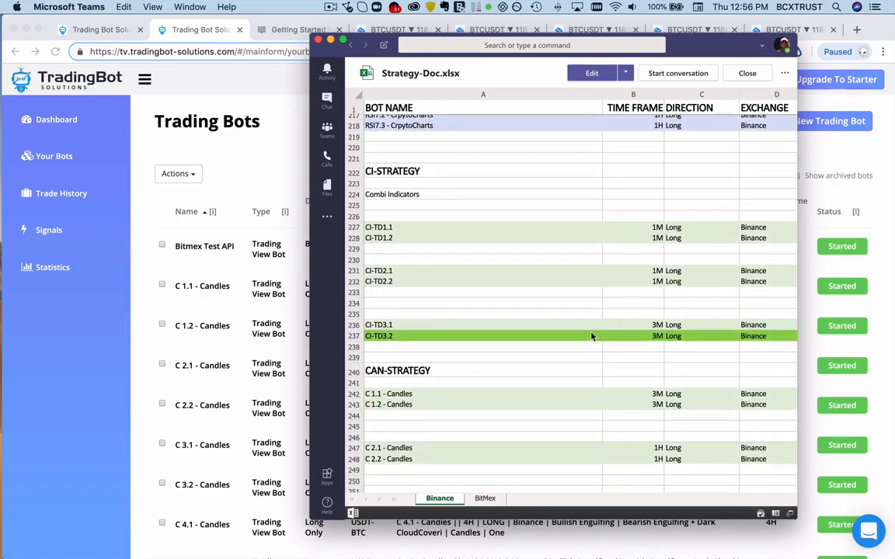
{"action": "scroll", "coordinate": [592, 336], "scroll_direction": "right", "scroll_amount": 10}
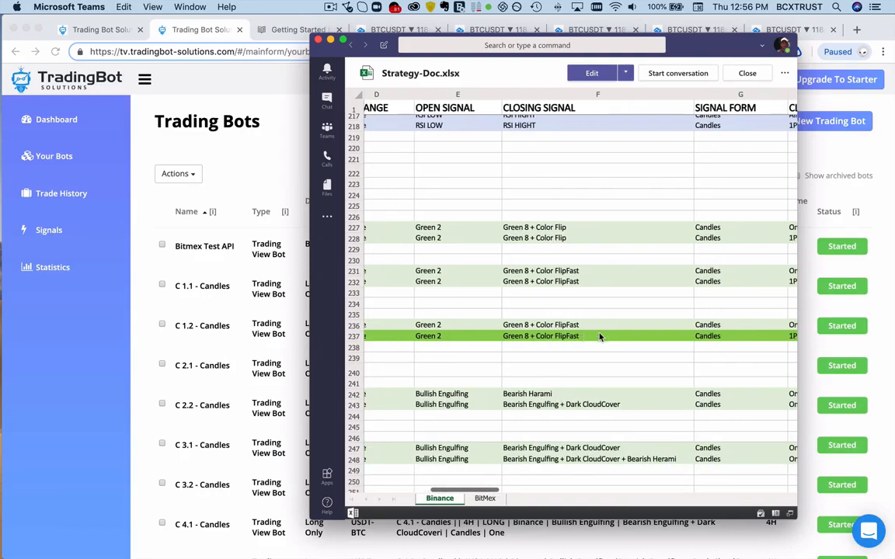
{"action": "scroll", "coordinate": [599, 336], "scroll_direction": "left", "scroll_amount": 6}
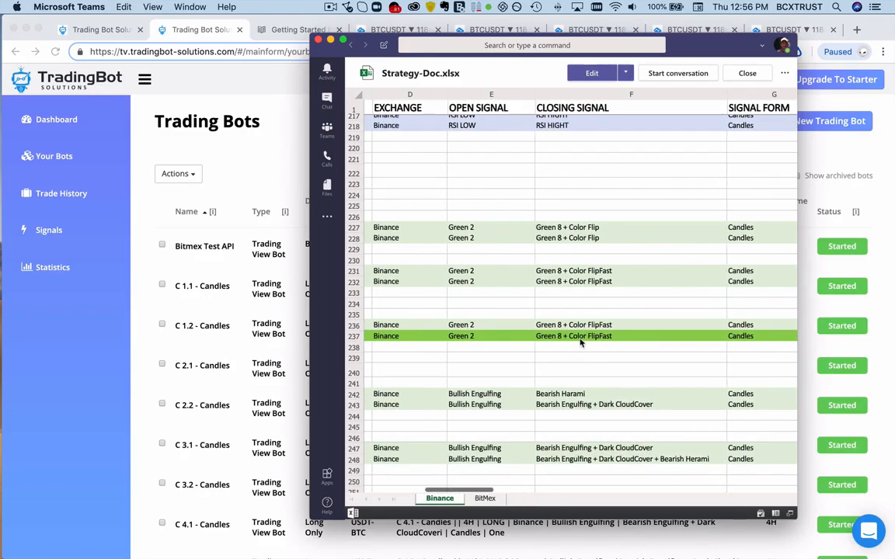
{"action": "scroll", "coordinate": [591, 359], "scroll_direction": "left", "scroll_amount": 5}
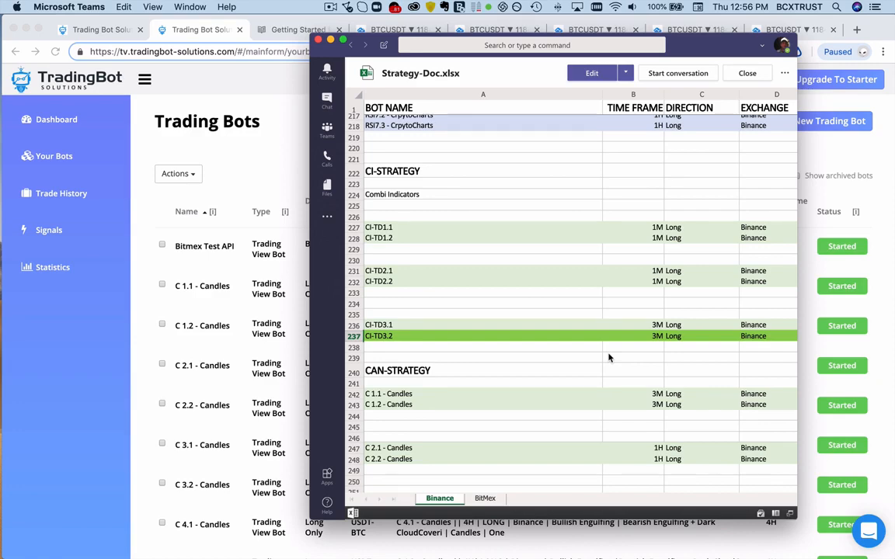
{"action": "scroll", "coordinate": [609, 358], "scroll_direction": "right", "scroll_amount": 5}
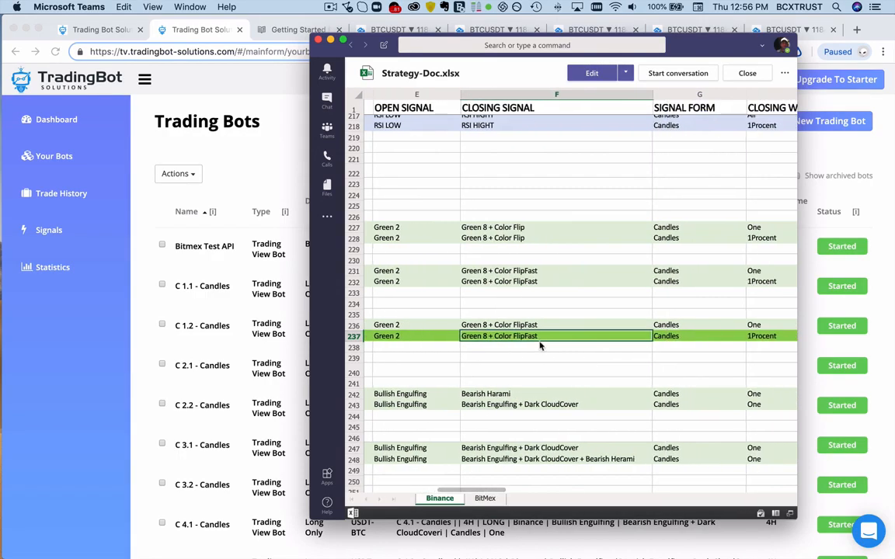
{"action": "scroll", "coordinate": [577, 342], "scroll_direction": "left", "scroll_amount": 5}
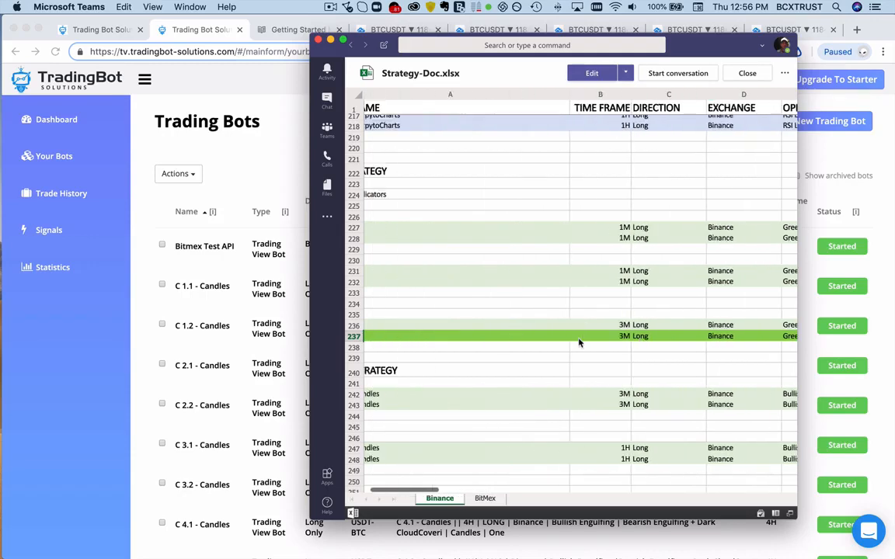
- Look through the CAN-STRATEGY candle bots and the MACD4-STRATEGY section of the Binance sheet
{"action": "scroll", "coordinate": [579, 343], "scroll_direction": "down", "scroll_amount": 10}
{"action": "scroll", "coordinate": [579, 342], "scroll_direction": "down", "scroll_amount": 1}
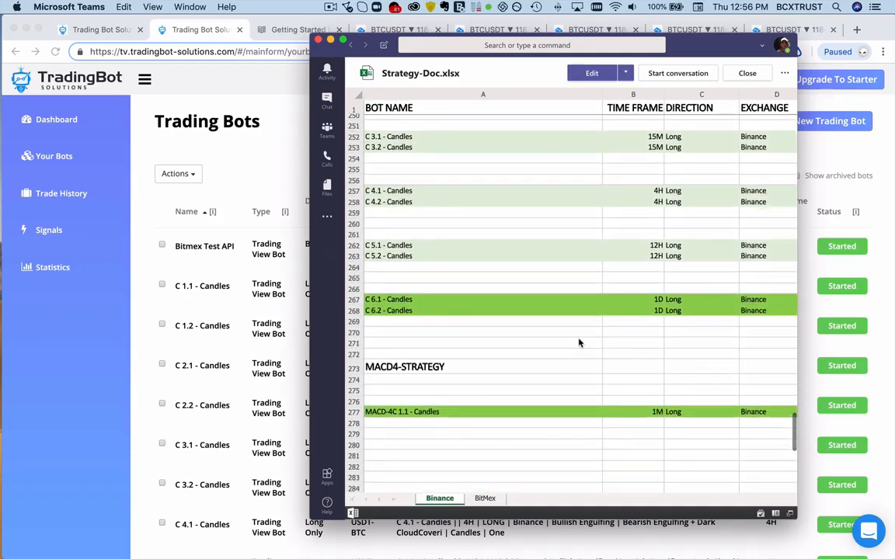
{"action": "scroll", "coordinate": [579, 342], "scroll_direction": "up", "scroll_amount": 6}
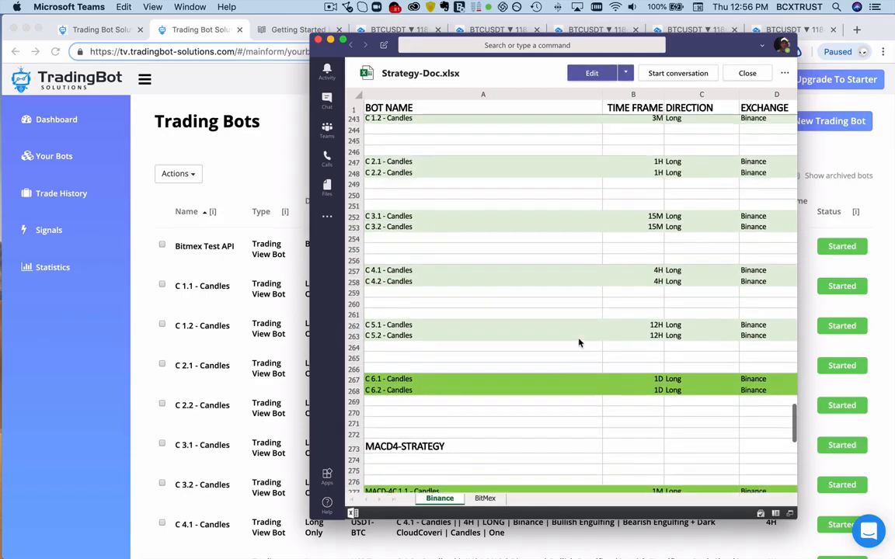
{"action": "scroll", "coordinate": [578, 343], "scroll_direction": "down", "scroll_amount": 3}
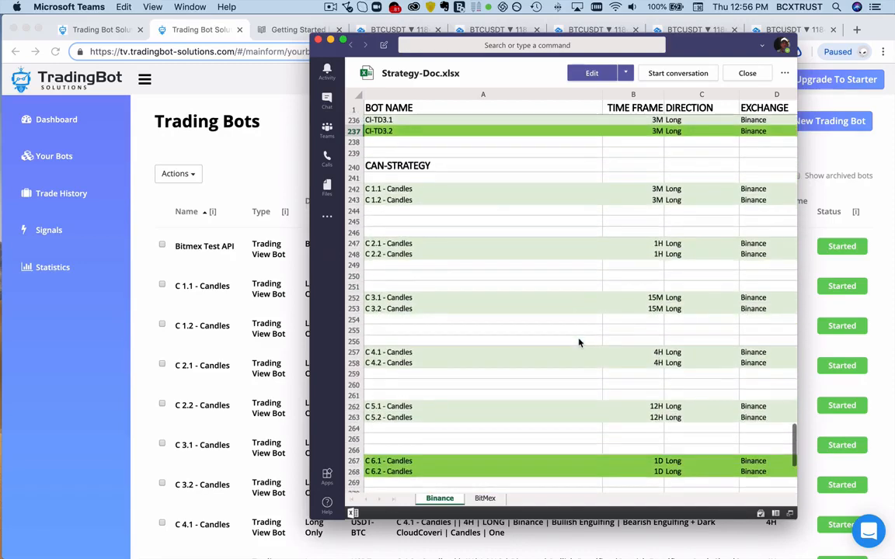
- Switch to the CAN-STRATEGY chart in TradingView, dismiss the chart layout list and compress the price scale
{"action": "left_click", "coordinate": [291, 167]}
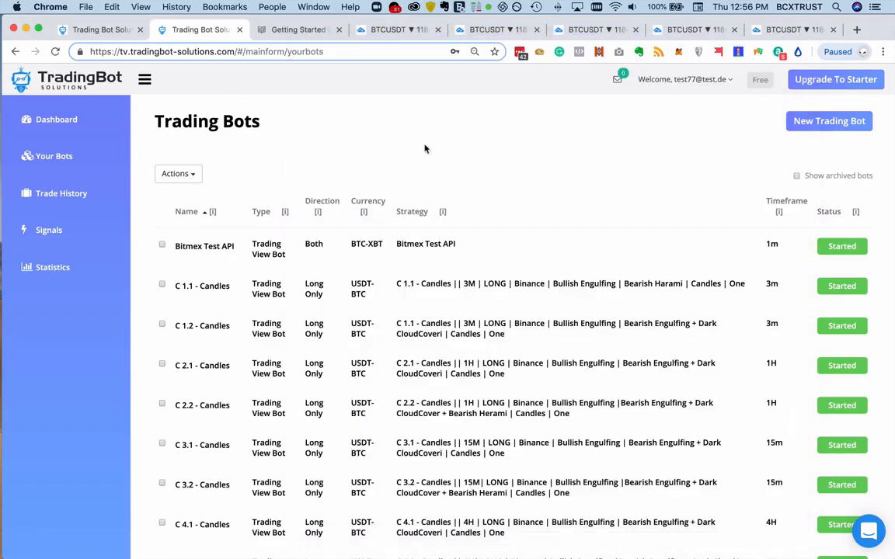
{"action": "left_click", "coordinate": [586, 32]}
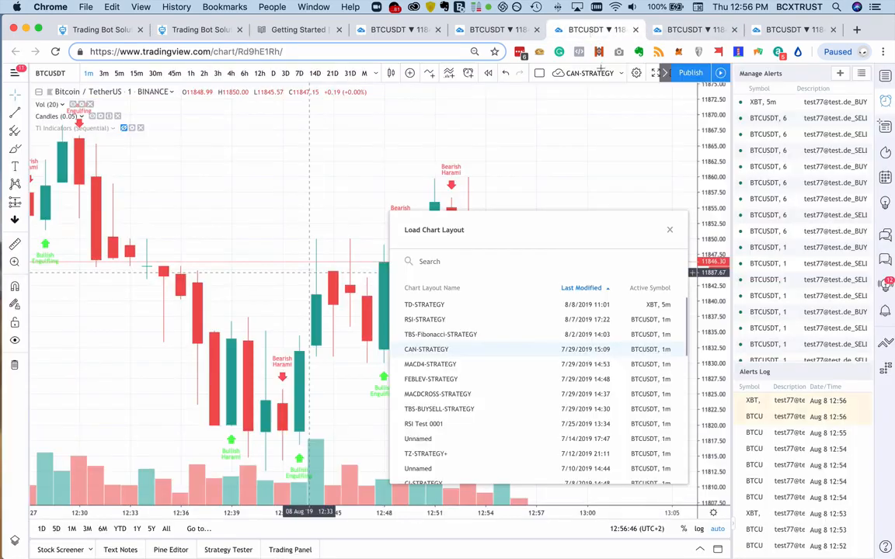
{"action": "left_click", "coordinate": [669, 230]}
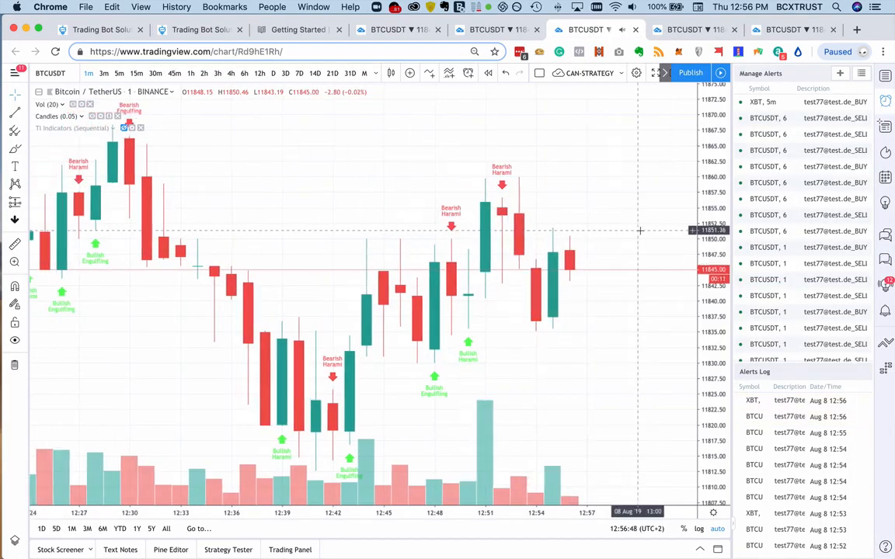
{"action": "scroll", "coordinate": [641, 230], "scroll_direction": "left", "scroll_amount": 3}
{"action": "left_click_drag", "start_coordinate": [708, 223], "coordinate": [712, 294]}
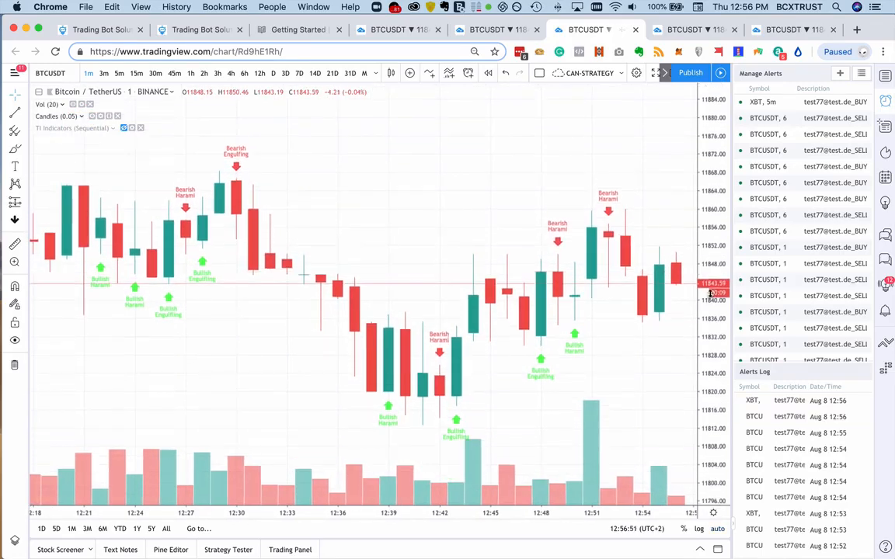
- Examine the bullish and bearish engulfing, harami and dark cloud cover signals on the one-minute BTCUSDT candles
{"action": "scroll", "coordinate": [641, 199], "scroll_direction": "right", "scroll_amount": 2}
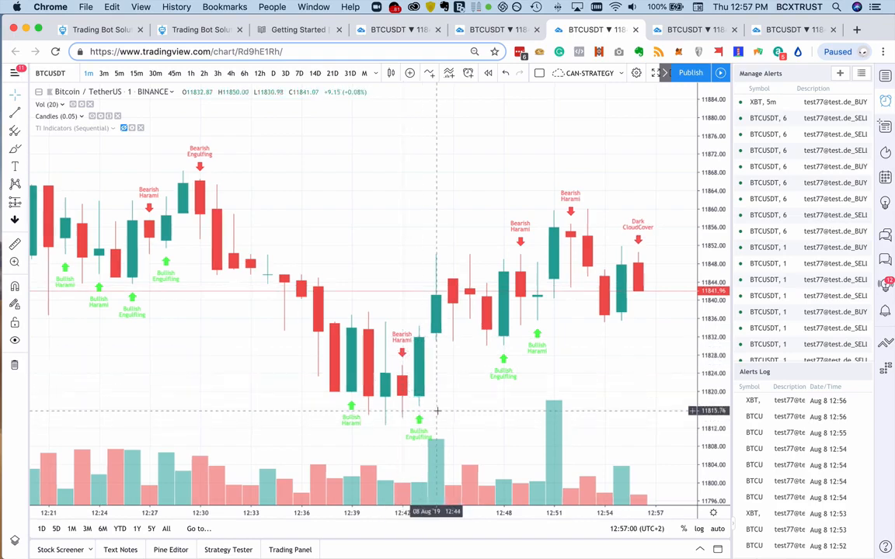
{"action": "scroll", "coordinate": [438, 411], "scroll_direction": "right", "scroll_amount": 2}
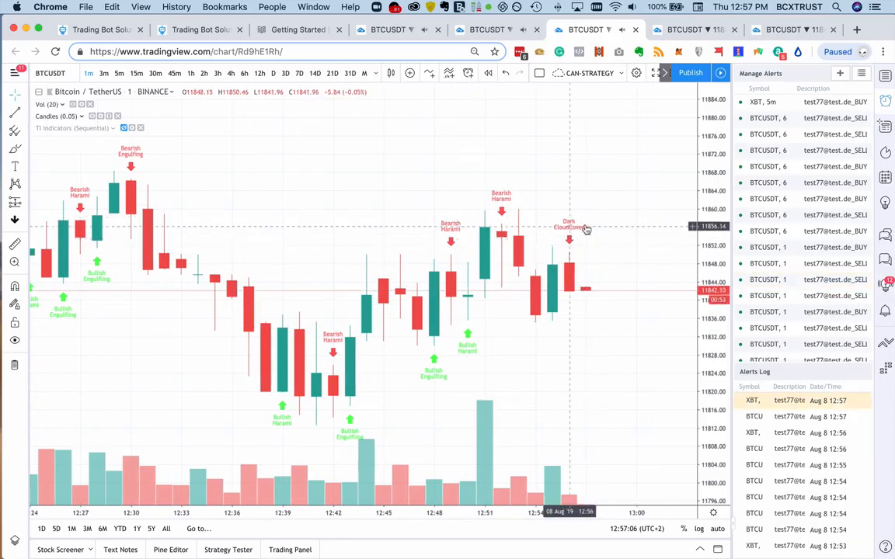
{"action": "scroll", "coordinate": [161, 157], "scroll_direction": "left", "scroll_amount": 1}
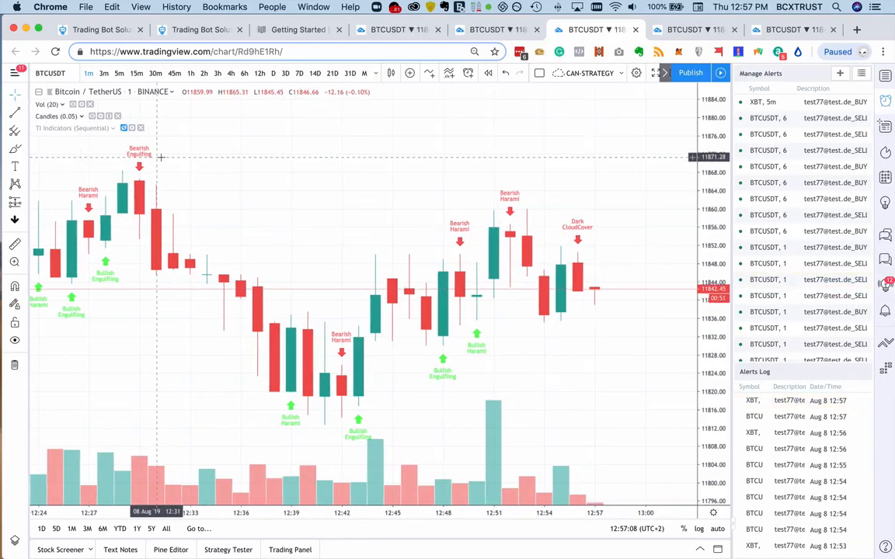
{"action": "scroll", "coordinate": [161, 157], "scroll_direction": "left", "scroll_amount": 5}
{"action": "scroll", "coordinate": [412, 189], "scroll_direction": "right", "scroll_amount": 6}
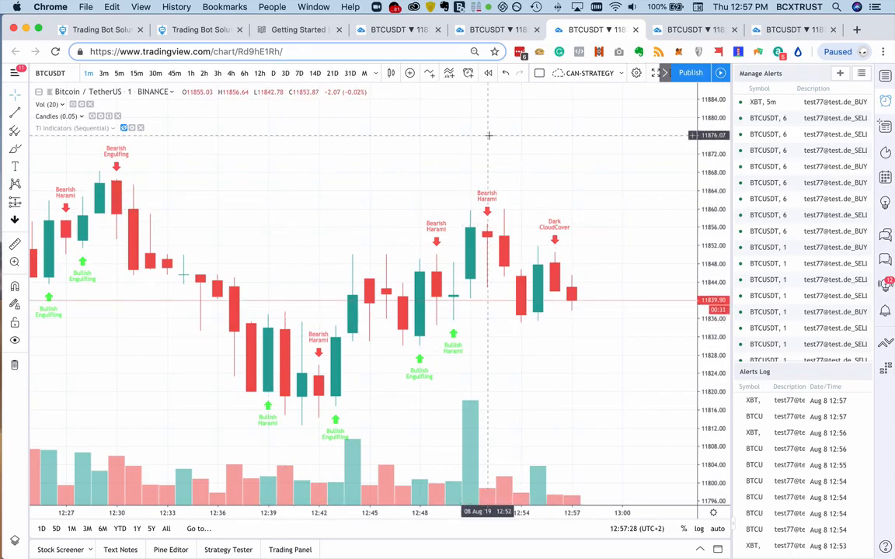
- Copy the bot name C 6.1 - Candles from the Teams strategy sheet into a new TradingView bot in TradingBot Solutions
{"action": "left_click", "coordinate": [587, 547]}
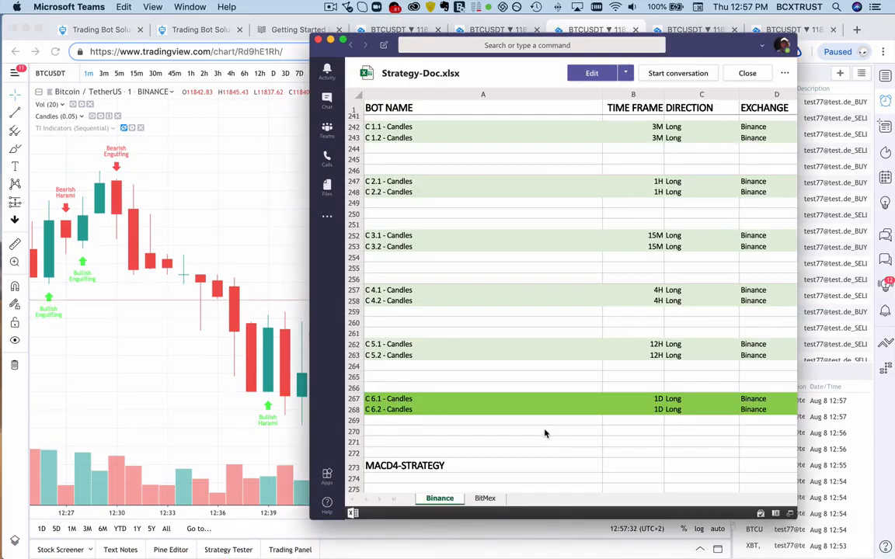
{"action": "left_click", "coordinate": [466, 400]}
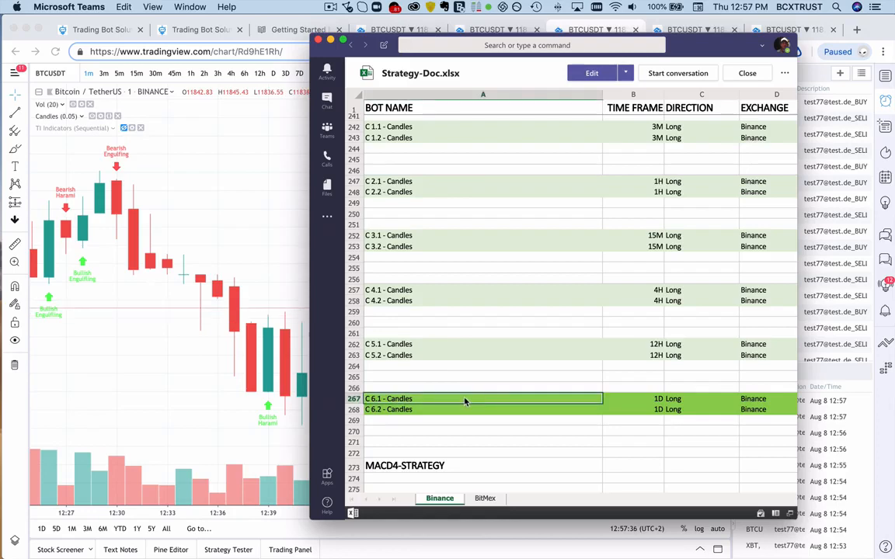
{"action": "left_click", "coordinate": [203, 29]}
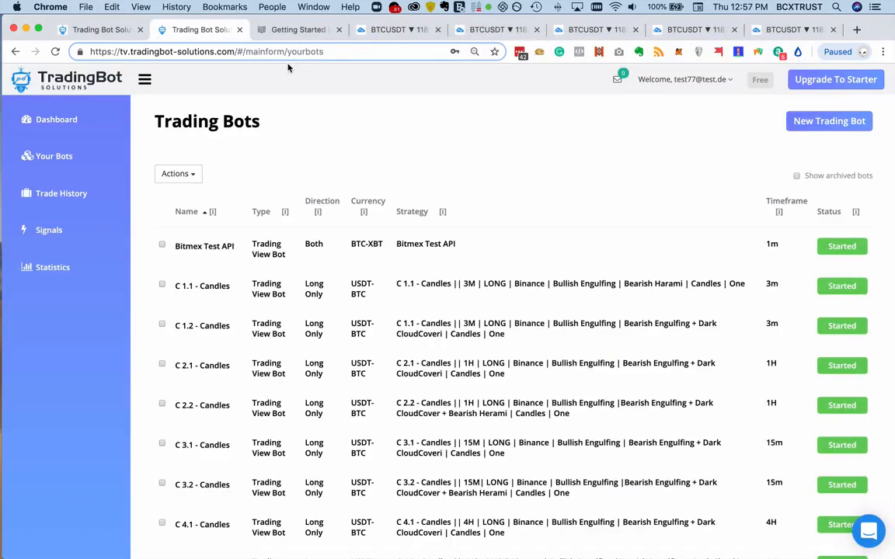
{"action": "left_click", "coordinate": [815, 121]}
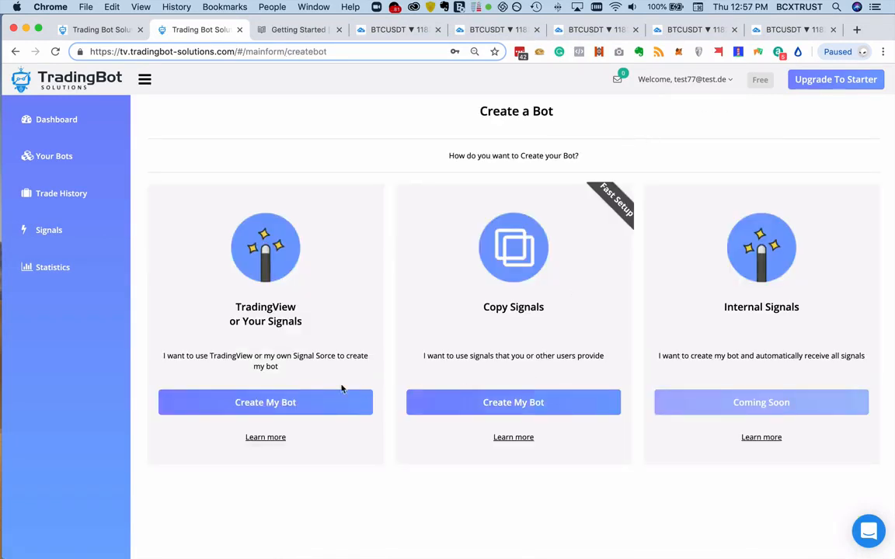
{"action": "left_click", "coordinate": [290, 402]}
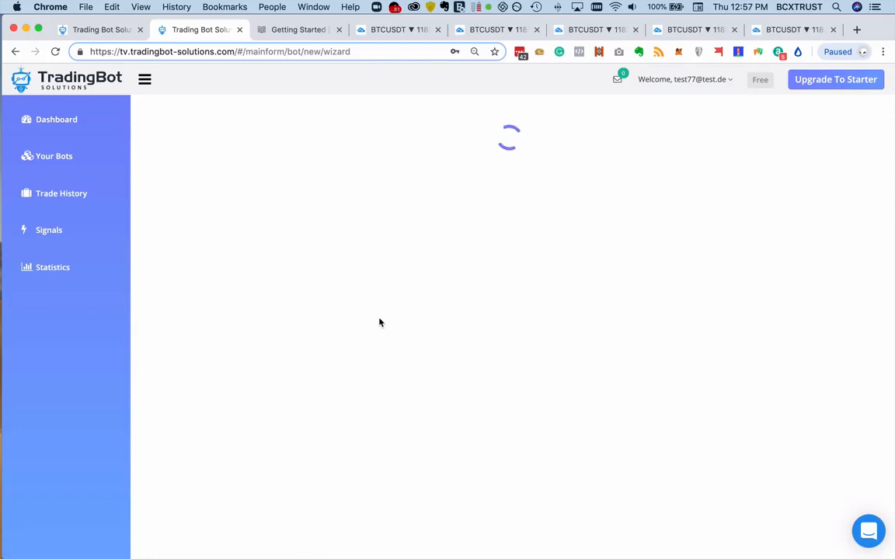
{"action": "left_click", "coordinate": [509, 301]}
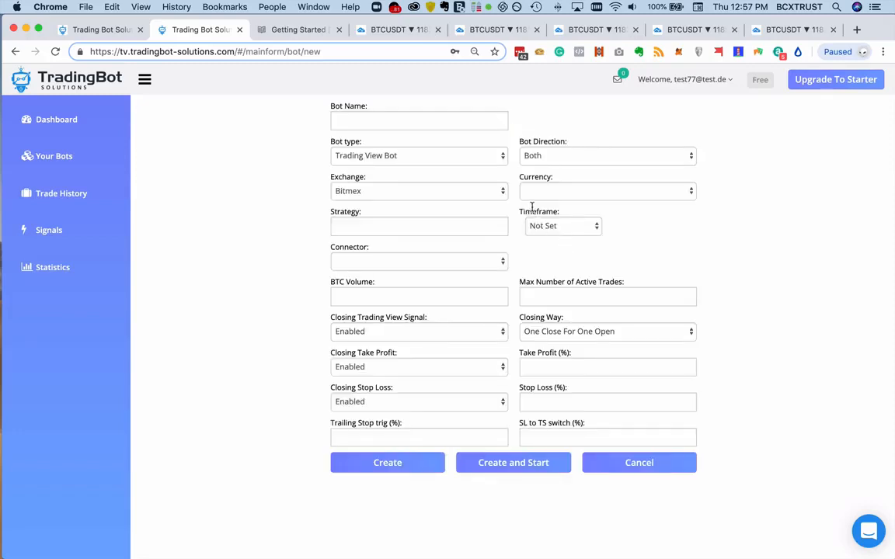
{"action": "left_click", "coordinate": [360, 123]}
{"action": "type", "text": "C 6.1 - Candles"}
- Copy the 1D strategy description of C 6.1 - Candles from the Teams sheet into the new bot's strategy
{"action": "mouse_move", "coordinate": [457, 548]}
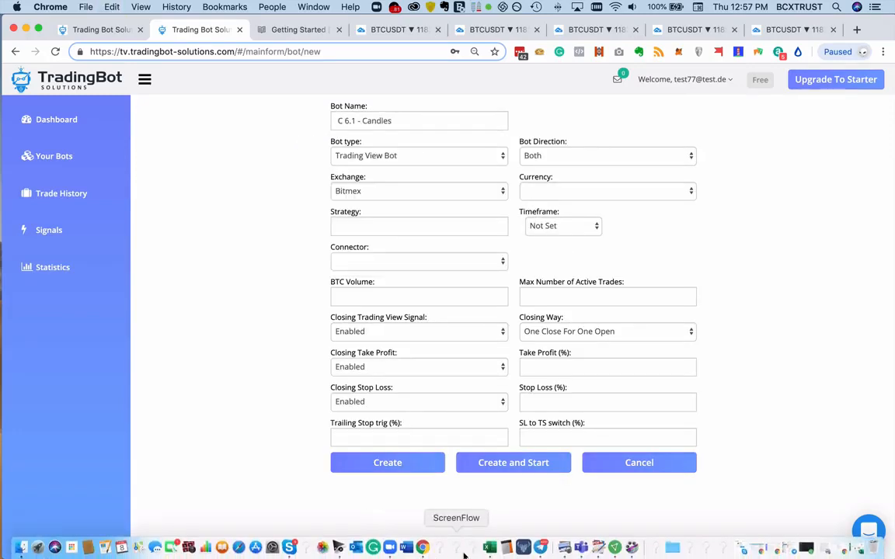
{"action": "left_click", "coordinate": [582, 549]}
{"action": "scroll", "coordinate": [610, 409], "scroll_direction": "right", "scroll_amount": 5}
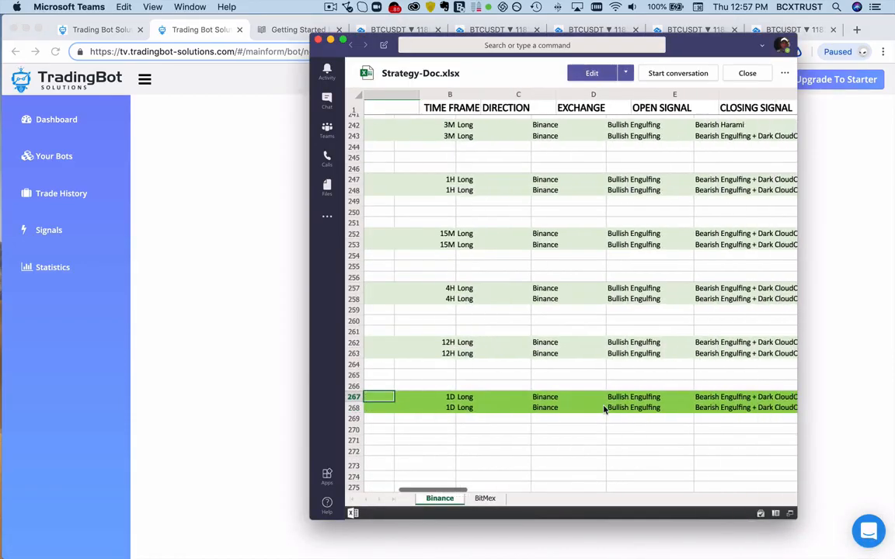
{"action": "scroll", "coordinate": [605, 409], "scroll_direction": "right", "scroll_amount": 10}
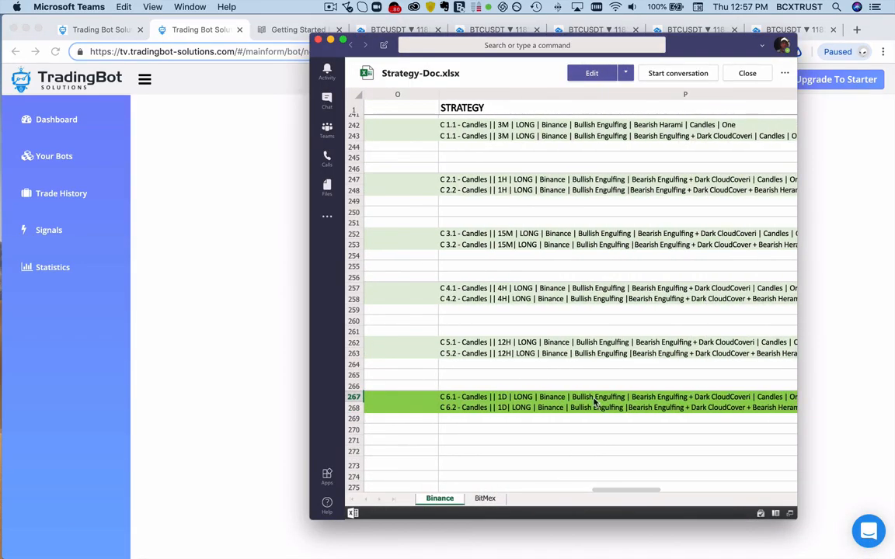
{"action": "left_click", "coordinate": [595, 401]}
{"action": "left_click", "coordinate": [256, 334]}
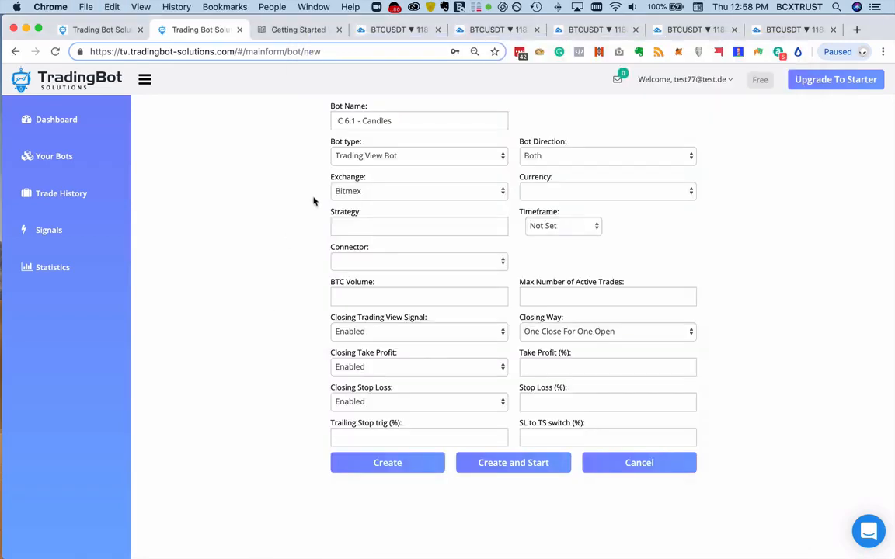
{"action": "left_click", "coordinate": [376, 230]}
{"action": "type", "text": "C 6.1 - Candles || 1D | LONG | Binance | Bullish Engulfing | Bearish Engulfing + Dark CloudCover | Candles | One"}
{"action": "left_click", "coordinate": [191, 186]}
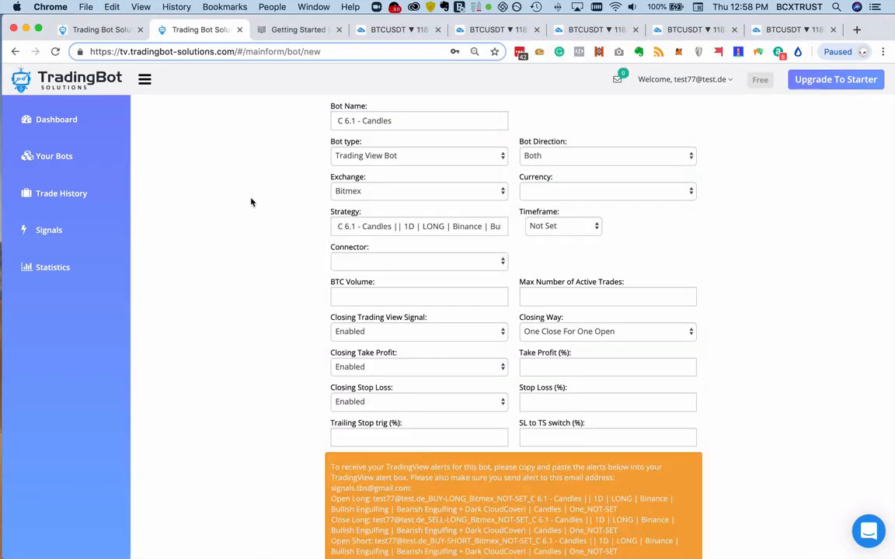
- Set the bot direction to Long Only and the exchange to Binance
{"action": "left_click", "coordinate": [588, 160]}
{"action": "left_click", "coordinate": [548, 168]}
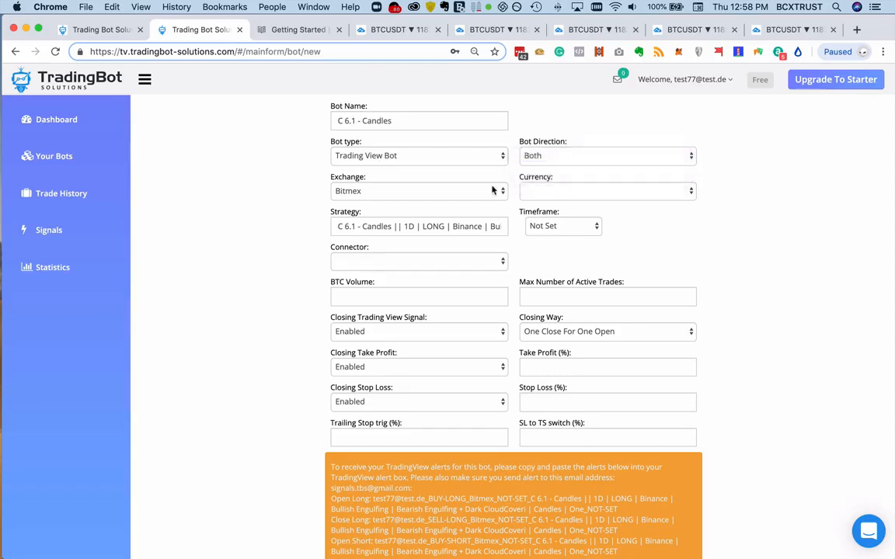
{"action": "left_click", "coordinate": [416, 193]}
{"action": "left_click", "coordinate": [412, 203]}
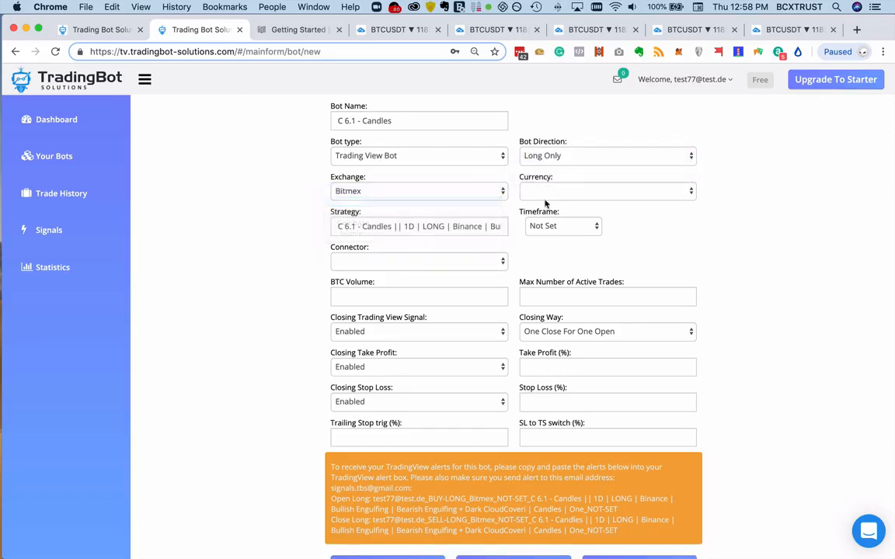
- Set the bot's currency pair to USDT-BTC
{"action": "left_click", "coordinate": [578, 193]}
{"action": "scroll", "coordinate": [631, 274], "scroll_direction": "down", "scroll_amount": 20}
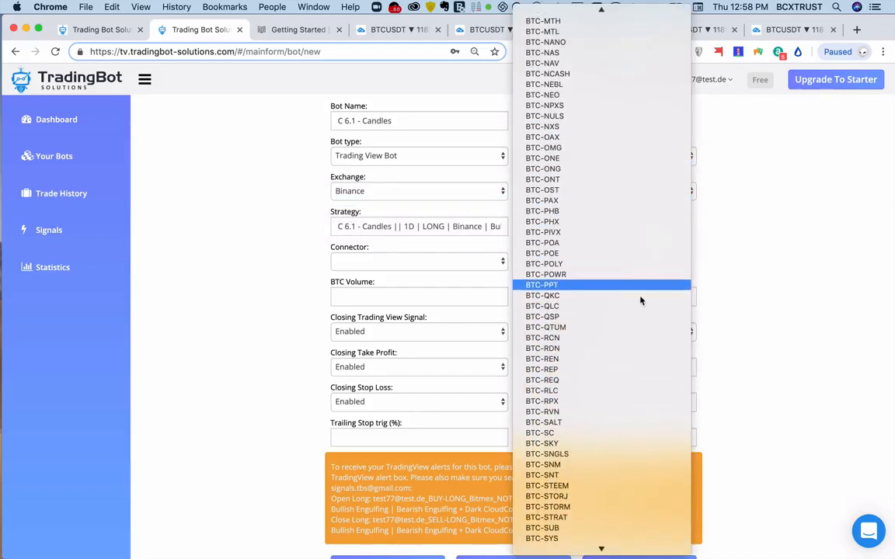
{"action": "scroll", "coordinate": [641, 302], "scroll_direction": "down", "scroll_amount": 5}
{"action": "scroll", "coordinate": [641, 302], "scroll_direction": "up", "scroll_amount": 15}
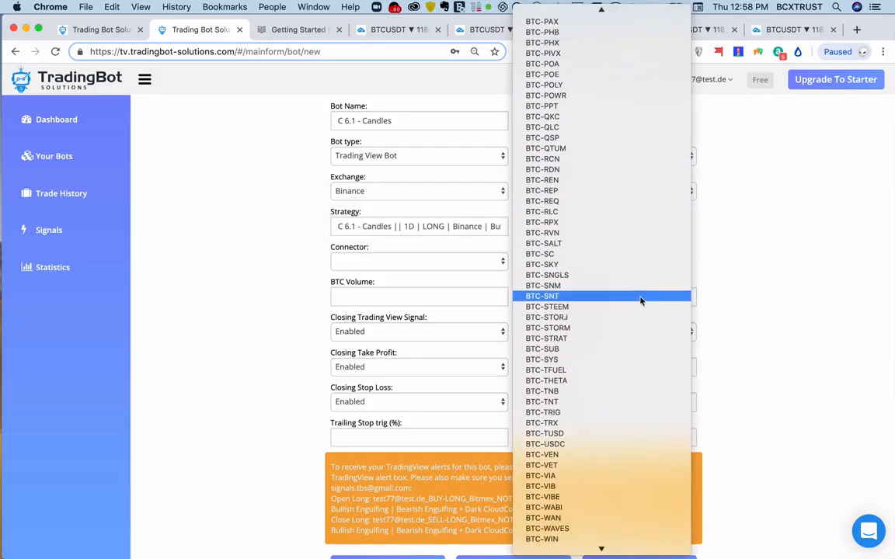
{"action": "scroll", "coordinate": [641, 301], "scroll_direction": "up", "scroll_amount": 5}
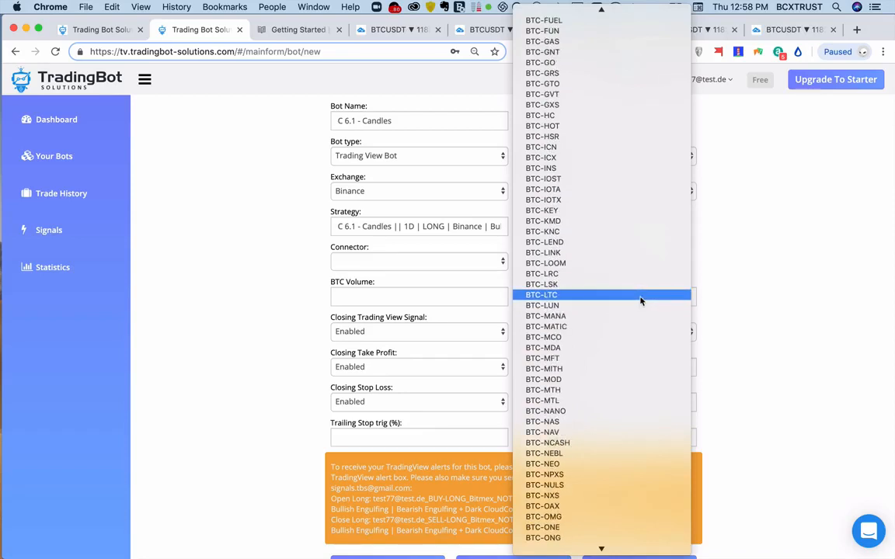
{"action": "scroll", "coordinate": [641, 302], "scroll_direction": "down", "scroll_amount": 20}
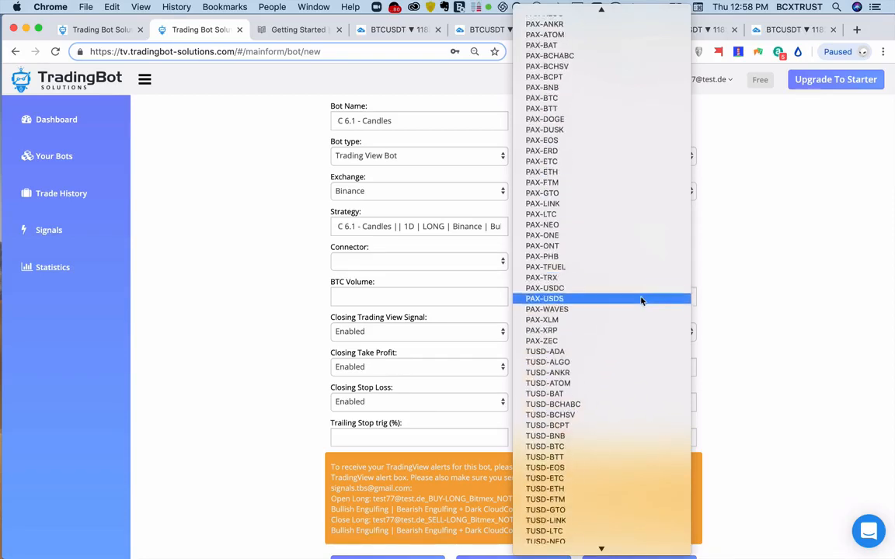
{"action": "scroll", "coordinate": [641, 301], "scroll_direction": "down", "scroll_amount": 10}
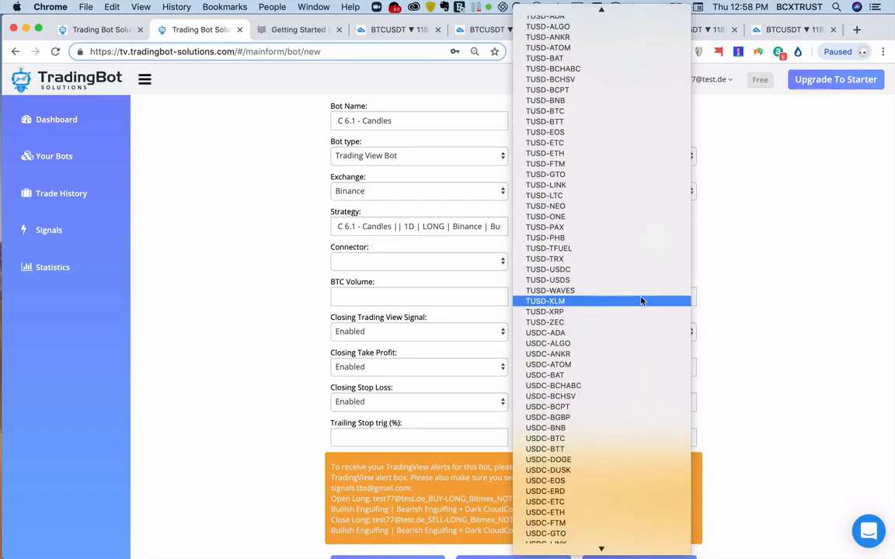
{"action": "scroll", "coordinate": [641, 302], "scroll_direction": "down", "scroll_amount": 15}
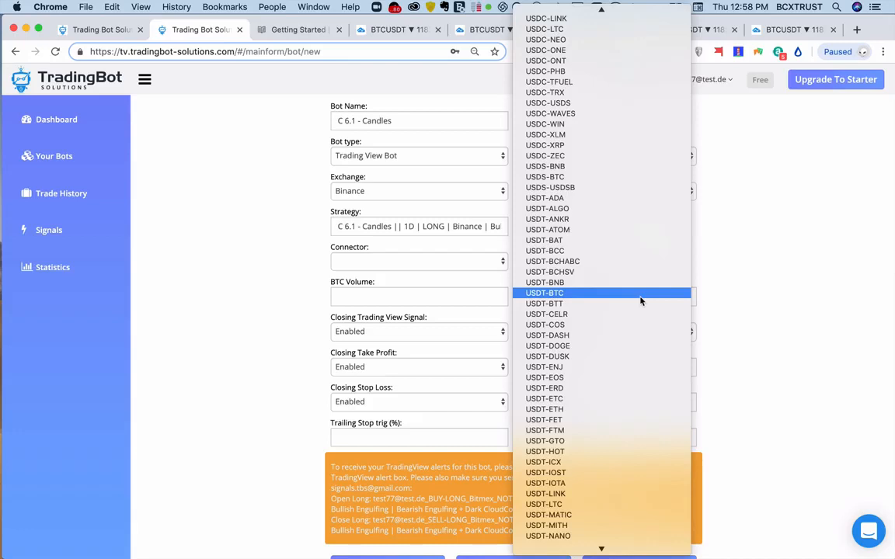
{"action": "left_click", "coordinate": [640, 297]}
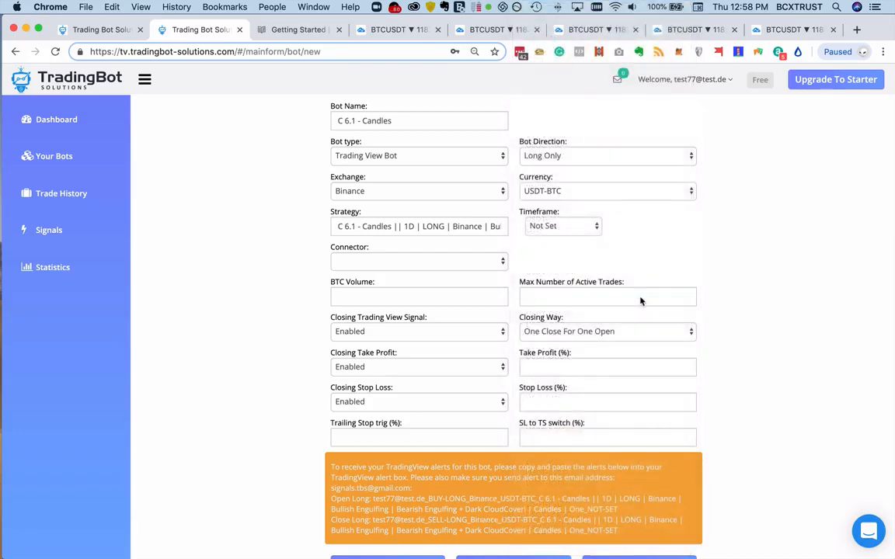
- Set the bot's timeframe to 1 Day(s)
{"action": "left_click", "coordinate": [553, 228]}
{"action": "left_click", "coordinate": [556, 258]}
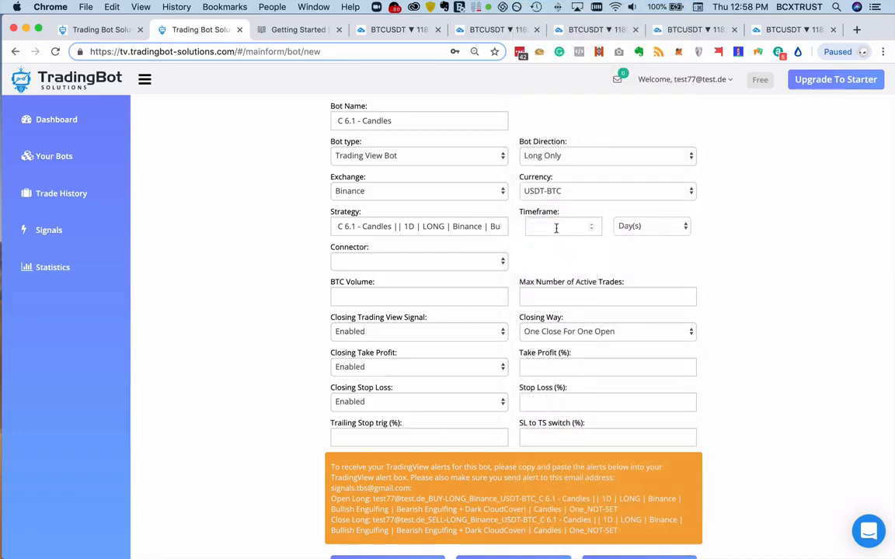
{"action": "left_click", "coordinate": [556, 227]}
{"action": "type", "text": "1"}
- Choose Virtual Binance as the bot's connector
{"action": "left_click", "coordinate": [451, 261]}
{"action": "left_click", "coordinate": [448, 282]}
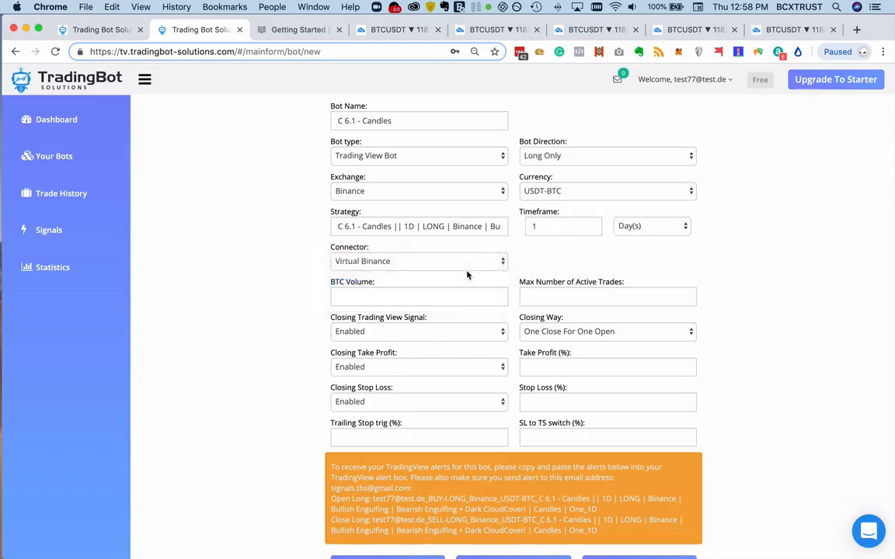
{"action": "scroll", "coordinate": [447, 261], "scroll_direction": "down", "scroll_amount": 1}
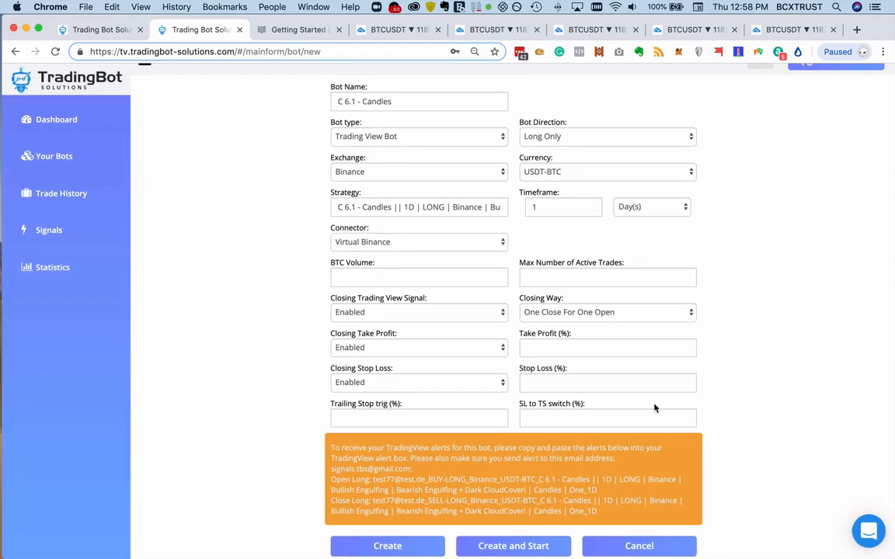
{"action": "left_click", "coordinate": [420, 241]}
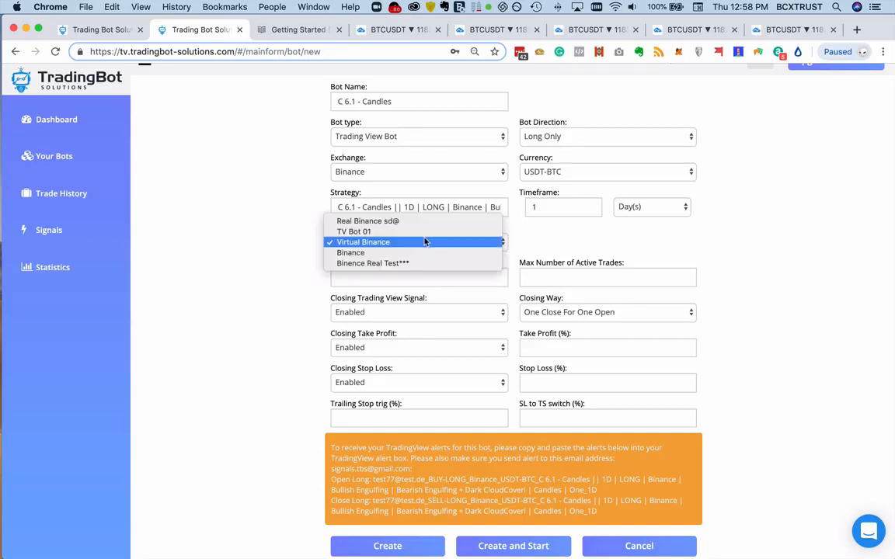
{"action": "left_click", "coordinate": [425, 243]}
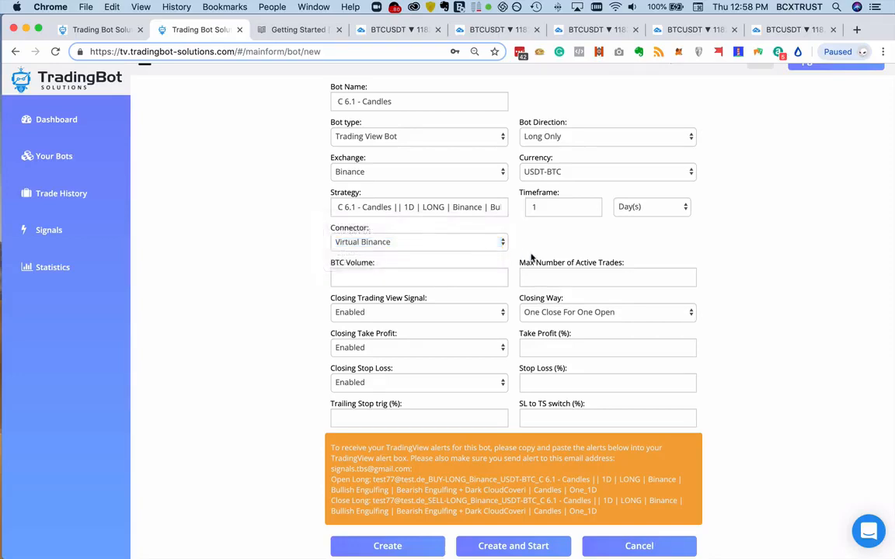
- Set the BTC volume to 0.5 and the maximum number of active trades to 3
{"action": "left_click", "coordinate": [411, 277]}
{"action": "type", "text": "0.5"}
{"action": "key", "text": "Tab"}
{"action": "type", "text": "3"}
- Set the bot's closing way to One Close For All Prev Open
{"action": "left_click", "coordinate": [593, 314]}
{"action": "left_click", "coordinate": [652, 335]}
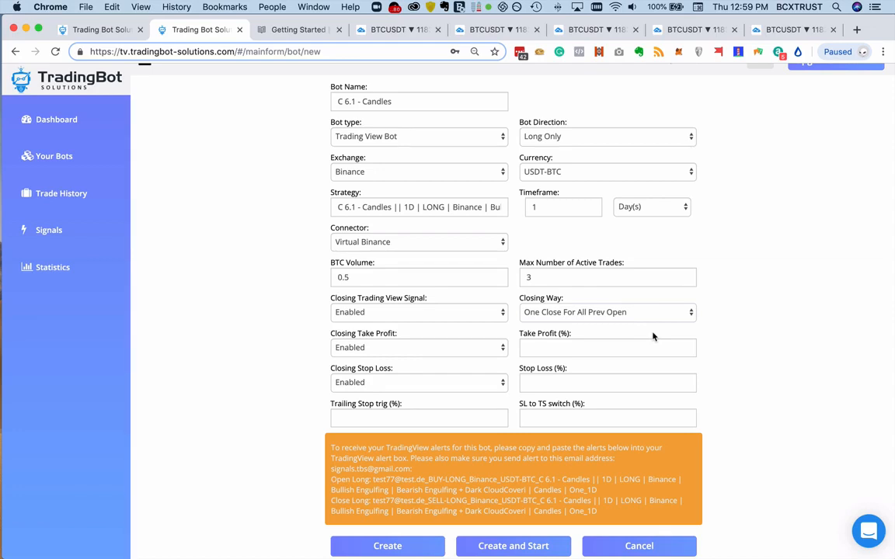
{"action": "double_click", "coordinate": [556, 273]}
{"action": "left_click", "coordinate": [839, 281]}
- Set Closing Take Profit to None and the stop loss to 5%
{"action": "left_click", "coordinate": [373, 348]}
{"action": "left_click", "coordinate": [401, 338]}
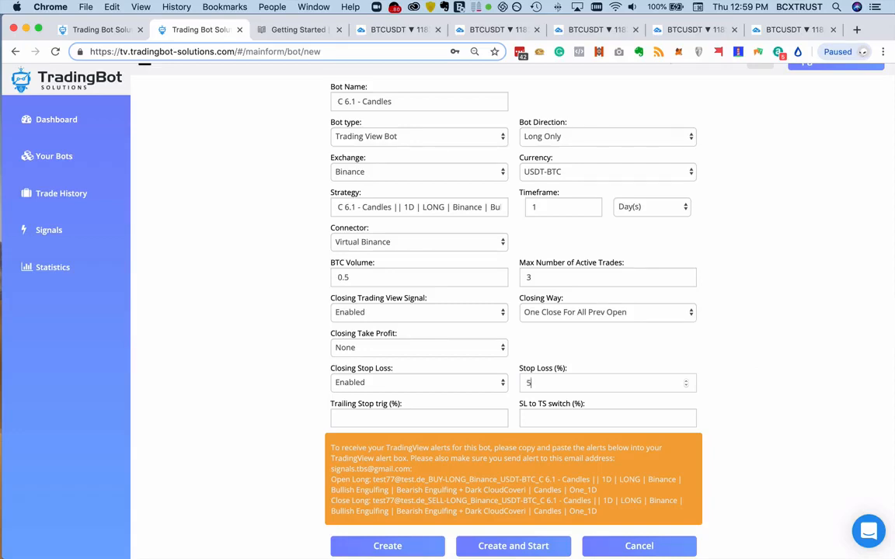
- Set the trailing stop trigger and the SL to TS switch to 0.5% each
{"action": "left_click", "coordinate": [479, 418]}
{"action": "type", "text": "0.5"}
{"action": "left_click", "coordinate": [613, 420]}
{"action": "type", "text": "9"}
{"action": "key", "text": "BackSpace"}
{"action": "type", "text": "0.5"}
- Review the generated alert texts and the Bullish Engulfing, Bearish Engulfing and Dark CloudCover conditions in the bot's strategy description
{"action": "scroll", "coordinate": [800, 403], "scroll_direction": "down", "scroll_amount": 1}
{"action": "scroll", "coordinate": [800, 403], "scroll_direction": "up", "scroll_amount": 1}
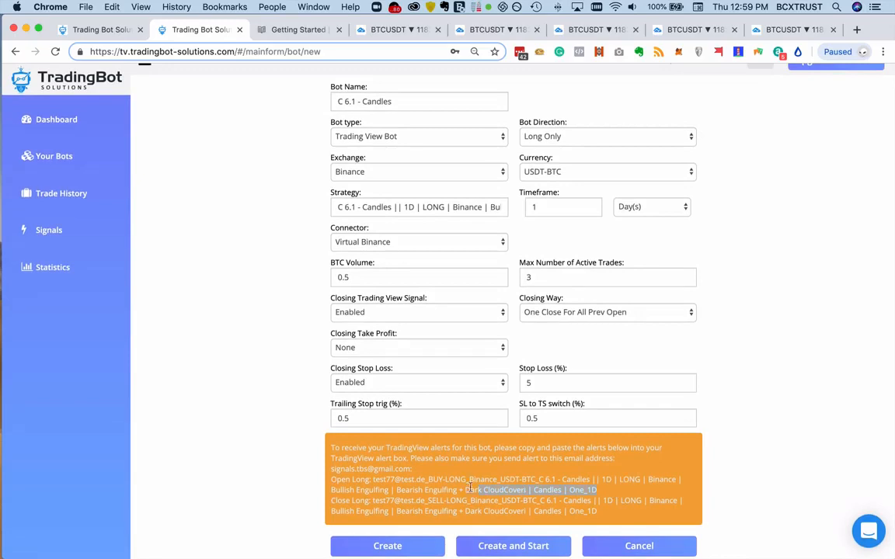
{"action": "left_click_drag", "start_coordinate": [470, 488], "coordinate": [386, 482]}
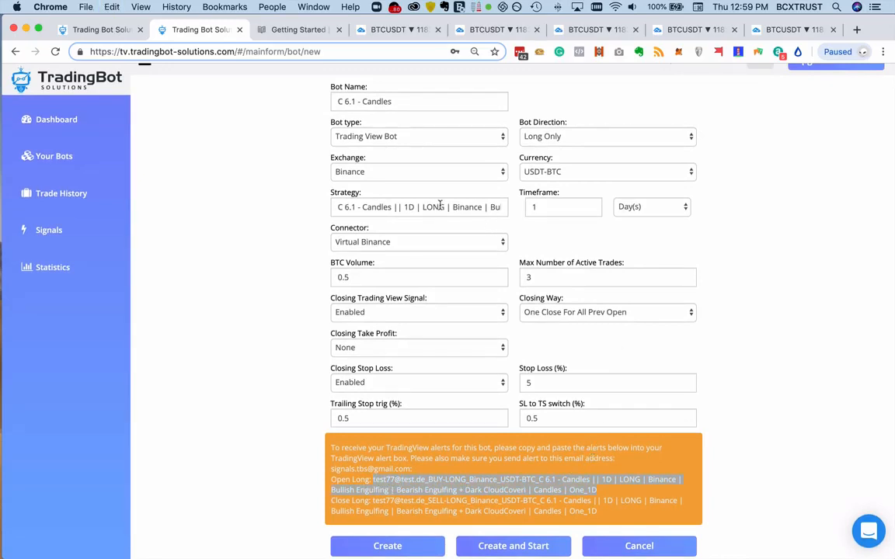
{"action": "left_click_drag", "start_coordinate": [439, 204], "coordinate": [487, 207]}
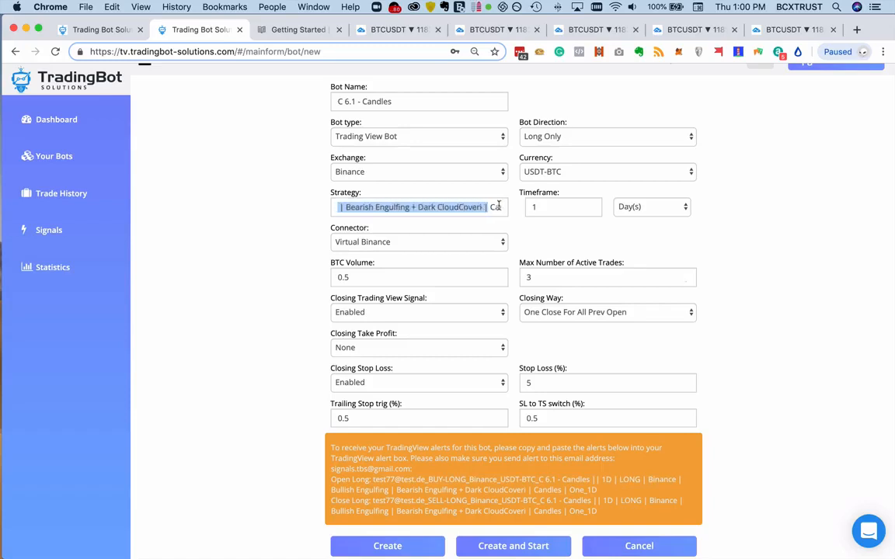
{"action": "left_click", "coordinate": [420, 206]}
{"action": "key", "text": "super+a"}
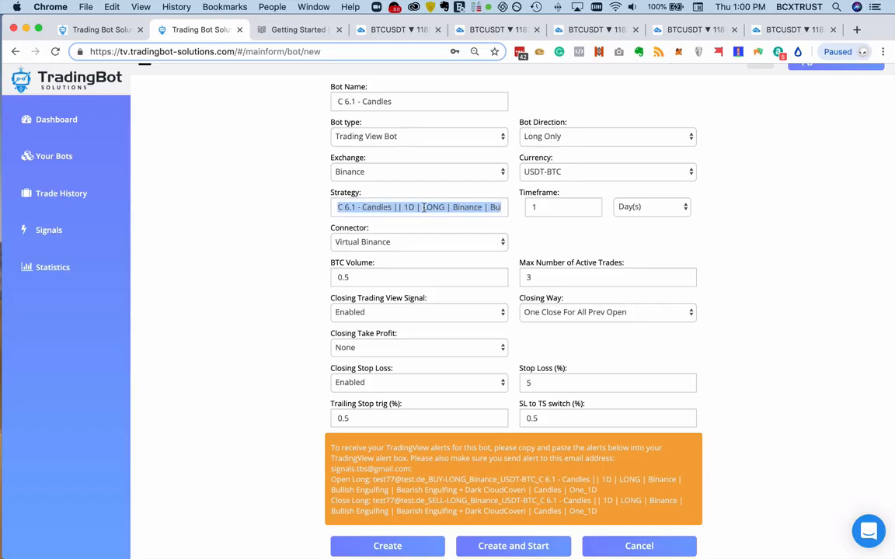
{"action": "mouse_move", "coordinate": [472, 206]}
{"action": "left_mouse_down"}
{"action": "mouse_move", "coordinate": [503, 207]}
{"action": "mouse_move", "coordinate": [464, 208]}
{"action": "left_mouse_up"}
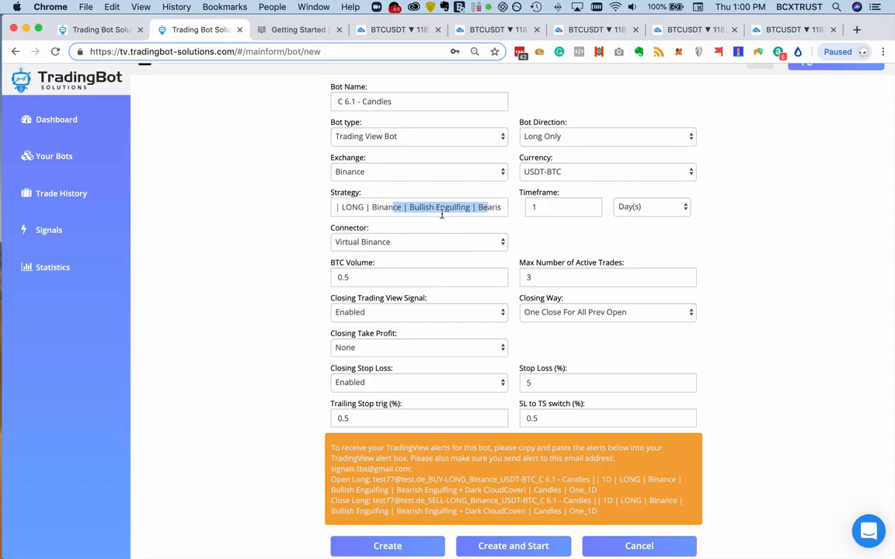
{"action": "left_click_drag", "start_coordinate": [472, 207], "coordinate": [505, 230]}
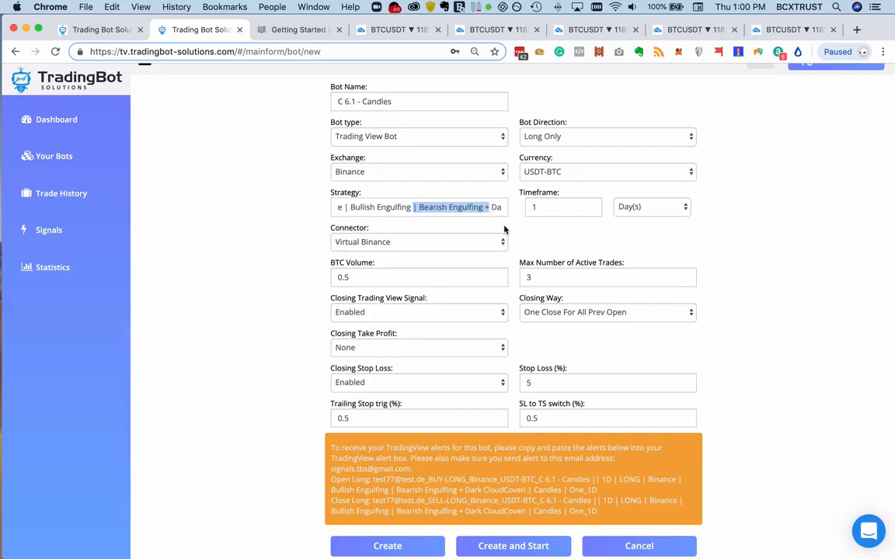
{"action": "left_click_drag", "start_coordinate": [448, 207], "coordinate": [463, 207]}
{"action": "left_click_drag", "start_coordinate": [484, 207], "coordinate": [482, 231]}
{"action": "left_click", "coordinate": [449, 208]}
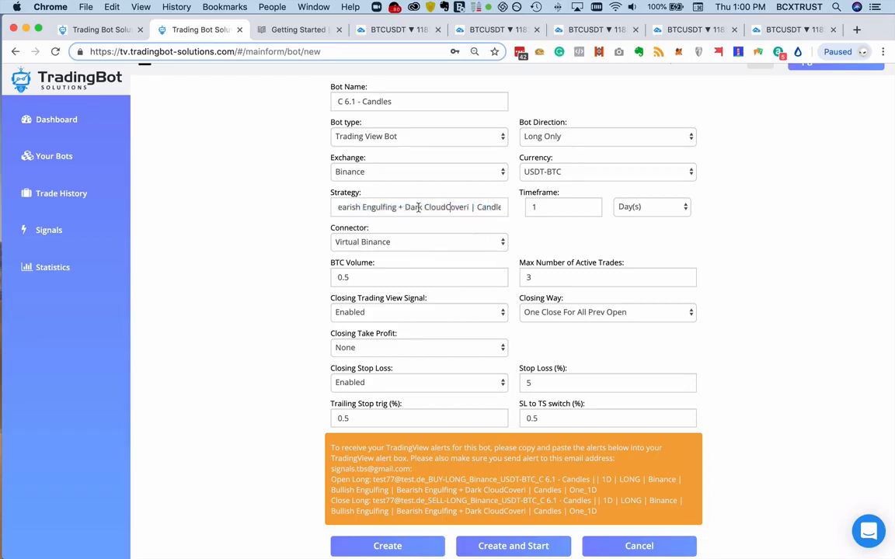
{"action": "left_click_drag", "start_coordinate": [348, 207], "coordinate": [368, 211]}
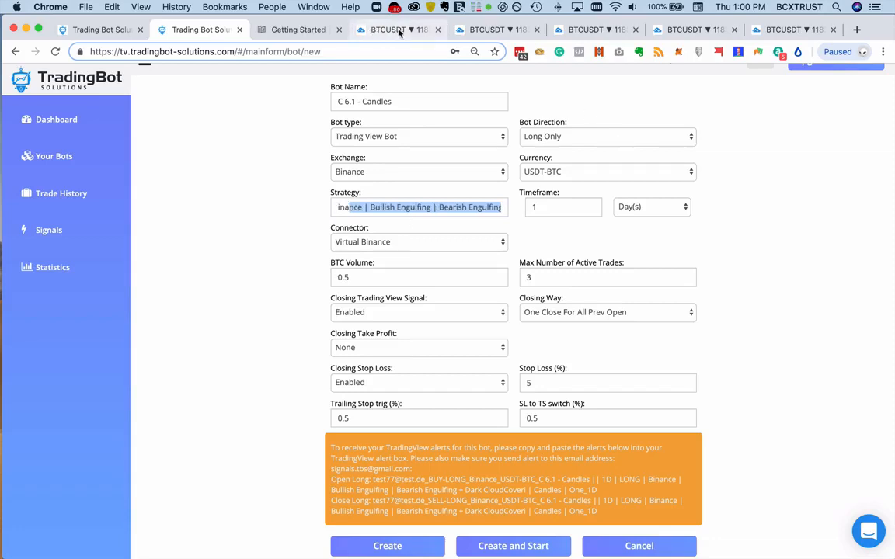
- Examine the one-minute BTCUSDT chart history in TradingView for Bullish Engulfing entries and Bearish Engulfing or Dark CloudCover exits
{"action": "left_click", "coordinate": [573, 29]}
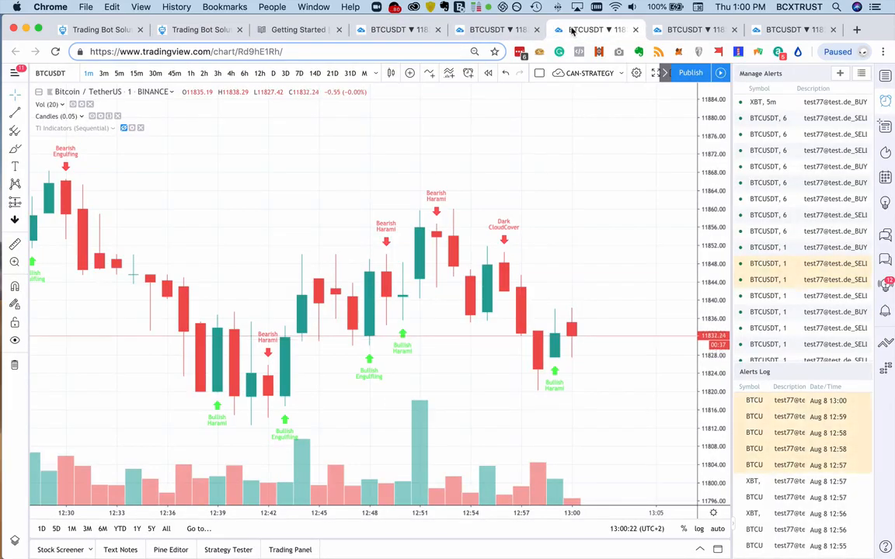
{"action": "scroll", "coordinate": [466, 332], "scroll_direction": "left", "scroll_amount": 5}
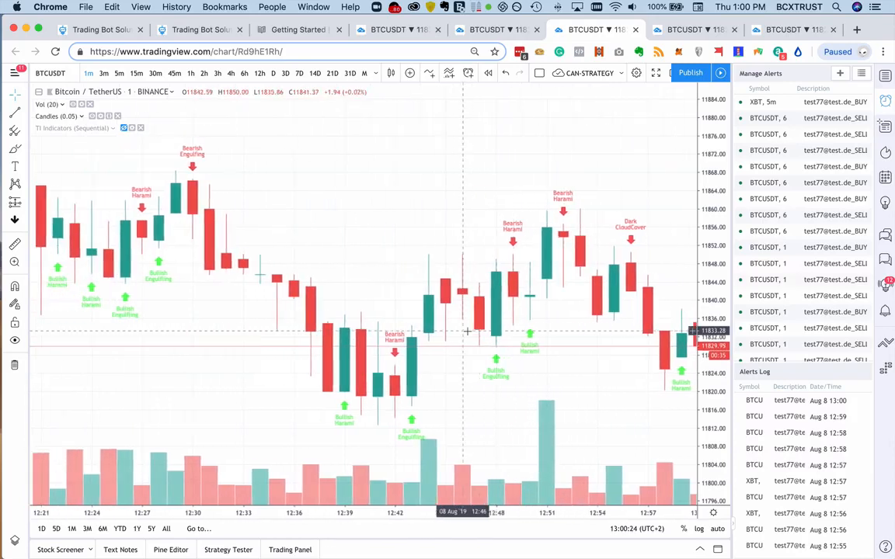
{"action": "scroll", "coordinate": [467, 332], "scroll_direction": "left", "scroll_amount": 15}
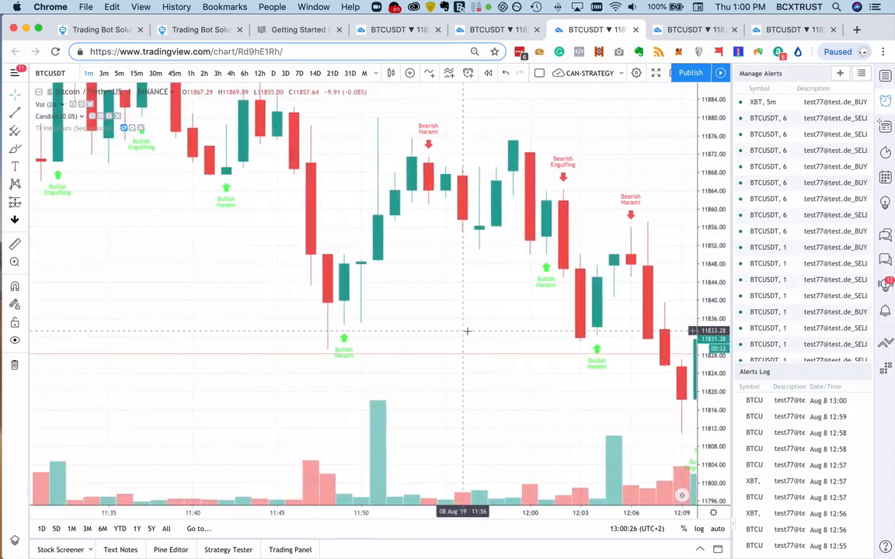
{"action": "scroll", "coordinate": [467, 332], "scroll_direction": "left", "scroll_amount": 15}
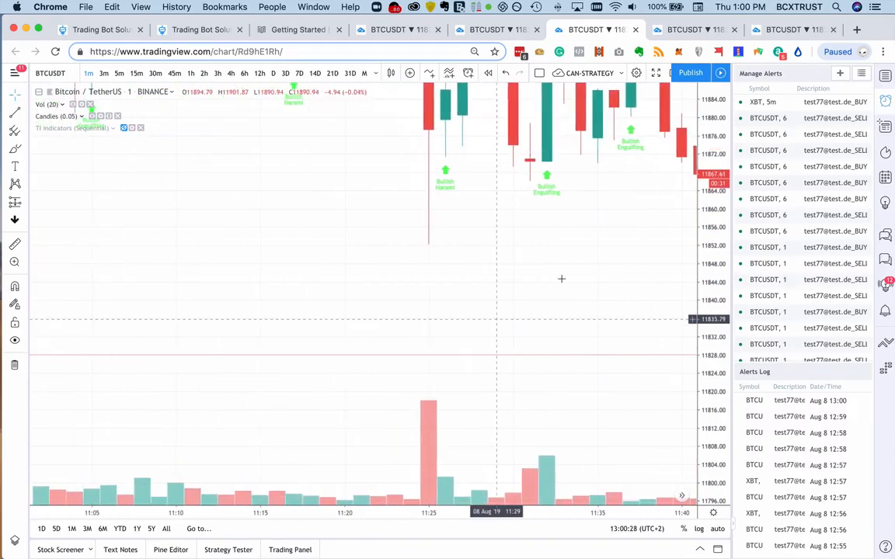
{"action": "scroll", "coordinate": [561, 279], "scroll_direction": "left", "scroll_amount": 5}
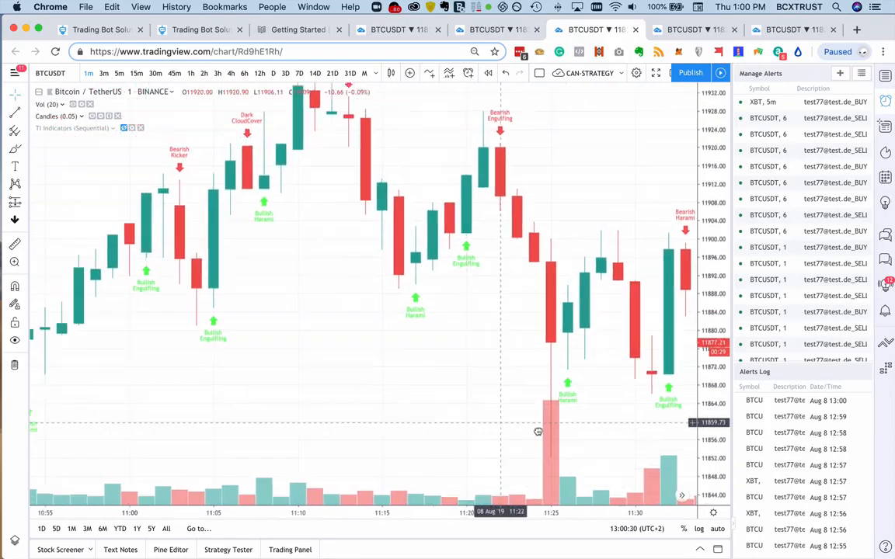
{"action": "scroll", "coordinate": [538, 432], "scroll_direction": "left", "scroll_amount": 15}
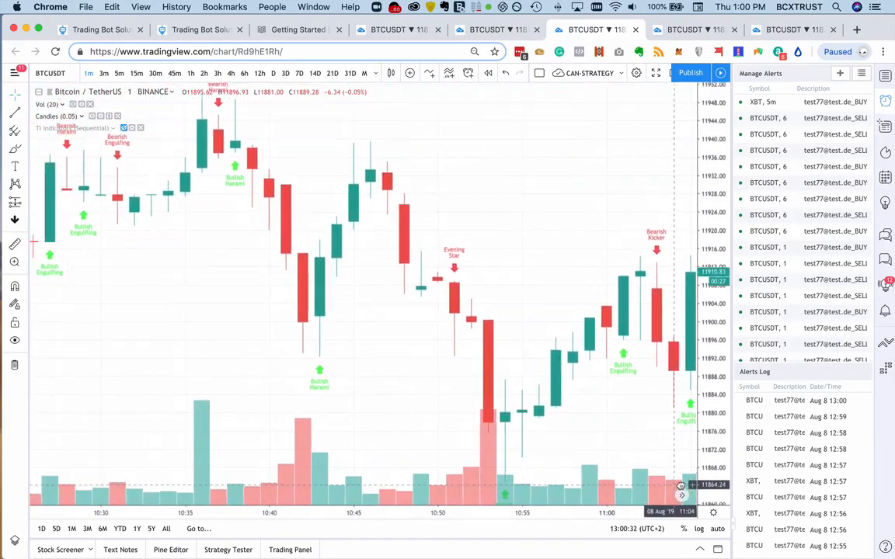
{"action": "scroll", "coordinate": [680, 487], "scroll_direction": "left", "scroll_amount": 1}
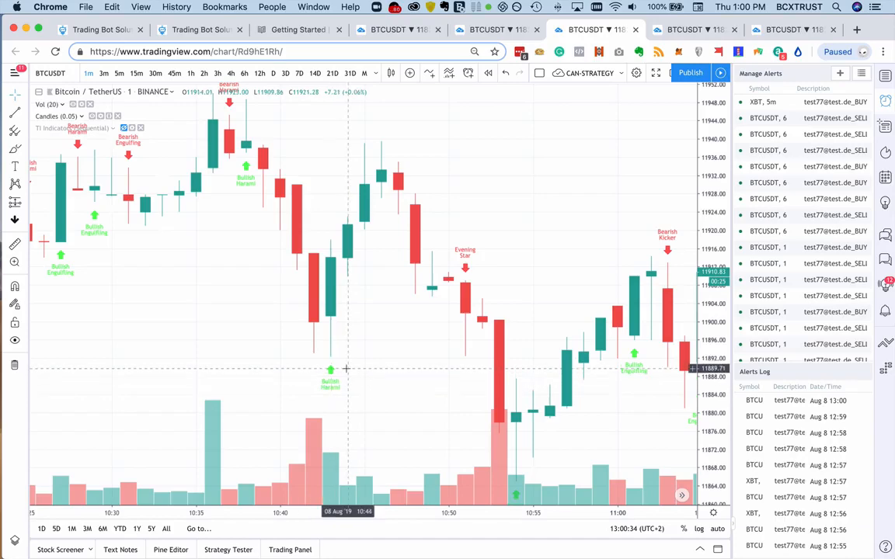
{"action": "scroll", "coordinate": [366, 369], "scroll_direction": "right", "scroll_amount": 10}
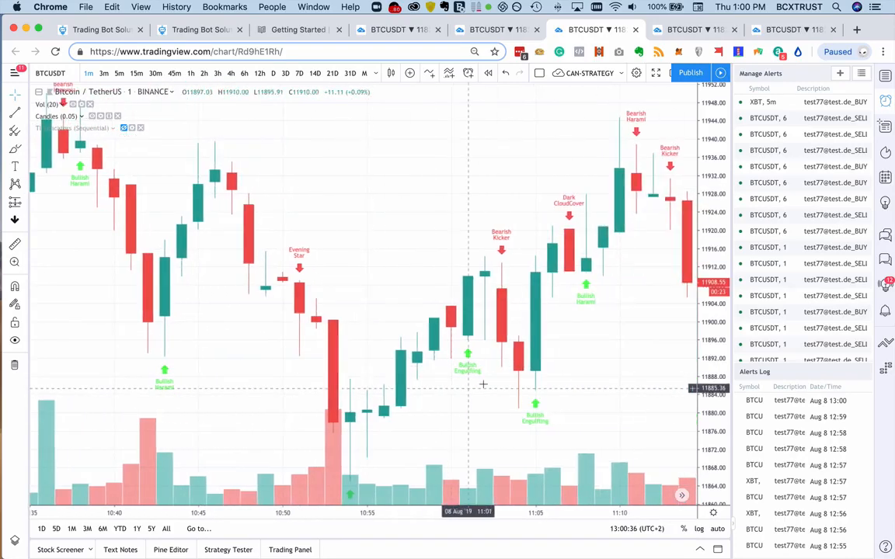
{"action": "left_click_drag", "start_coordinate": [476, 358], "coordinate": [340, 340]}
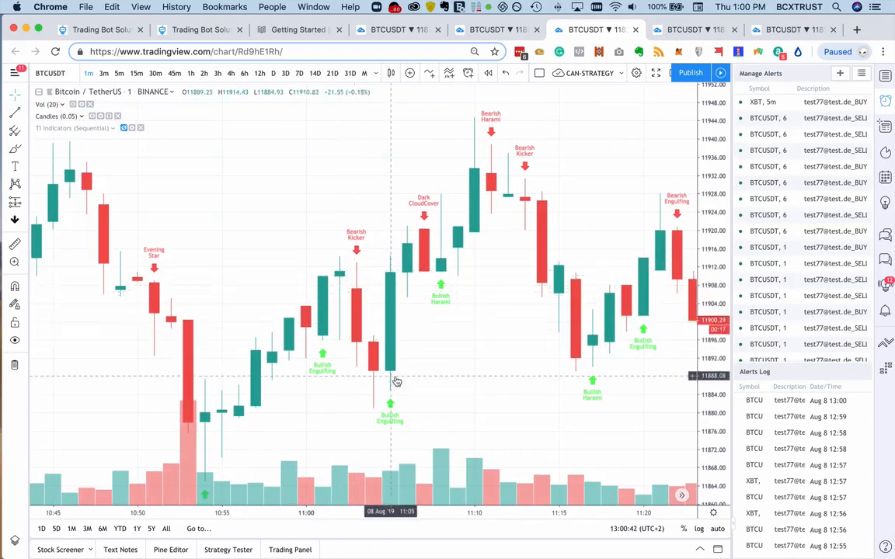
{"action": "scroll", "coordinate": [391, 350], "scroll_direction": "right", "scroll_amount": 2}
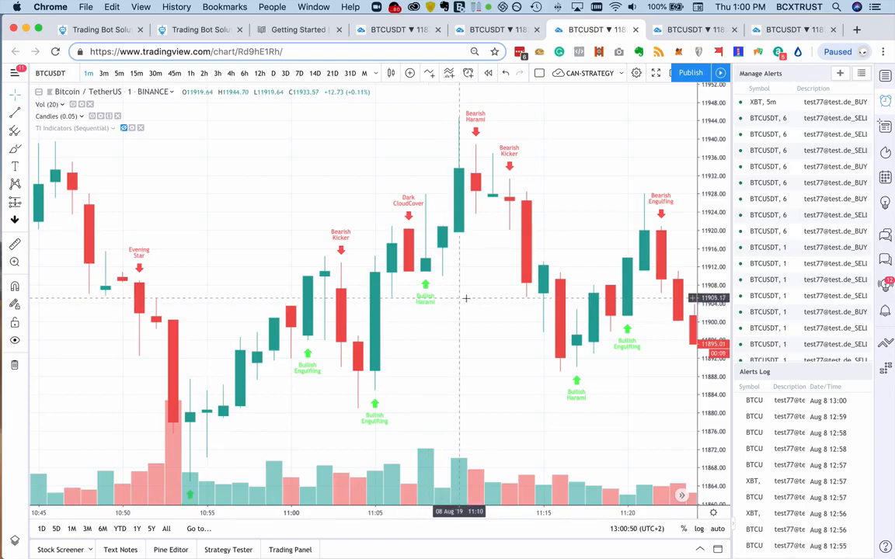
{"action": "scroll", "coordinate": [464, 298], "scroll_direction": "right", "scroll_amount": 4}
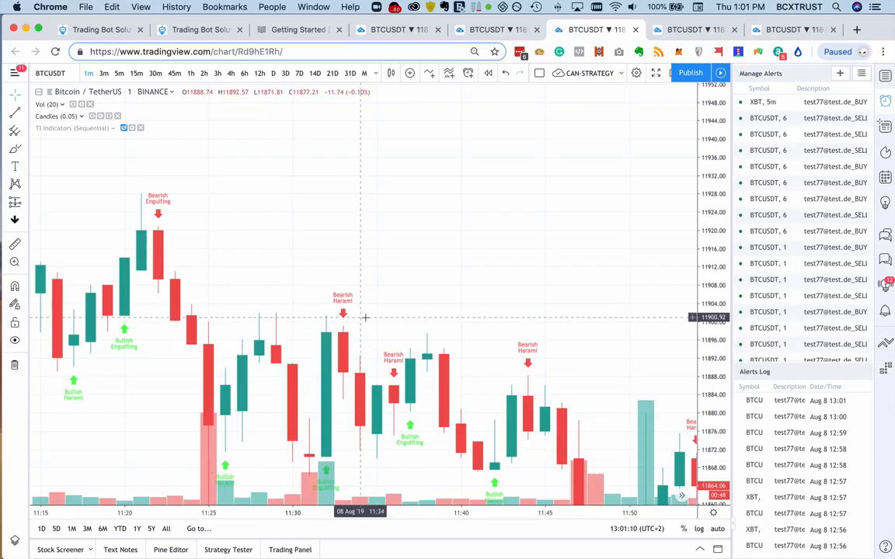
{"action": "scroll", "coordinate": [473, 356], "scroll_direction": "right", "scroll_amount": 10}
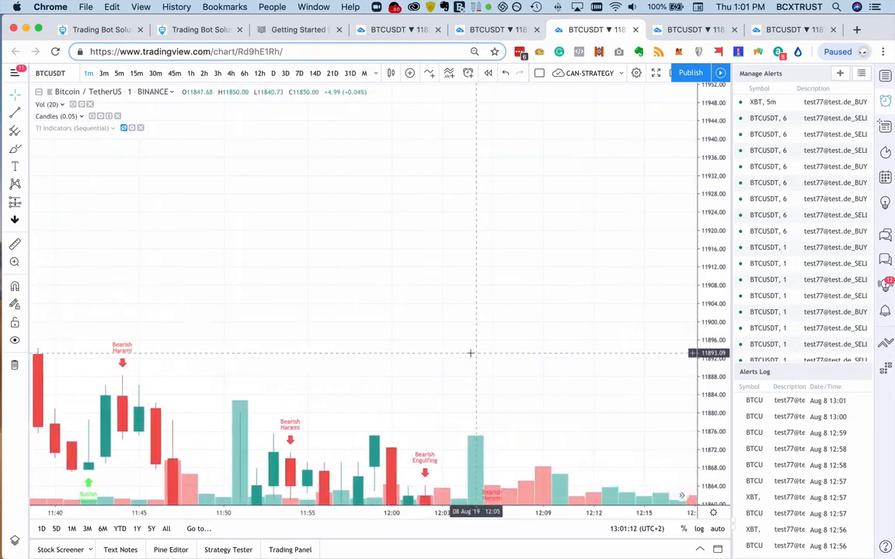
{"action": "scroll", "coordinate": [470, 353], "scroll_direction": "right", "scroll_amount": 10}
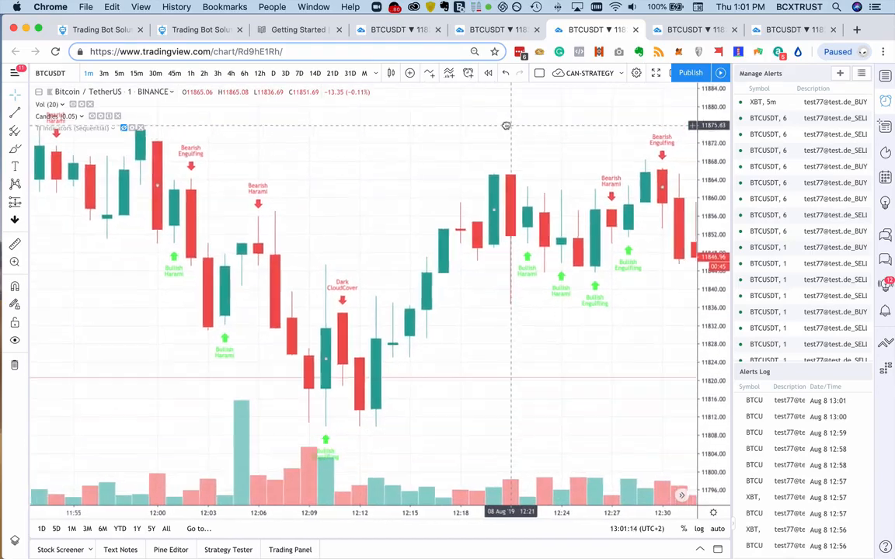
{"action": "scroll", "coordinate": [563, 280], "scroll_direction": "right", "scroll_amount": 10}
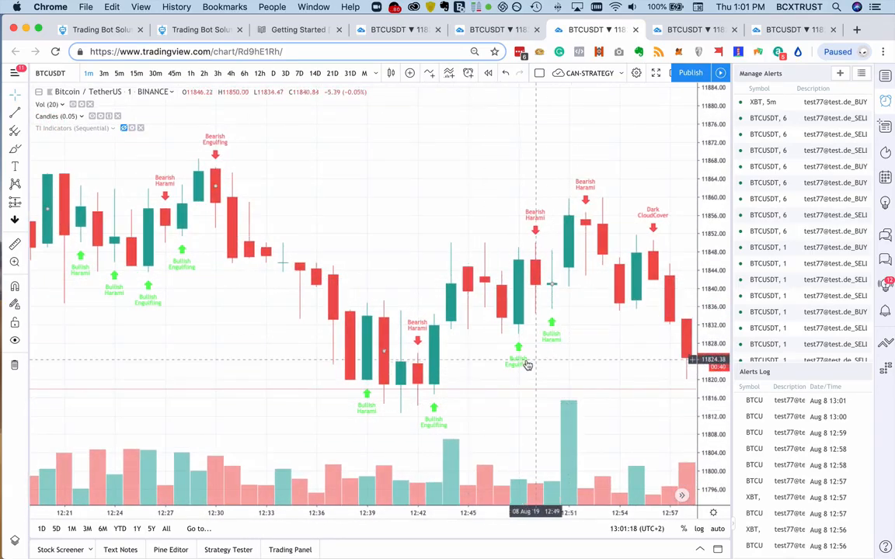
{"action": "scroll", "coordinate": [544, 258], "scroll_direction": "right", "scroll_amount": 6}
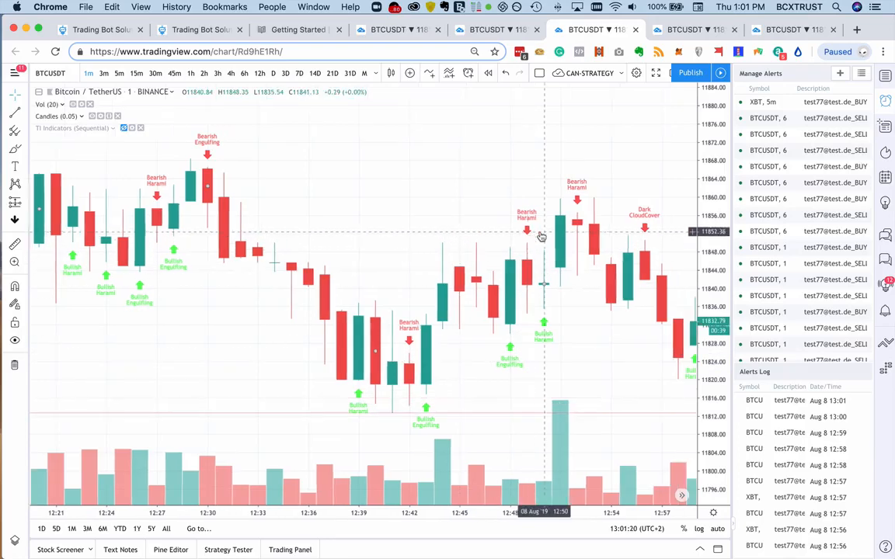
- Start a new alert on the one-minute BTCUSDT chart with the condition Candles (0.05) Bearish Engulfing Greater Than 0
{"action": "scroll", "coordinate": [554, 256], "scroll_direction": "left", "scroll_amount": 3}
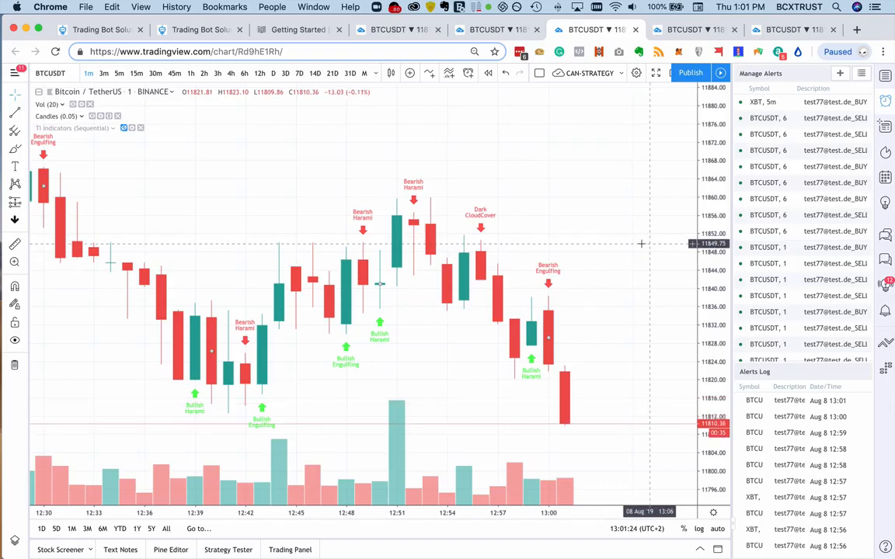
{"action": "left_click_drag", "start_coordinate": [655, 359], "coordinate": [663, 249]}
{"action": "left_click_drag", "start_coordinate": [608, 376], "coordinate": [622, 336]}
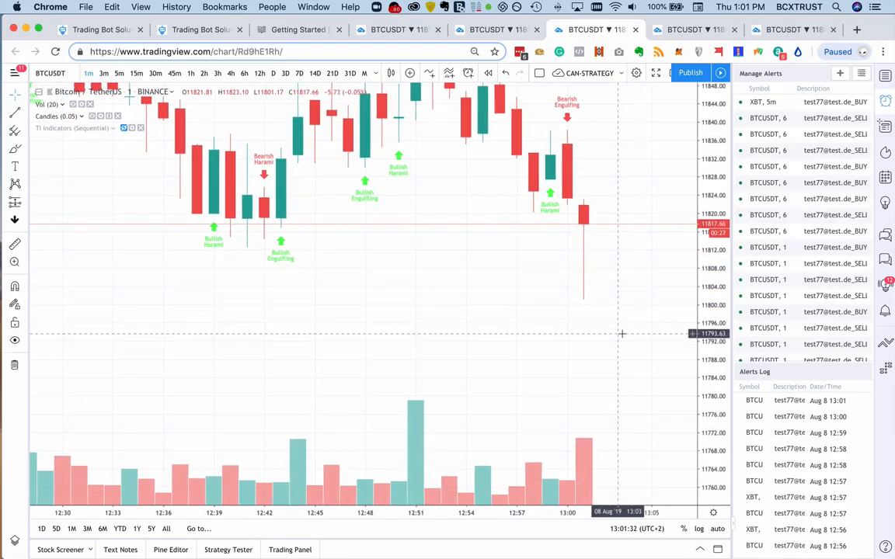
{"action": "right_click", "coordinate": [566, 177]}
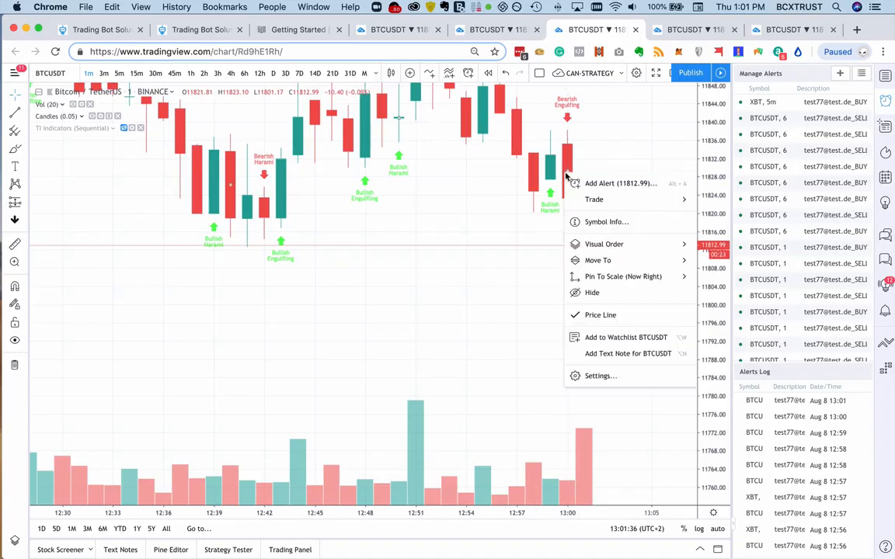
{"action": "left_click", "coordinate": [609, 181]}
{"action": "left_click", "coordinate": [427, 203]}
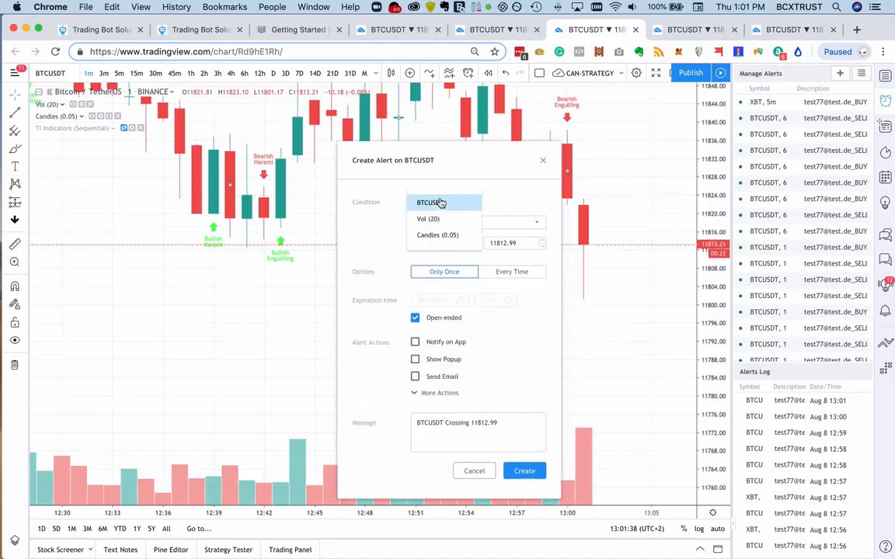
{"action": "left_click", "coordinate": [431, 237]}
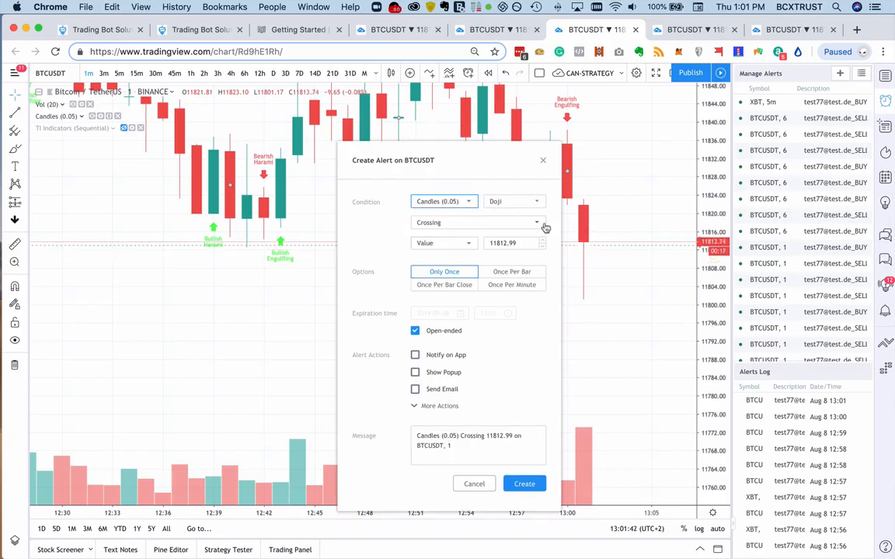
{"action": "left_click", "coordinate": [509, 204]}
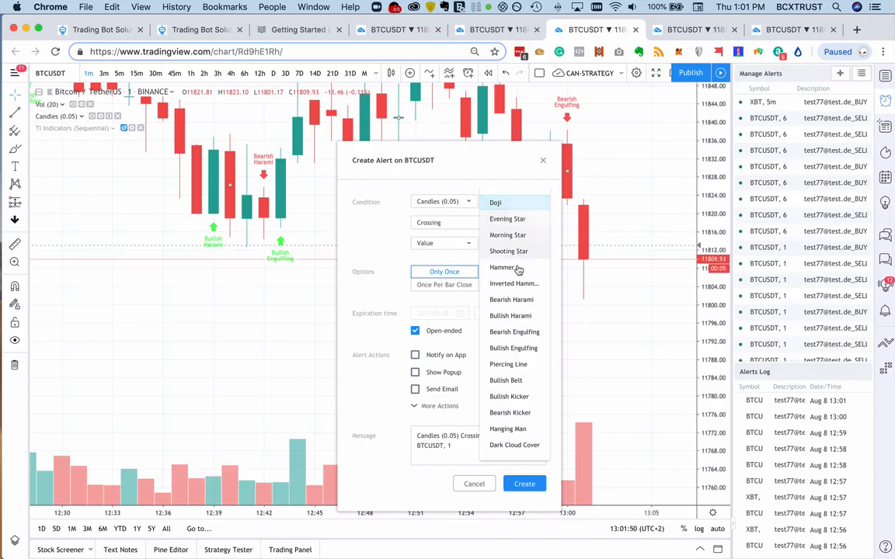
{"action": "left_click", "coordinate": [521, 335]}
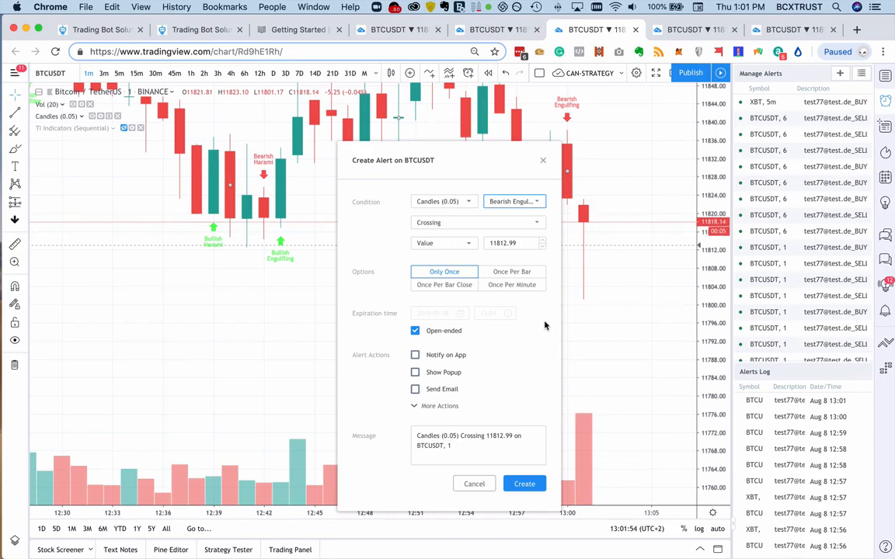
{"action": "left_click", "coordinate": [536, 223]}
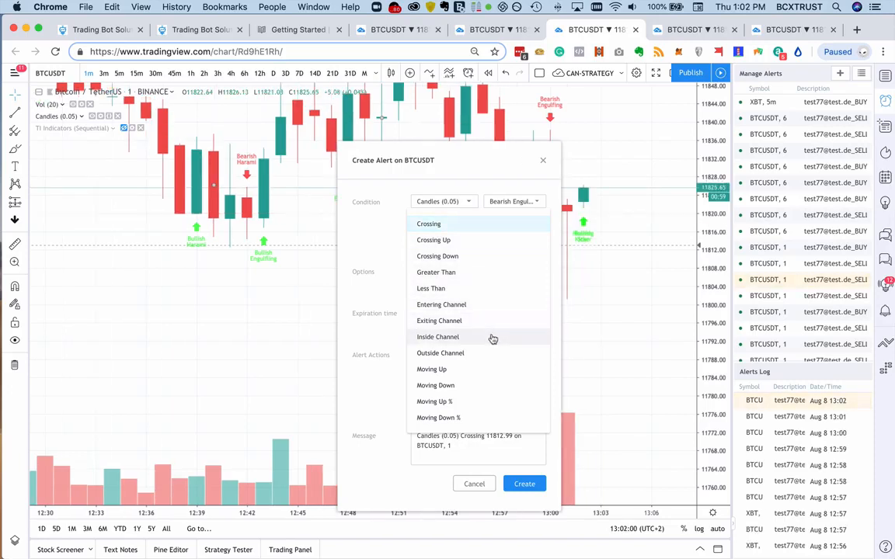
{"action": "left_click", "coordinate": [484, 278]}
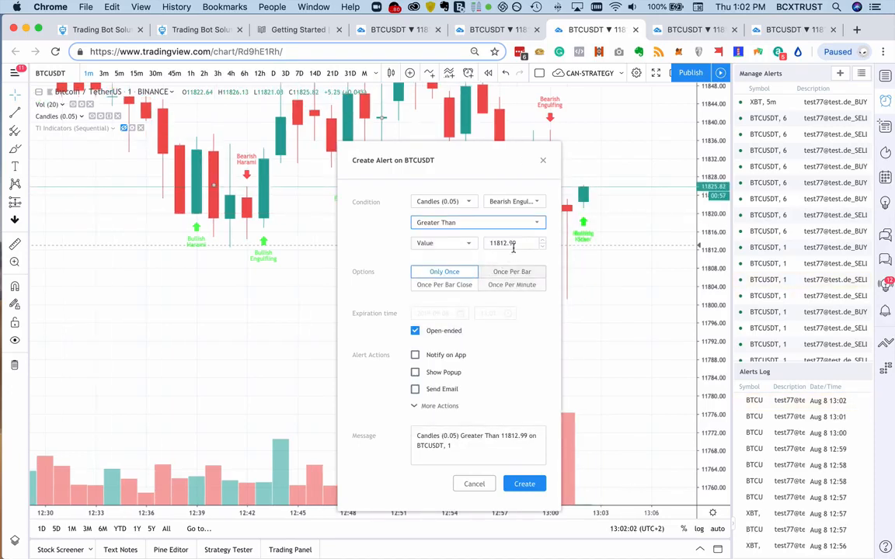
{"action": "type", "text": "0"}
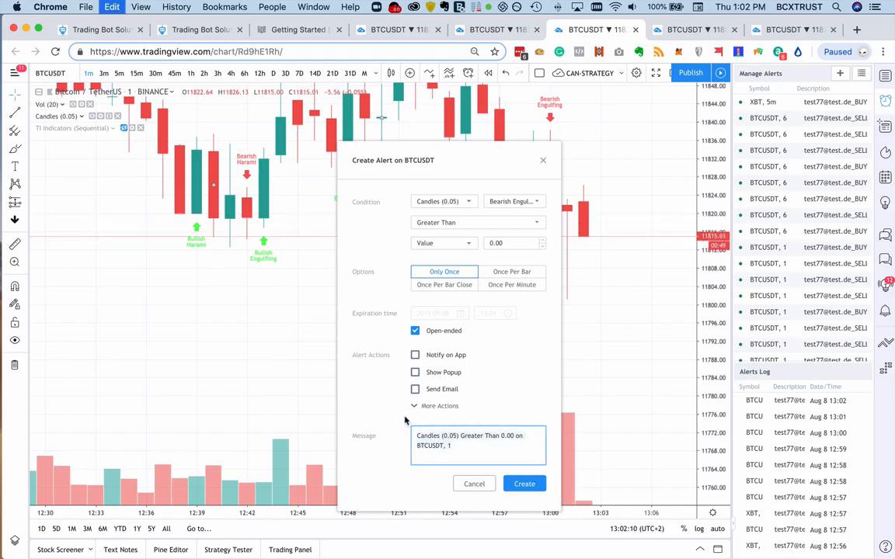
- Replace the alert message with the copied BUY-LONG text of the C 6.1 - Candles bot and create the alert
{"action": "key", "text": "super+a"}
{"action": "key", "text": "super+v"}
{"action": "scroll", "coordinate": [480, 441], "scroll_direction": "up", "scroll_amount": 1}
{"action": "scroll", "coordinate": [479, 441], "scroll_direction": "down", "scroll_amount": 1}
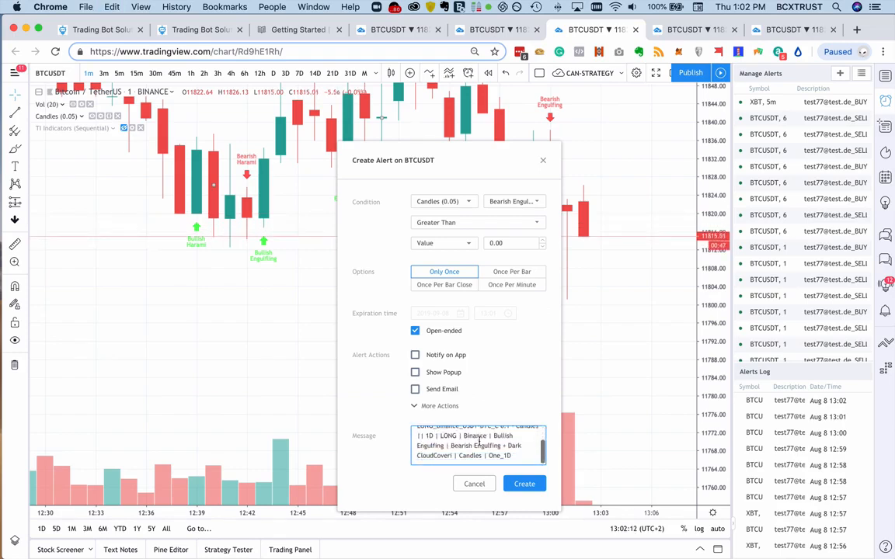
{"action": "scroll", "coordinate": [479, 443], "scroll_direction": "up", "scroll_amount": 2}
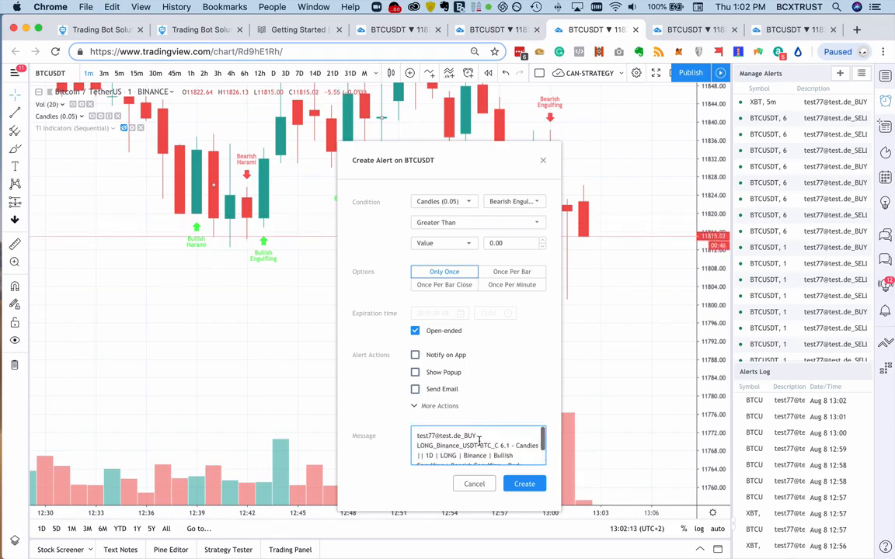
{"action": "left_click", "coordinate": [518, 484]}
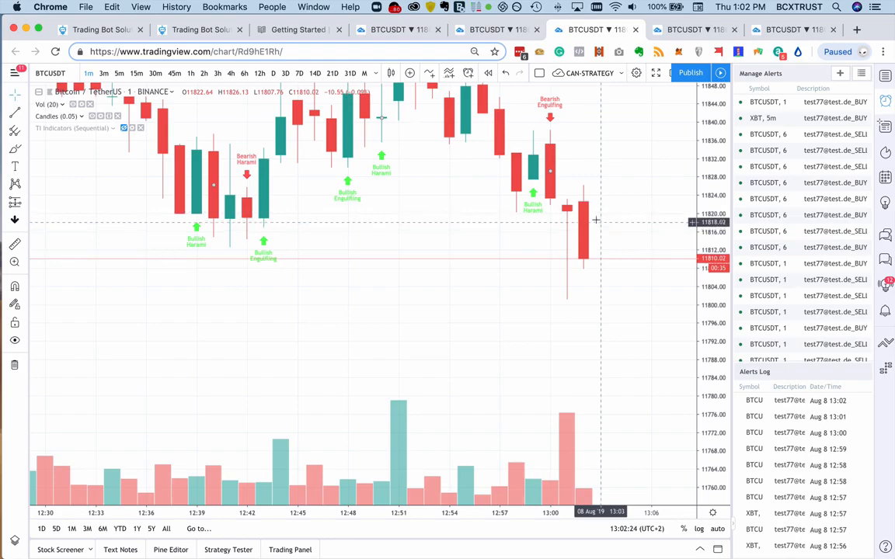
- Switch to the TradingBot Solutions form, copy the Close Long alert text and check the exit conditions in the Strategy description
{"action": "key", "text": "super+2"}
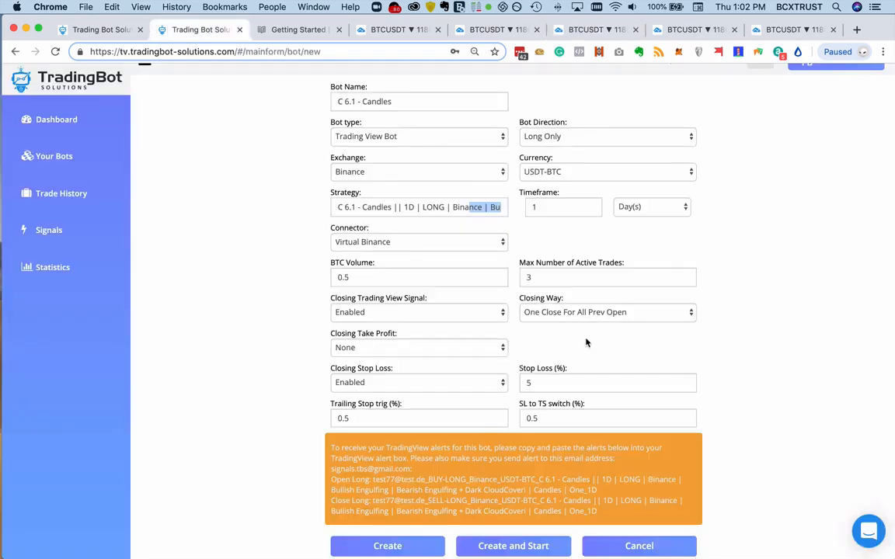
{"action": "left_click_drag", "start_coordinate": [606, 515], "coordinate": [394, 500]}
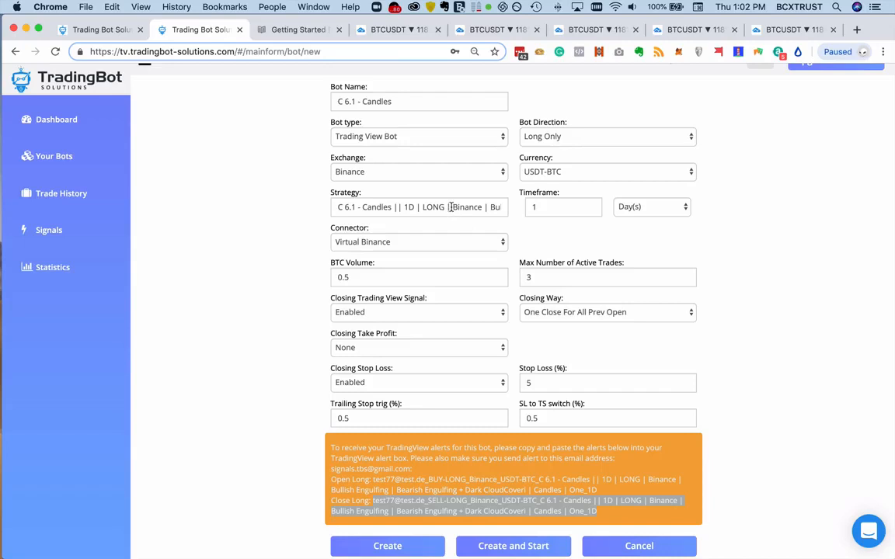
{"action": "left_click_drag", "start_coordinate": [474, 206], "coordinate": [483, 230]}
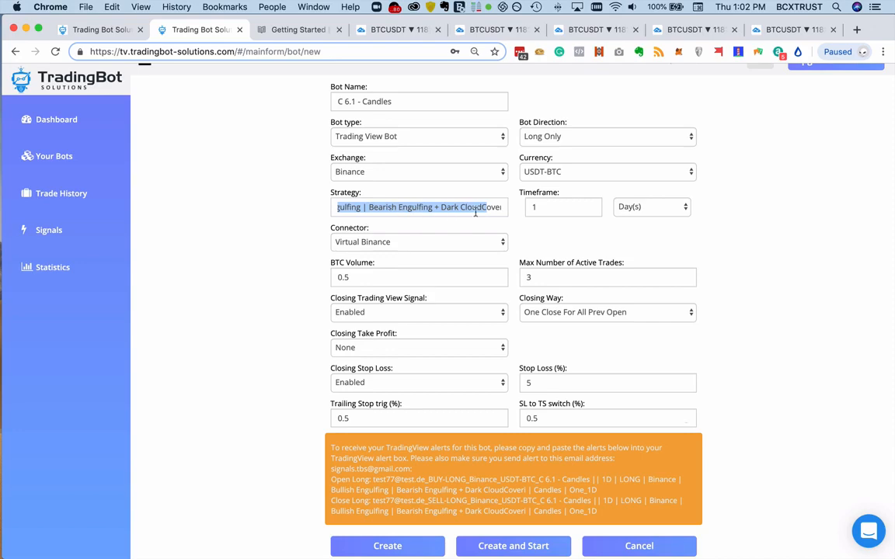
- Return to the TradingView BTCUSDT chart and start another alert based on Candles (0.05) with Bearish Engulfing
{"action": "left_click", "coordinate": [591, 30]}
{"action": "right_click", "coordinate": [578, 231]}
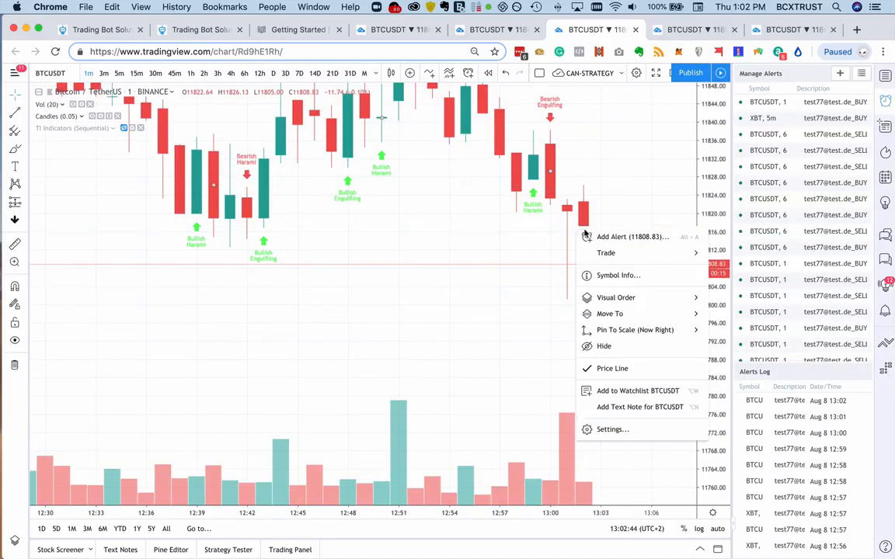
{"action": "left_click", "coordinate": [576, 235]}
{"action": "left_click", "coordinate": [444, 203]}
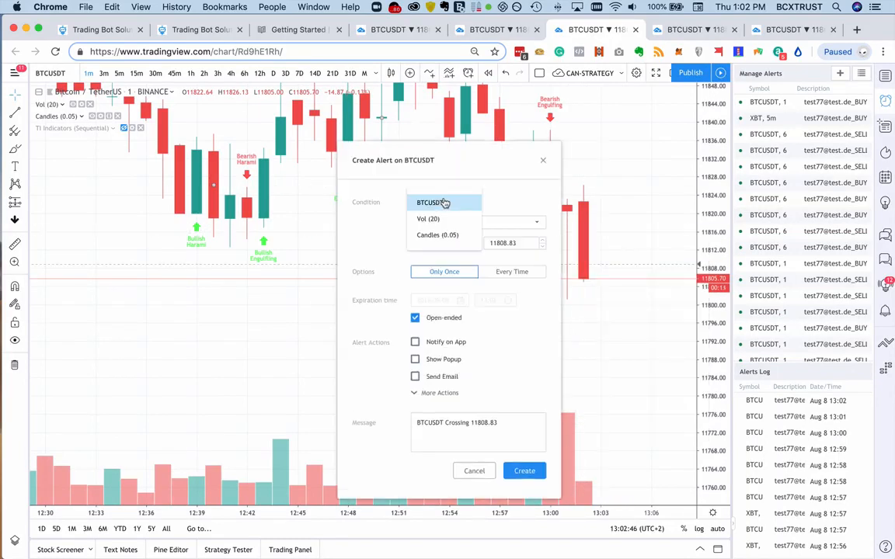
{"action": "left_click", "coordinate": [449, 234]}
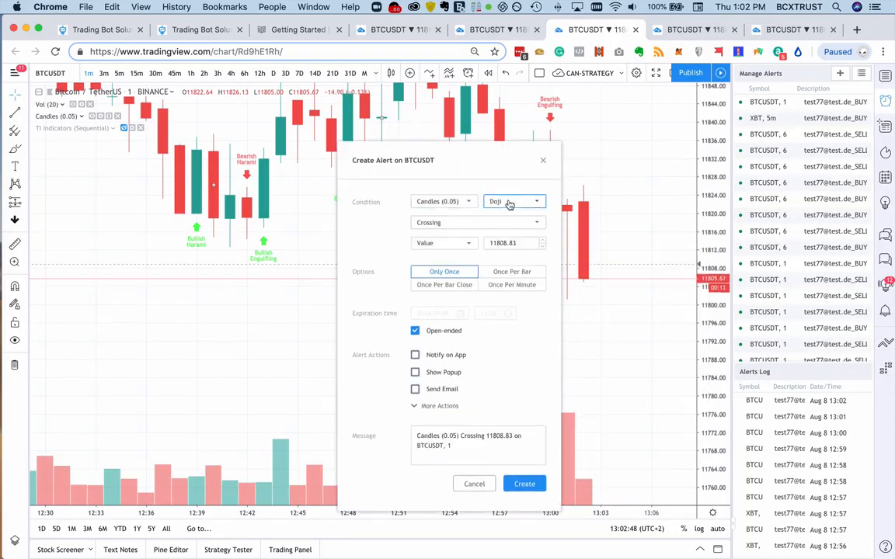
{"action": "left_click", "coordinate": [508, 203]}
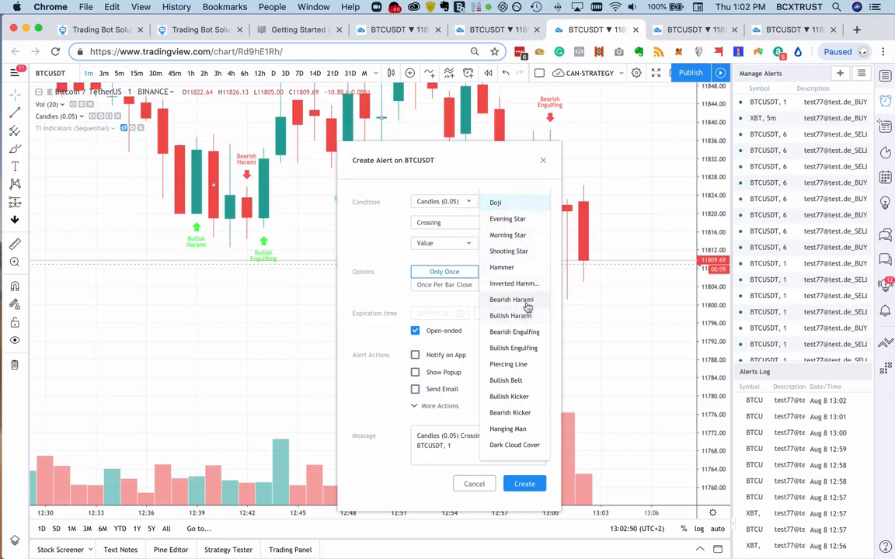
{"action": "left_click", "coordinate": [525, 332]}
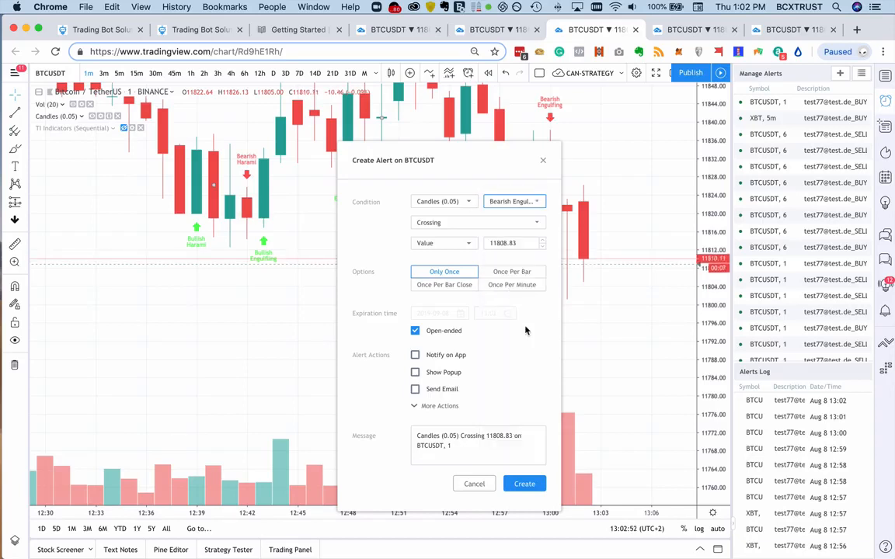
{"action": "left_click", "coordinate": [512, 202]}
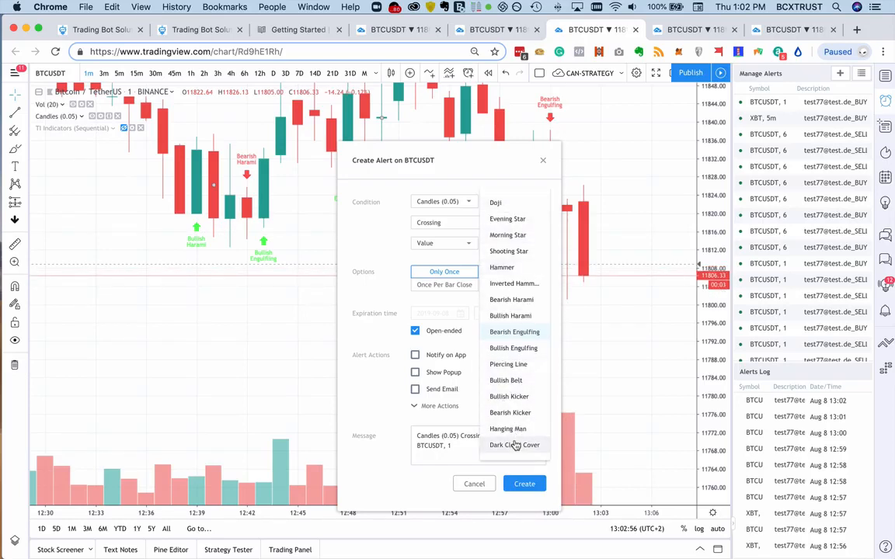
{"action": "left_click", "coordinate": [515, 445]}
{"action": "left_click", "coordinate": [511, 203]}
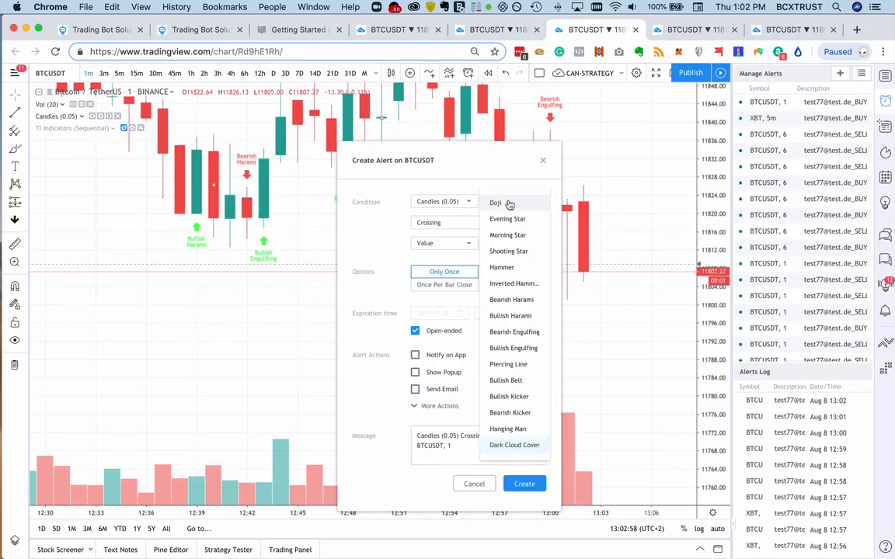
{"action": "left_click", "coordinate": [523, 333]}
- Set the Bearish Engulfing condition to Greater Than 0 and create the alert with the copied Close Long text as its message
{"action": "left_click", "coordinate": [478, 223]}
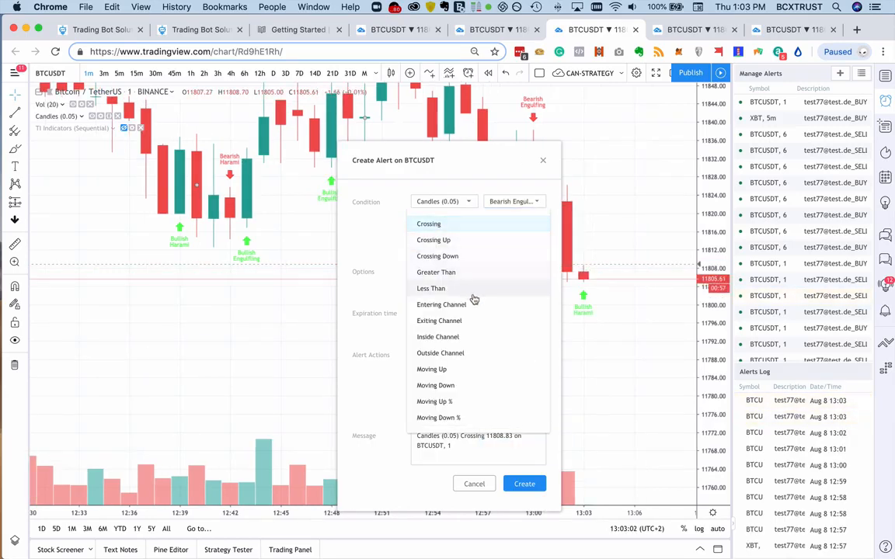
{"action": "left_click", "coordinate": [475, 273]}
{"action": "left_click", "coordinate": [515, 243]}
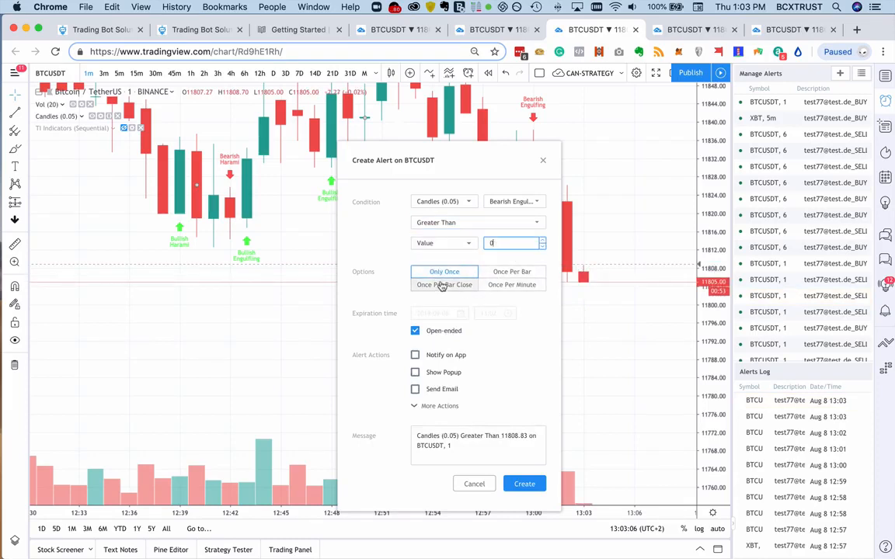
{"action": "left_click", "coordinate": [472, 416]}
{"action": "left_click", "coordinate": [483, 464]}
{"action": "key", "text": "ctrl+a"}
{"action": "key", "text": "ctrl+v"}
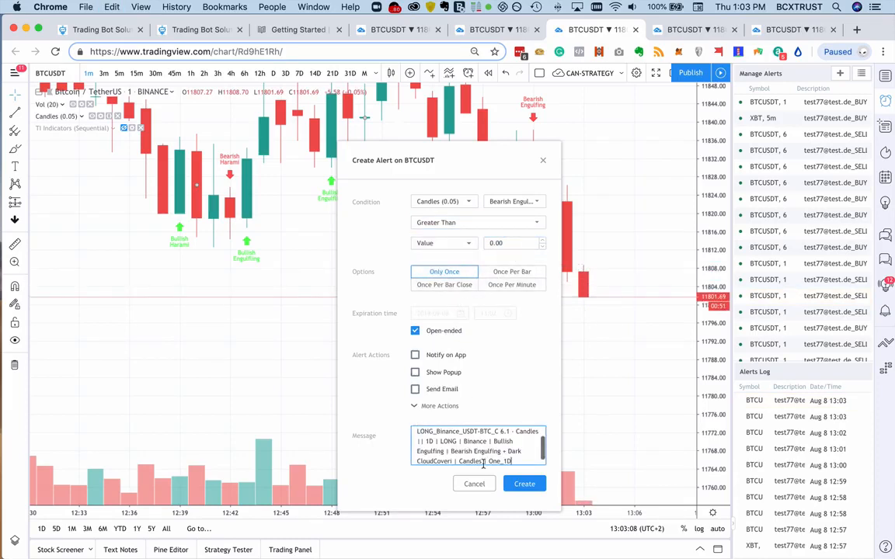
{"action": "left_click", "coordinate": [517, 486]}
- Start a further BTCUSDT alert with the condition Candles (0.05) Dark Cloud Cover Greater Than 0
{"action": "right_click", "coordinate": [540, 194]}
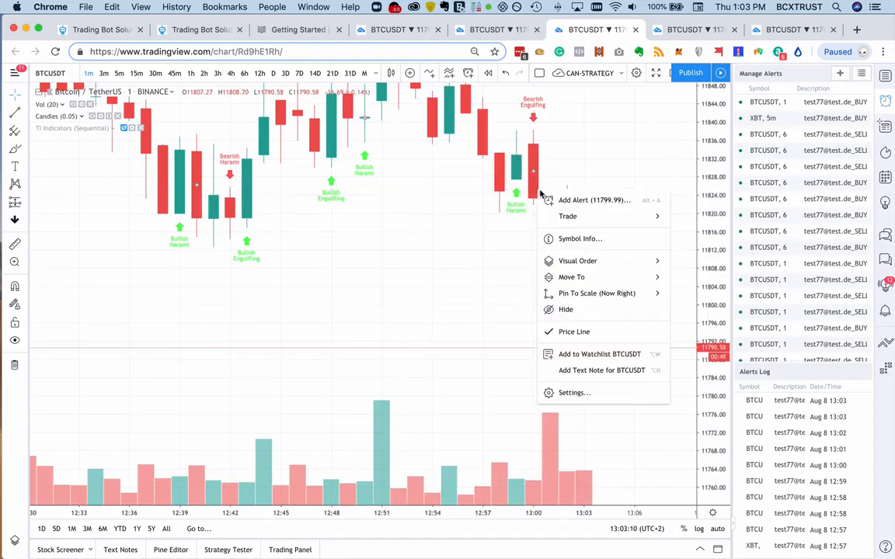
{"action": "left_click", "coordinate": [575, 200]}
{"action": "left_click", "coordinate": [467, 203]}
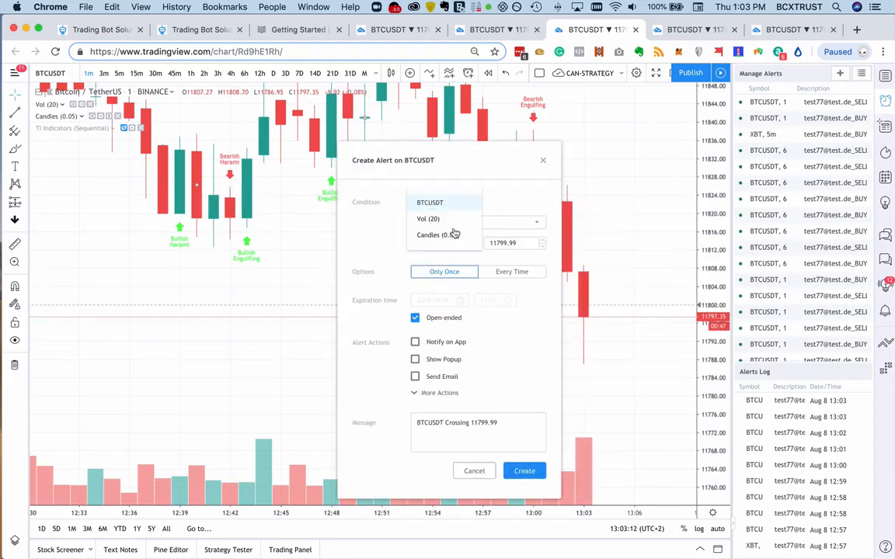
{"action": "left_click", "coordinate": [447, 236]}
{"action": "left_click", "coordinate": [509, 204]}
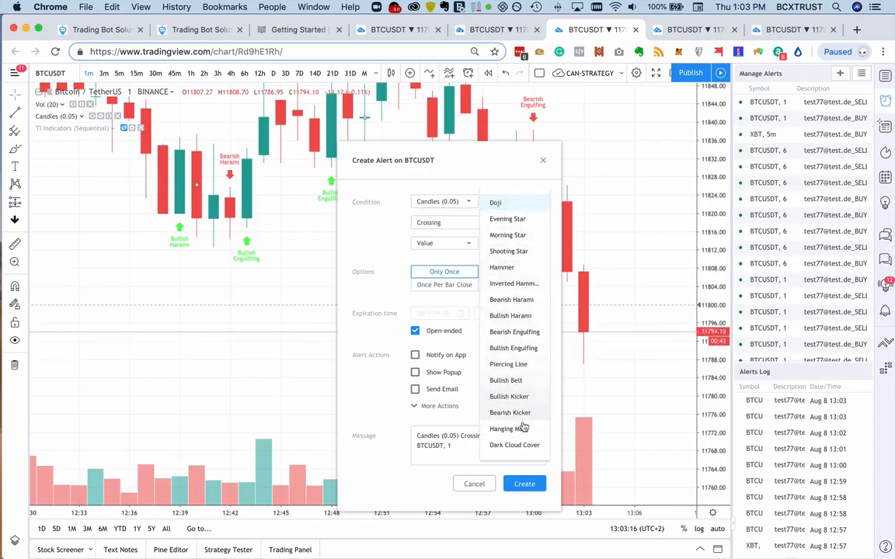
{"action": "left_click", "coordinate": [520, 447]}
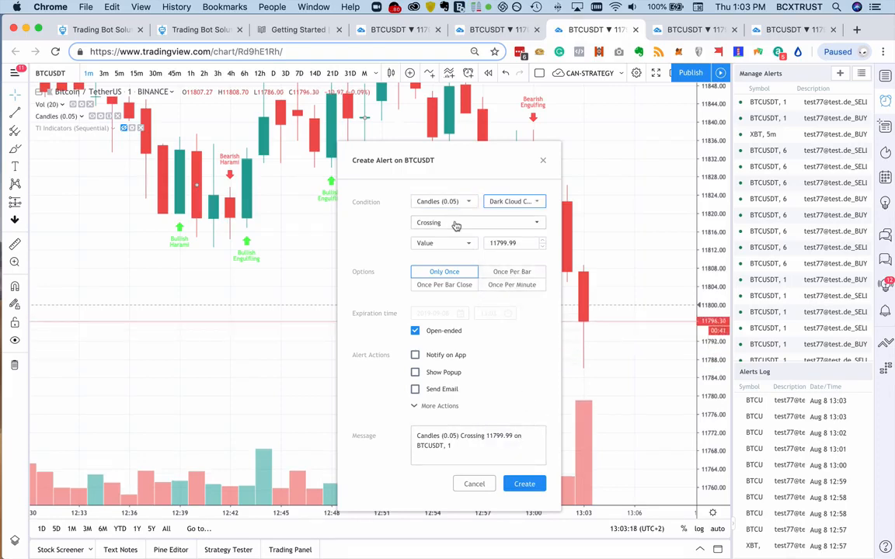
{"action": "left_click", "coordinate": [455, 223]}
{"action": "left_click", "coordinate": [475, 274]}
{"action": "left_click", "coordinate": [505, 242]}
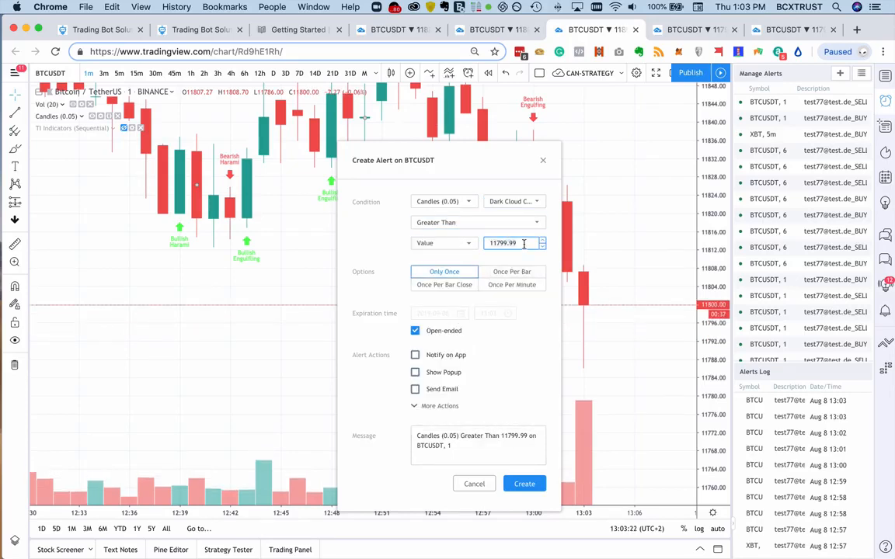
{"action": "key", "text": "super+a"}
{"action": "type", "text": "0"}
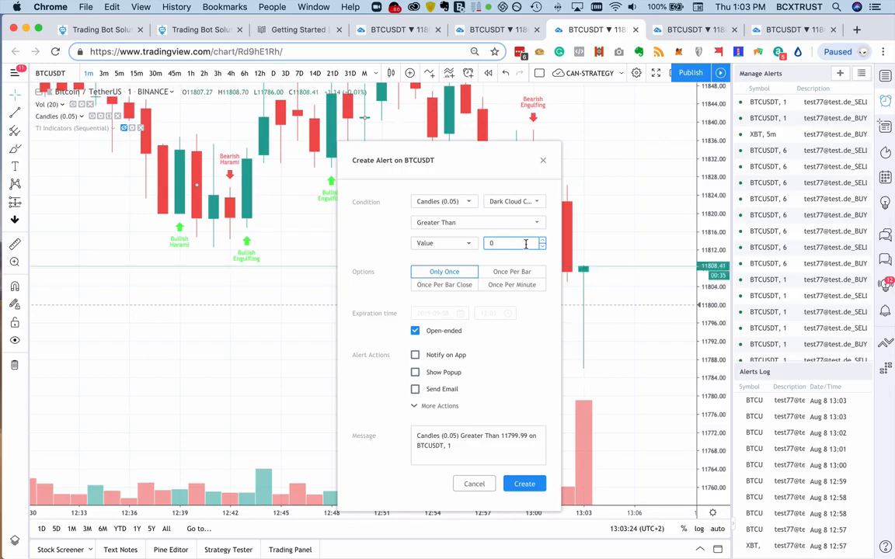
- Replace the Dark Cloud Cover alert's message with the copied Close Long text and create the alert
{"action": "left_click", "coordinate": [472, 300]}
{"action": "key", "text": "super+v"}
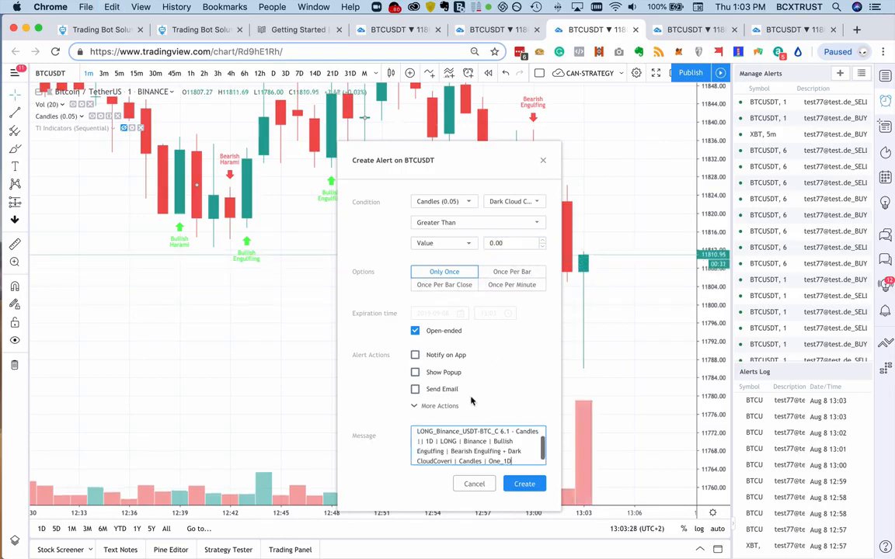
{"action": "left_click", "coordinate": [524, 484]}
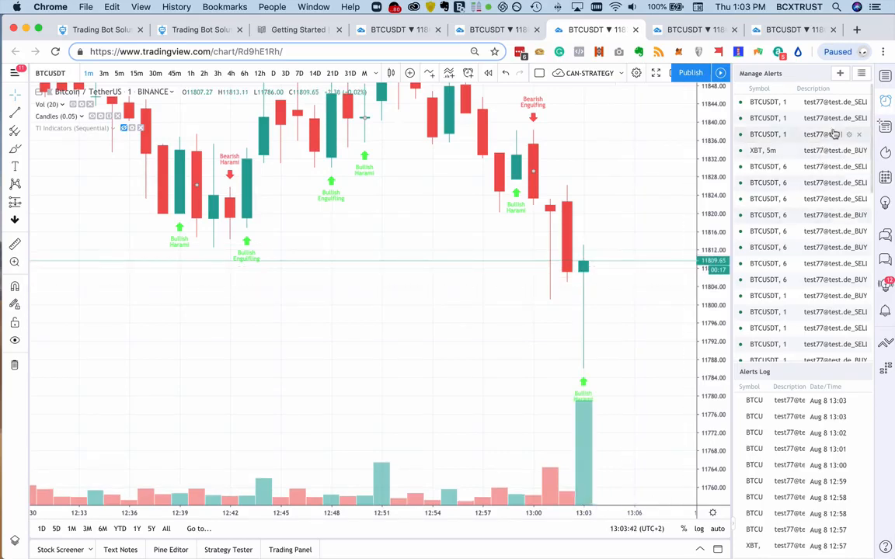
- Delete the mistakenly created 1-minute BTCUSDT alerts and switch the chart to the daily timeframe
{"action": "mouse_move", "coordinate": [845, 103]}
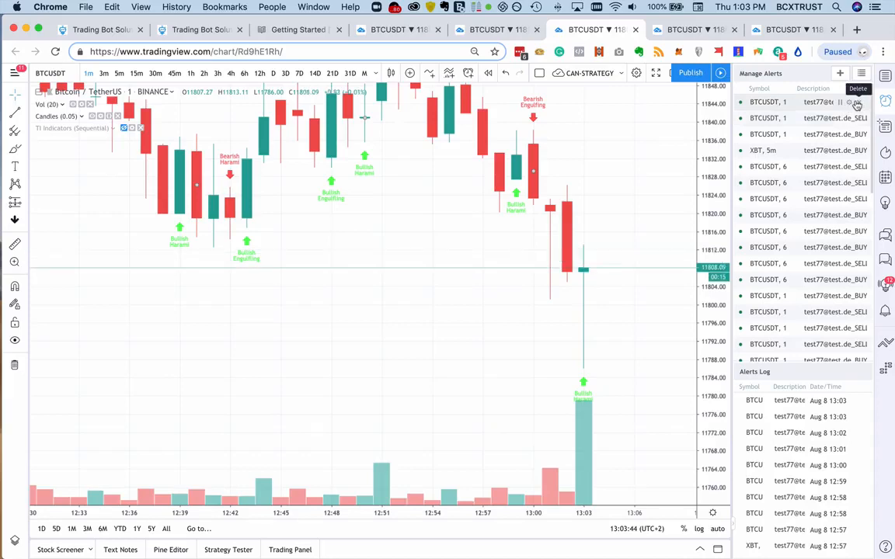
{"action": "left_click", "coordinate": [860, 104]}
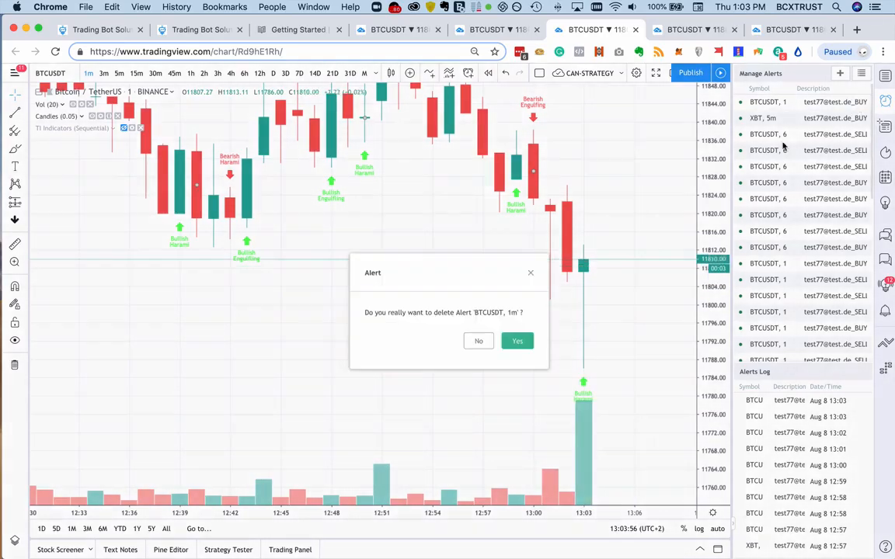
{"action": "left_click", "coordinate": [515, 340]}
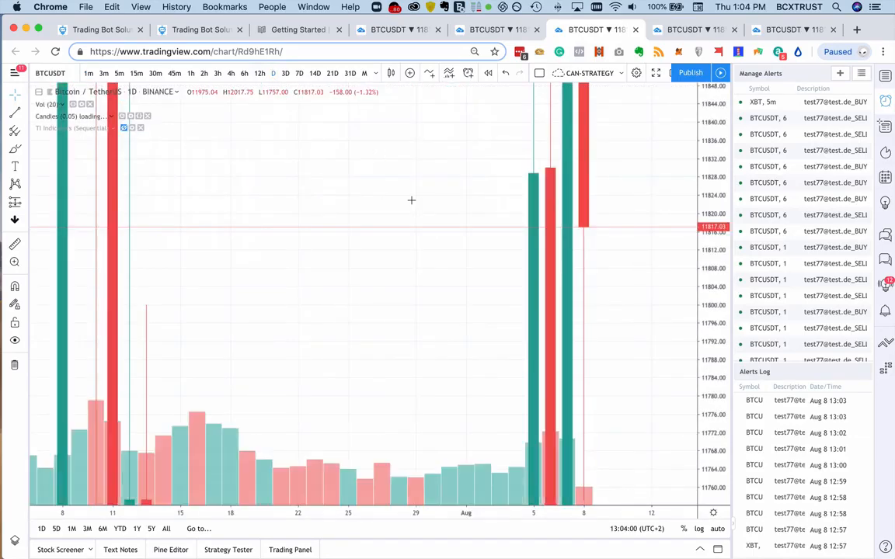
- Rescale the daily BTCUSDT chart's price axis and examine the candlestick pattern labels across June to August 2019
{"action": "left_click_drag", "start_coordinate": [734, 493], "coordinate": [734, 509]}
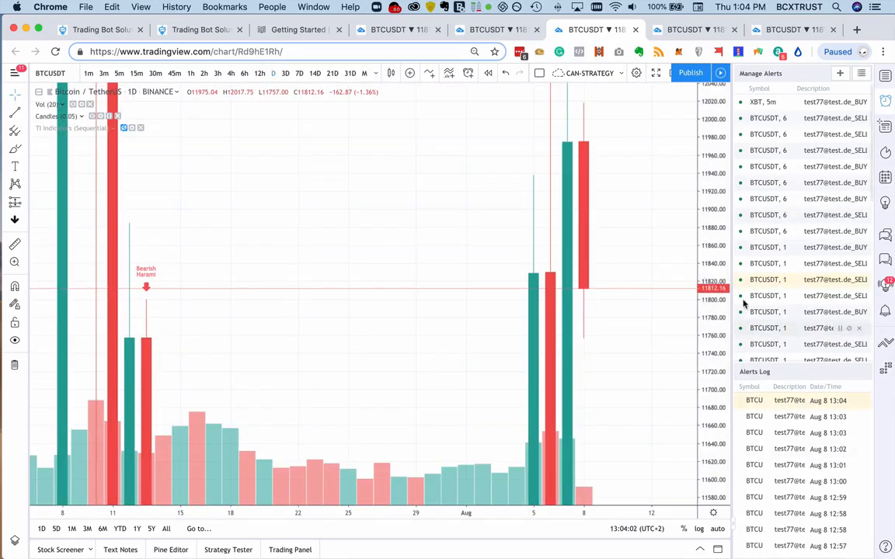
{"action": "left_click_drag", "start_coordinate": [718, 309], "coordinate": [714, 526]}
{"action": "double_click", "coordinate": [713, 295]}
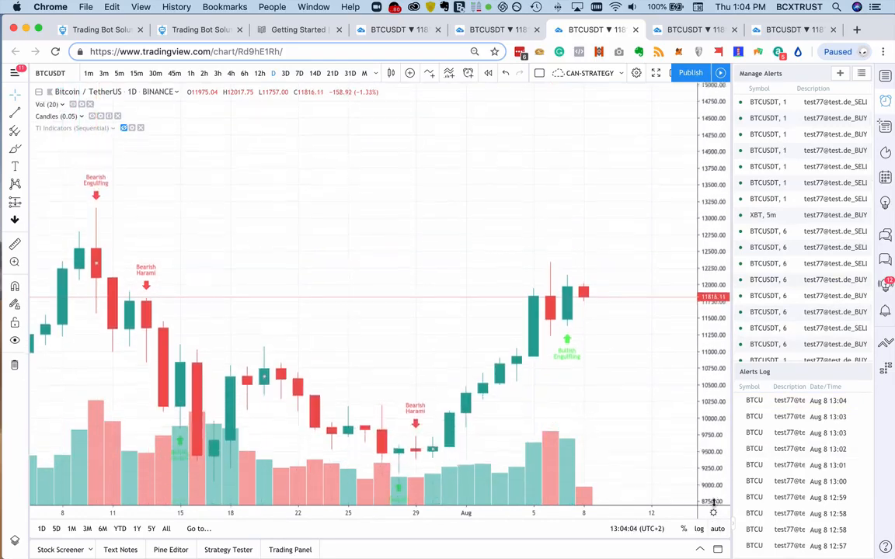
{"action": "scroll", "coordinate": [441, 339], "scroll_direction": "left", "scroll_amount": 10}
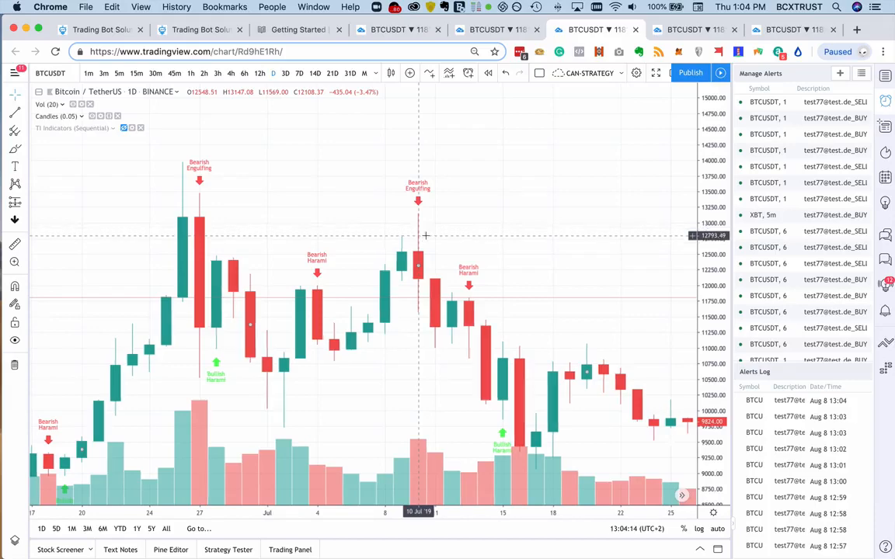
{"action": "scroll", "coordinate": [426, 235], "scroll_direction": "left", "scroll_amount": 10}
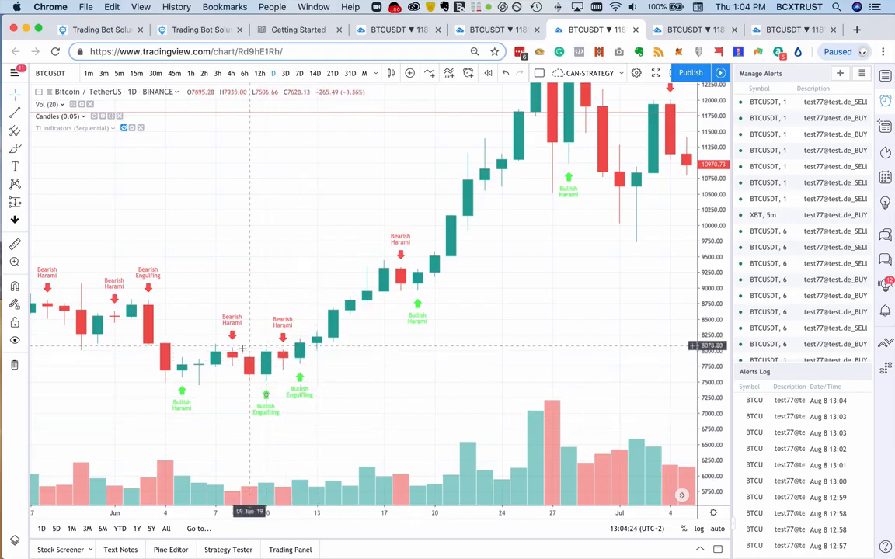
{"action": "scroll", "coordinate": [357, 380], "scroll_direction": "right", "scroll_amount": 5}
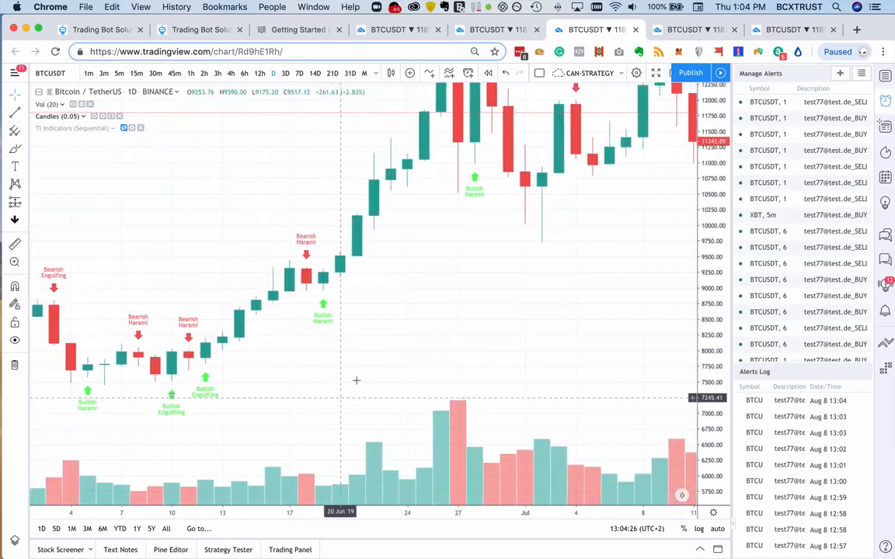
{"action": "scroll", "coordinate": [357, 380], "scroll_direction": "right", "scroll_amount": 4}
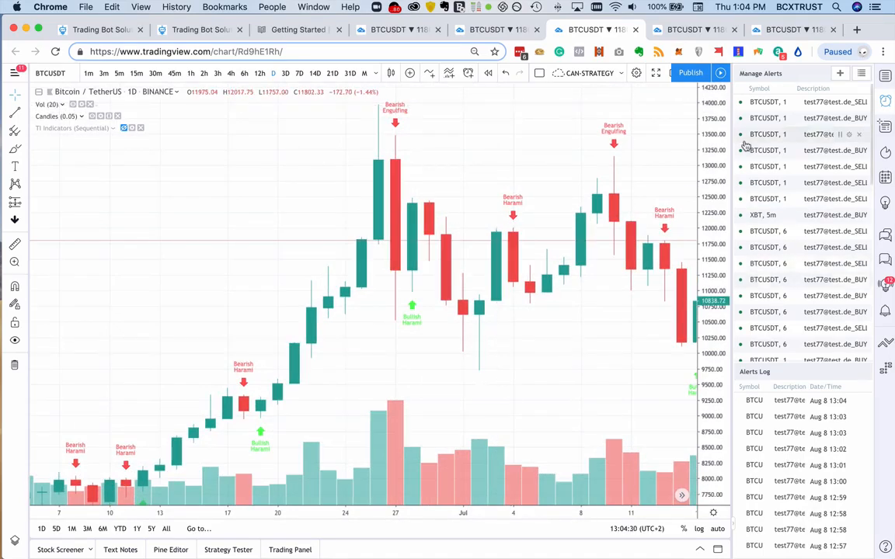
- Start a daily BTCUSDT alert based on Candles (0.05) with the Bullish Engulfing pattern
{"action": "right_click", "coordinate": [616, 207]}
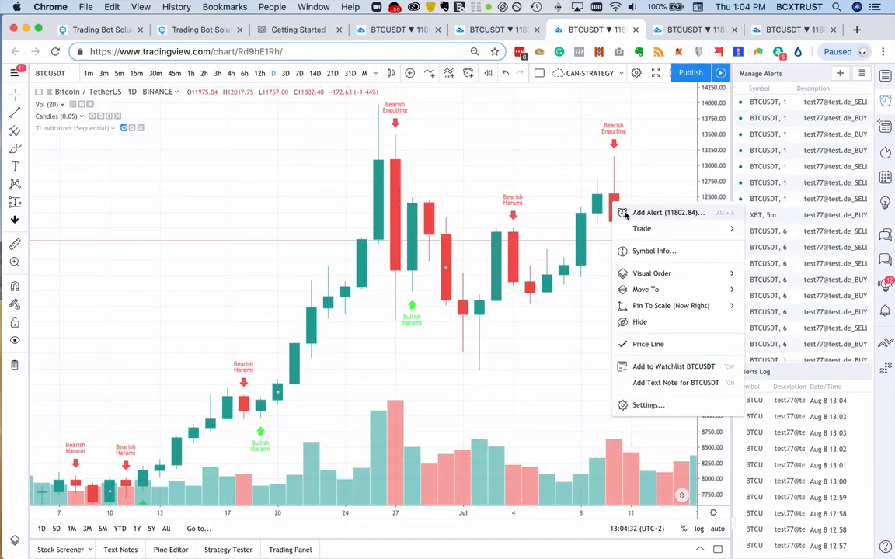
{"action": "left_click", "coordinate": [627, 214]}
{"action": "left_click", "coordinate": [446, 203]}
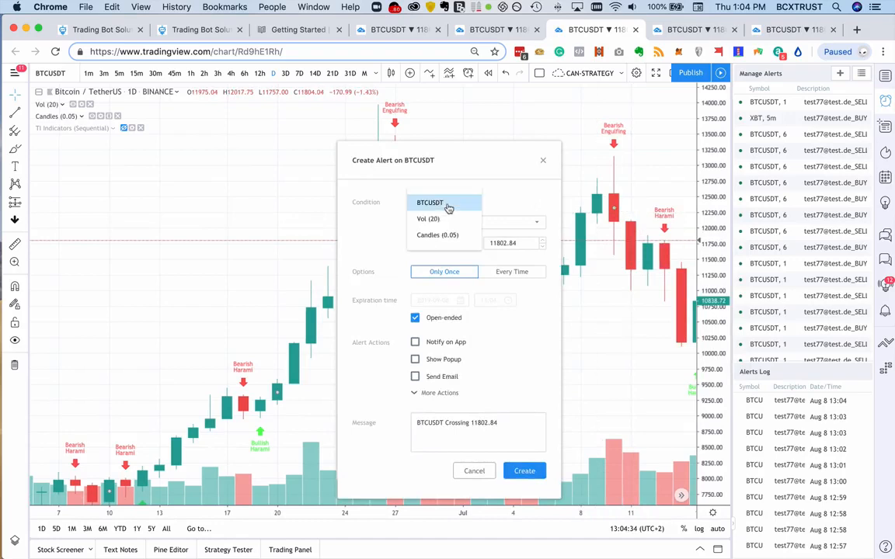
{"action": "left_click", "coordinate": [456, 243]}
{"action": "left_click", "coordinate": [501, 203]}
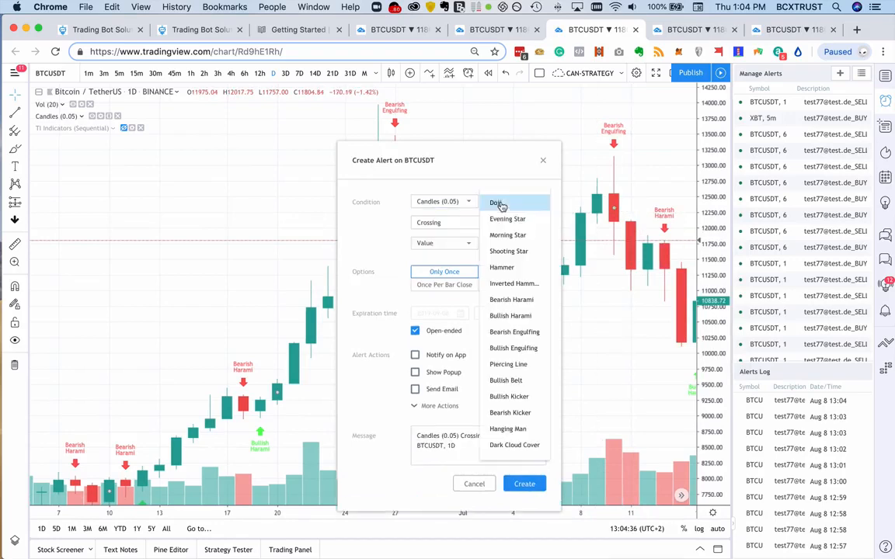
{"action": "left_click", "coordinate": [529, 348]}
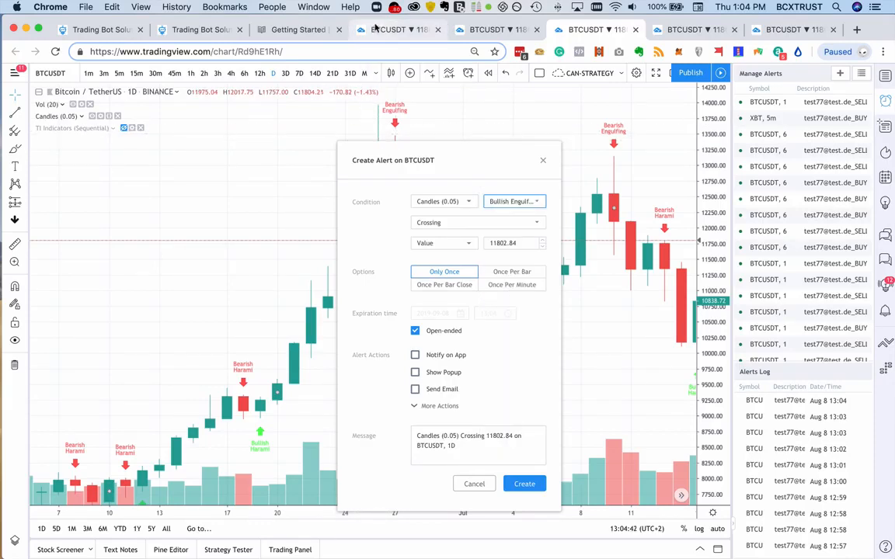
- Copy the Open Long text from the C 6.1 - Candles bot form and paste it as the TradingView alert's message
{"action": "left_click", "coordinate": [201, 29]}
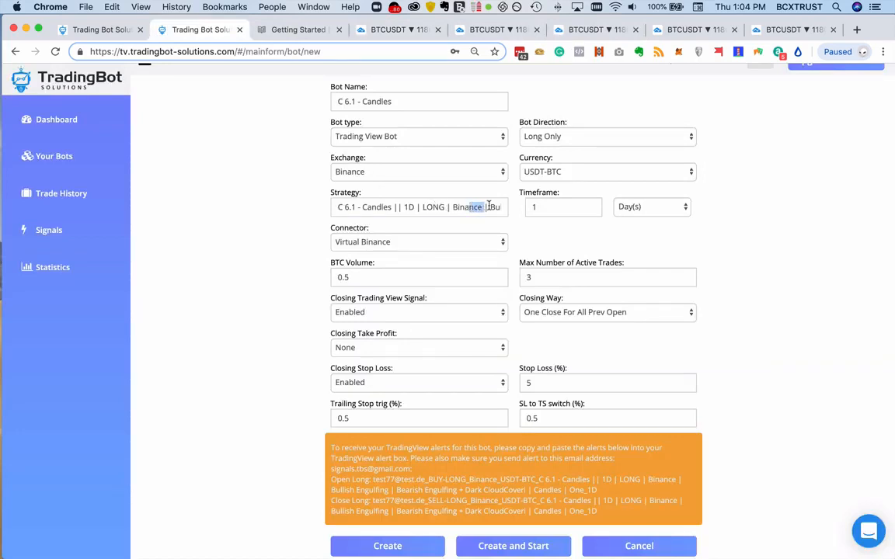
{"action": "left_click_drag", "start_coordinate": [488, 205], "coordinate": [493, 207]}
{"action": "left_click", "coordinate": [612, 497]}
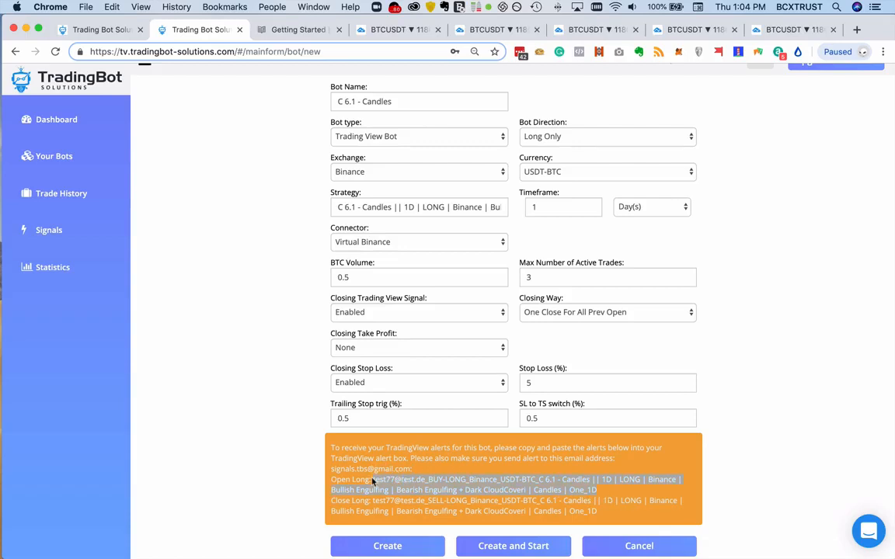
{"action": "left_click", "coordinate": [594, 29]}
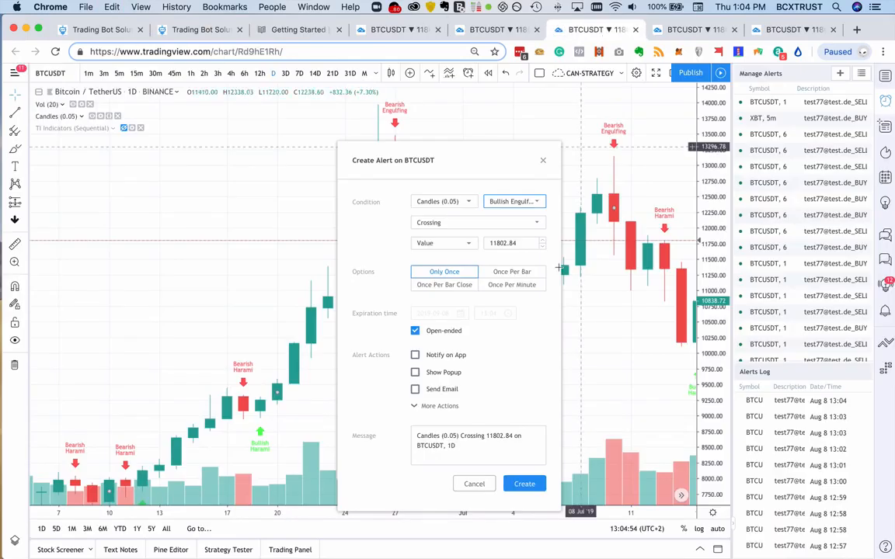
{"action": "key", "text": "super+a"}
{"action": "key", "text": "super+v"}
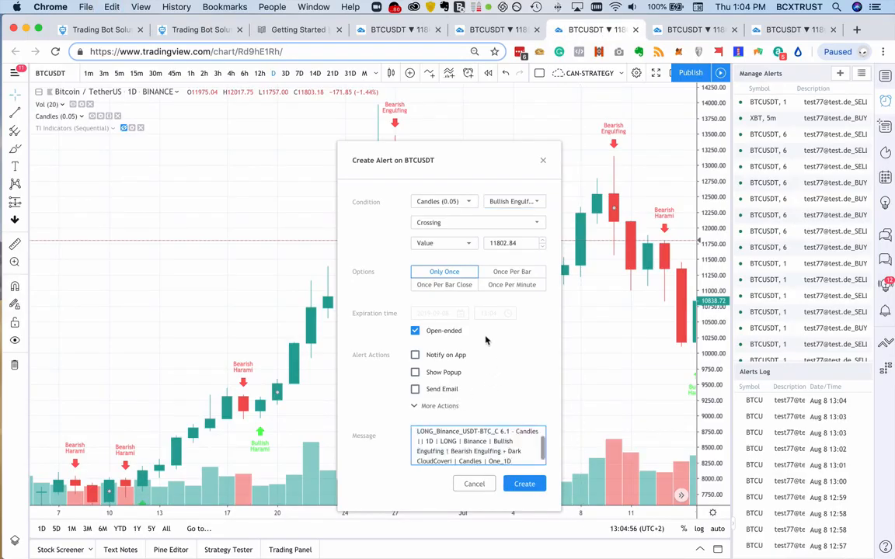
- Set the Bullish Engulfing alert's condition to Greater Than 0
{"action": "left_click", "coordinate": [471, 224]}
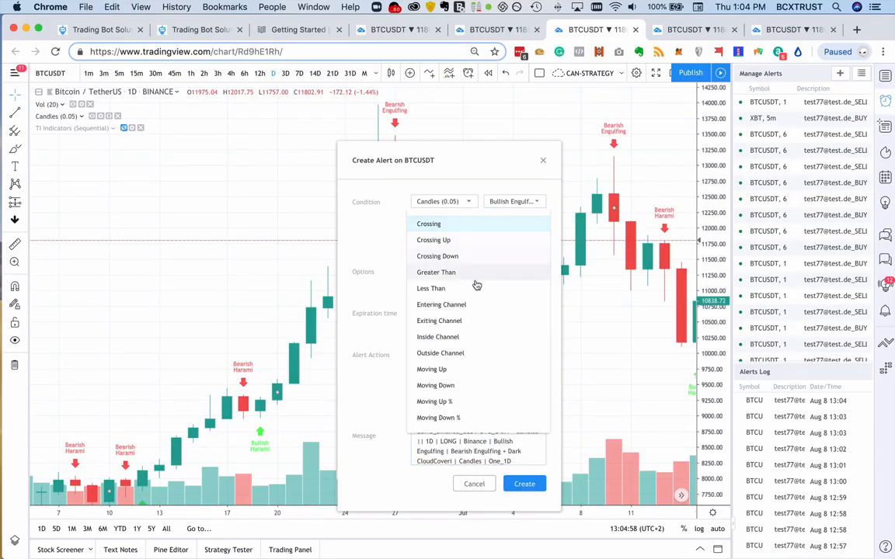
{"action": "left_click", "coordinate": [479, 281]}
{"action": "left_click", "coordinate": [501, 244]}
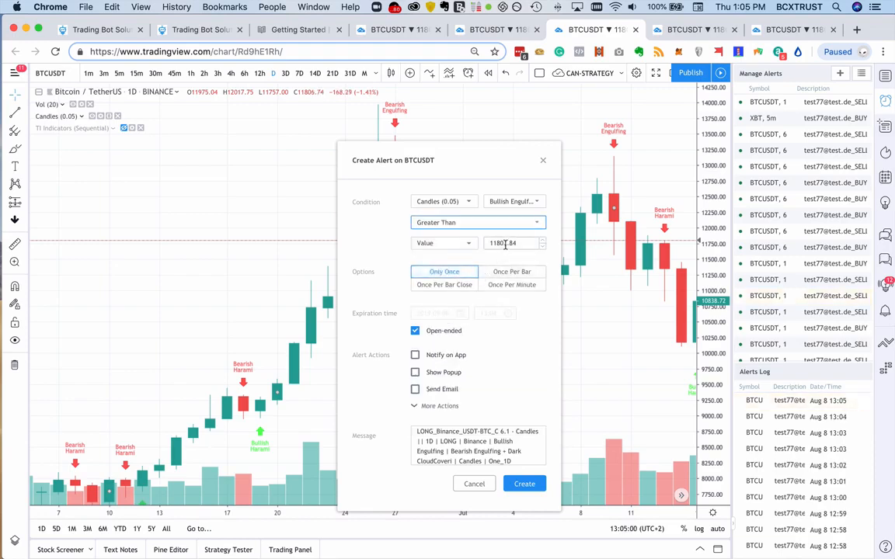
{"action": "key", "text": "super+a"}
{"action": "type", "text": "0"}
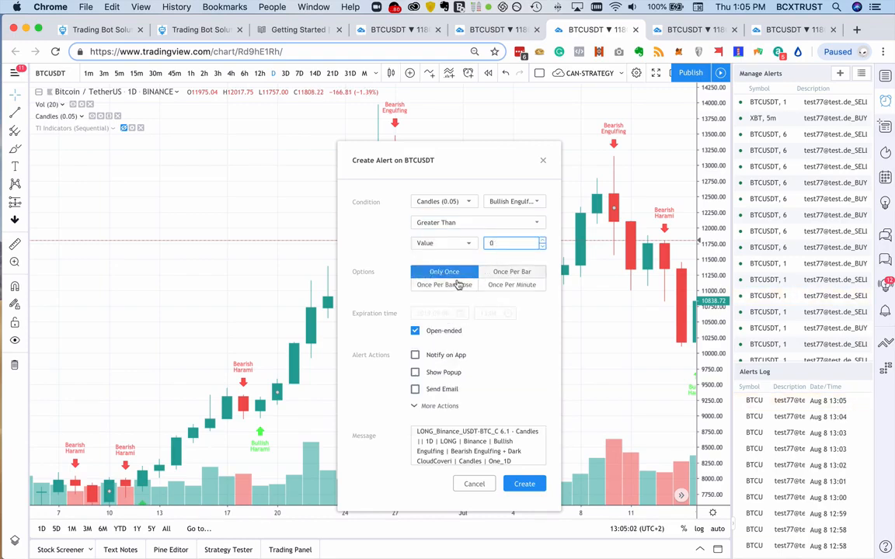
- Check that Send Email-to-SMS is enabled, paste the Open Long text over the message again and create the Bullish Engulfing alert
{"action": "left_click", "coordinate": [429, 407]}
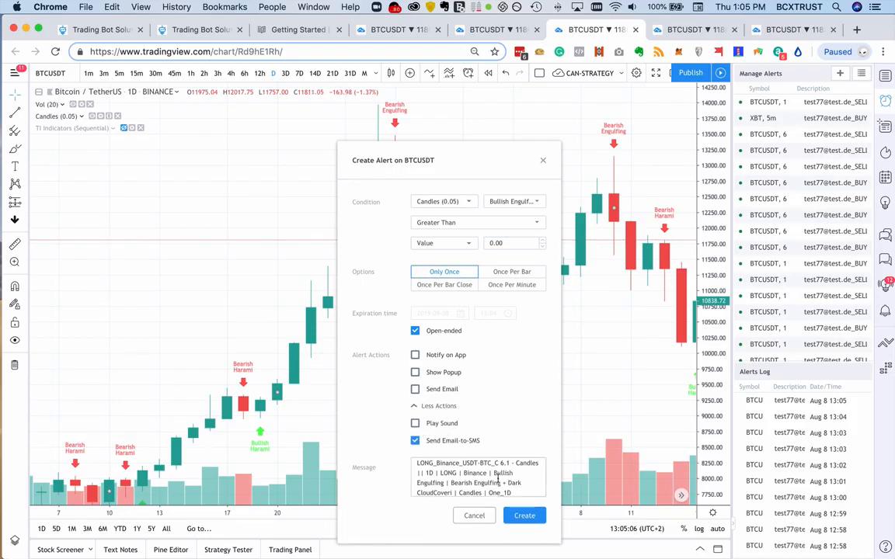
{"action": "scroll", "coordinate": [498, 480], "scroll_direction": "down", "scroll_amount": 1}
{"action": "left_click_drag", "start_coordinate": [521, 494], "coordinate": [412, 458]}
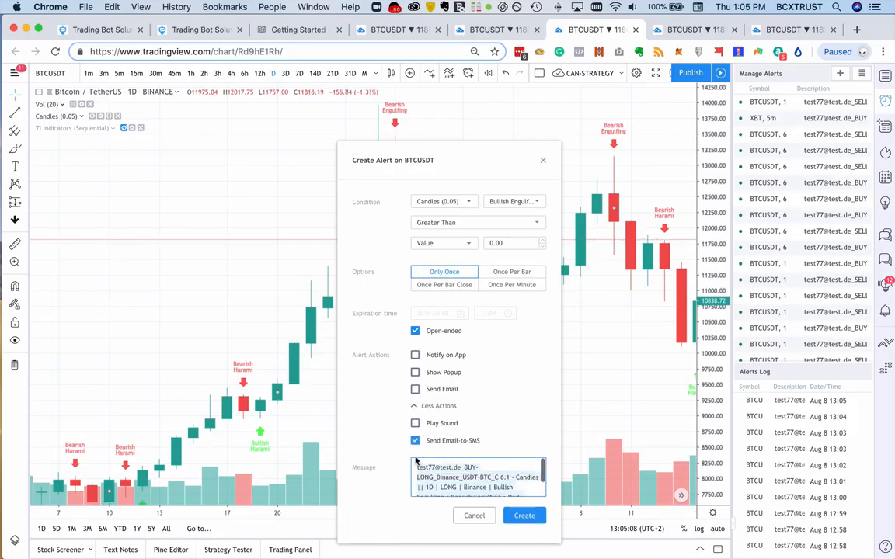
{"action": "key", "text": "super+v"}
{"action": "left_click", "coordinate": [524, 517]}
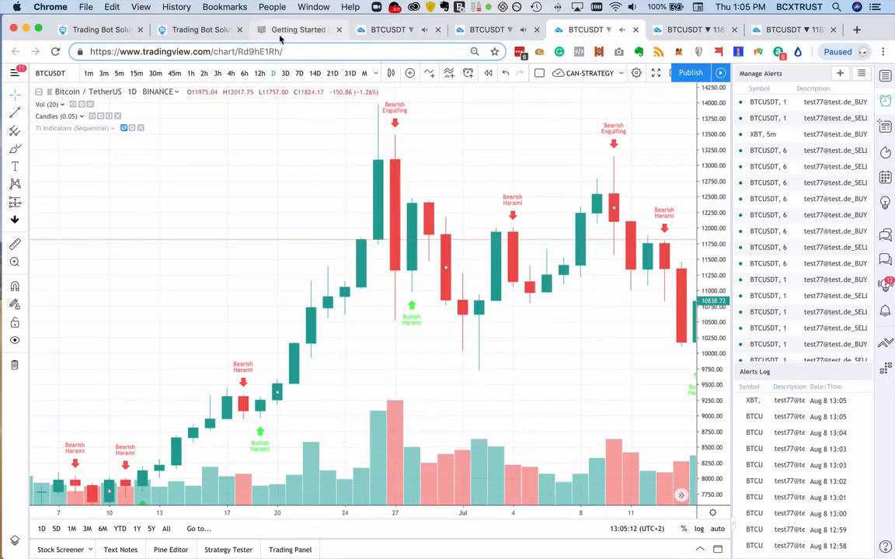
- Copy the Close Long text from the bot form and start a daily BTCUSDT alert on Candles (0.05) with Bearish Engulfing
{"action": "left_click", "coordinate": [211, 30]}
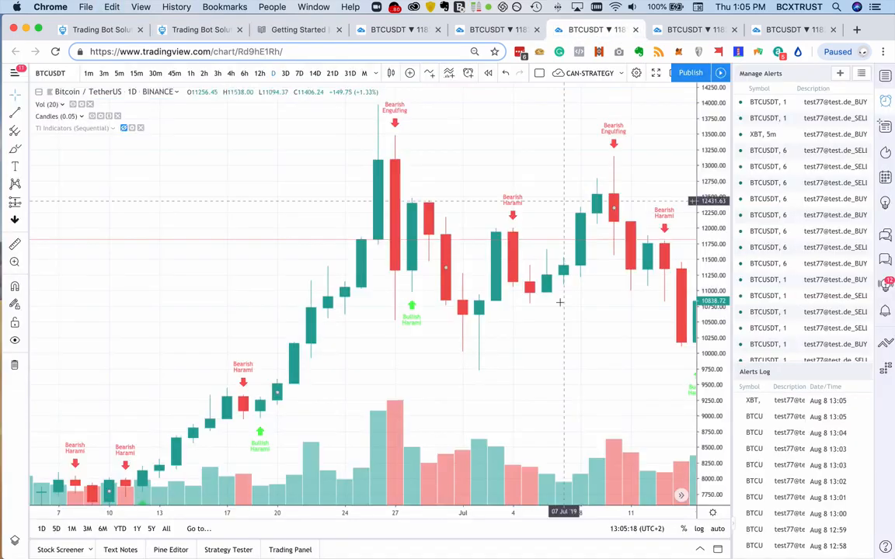
{"action": "left_click", "coordinate": [579, 29]}
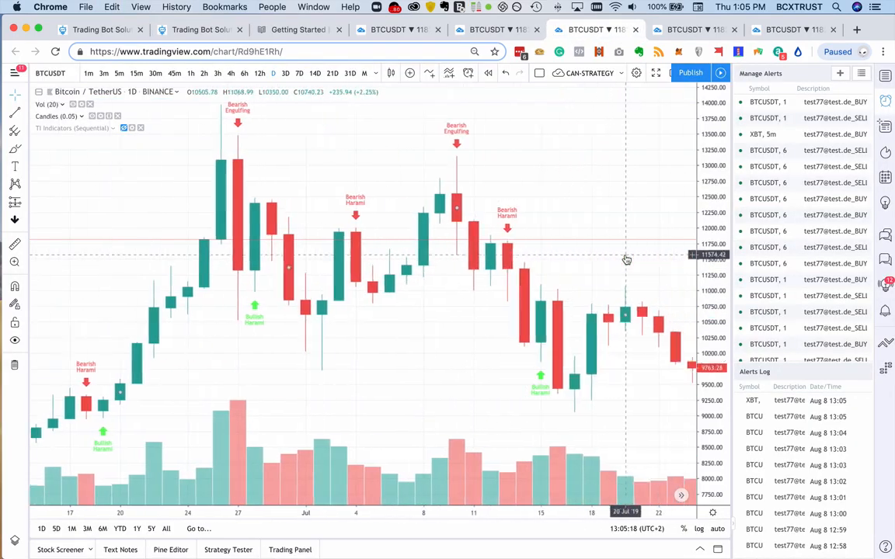
{"action": "scroll", "coordinate": [626, 260], "scroll_direction": "right", "scroll_amount": 5}
{"action": "right_click", "coordinate": [600, 354]}
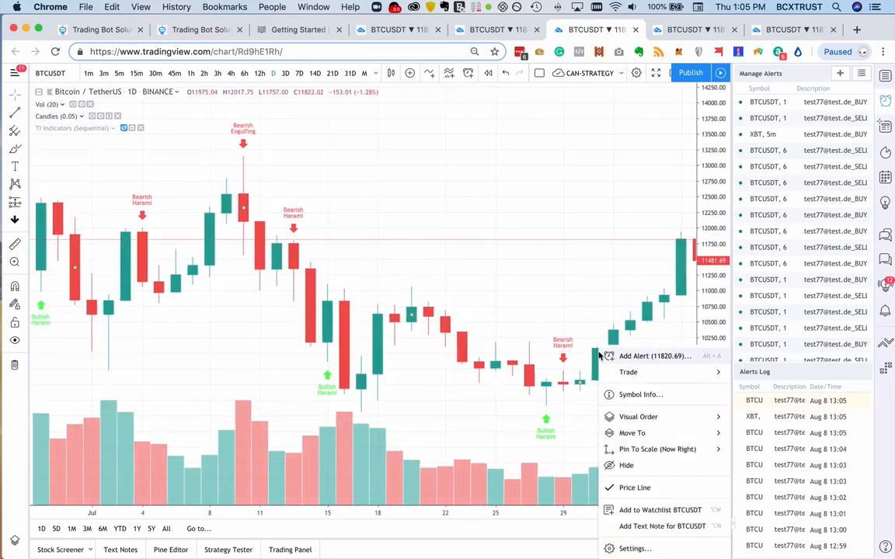
{"action": "left_click", "coordinate": [652, 356]}
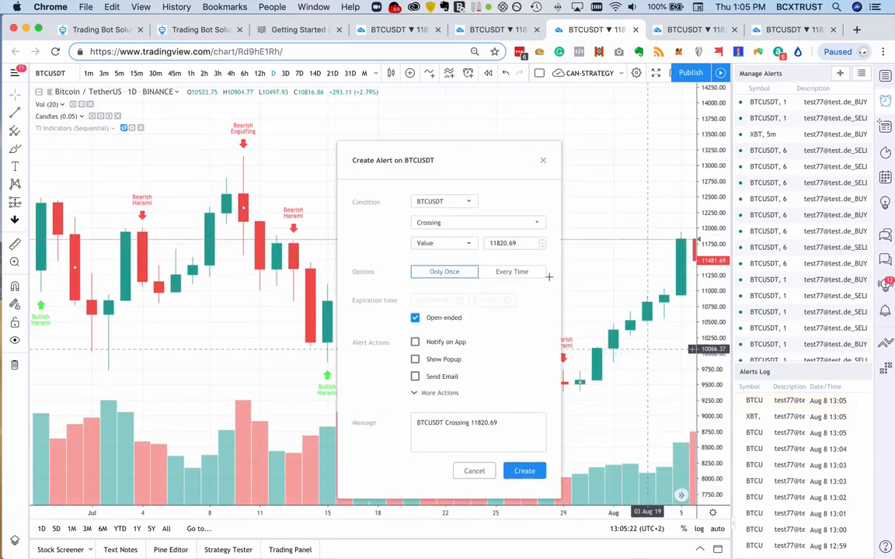
{"action": "left_click", "coordinate": [439, 201]}
{"action": "left_click", "coordinate": [449, 233]}
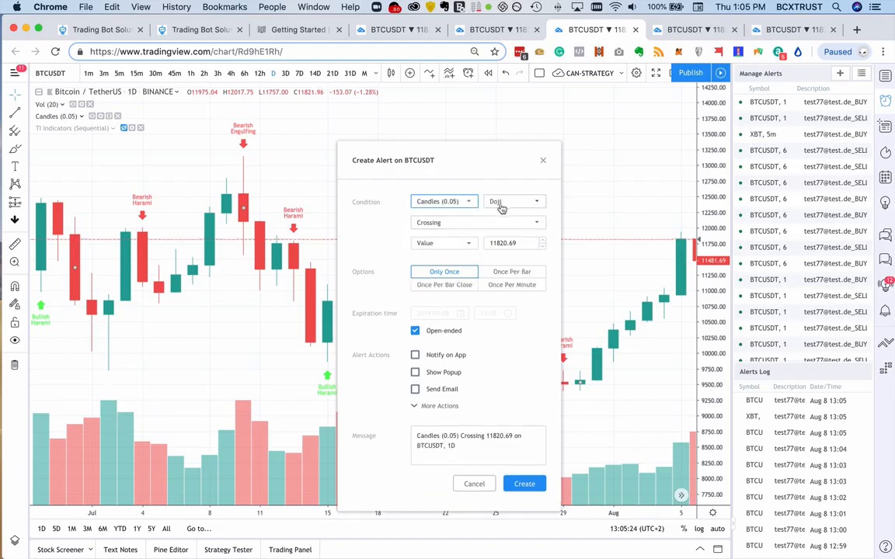
{"action": "left_click", "coordinate": [500, 205]}
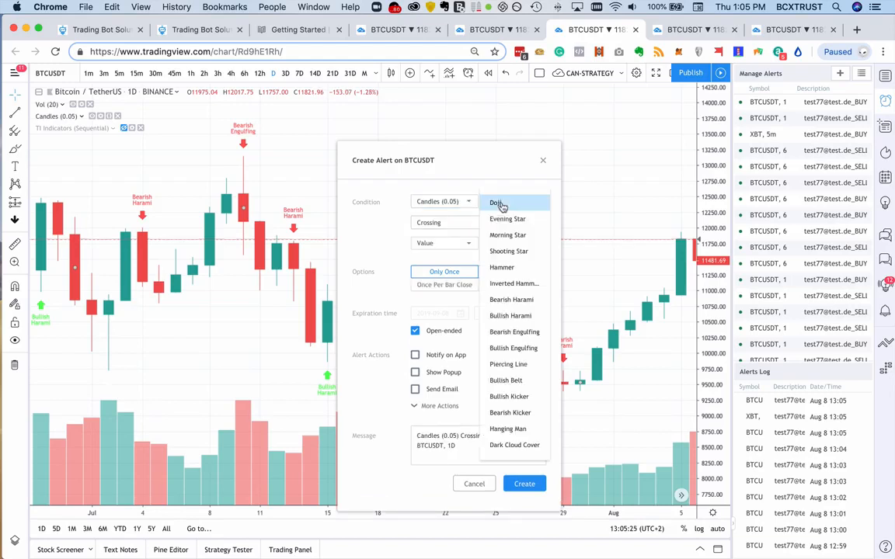
{"action": "left_click", "coordinate": [515, 332]}
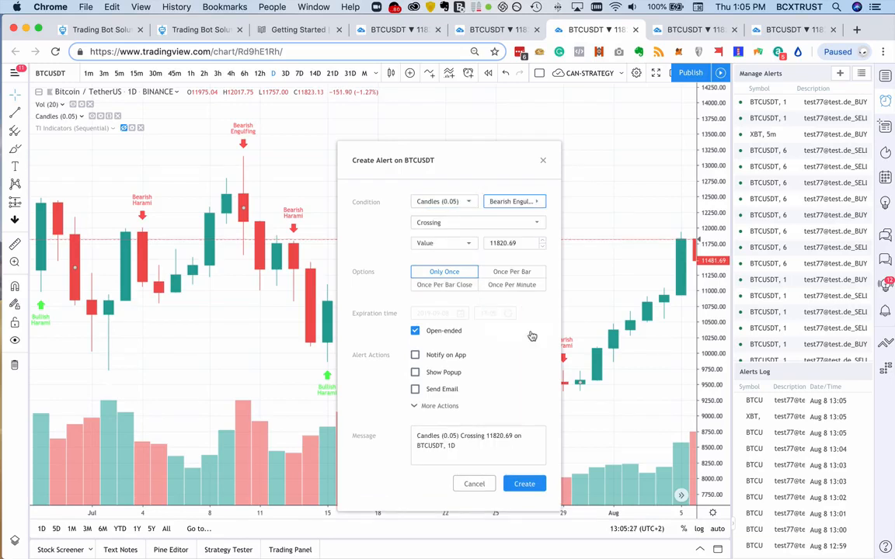
- Set the Bearish Engulfing alert to Once Per Bar Close with the condition Greater Than 0
{"action": "left_click", "coordinate": [444, 285]}
{"action": "left_click", "coordinate": [469, 223]}
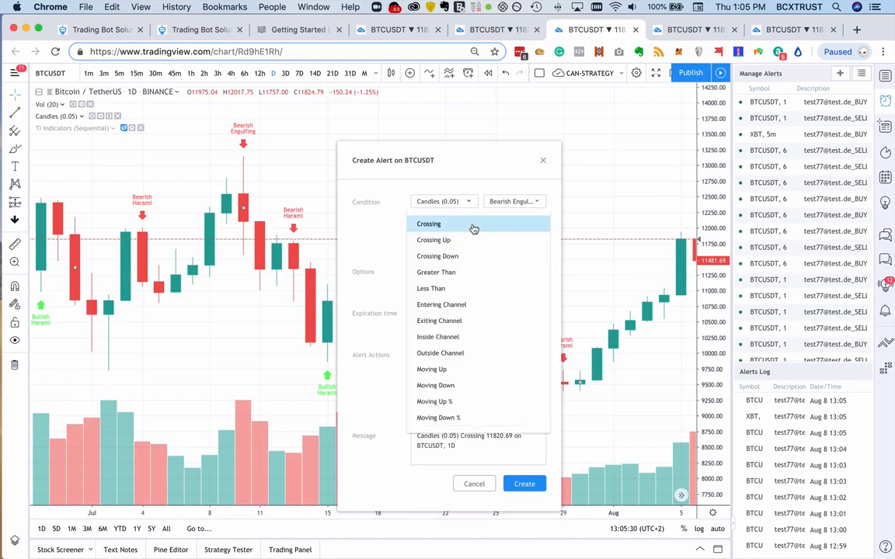
{"action": "left_click", "coordinate": [470, 269]}
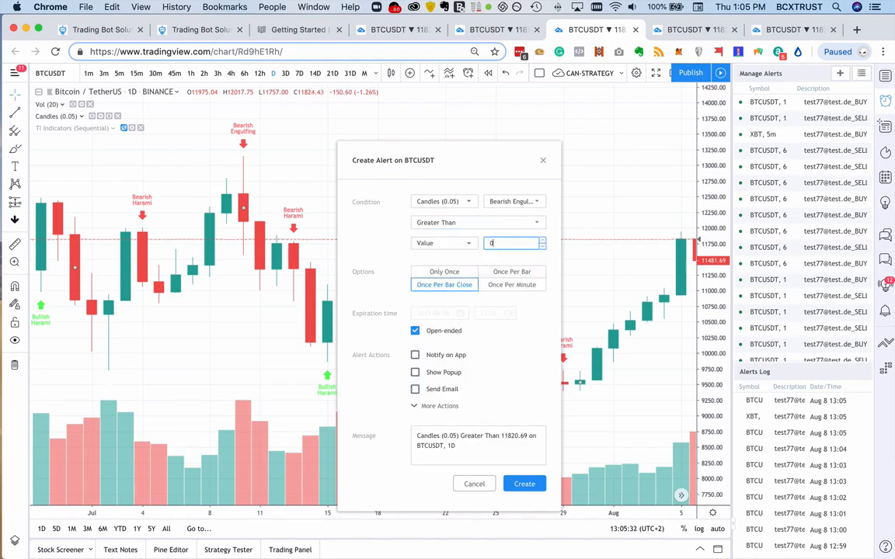
- Replace the Bearish Engulfing alert's message with the copied Close Long text, check the Email-to-SMS option and create the alert
{"action": "left_click", "coordinate": [471, 453]}
{"action": "key", "text": "super+a"}
{"action": "type", "text": "LONG_Binance_USDT-BTC_C 6.1 - Candles || 1D | LONG | Binance | Bullish Engulfing | Bearish Engulfing + Dark CloudCoveri | Candles | One_1D"}
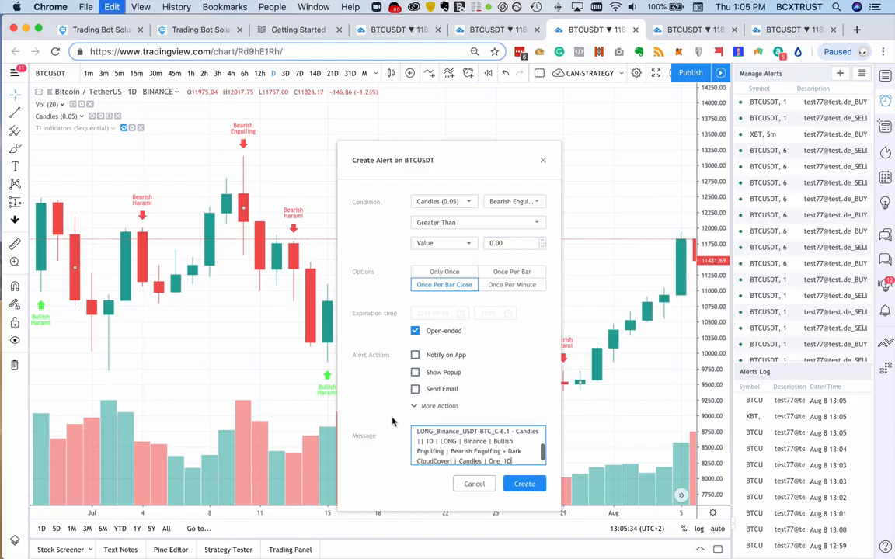
{"action": "left_click", "coordinate": [436, 407]}
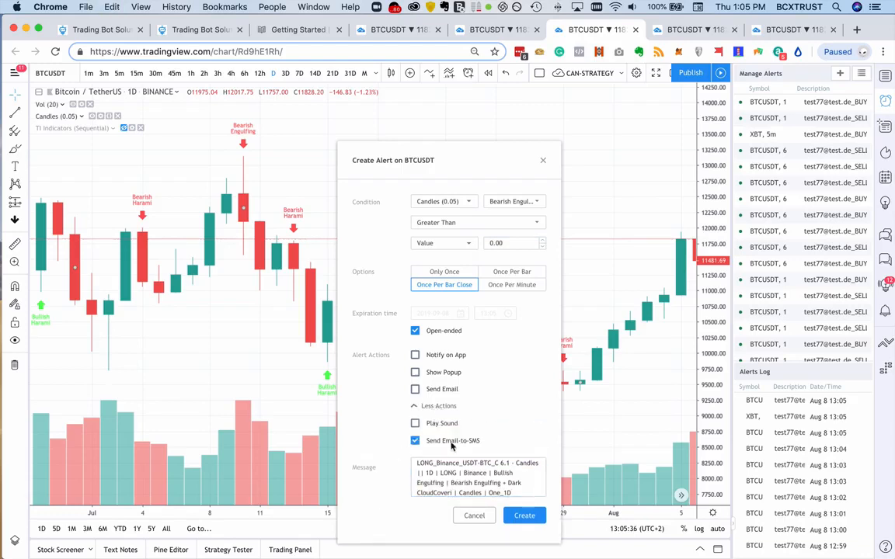
{"action": "left_click", "coordinate": [525, 516]}
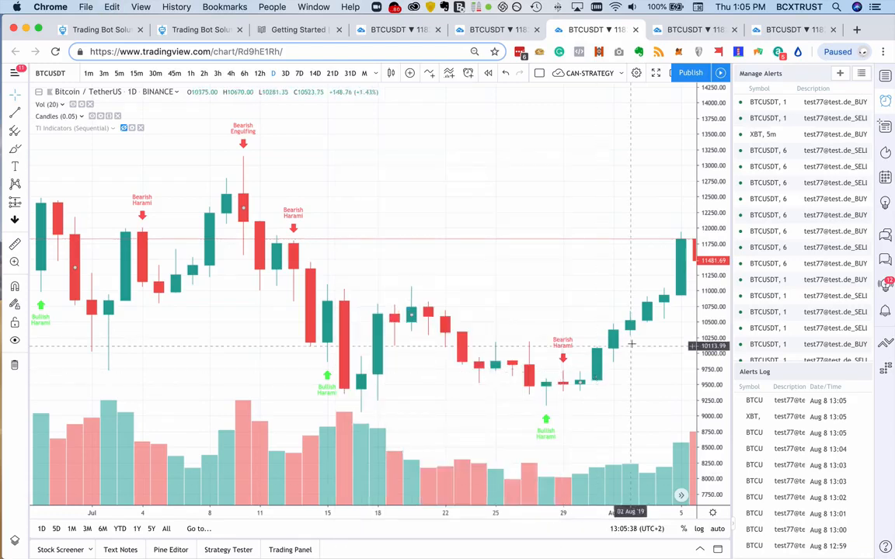
- Start a daily BTCUSDT alert on Candles (0.05) with Dark Cloud Cover and the condition Greater Than 0
{"action": "right_click", "coordinate": [601, 363]}
{"action": "left_click", "coordinate": [622, 356]}
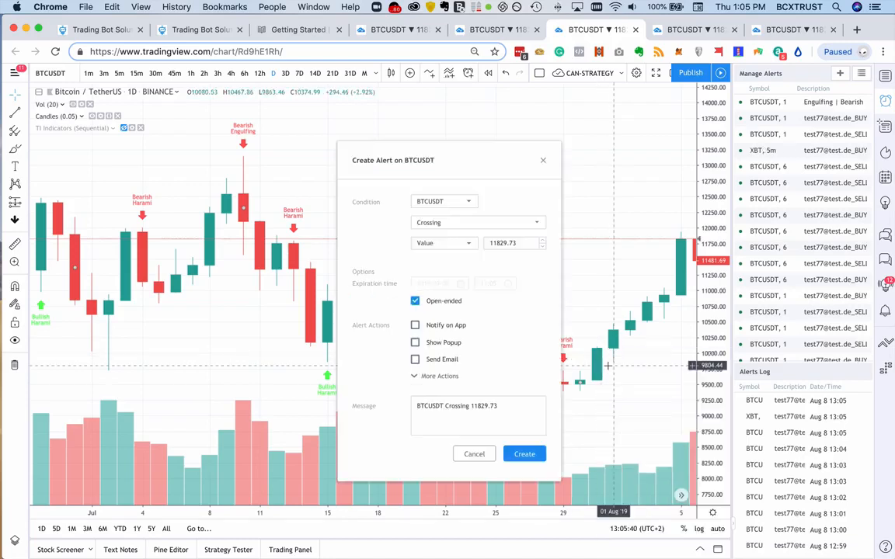
{"action": "left_click", "coordinate": [455, 202]}
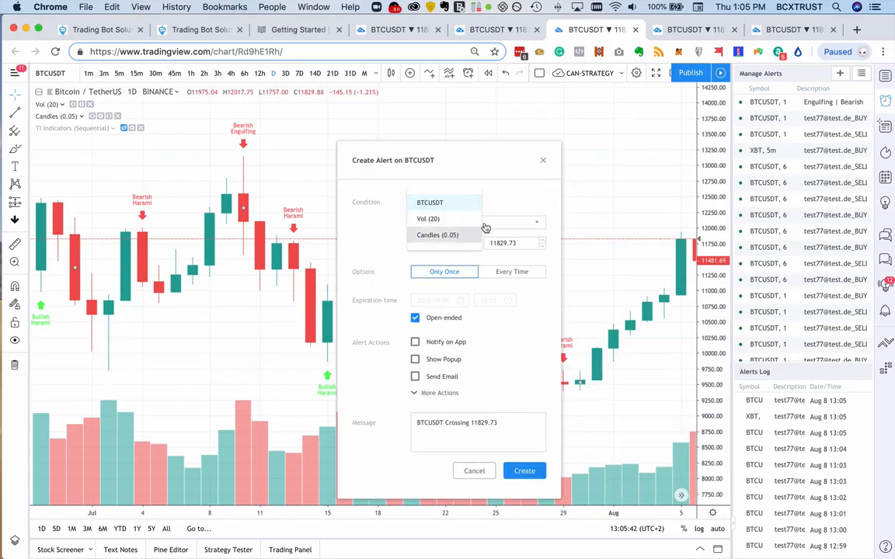
{"action": "left_click", "coordinate": [453, 236]}
{"action": "left_click", "coordinate": [495, 202]}
{"action": "left_click", "coordinate": [515, 446]}
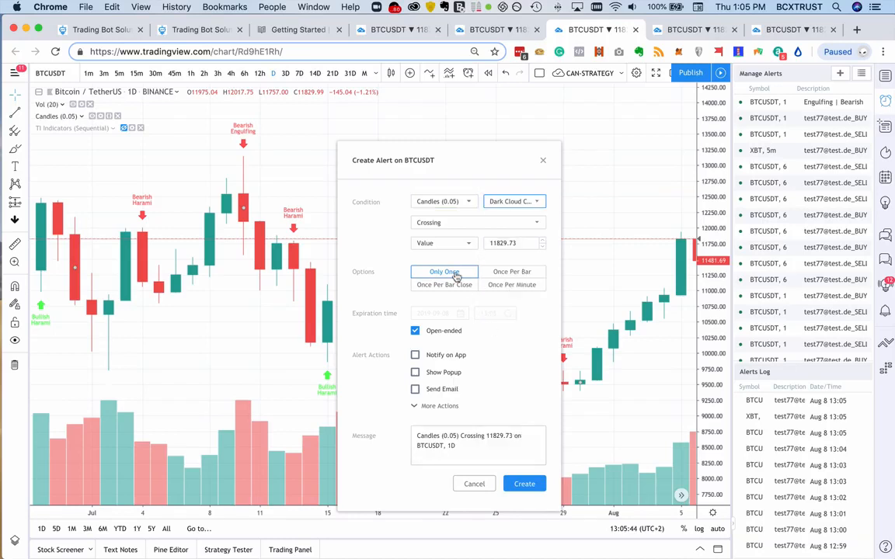
{"action": "left_click", "coordinate": [427, 223]}
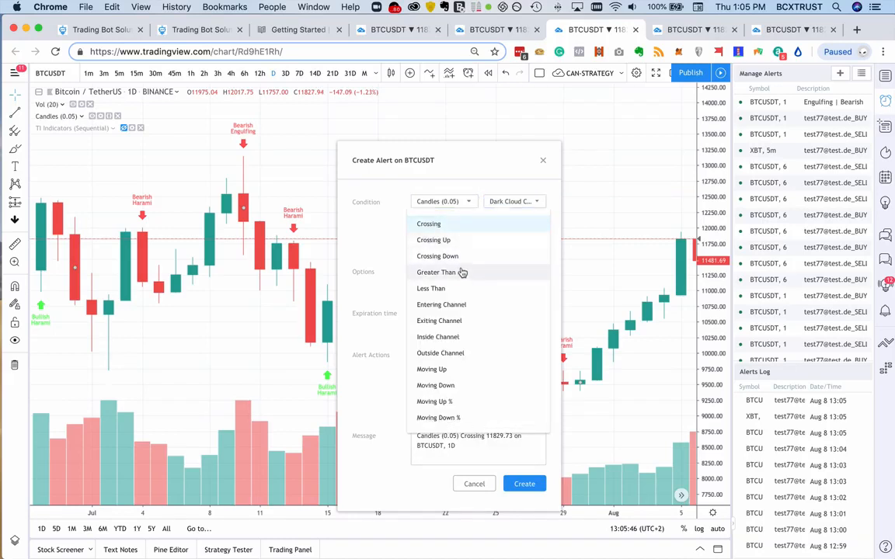
{"action": "left_click", "coordinate": [466, 272]}
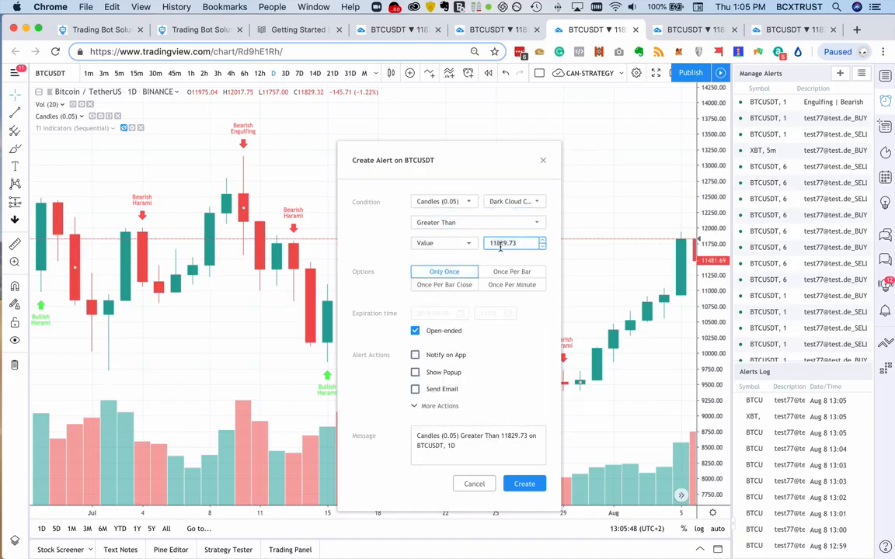
- Check that Send Email-to-SMS is enabled, replace the Dark Cloud Cover alert's message with the copied Close Long text and create the alert
{"action": "left_click", "coordinate": [444, 409]}
{"action": "left_click", "coordinate": [466, 470]}
{"action": "key", "text": "ctrl+a"}
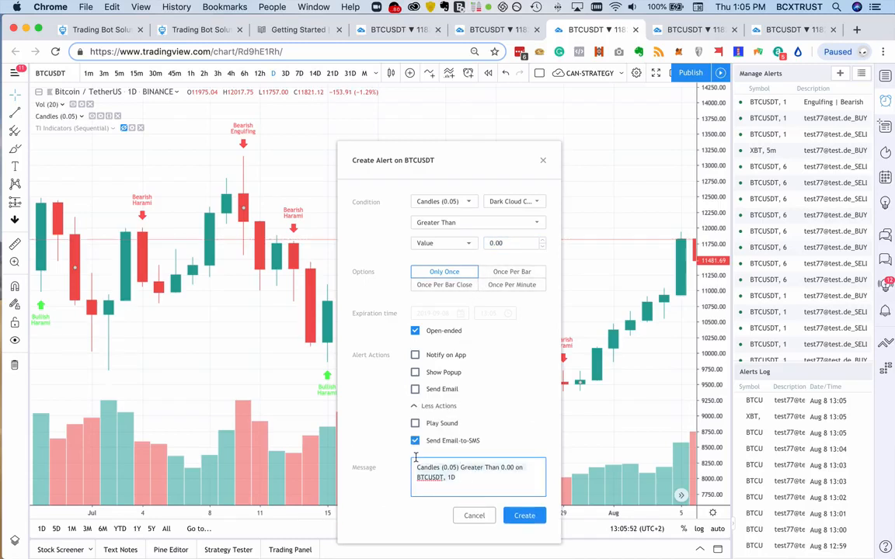
{"action": "type", "text": "LONG_Binance_USDT-BTC_C 6.1 - Candles || 1D | LONG | Binance | Bullish Engulfing | Bearish Engulfing + Dark CloudCover | Candles | One_1D"}
{"action": "left_click", "coordinate": [533, 520]}
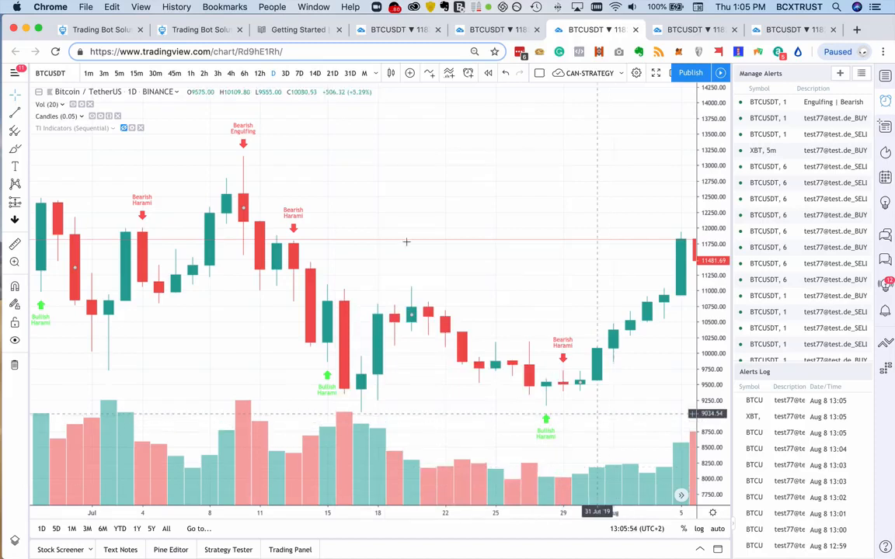
- Return to the TradingBot Solutions form and create and start the C 6.1 - Candles bot
{"action": "left_click", "coordinate": [208, 31]}
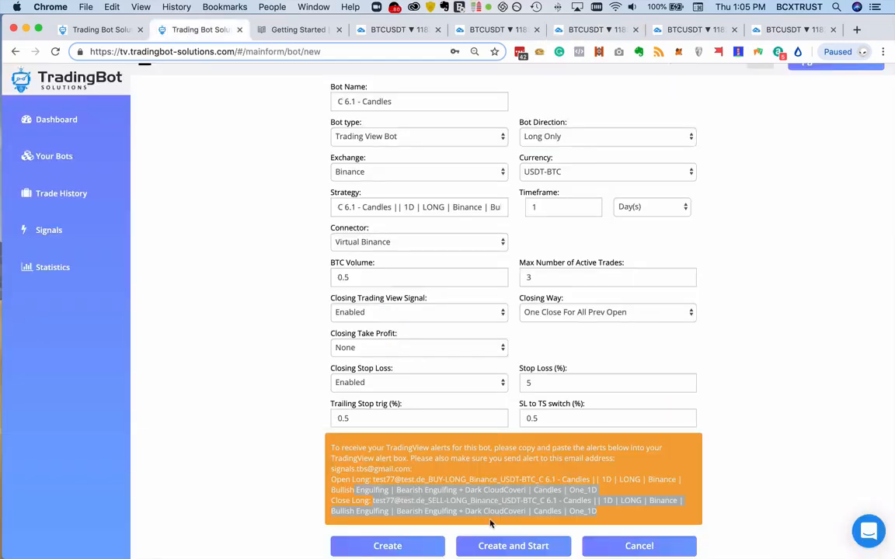
{"action": "left_click", "coordinate": [505, 542]}
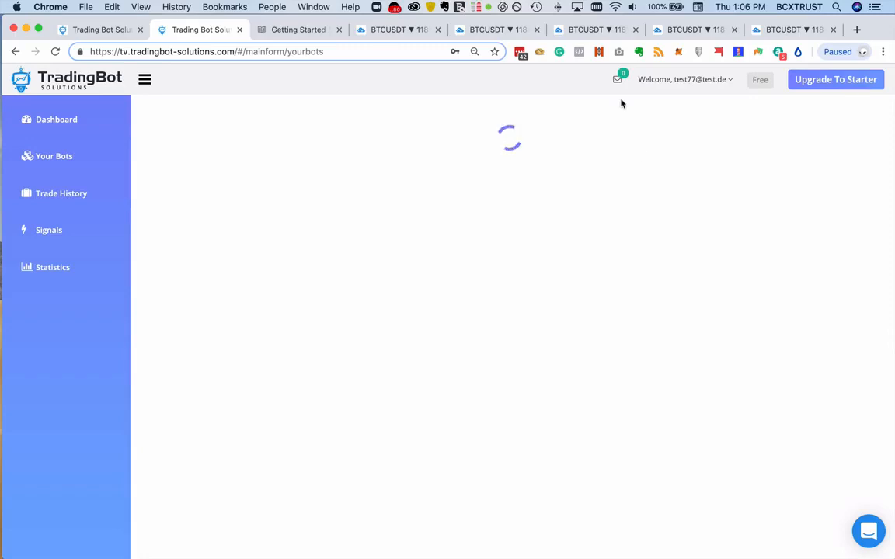
- Examine the Fibonacci levels (50, 100) bands and price moves on the one-minute BTCUSDT chart of the TBS-Fibonacci layout
{"action": "left_click", "coordinate": [674, 31]}
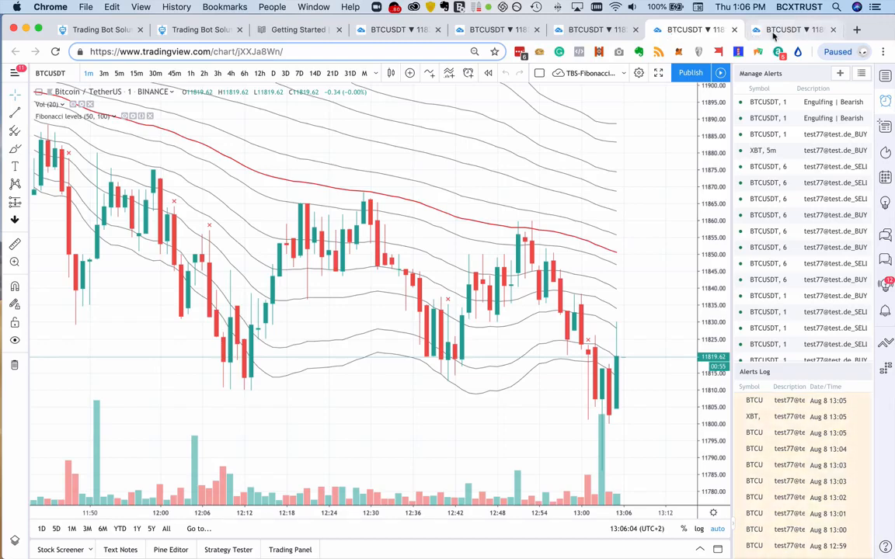
{"action": "left_click", "coordinate": [773, 33]}
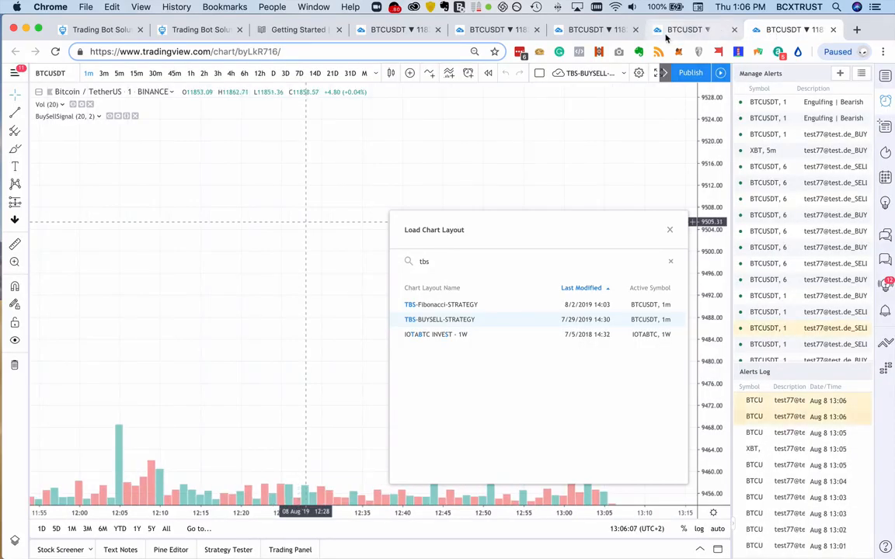
{"action": "left_click", "coordinate": [680, 31]}
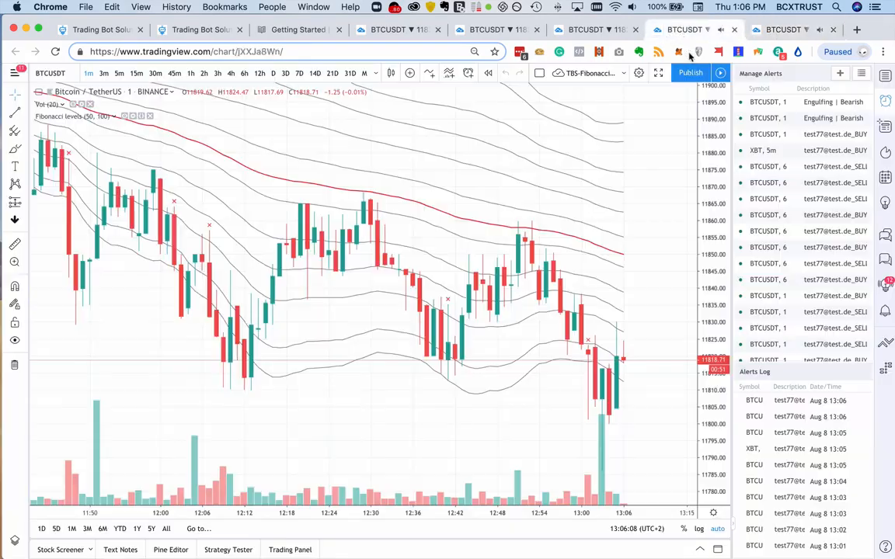
{"action": "left_click_drag", "start_coordinate": [715, 195], "coordinate": [712, 352]}
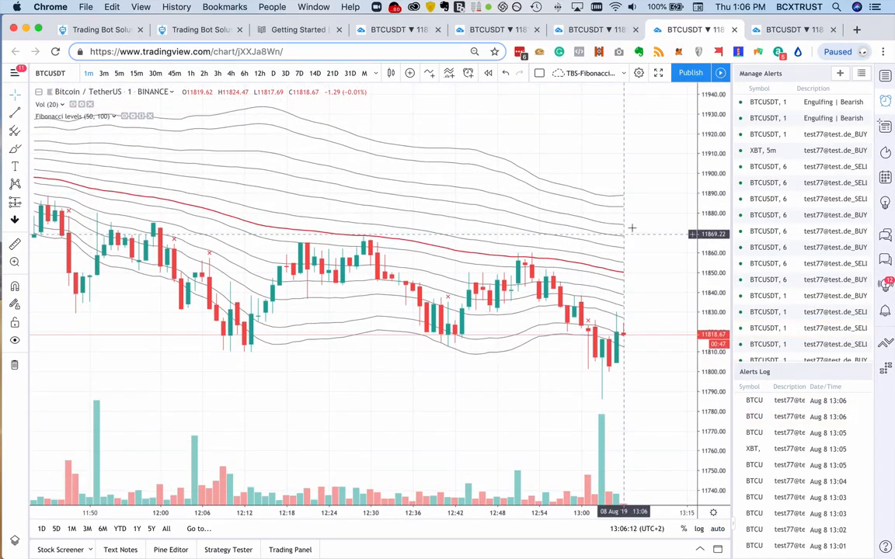
{"action": "scroll", "coordinate": [638, 221], "scroll_direction": "down", "scroll_amount": 5}
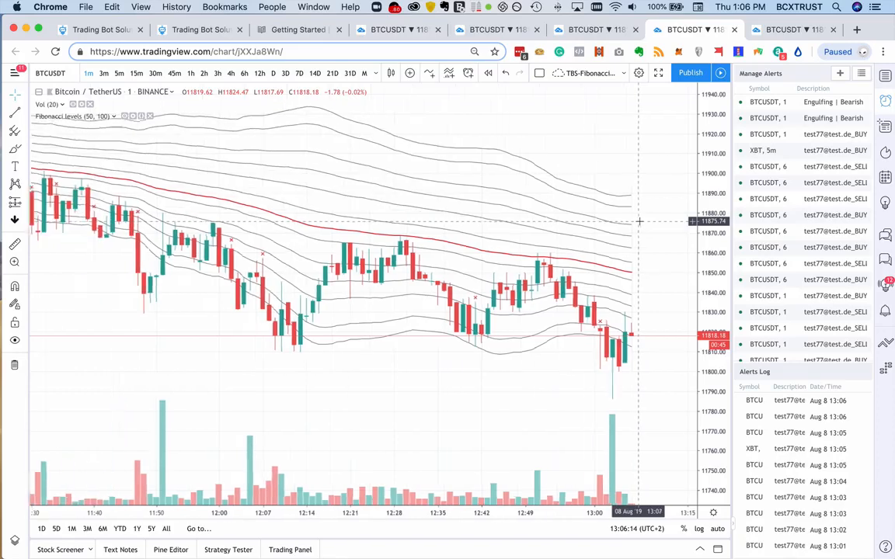
{"action": "scroll", "coordinate": [640, 221], "scroll_direction": "down", "scroll_amount": 1}
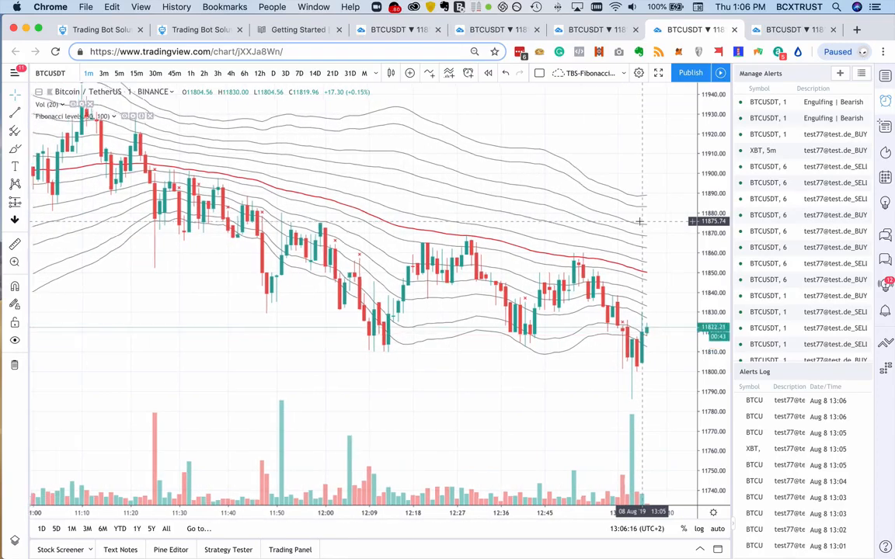
{"action": "scroll", "coordinate": [640, 222], "scroll_direction": "left", "scroll_amount": 1}
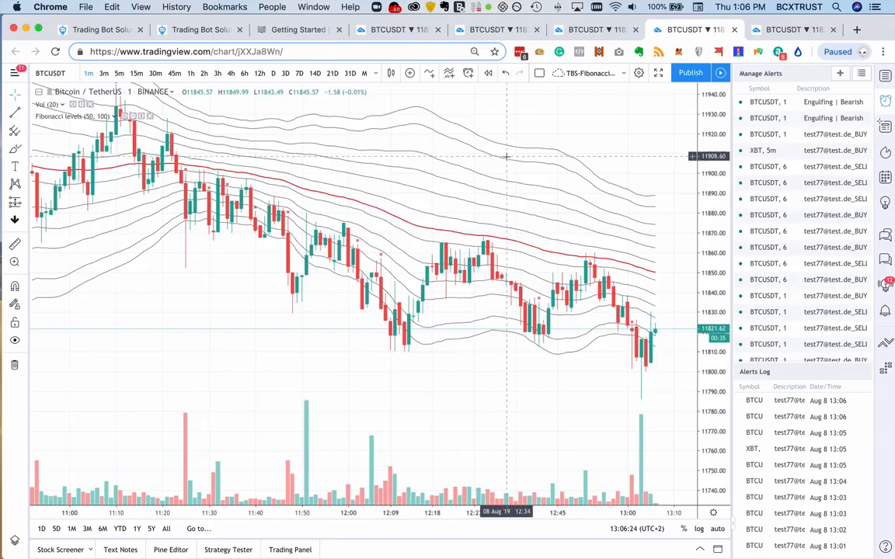
{"action": "scroll", "coordinate": [506, 194], "scroll_direction": "down", "scroll_amount": 5}
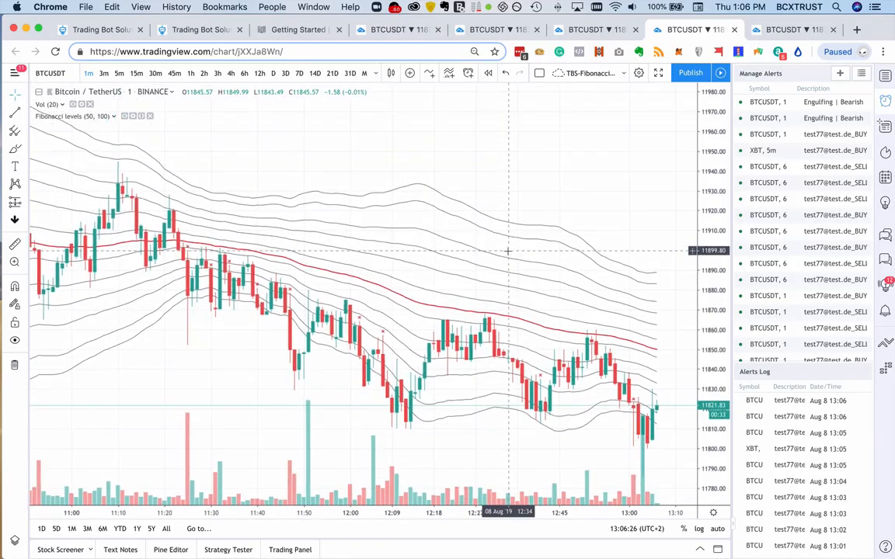
{"action": "scroll", "coordinate": [508, 255], "scroll_direction": "down", "scroll_amount": 2}
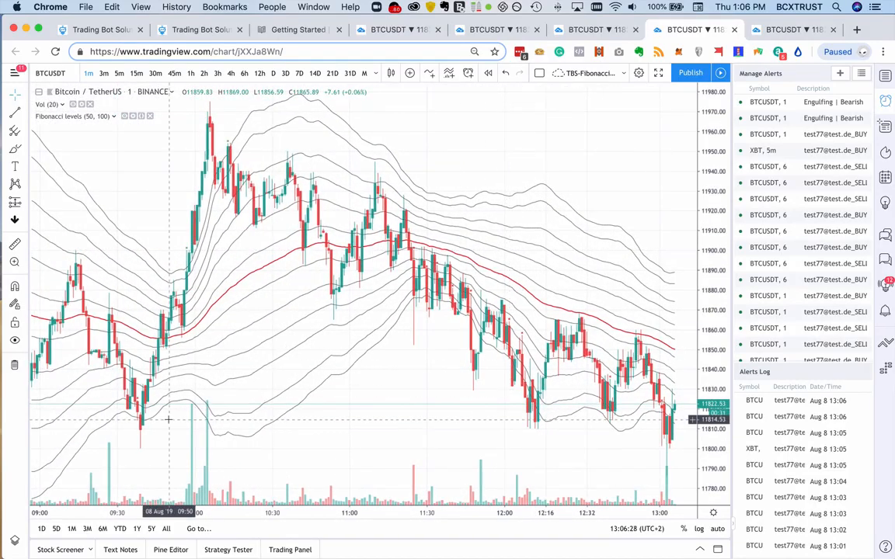
{"action": "scroll", "coordinate": [365, 362], "scroll_direction": "left", "scroll_amount": 8}
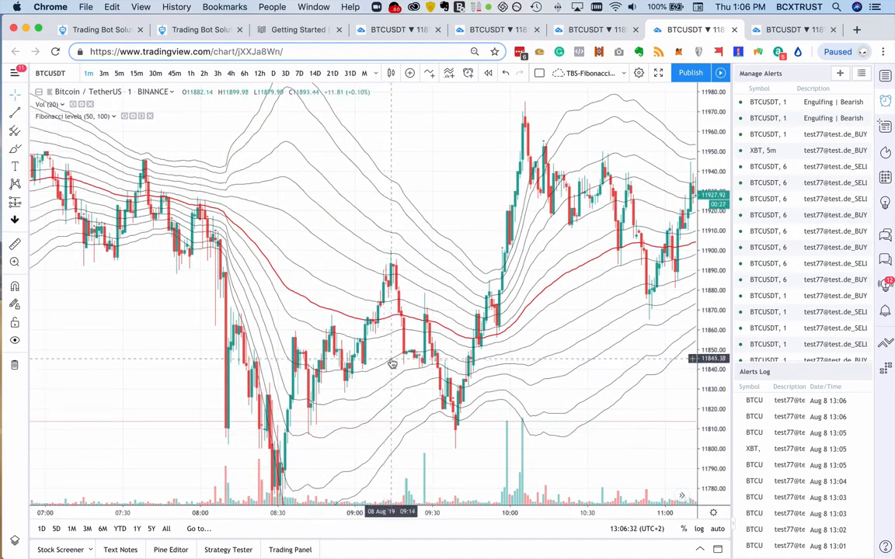
{"action": "left_click_drag", "start_coordinate": [707, 327], "coordinate": [708, 353]}
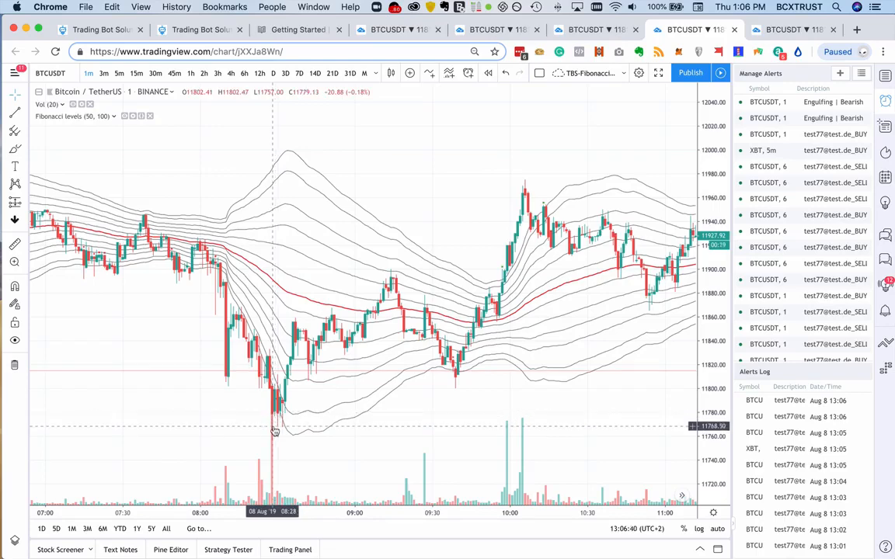
{"action": "scroll", "coordinate": [314, 417], "scroll_direction": "right", "scroll_amount": 5}
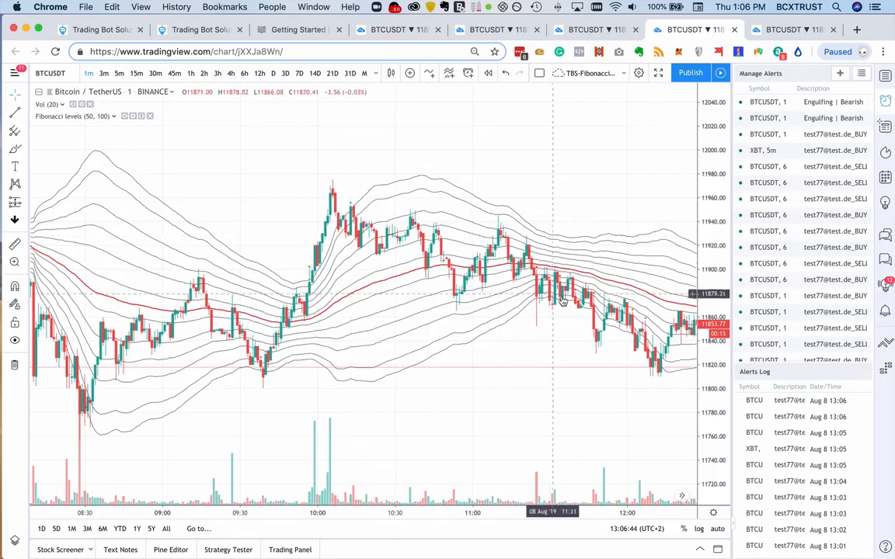
{"action": "scroll", "coordinate": [665, 375], "scroll_direction": "right", "scroll_amount": 5}
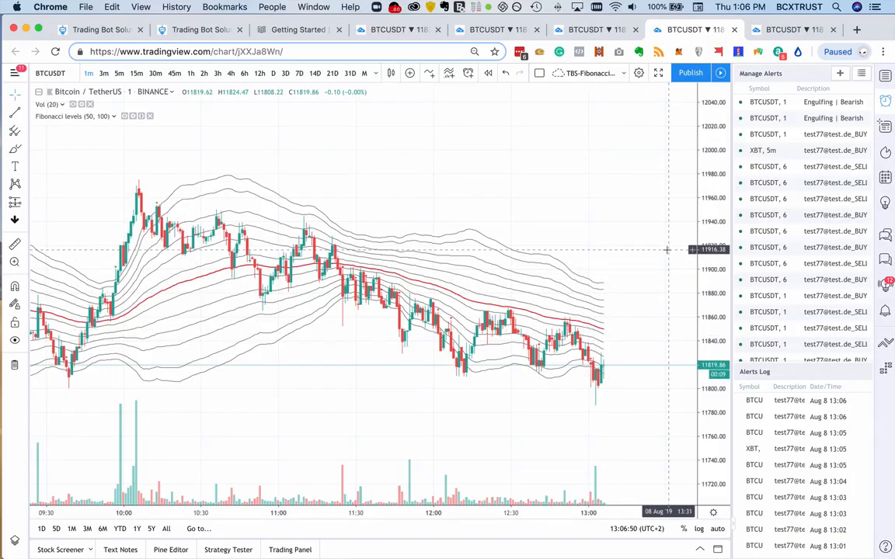
{"action": "right_click", "coordinate": [588, 282]}
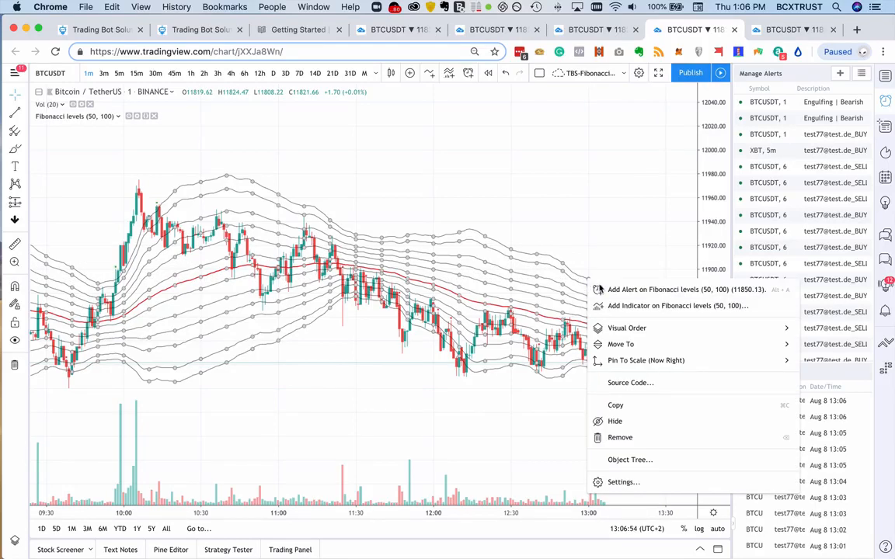
{"action": "left_click", "coordinate": [663, 290]}
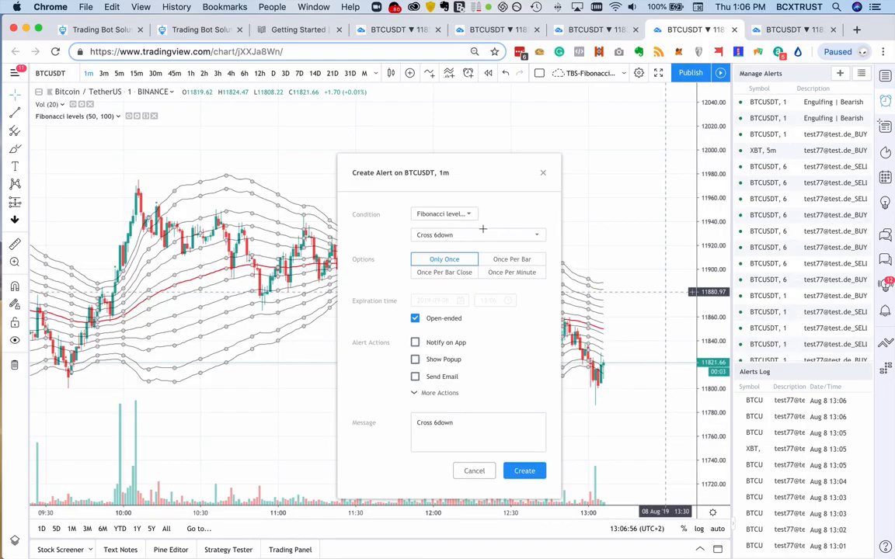
{"action": "left_click", "coordinate": [438, 213]}
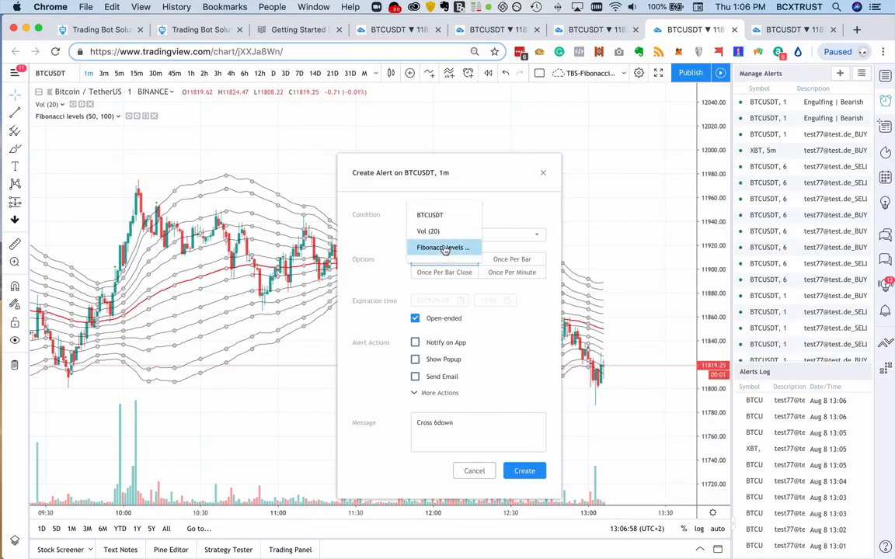
{"action": "left_click", "coordinate": [443, 247]}
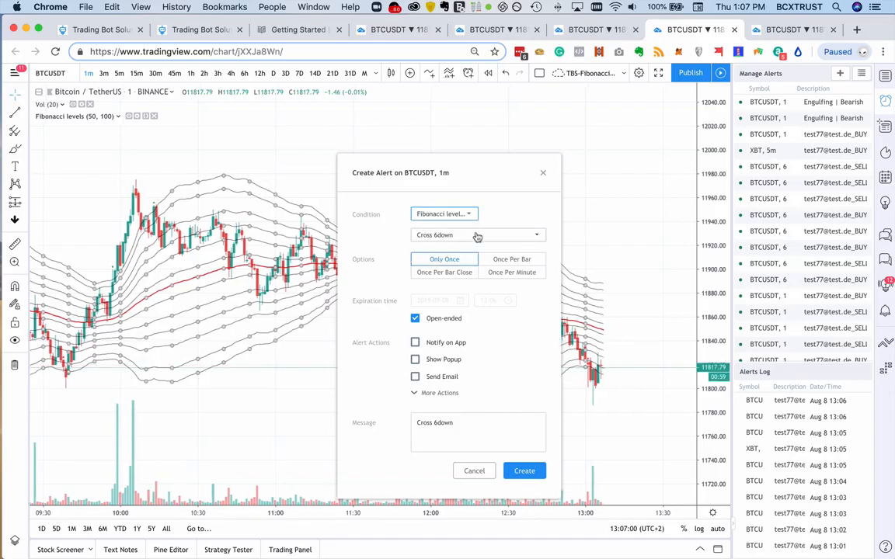
{"action": "scroll", "coordinate": [618, 272], "scroll_direction": "up", "scroll_amount": 5}
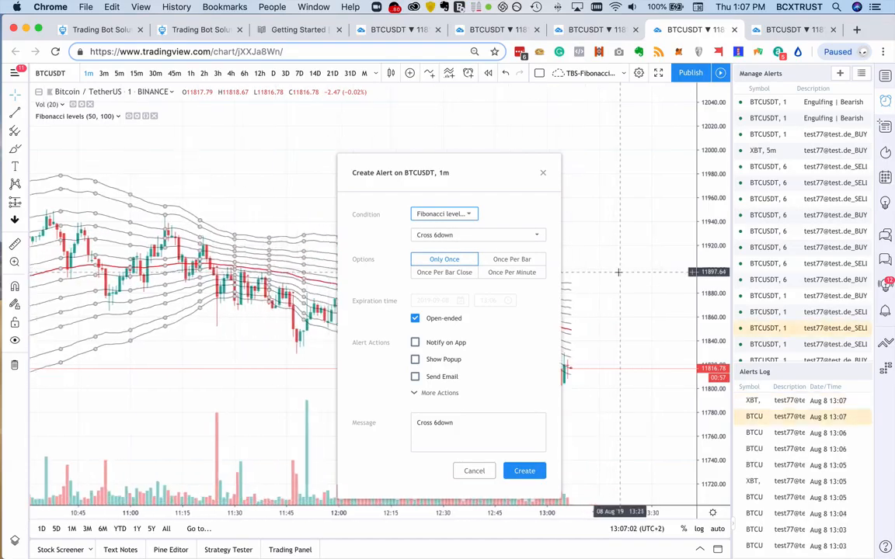
{"action": "scroll", "coordinate": [619, 272], "scroll_direction": "up", "scroll_amount": 5}
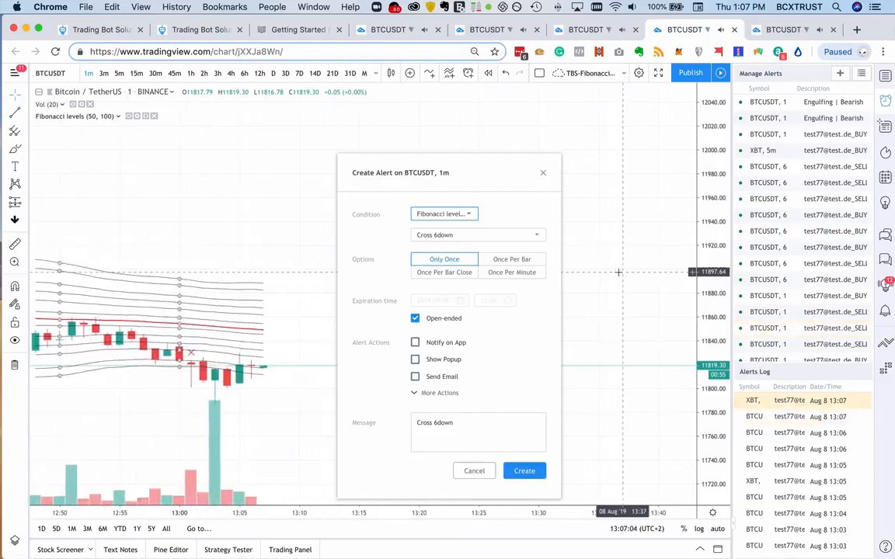
{"action": "left_click_drag", "start_coordinate": [705, 422], "coordinate": [717, 158]}
{"action": "left_click_drag", "start_coordinate": [257, 274], "coordinate": [351, 162]}
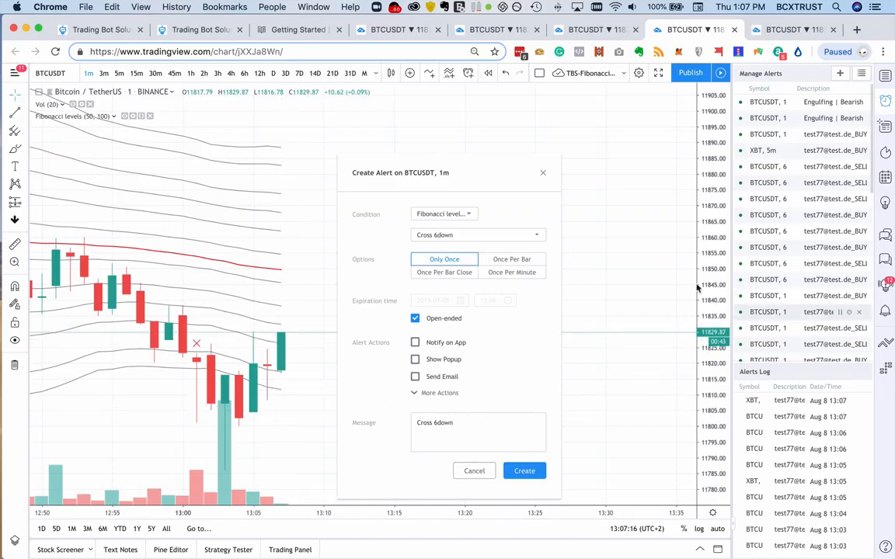
{"action": "left_click", "coordinate": [446, 271]}
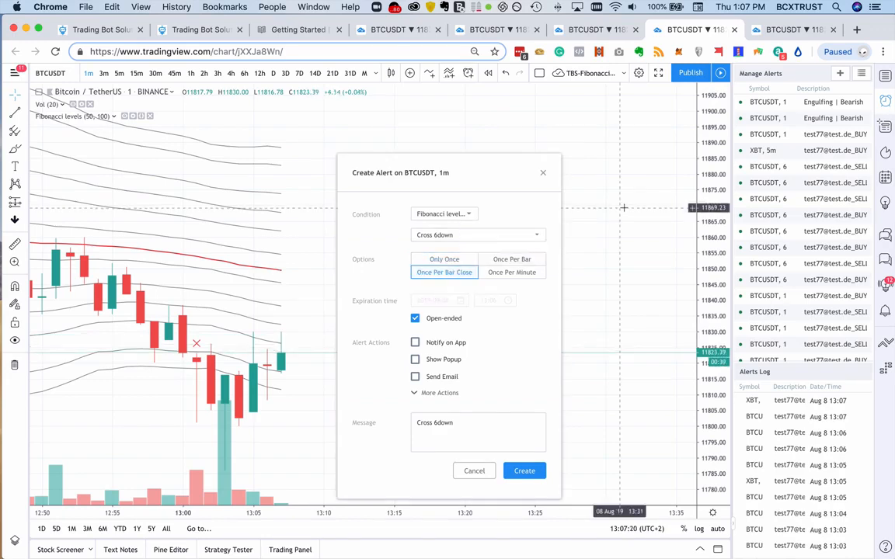
{"action": "left_click", "coordinate": [435, 394]}
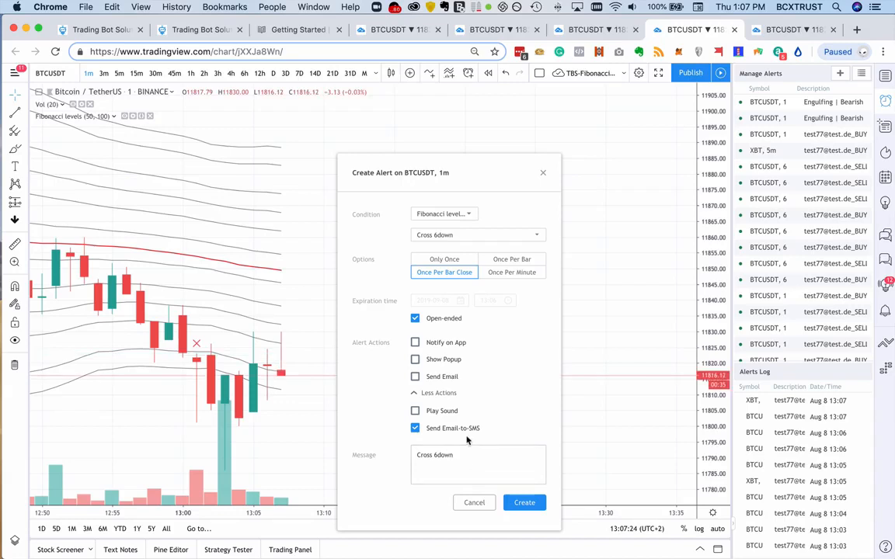
{"action": "left_click", "coordinate": [449, 456]}
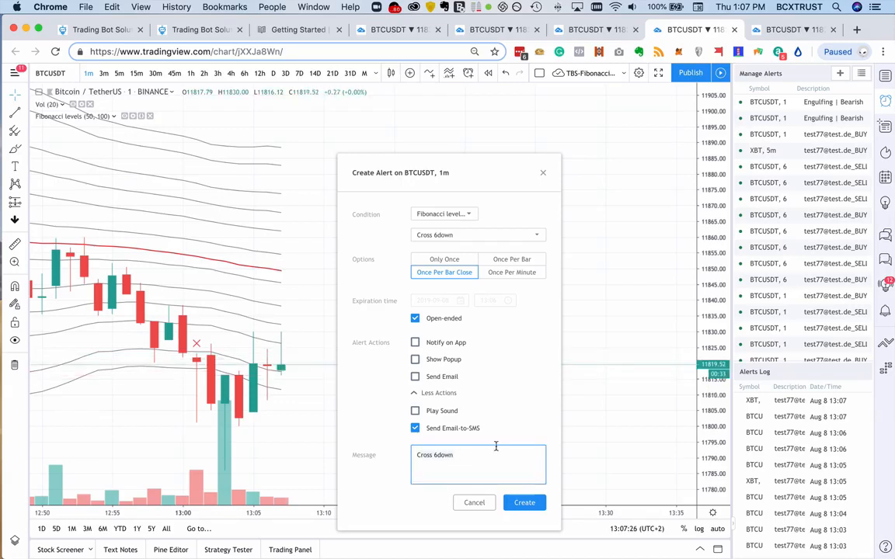
{"action": "left_click", "coordinate": [474, 503]}
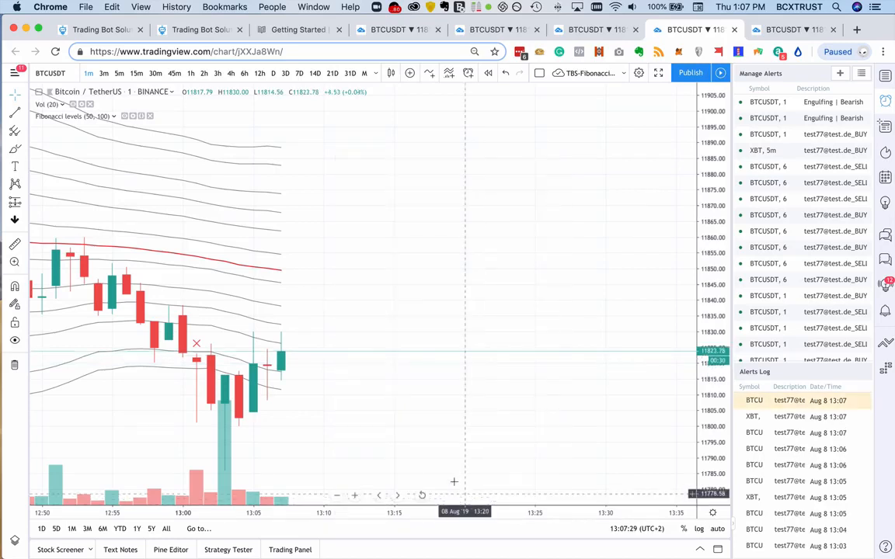
- Configure a one-minute BTCUSDT alert on Fibonacci levels with Cross 6up, Once Per Bar Close, and dismiss it without creating it
{"action": "right_click", "coordinate": [252, 150]}
{"action": "left_click", "coordinate": [290, 156]}
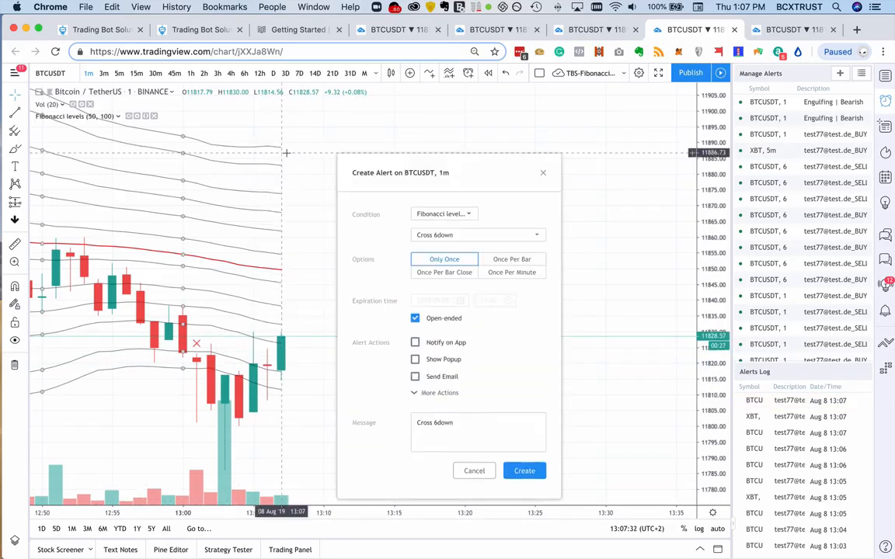
{"action": "left_click", "coordinate": [448, 215]}
{"action": "left_click", "coordinate": [446, 216]}
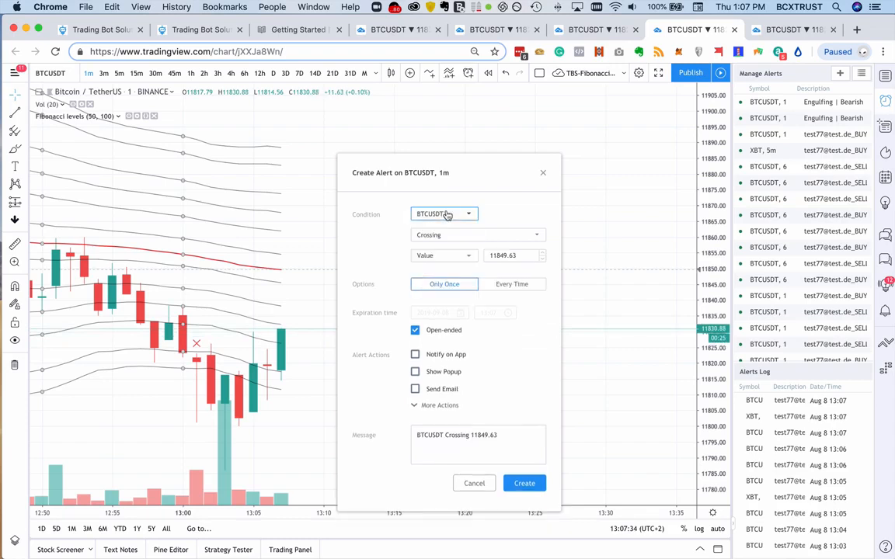
{"action": "left_click", "coordinate": [446, 217]}
{"action": "left_click", "coordinate": [443, 247]}
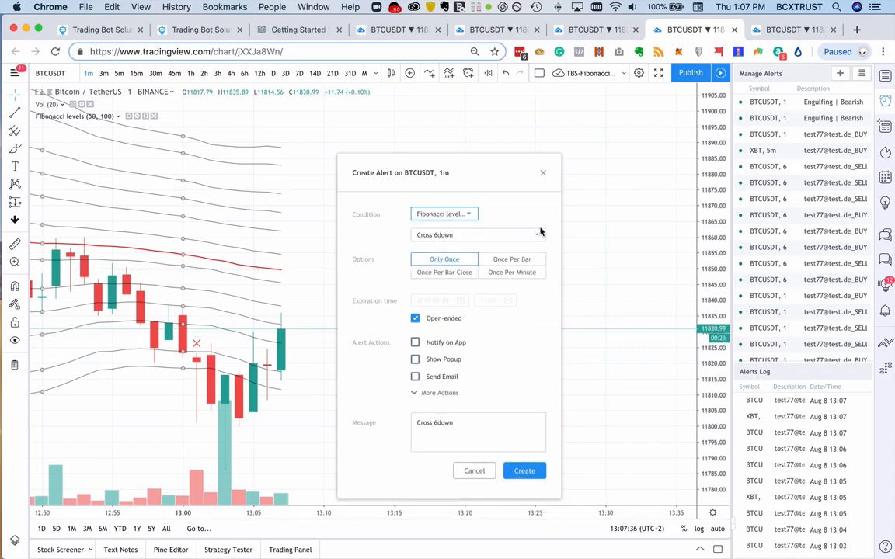
{"action": "left_click", "coordinate": [479, 235]}
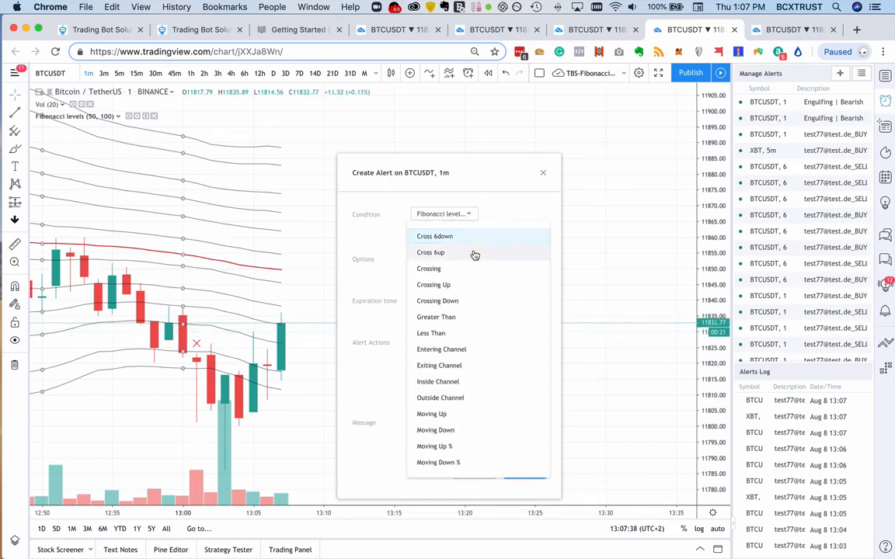
{"action": "left_click", "coordinate": [473, 253]}
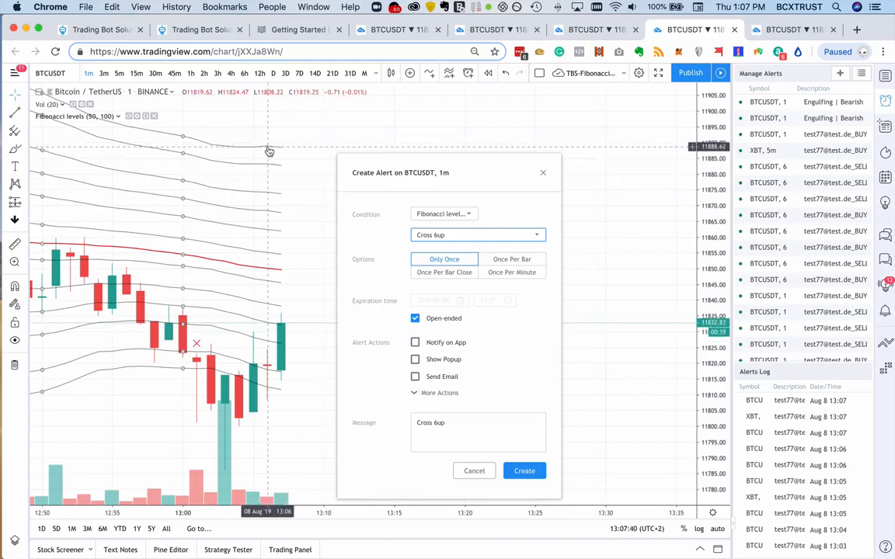
{"action": "left_click", "coordinate": [445, 272]}
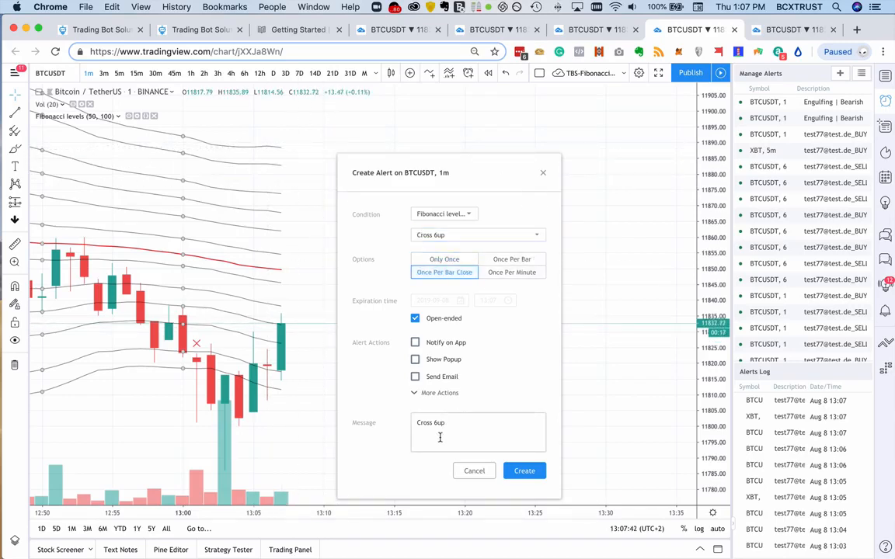
{"action": "left_click", "coordinate": [542, 174]}
- Examine recent candles on the Fibonacci chart and compare the BTCUSDT charts in the TD-STRATEGY, RSI-STRATEGY and CAN-STRATEGY layouts
{"action": "scroll", "coordinate": [545, 180], "scroll_direction": "left", "scroll_amount": 5}
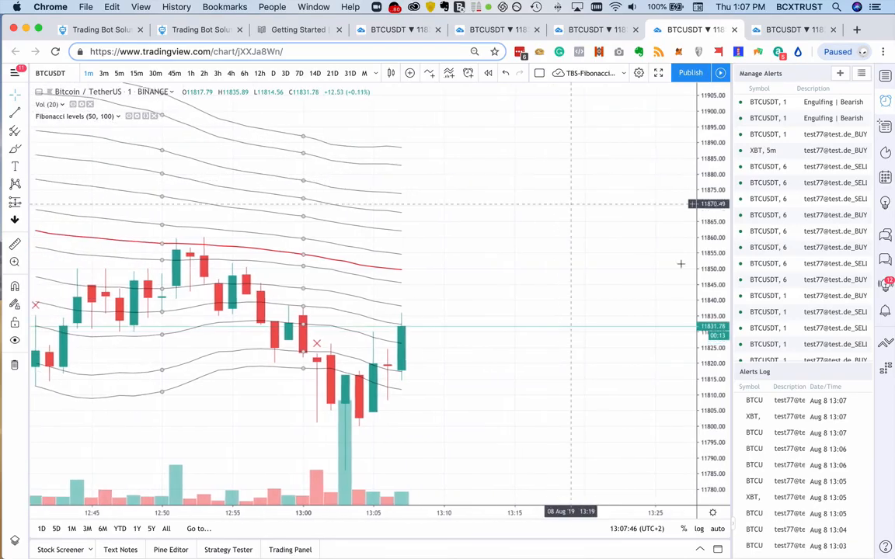
{"action": "scroll", "coordinate": [566, 258], "scroll_direction": "left", "scroll_amount": 5}
{"action": "scroll", "coordinate": [567, 257], "scroll_direction": "right", "scroll_amount": 4}
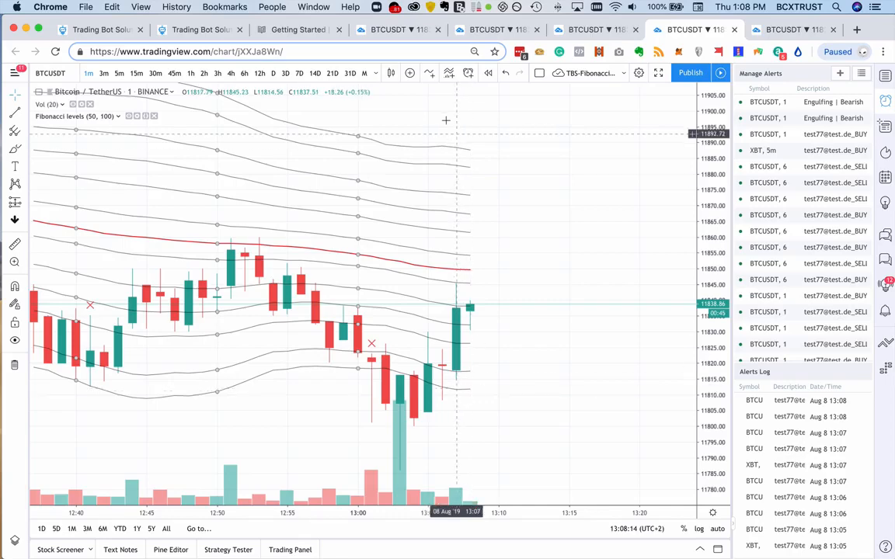
{"action": "left_click", "coordinate": [396, 30]}
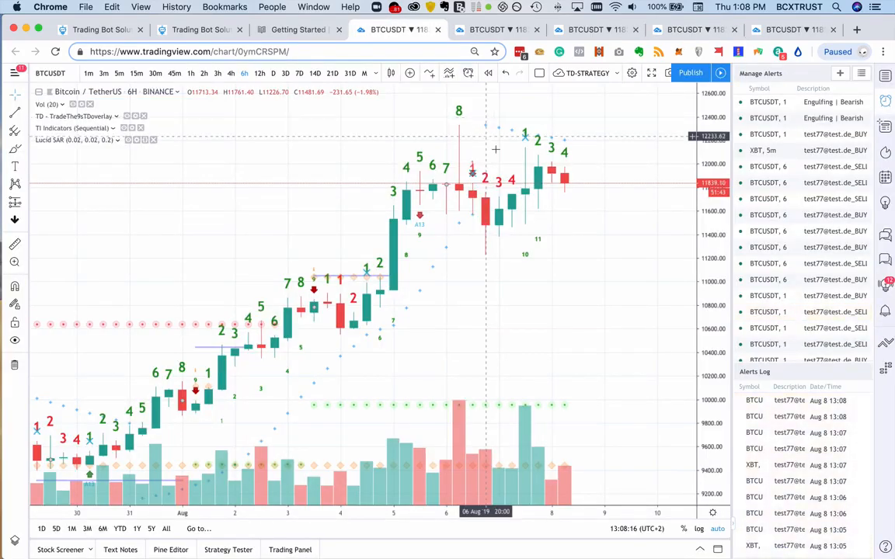
{"action": "left_click", "coordinate": [479, 29]}
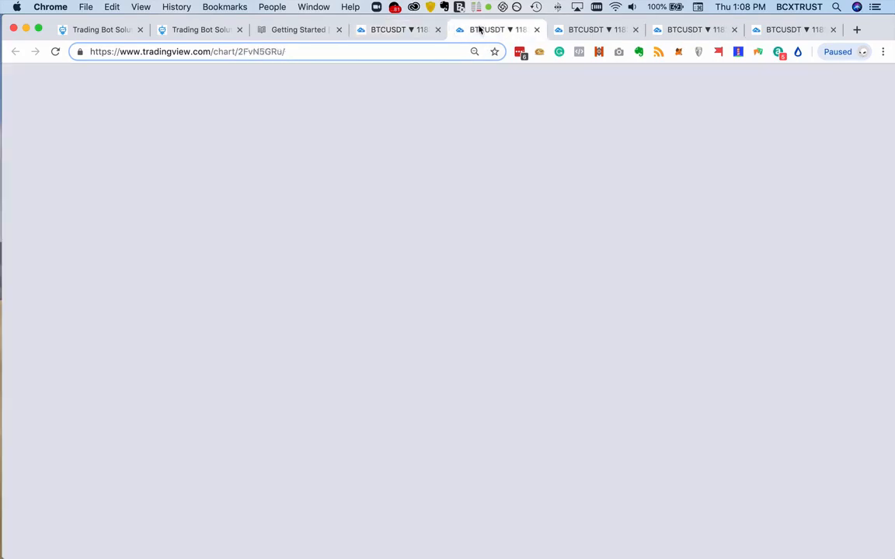
{"action": "scroll", "coordinate": [582, 473], "scroll_direction": "right", "scroll_amount": 5}
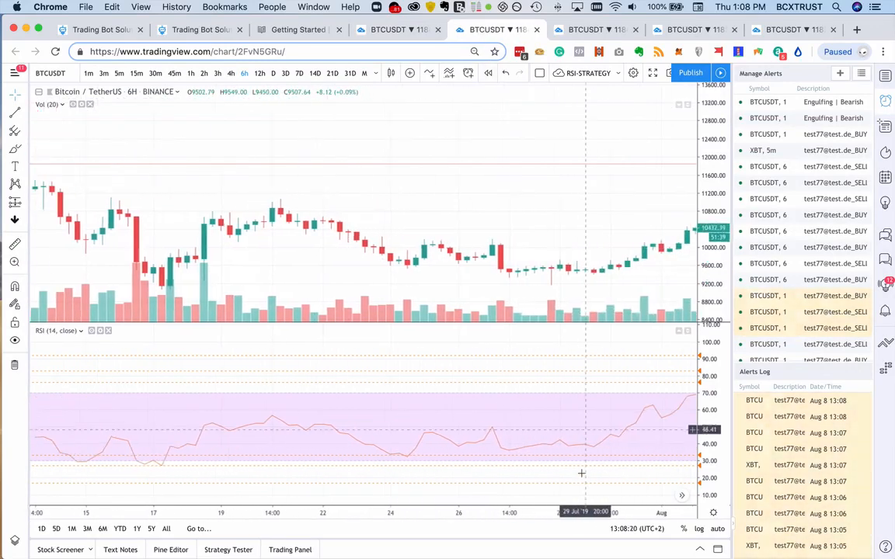
{"action": "left_click", "coordinate": [590, 29]}
{"action": "scroll", "coordinate": [612, 153], "scroll_direction": "right", "scroll_amount": 3}
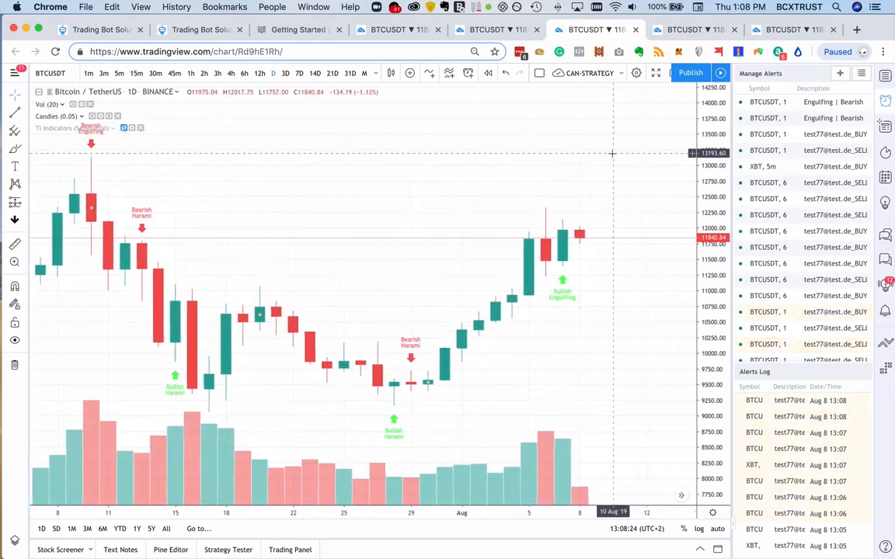
{"action": "scroll", "coordinate": [613, 153], "scroll_direction": "right", "scroll_amount": 1}
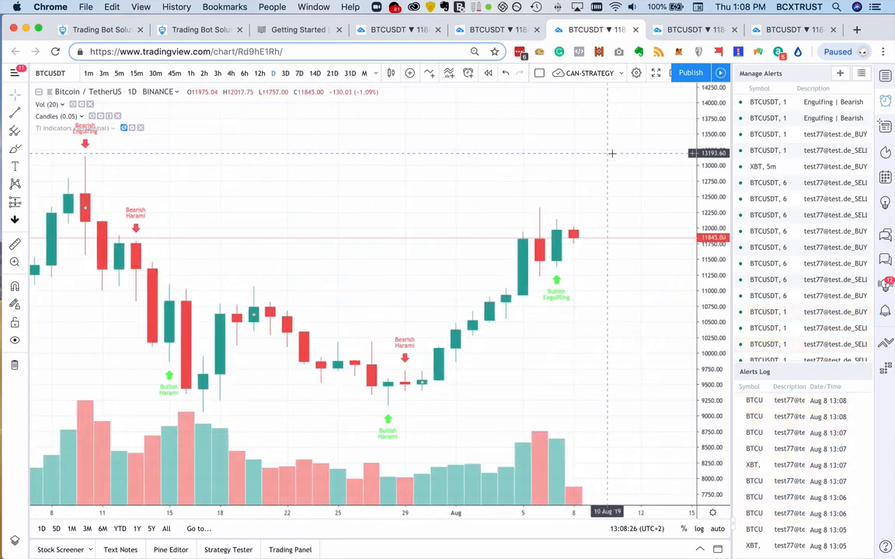
- Return to the TBS-Fibonacci chart and stretch its price scale to examine the latest candles against the Fibonacci levels
{"action": "left_click", "coordinate": [684, 31]}
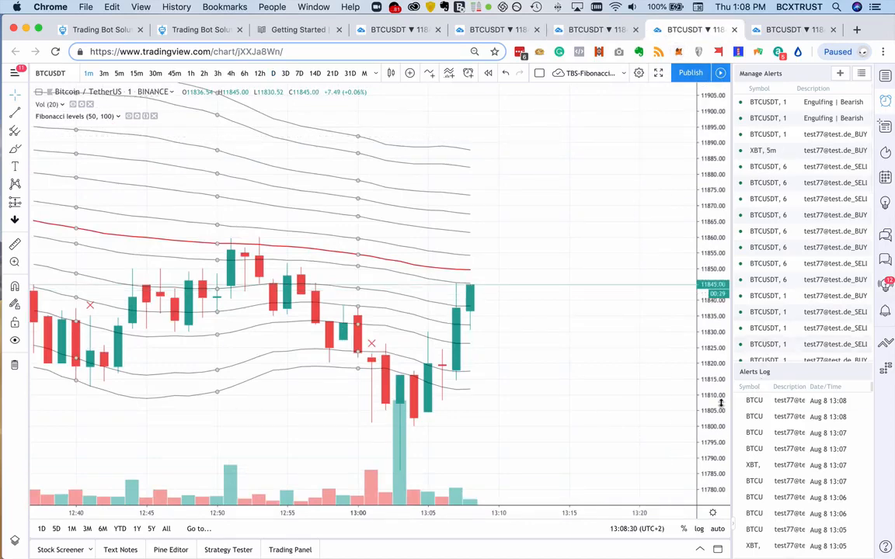
{"action": "left_click_drag", "start_coordinate": [721, 404], "coordinate": [720, 359]}
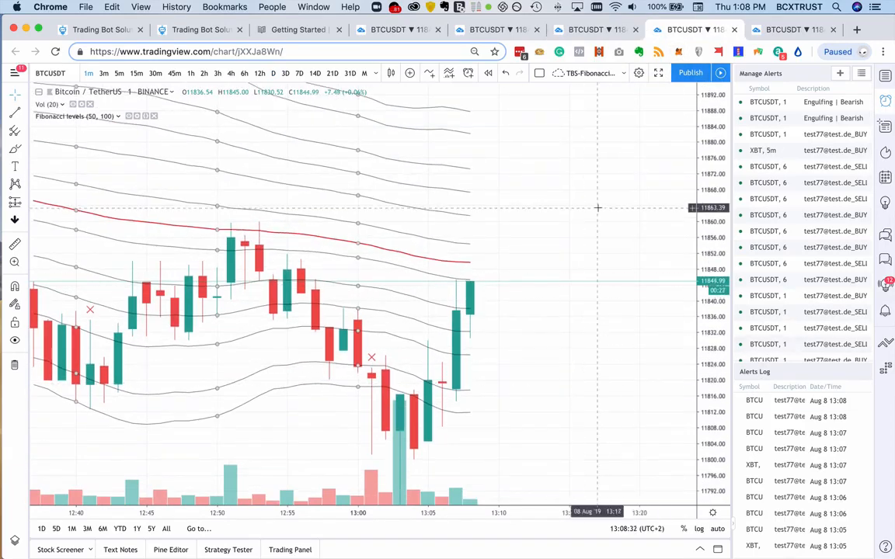
{"action": "left_click_drag", "start_coordinate": [599, 209], "coordinate": [599, 219]}
{"action": "scroll", "coordinate": [598, 218], "scroll_direction": "down", "scroll_amount": 1}
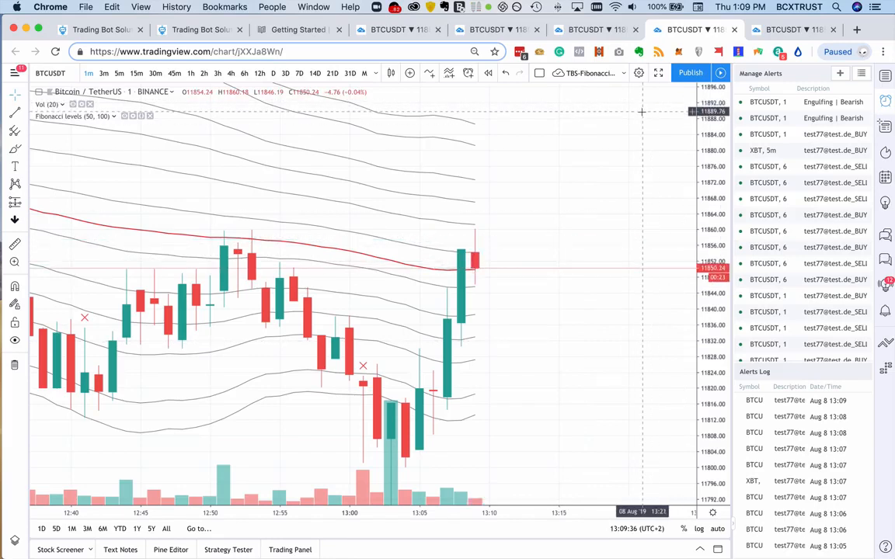
{"action": "scroll", "coordinate": [642, 352], "scroll_direction": "down", "scroll_amount": 1}
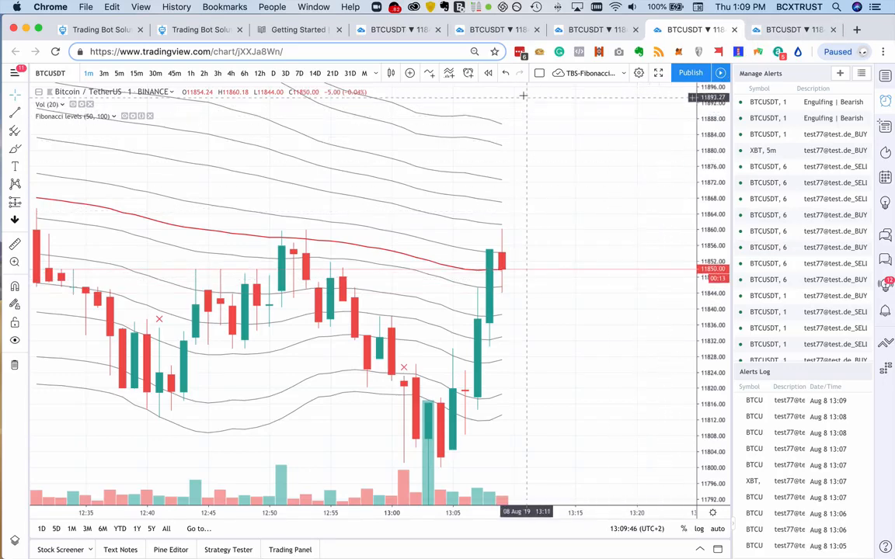
- Switch to TradingBot Solutions and review the Trading Bots list and the received signals with their statuses
{"action": "left_click", "coordinate": [196, 30]}
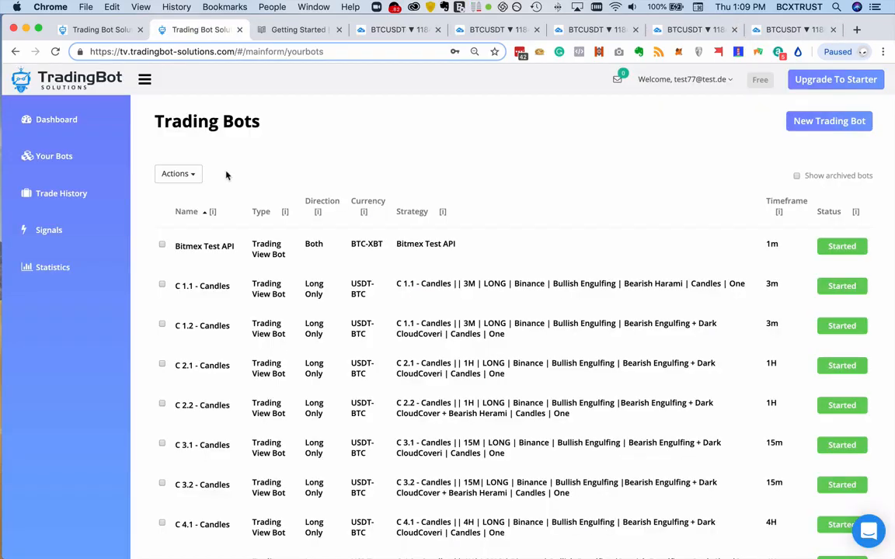
{"action": "scroll", "coordinate": [505, 234], "scroll_direction": "down", "scroll_amount": 10}
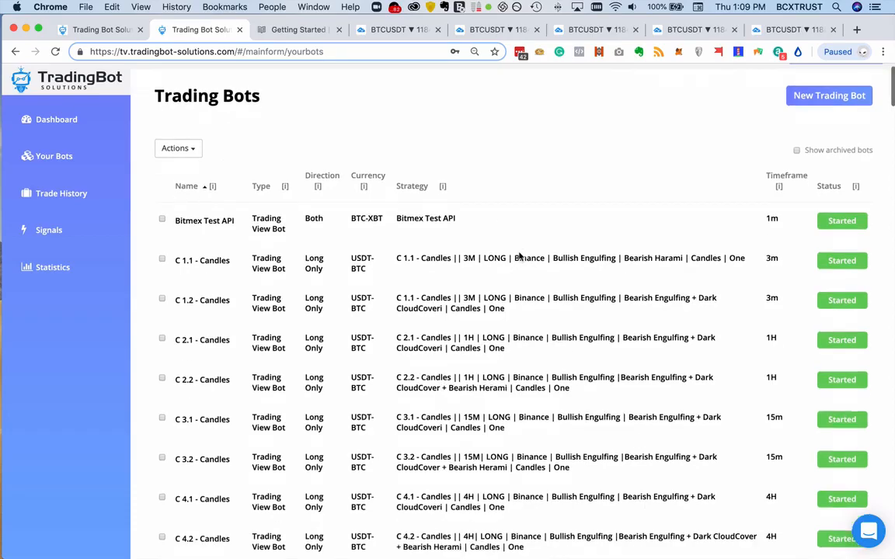
{"action": "scroll", "coordinate": [850, 332], "scroll_direction": "up", "scroll_amount": 9}
{"action": "scroll", "coordinate": [850, 331], "scroll_direction": "up", "scroll_amount": 2}
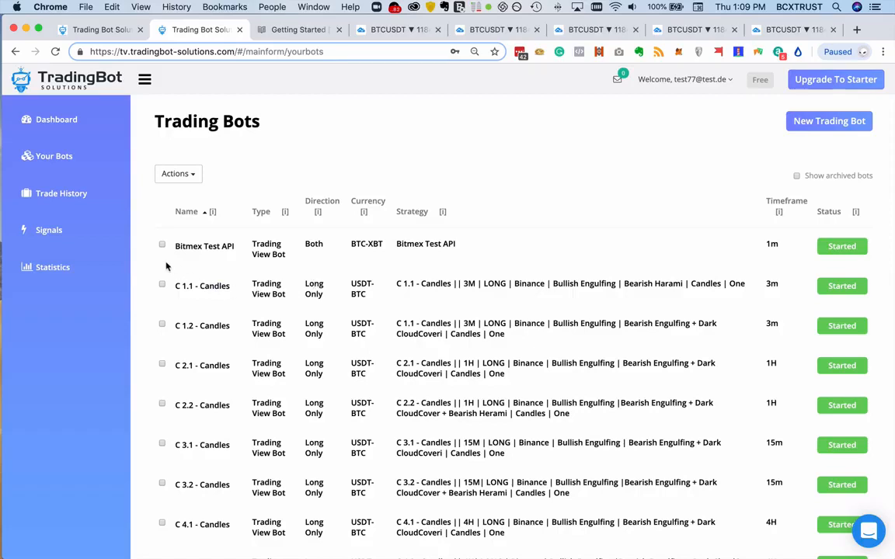
{"action": "left_click", "coordinate": [54, 231]}
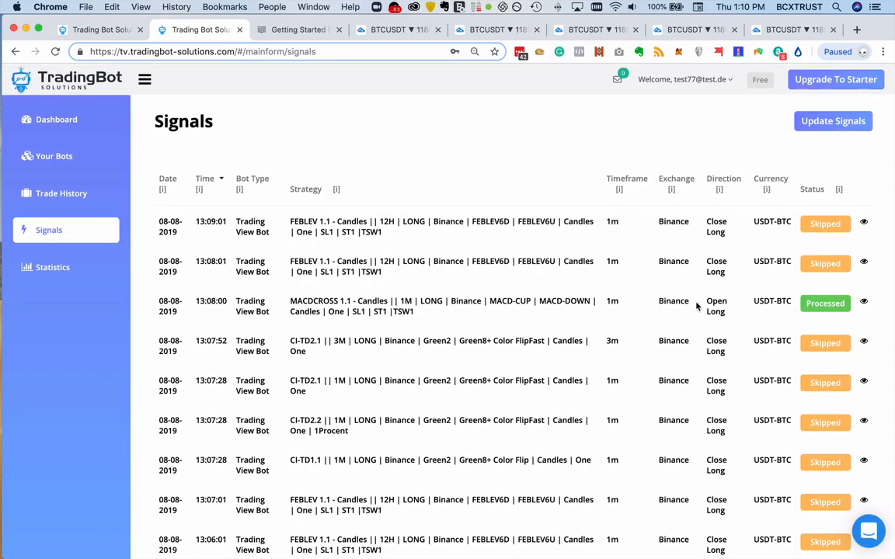
- Open the Trade History and review the active trades with their results and total profit and loss
{"action": "left_click", "coordinate": [98, 196]}
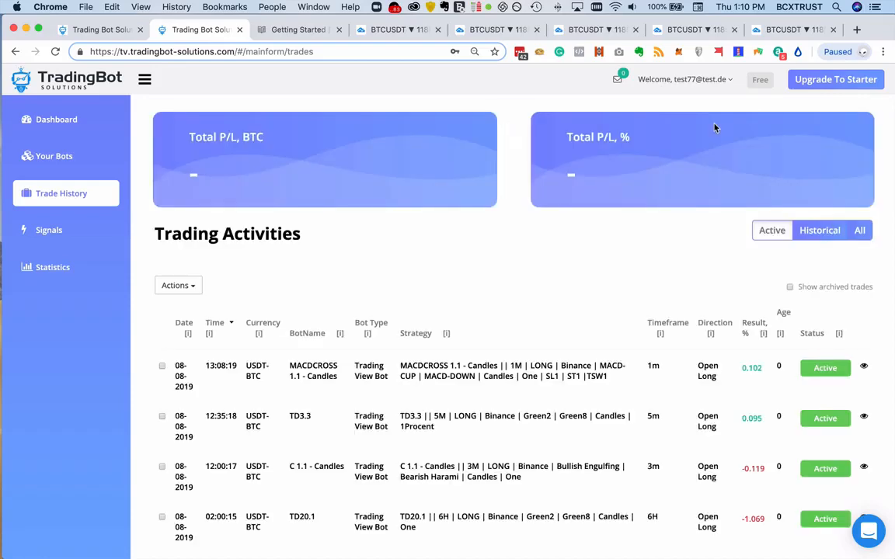
{"action": "scroll", "coordinate": [783, 124], "scroll_direction": "down", "scroll_amount": 3}
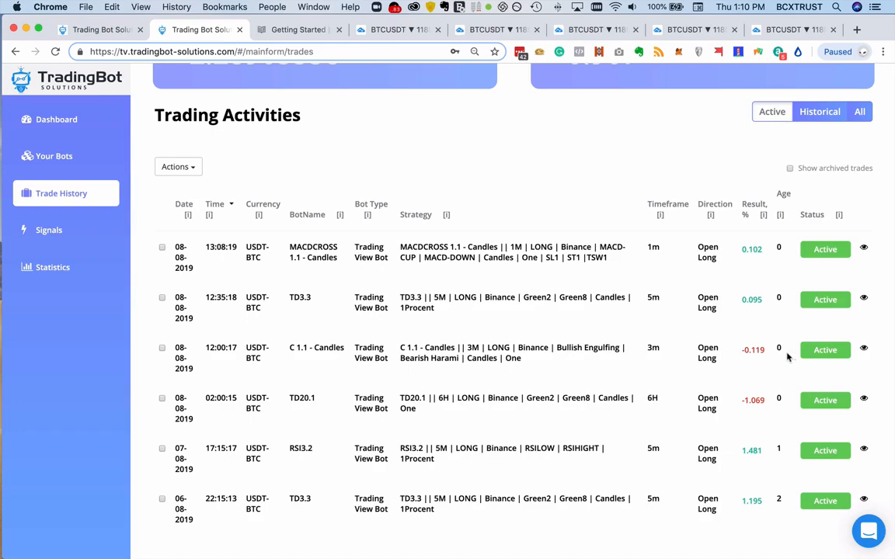
{"action": "scroll", "coordinate": [781, 356], "scroll_direction": "up", "scroll_amount": 3}
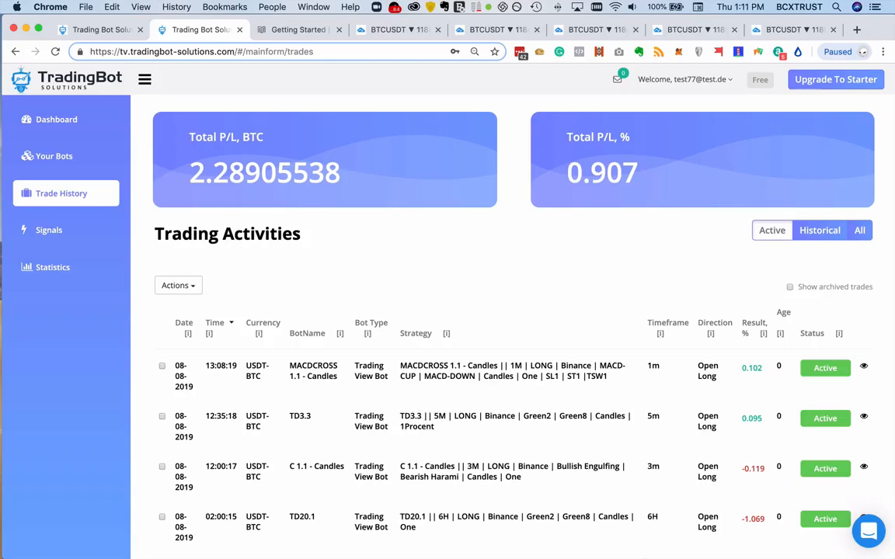
- Switch to the Chrome window named Trading Bot Solutions - Signals
{"action": "mouse_move", "coordinate": [447, 558]}
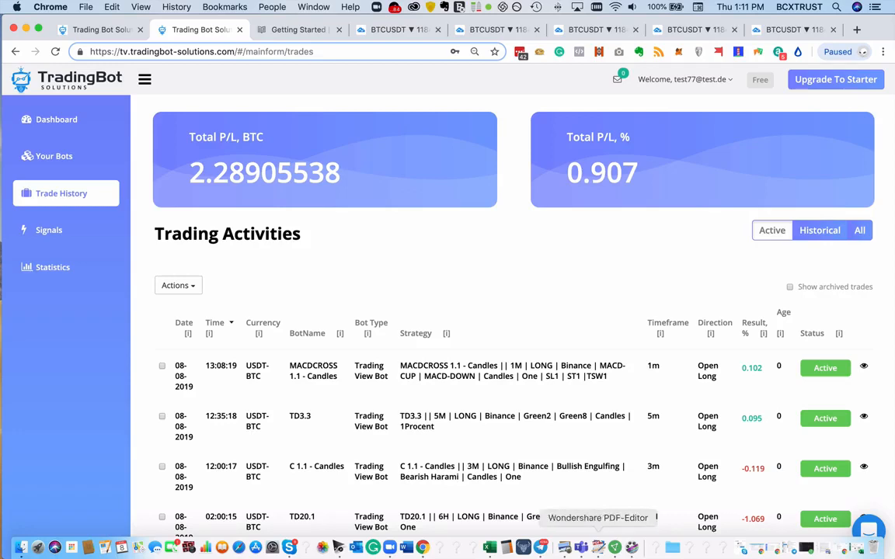
{"action": "right_click", "coordinate": [423, 547]}
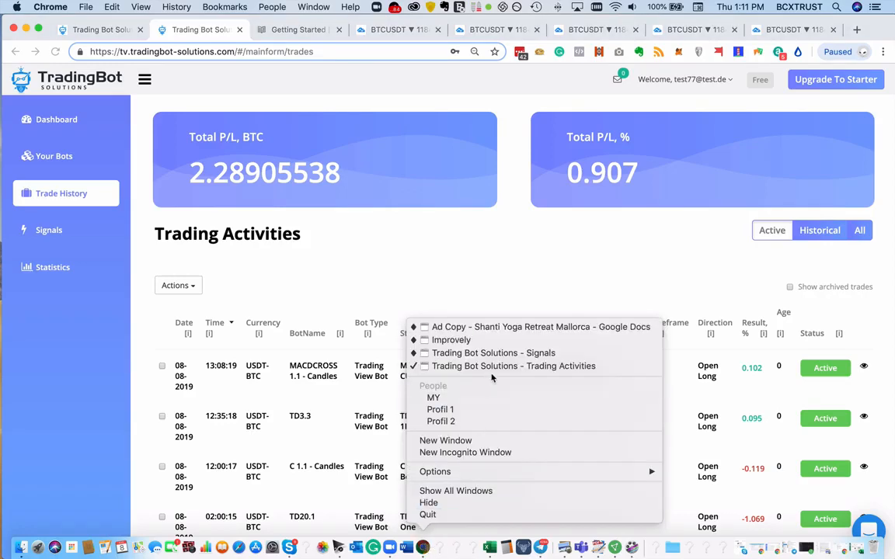
{"action": "left_click", "coordinate": [497, 354]}
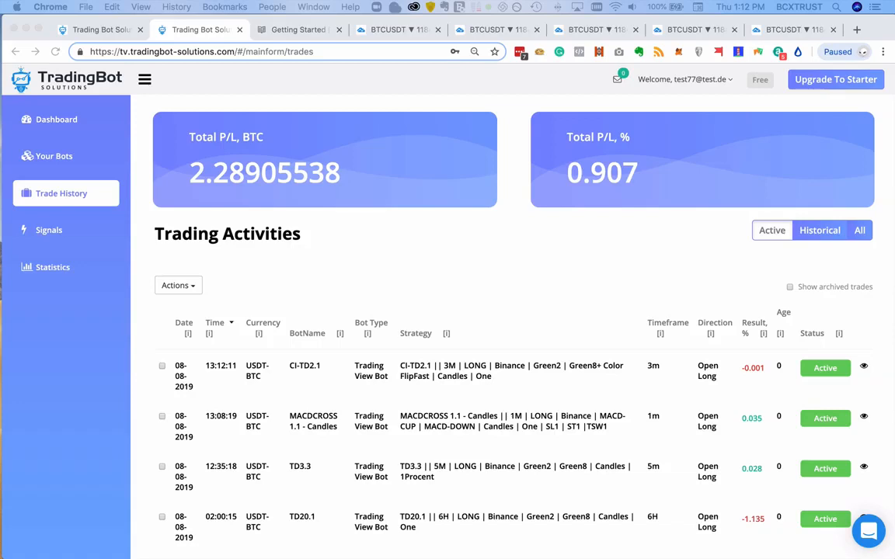
- Open the account's Subscriptions page, copying its address, and show the One Year -20% plan prices
{"action": "left_click", "coordinate": [699, 82]}
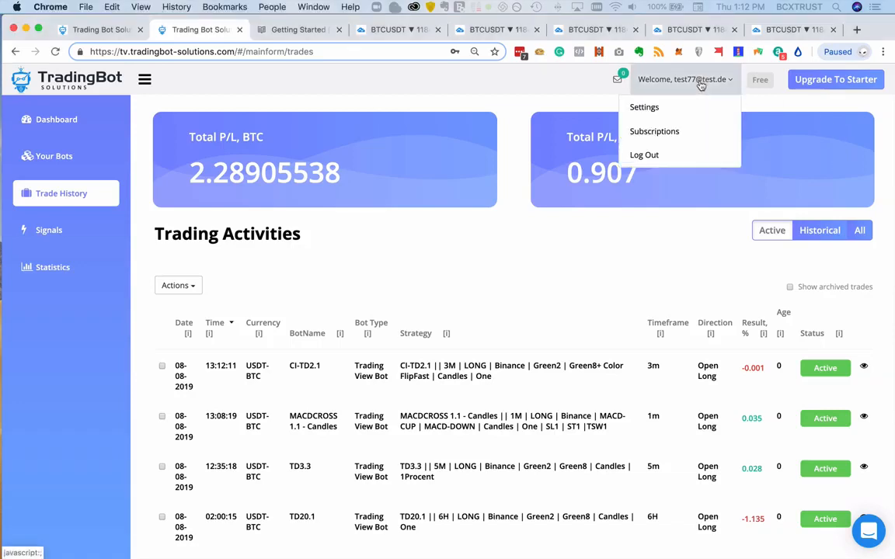
{"action": "left_click", "coordinate": [669, 131]}
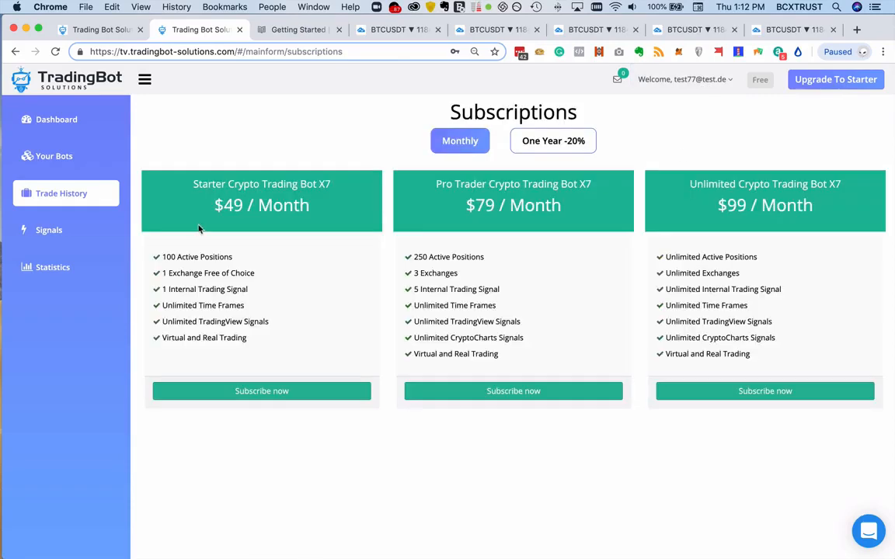
{"action": "left_click", "coordinate": [368, 52]}
{"action": "key", "text": "super+c"}
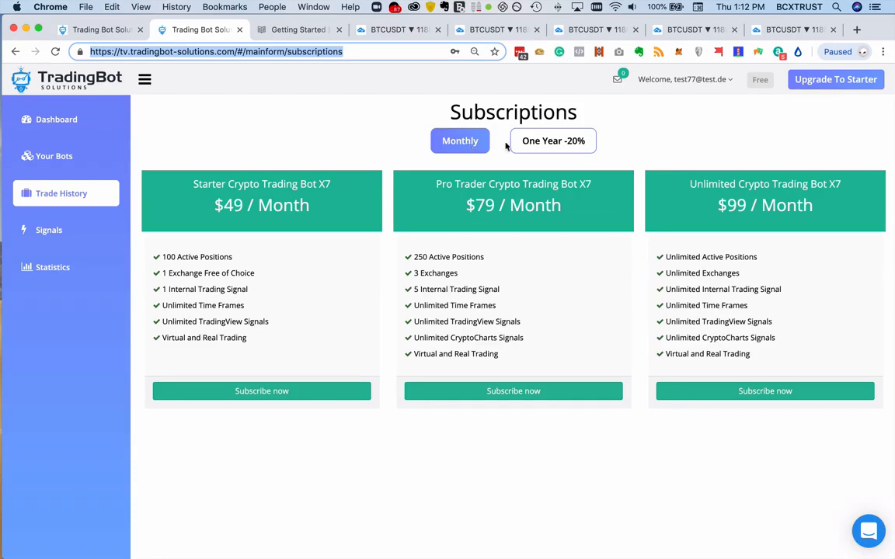
{"action": "left_click", "coordinate": [546, 142]}
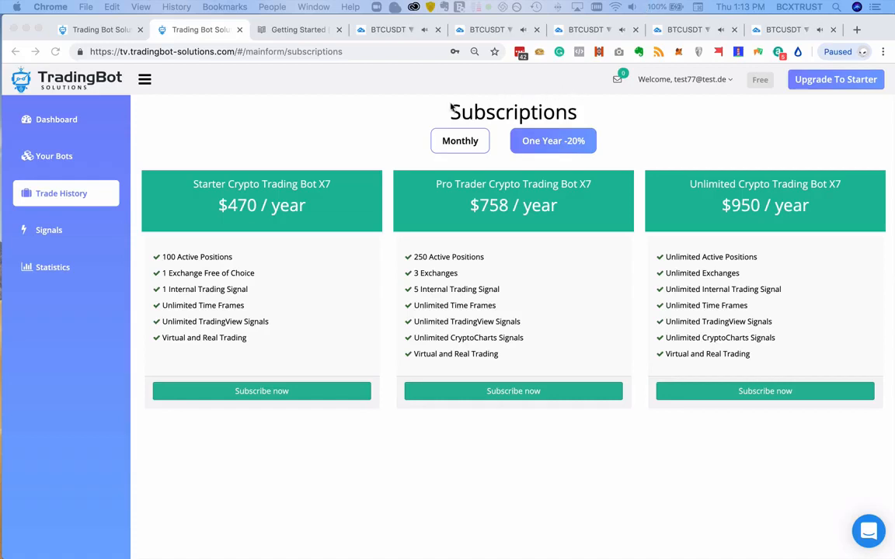
- Open the discounted plan's page by pasting the address tv.tradingbot-solutions.com/#/mainform/unlimited
{"action": "left_click", "coordinate": [377, 52]}
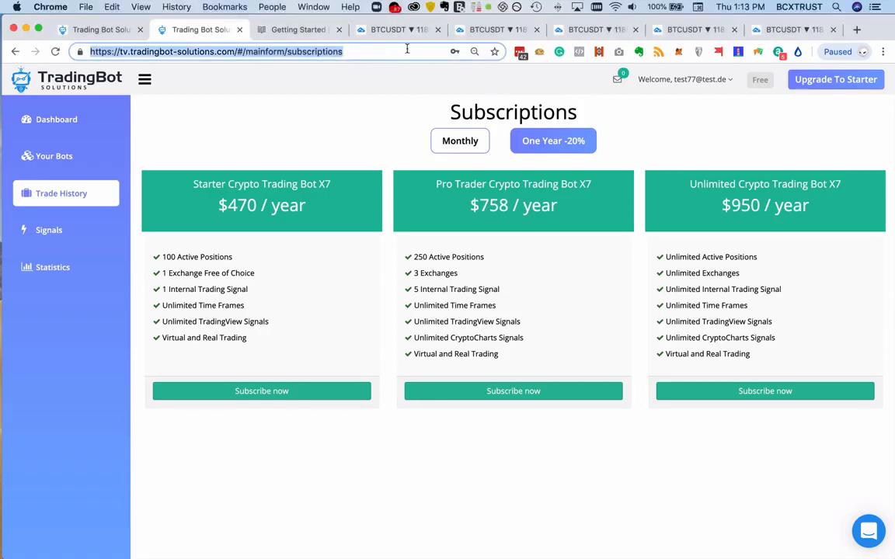
{"action": "key", "text": "super+v"}
{"action": "key", "text": "Return"}
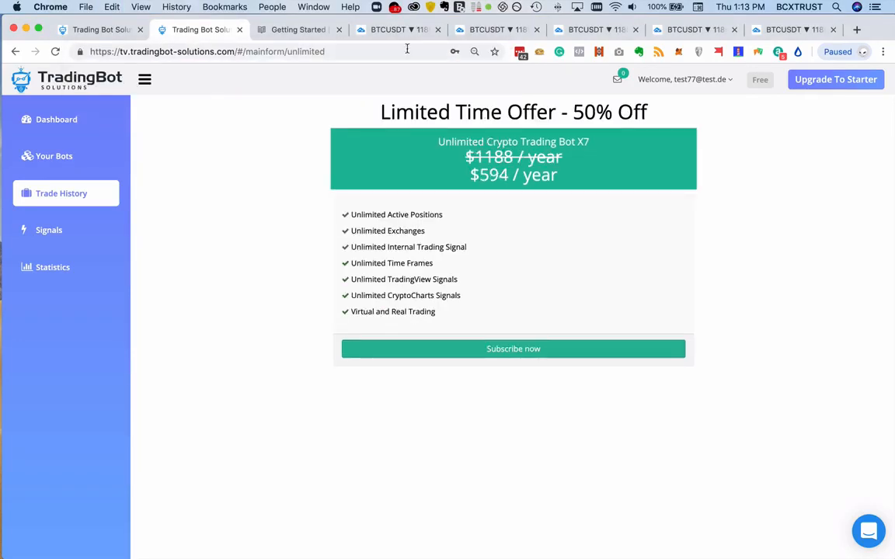